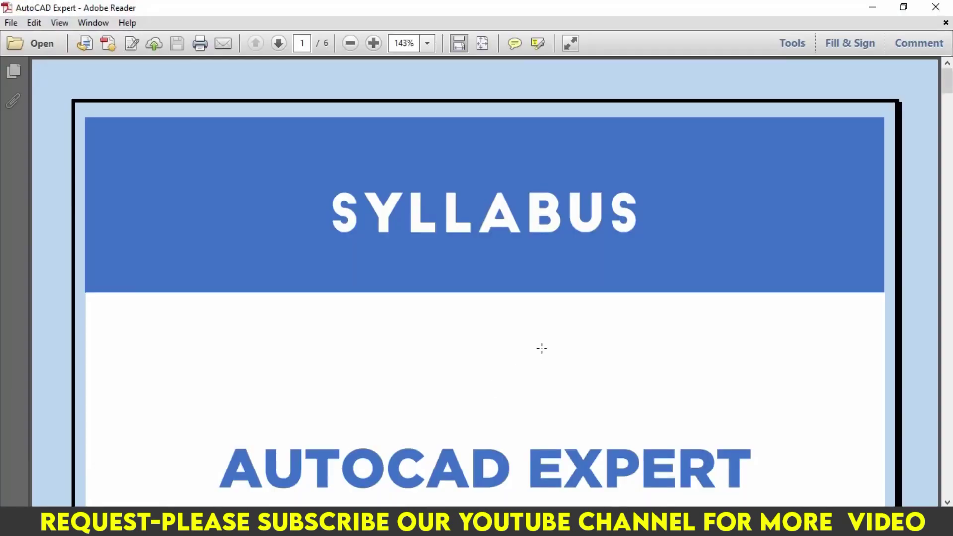
Scroll the AutoCAD Expert syllabus PDF and highlight the title, then the Course Outline heading
{"action": "scroll", "coordinate": [542, 349], "scroll_direction": "down", "scroll_amount": 3}
{"action": "scroll", "coordinate": [542, 349], "scroll_direction": "down", "scroll_amount": 3}
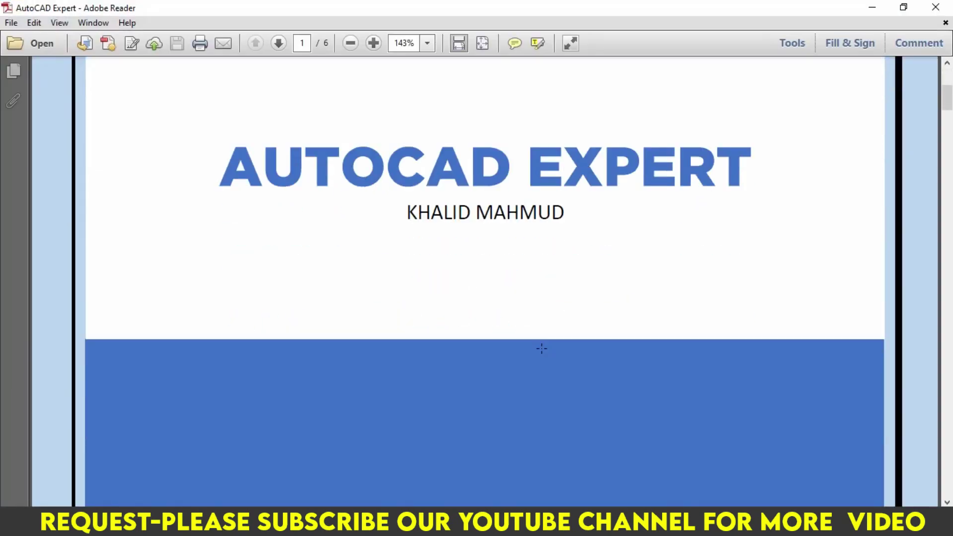
{"action": "scroll", "coordinate": [541, 347], "scroll_direction": "down", "scroll_amount": 4}
{"action": "scroll", "coordinate": [537, 323], "scroll_direction": "down", "scroll_amount": 3}
{"action": "scroll", "coordinate": [535, 310], "scroll_direction": "down", "scroll_amount": 5}
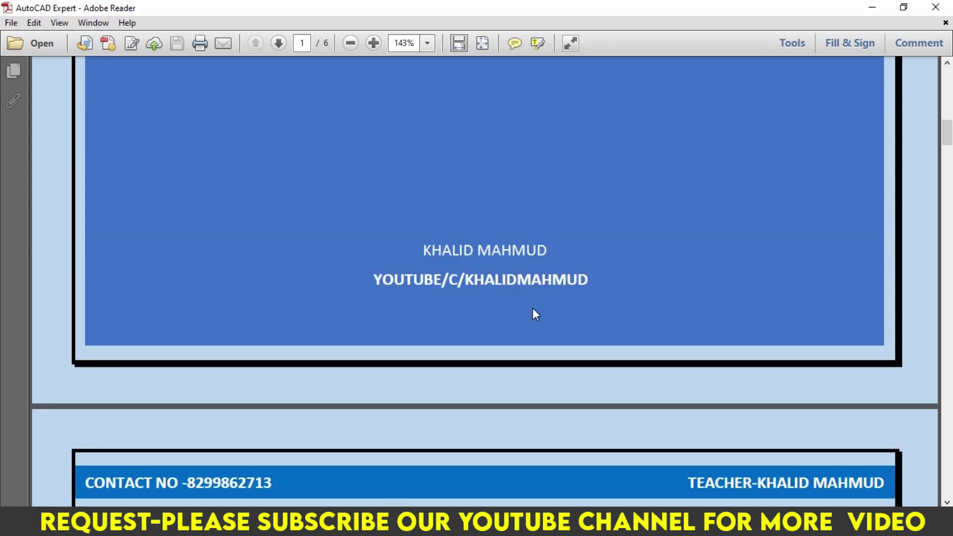
{"action": "scroll", "coordinate": [533, 309], "scroll_direction": "down", "scroll_amount": 5}
{"action": "scroll", "coordinate": [534, 309], "scroll_direction": "down", "scroll_amount": 2}
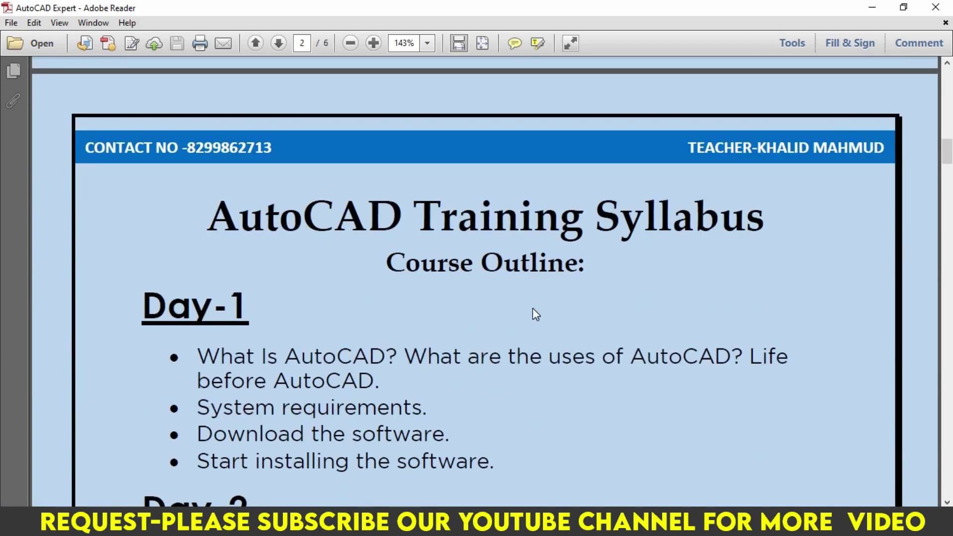
{"action": "left_click_drag", "start_coordinate": [203, 221], "coordinate": [697, 211]}
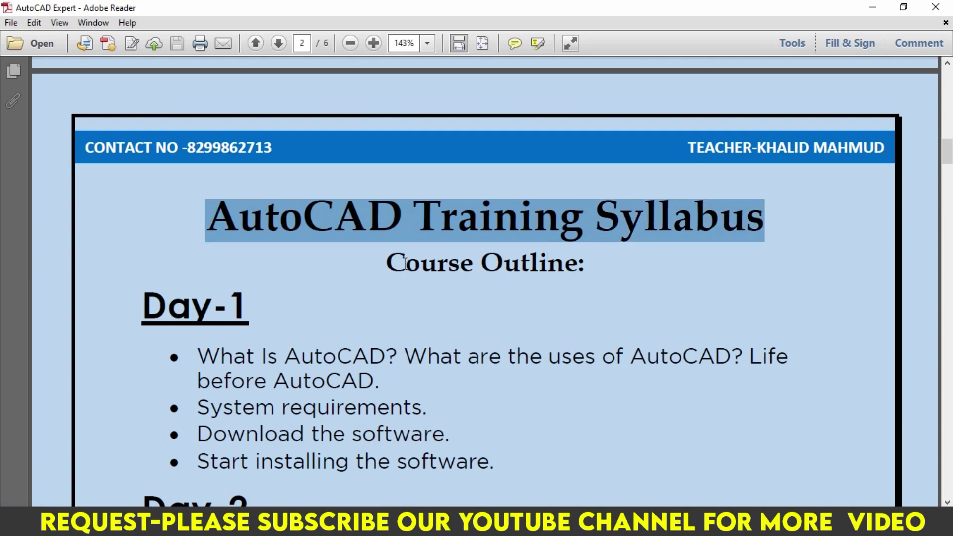
{"action": "left_click_drag", "start_coordinate": [393, 263], "coordinate": [585, 265]}
Scroll down to page 4's Day-7 Advanced Modifying Tools list, which covers Fillet
{"action": "scroll", "coordinate": [584, 268], "scroll_direction": "down", "scroll_amount": 4}
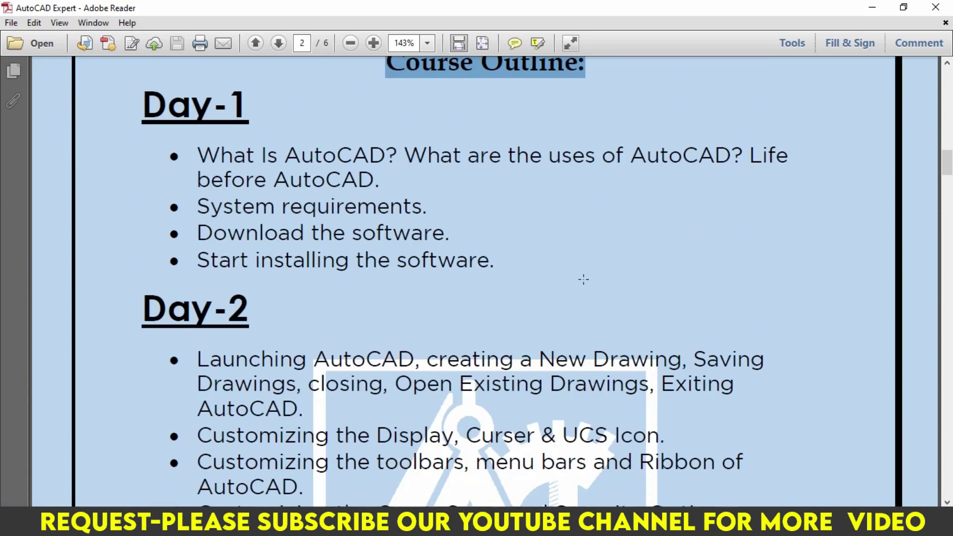
{"action": "scroll", "coordinate": [584, 278], "scroll_direction": "up", "scroll_amount": 3}
{"action": "scroll", "coordinate": [584, 280], "scroll_direction": "down", "scroll_amount": 1}
{"action": "scroll", "coordinate": [584, 279], "scroll_direction": "down", "scroll_amount": 2}
{"action": "scroll", "coordinate": [584, 280], "scroll_direction": "down", "scroll_amount": 4}
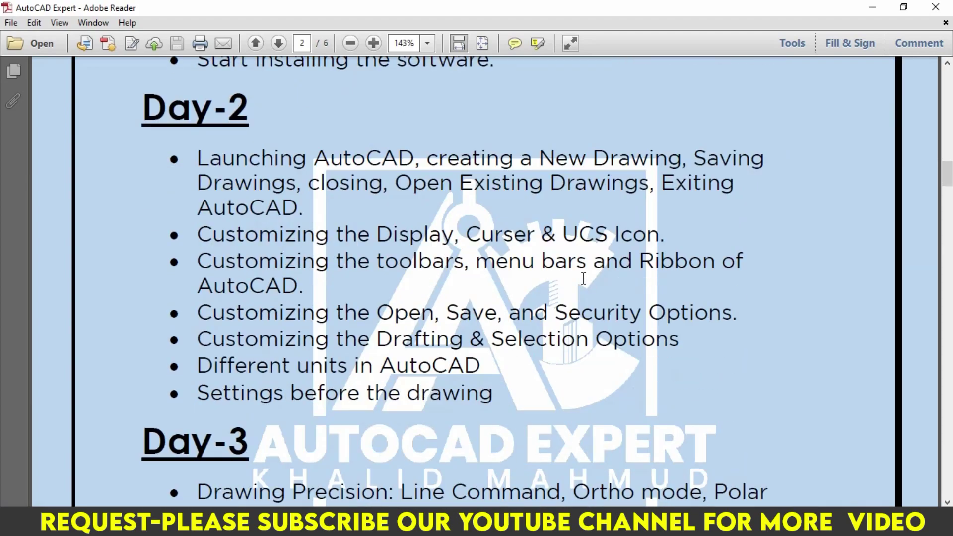
{"action": "scroll", "coordinate": [584, 279], "scroll_direction": "up", "scroll_amount": 3}
{"action": "scroll", "coordinate": [584, 279], "scroll_direction": "down", "scroll_amount": 3}
{"action": "scroll", "coordinate": [584, 279], "scroll_direction": "down", "scroll_amount": 3}
{"action": "scroll", "coordinate": [584, 279], "scroll_direction": "down", "scroll_amount": 3}
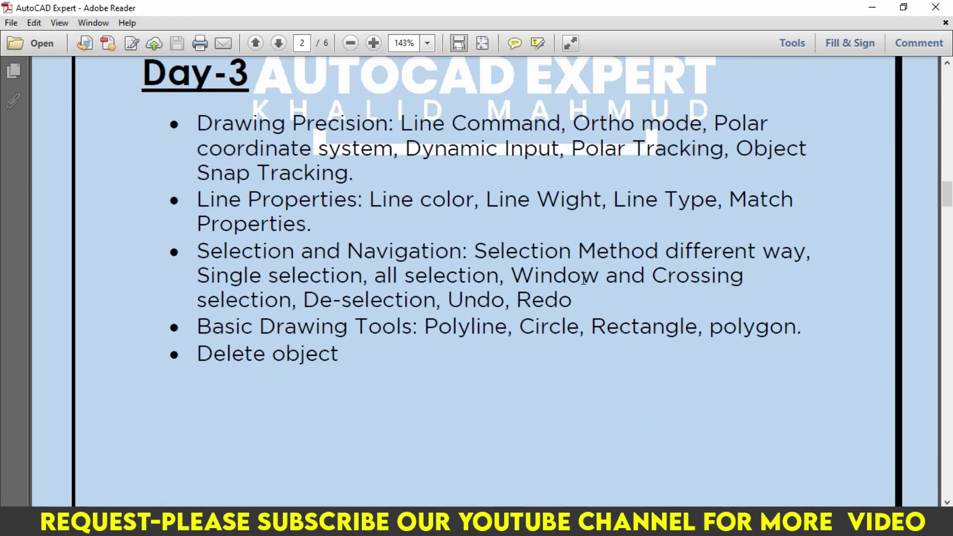
{"action": "scroll", "coordinate": [583, 279], "scroll_direction": "down", "scroll_amount": 3}
{"action": "scroll", "coordinate": [583, 280], "scroll_direction": "down", "scroll_amount": 3}
{"action": "scroll", "coordinate": [584, 280], "scroll_direction": "down", "scroll_amount": 3}
{"action": "scroll", "coordinate": [584, 280], "scroll_direction": "down", "scroll_amount": 3}
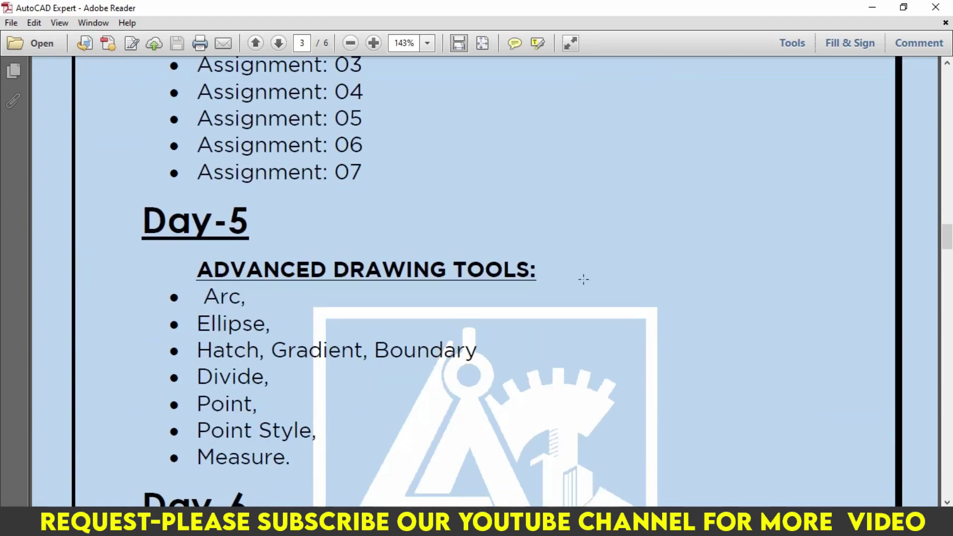
{"action": "scroll", "coordinate": [584, 280], "scroll_direction": "down", "scroll_amount": 3}
{"action": "scroll", "coordinate": [584, 279], "scroll_direction": "down", "scroll_amount": 3}
{"action": "scroll", "coordinate": [584, 280], "scroll_direction": "down", "scroll_amount": 3}
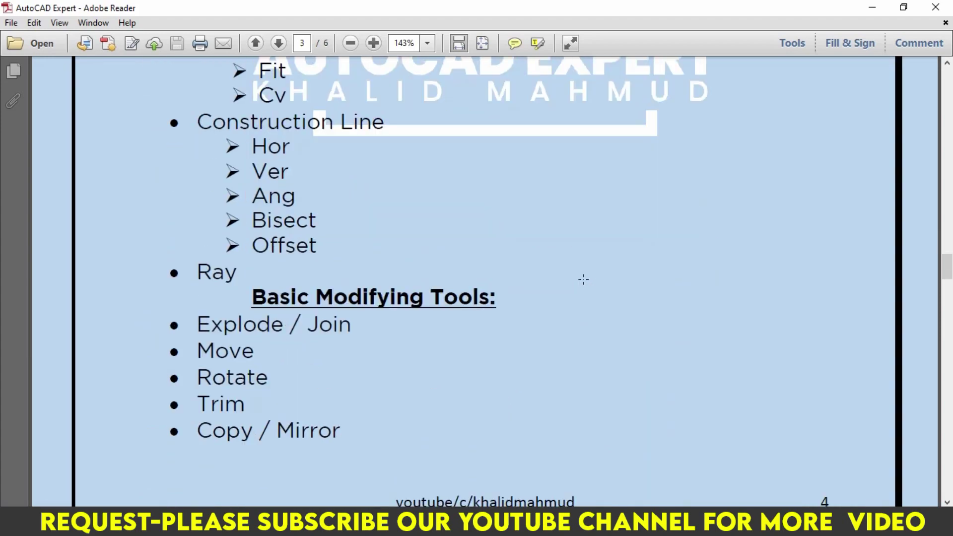
{"action": "scroll", "coordinate": [584, 279], "scroll_direction": "down", "scroll_amount": 3}
{"action": "scroll", "coordinate": [586, 283], "scroll_direction": "down", "scroll_amount": 3}
{"action": "scroll", "coordinate": [587, 285], "scroll_direction": "down", "scroll_amount": 1}
{"action": "scroll", "coordinate": [587, 285], "scroll_direction": "down", "scroll_amount": 3}
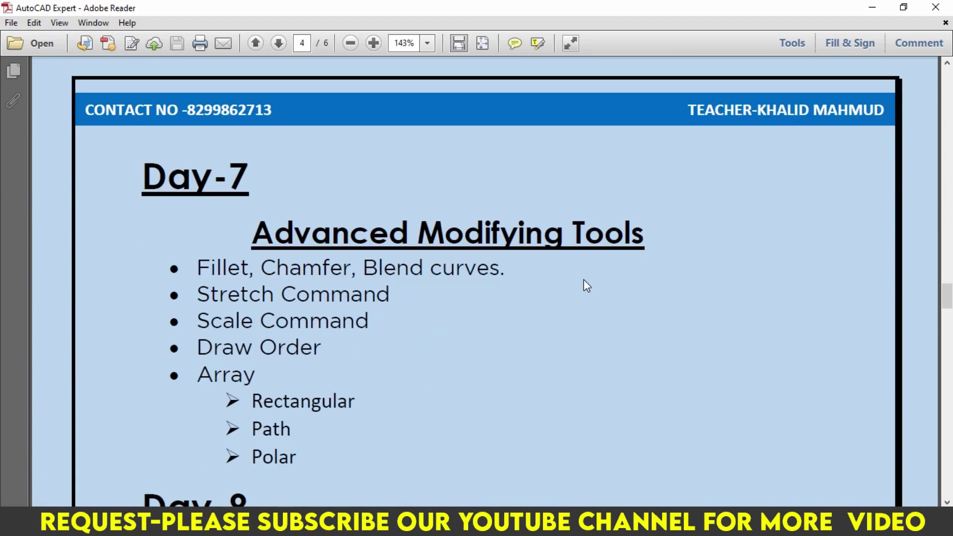
{"action": "scroll", "coordinate": [586, 286], "scroll_direction": "down", "scroll_amount": 1}
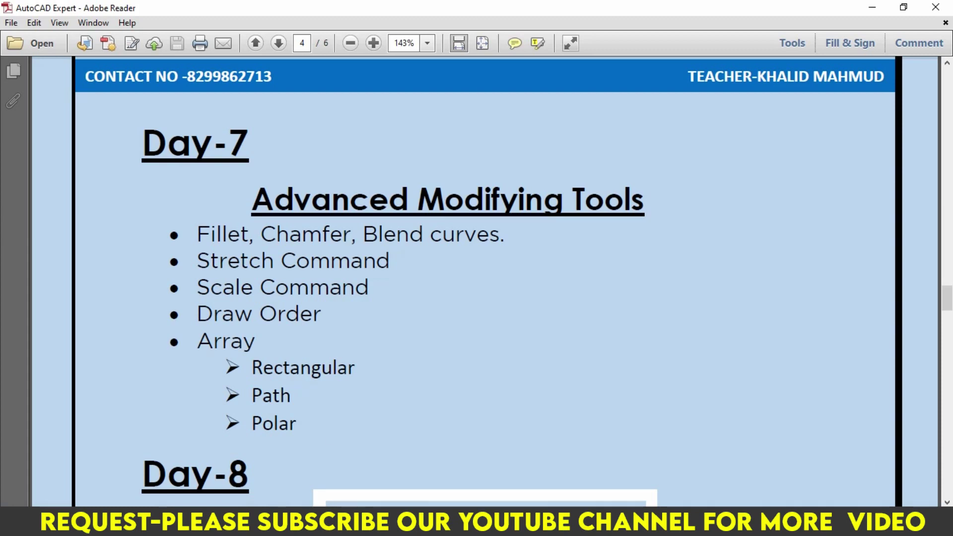
Back in Chrome, search YouTube for the AutoCAD instructor's channel by name
{"action": "key", "text": "alt+Tab"}
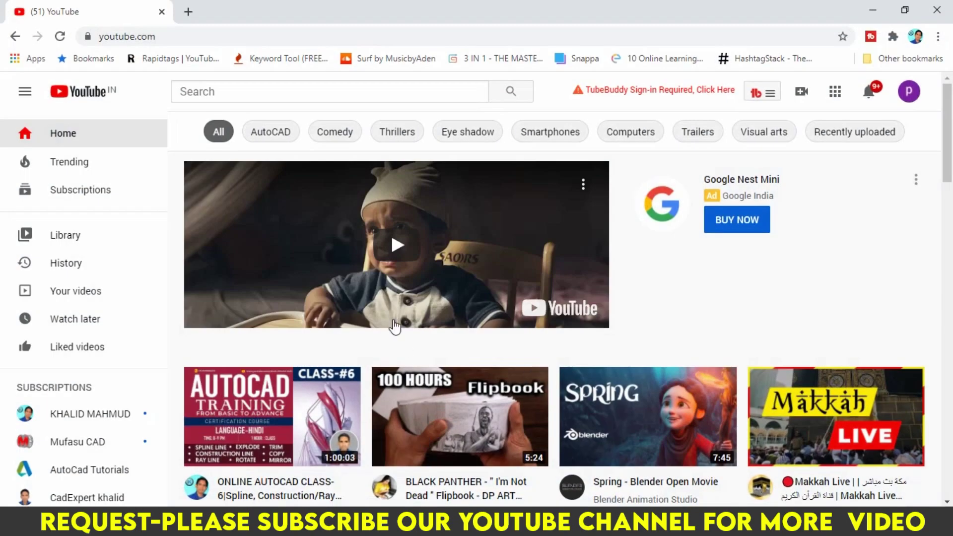
{"action": "left_click", "coordinate": [312, 86]}
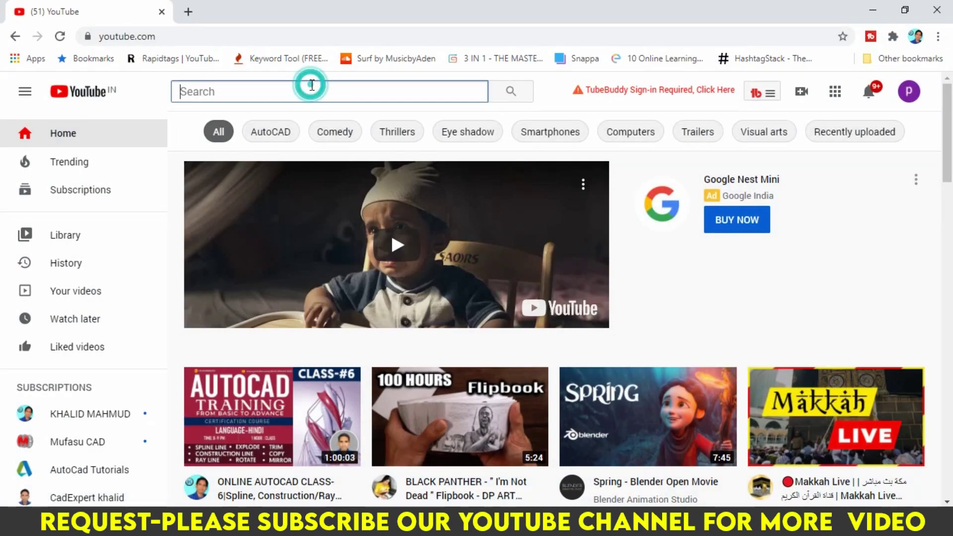
{"action": "type", "text": "khalid "}
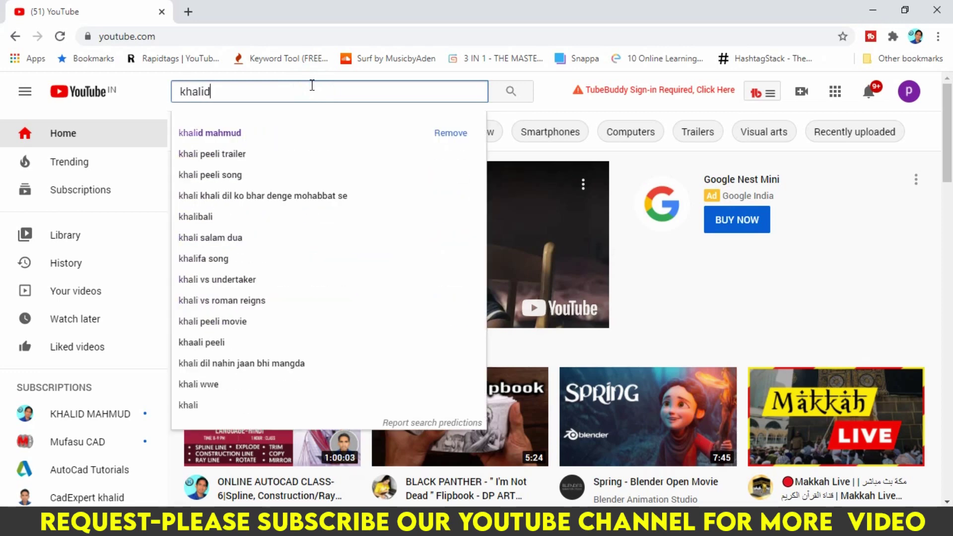
{"action": "type", "text": "mahmud"}
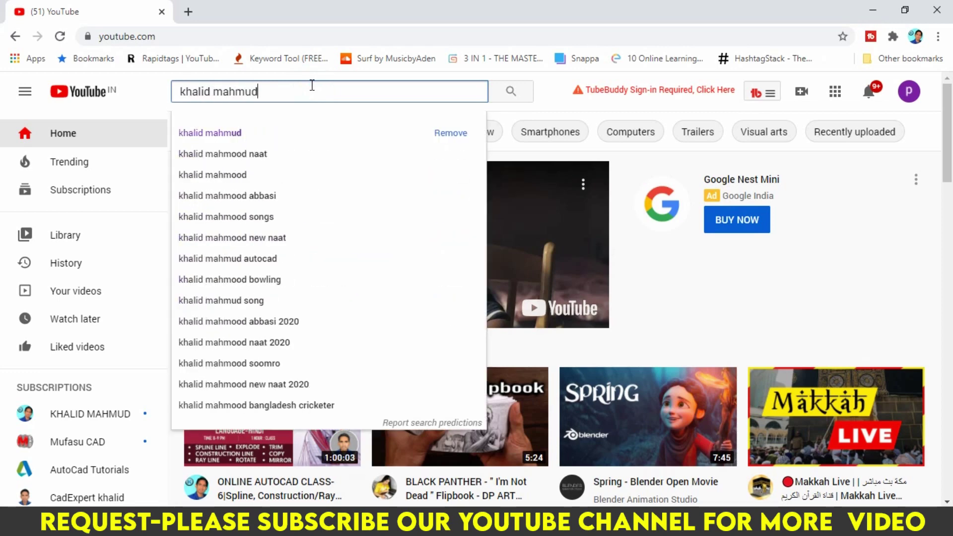
{"action": "key", "text": "Return"}
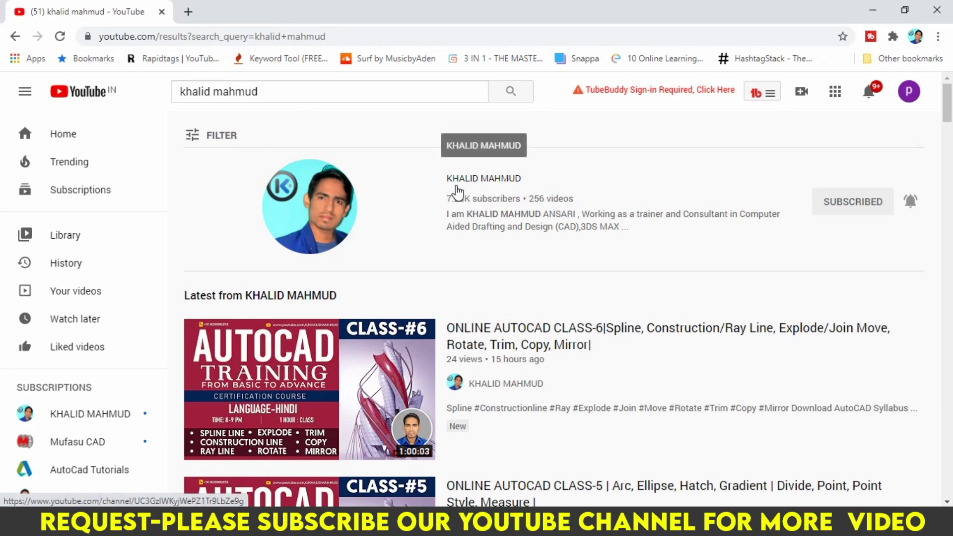
{"action": "scroll", "coordinate": [459, 313], "scroll_direction": "down", "scroll_amount": 6}
{"action": "scroll", "coordinate": [459, 314], "scroll_direction": "up", "scroll_amount": 1}
{"action": "scroll", "coordinate": [390, 307], "scroll_direction": "up", "scroll_amount": 5}
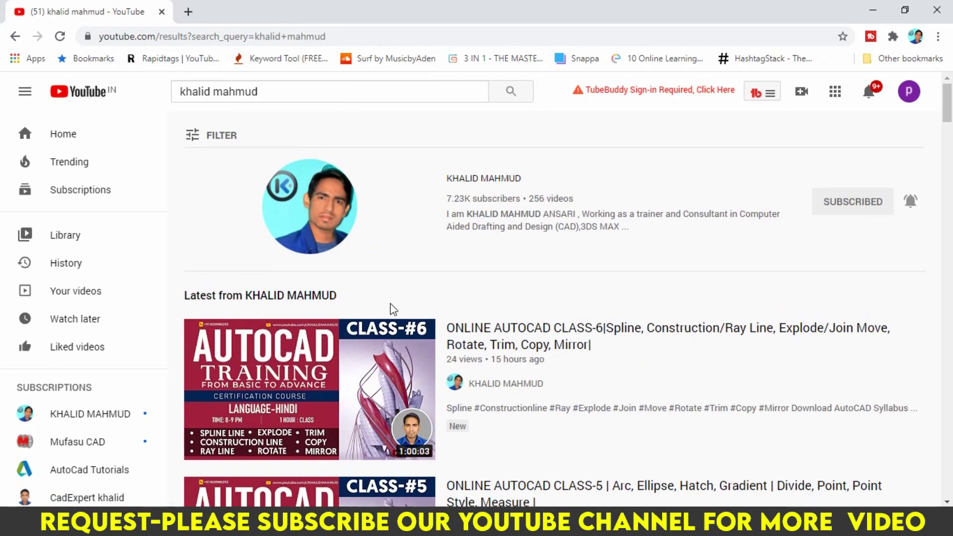
{"action": "scroll", "coordinate": [397, 307], "scroll_direction": "down", "scroll_amount": 1}
Open the instructor's channel and browse older uploads on its Home tab
{"action": "left_click", "coordinate": [307, 147]}
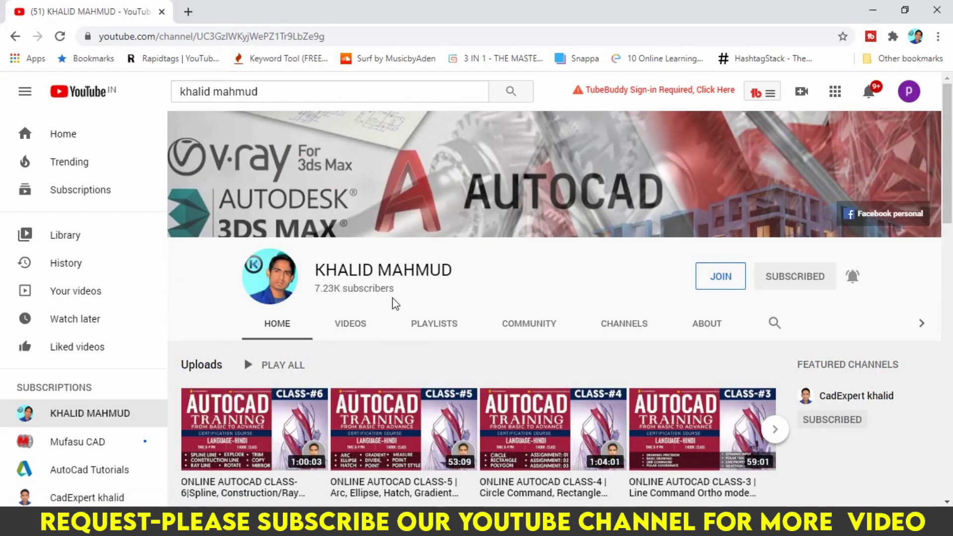
{"action": "scroll", "coordinate": [396, 304], "scroll_direction": "down", "scroll_amount": 3}
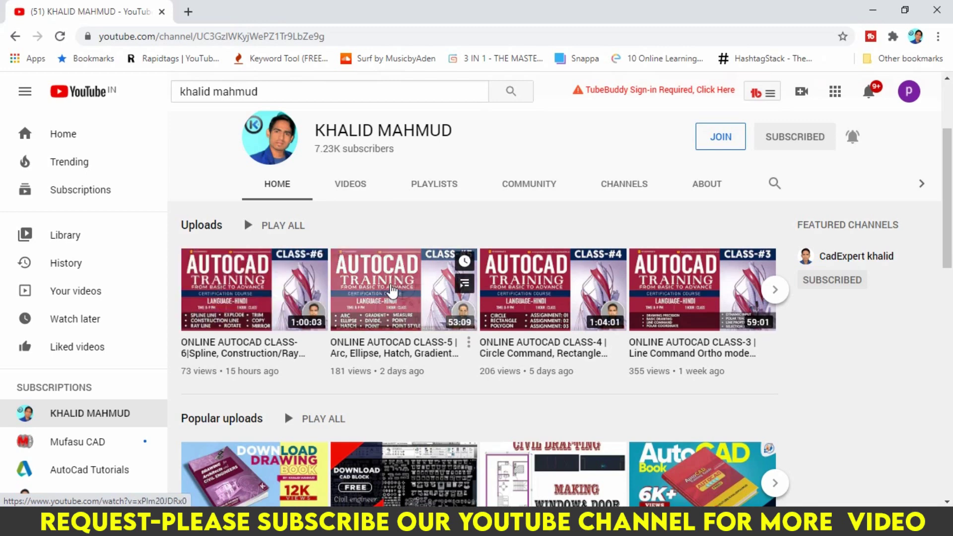
{"action": "mouse_move", "coordinate": [553, 429]}
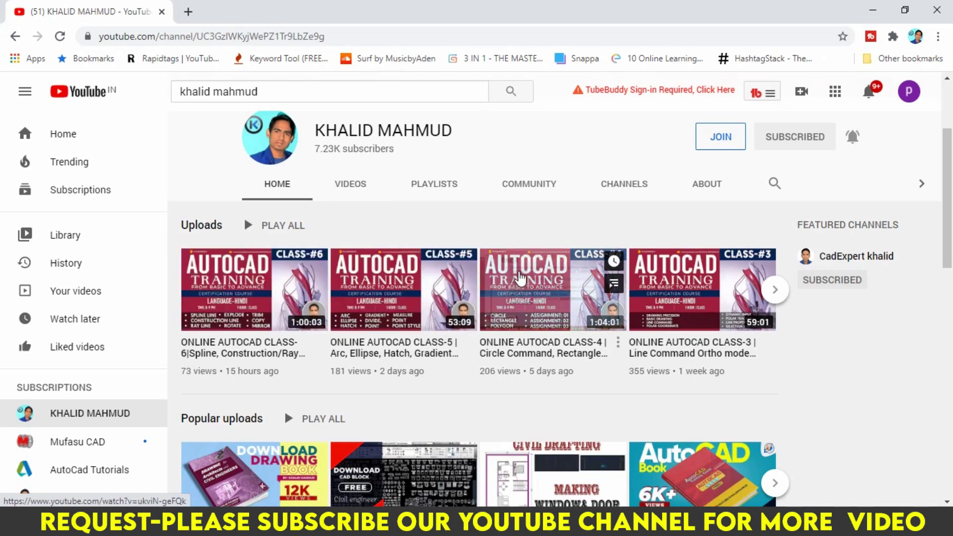
{"action": "left_click", "coordinate": [784, 291]}
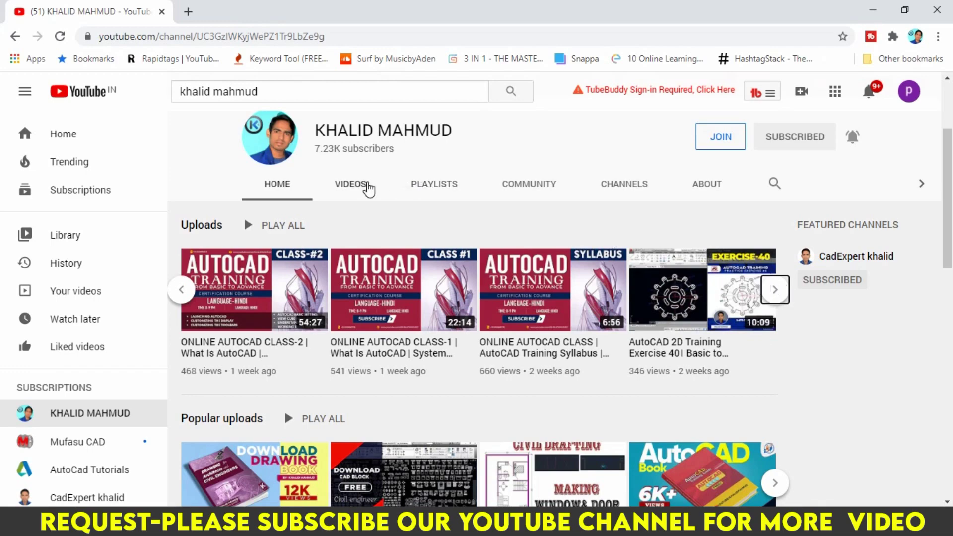
Browse the channel's full Videos list, then show its created playlists
{"action": "left_click", "coordinate": [368, 189]}
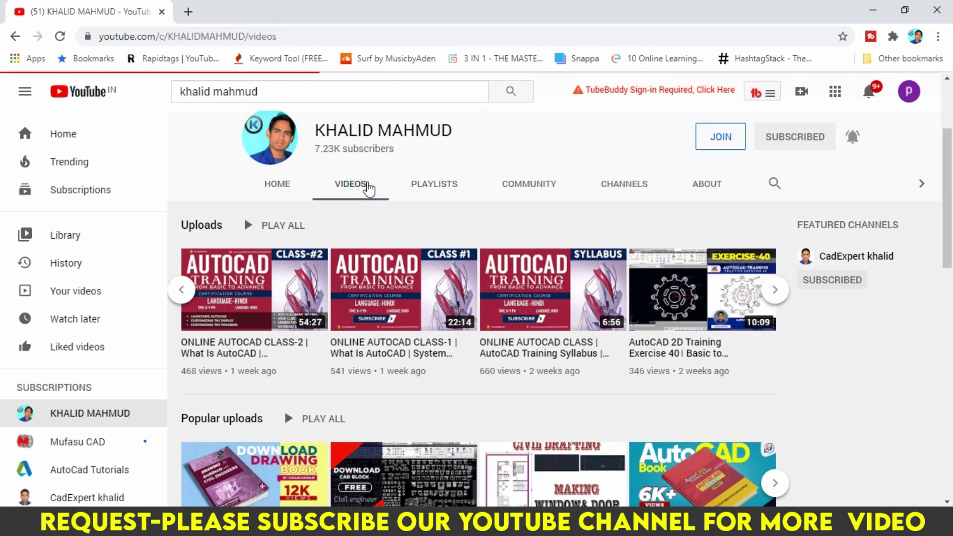
{"action": "scroll", "coordinate": [474, 283], "scroll_direction": "down", "scroll_amount": 4}
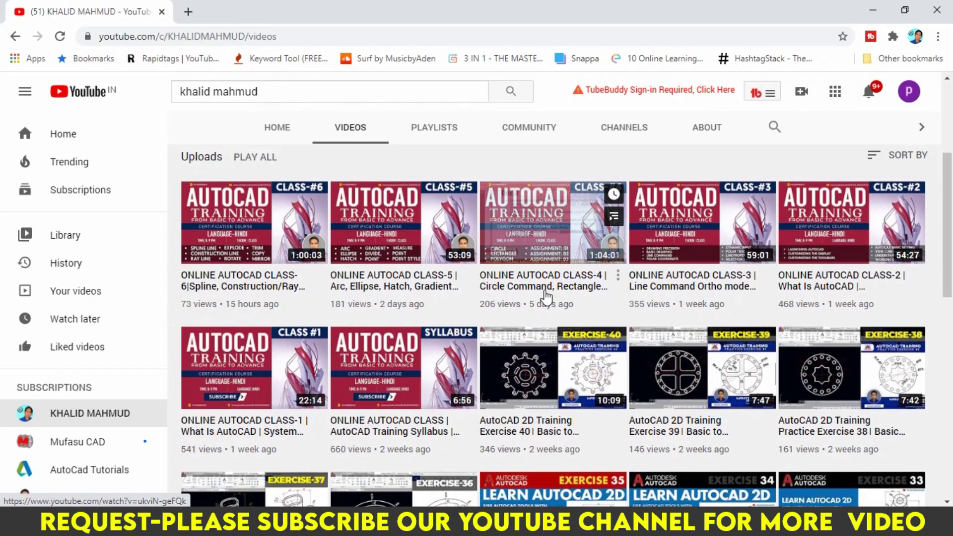
{"action": "mouse_move", "coordinate": [403, 367]}
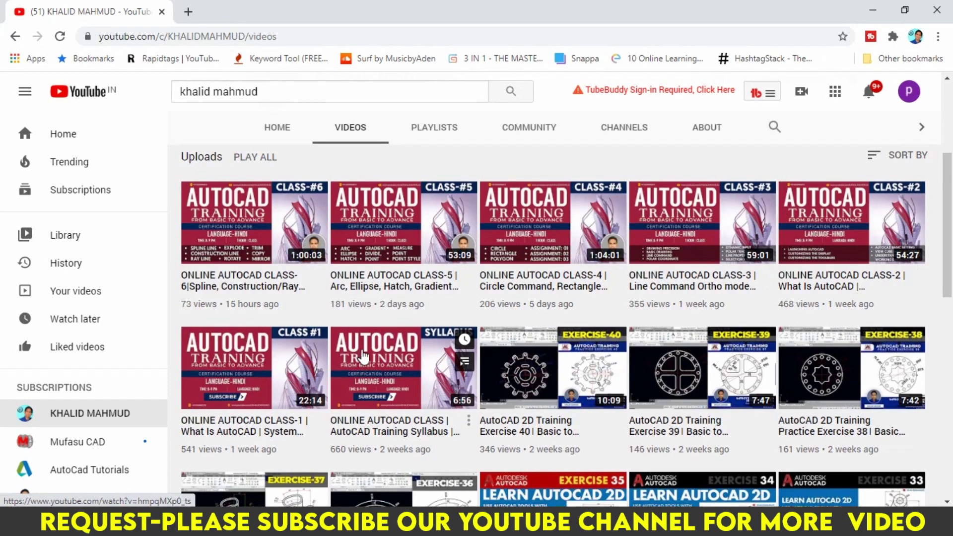
{"action": "scroll", "coordinate": [623, 359], "scroll_direction": "down", "scroll_amount": 1}
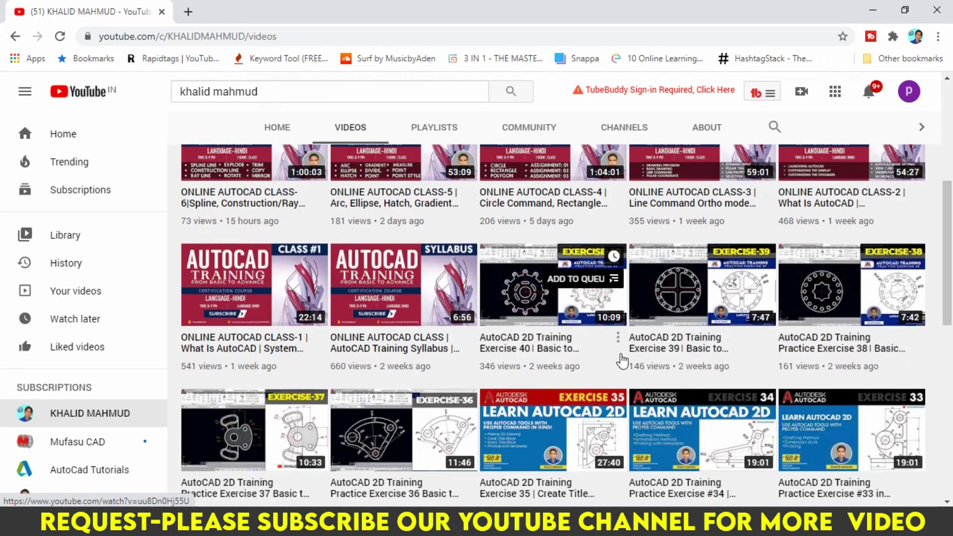
{"action": "scroll", "coordinate": [623, 362], "scroll_direction": "down", "scroll_amount": 4}
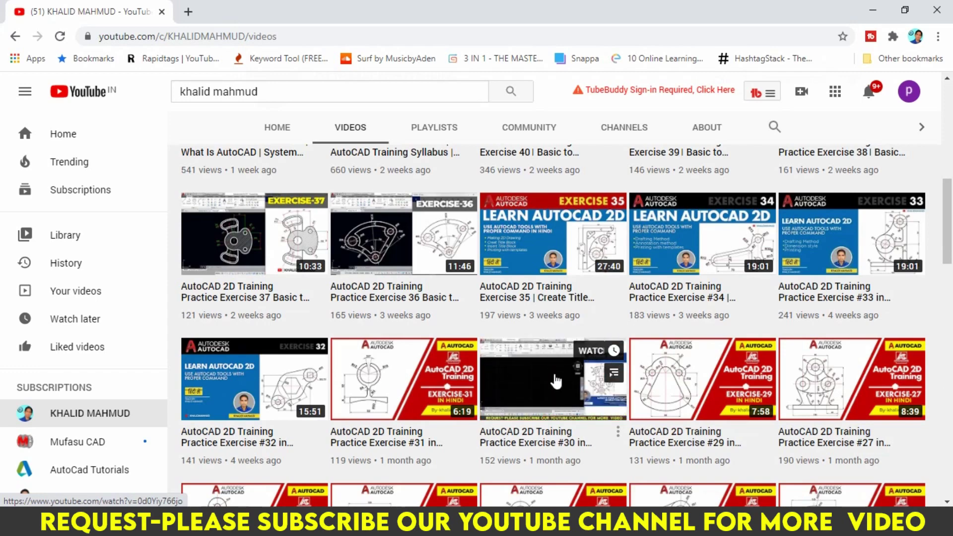
{"action": "scroll", "coordinate": [591, 444], "scroll_direction": "up", "scroll_amount": 1}
{"action": "scroll", "coordinate": [585, 412], "scroll_direction": "up", "scroll_amount": 2}
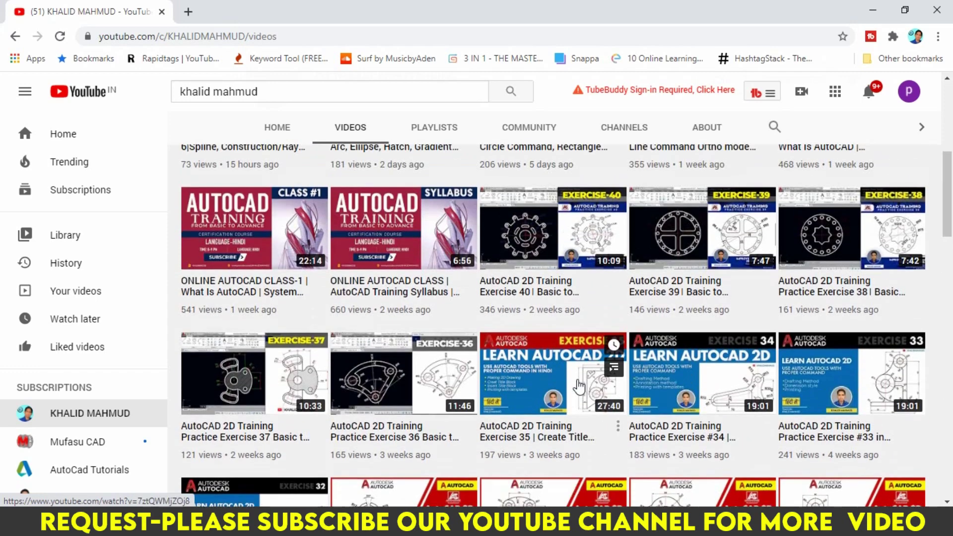
{"action": "scroll", "coordinate": [580, 387], "scroll_direction": "up", "scroll_amount": 2}
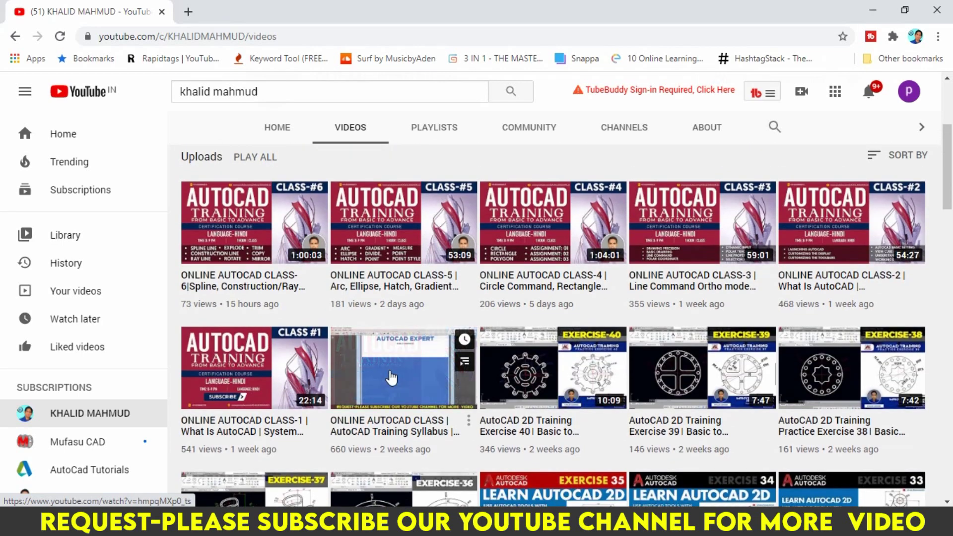
{"action": "scroll", "coordinate": [502, 238], "scroll_direction": "up", "scroll_amount": 1}
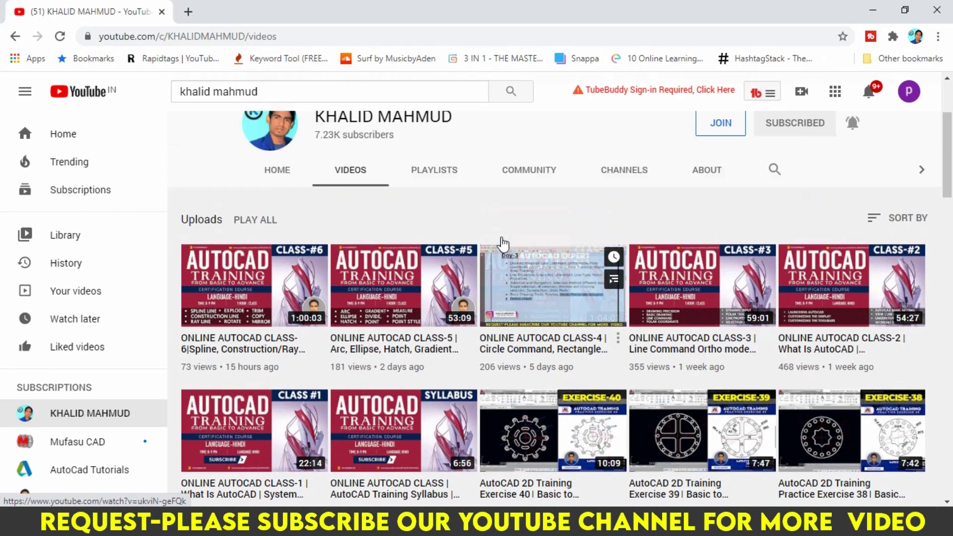
{"action": "left_click", "coordinate": [434, 191]}
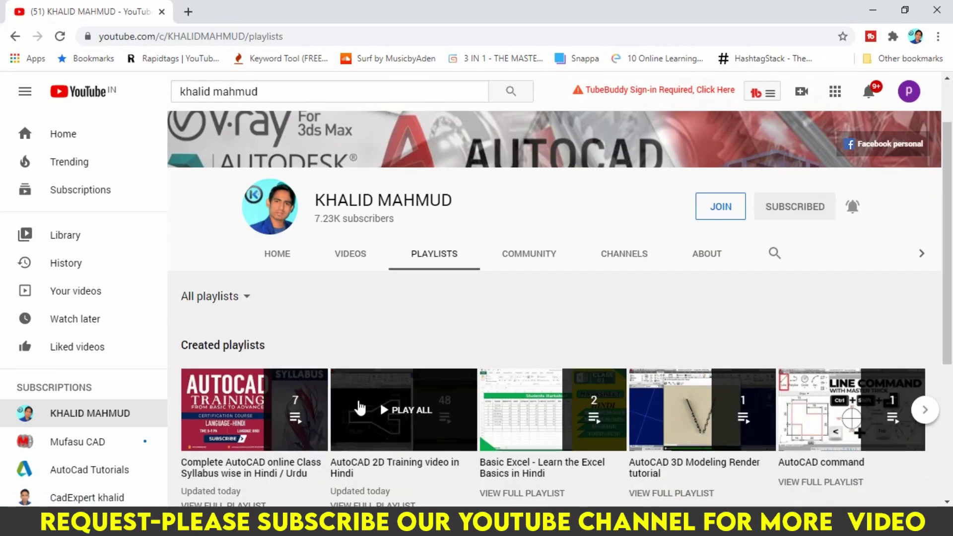
Scroll down the channel's playlists page
{"action": "scroll", "coordinate": [379, 332], "scroll_direction": "down", "scroll_amount": 3}
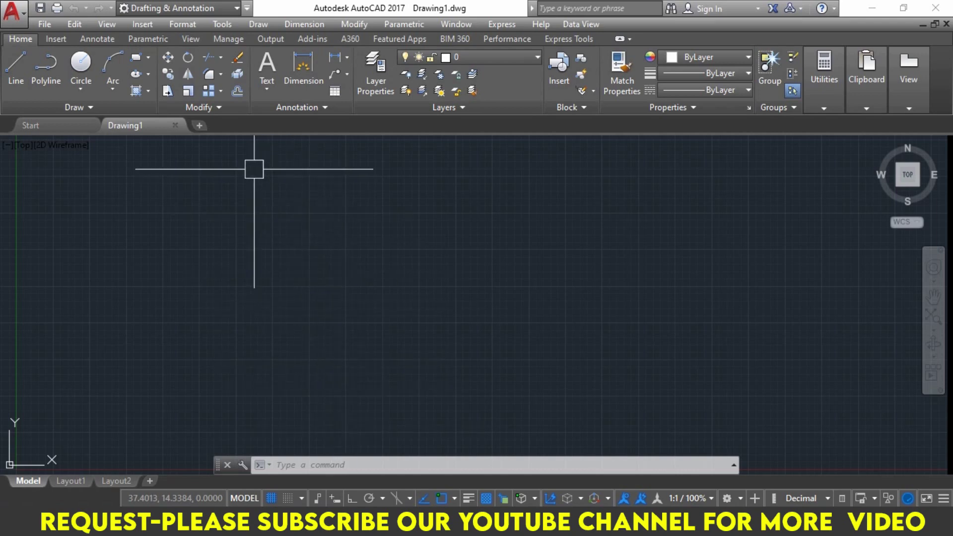
Draw a square with the rectangle tool by picking two opposite corners
{"action": "left_click", "coordinate": [136, 60]}
{"action": "left_click", "coordinate": [302, 232]}
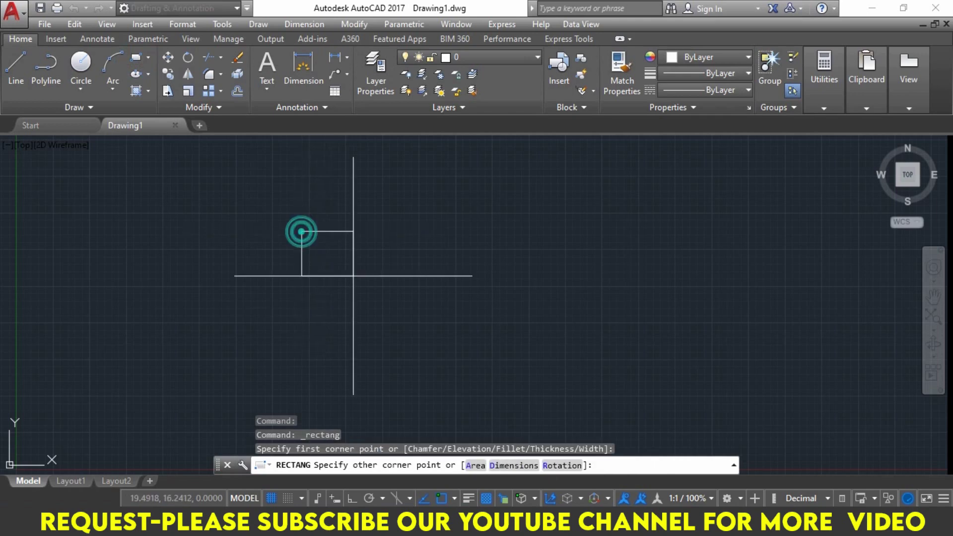
{"action": "left_click", "coordinate": [403, 322]}
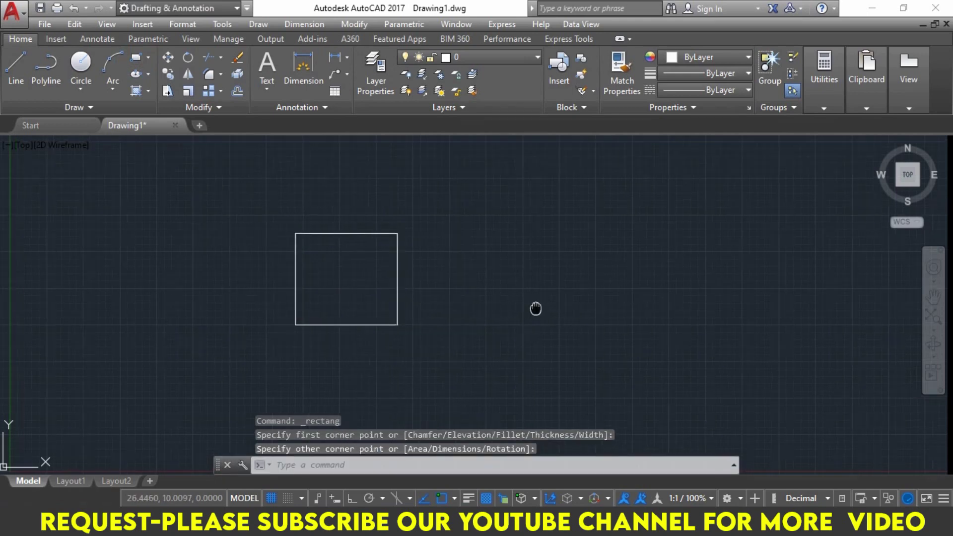
{"action": "scroll", "coordinate": [524, 308], "scroll_direction": "down", "scroll_amount": 3}
{"action": "scroll", "coordinate": [524, 308], "scroll_direction": "up", "scroll_amount": 2}
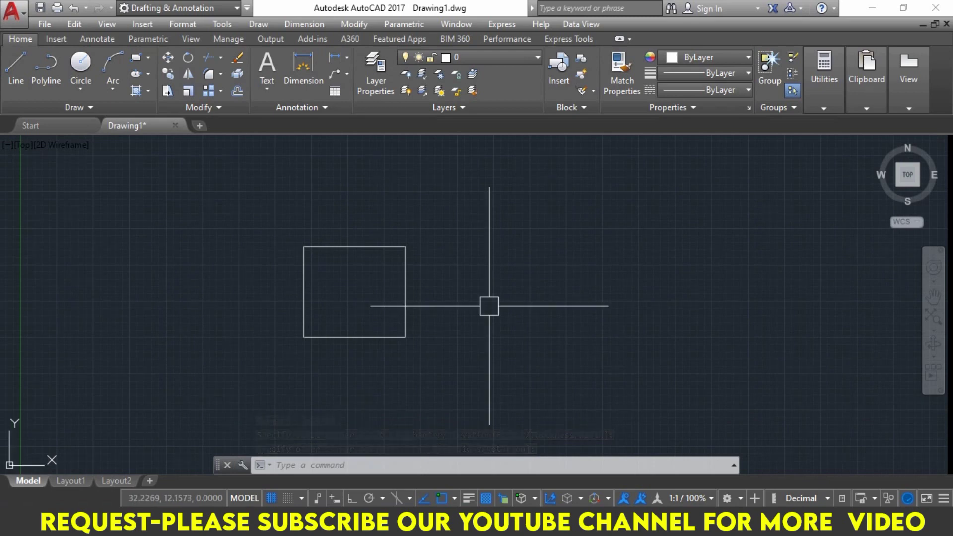
Start the Rotate command (RO) with the square as the selected object
{"action": "type", "text": "r"}
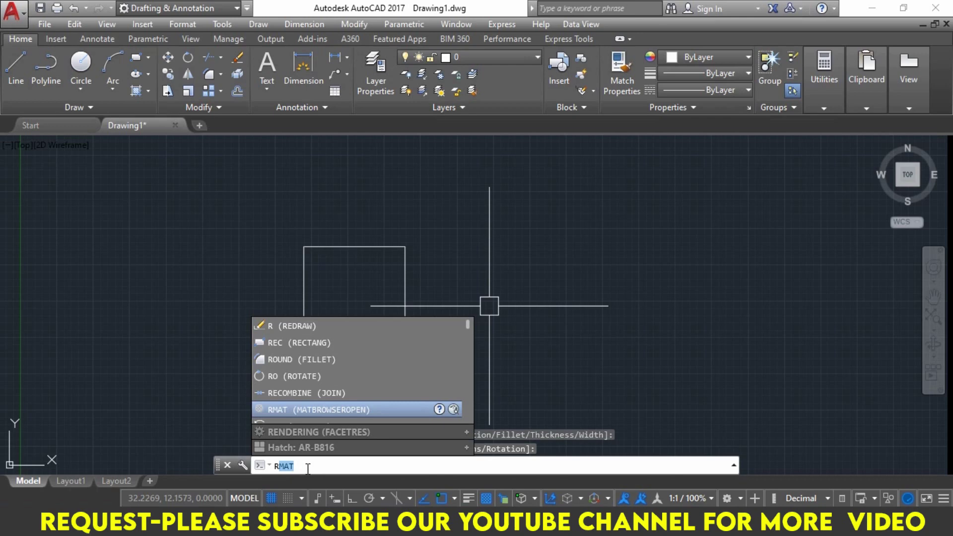
{"action": "type", "text": "o"}
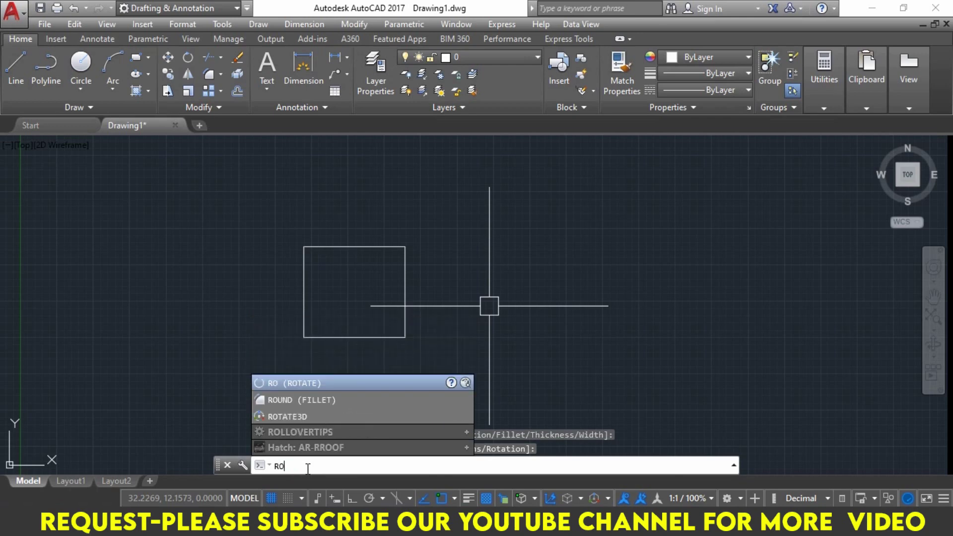
{"action": "key", "text": "Return"}
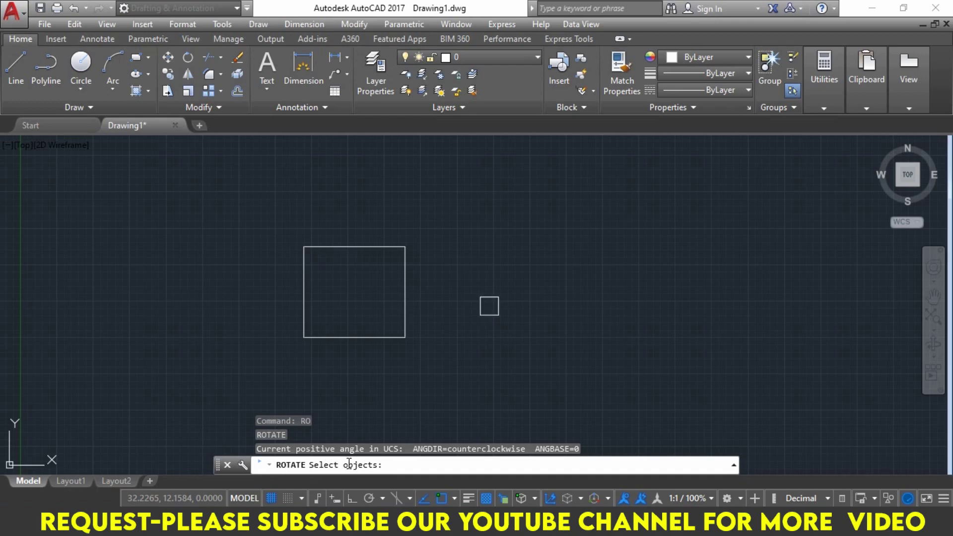
{"action": "left_click", "coordinate": [366, 333]}
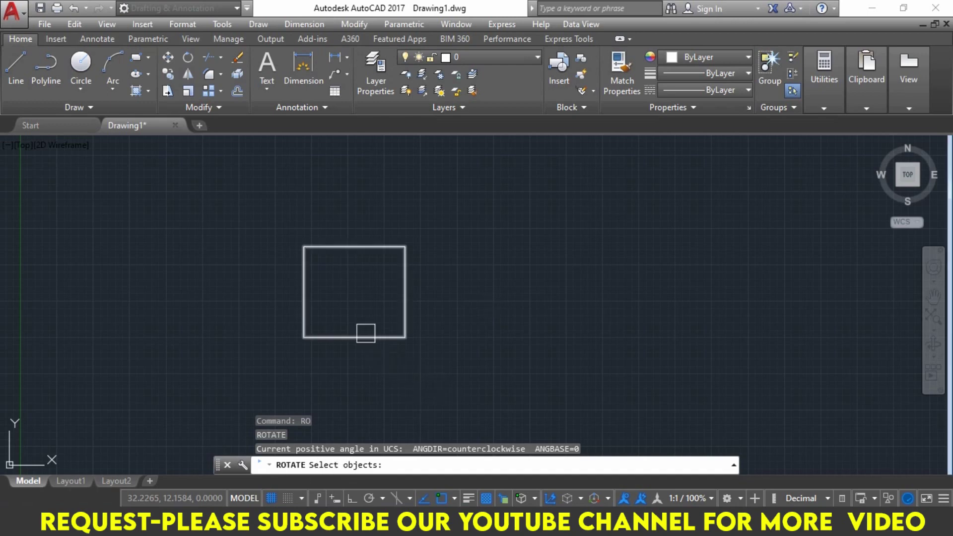
{"action": "key", "text": "Return"}
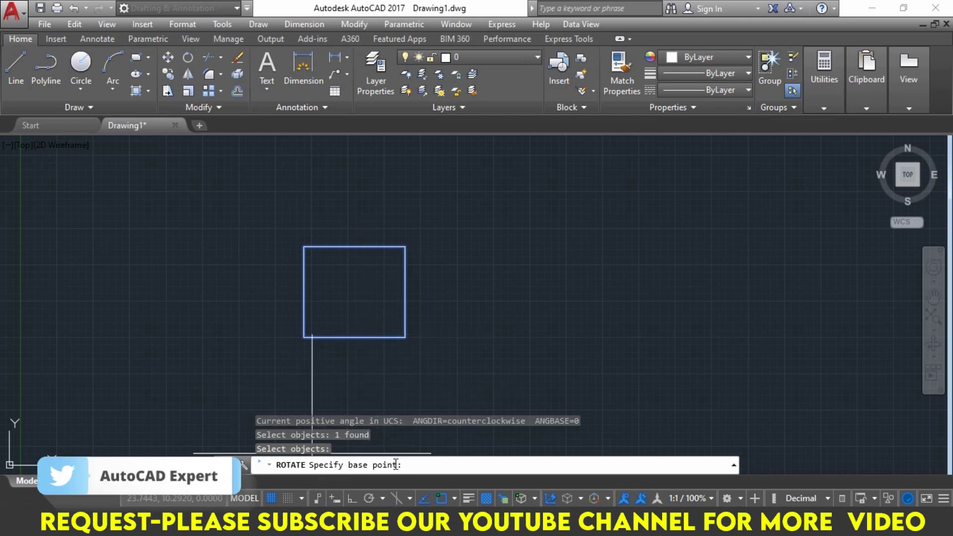
Pick the square's lower-left corner as the rotation pivot
{"action": "left_click", "coordinate": [304, 338]}
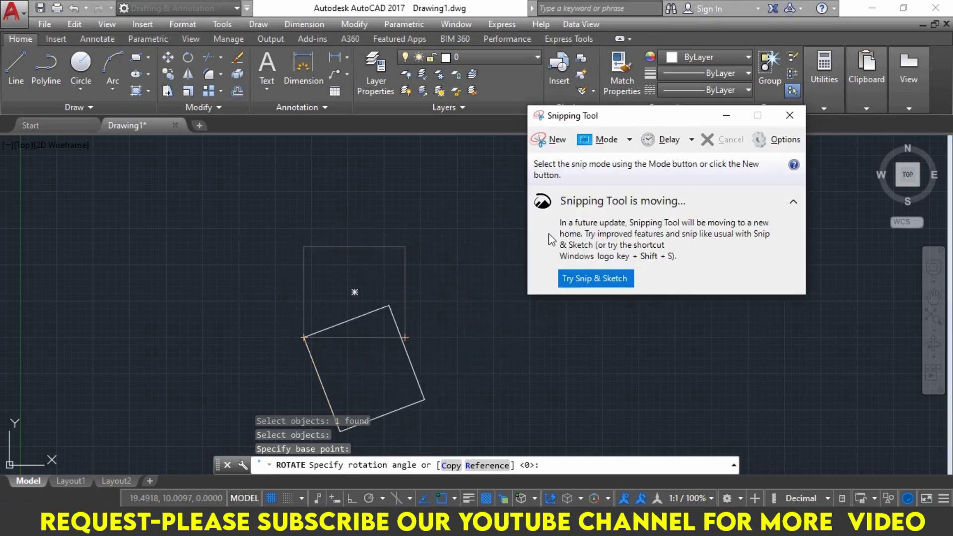
Snip the square and rotation preview, red-mark the top edge and rotated corner, then minimise
{"action": "left_click", "coordinate": [561, 144]}
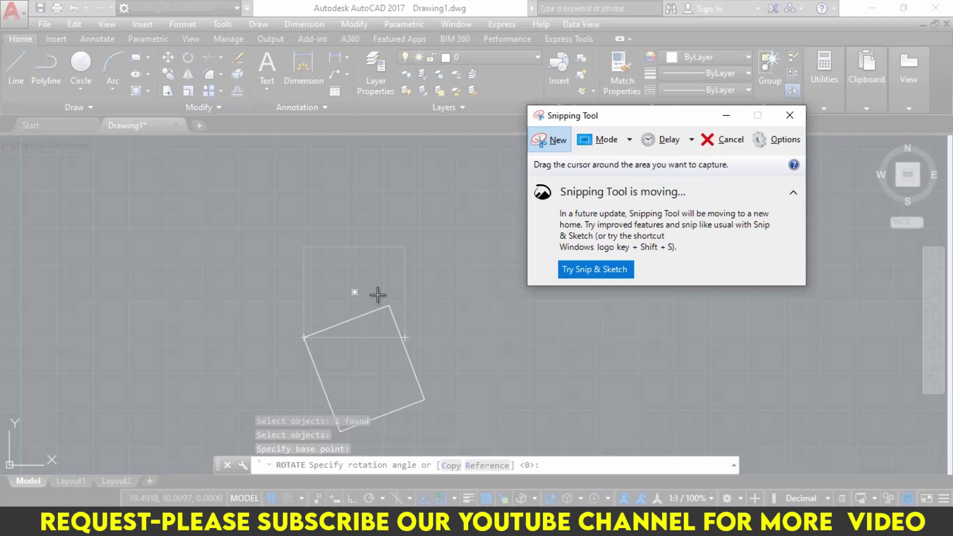
{"action": "left_click_drag", "start_coordinate": [226, 201], "coordinate": [478, 430]}
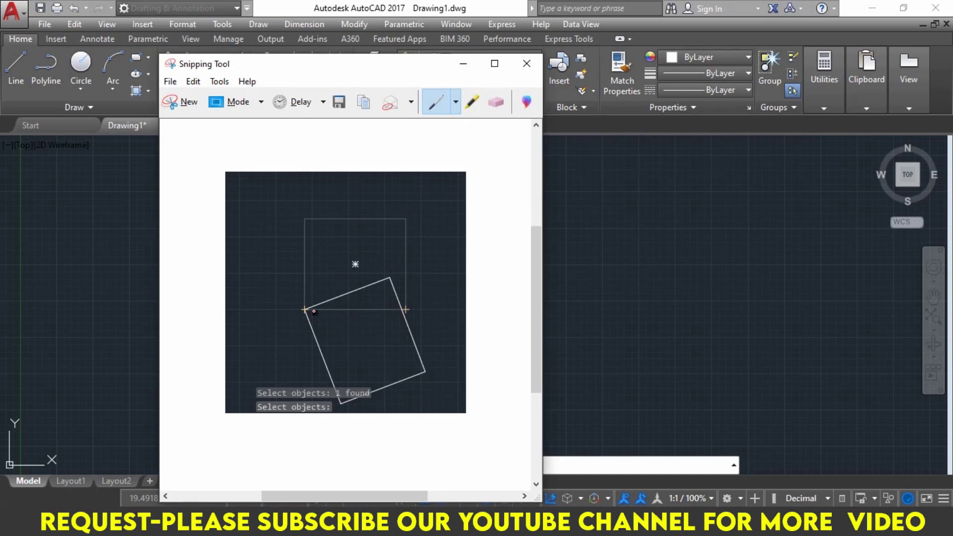
{"action": "left_click_drag", "start_coordinate": [301, 218], "coordinate": [393, 217]}
{"action": "left_click_drag", "start_coordinate": [415, 342], "coordinate": [407, 326]}
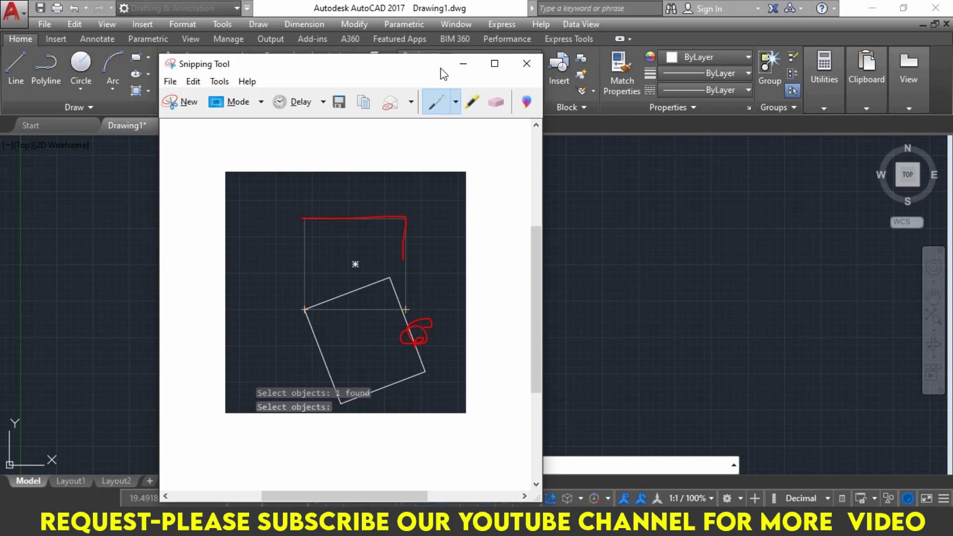
{"action": "left_click", "coordinate": [464, 63]}
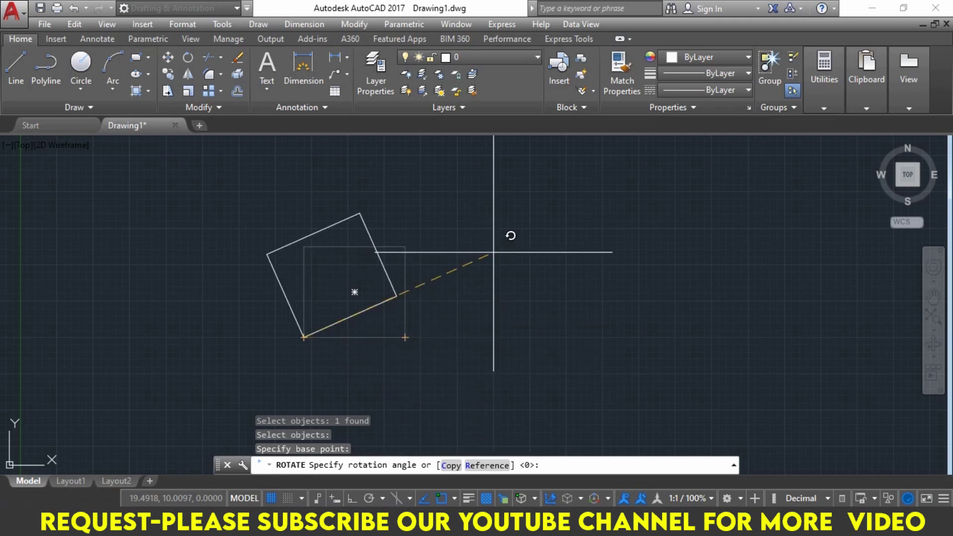
{"action": "left_click", "coordinate": [477, 465]}
{"action": "type", "text": "c"}
Use the Copy option to rotate a duplicate square 45°, keeping the original
{"action": "key", "text": "Return"}
{"action": "type", "text": "45"}
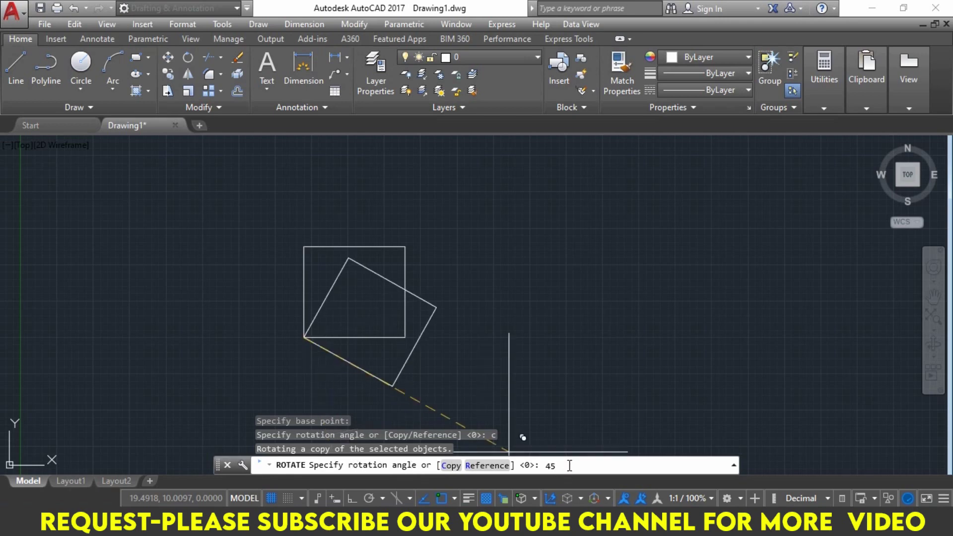
{"action": "key", "text": "Return"}
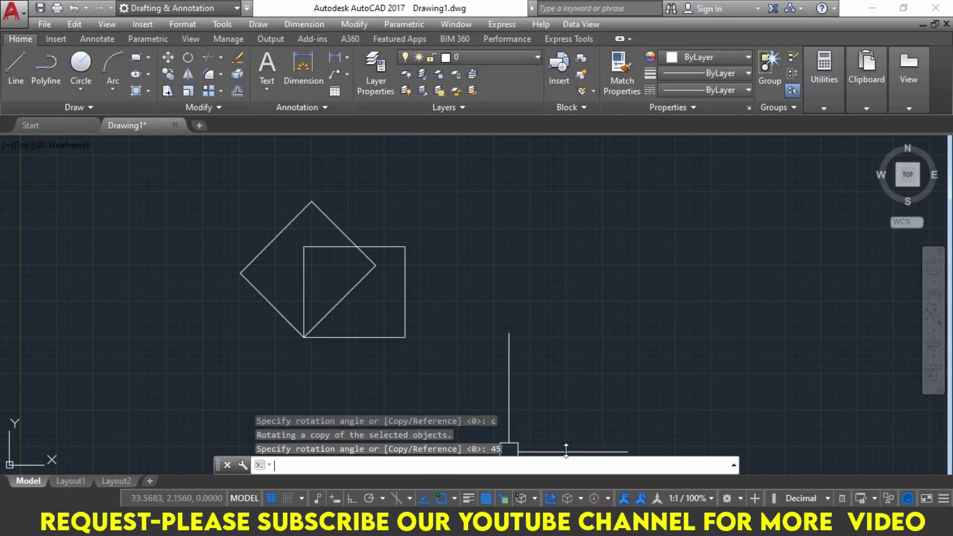
{"action": "scroll", "coordinate": [350, 258], "scroll_direction": "up", "scroll_amount": 2}
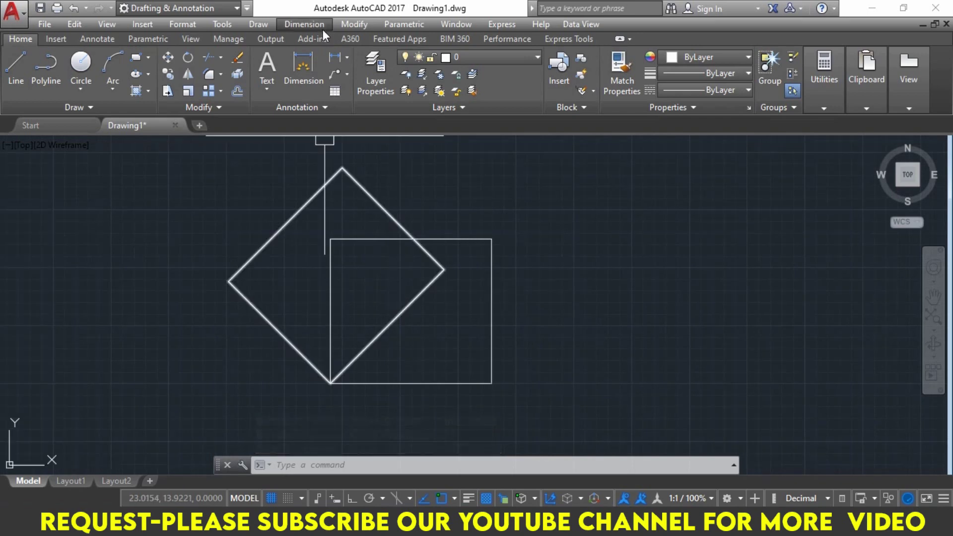
Add an angular dimension showing 45° between the rotated diagonal and the bottom edge
{"action": "left_click", "coordinate": [347, 56]}
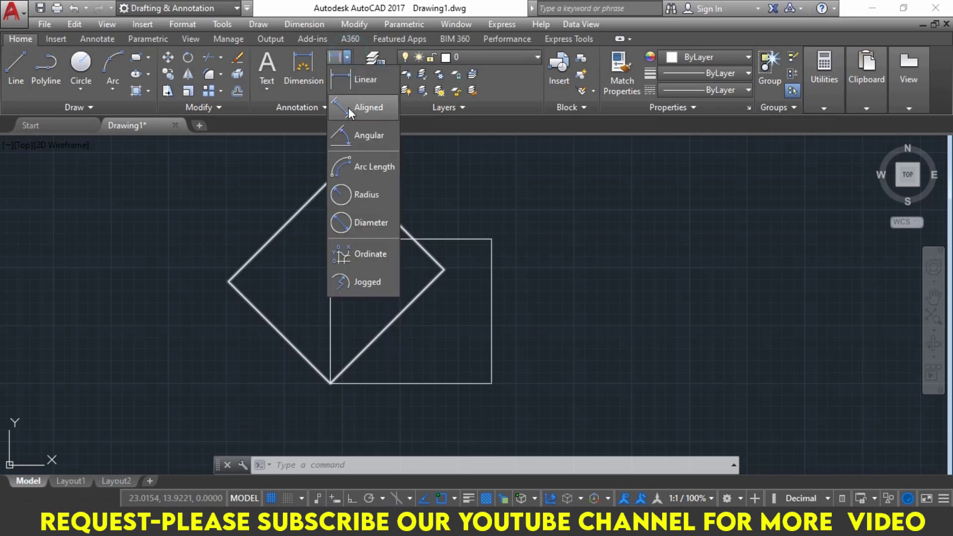
{"action": "left_click", "coordinate": [350, 136]}
{"action": "left_click", "coordinate": [389, 324]}
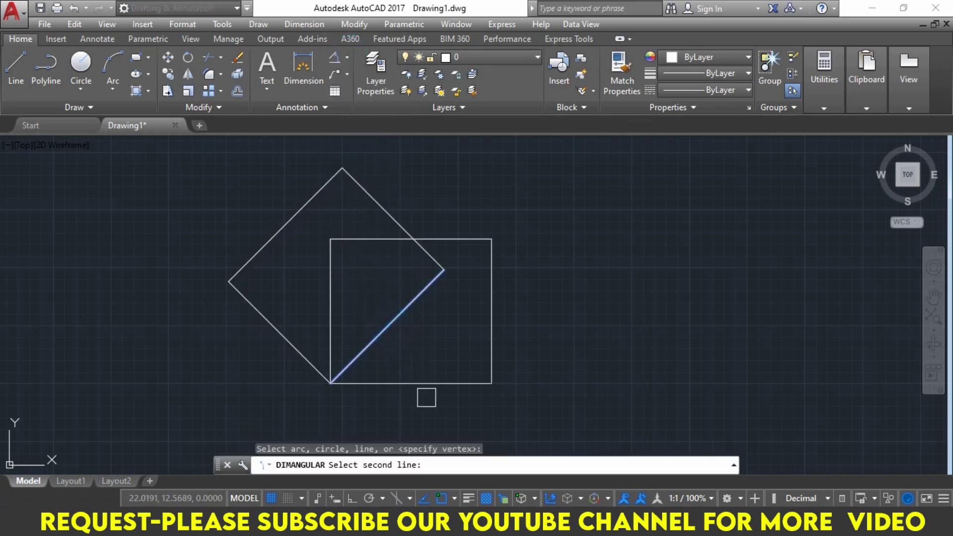
{"action": "left_click", "coordinate": [417, 384]}
{"action": "left_click", "coordinate": [417, 341]}
{"action": "scroll", "coordinate": [425, 347], "scroll_direction": "up", "scroll_amount": 2}
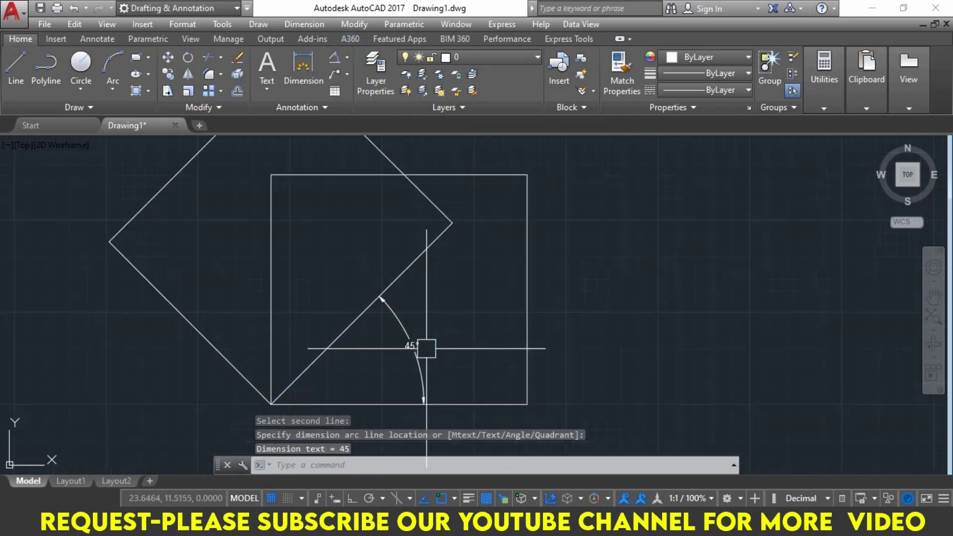
{"action": "scroll", "coordinate": [487, 362], "scroll_direction": "up", "scroll_amount": 2}
{"action": "scroll", "coordinate": [471, 334], "scroll_direction": "down", "scroll_amount": 4}
Erase the rotated copy and its angle dimension, then pan the square rightward
{"action": "middle_click_drag", "start_coordinate": [472, 335], "coordinate": [450, 337]}
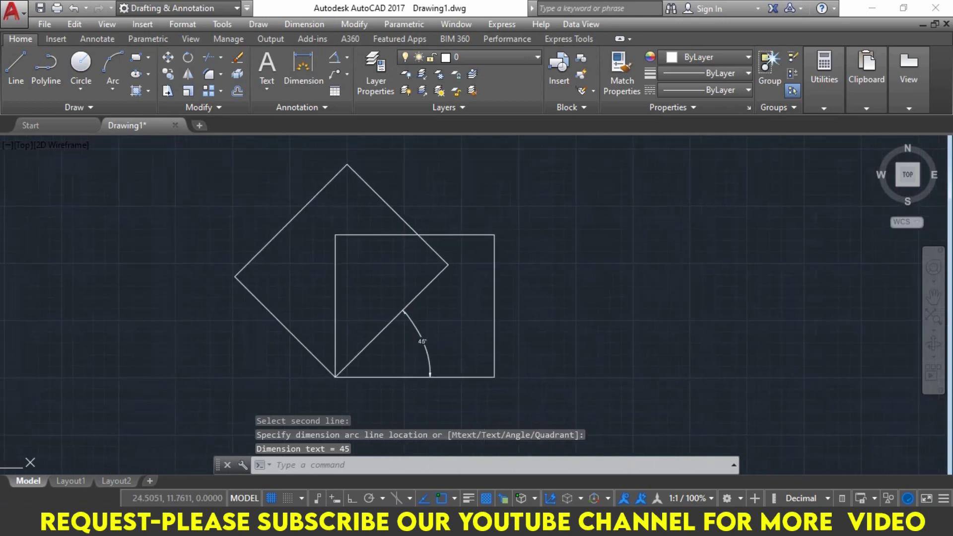
{"action": "left_click_drag", "start_coordinate": [434, 315], "coordinate": [399, 292]}
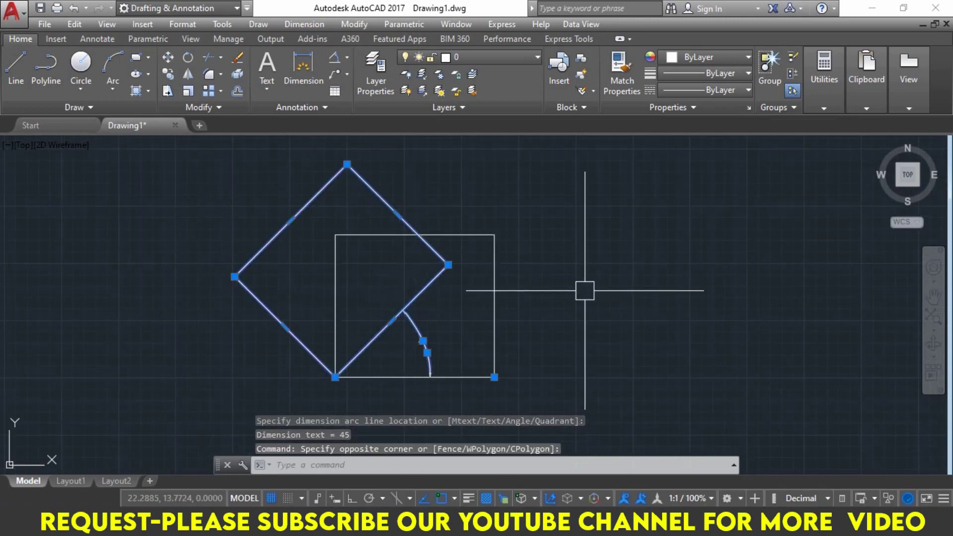
{"action": "type", "text": "E"}
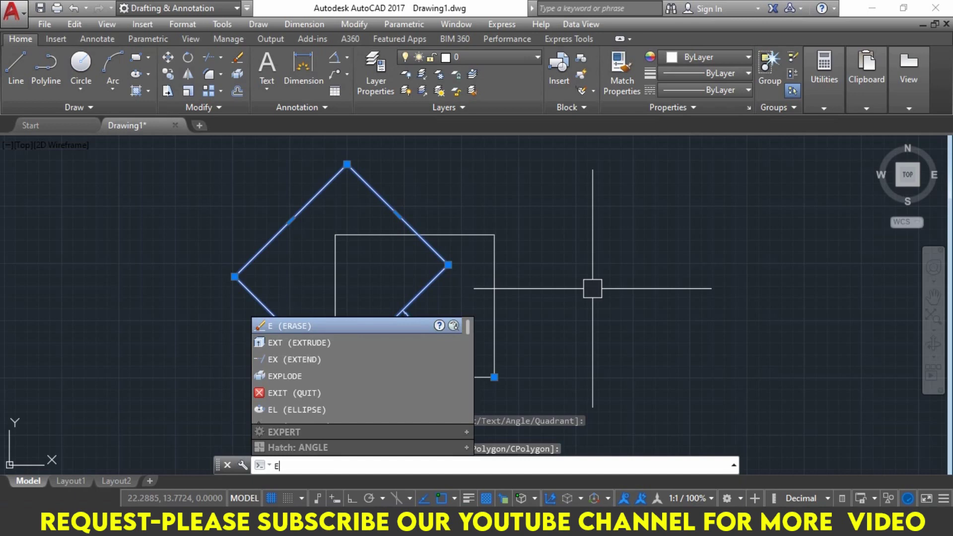
{"action": "key", "text": "Return"}
{"action": "middle_click_drag", "start_coordinate": [554, 282], "coordinate": [524, 284]}
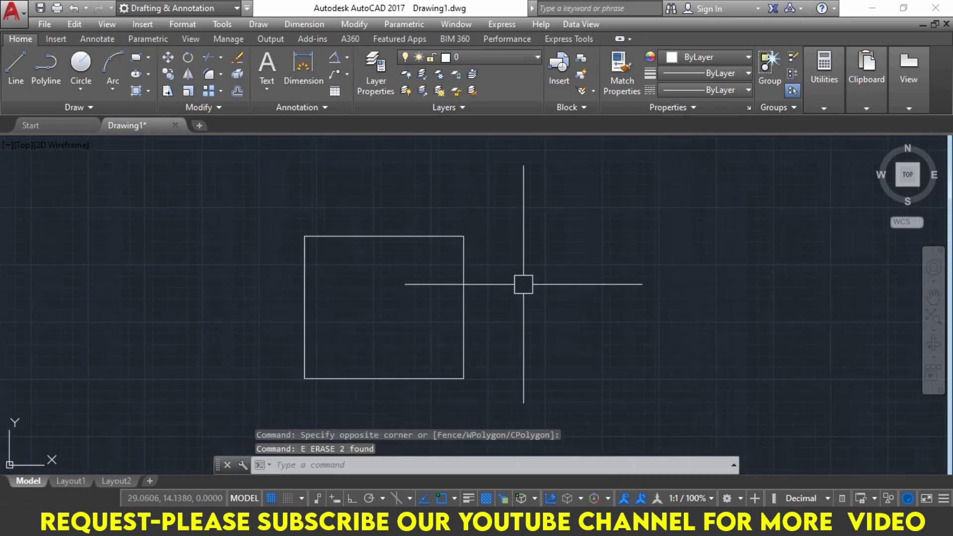
{"action": "key", "text": "Escape"}
{"action": "key", "text": "Escape"}
{"action": "key", "text": "Escape"}
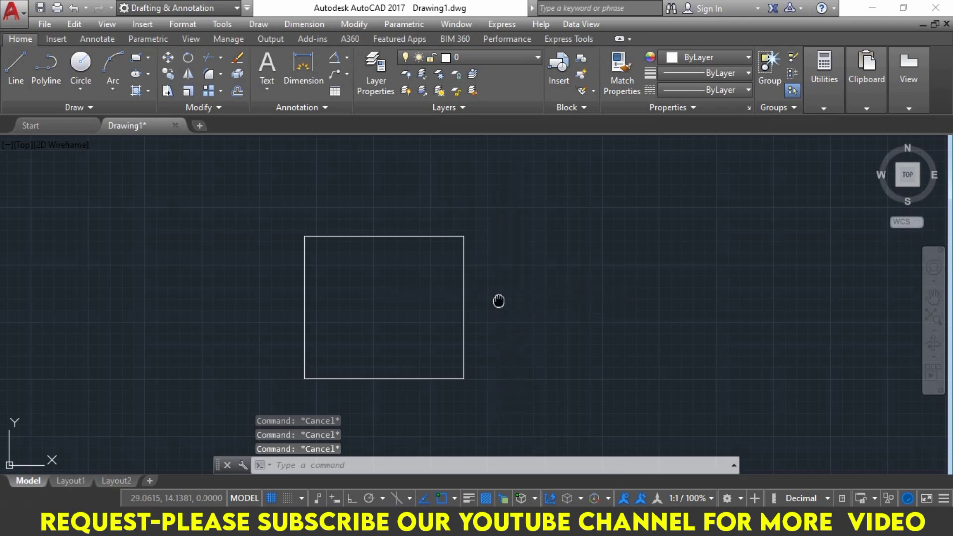
{"action": "middle_click_drag", "start_coordinate": [506, 301], "coordinate": [728, 281]}
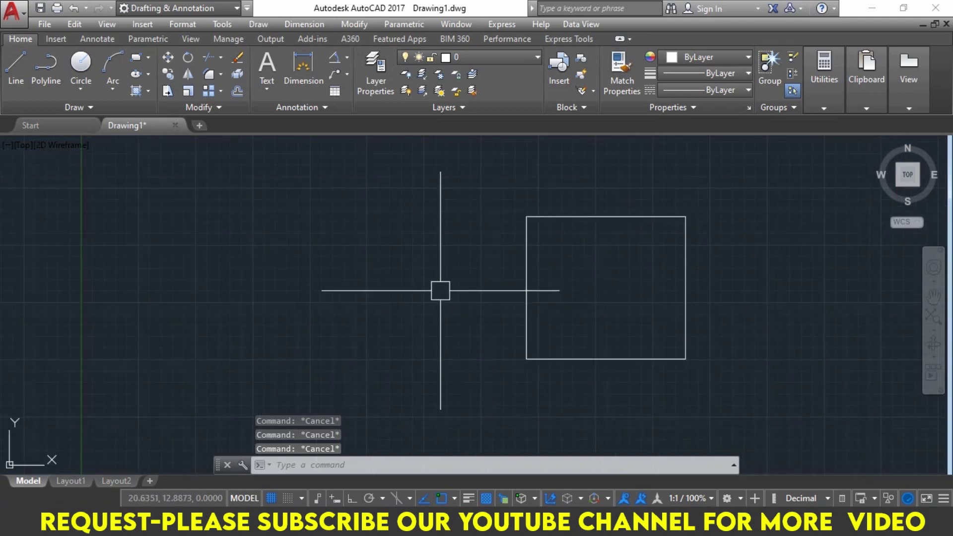
Draw one inclined line to the left of the square
{"action": "type", "text": "l"}
{"action": "key", "text": "Return"}
{"action": "left_click", "coordinate": [376, 326]}
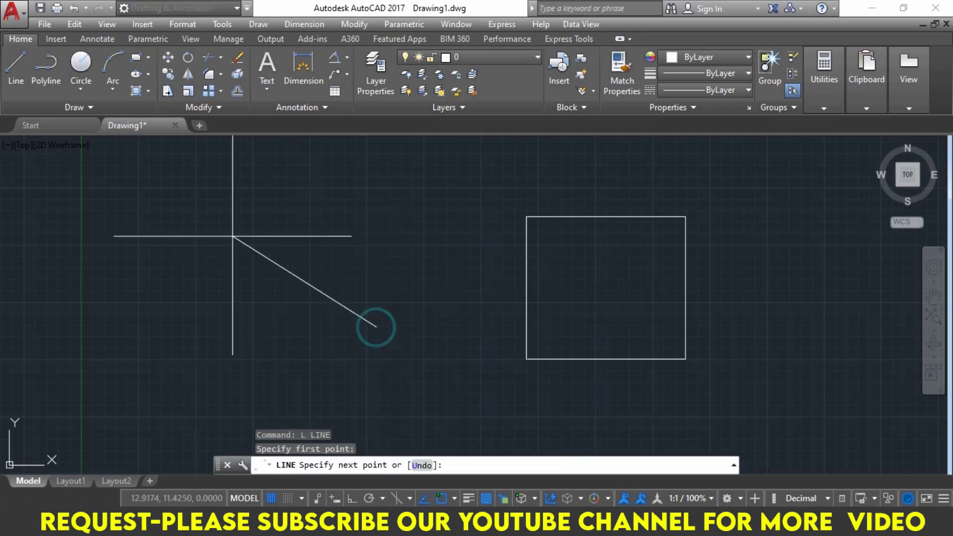
{"action": "left_click", "coordinate": [195, 234]}
{"action": "key", "text": "Return"}
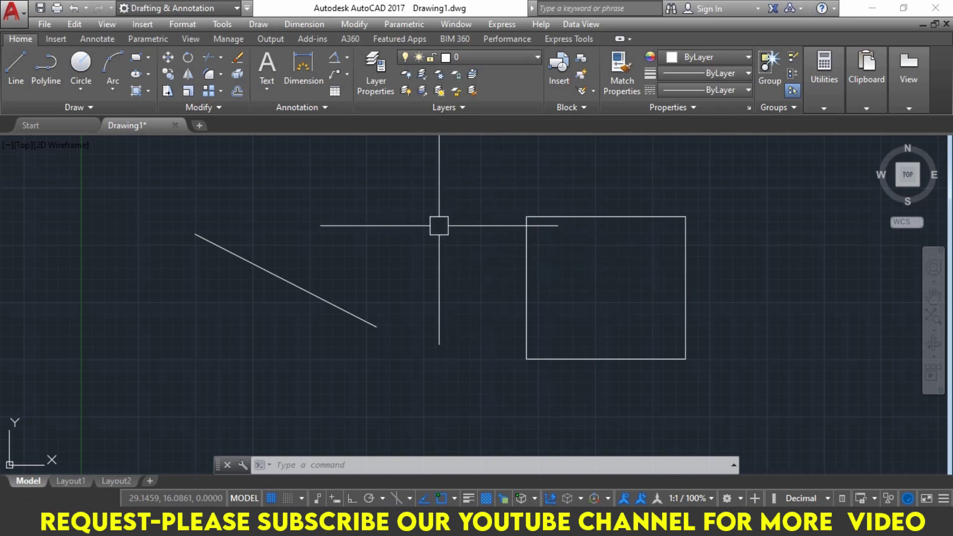
{"action": "type", "text": "RO"}
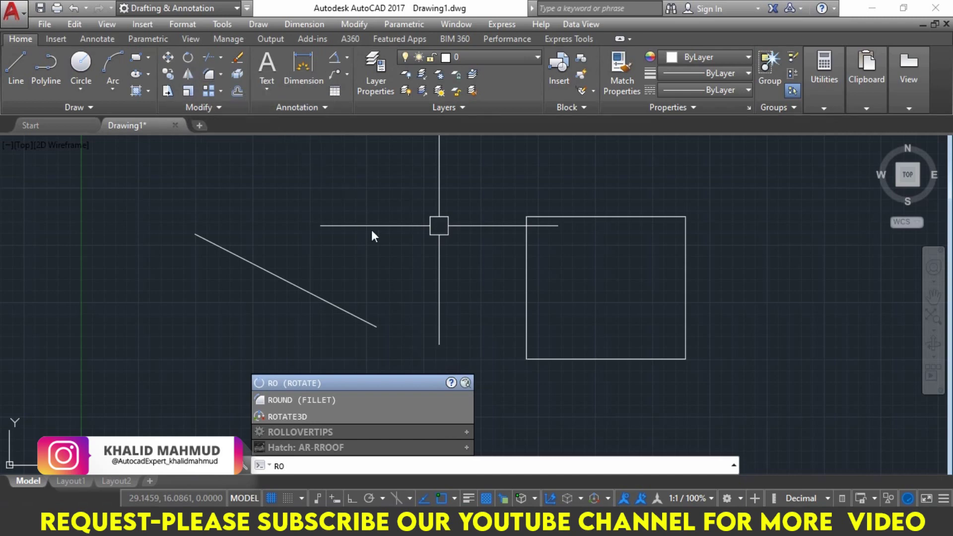
Rotate the square about its bottom-edge midpoint by reference so its edges match the slanted line
{"action": "key", "text": "Return"}
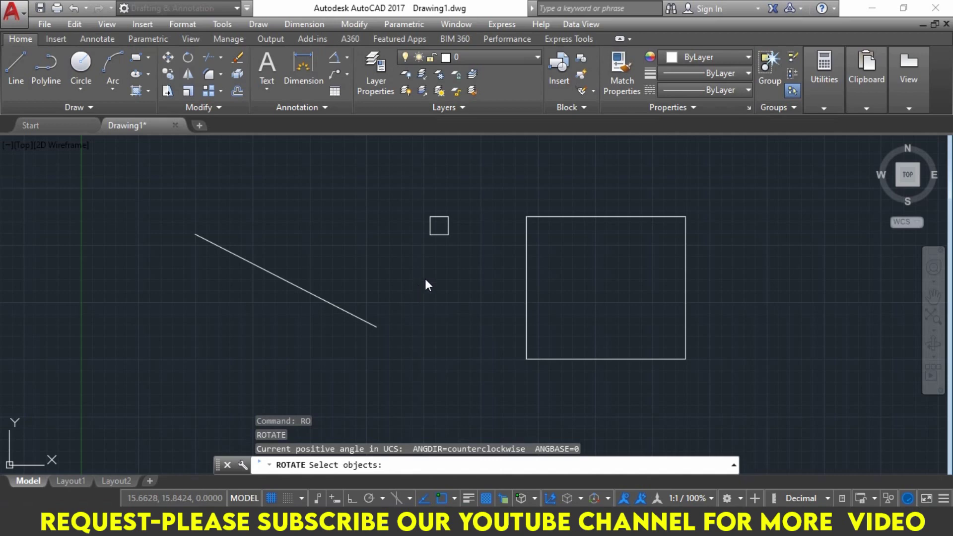
{"action": "left_click", "coordinate": [551, 221]}
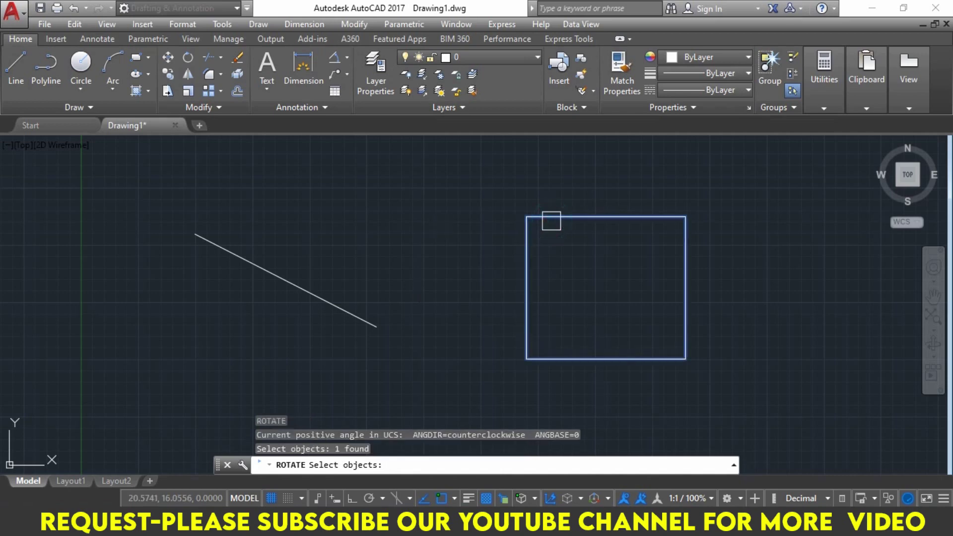
{"action": "key", "text": "Return"}
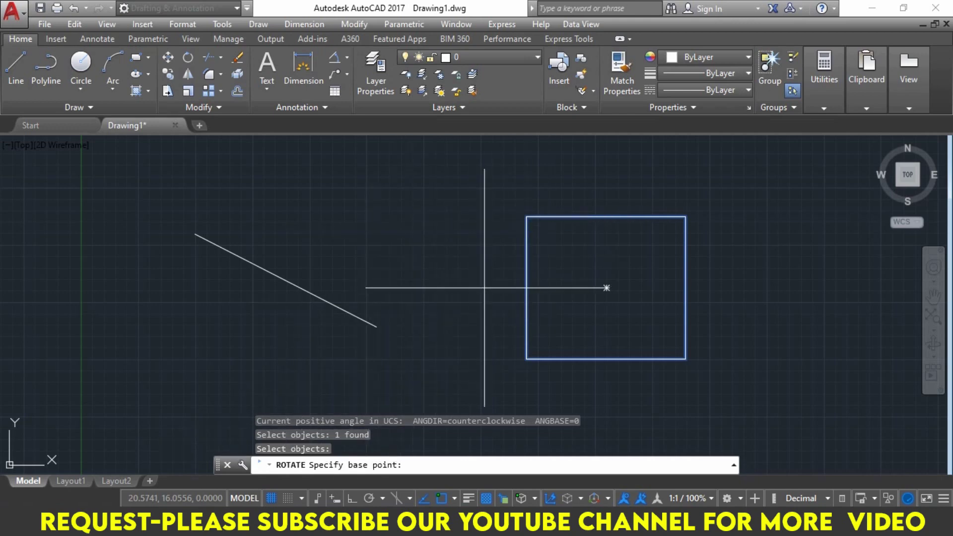
{"action": "left_click", "coordinate": [606, 359]}
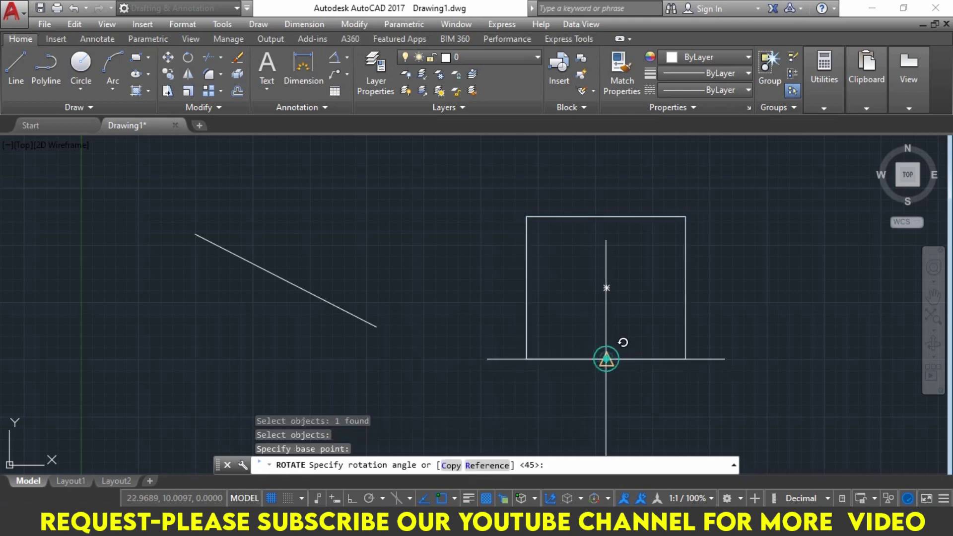
{"action": "left_click", "coordinate": [484, 468]}
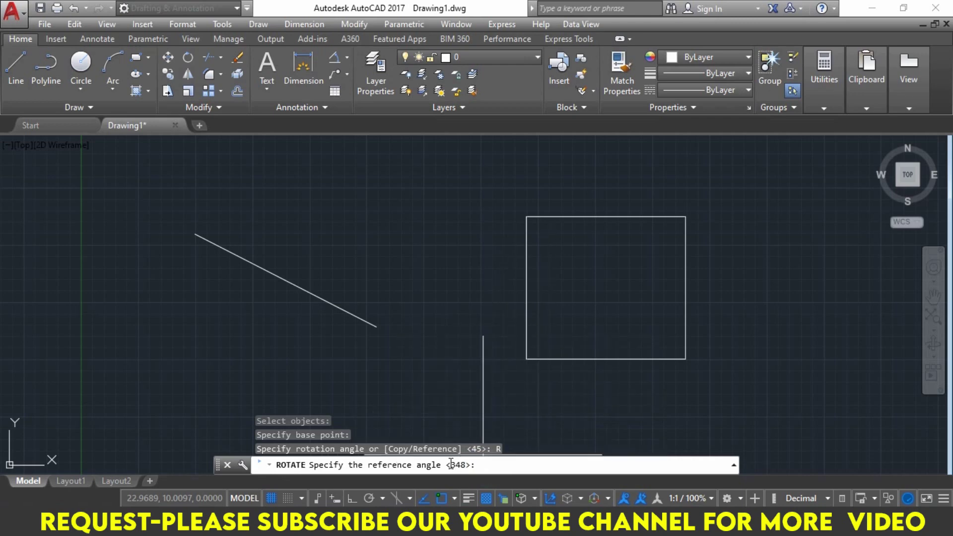
{"action": "left_click", "coordinate": [685, 288]}
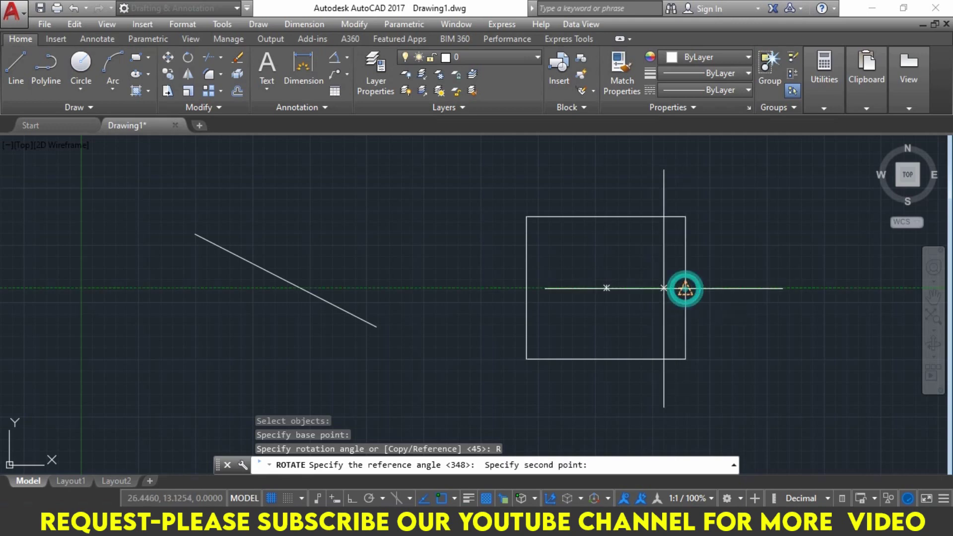
{"action": "left_click", "coordinate": [527, 288]}
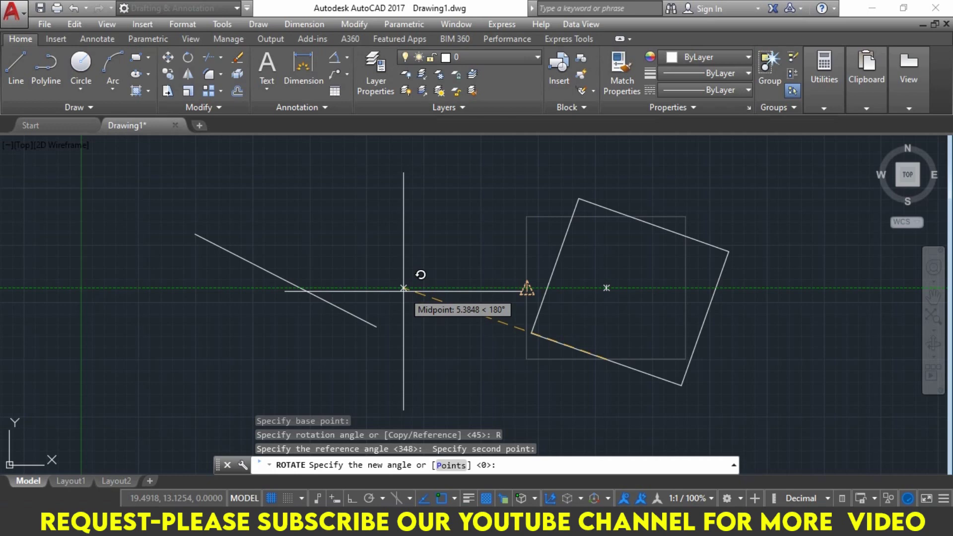
{"action": "left_click", "coordinate": [457, 466]}
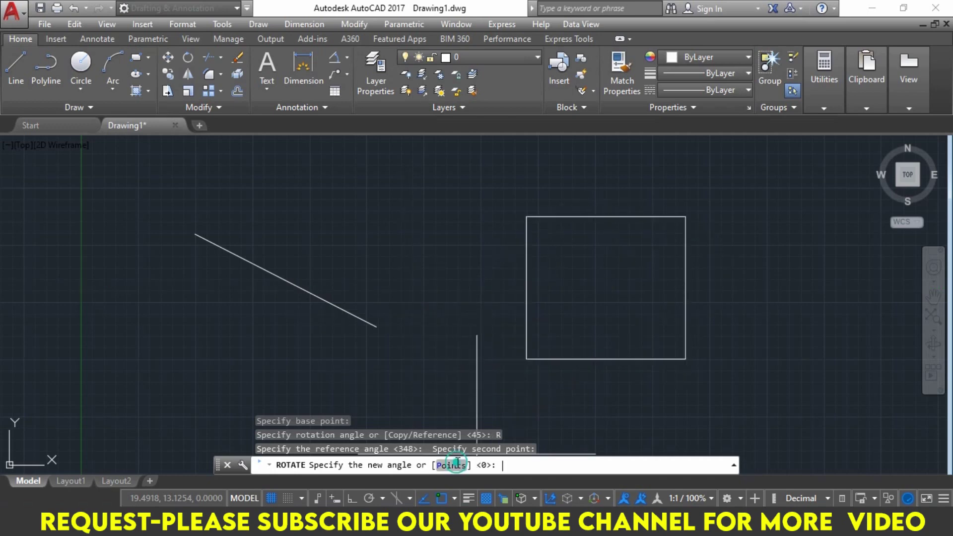
{"action": "left_click", "coordinate": [376, 326]}
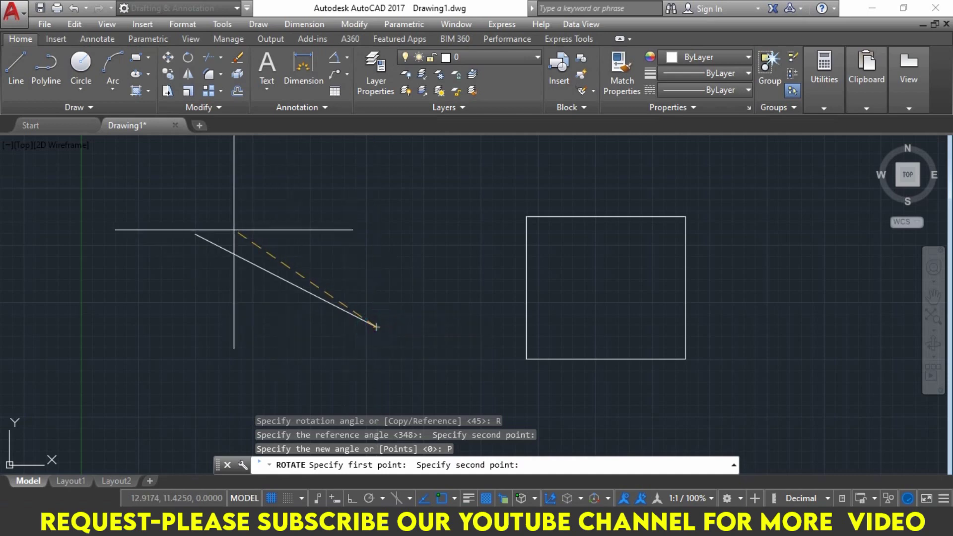
{"action": "left_click", "coordinate": [194, 234]}
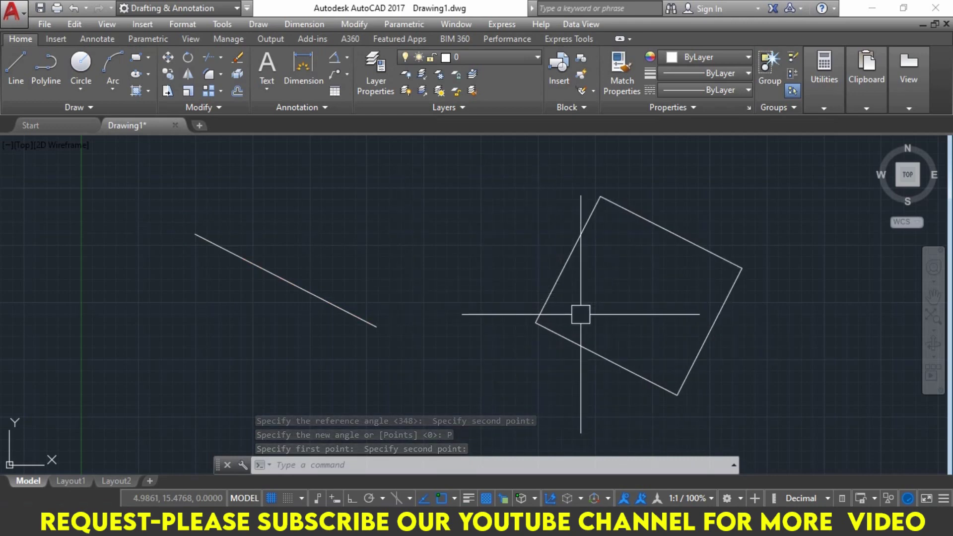
{"action": "mouse_move", "coordinate": [541, 309]}
{"action": "middle_mouse_down"}
{"action": "mouse_move", "coordinate": [586, 334]}
{"action": "mouse_move", "coordinate": [595, 377]}
{"action": "middle_mouse_up"}
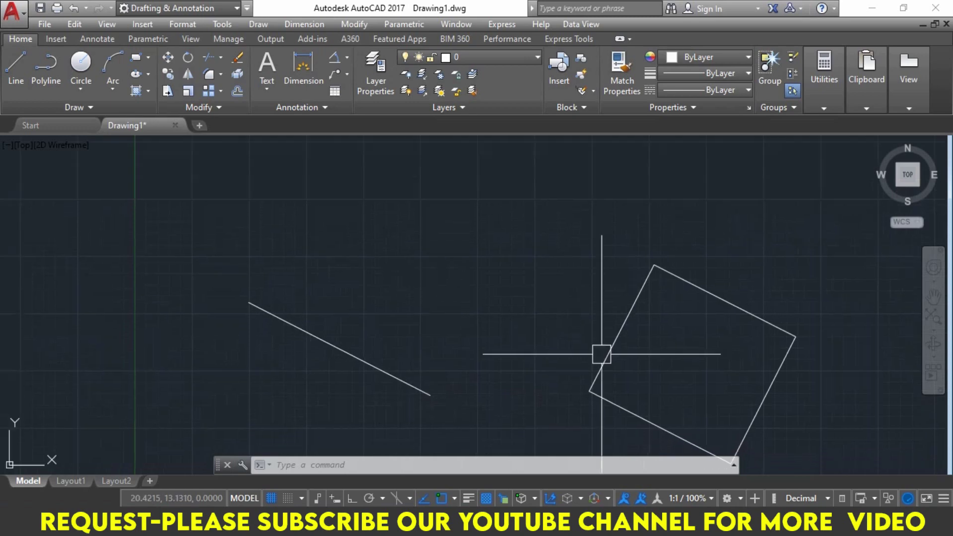
Draw a small rectangle just above the slanted line
{"action": "left_click", "coordinate": [135, 57]}
{"action": "left_click", "coordinate": [337, 229]}
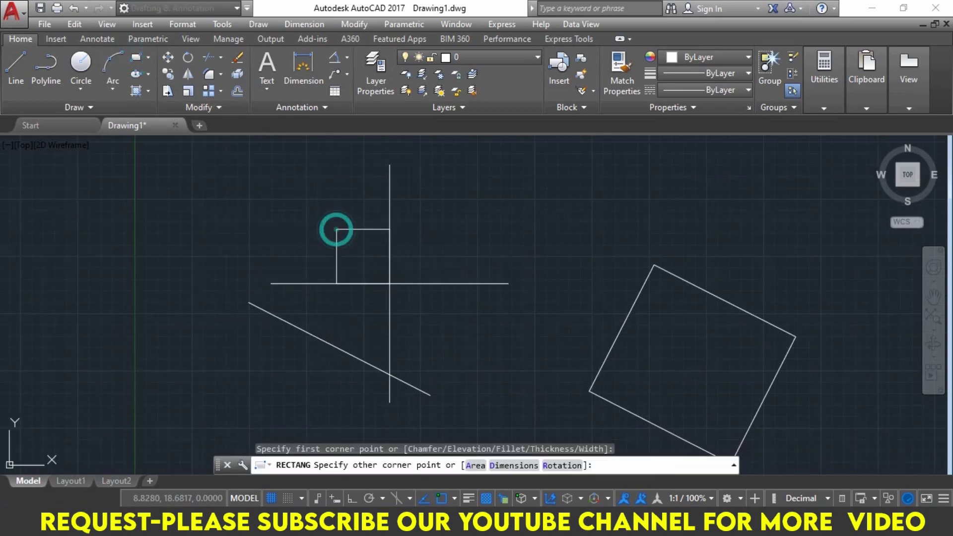
{"action": "left_click", "coordinate": [429, 294]}
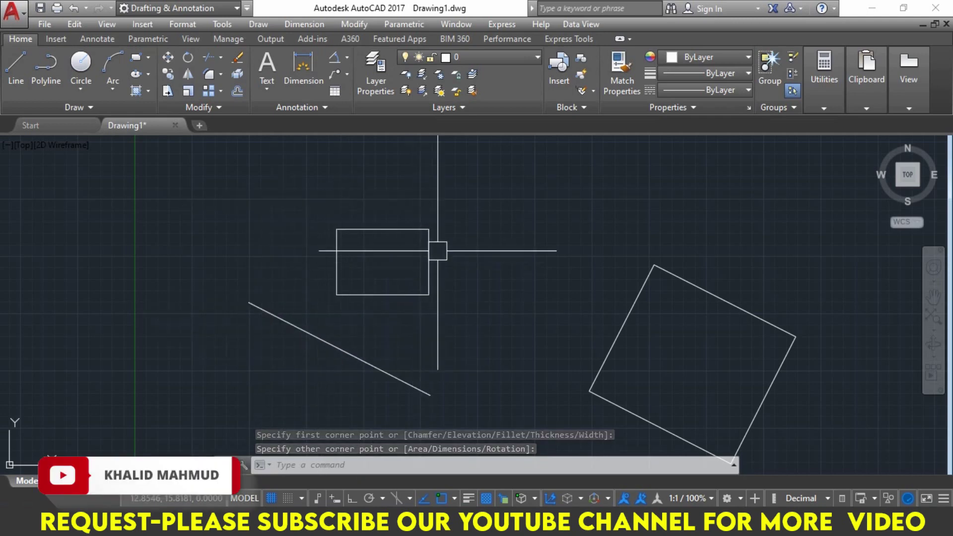
{"action": "middle_click_drag", "start_coordinate": [444, 245], "coordinate": [440, 226]}
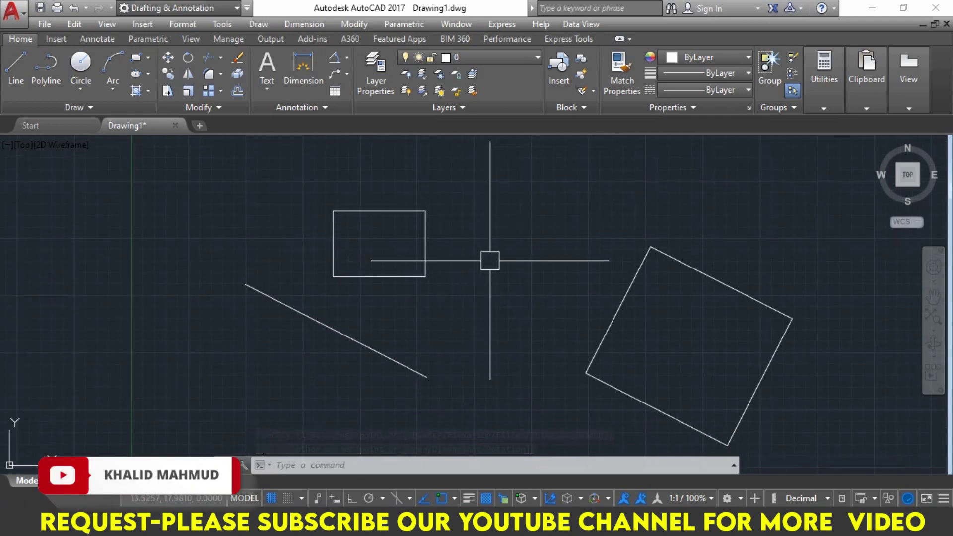
Rotate the small rectangle by reference to match the slanted line's angle
{"action": "type", "text": "RO"}
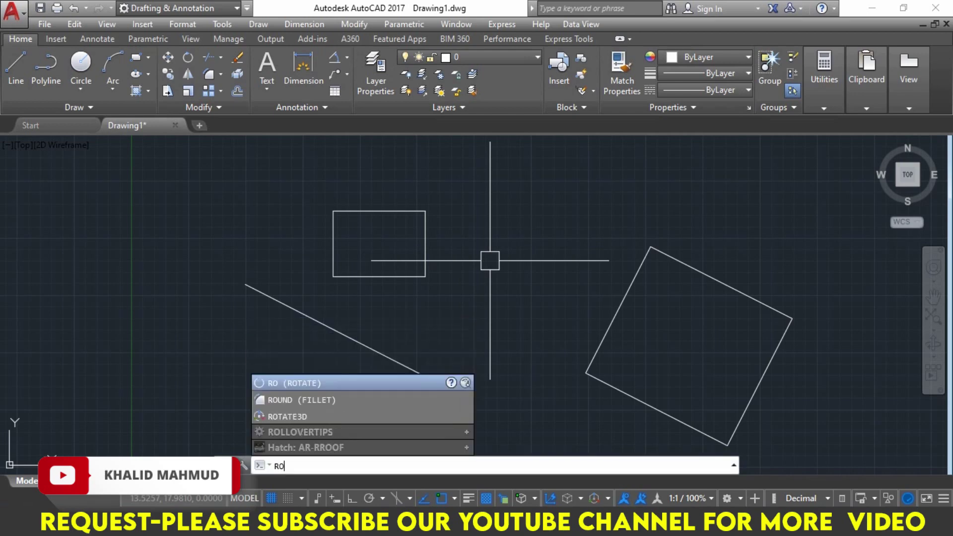
{"action": "key", "text": "Down"}
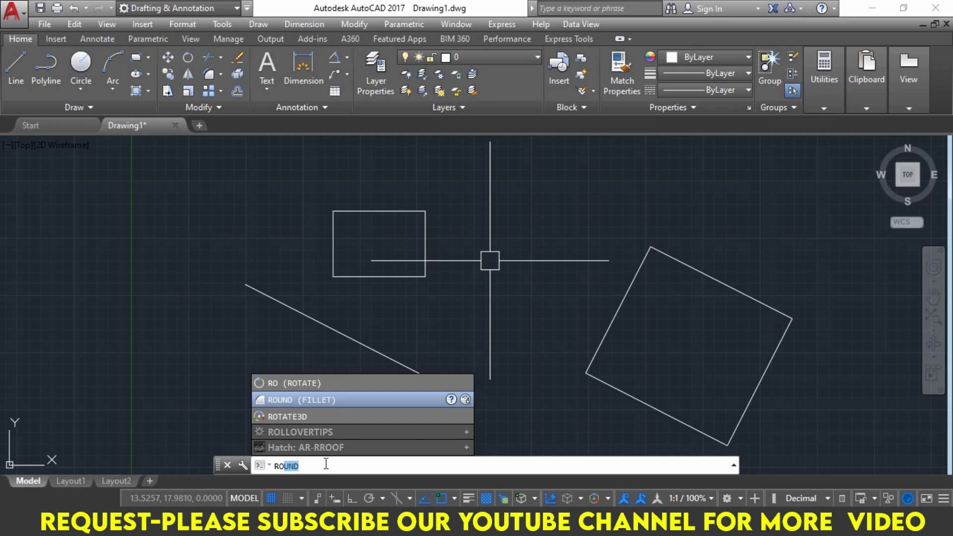
{"action": "left_click", "coordinate": [288, 385]}
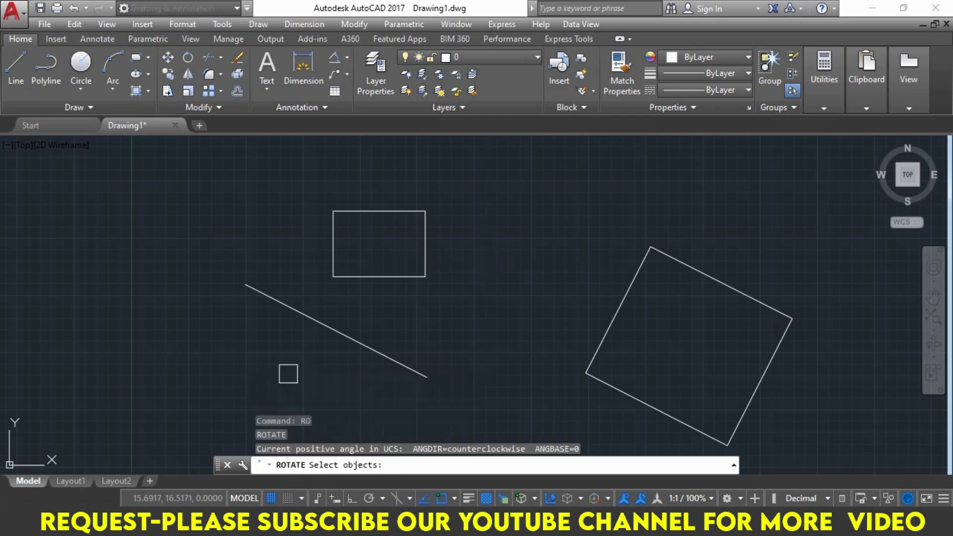
{"action": "left_click", "coordinate": [343, 273]}
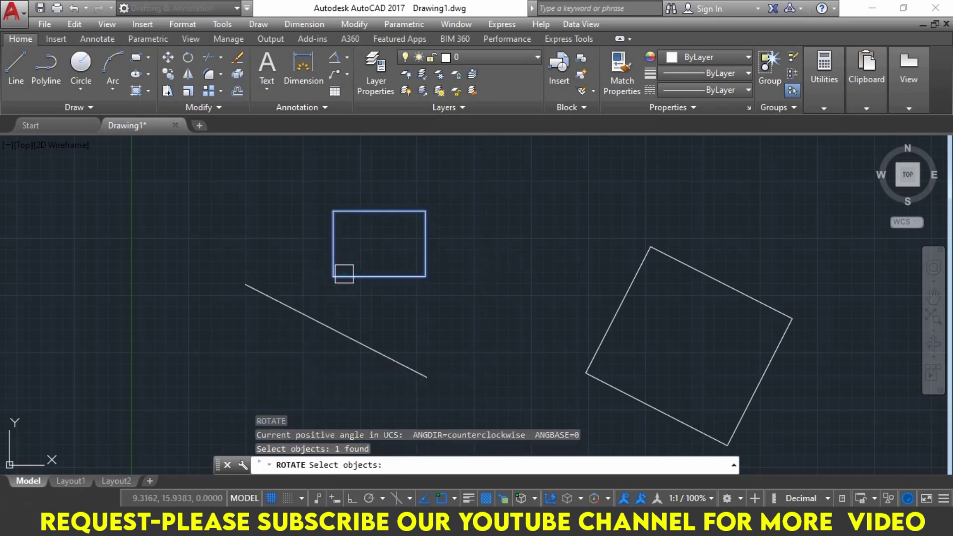
{"action": "key", "text": "Return"}
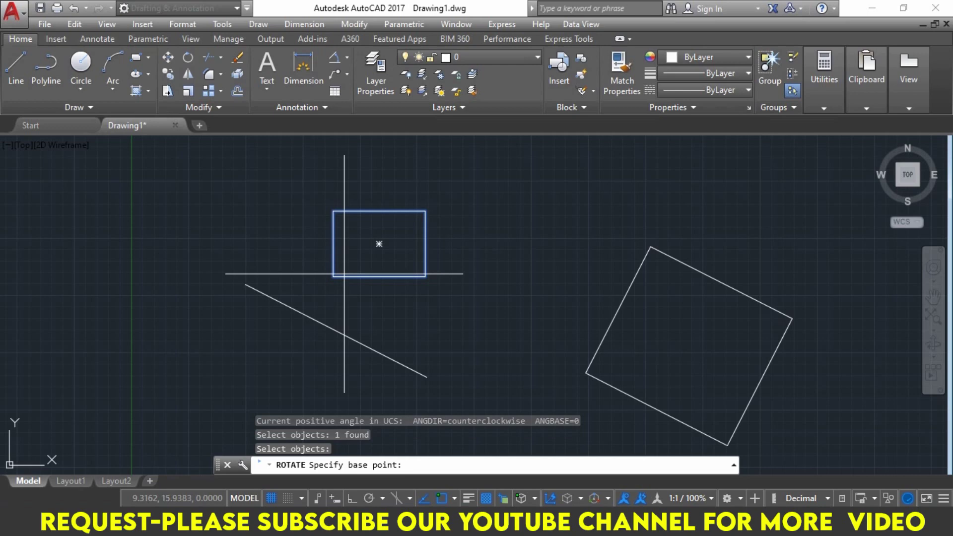
{"action": "left_click", "coordinate": [380, 276]}
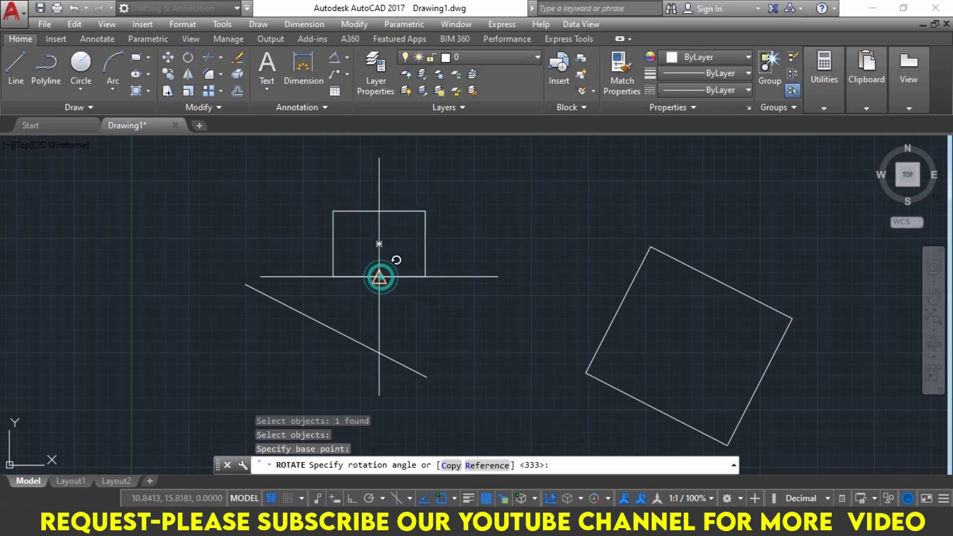
{"action": "left_click", "coordinate": [474, 466]}
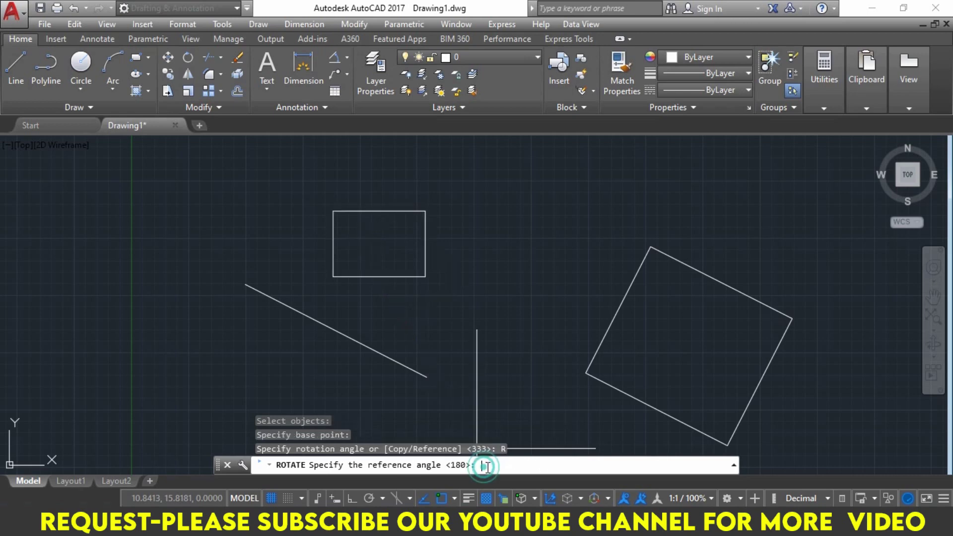
{"action": "left_click", "coordinate": [425, 244]}
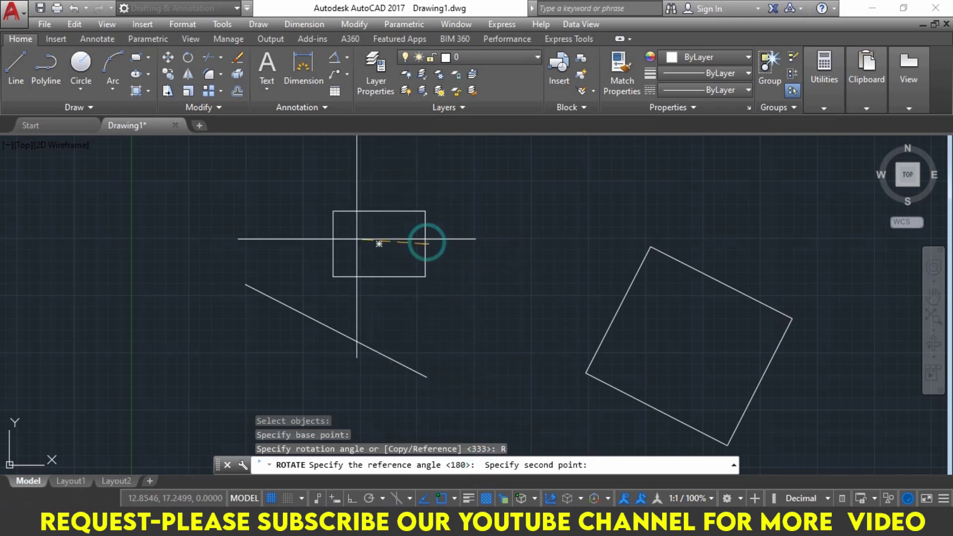
{"action": "left_click", "coordinate": [333, 244]}
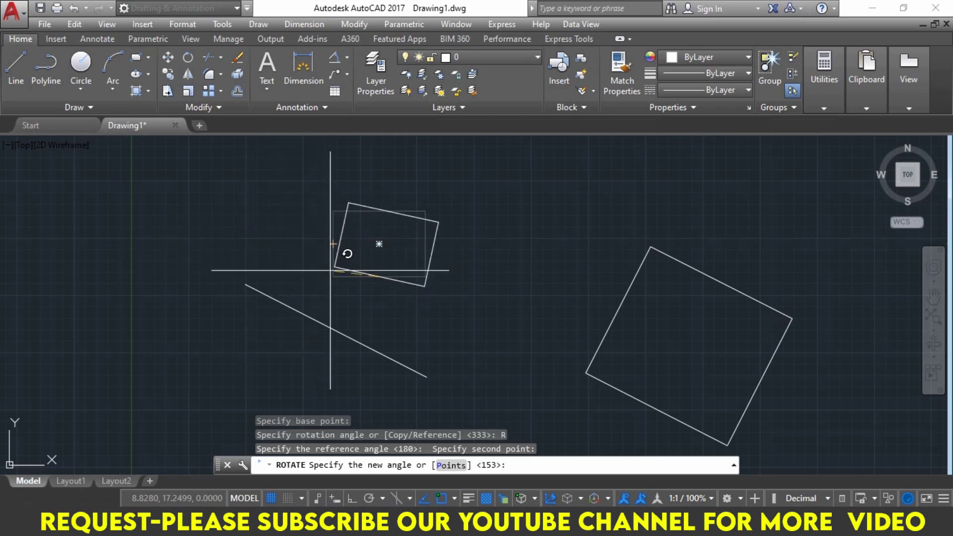
{"action": "left_click", "coordinate": [451, 465]}
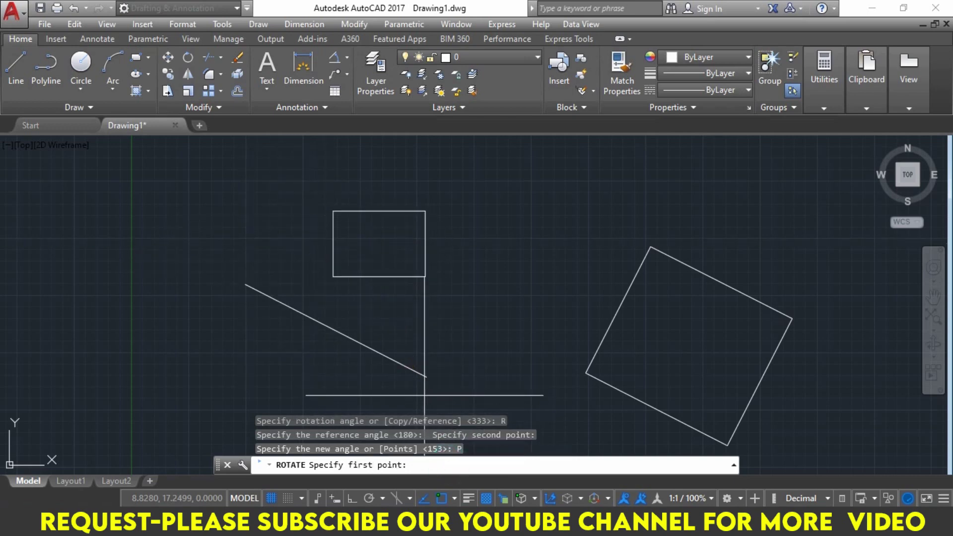
{"action": "left_click", "coordinate": [426, 377]}
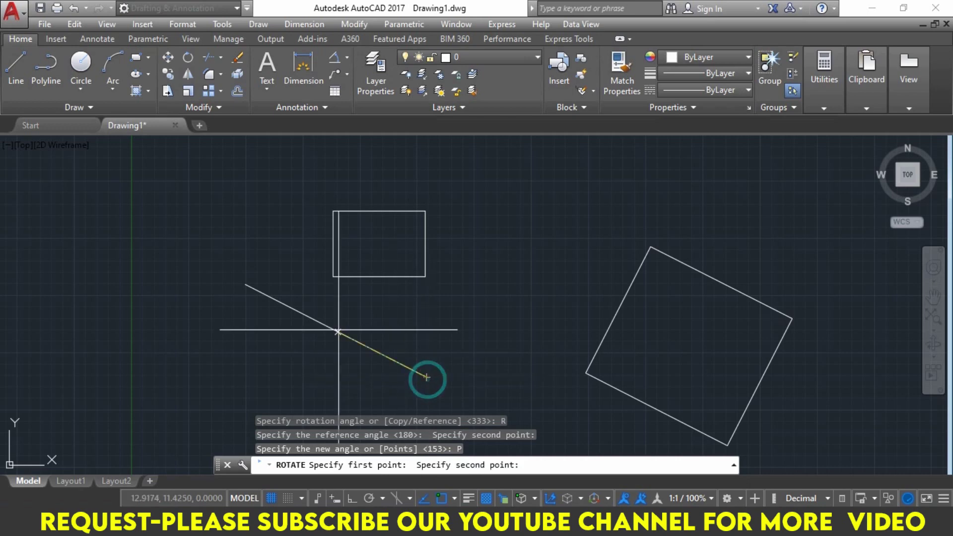
{"action": "left_click", "coordinate": [244, 284]}
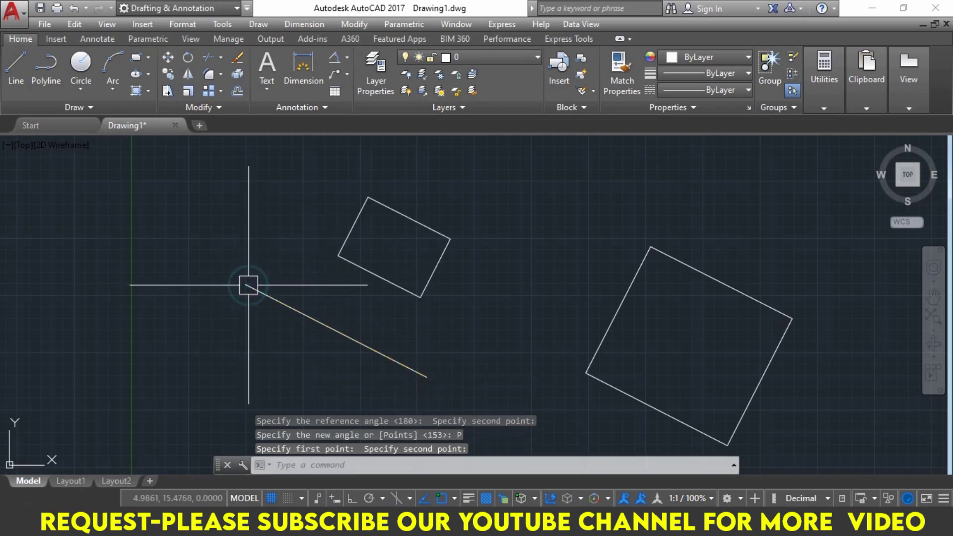
Move the rectangle from its edge midpoint so it rests on the slanted line
{"action": "left_click", "coordinate": [370, 267]}
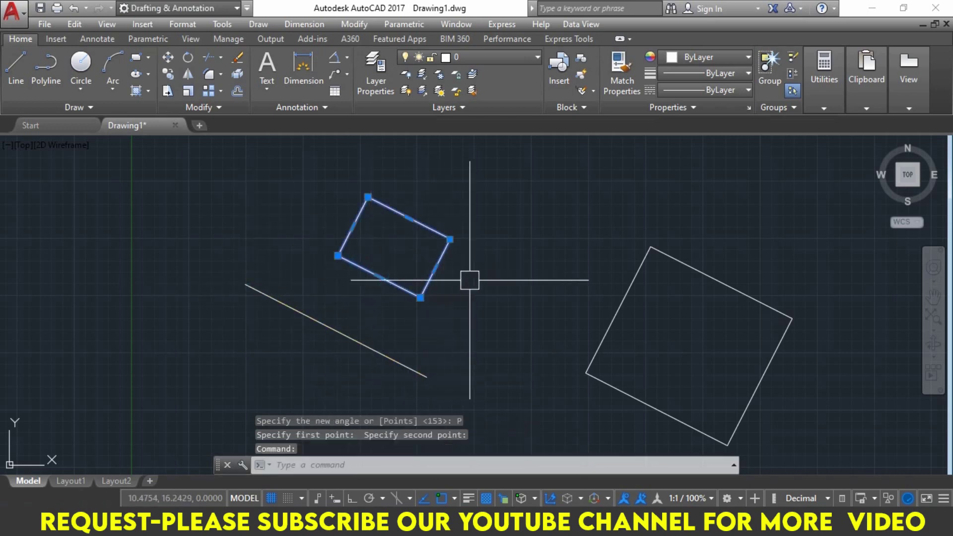
{"action": "type", "text": "m"}
{"action": "key", "text": "Return"}
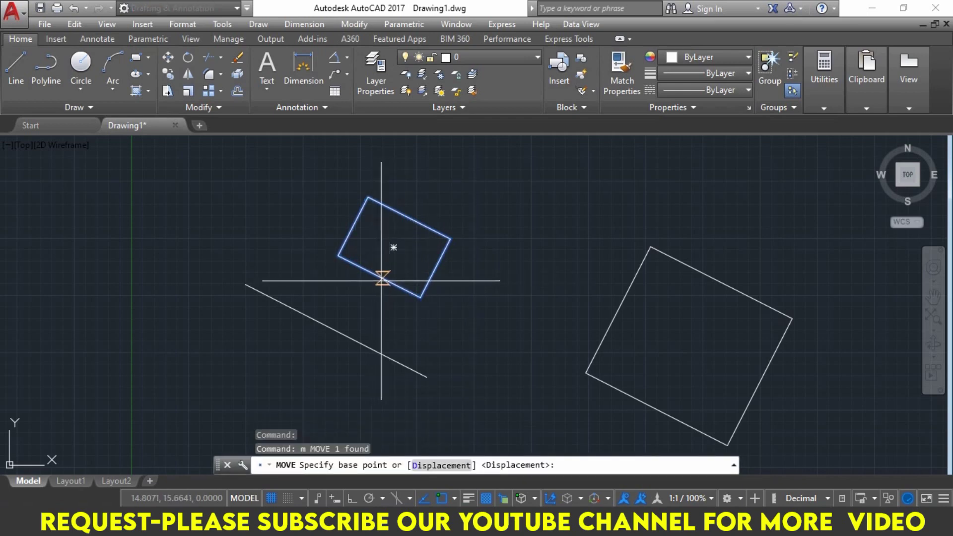
{"action": "left_click", "coordinate": [379, 277]}
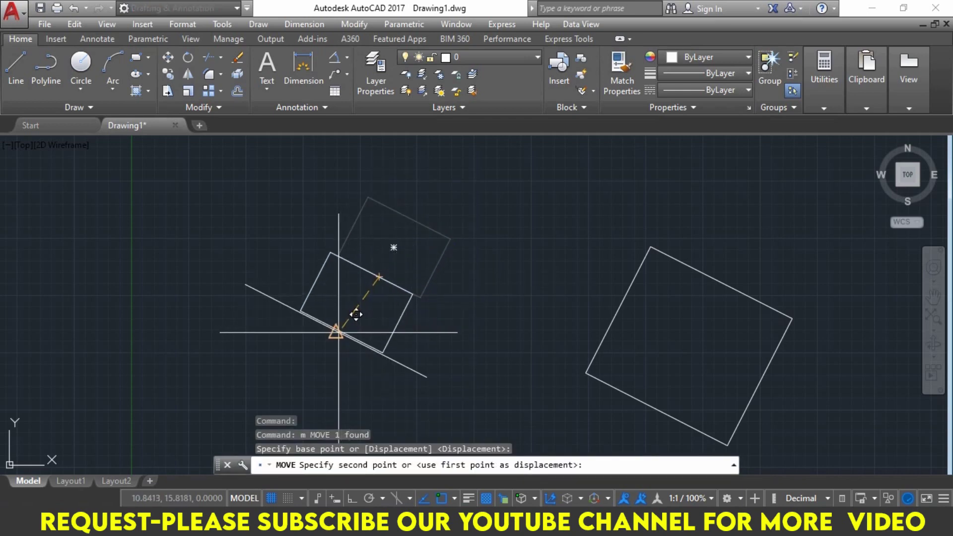
{"action": "left_click", "coordinate": [336, 331]}
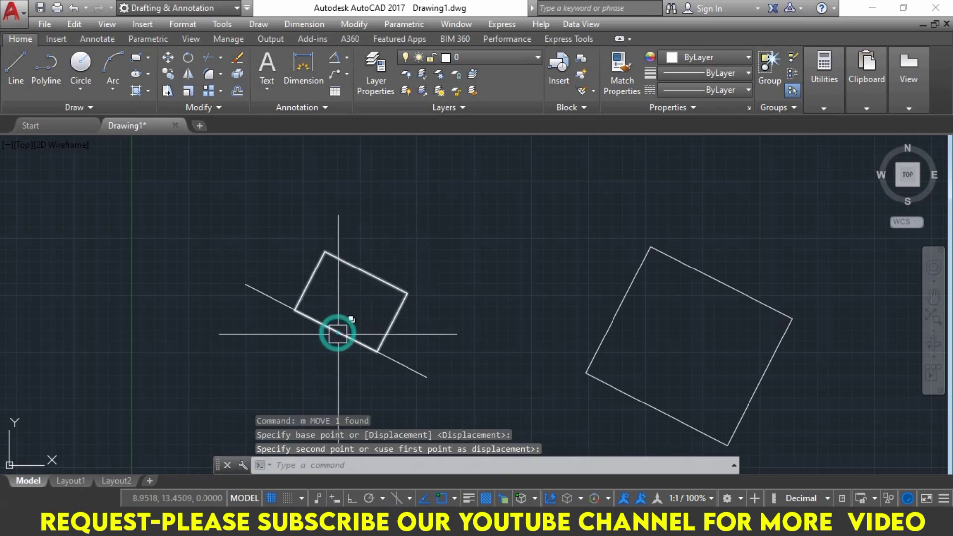
{"action": "scroll", "coordinate": [318, 317], "scroll_direction": "up", "scroll_amount": 5}
{"action": "scroll", "coordinate": [308, 309], "scroll_direction": "down", "scroll_amount": 5}
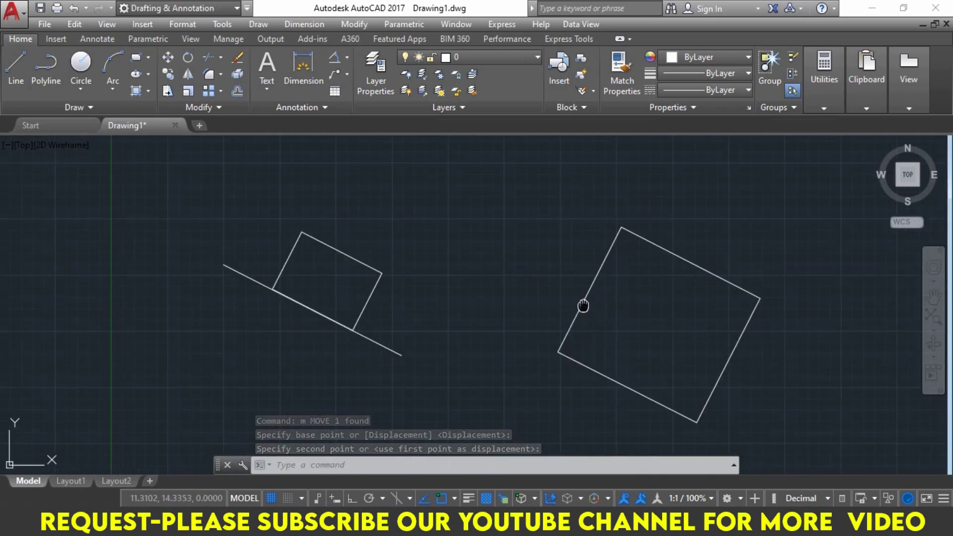
{"action": "middle_click_drag", "start_coordinate": [581, 304], "coordinate": [536, 303]}
Erase both rectangles and the slanted line with a crossing window, then bring the course PDF forward
{"action": "left_click", "coordinate": [745, 187]}
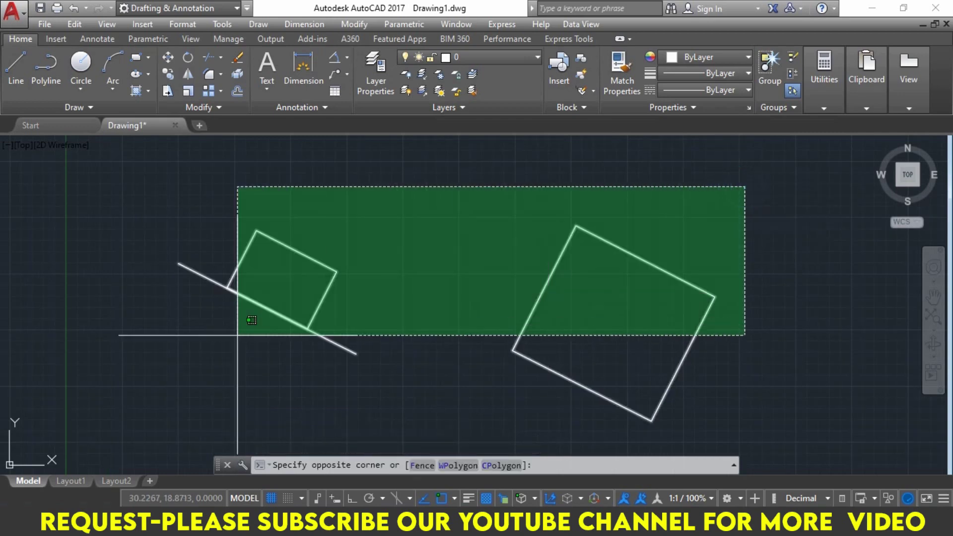
{"action": "left_click", "coordinate": [159, 338]}
{"action": "type", "text": "e"}
{"action": "key", "text": "Return"}
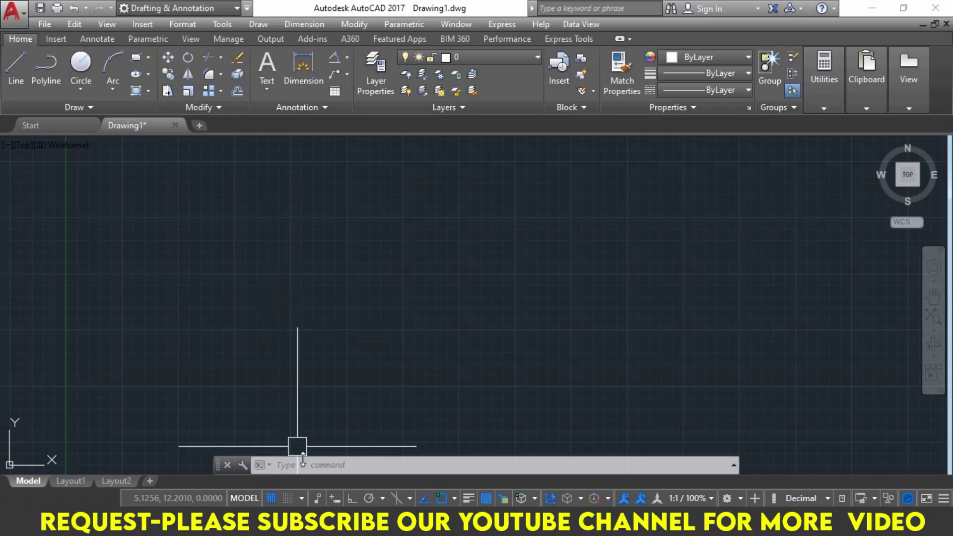
{"action": "left_click", "coordinate": [388, 467]}
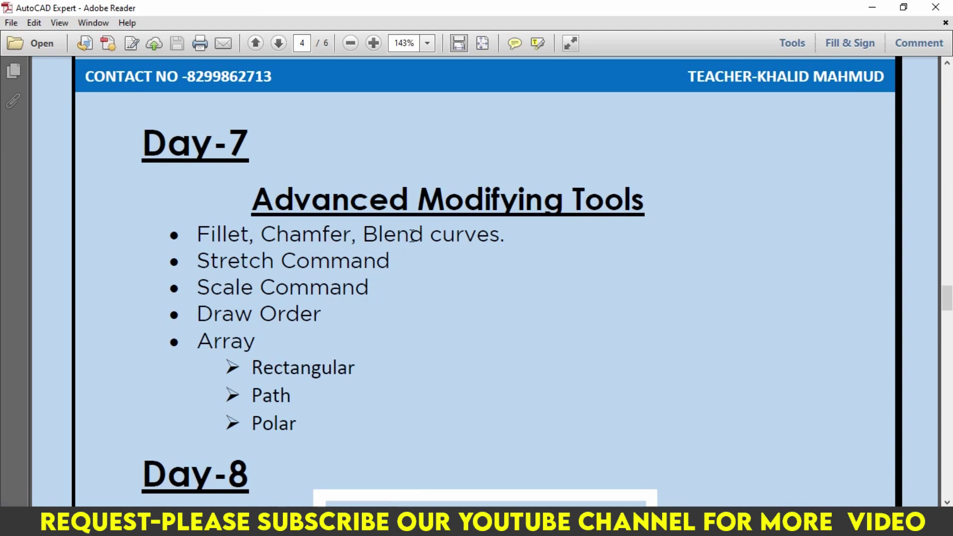
Highlight 'Fillet' in the PDF's Day-7 outline, then return to AutoCAD
{"action": "left_click_drag", "start_coordinate": [196, 233], "coordinate": [253, 234]}
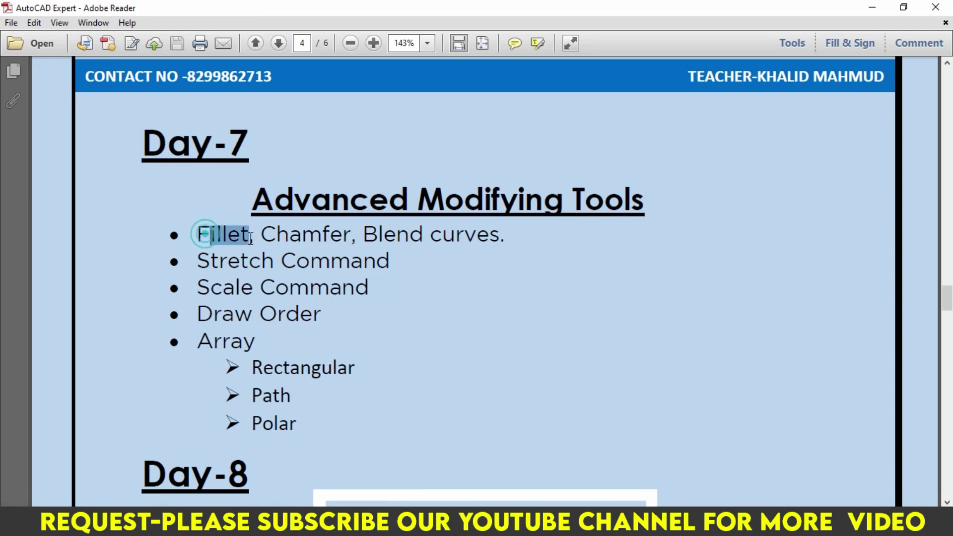
{"action": "left_click_drag", "start_coordinate": [195, 233], "coordinate": [251, 233]}
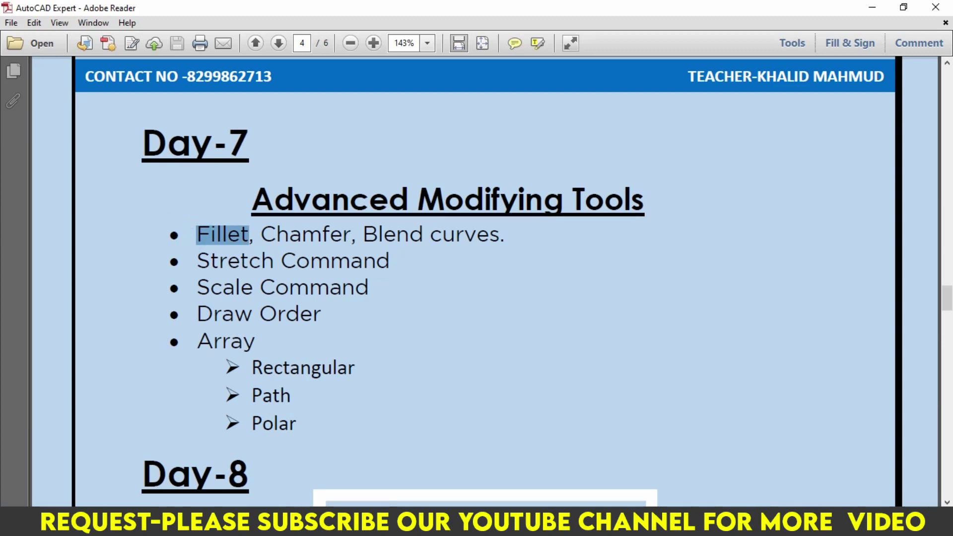
{"action": "key", "text": "alt+Tab"}
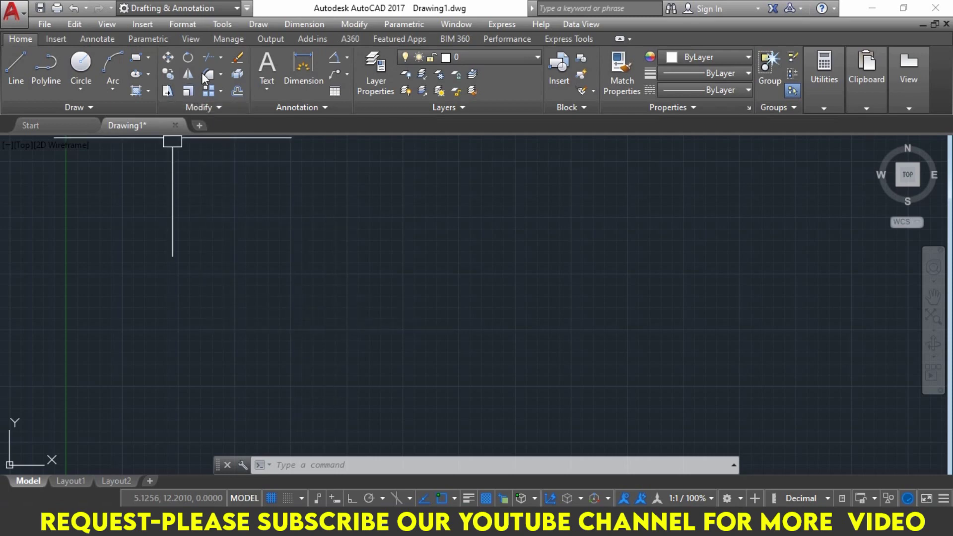
Start and cancel Fillet, then minimise AutoCAD and the PDF to show the desktop
{"action": "left_click", "coordinate": [220, 75]}
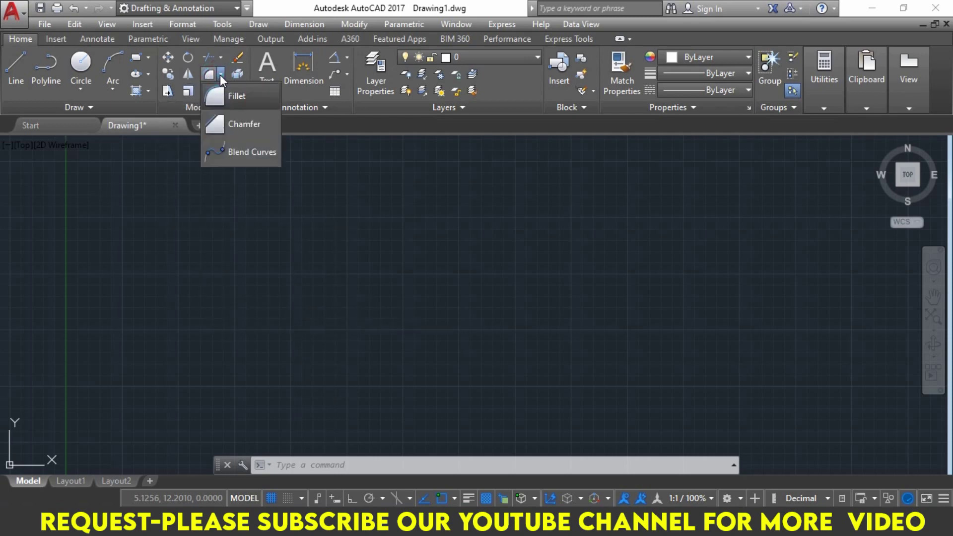
{"action": "left_click", "coordinate": [251, 97]}
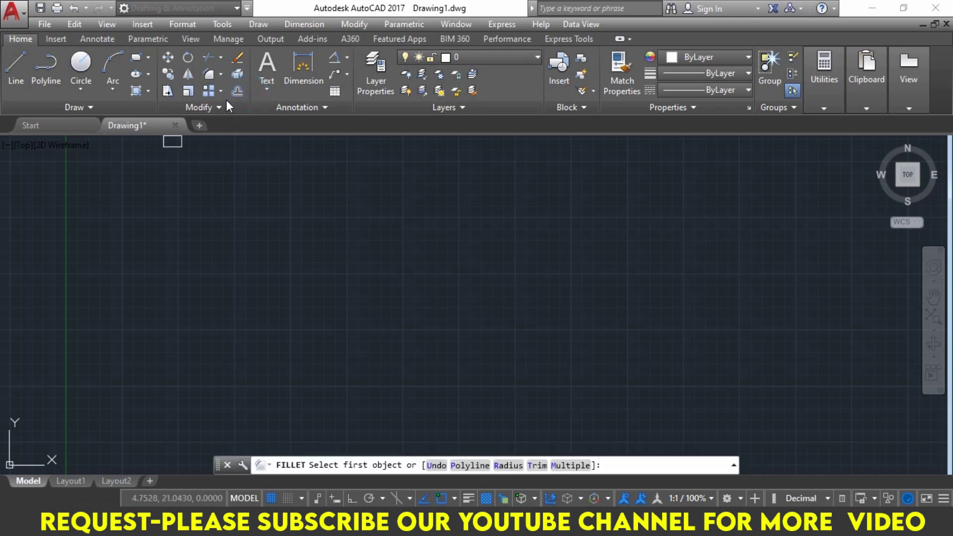
{"action": "left_click", "coordinate": [222, 74]}
{"action": "key", "text": "Escape"}
{"action": "key", "text": "Escape"}
{"action": "key", "text": "Escape"}
{"action": "key", "text": "Escape"}
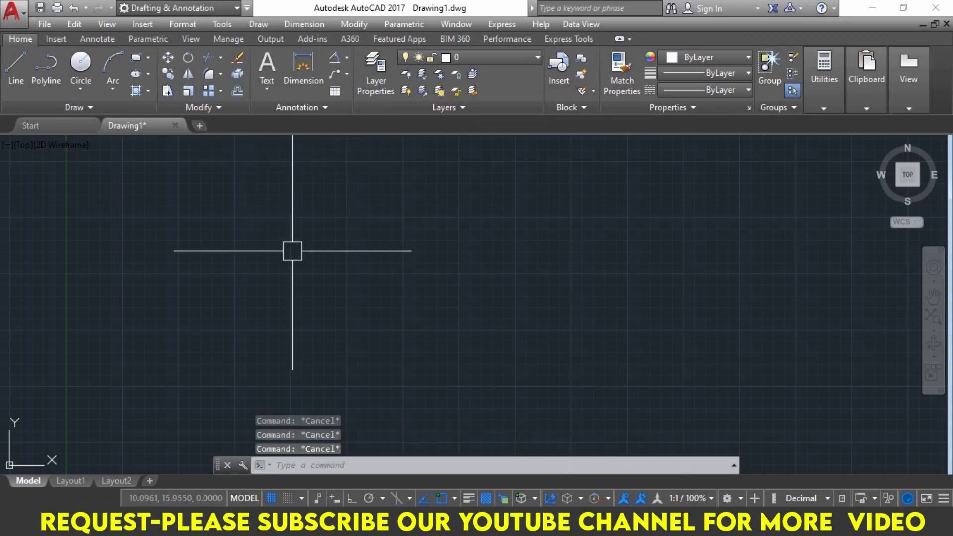
{"action": "left_click", "coordinate": [872, 7]}
{"action": "left_click", "coordinate": [877, 7]}
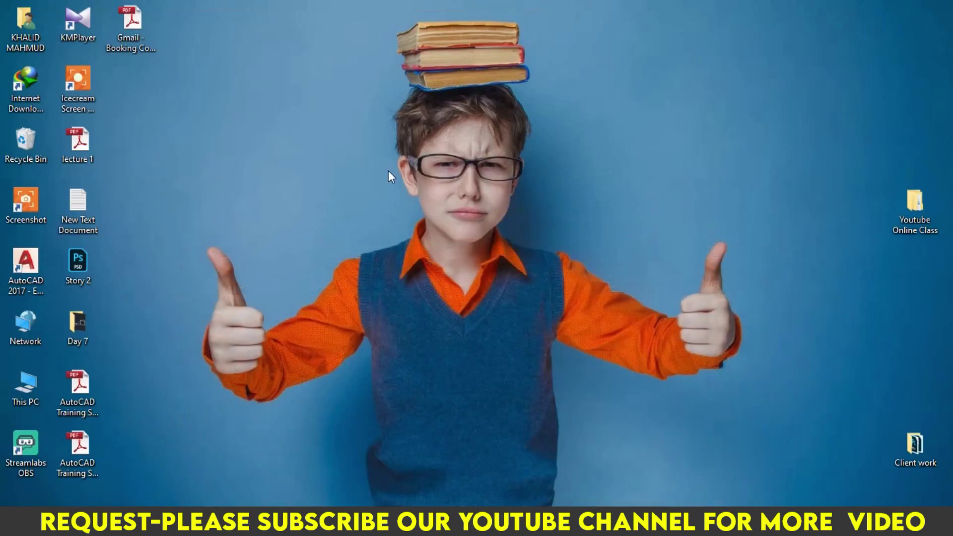
Open the course-notes text file in a maximised Notepad and scroll through it
{"action": "double_click", "coordinate": [78, 207]}
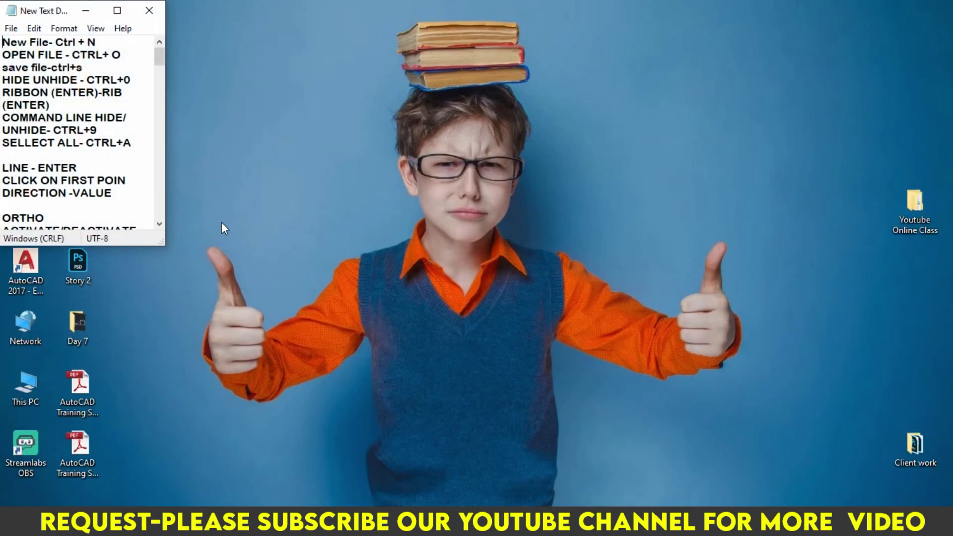
{"action": "left_click", "coordinate": [114, 11]}
{"action": "scroll", "coordinate": [278, 123], "scroll_direction": "down", "scroll_amount": 3}
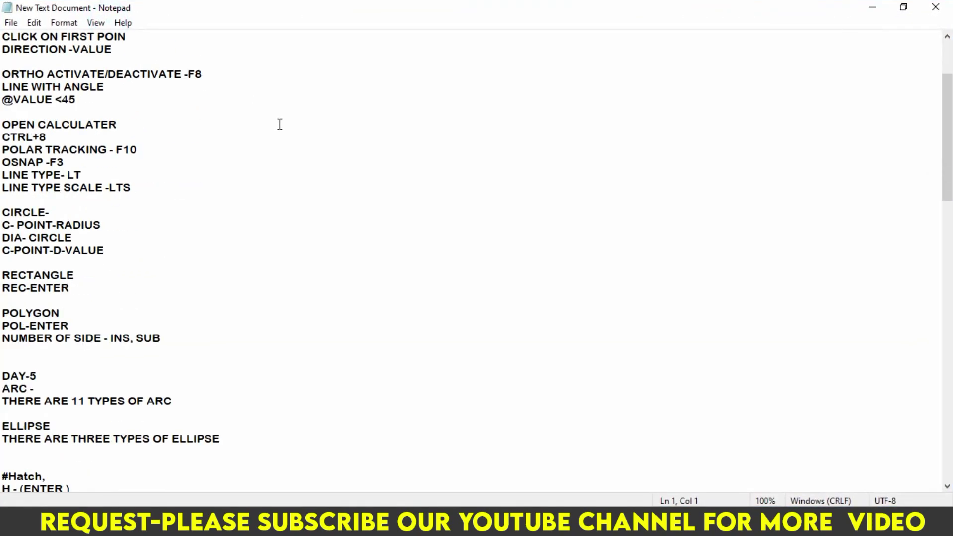
{"action": "scroll", "coordinate": [278, 123], "scroll_direction": "down", "scroll_amount": 6}
{"action": "scroll", "coordinate": [285, 130], "scroll_direction": "up", "scroll_amount": 3, "text": "ctrl"}
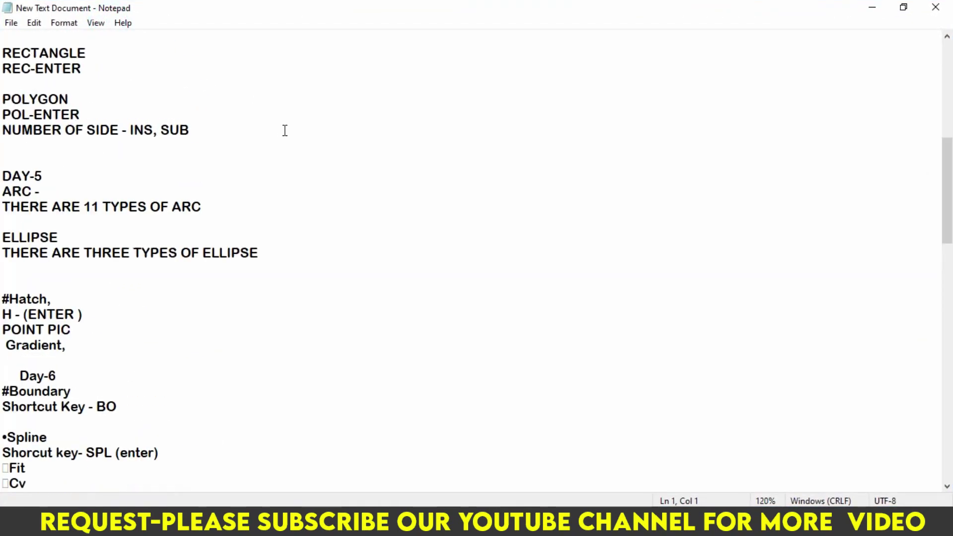
{"action": "scroll", "coordinate": [285, 130], "scroll_direction": "up", "scroll_amount": 2, "text": "ctrl"}
{"action": "scroll", "coordinate": [285, 130], "scroll_direction": "up", "scroll_amount": 2, "text": "ctrl"}
{"action": "scroll", "coordinate": [285, 130], "scroll_direction": "up", "scroll_amount": 1, "text": "ctrl"}
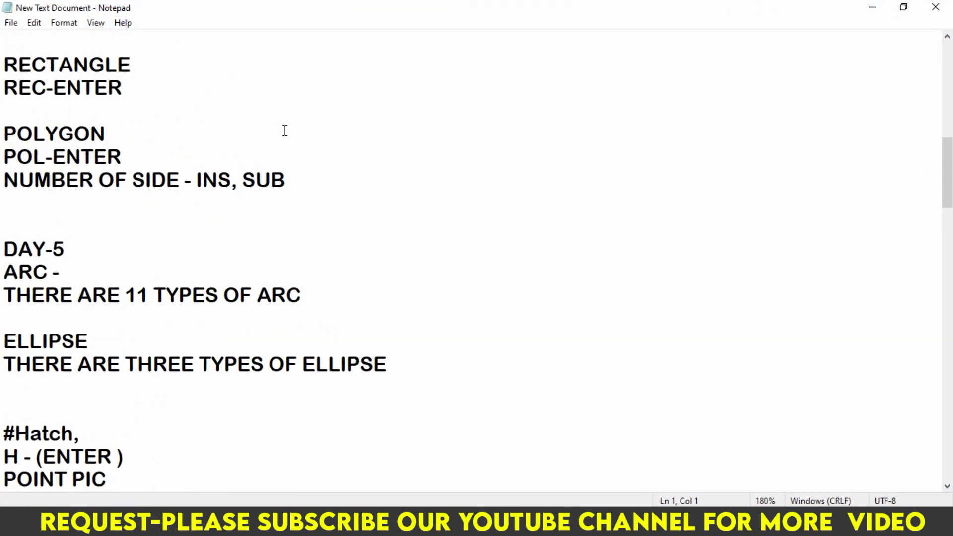
{"action": "scroll", "coordinate": [283, 129], "scroll_direction": "down", "scroll_amount": 6}
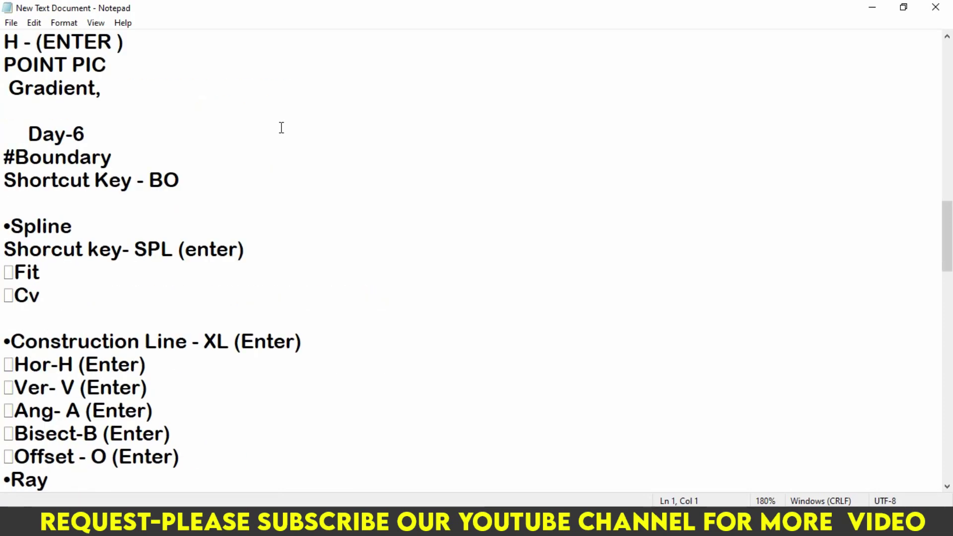
{"action": "scroll", "coordinate": [281, 128], "scroll_direction": "down", "scroll_amount": 4}
{"action": "scroll", "coordinate": [282, 128], "scroll_direction": "down", "scroll_amount": 3}
{"action": "scroll", "coordinate": [282, 128], "scroll_direction": "down", "scroll_amount": 1}
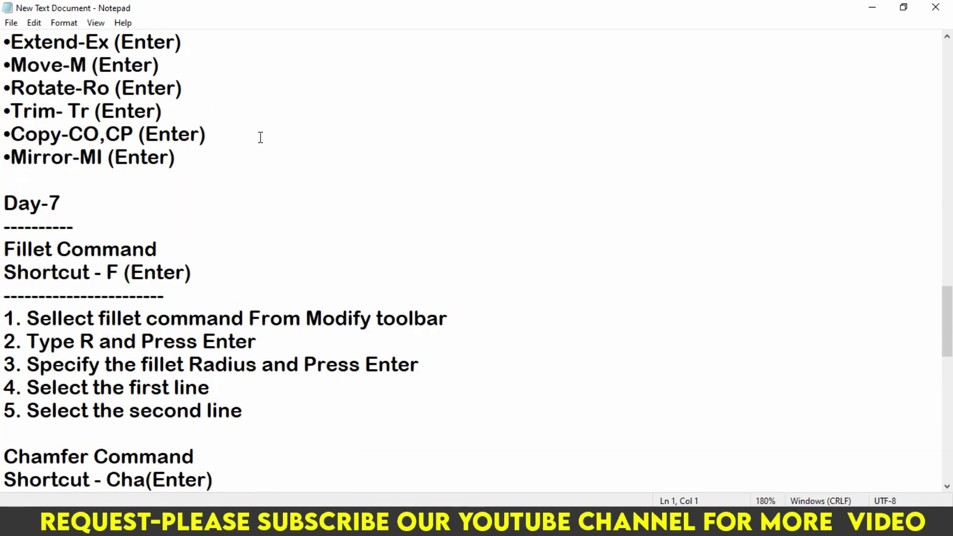
Highlight the Fillet Command heading, shortcut and first step, then minimise Notepad
{"action": "left_click_drag", "start_coordinate": [7, 239], "coordinate": [73, 248]}
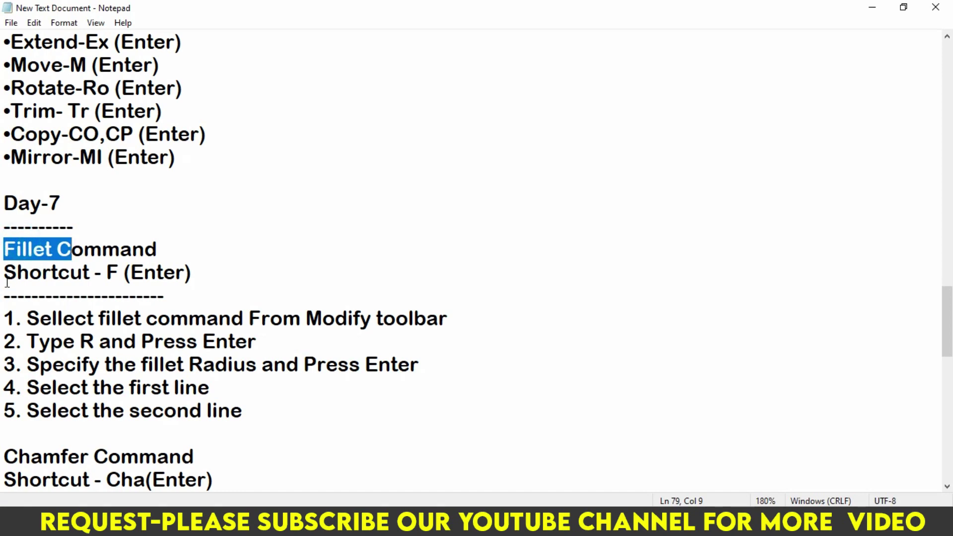
{"action": "left_click_drag", "start_coordinate": [4, 272], "coordinate": [194, 280]}
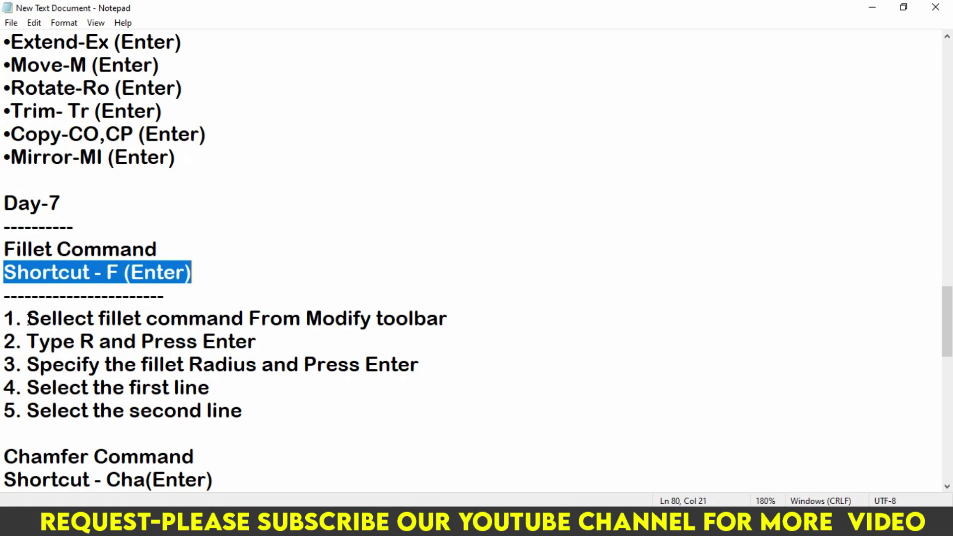
{"action": "left_click_drag", "start_coordinate": [26, 318], "coordinate": [446, 320]}
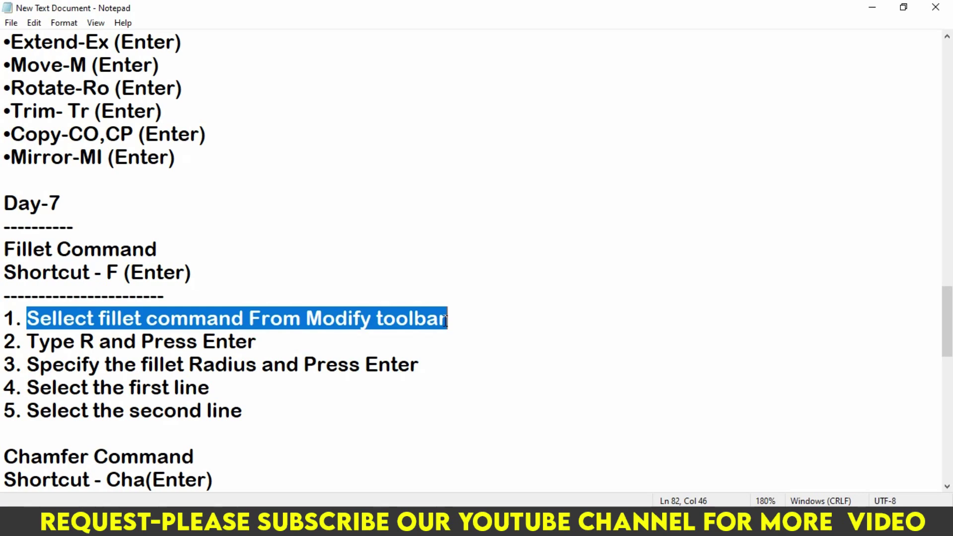
{"action": "left_click", "coordinate": [872, 7]}
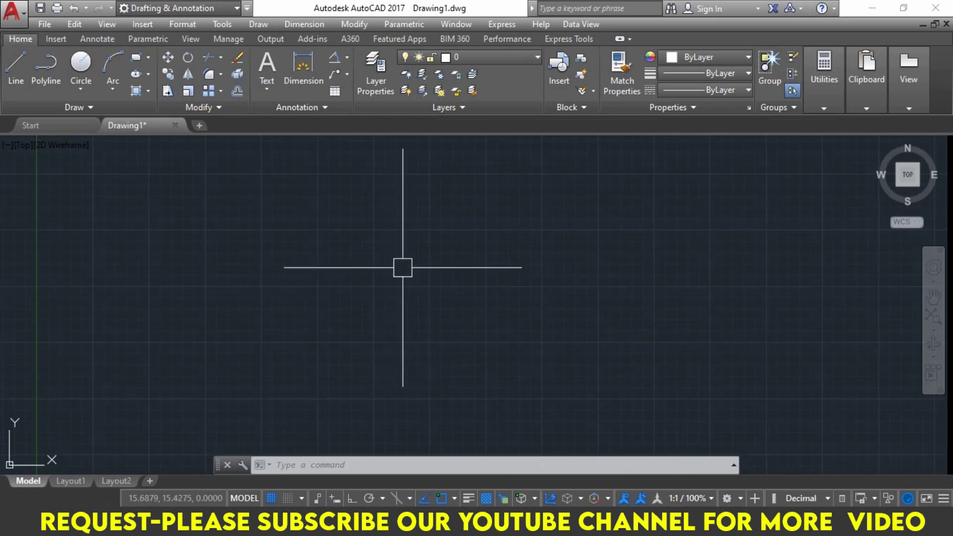
With Ortho on, draw a 10-unit line down and 10-unit line right, then turn the grid off
{"action": "type", "text": "l"}
{"action": "key", "text": "Return"}
{"action": "left_click", "coordinate": [392, 194]}
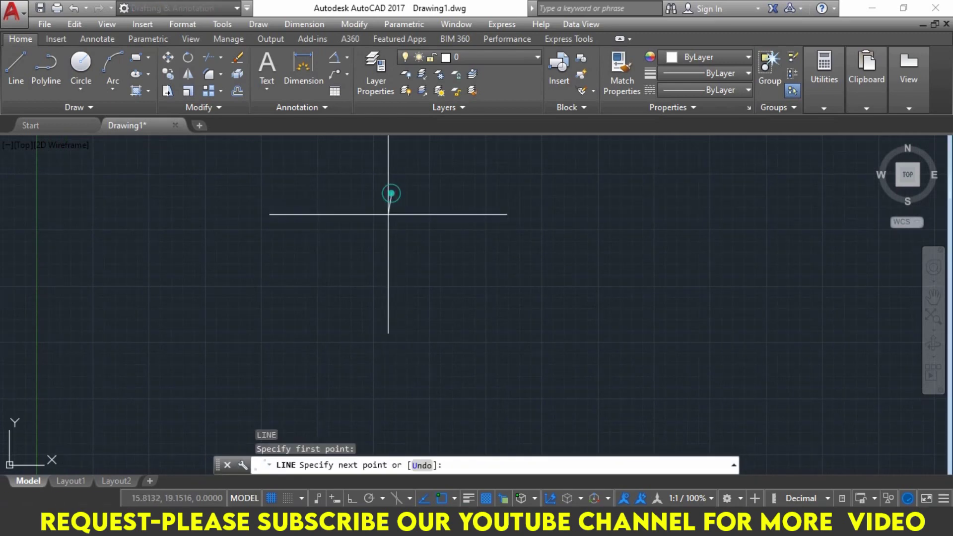
{"action": "left_click", "coordinate": [352, 499]}
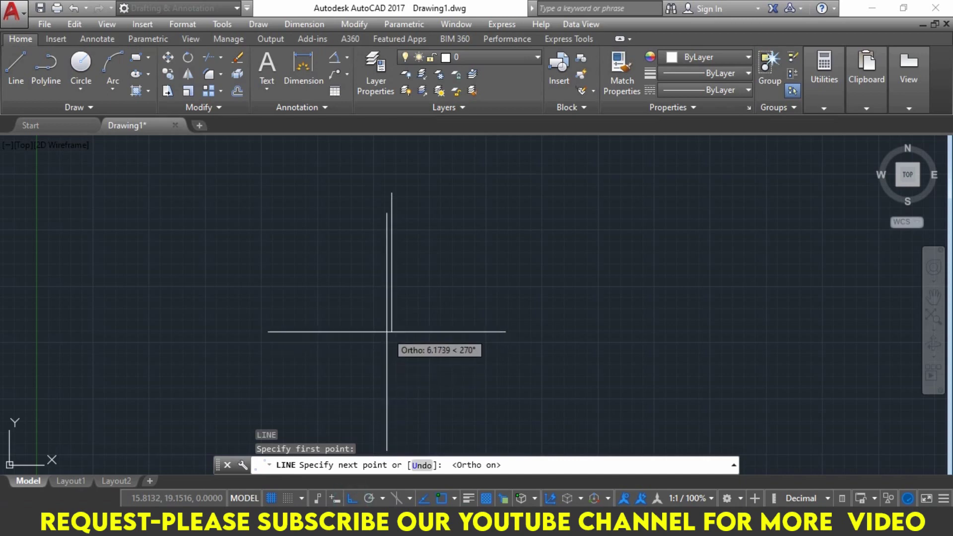
{"action": "type", "text": "10"}
{"action": "key", "text": "Return"}
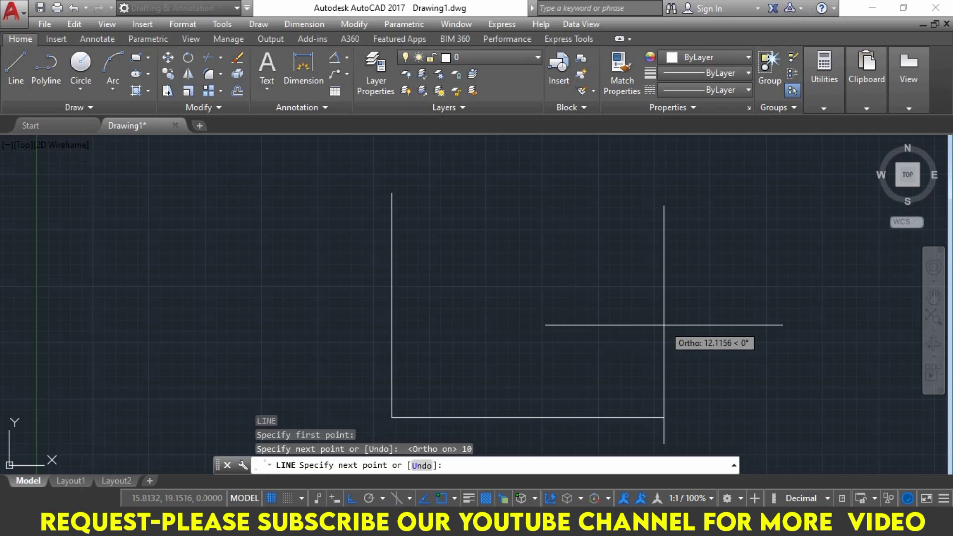
{"action": "type", "text": "10"}
{"action": "key", "text": "Return"}
{"action": "key", "text": "Return"}
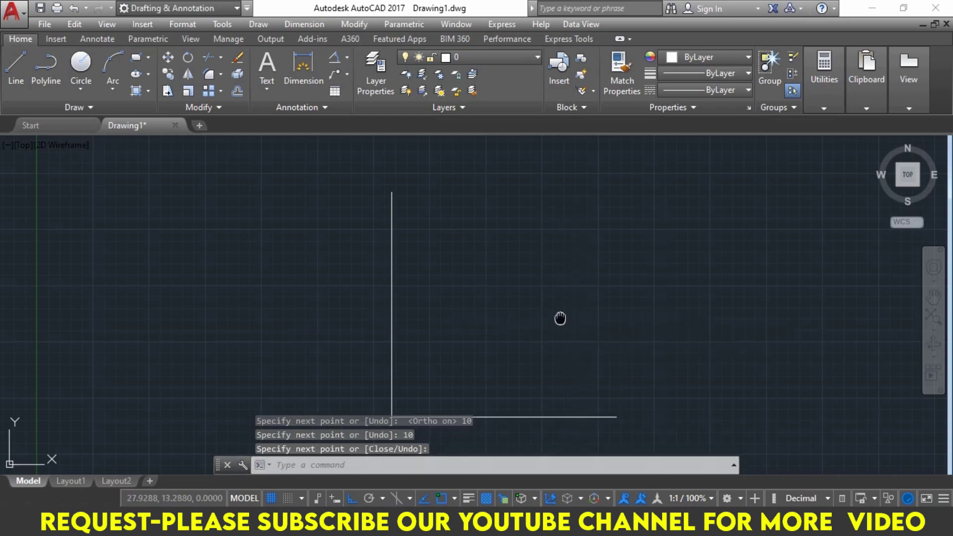
{"action": "middle_click_drag", "start_coordinate": [561, 319], "coordinate": [561, 285]}
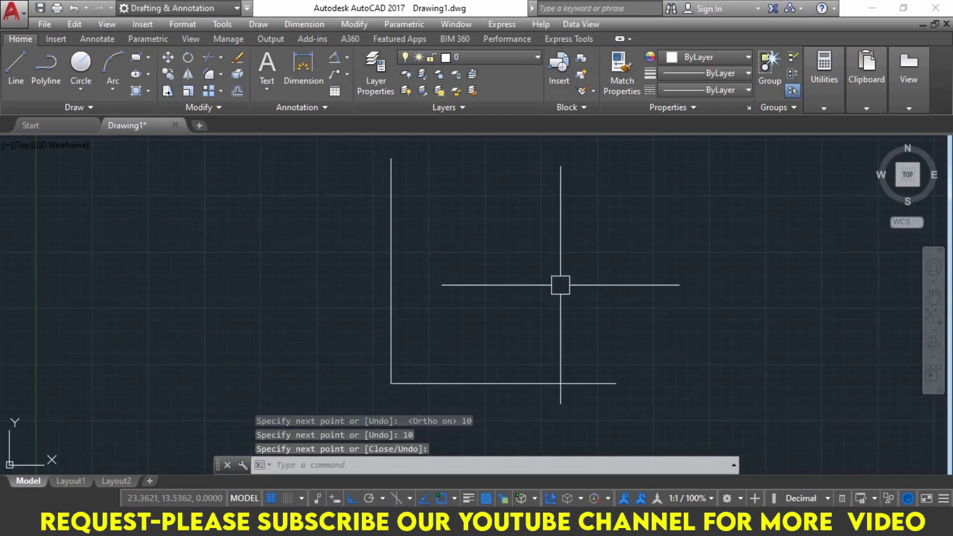
{"action": "key", "text": "F7"}
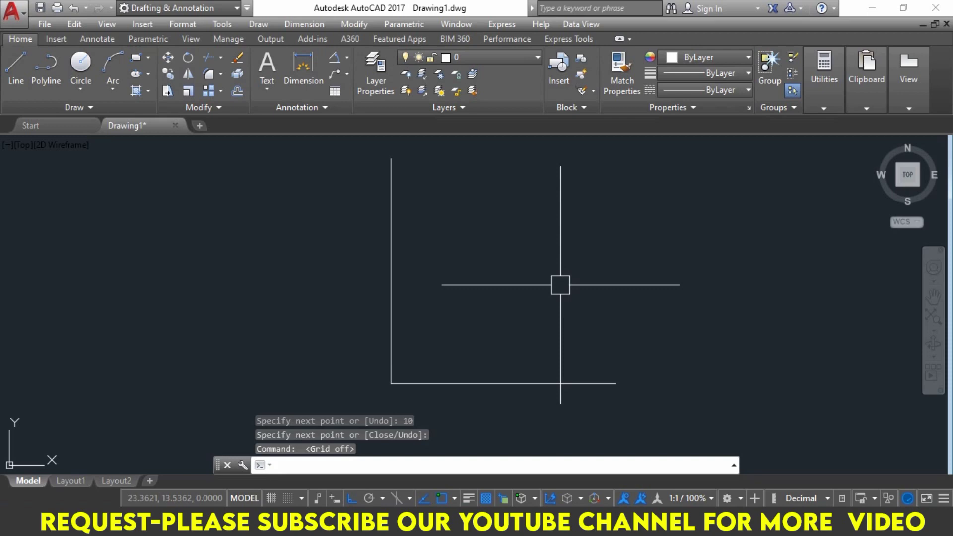
{"action": "type", "text": "F"}
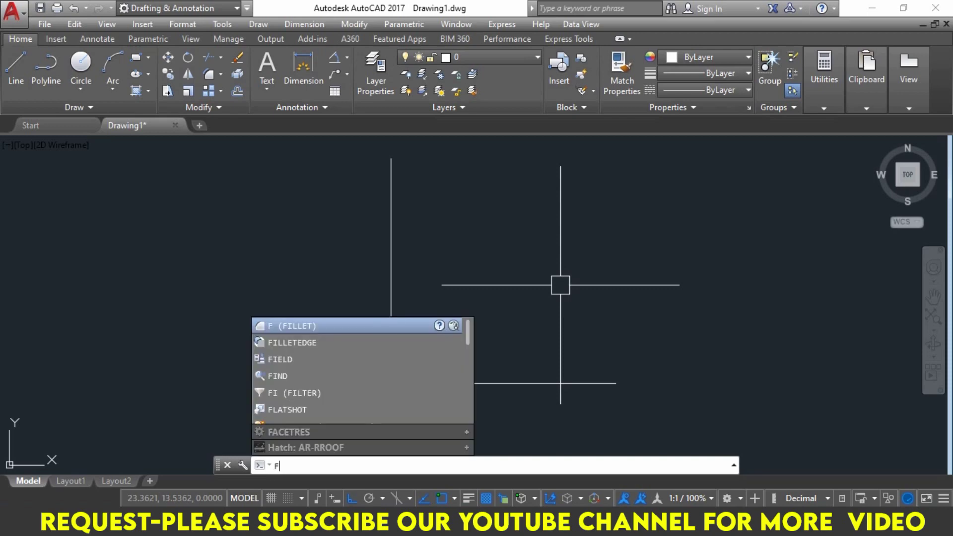
{"action": "key", "text": "Return"}
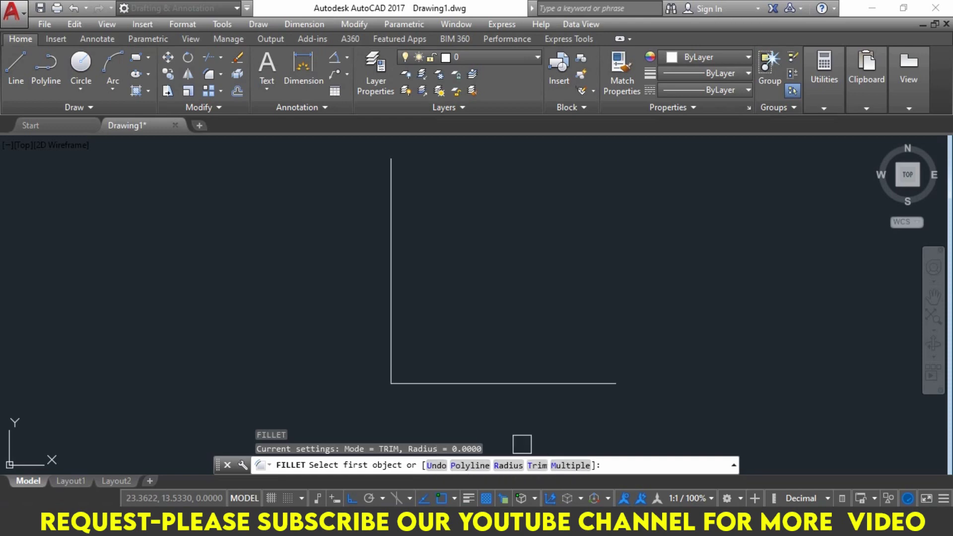
{"action": "left_click", "coordinate": [507, 470]}
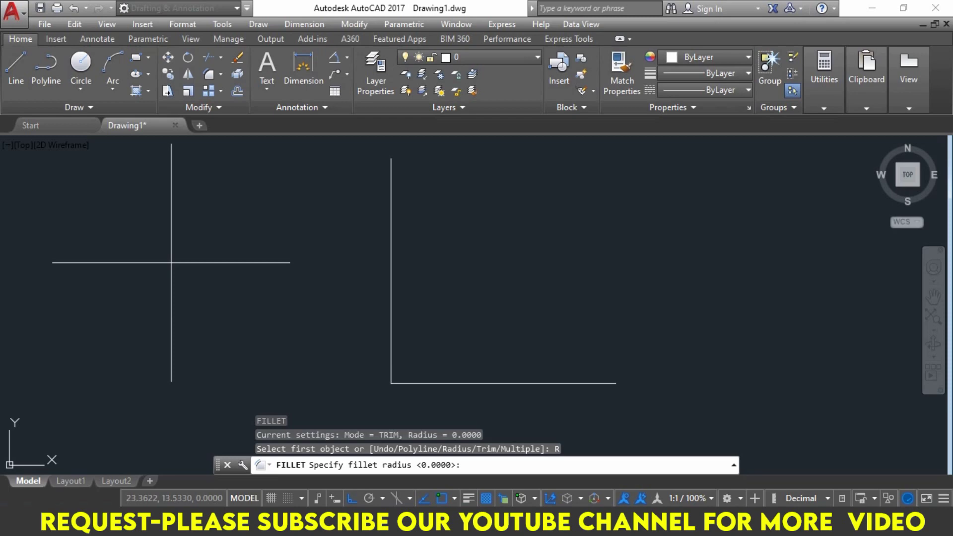
{"action": "type", "text": "3"}
{"action": "key", "text": "Return"}
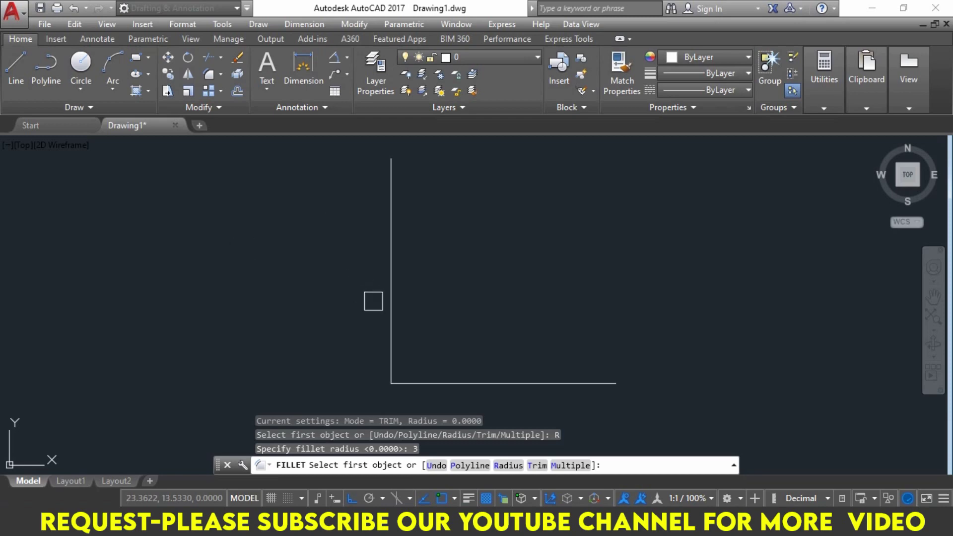
{"action": "left_click", "coordinate": [392, 318]}
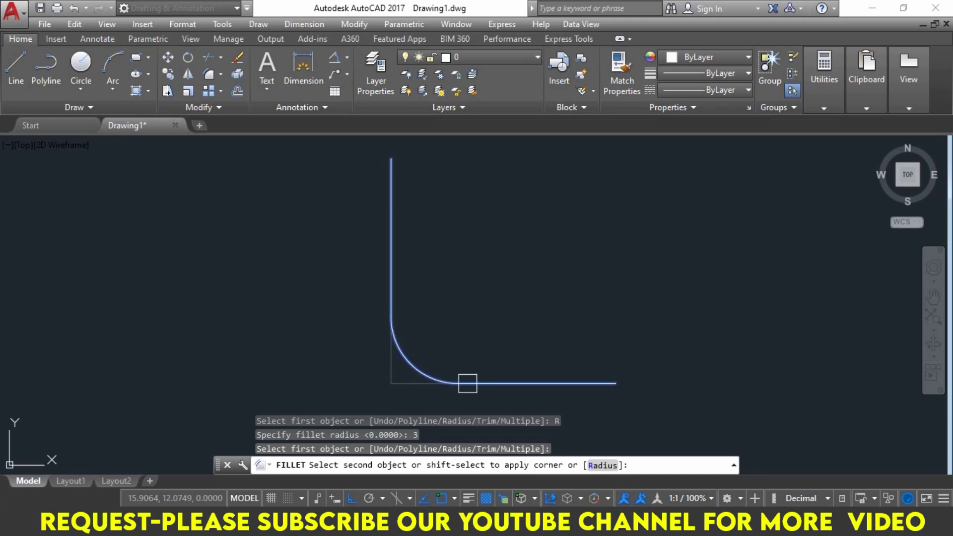
{"action": "left_click", "coordinate": [483, 383]}
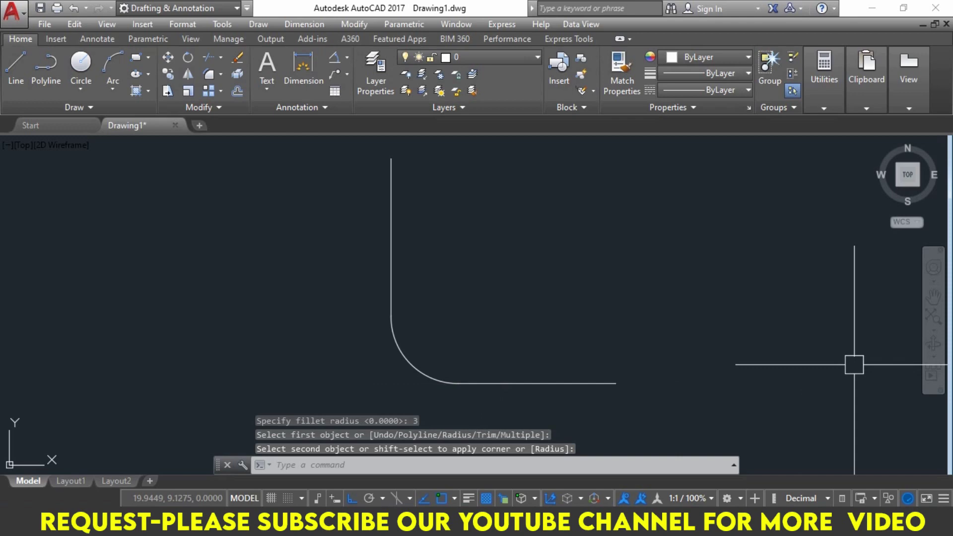
{"action": "middle_click_drag", "start_coordinate": [782, 320], "coordinate": [584, 323]}
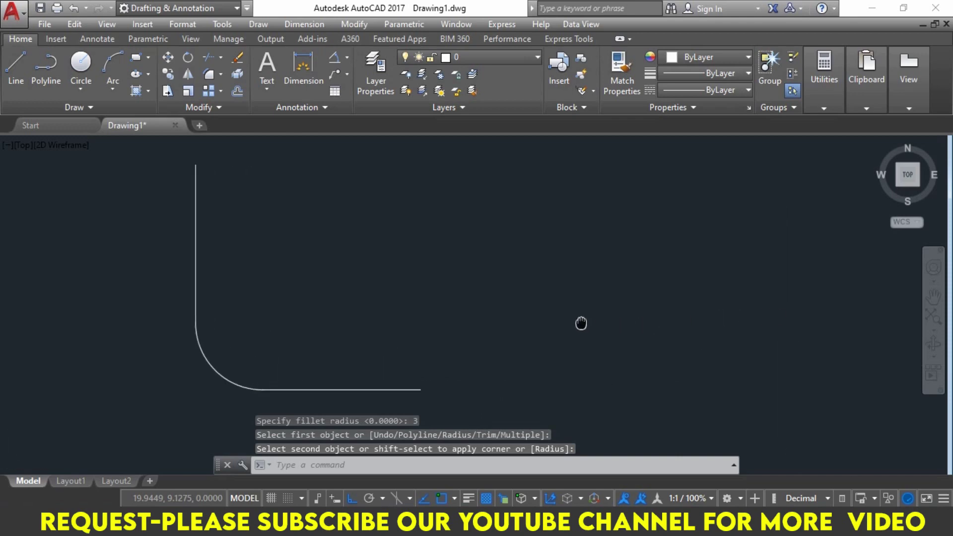
{"action": "key", "text": "ctrl+z"}
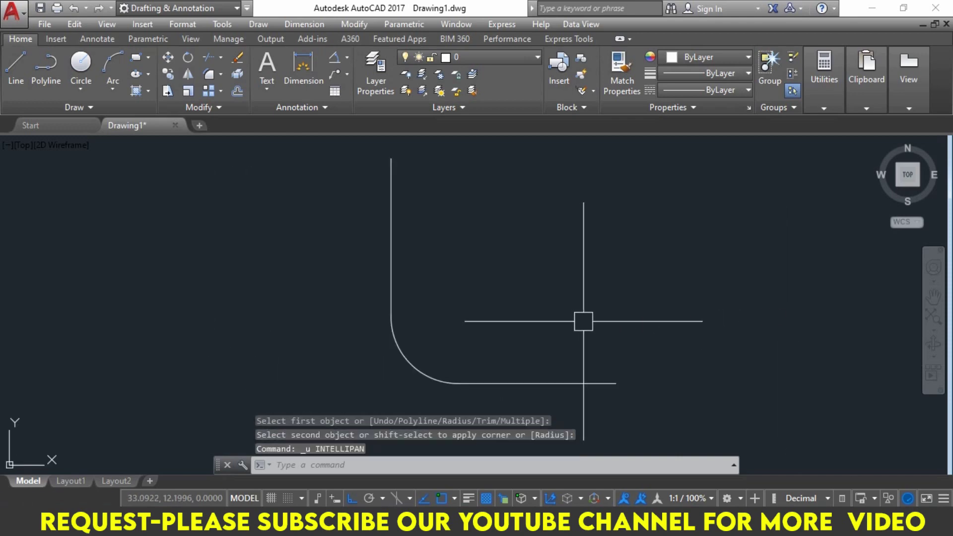
{"action": "key", "text": "ctrl+z"}
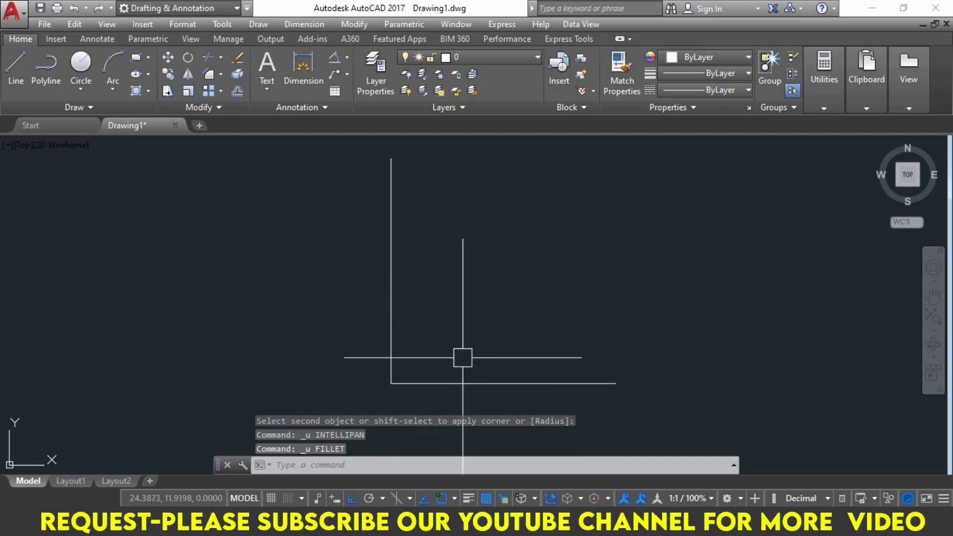
Copy the L shape once to the right
{"action": "left_click", "coordinate": [478, 313]}
{"action": "left_click", "coordinate": [314, 393]}
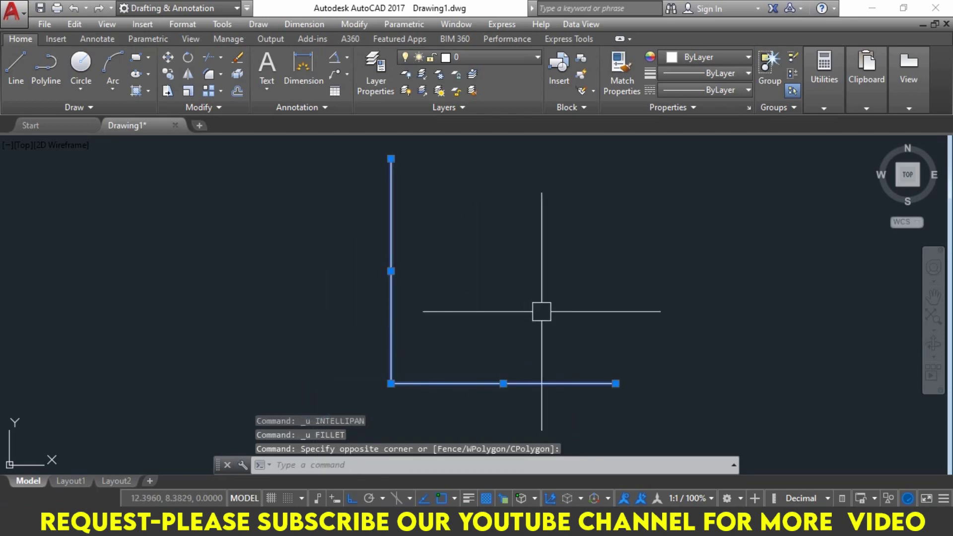
{"action": "type", "text": "co"}
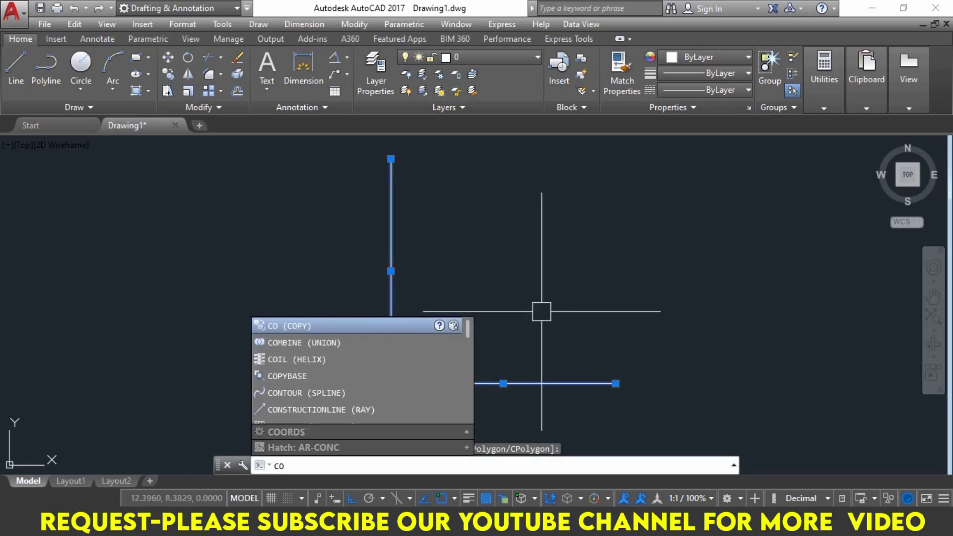
{"action": "key", "text": "Return"}
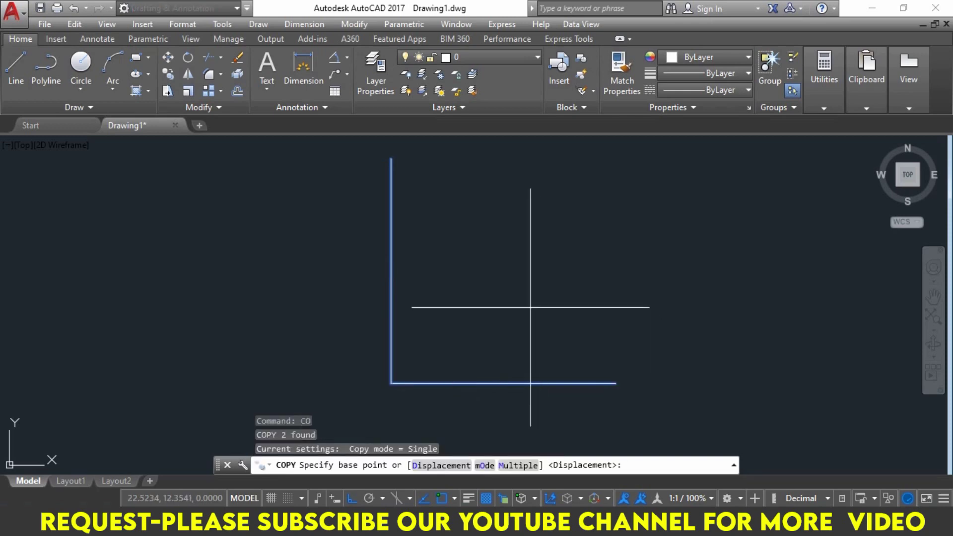
{"action": "left_click", "coordinate": [491, 288]}
{"action": "left_click", "coordinate": [762, 288]}
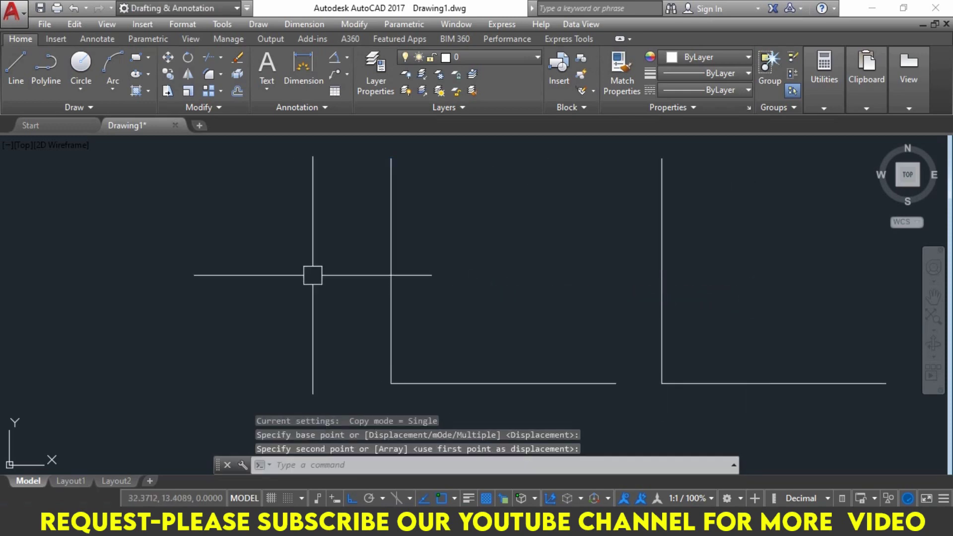
Copy the left L shape in Multiple mode, placing more copies further left
{"action": "left_click", "coordinate": [353, 145]}
{"action": "left_click", "coordinate": [629, 418]}
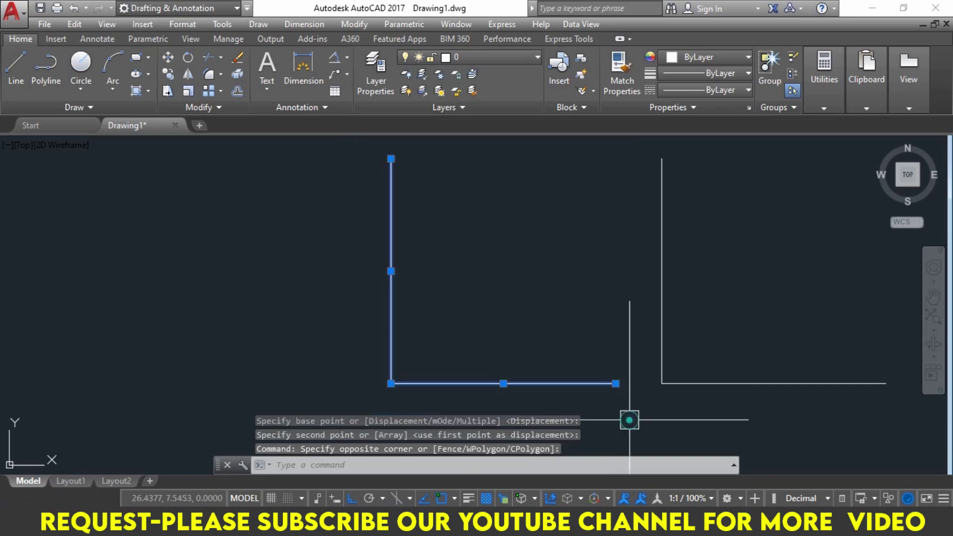
{"action": "type", "text": "cp"}
{"action": "key", "text": "Return"}
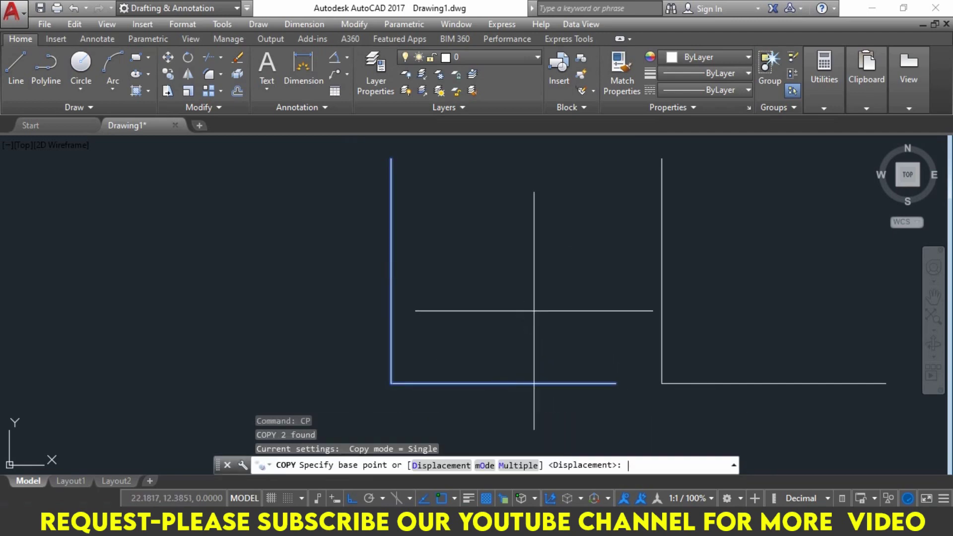
{"action": "left_click", "coordinate": [486, 465]}
{"action": "left_click", "coordinate": [486, 465]}
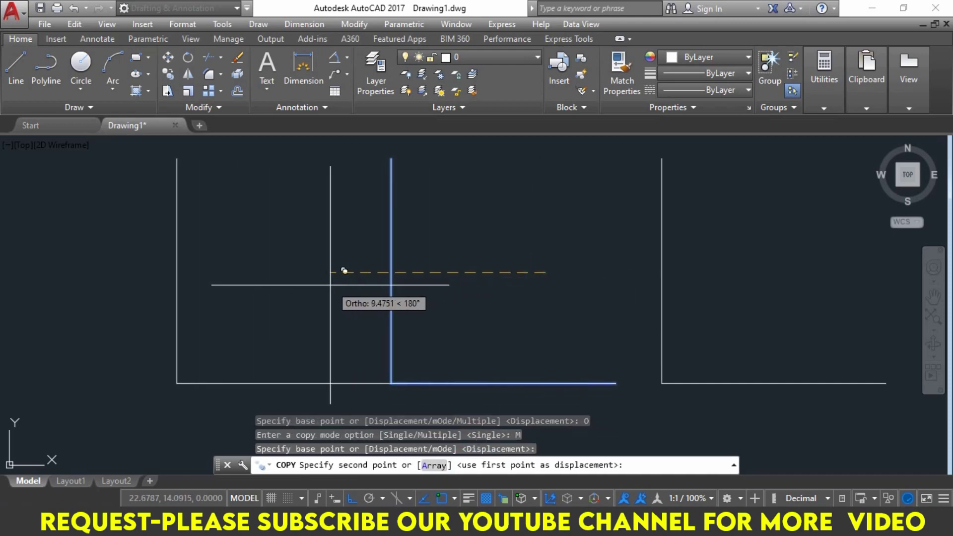
{"action": "left_click", "coordinate": [226, 271]}
{"action": "middle_click_drag", "start_coordinate": [226, 268], "coordinate": [415, 267]}
{"action": "left_click", "coordinate": [273, 268]}
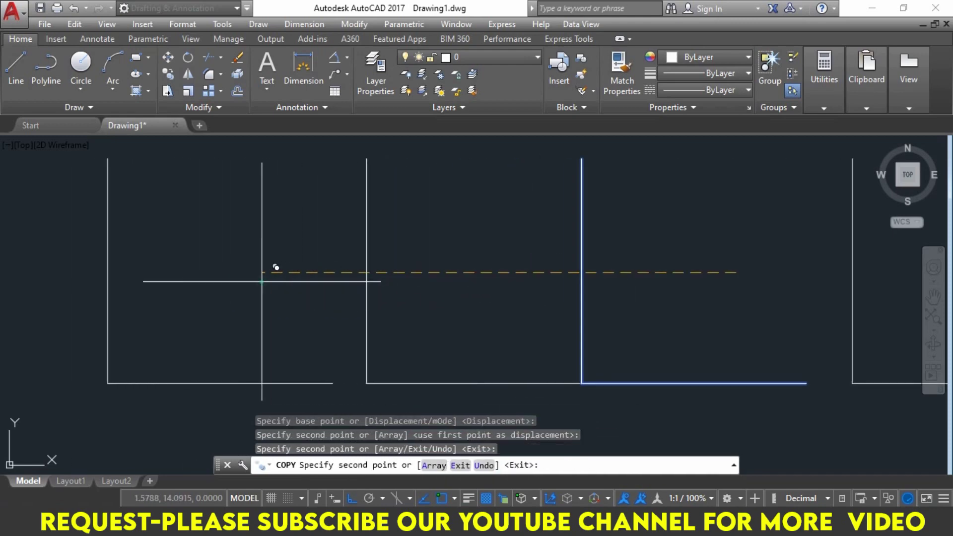
{"action": "middle_click_drag", "start_coordinate": [273, 268], "coordinate": [367, 274]}
{"action": "left_click", "coordinate": [103, 272]}
{"action": "scroll", "coordinate": [180, 278], "scroll_direction": "down", "scroll_amount": 2}
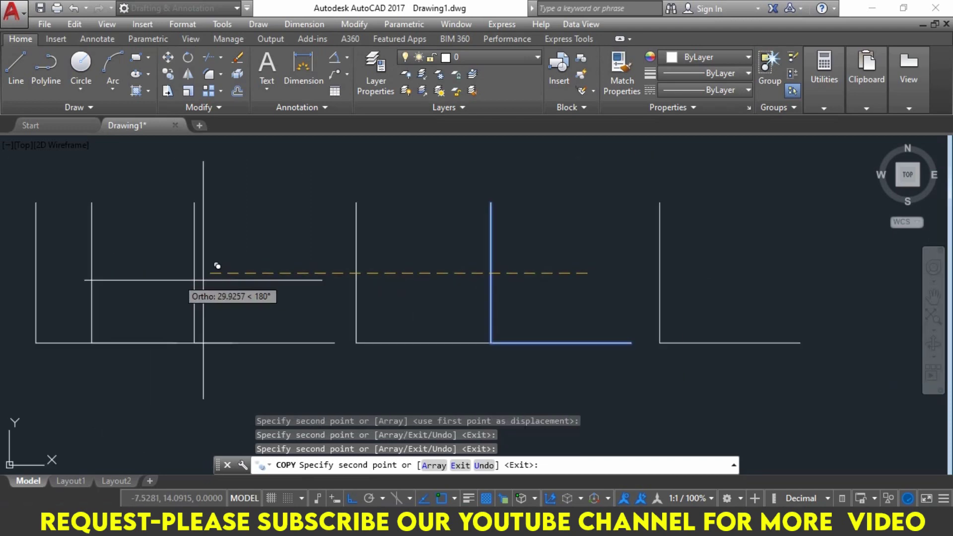
{"action": "key", "text": "Escape"}
{"action": "key", "text": "Escape"}
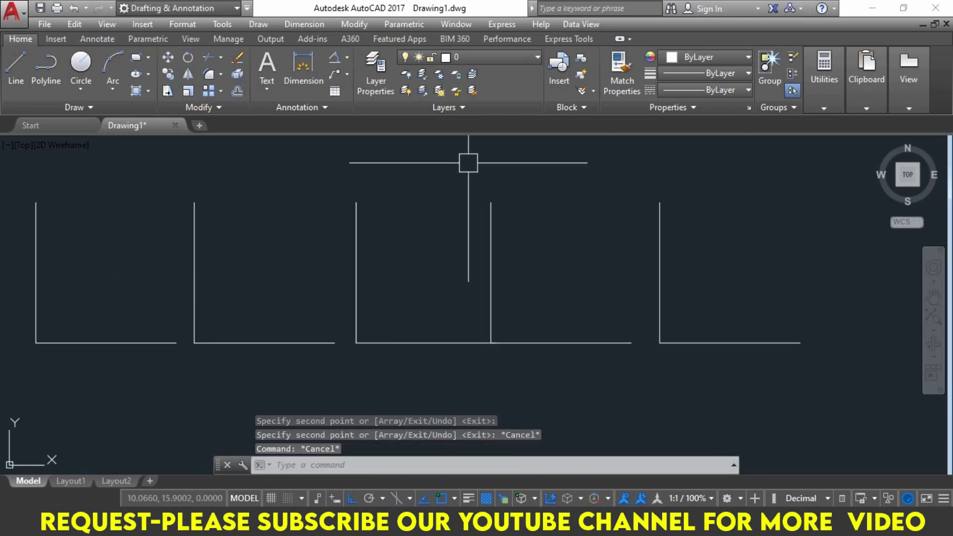
Move the fourth L shape slightly right toward the fifth and recentre the row
{"action": "left_click", "coordinate": [468, 159]}
{"action": "left_click", "coordinate": [639, 389]}
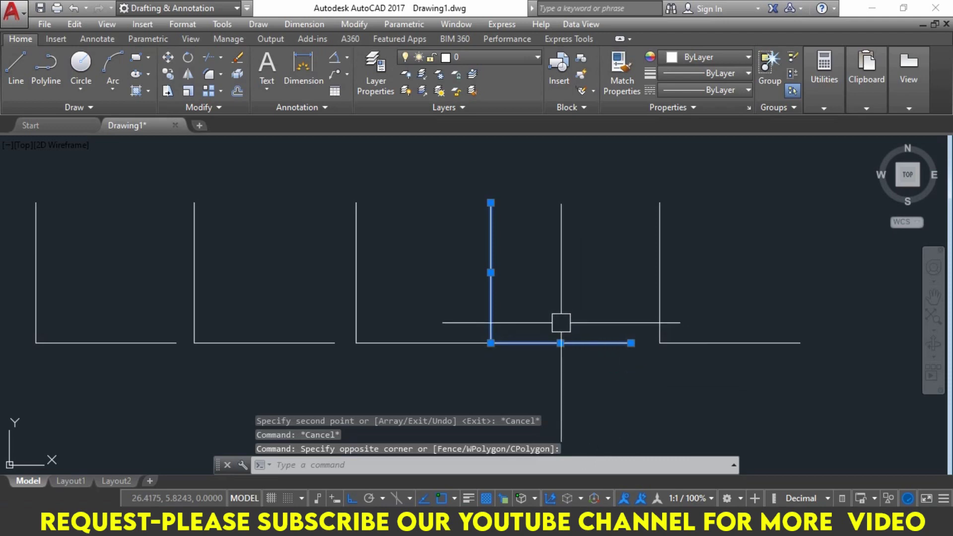
{"action": "type", "text": "m"}
{"action": "key", "text": "Return"}
{"action": "left_click", "coordinate": [517, 276]}
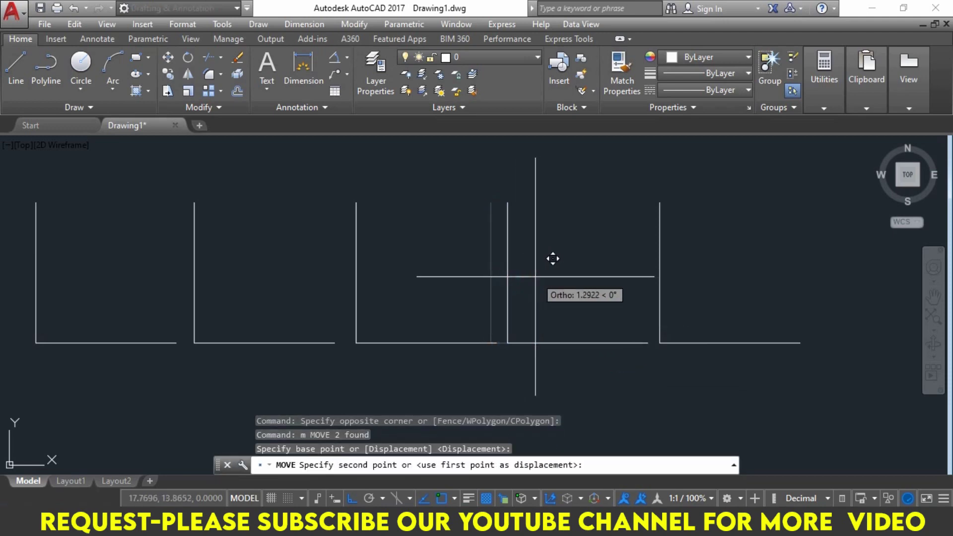
{"action": "left_click", "coordinate": [536, 276]}
{"action": "key", "text": "Escape"}
{"action": "middle_click_drag", "start_coordinate": [541, 288], "coordinate": [628, 301]}
{"action": "key", "text": "Escape"}
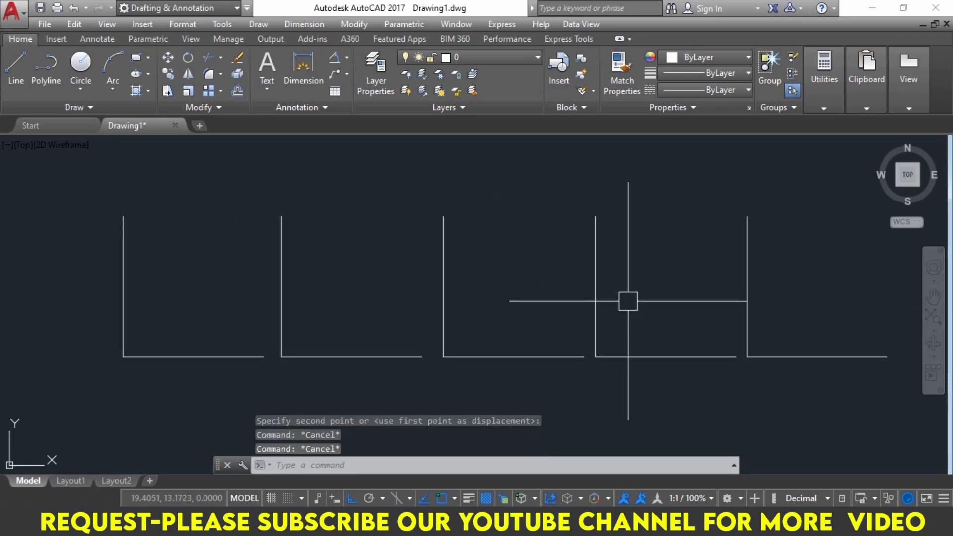
{"action": "key", "text": "Escape"}
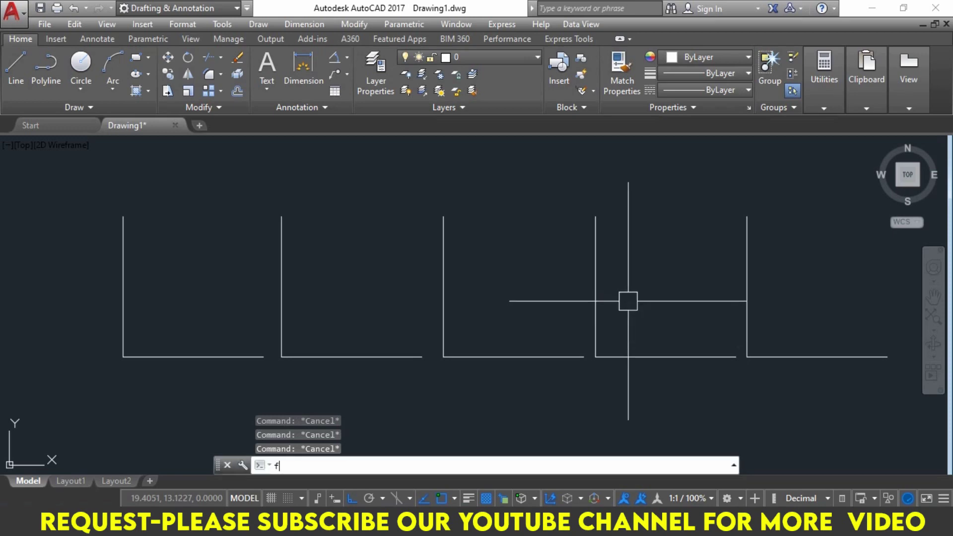
Fillet the middle L's vertical and horizontal lines with radius 3 in No trim mode
{"action": "key", "text": "Return"}
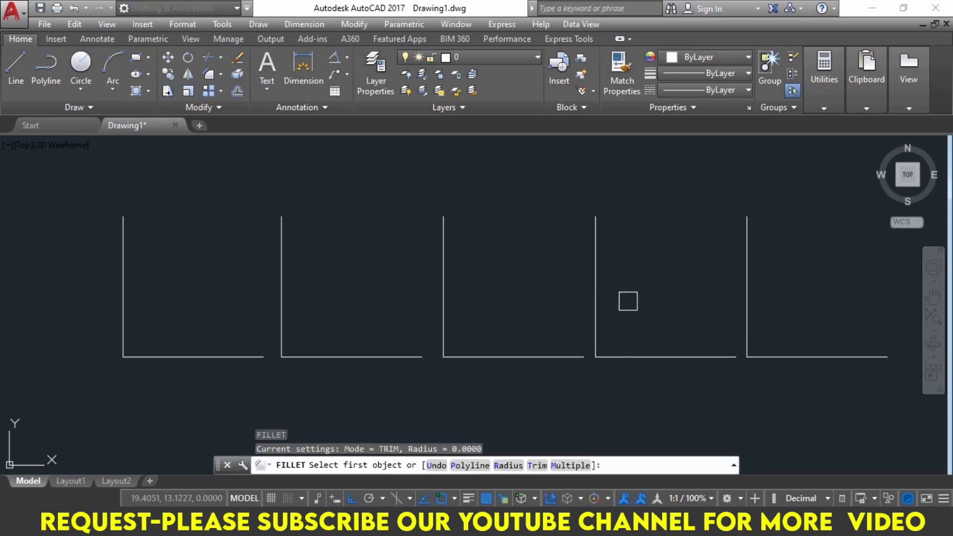
{"action": "type", "text": "r"}
{"action": "key", "text": "Return"}
{"action": "type", "text": "3"}
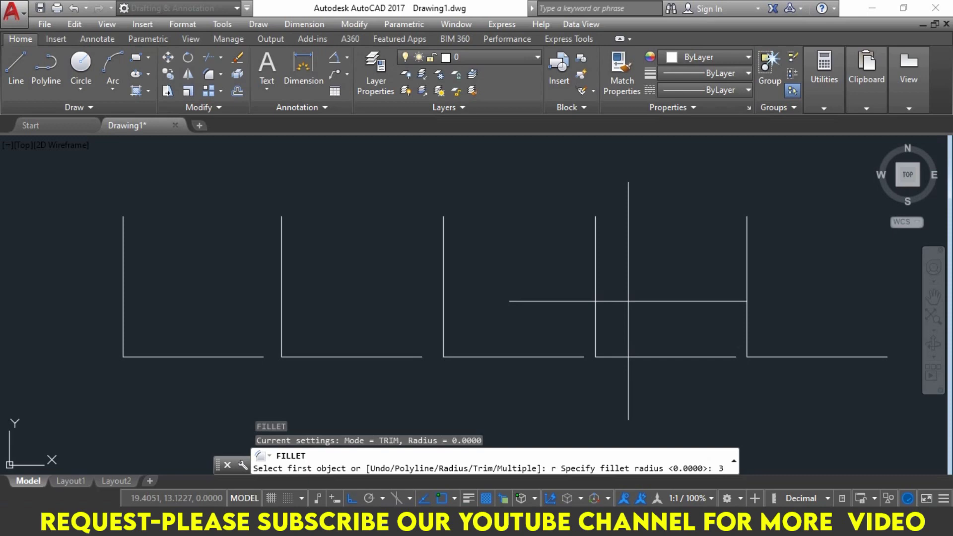
{"action": "key", "text": "Return"}
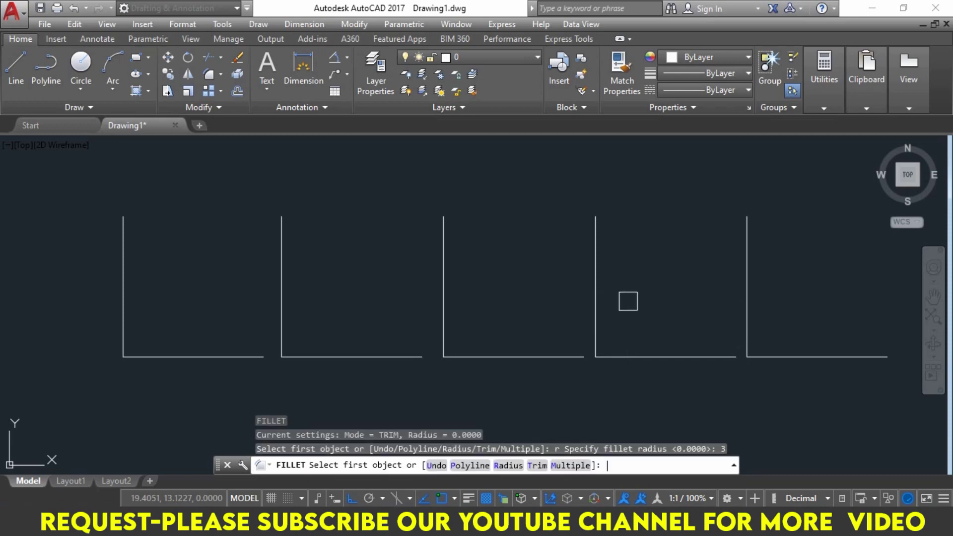
{"action": "left_click", "coordinate": [538, 466]}
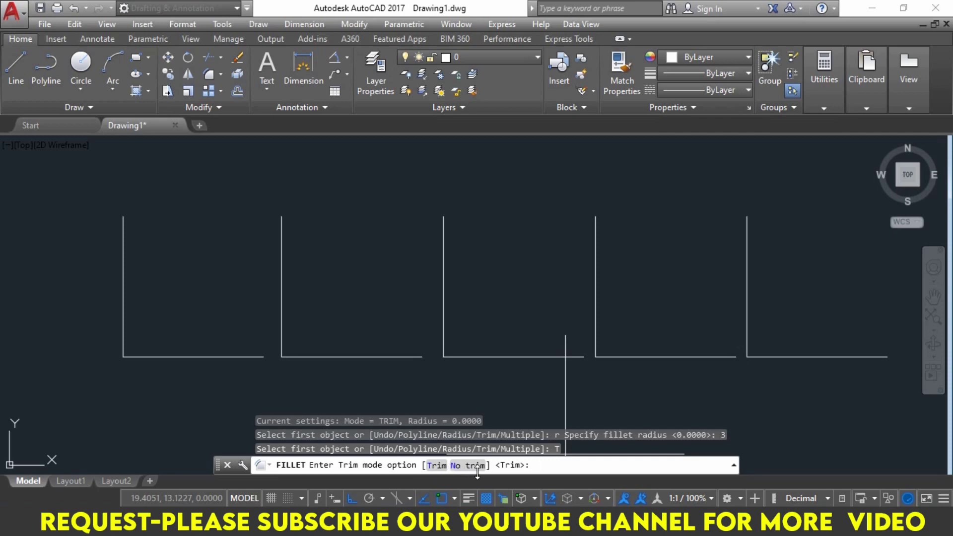
{"action": "left_click", "coordinate": [460, 467]}
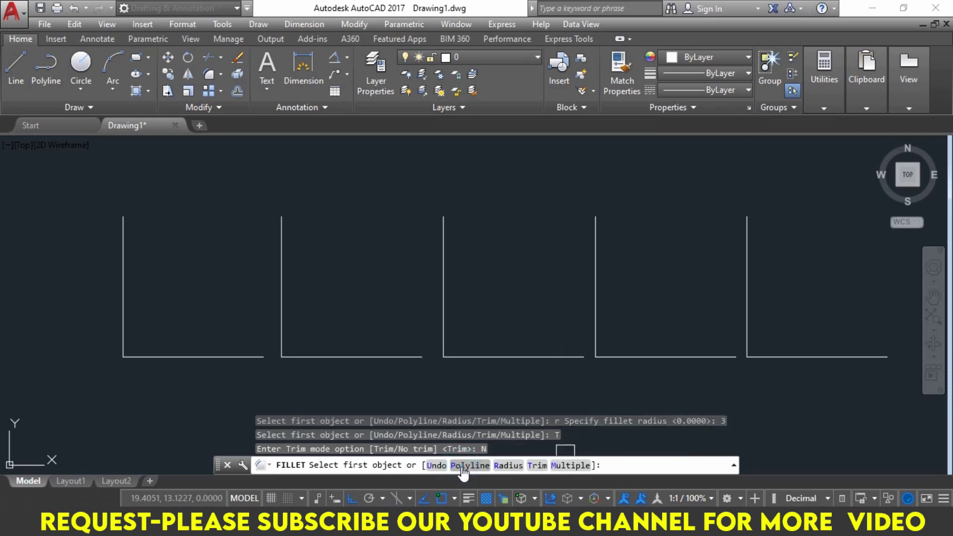
{"action": "left_click", "coordinate": [444, 305]}
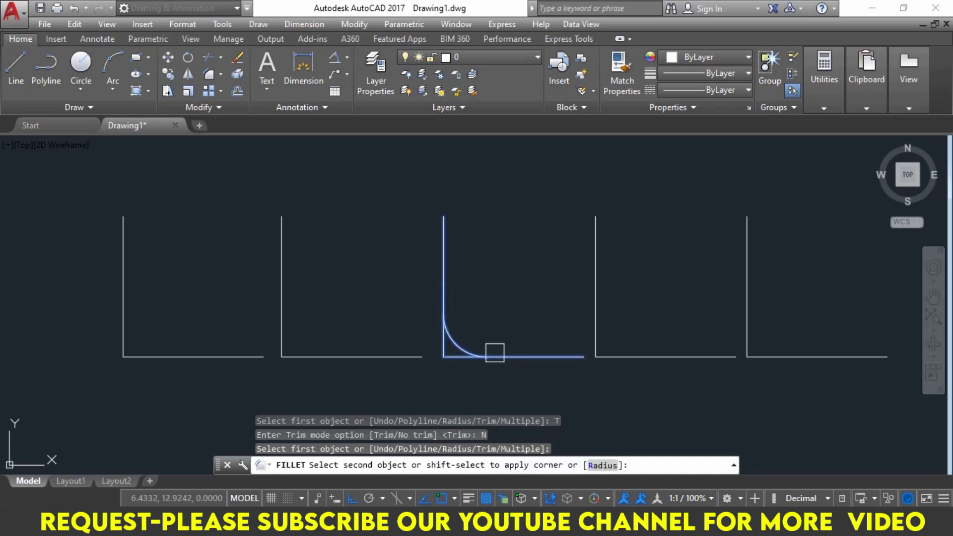
{"action": "left_click", "coordinate": [506, 354]}
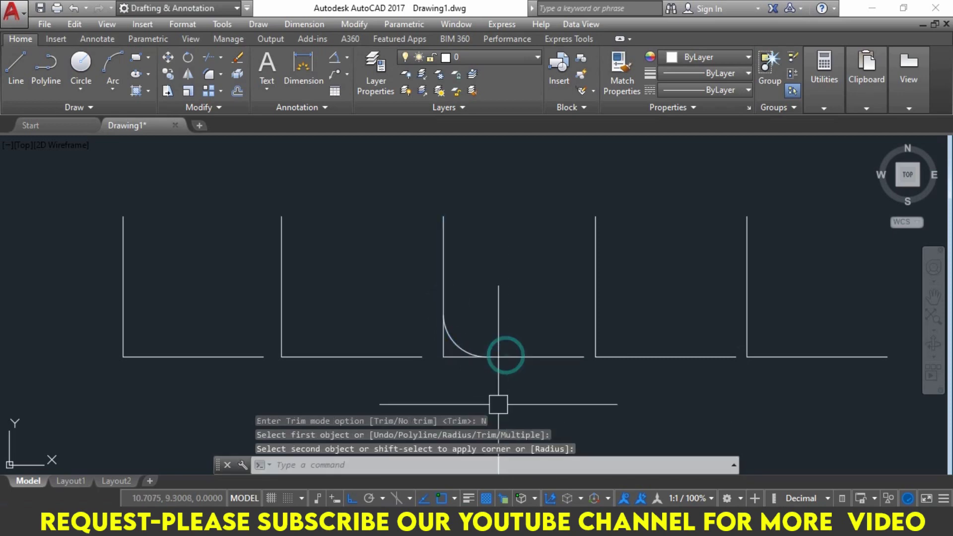
{"action": "scroll", "coordinate": [437, 355], "scroll_direction": "up", "scroll_amount": 2}
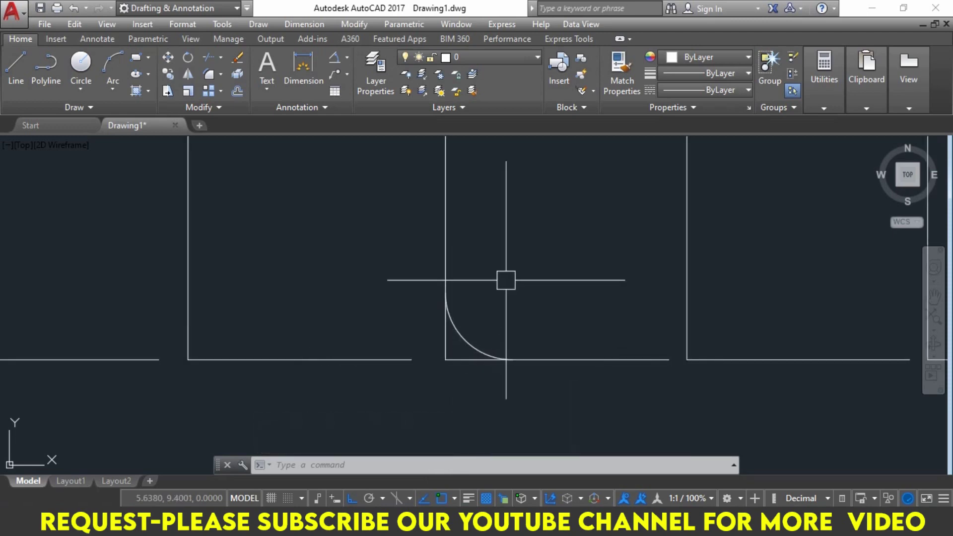
Trim away the leftover straight segments at the third L's rounded corner
{"action": "type", "text": "tr"}
{"action": "key", "text": "Return"}
{"action": "key", "text": "Return"}
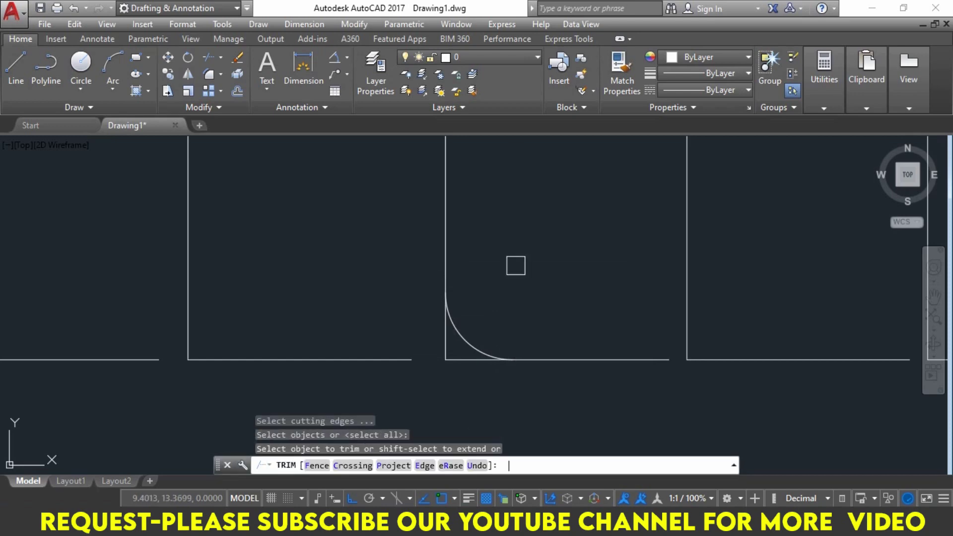
{"action": "left_click", "coordinate": [438, 343]}
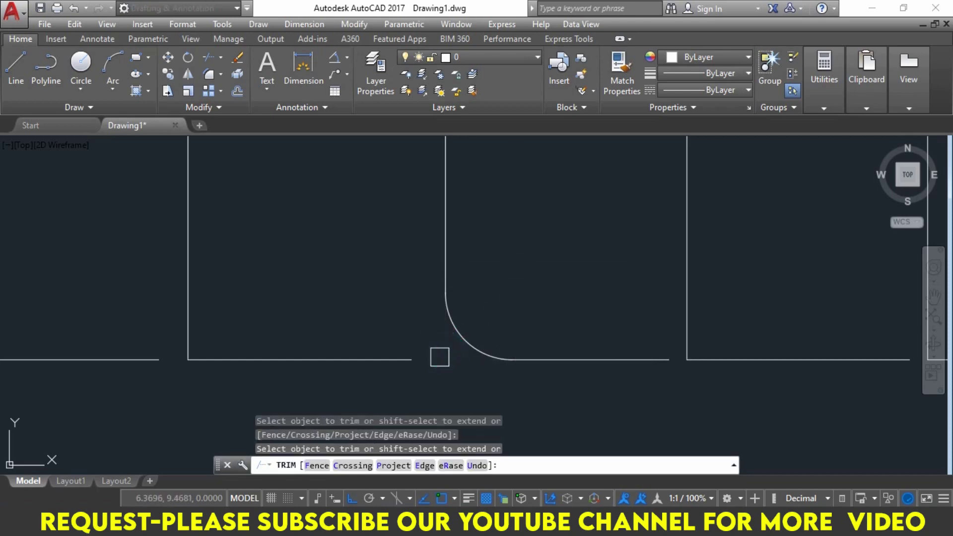
{"action": "key", "text": "Escape"}
{"action": "key", "text": "Escape"}
{"action": "key", "text": "Escape"}
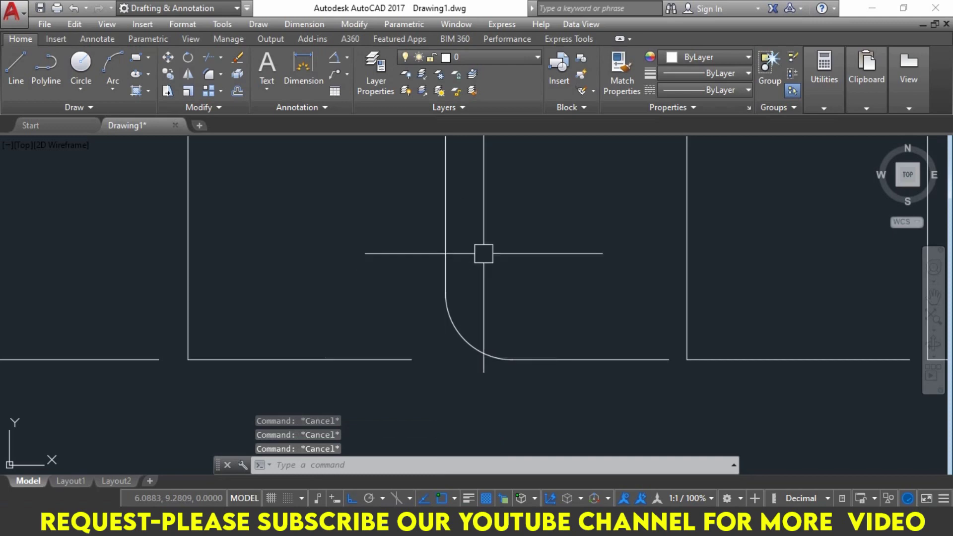
{"action": "scroll", "coordinate": [460, 313], "scroll_direction": "down", "scroll_amount": 2}
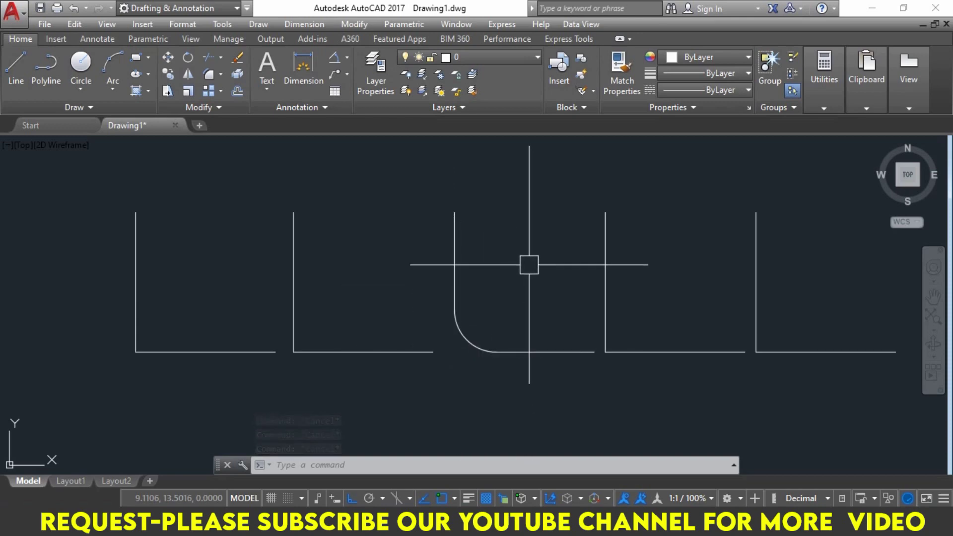
Fillet the second L's corner at radius 3 with Trim mode turned back on
{"action": "type", "text": "f"}
{"action": "key", "text": "Return"}
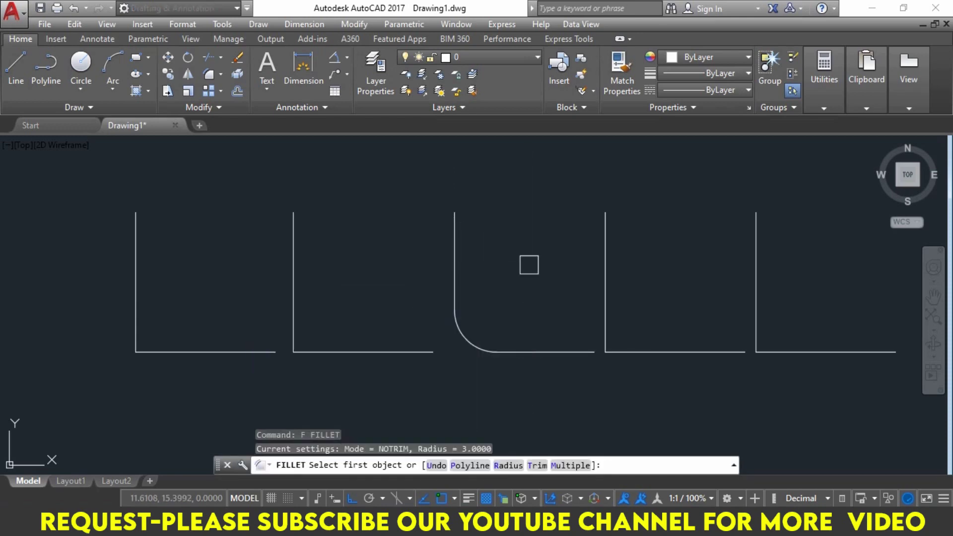
{"action": "key", "text": "Return"}
{"action": "type", "text": "3"}
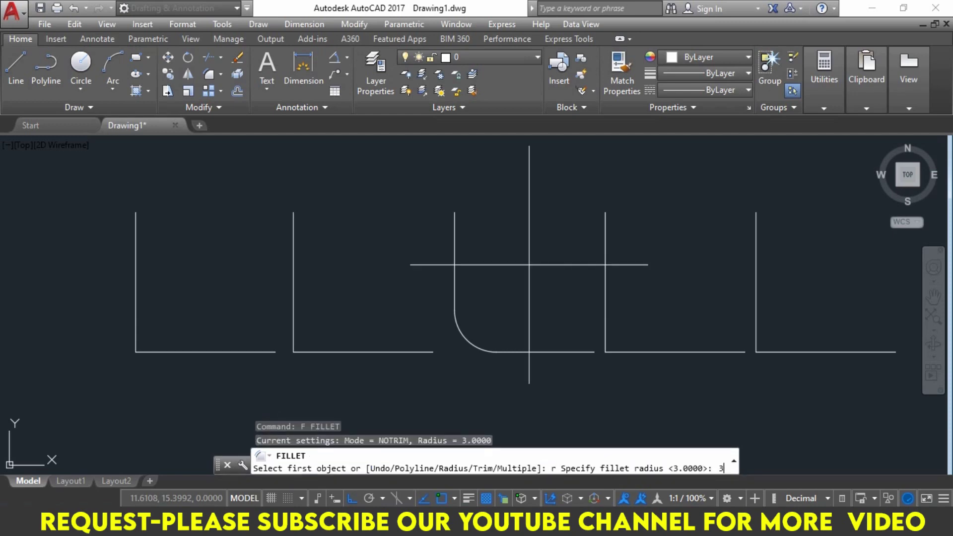
{"action": "key", "text": "Return"}
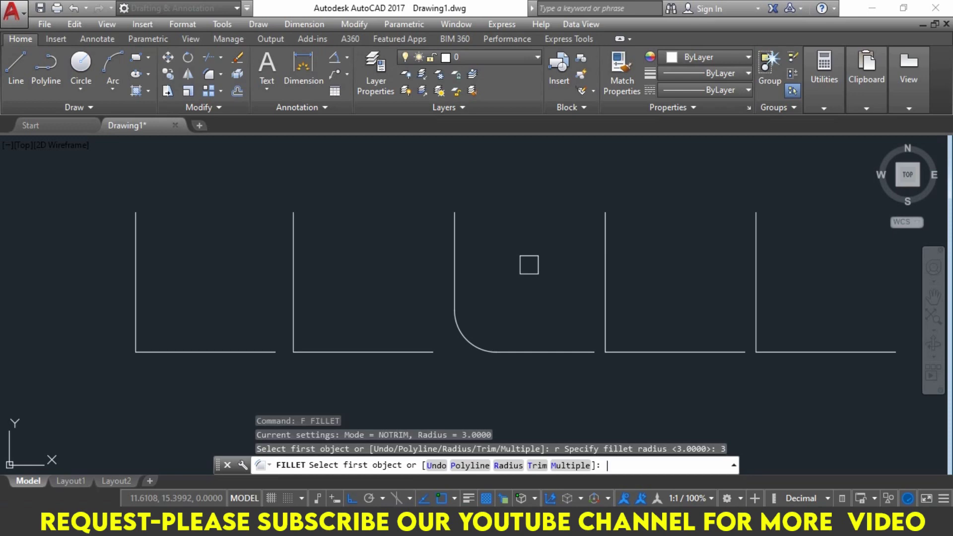
{"action": "left_click", "coordinate": [537, 465]}
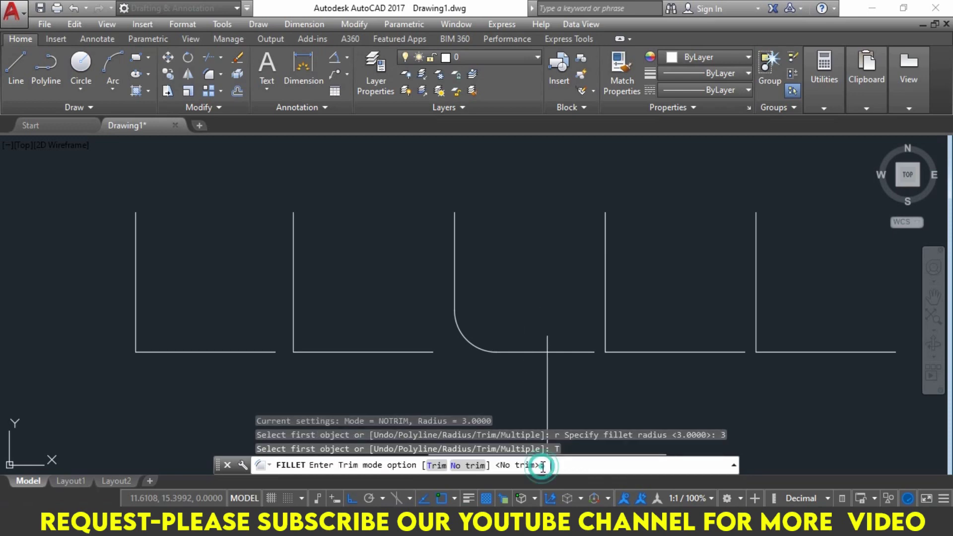
{"action": "left_click", "coordinate": [435, 466]}
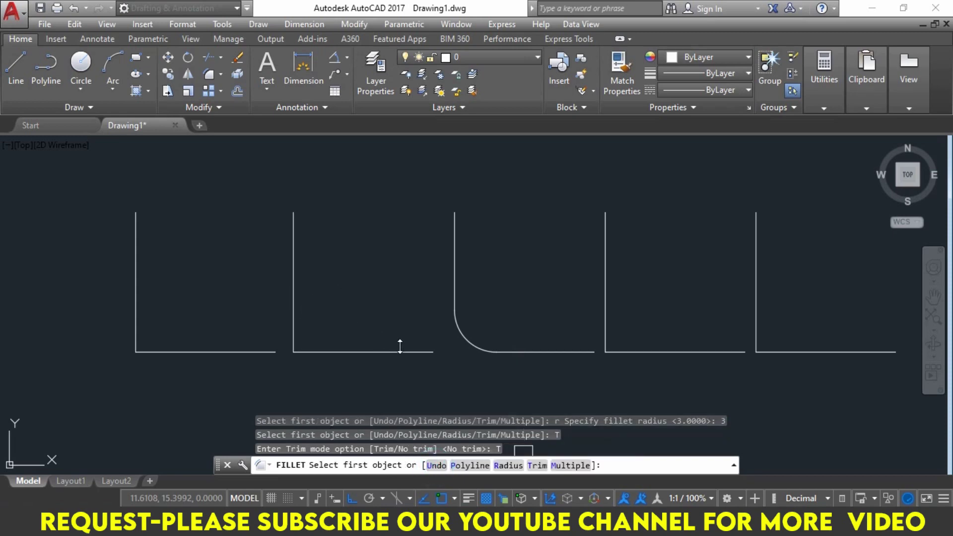
{"action": "left_click", "coordinate": [297, 314]}
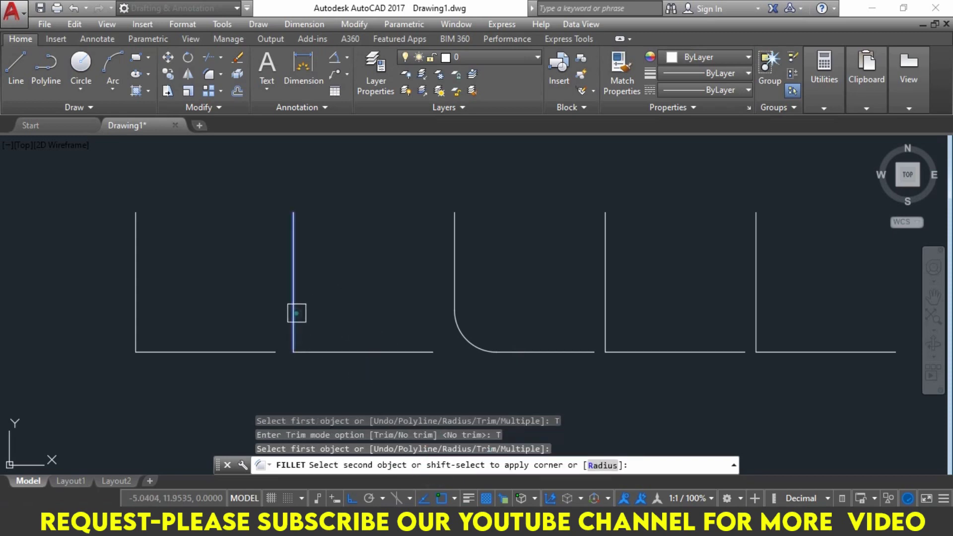
{"action": "left_click", "coordinate": [335, 350]}
{"action": "type", "text": "F"}
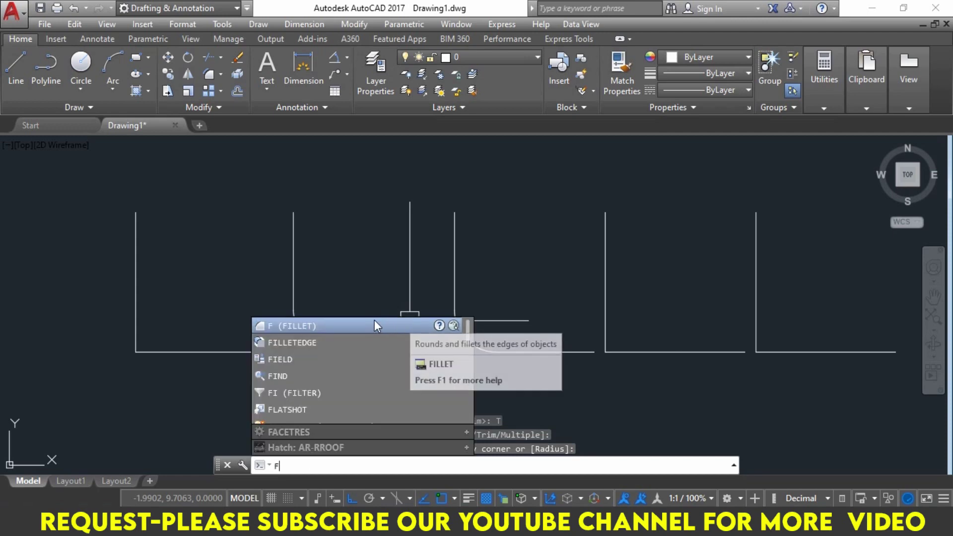
Fillet the first, fourth and fifth Ls at radius 3 using Trim mode and Multiple
{"action": "key", "text": "Return"}
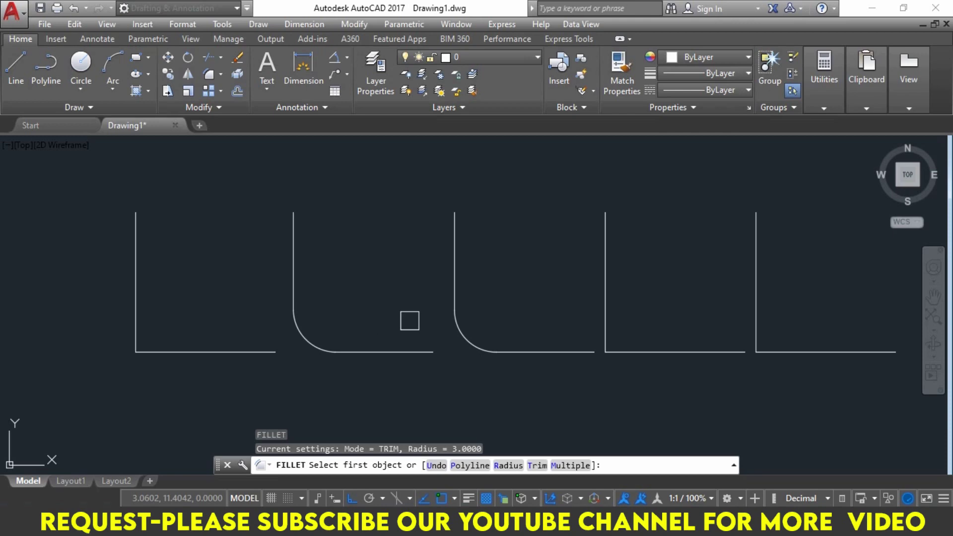
{"action": "left_click", "coordinate": [537, 465]}
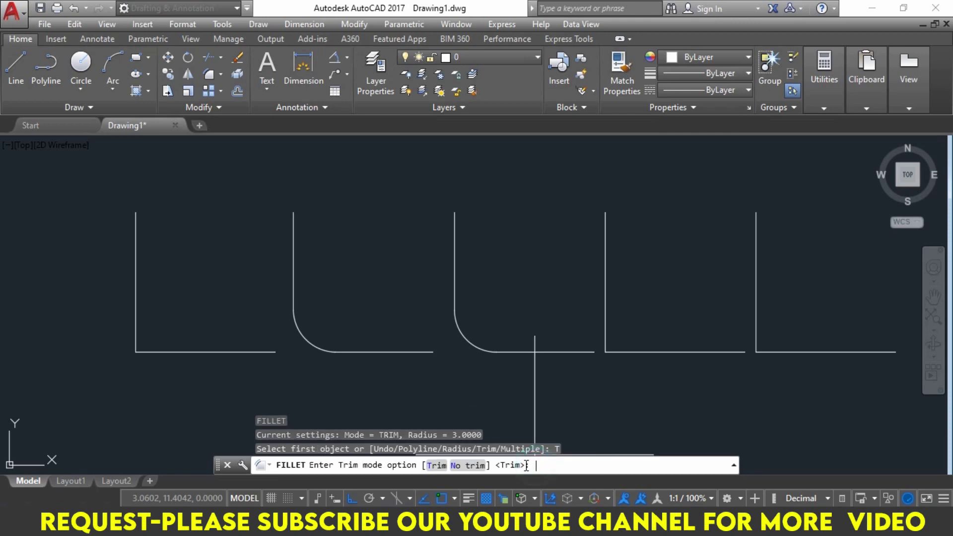
{"action": "left_click", "coordinate": [433, 465]}
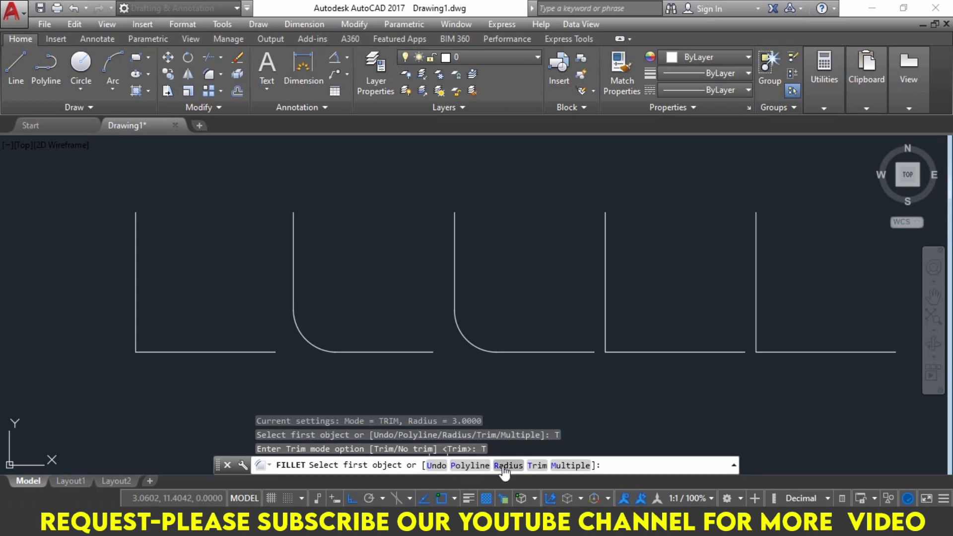
{"action": "left_click", "coordinate": [562, 467]}
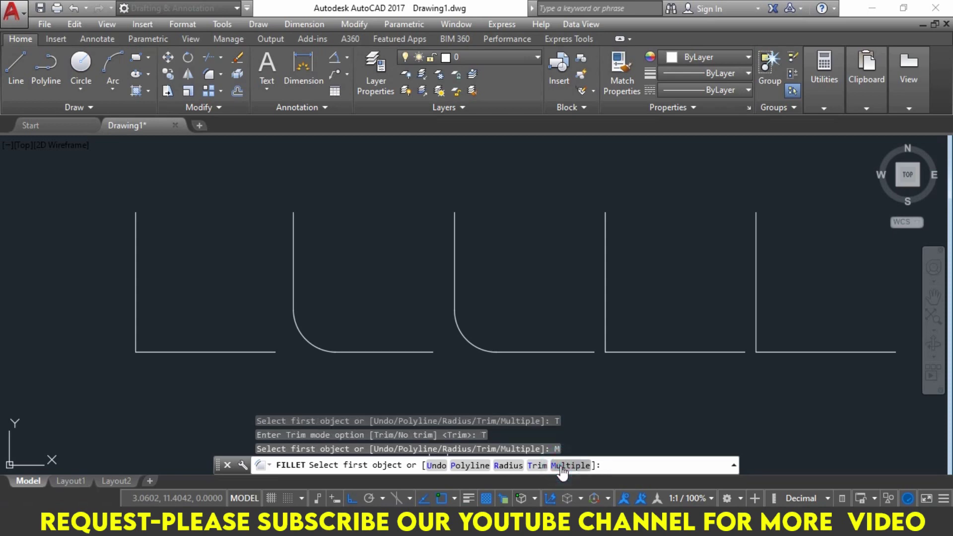
{"action": "left_click", "coordinate": [136, 311]}
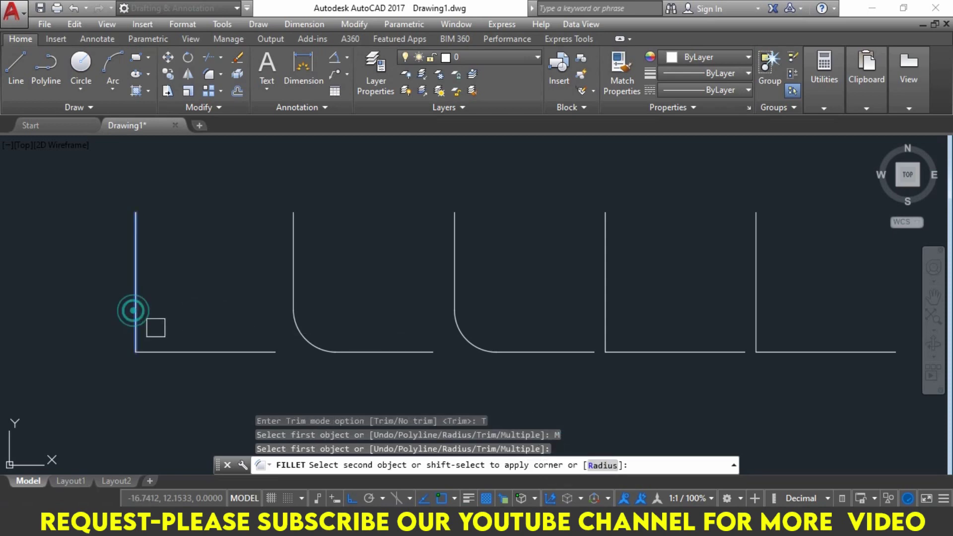
{"action": "left_click", "coordinate": [196, 353]}
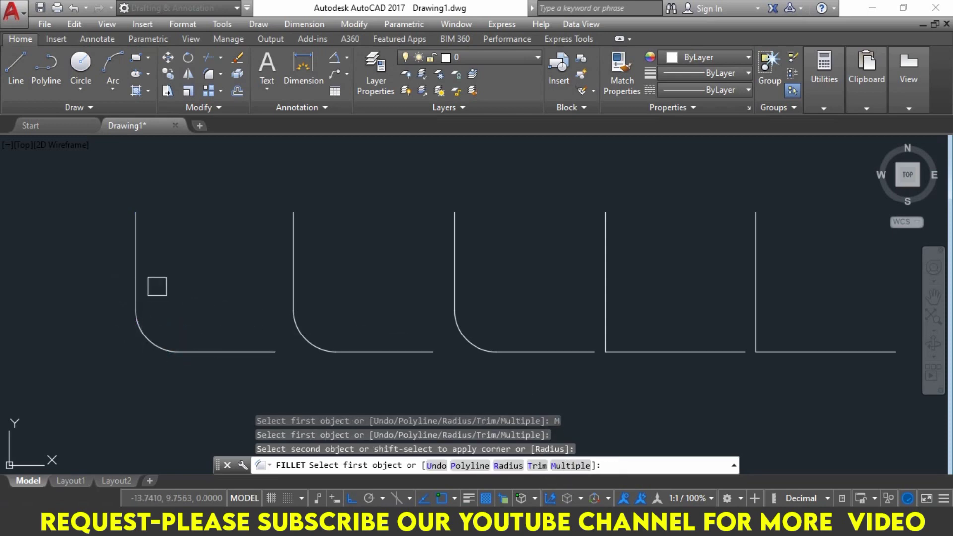
{"action": "left_click", "coordinate": [606, 301]}
{"action": "left_click", "coordinate": [663, 353]}
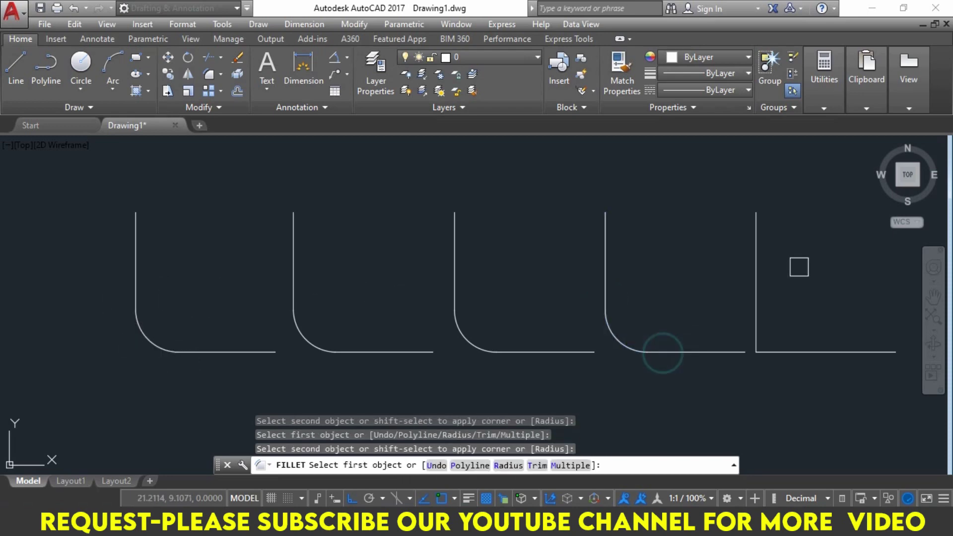
{"action": "left_click", "coordinate": [754, 288]}
{"action": "left_click", "coordinate": [793, 350]}
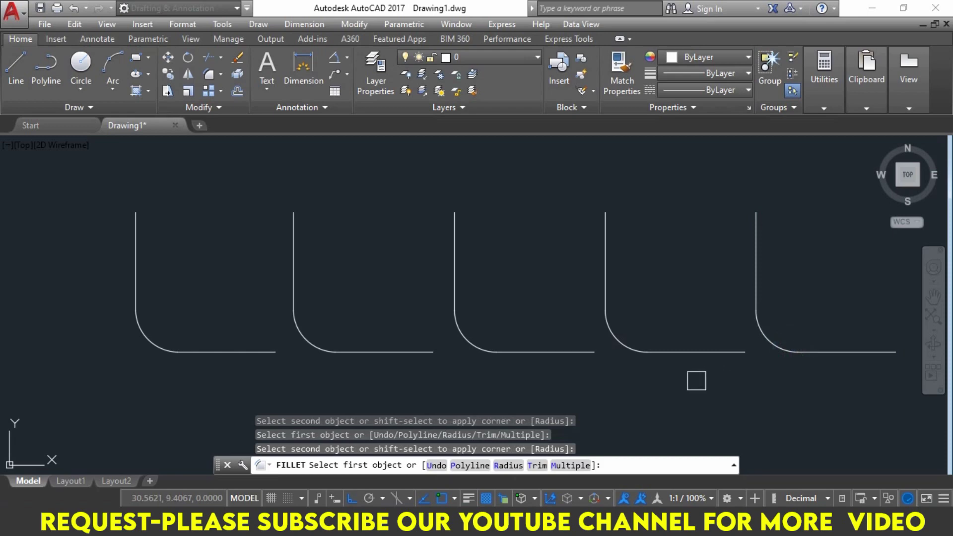
Undo the earlier fillets so the L corners are sharp again
{"action": "key", "text": "Escape"}
{"action": "key", "text": "Escape"}
{"action": "key", "text": "Escape"}
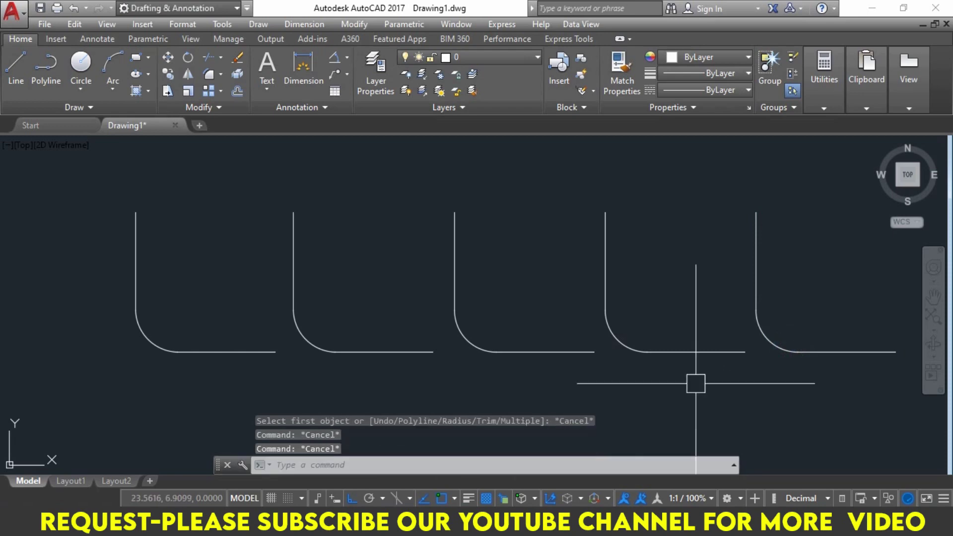
{"action": "key", "text": "ctrl+z"}
{"action": "key", "text": "ctrl+z"}
{"action": "key", "text": "ctrl+z"}
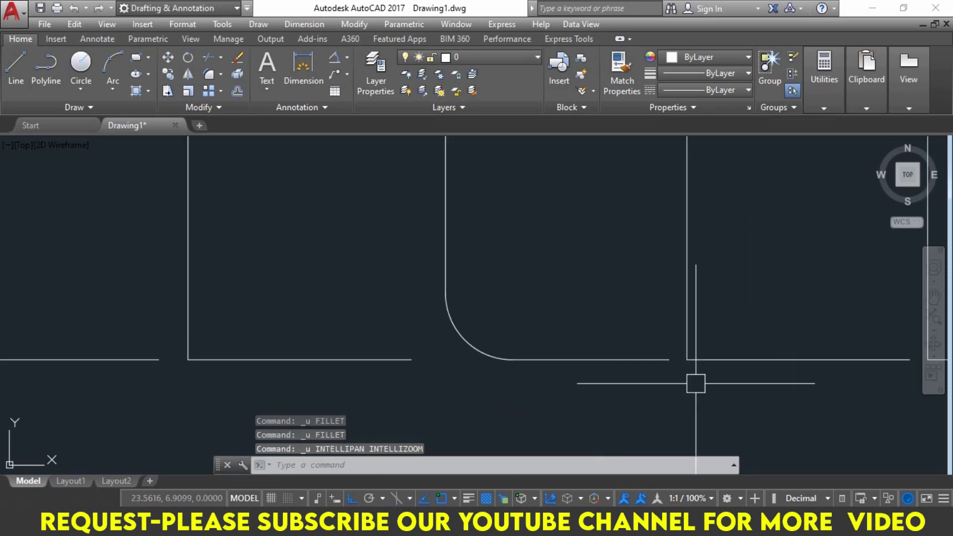
{"action": "key", "text": "ctrl+z"}
{"action": "key", "text": "ctrl+z"}
{"action": "key", "text": "ctrl+z"}
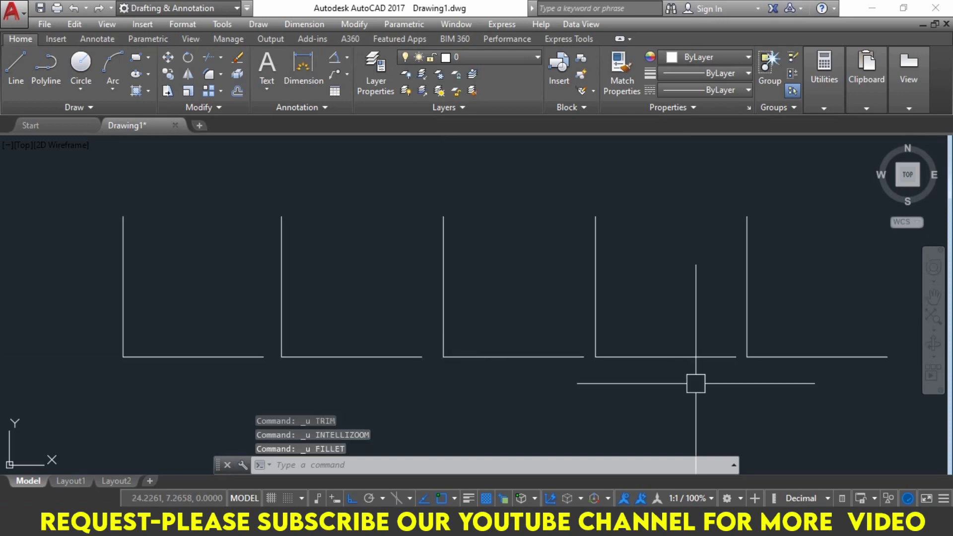
{"action": "key", "text": "Escape"}
{"action": "key", "text": "Escape"}
{"action": "key", "text": "Escape"}
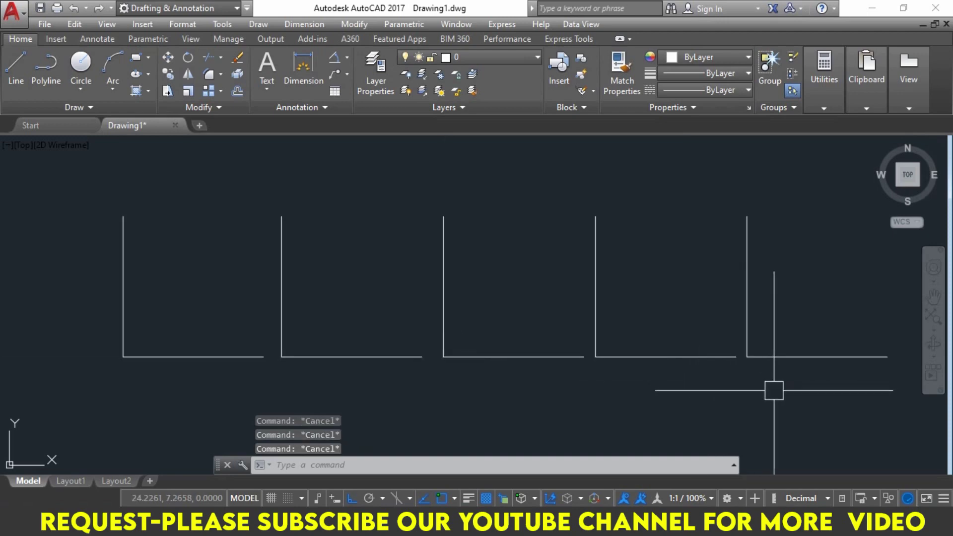
Fillet the first L's corner at radius 3
{"action": "type", "text": "f"}
{"action": "key", "text": "Return"}
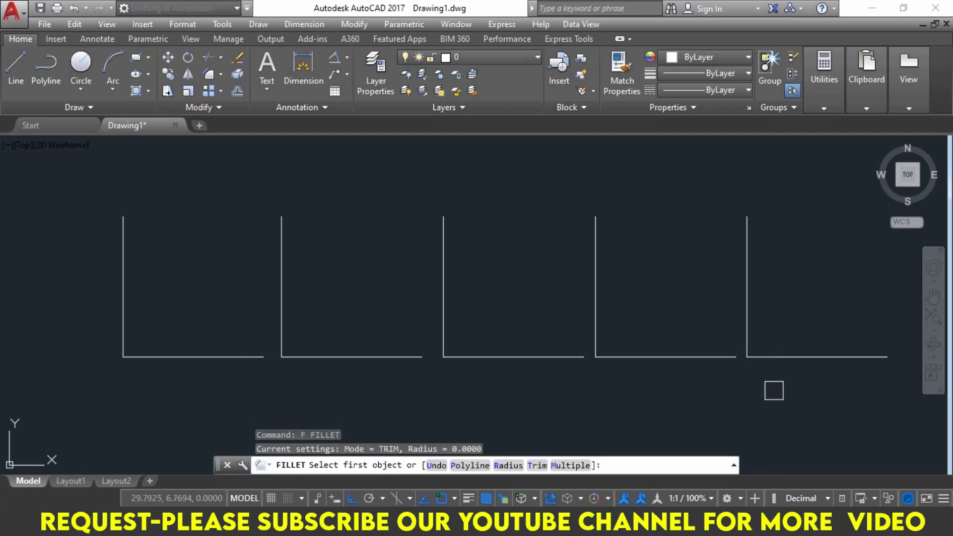
{"action": "left_click", "coordinate": [509, 465]}
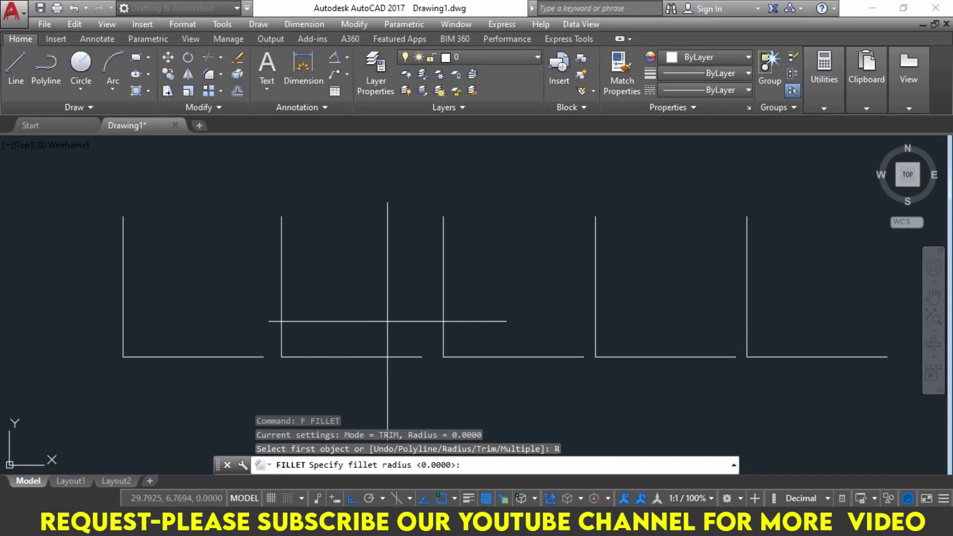
{"action": "type", "text": "3"}
{"action": "key", "text": "Return"}
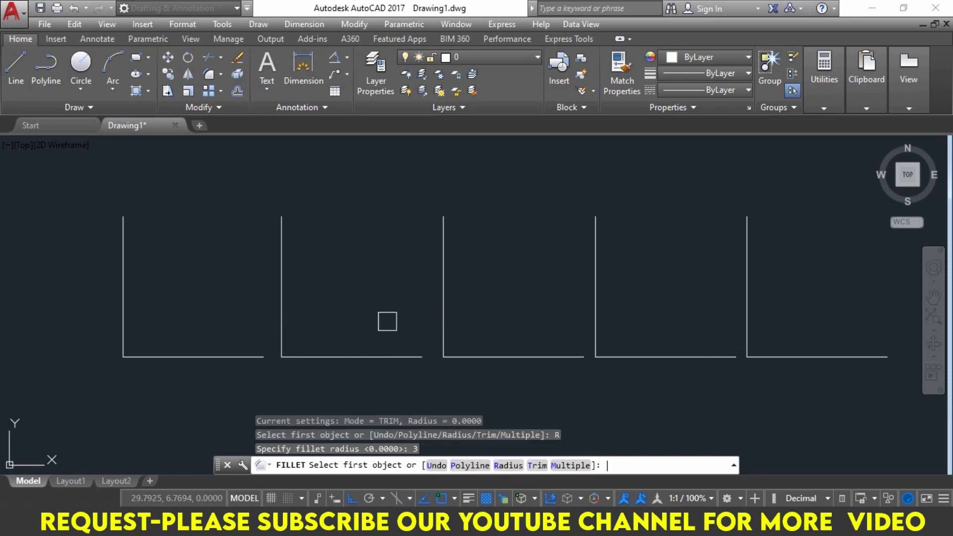
{"action": "left_click", "coordinate": [122, 313]}
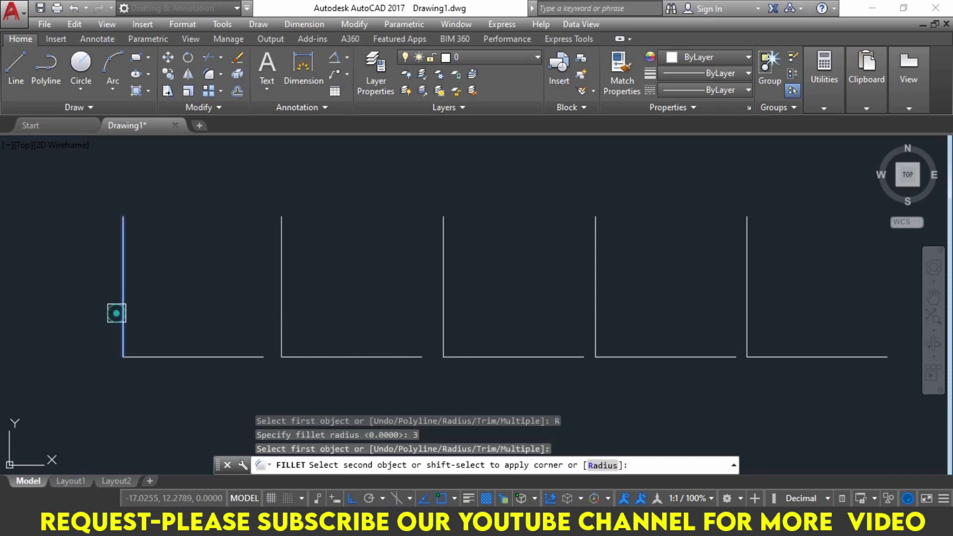
{"action": "left_click", "coordinate": [159, 361]}
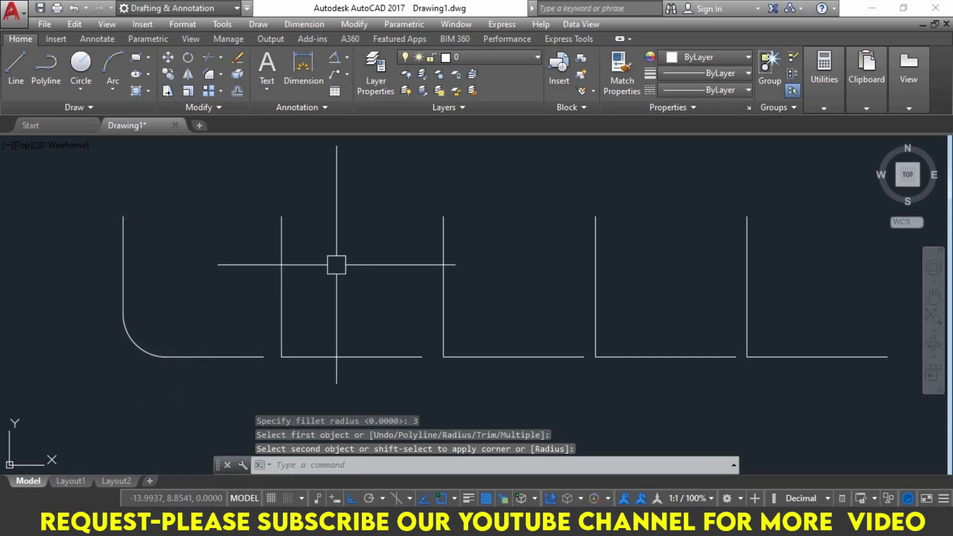
Change the fillet radius to 5
{"action": "type", "text": "f"}
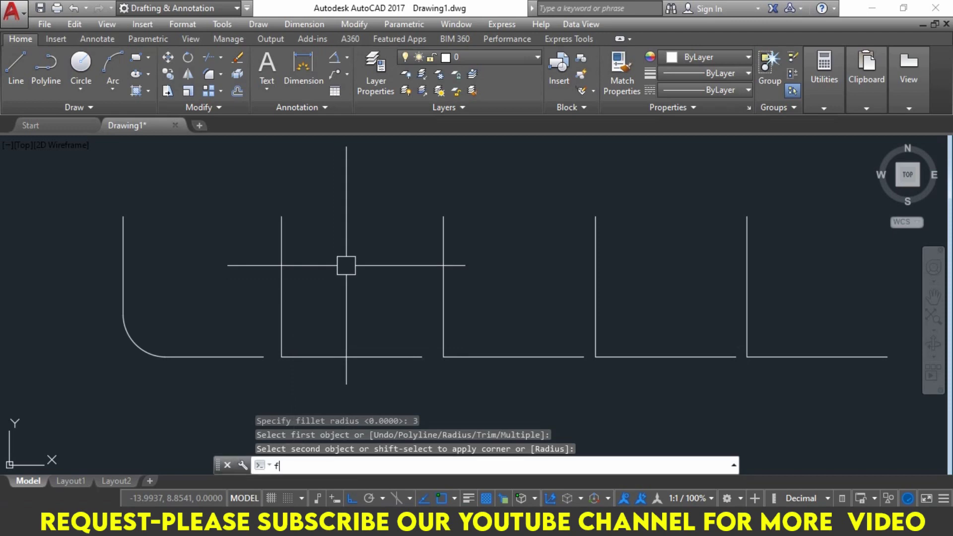
{"action": "key", "text": "Return"}
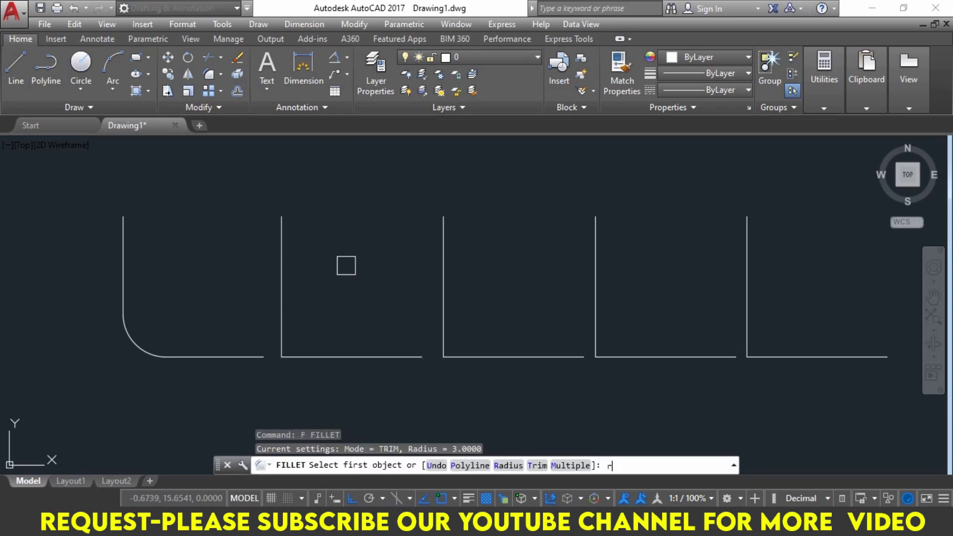
{"action": "key", "text": "Return"}
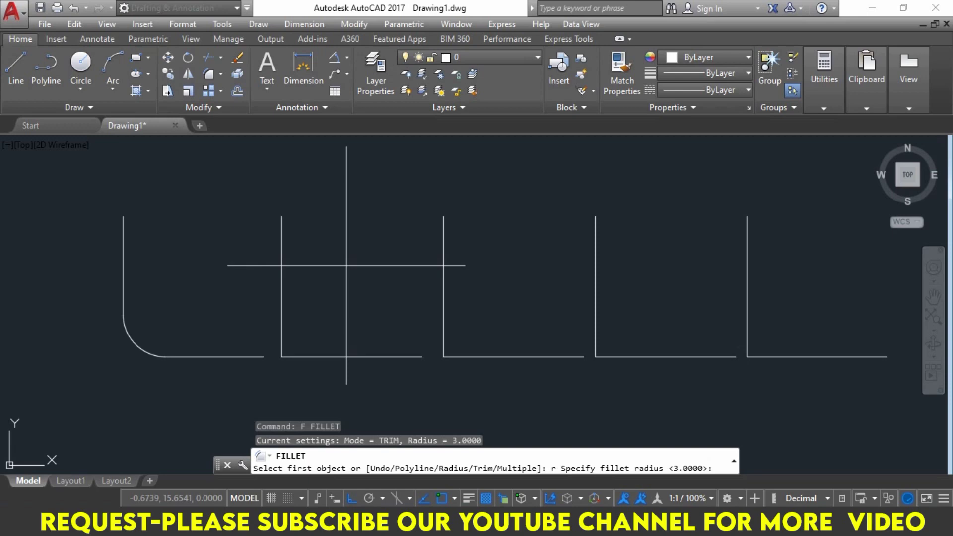
{"action": "type", "text": "5"}
{"action": "key", "text": "Return"}
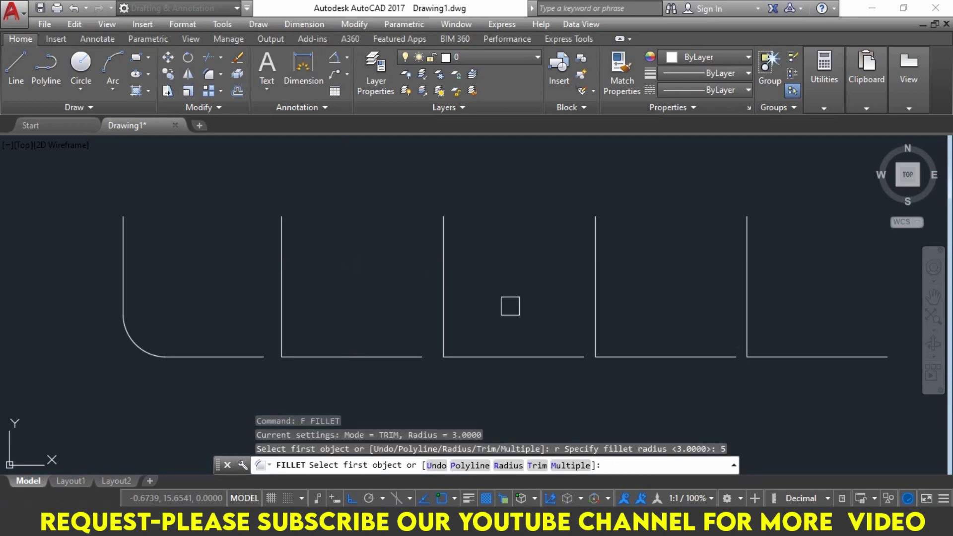
Fillet the second through fifth Ls at radius 5 using the Multiple option
{"action": "left_click", "coordinate": [571, 466]}
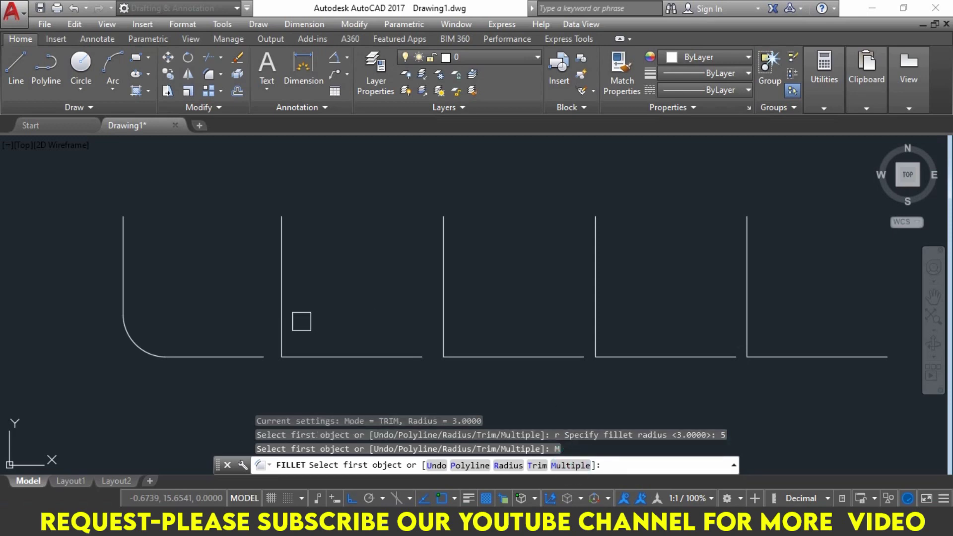
{"action": "left_click", "coordinate": [282, 310]}
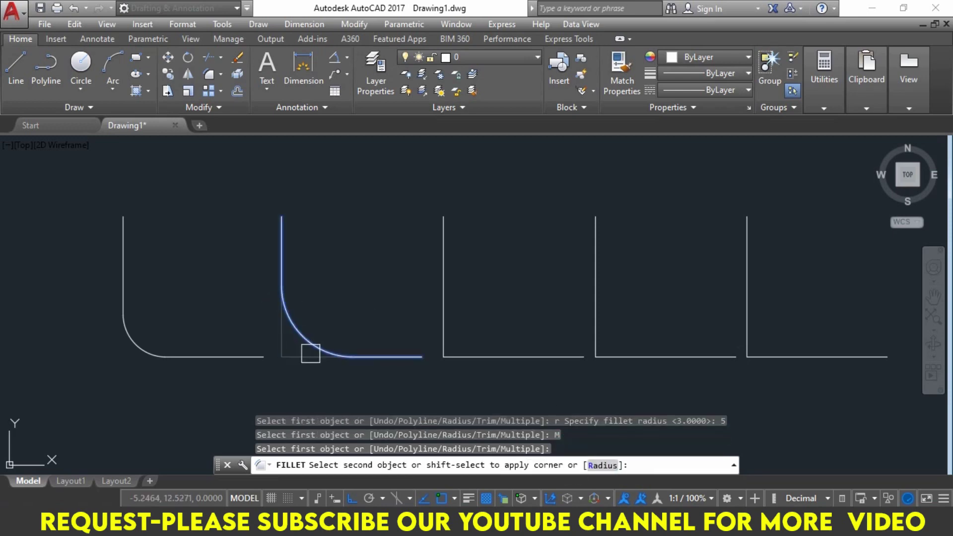
{"action": "left_click", "coordinate": [311, 354]}
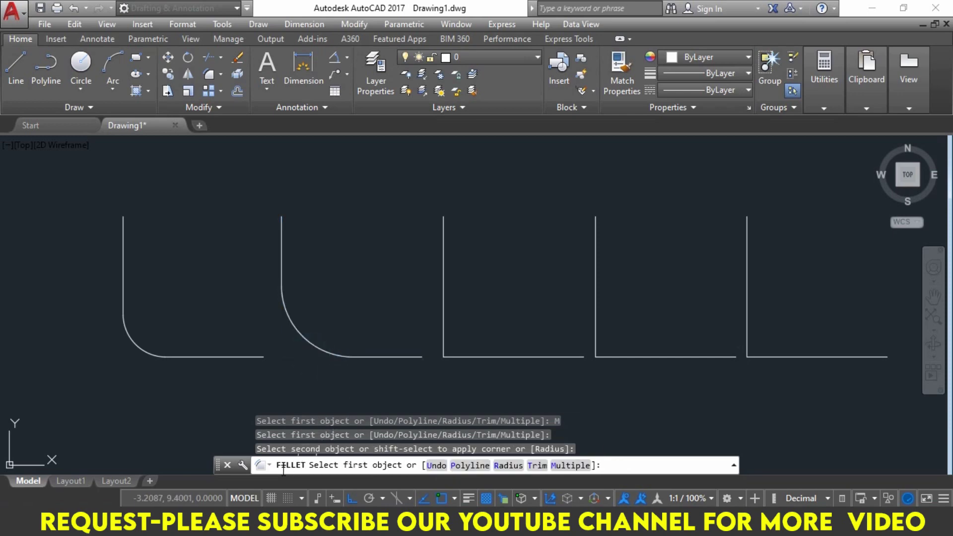
{"action": "left_click", "coordinate": [441, 308]}
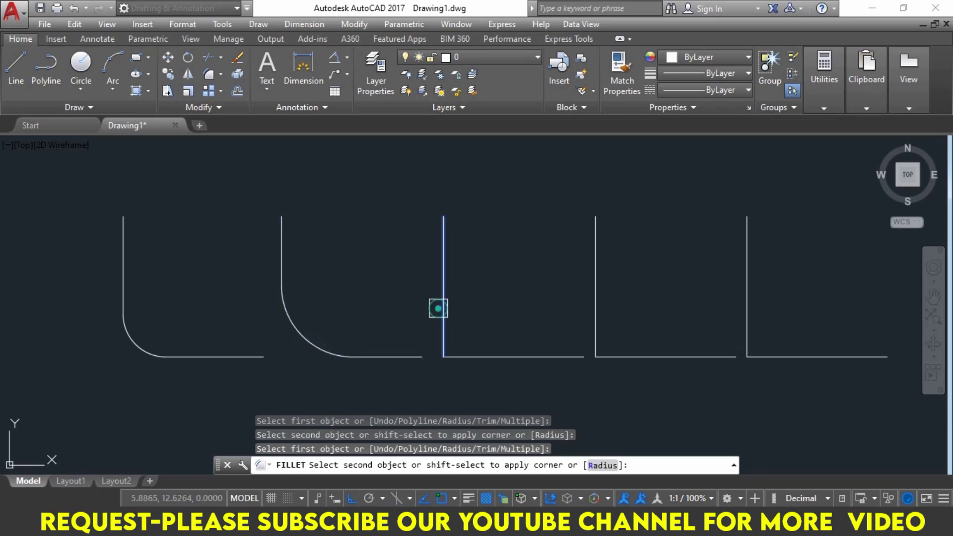
{"action": "left_click", "coordinate": [489, 350]}
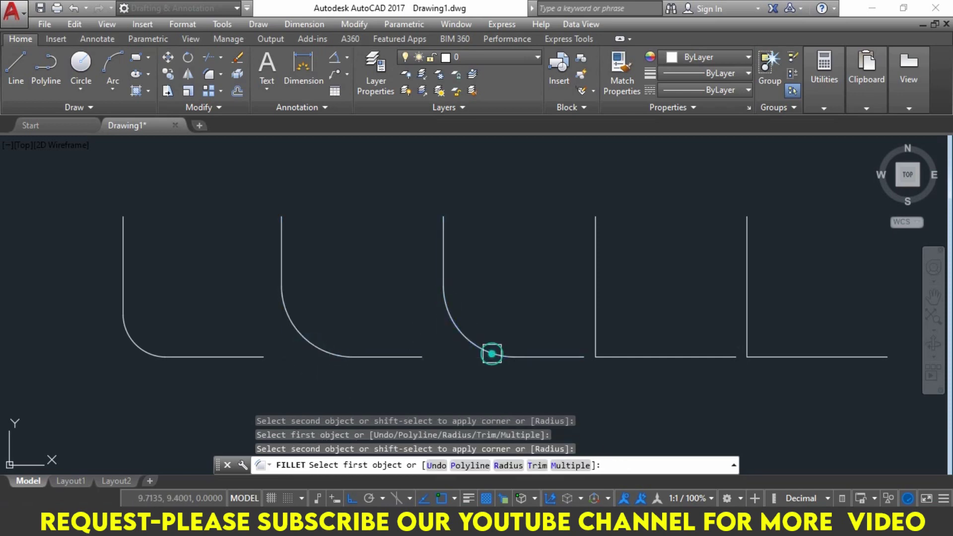
{"action": "left_click", "coordinate": [596, 298]}
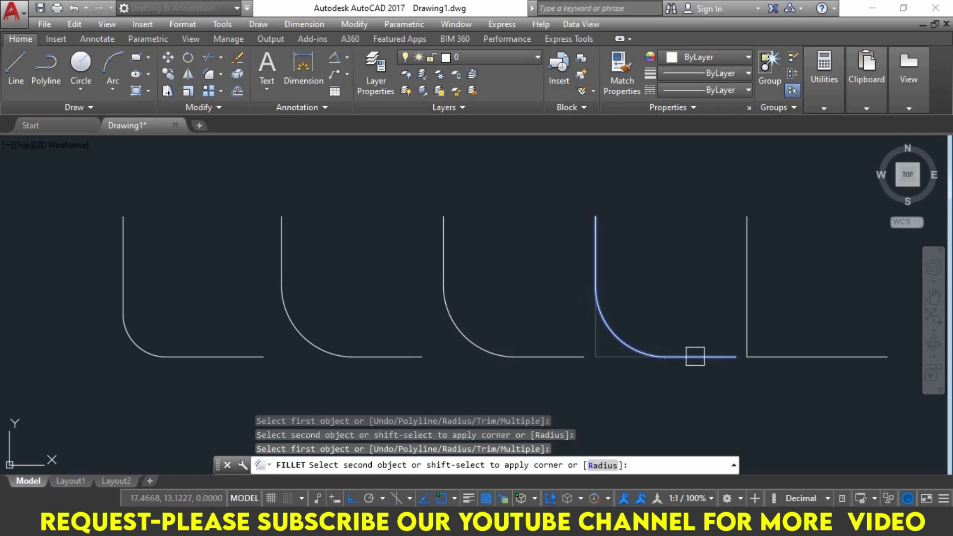
{"action": "left_click", "coordinate": [653, 356]}
{"action": "left_click", "coordinate": [747, 288]}
{"action": "left_click", "coordinate": [808, 350]}
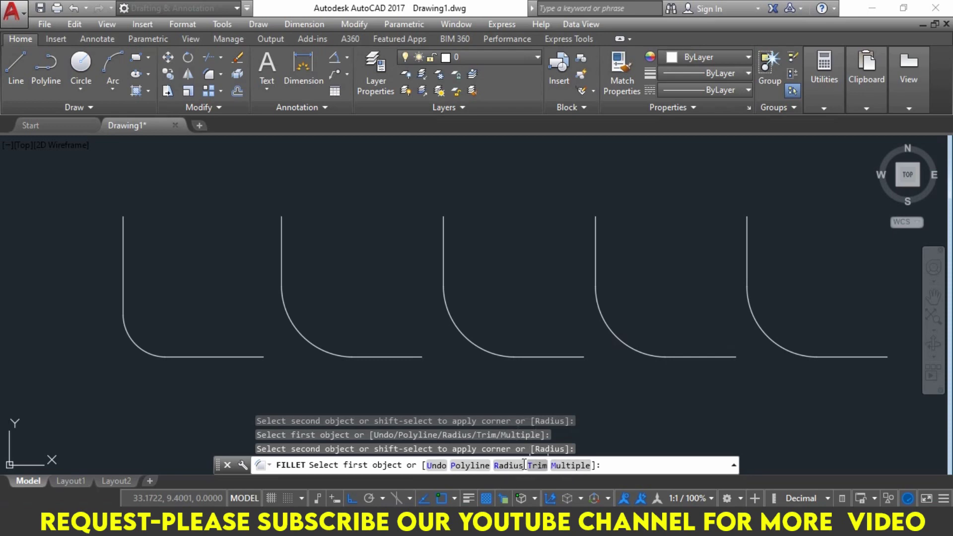
Undo those four radius-5 fillets one by one, then end Fillet
{"action": "left_click", "coordinate": [431, 466]}
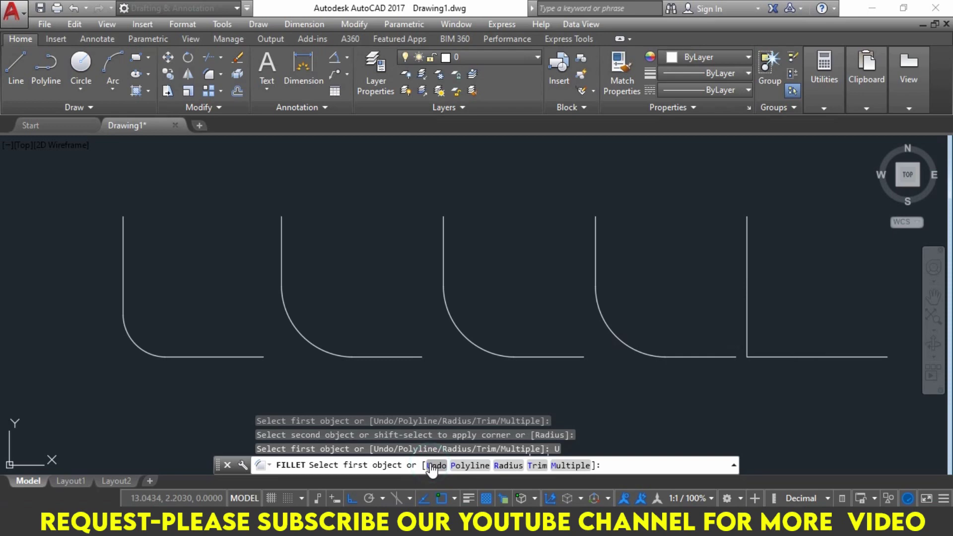
{"action": "left_click", "coordinate": [432, 466]}
{"action": "left_click", "coordinate": [432, 465]}
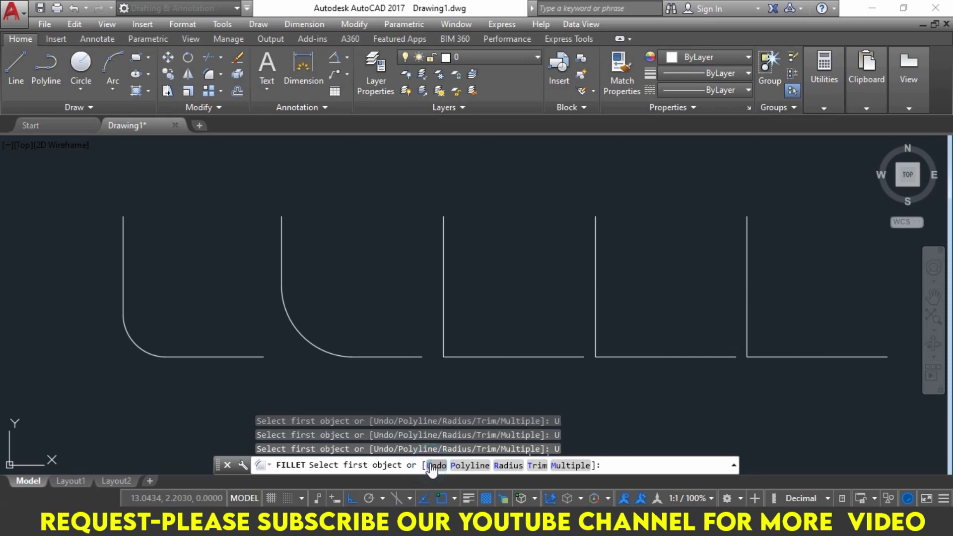
{"action": "left_click", "coordinate": [432, 467]}
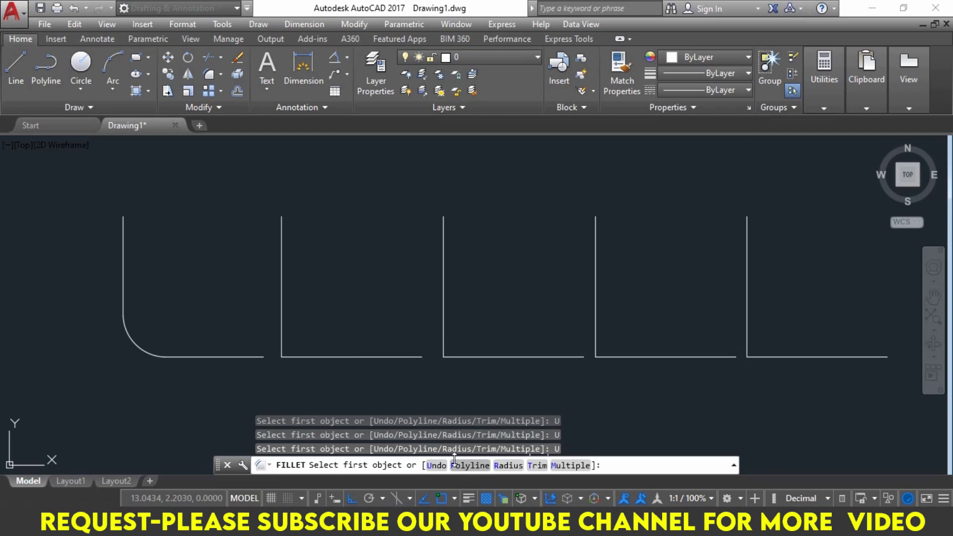
{"action": "key", "text": "Escape"}
{"action": "key", "text": "Escape"}
{"action": "key", "text": "Escape"}
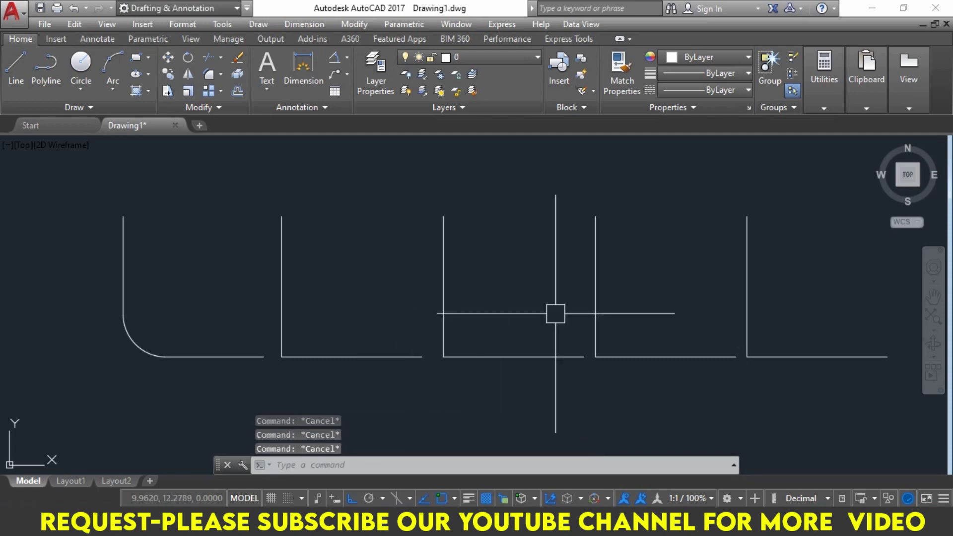
Erase every object in the drawing
{"action": "middle_click_drag", "start_coordinate": [604, 179], "coordinate": [606, 219]}
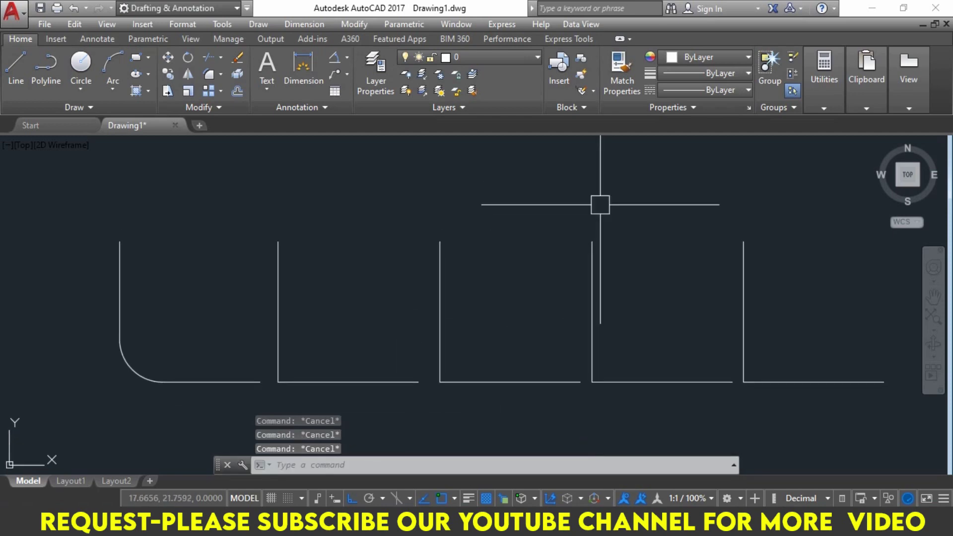
{"action": "key", "text": "ctrl+a"}
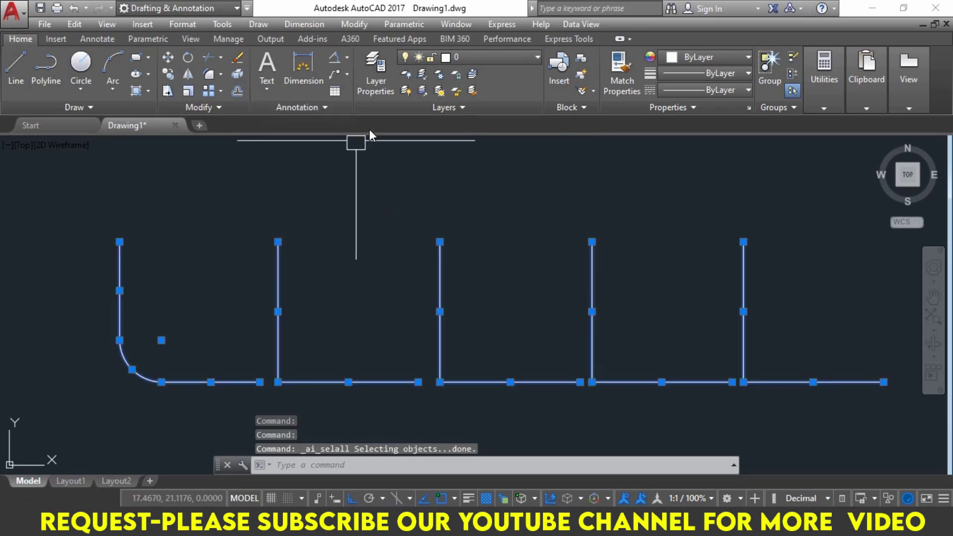
{"action": "type", "text": "e"}
{"action": "key", "text": "Return"}
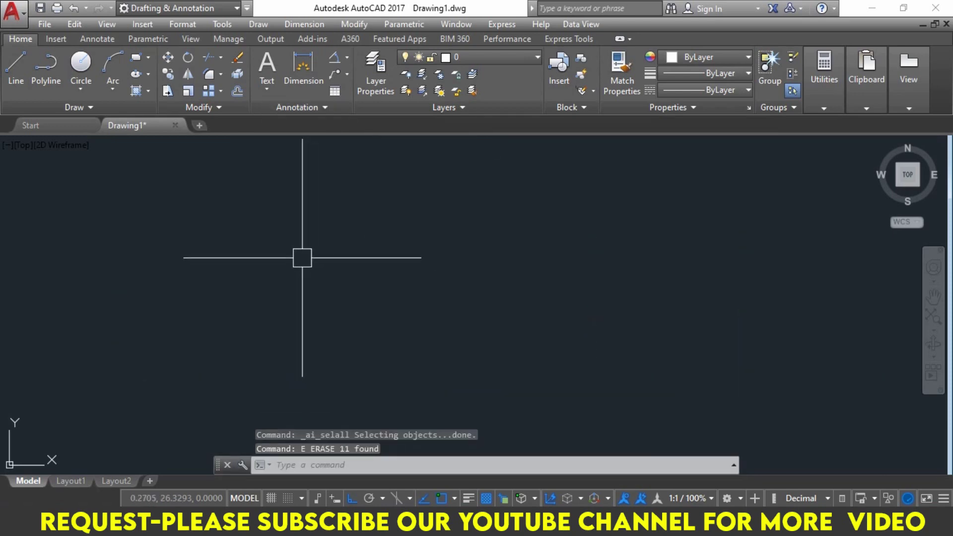
{"action": "key", "text": "Escape"}
{"action": "key", "text": "Escape"}
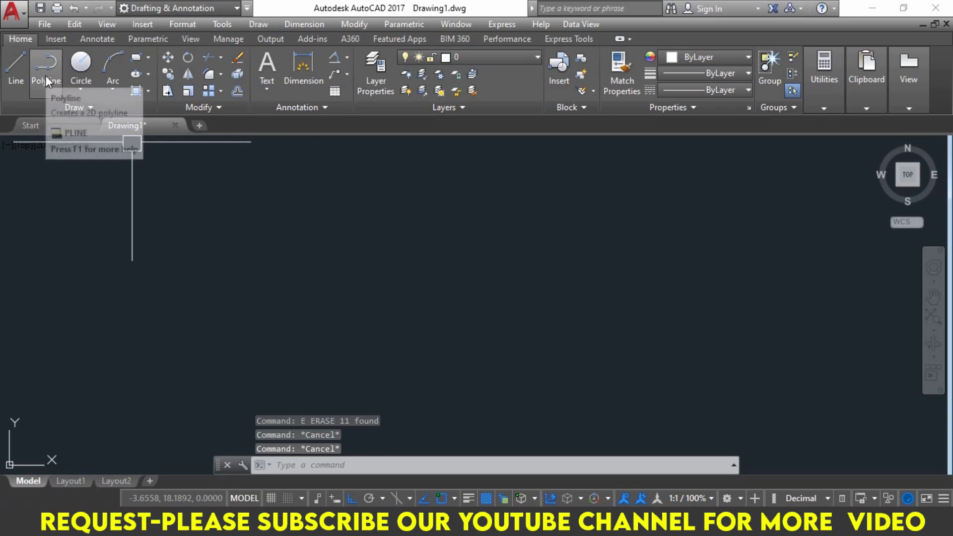
Start a polyline and draw the first 10-unit square pulse
{"action": "left_click", "coordinate": [45, 75]}
{"action": "left_click", "coordinate": [213, 323]}
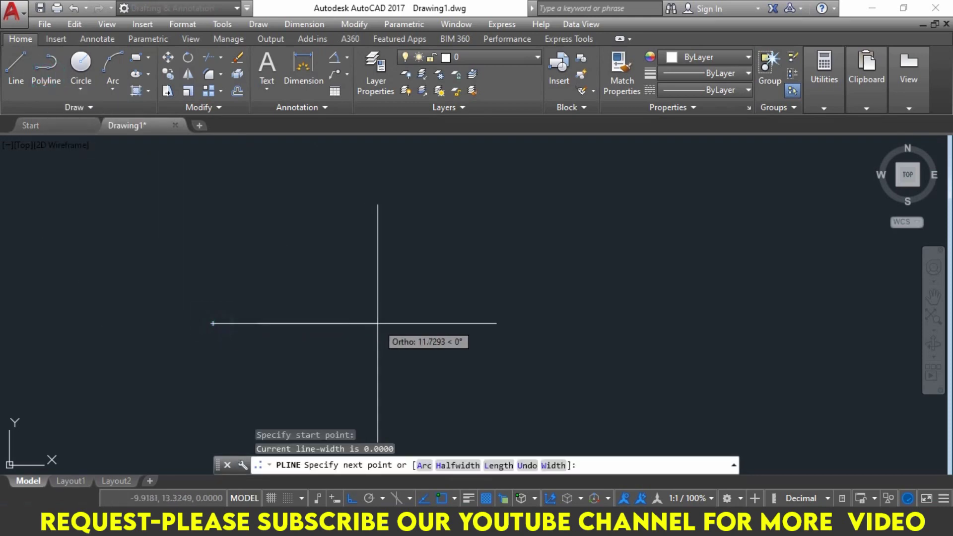
{"action": "type", "text": "10"}
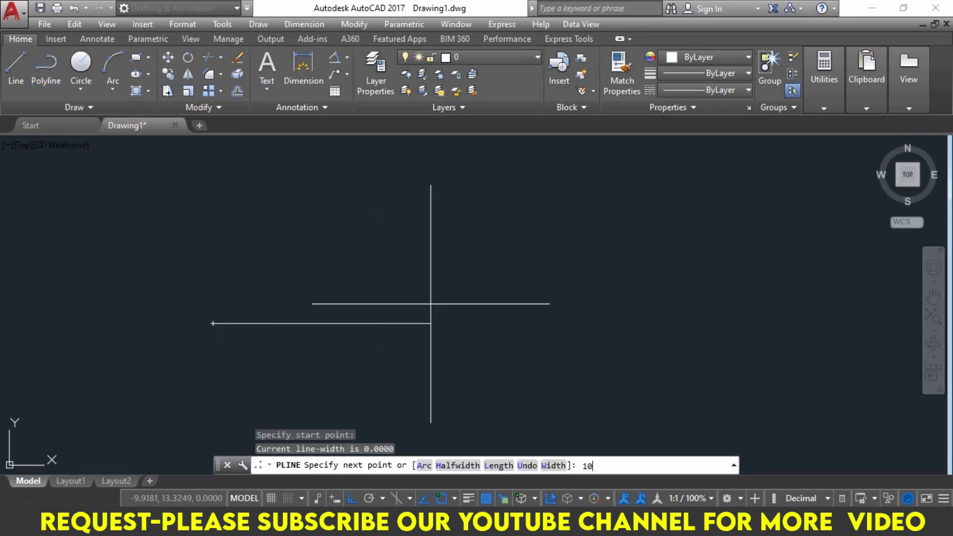
{"action": "key", "text": "Return"}
{"action": "type", "text": "1"}
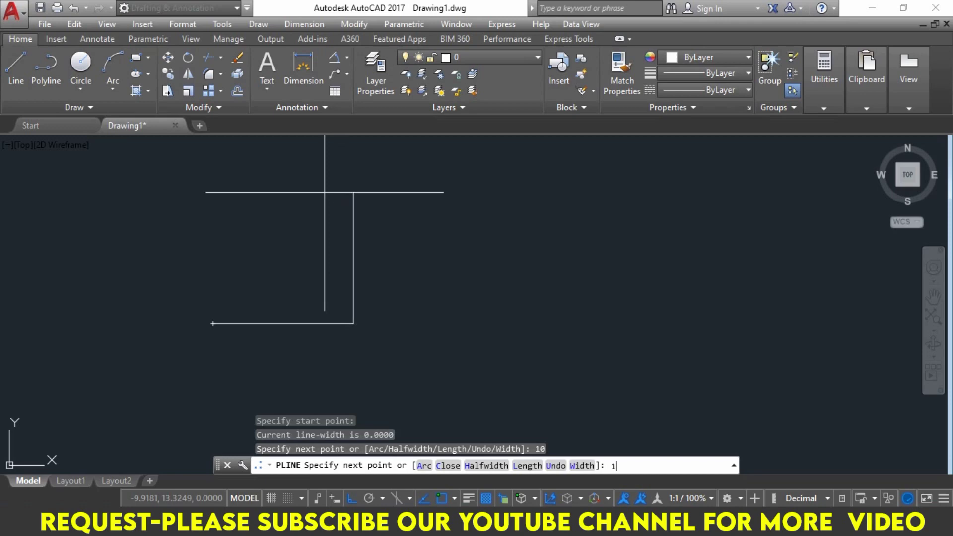
{"action": "type", "text": "0"}
{"action": "key", "text": "Return"}
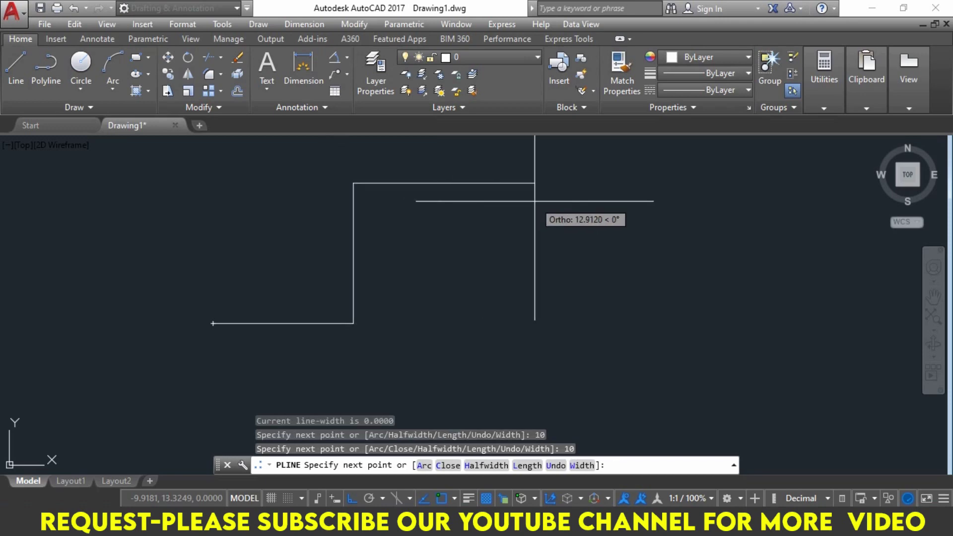
{"action": "type", "text": "10"}
{"action": "key", "text": "Return"}
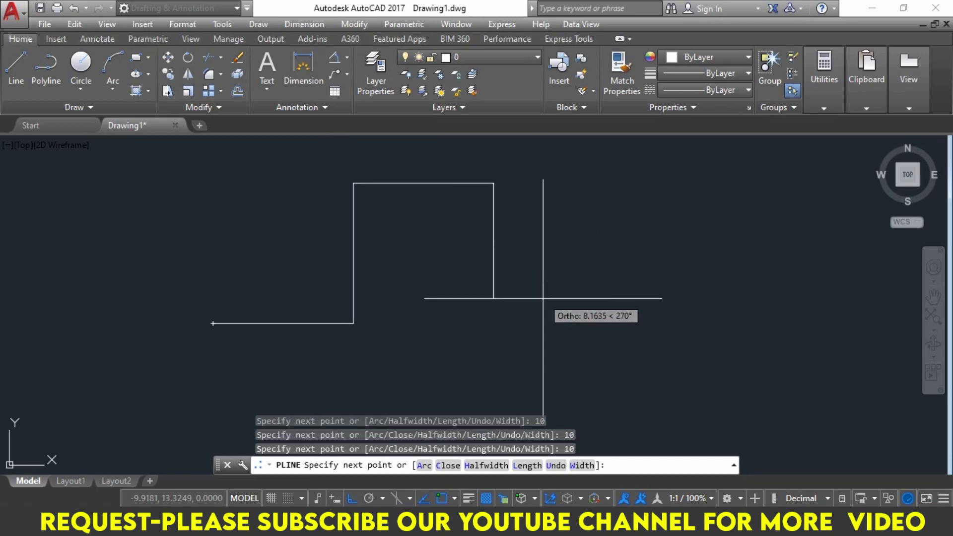
{"action": "type", "text": "10"}
{"action": "key", "text": "Return"}
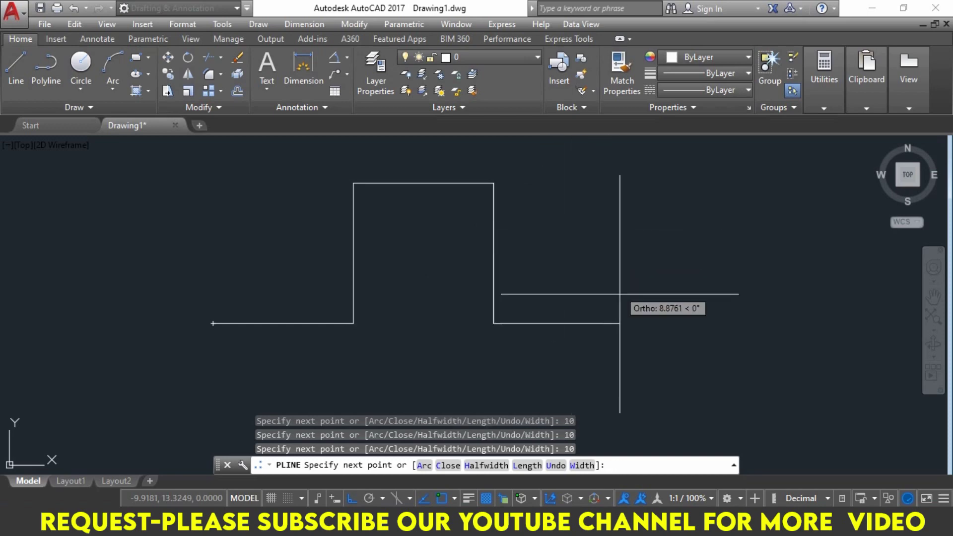
Add the second raised pulse and a final horizontal segment to finish the polyline wave
{"action": "left_click", "coordinate": [662, 296]}
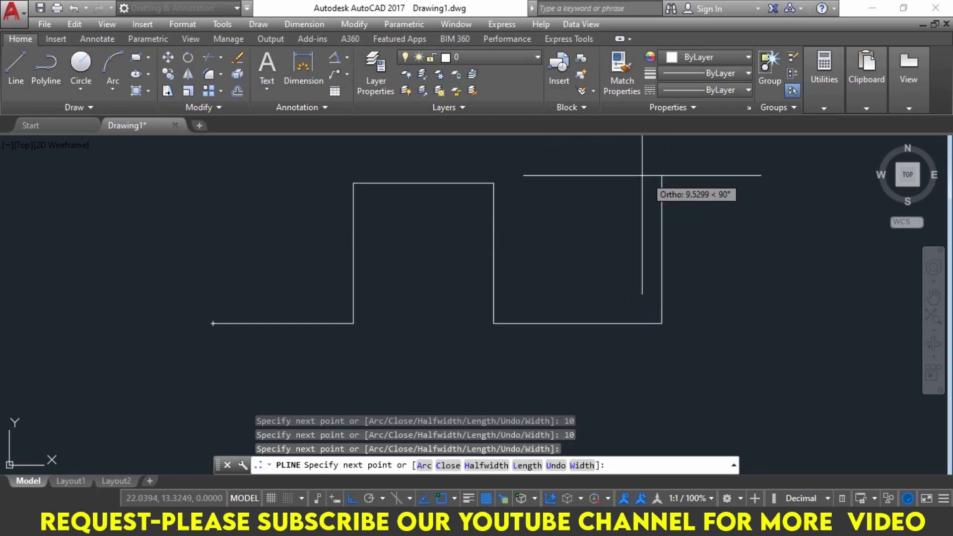
{"action": "left_click", "coordinate": [662, 183]}
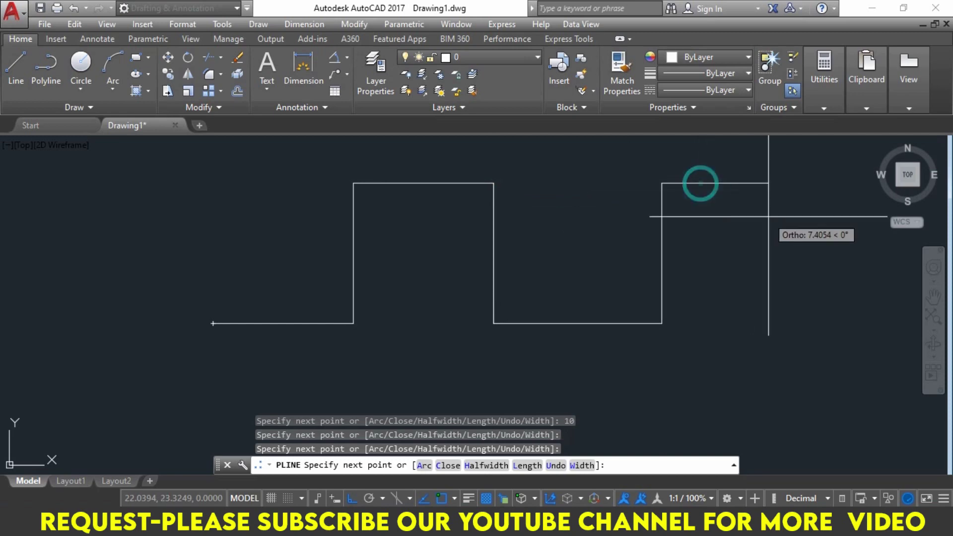
{"action": "left_click", "coordinate": [823, 259]}
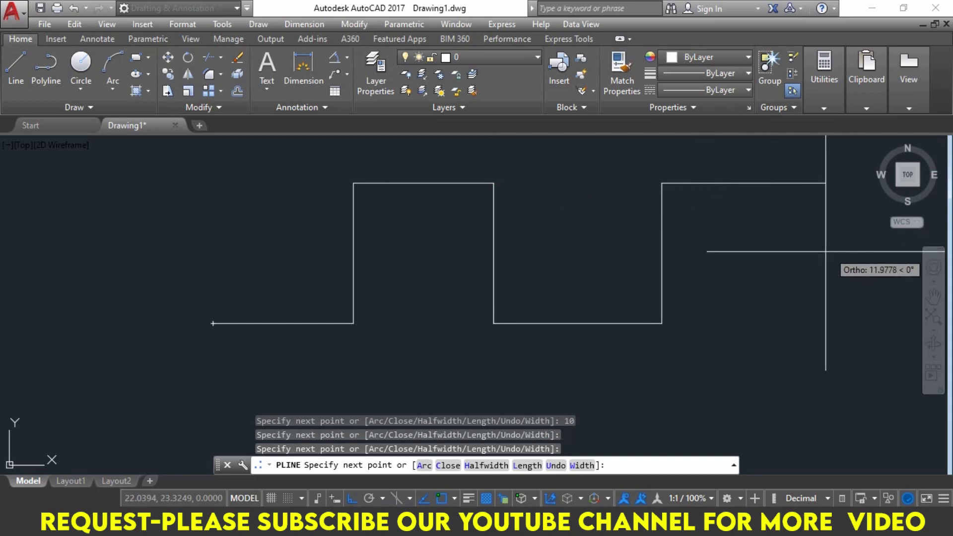
{"action": "left_click", "coordinate": [822, 317]}
{"action": "middle_click_drag", "start_coordinate": [822, 318], "coordinate": [654, 325]}
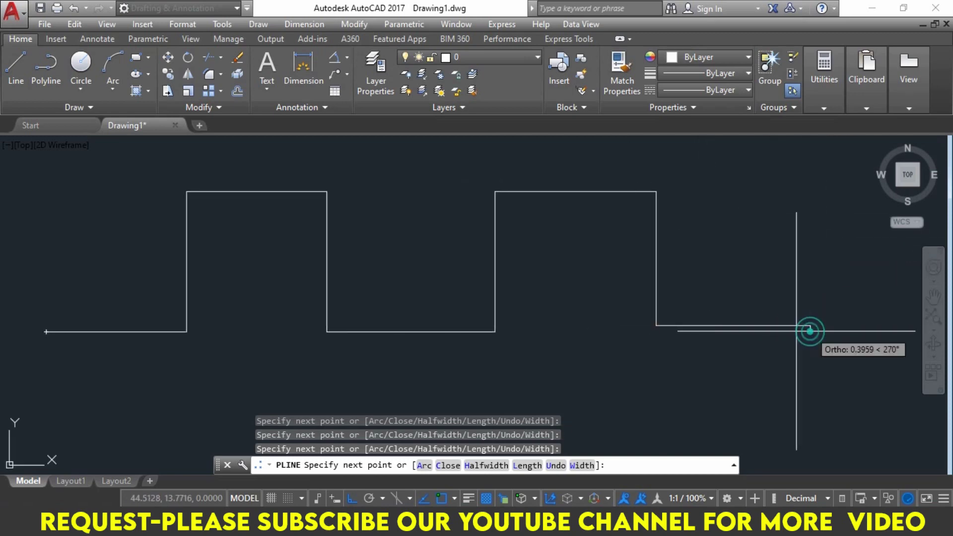
{"action": "left_click", "coordinate": [758, 345]}
{"action": "key", "text": "Return"}
{"action": "middle_click_drag", "start_coordinate": [578, 323], "coordinate": [632, 302]}
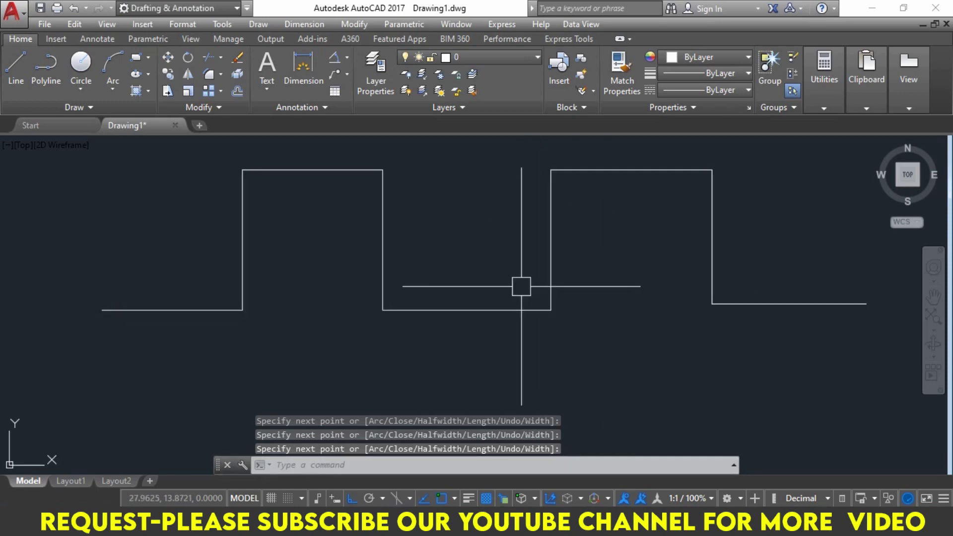
{"action": "left_click", "coordinate": [10, 61]}
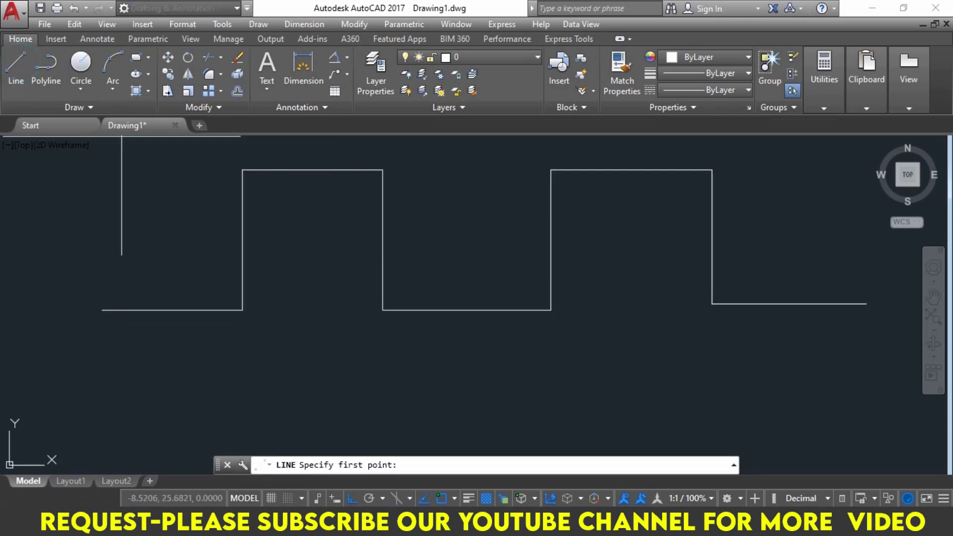
Draw a shallower square wave with two raised pulses from separate lines below the polyline
{"action": "left_click", "coordinate": [102, 367]}
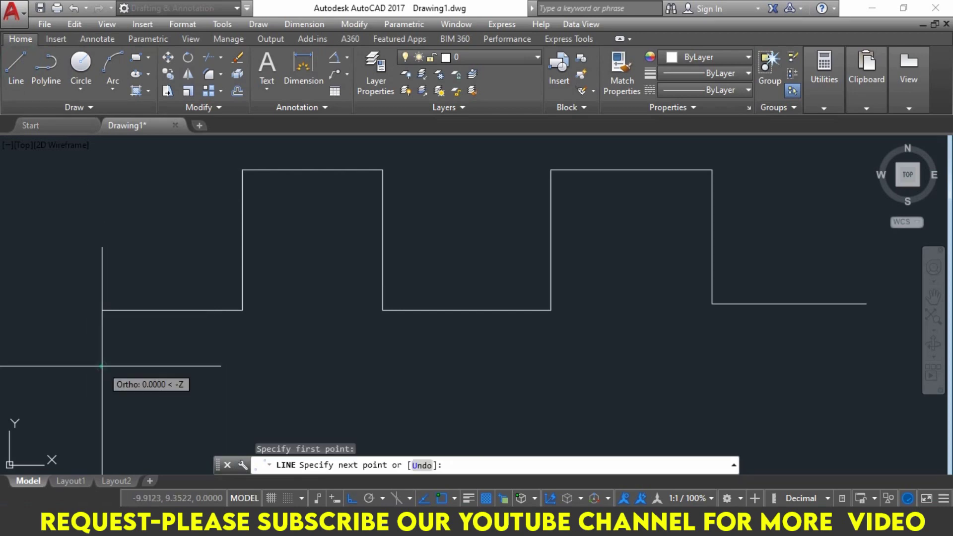
{"action": "left_click", "coordinate": [241, 384]}
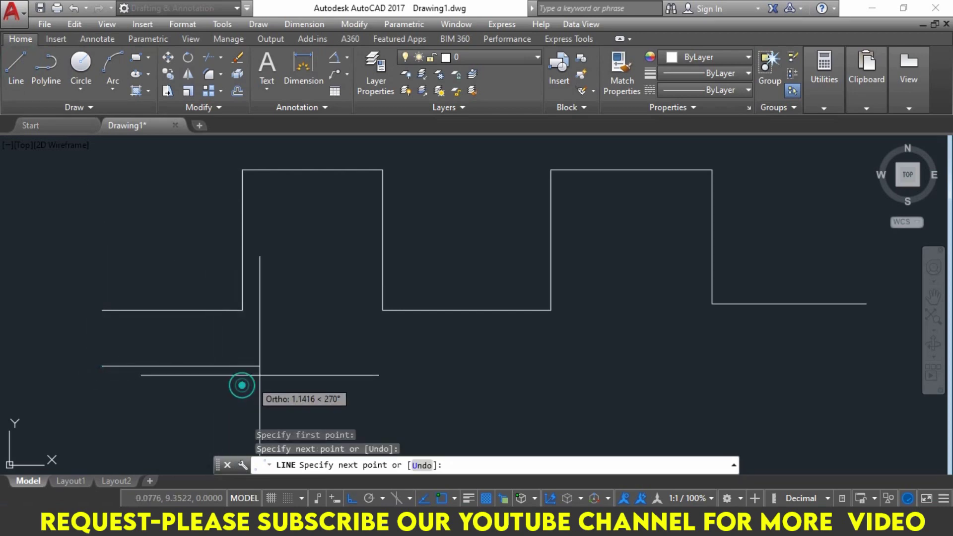
{"action": "left_click", "coordinate": [250, 331]}
{"action": "left_click", "coordinate": [374, 339]}
{"action": "left_click", "coordinate": [374, 367]}
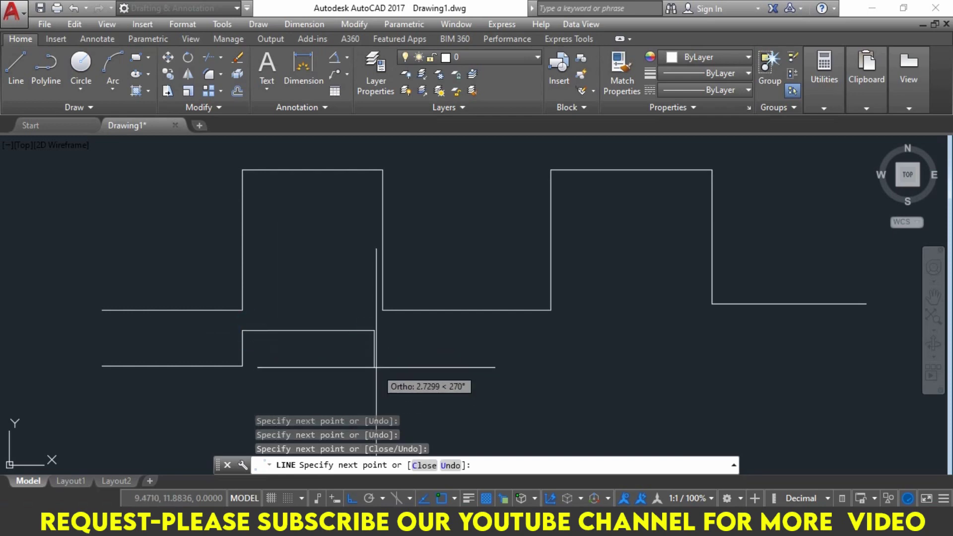
{"action": "left_click", "coordinate": [529, 367]}
{"action": "left_click", "coordinate": [529, 331]}
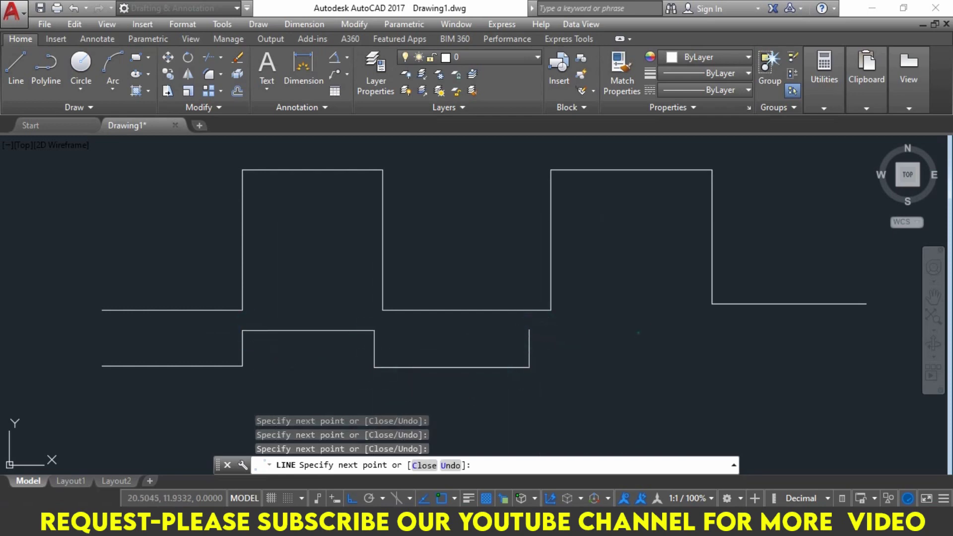
{"action": "left_click", "coordinate": [638, 330]}
{"action": "left_click", "coordinate": [639, 367]}
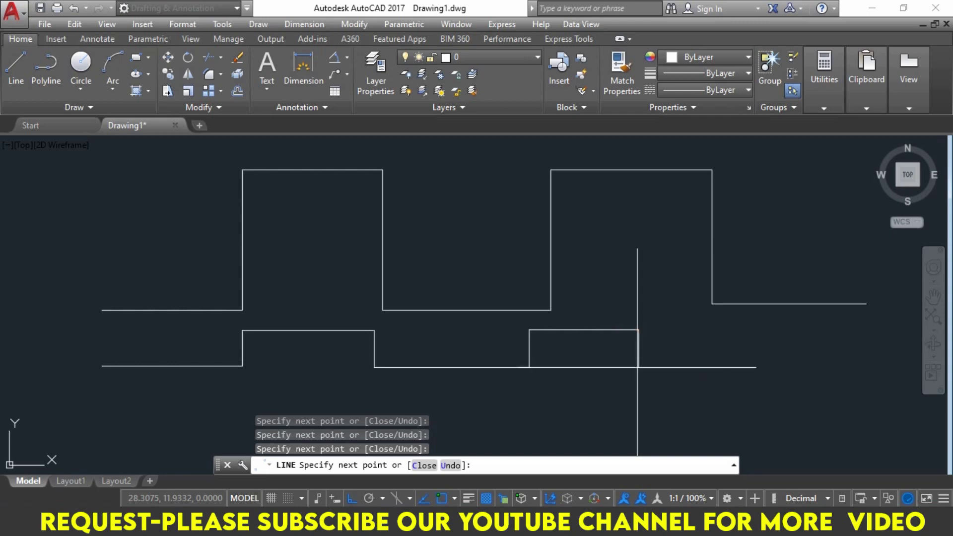
{"action": "left_click", "coordinate": [757, 367]}
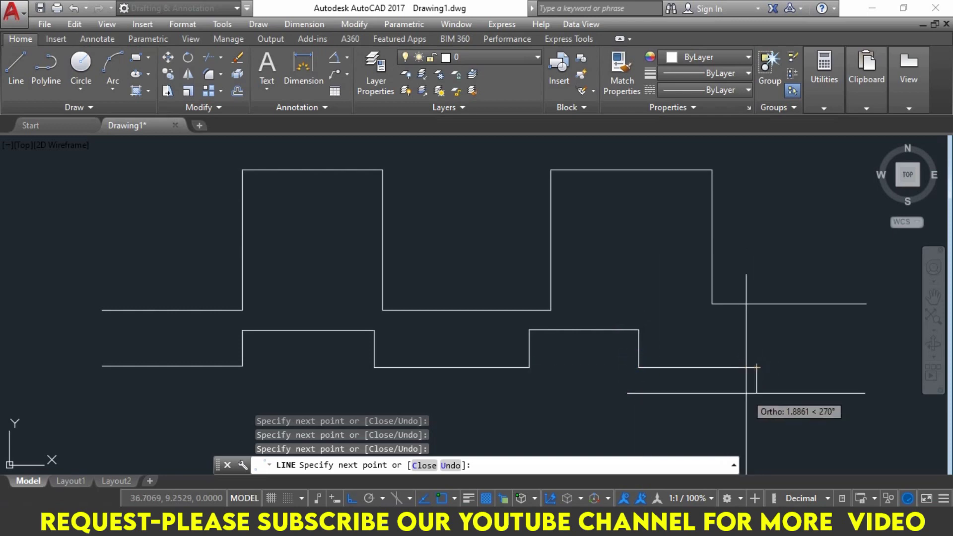
{"action": "key", "text": "Return"}
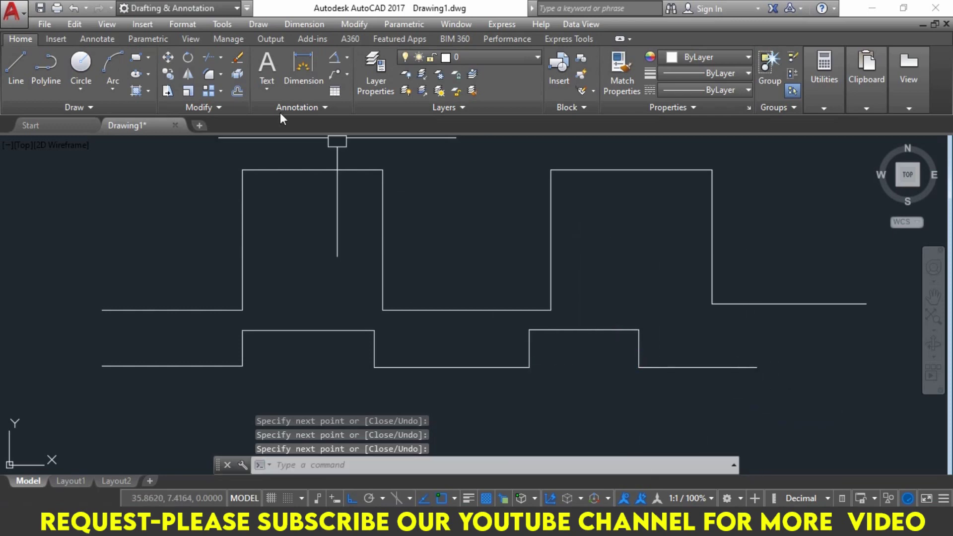
{"action": "left_click", "coordinate": [216, 79]}
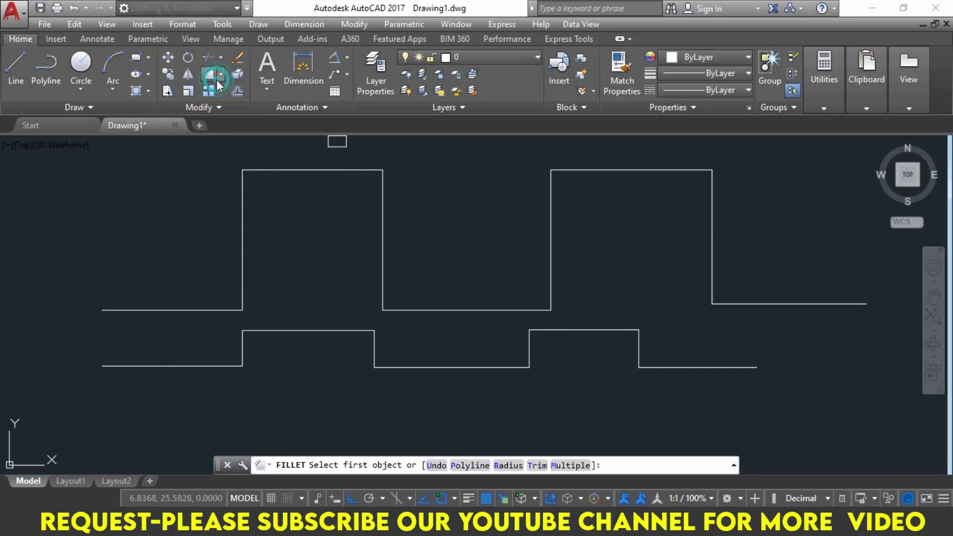
{"action": "left_click", "coordinate": [222, 76]}
{"action": "left_click", "coordinate": [251, 100]}
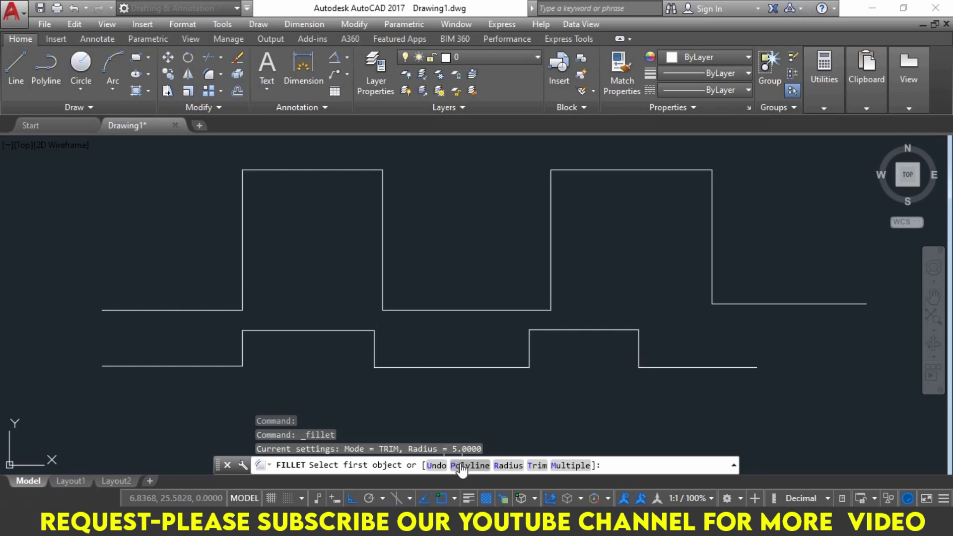
{"action": "key", "text": "Escape"}
{"action": "key", "text": "Escape"}
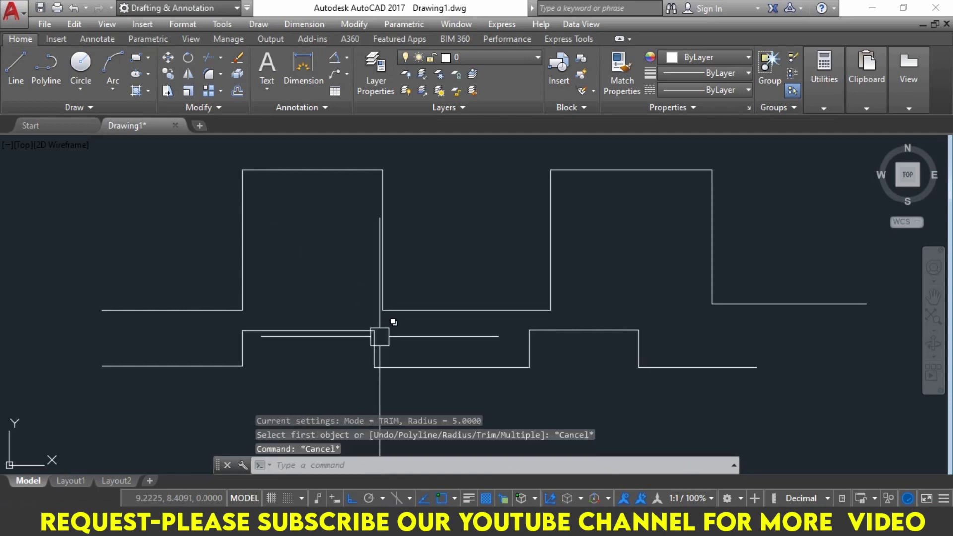
{"action": "key", "text": "Escape"}
{"action": "left_click", "coordinate": [383, 250]}
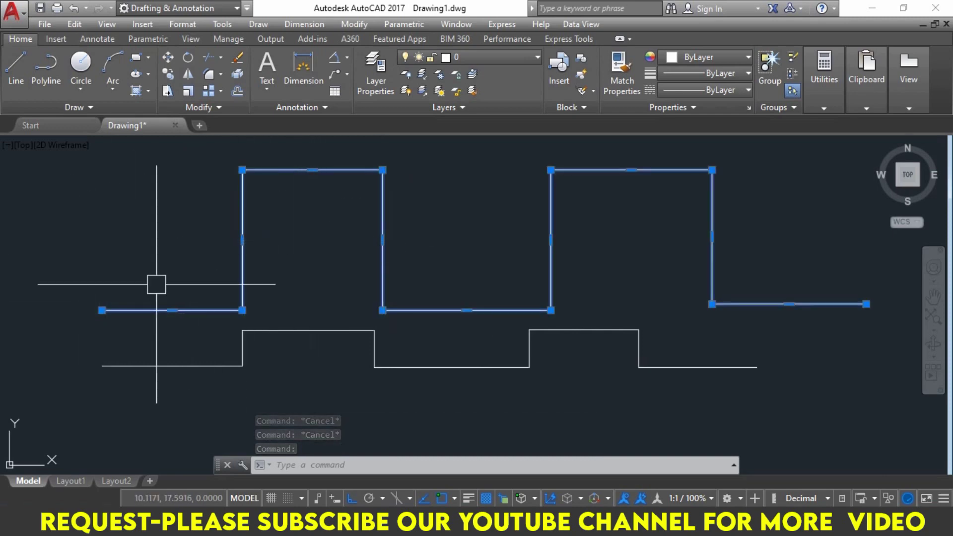
{"action": "key", "text": "Escape"}
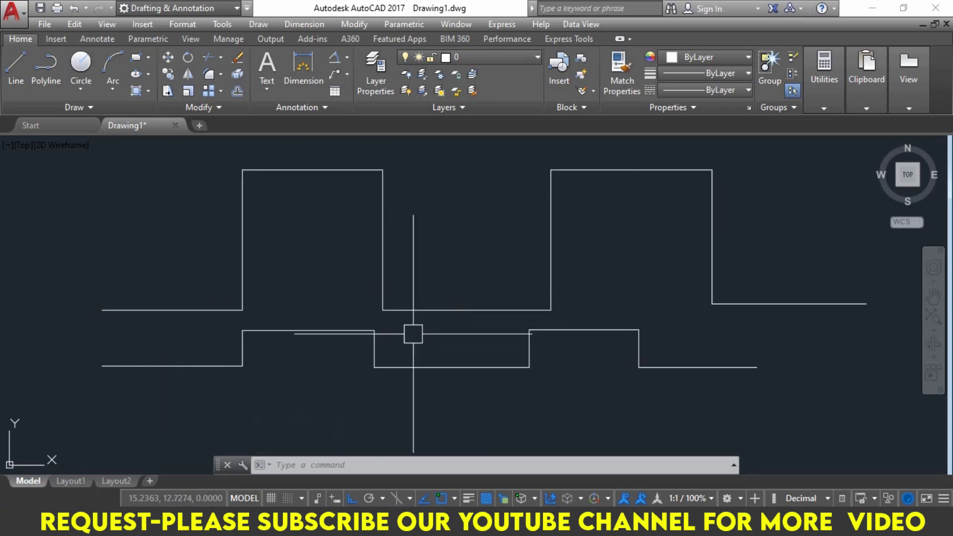
{"action": "left_click", "coordinate": [308, 332]}
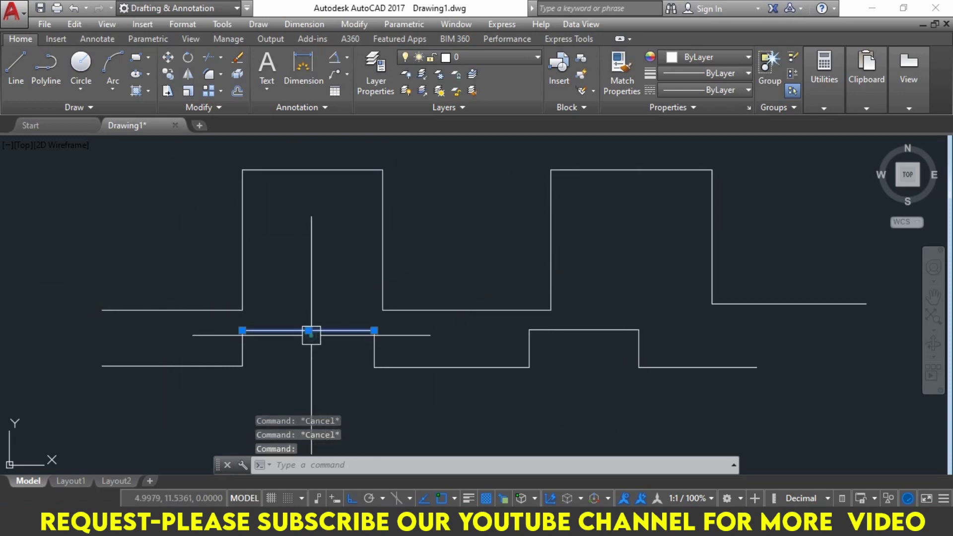
{"action": "left_click", "coordinate": [245, 344]}
{"action": "left_click", "coordinate": [188, 366]}
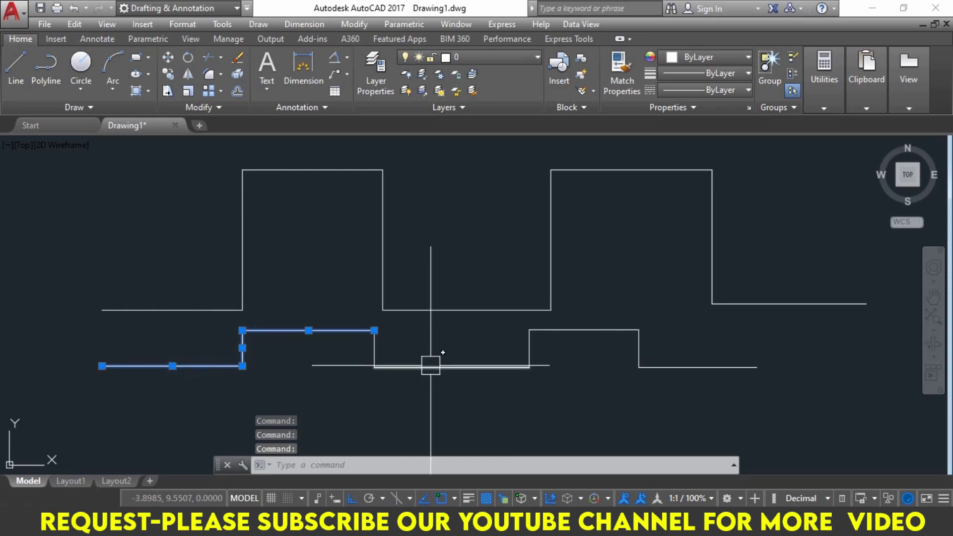
{"action": "key", "text": "Escape"}
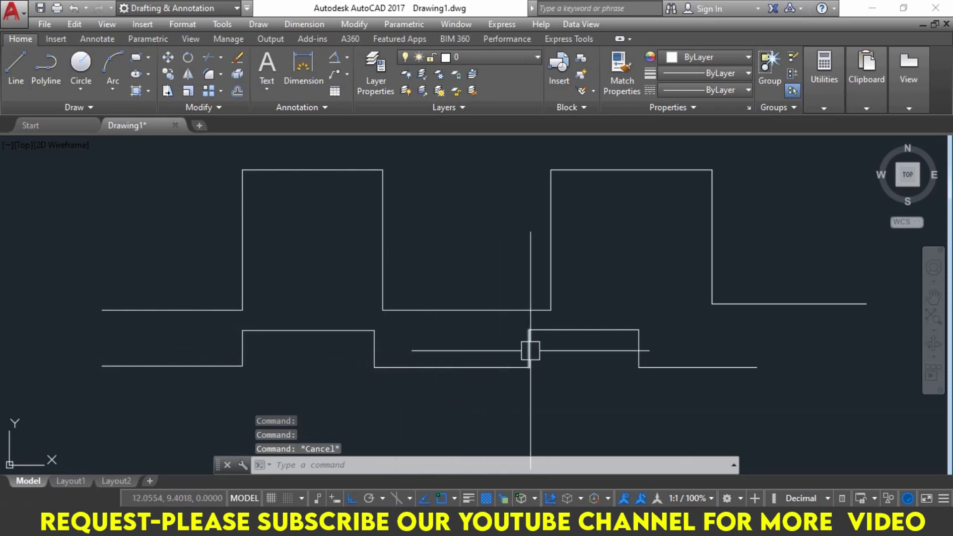
{"action": "left_click", "coordinate": [496, 370]}
{"action": "key", "text": "Escape"}
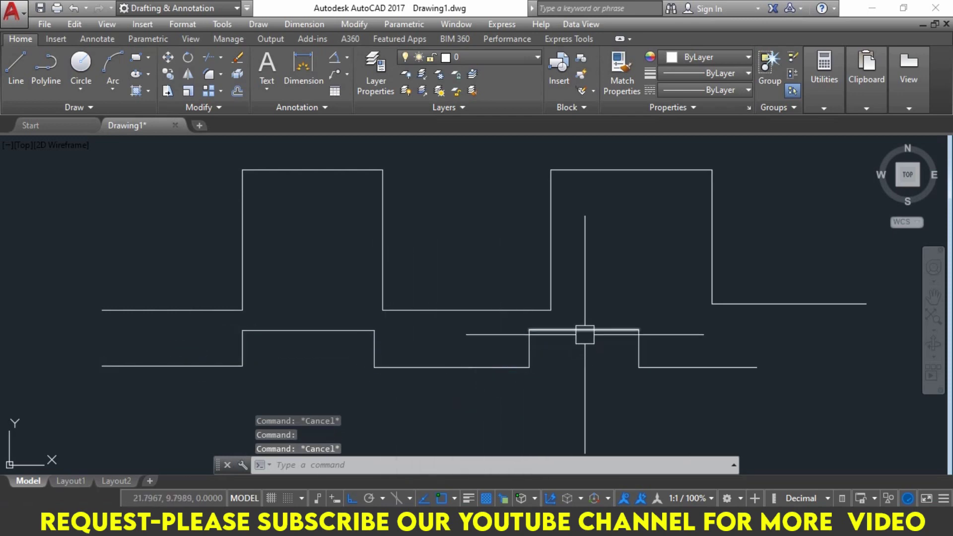
{"action": "left_click", "coordinate": [579, 330]}
{"action": "left_click", "coordinate": [639, 353]}
{"action": "left_click", "coordinate": [675, 368]}
{"action": "key", "text": "Escape"}
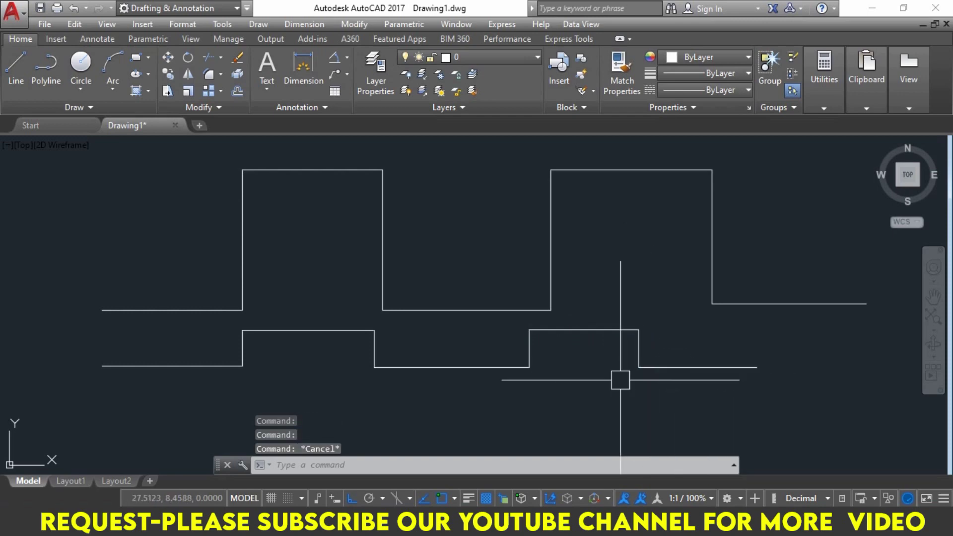
{"action": "key", "text": "Escape"}
{"action": "key", "text": "Escape"}
{"action": "left_click", "coordinate": [587, 241]}
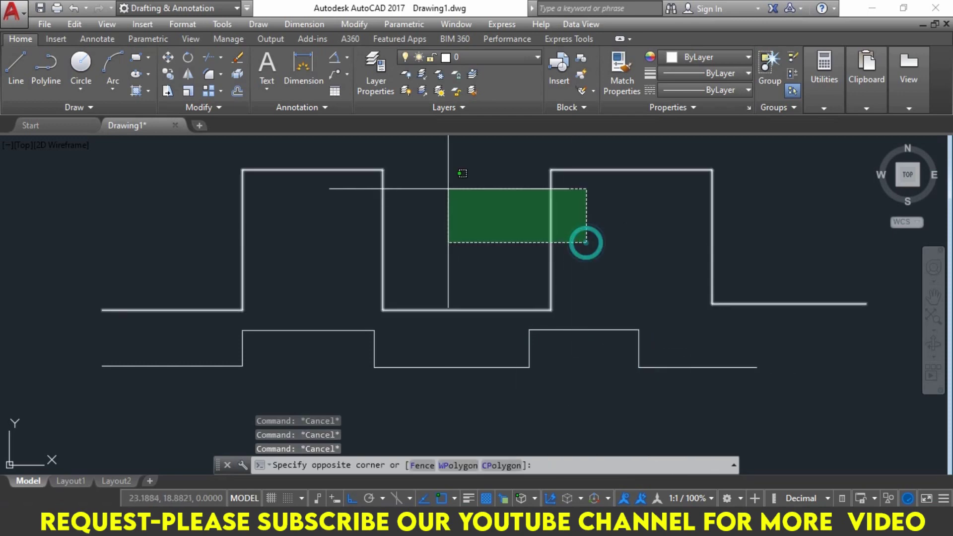
{"action": "left_click", "coordinate": [449, 189]}
{"action": "key", "text": "Escape"}
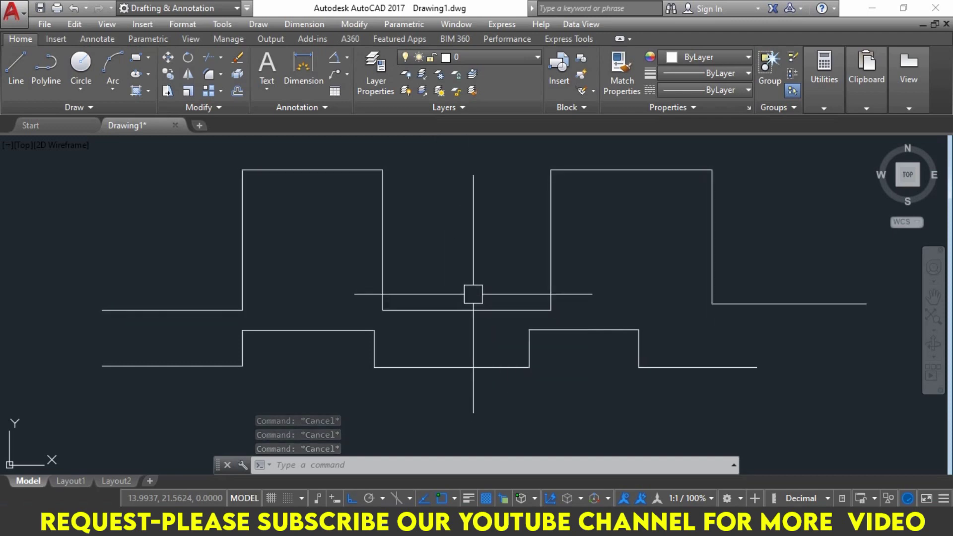
{"action": "type", "text": "F"}
Round all corners of the upper polyline at radius 5 with Fillet's Polyline option
{"action": "key", "text": "Return"}
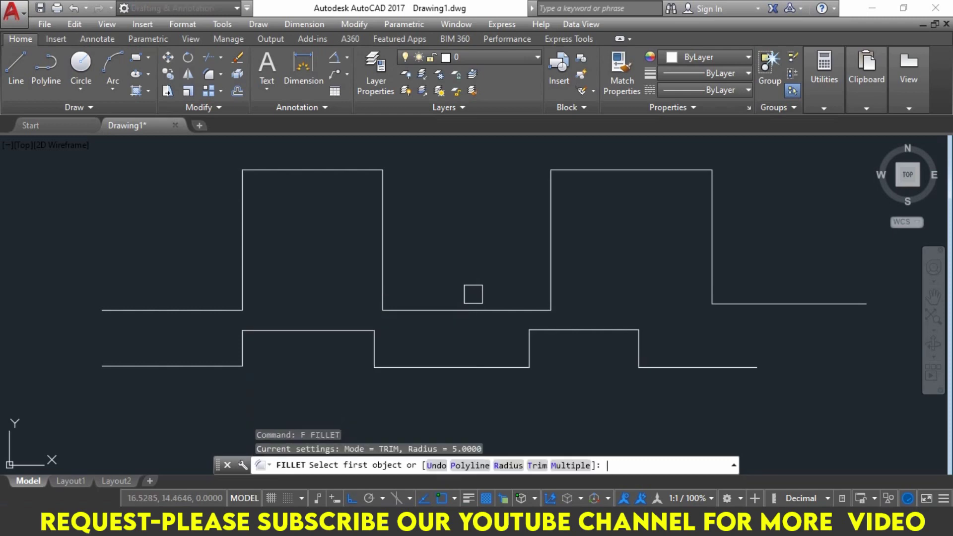
{"action": "left_click", "coordinate": [475, 467]}
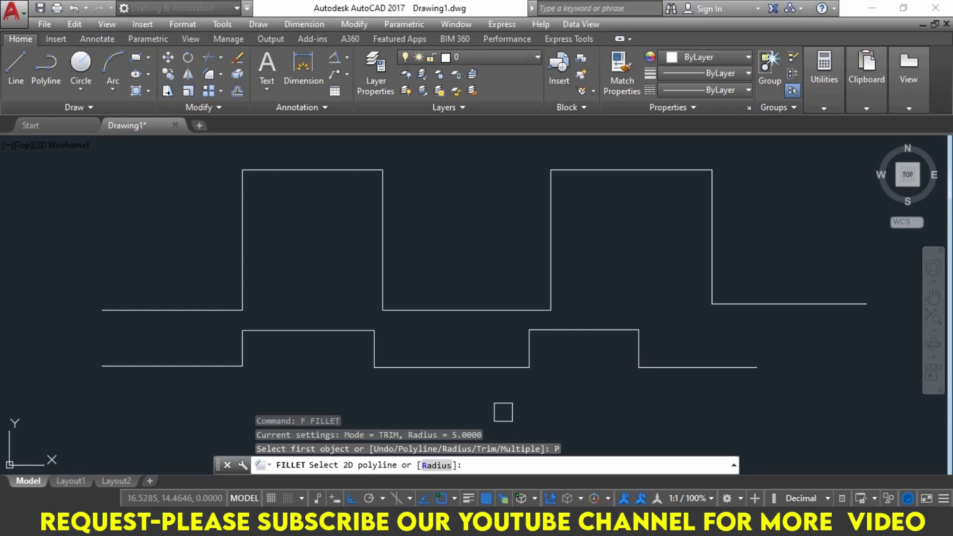
{"action": "type", "text": "5"}
{"action": "key", "text": "Return"}
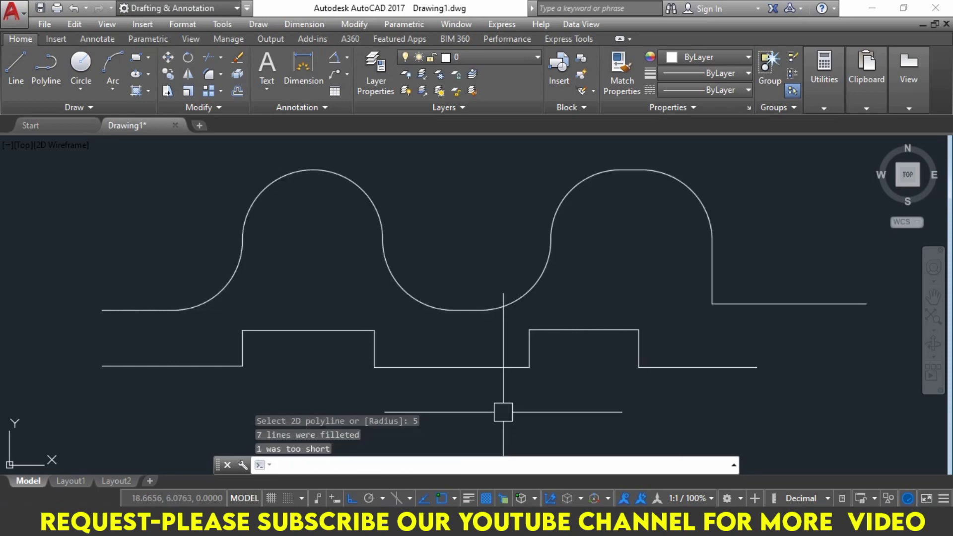
{"action": "key", "text": "Escape"}
{"action": "key", "text": "Escape"}
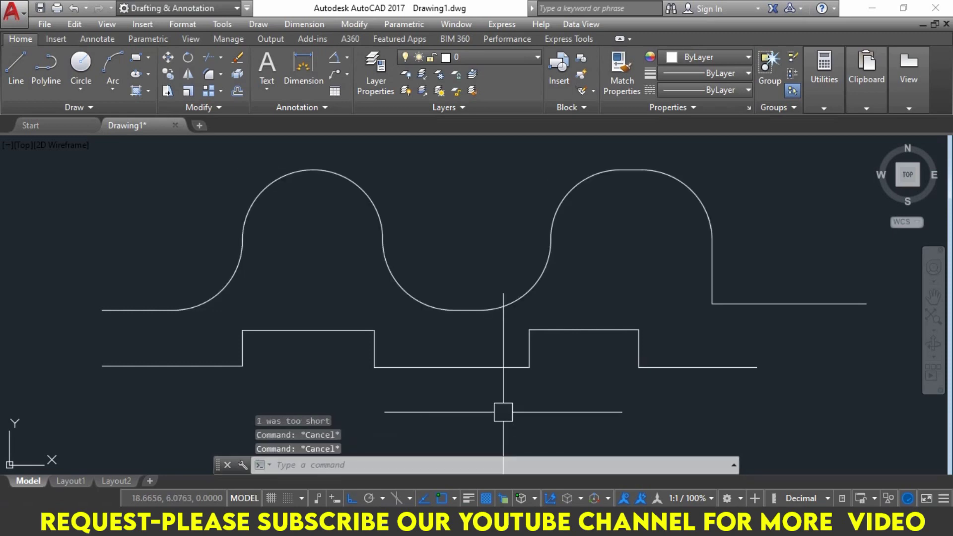
{"action": "left_click", "coordinate": [712, 293]}
{"action": "key", "text": "Escape"}
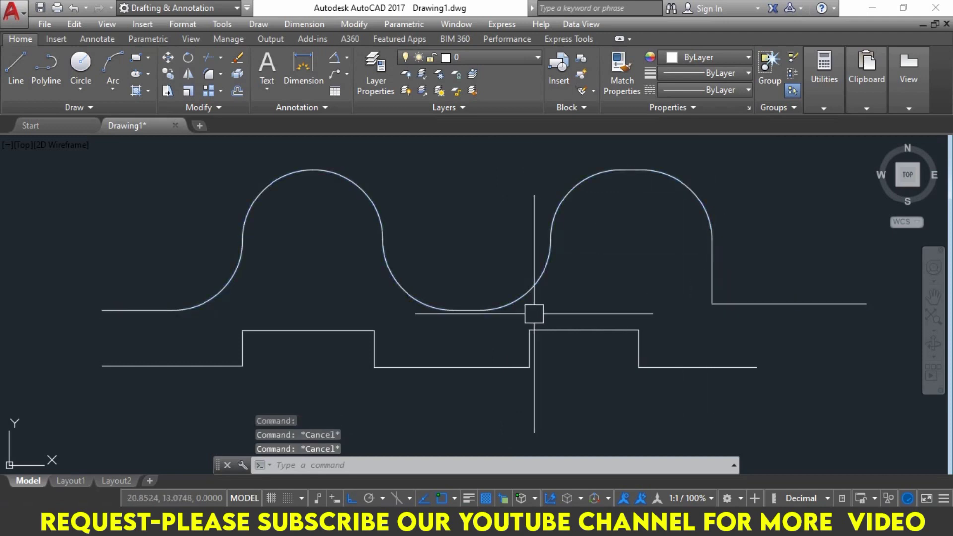
{"action": "key", "text": "ctrl+z"}
{"action": "key", "text": "Escape"}
{"action": "key", "text": "Escape"}
{"action": "key", "text": "Escape"}
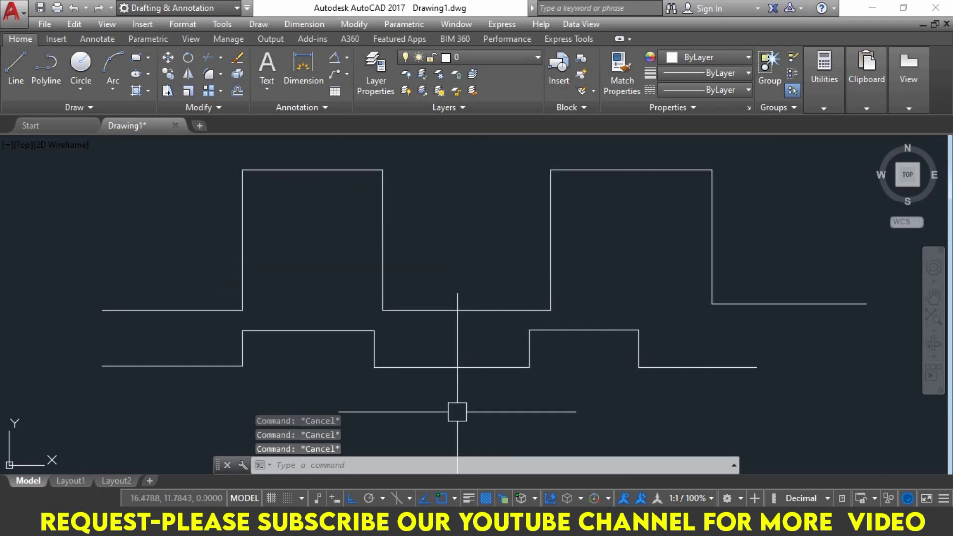
{"action": "type", "text": "f"}
{"action": "key", "text": "Return"}
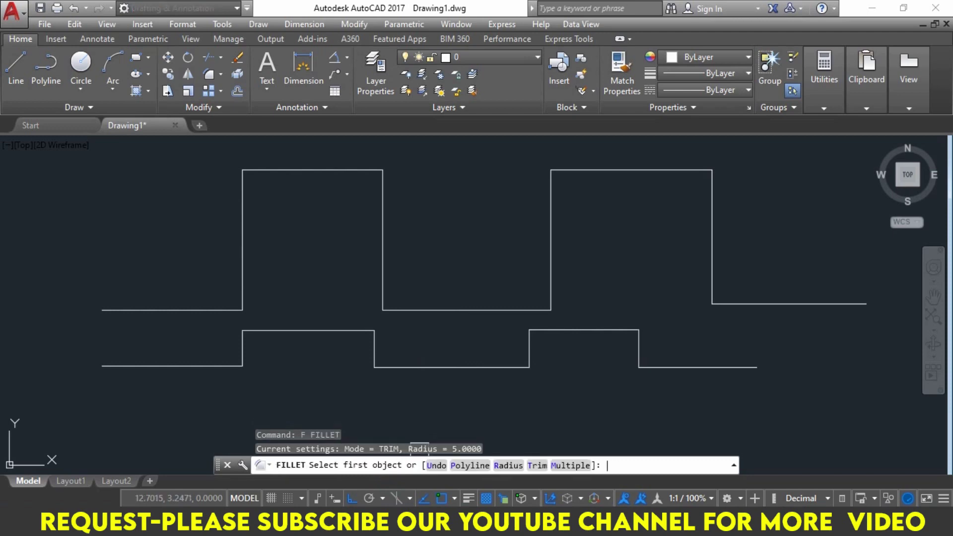
{"action": "left_click", "coordinate": [467, 465]}
{"action": "type", "text": "5"}
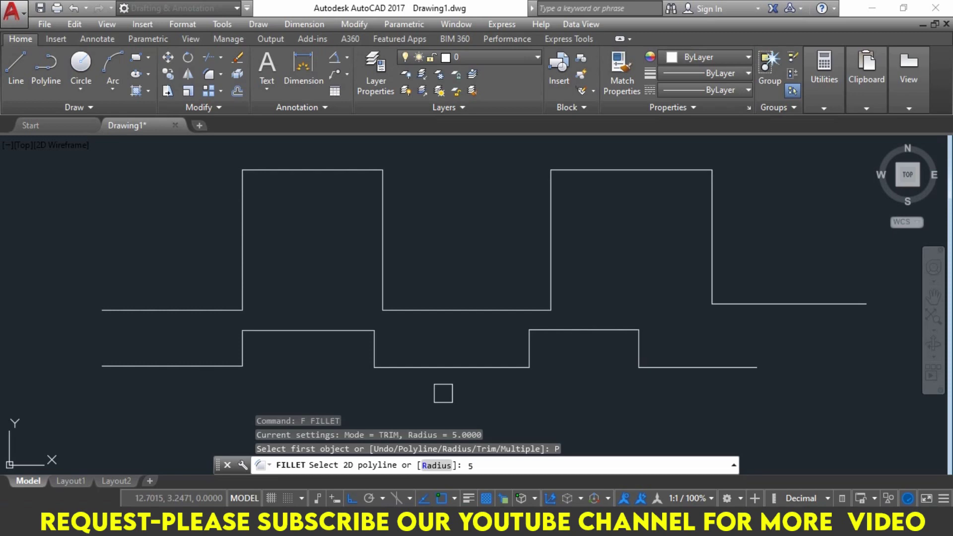
{"action": "key", "text": "Return"}
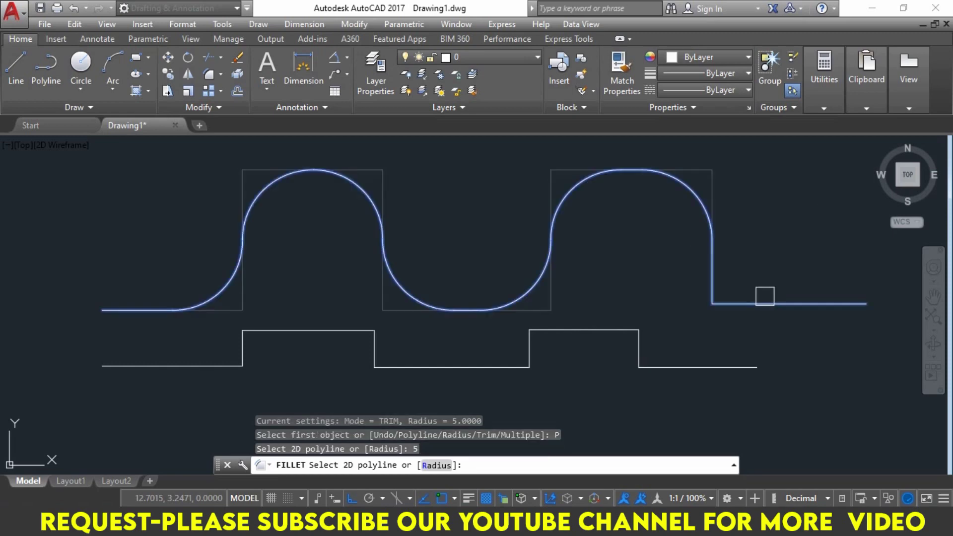
{"action": "left_click", "coordinate": [555, 254]}
{"action": "middle_click_drag", "start_coordinate": [489, 276], "coordinate": [449, 276]}
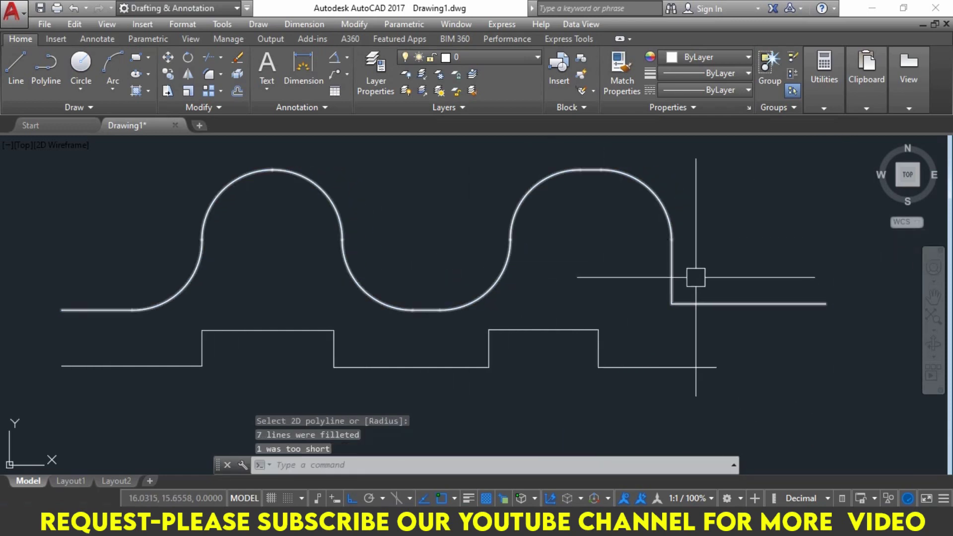
{"action": "middle_click_drag", "start_coordinate": [594, 311], "coordinate": [626, 306]}
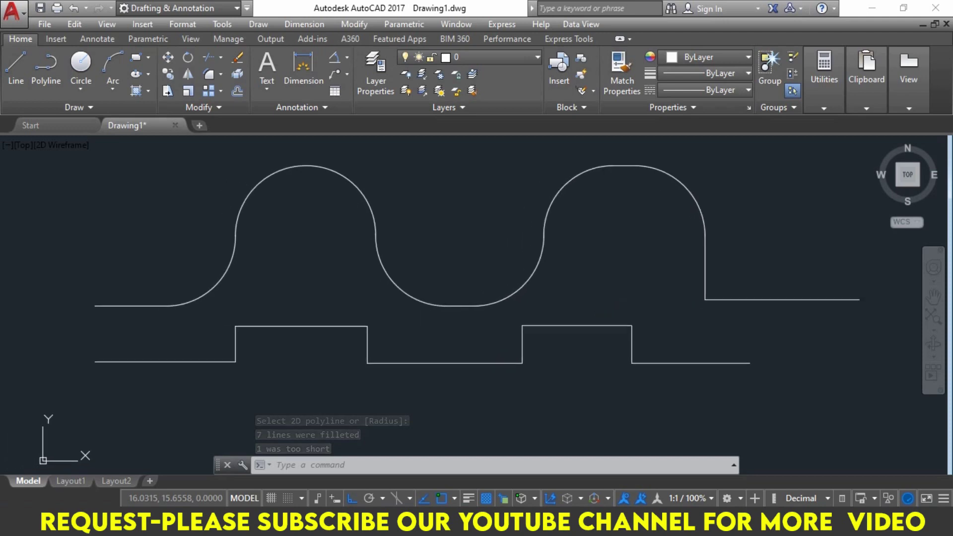
{"action": "key", "text": "Escape"}
{"action": "key", "text": "Escape"}
{"action": "key", "text": "Escape"}
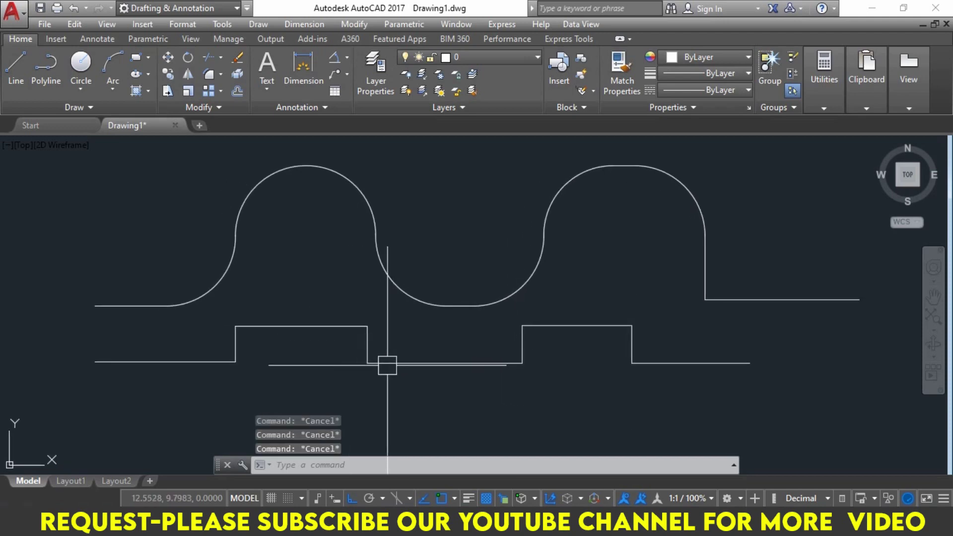
{"action": "type", "text": "f"}
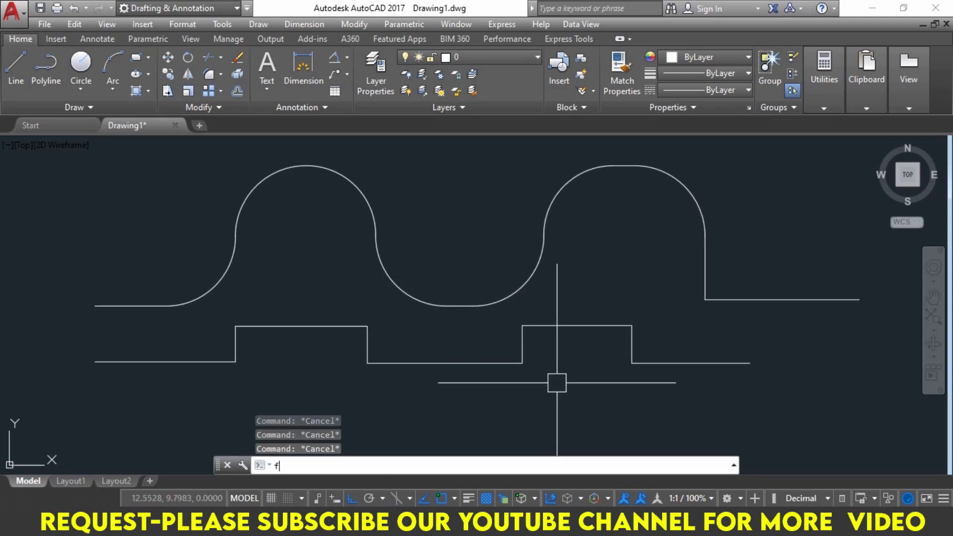
{"action": "key", "text": "Return"}
{"action": "key", "text": "Return"}
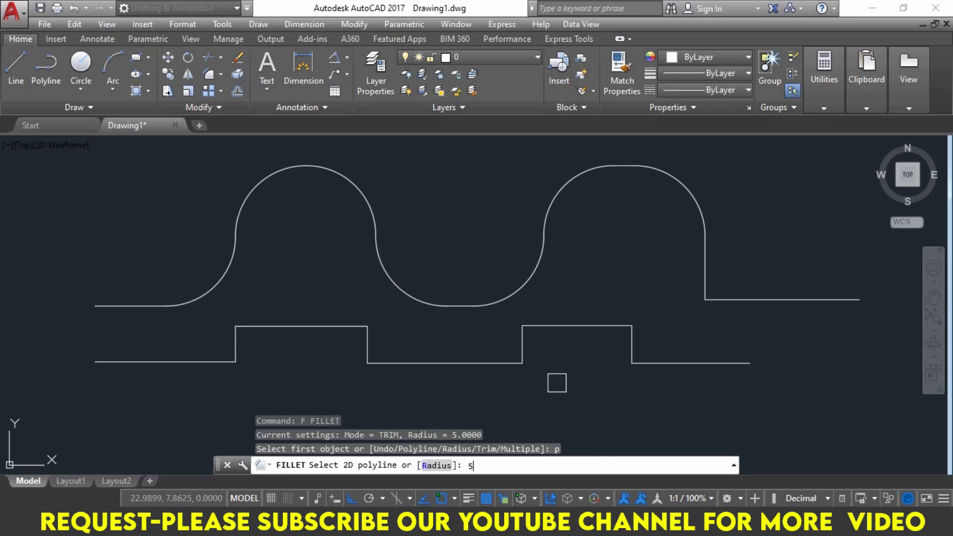
{"action": "key", "text": "Return"}
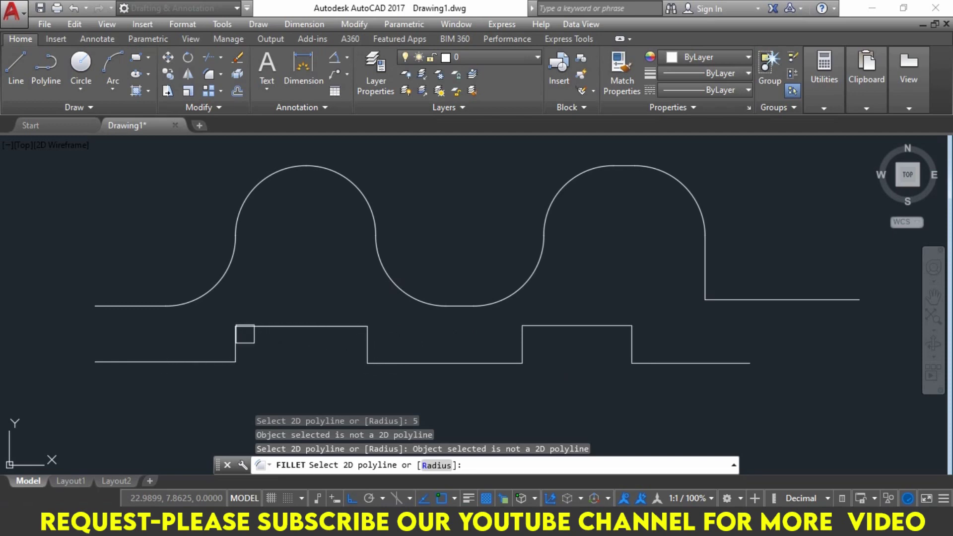
{"action": "key", "text": "Escape"}
{"action": "key", "text": "Escape"}
{"action": "key", "text": "Escape"}
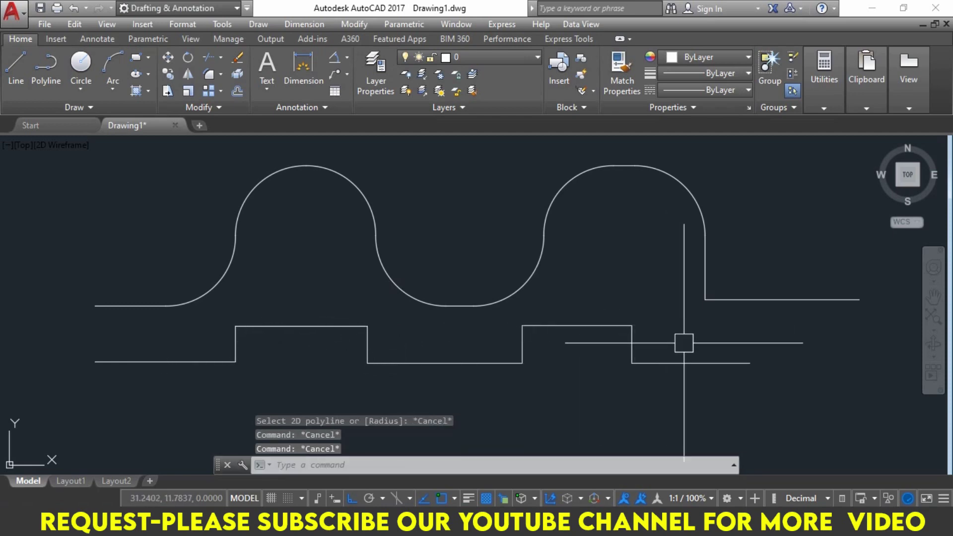
{"action": "key", "text": "Escape"}
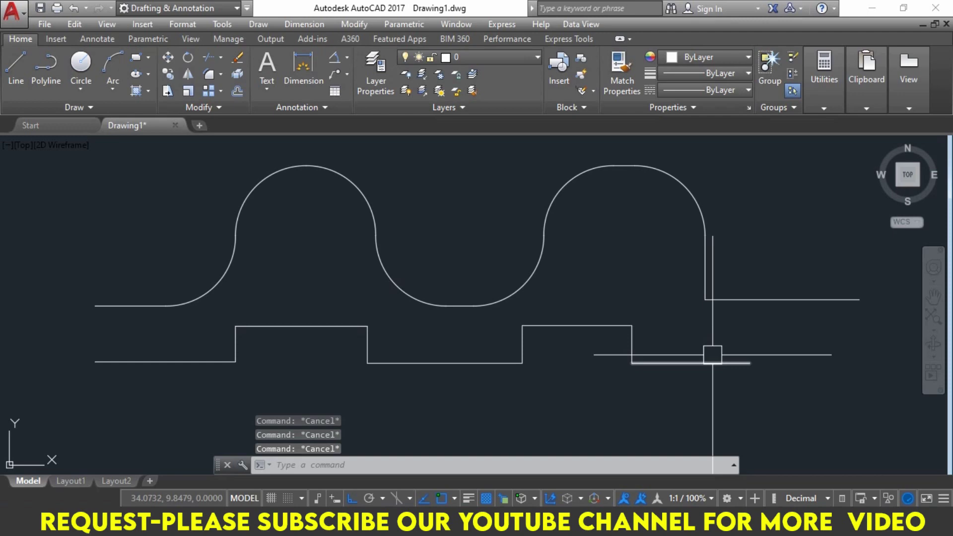
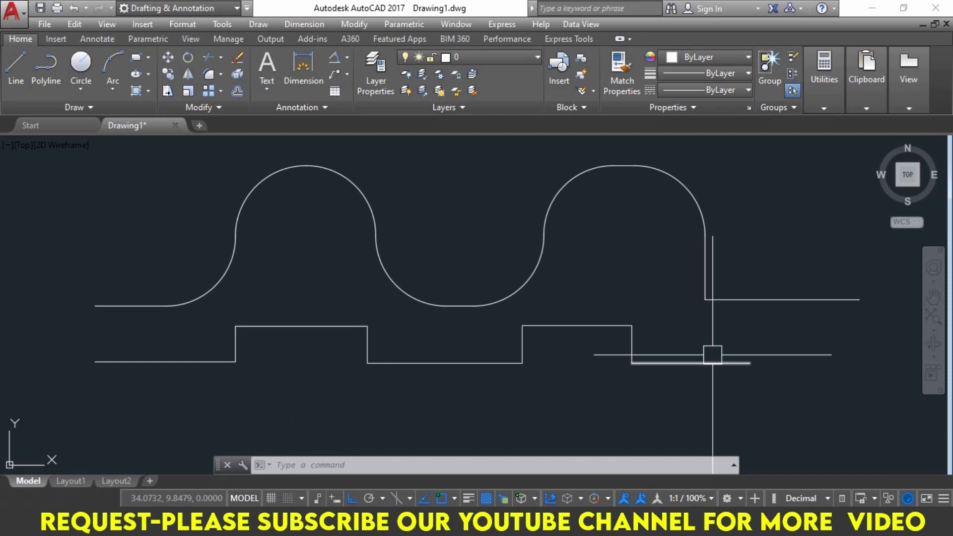
Select all 10 objects with Ctrl+A and erase them using E
{"action": "key", "text": "ctrl+a"}
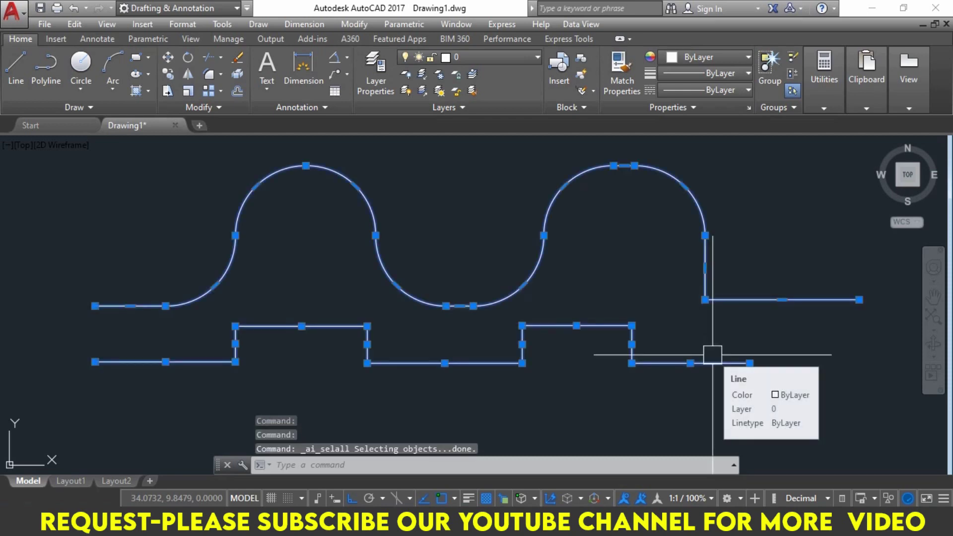
{"action": "type", "text": "e"}
{"action": "key", "text": "Return"}
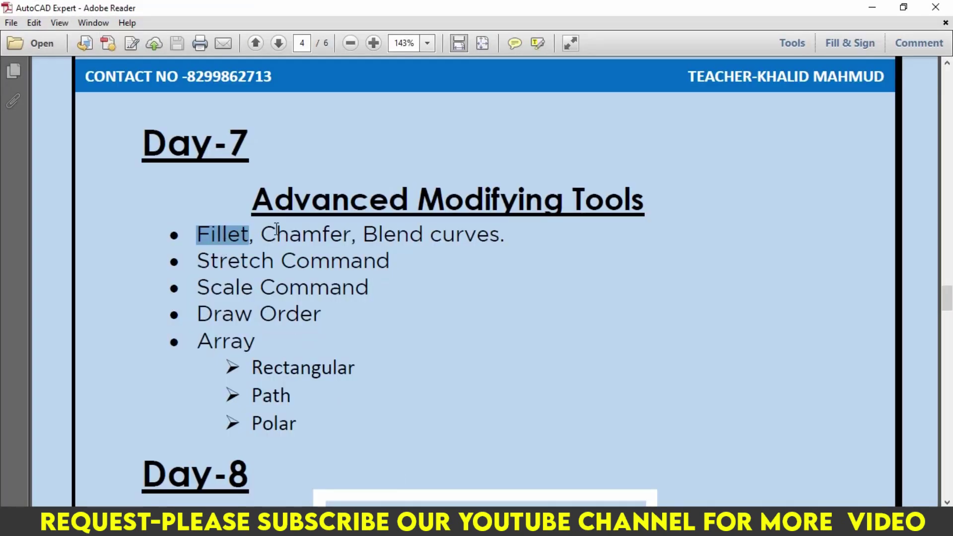
Highlight 'Chamfer' in the Day-7 PDF topic list, then return to AutoCAD
{"action": "left_click_drag", "start_coordinate": [258, 234], "coordinate": [332, 230]}
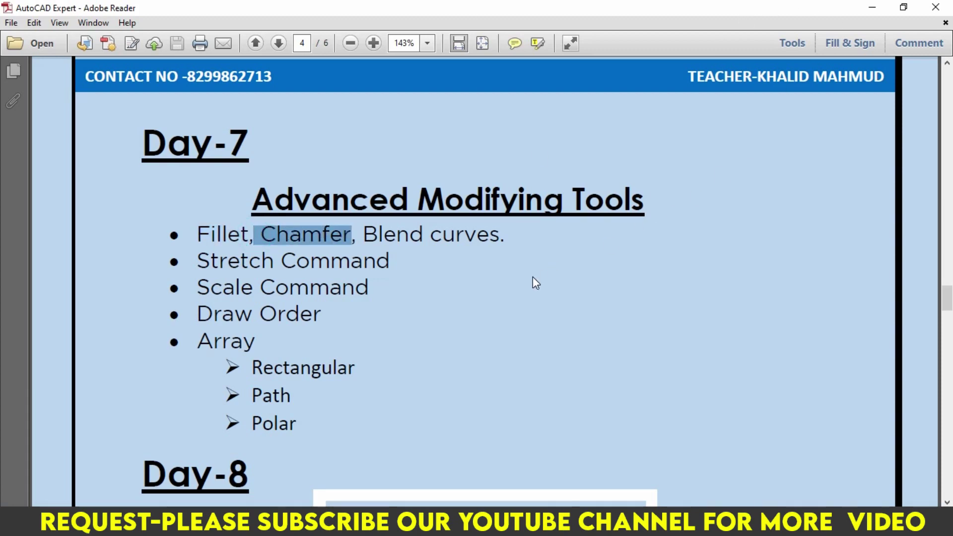
{"action": "left_click", "coordinate": [360, 447]}
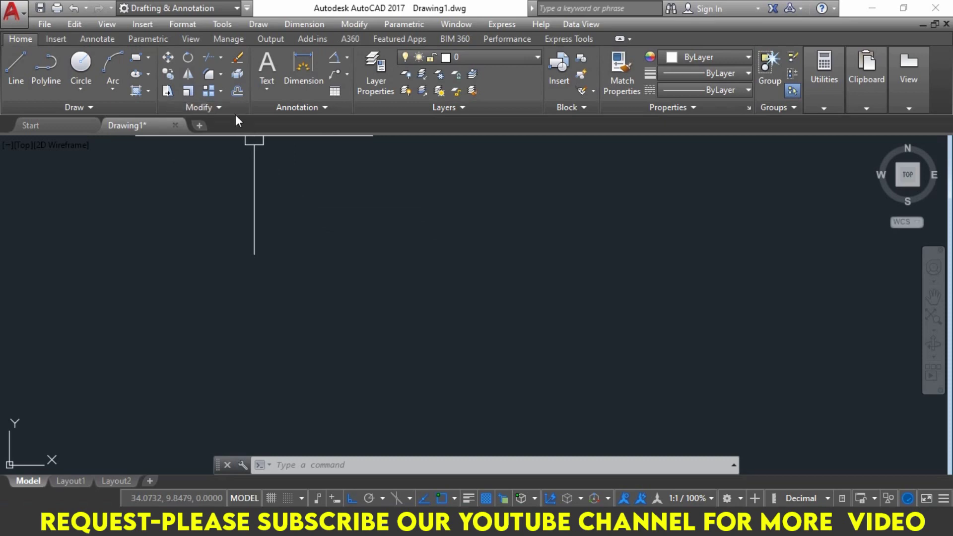
{"action": "left_click", "coordinate": [221, 75]}
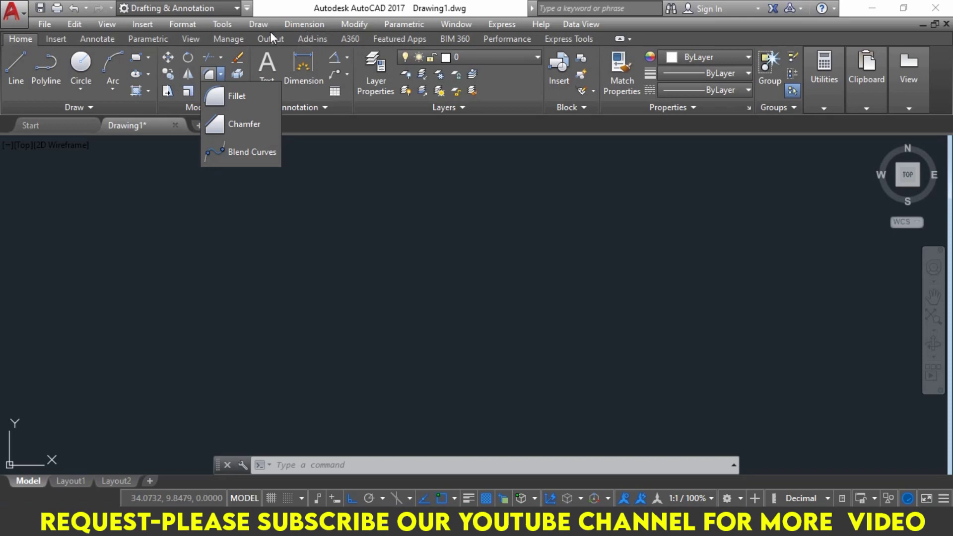
{"action": "left_click", "coordinate": [362, 27]}
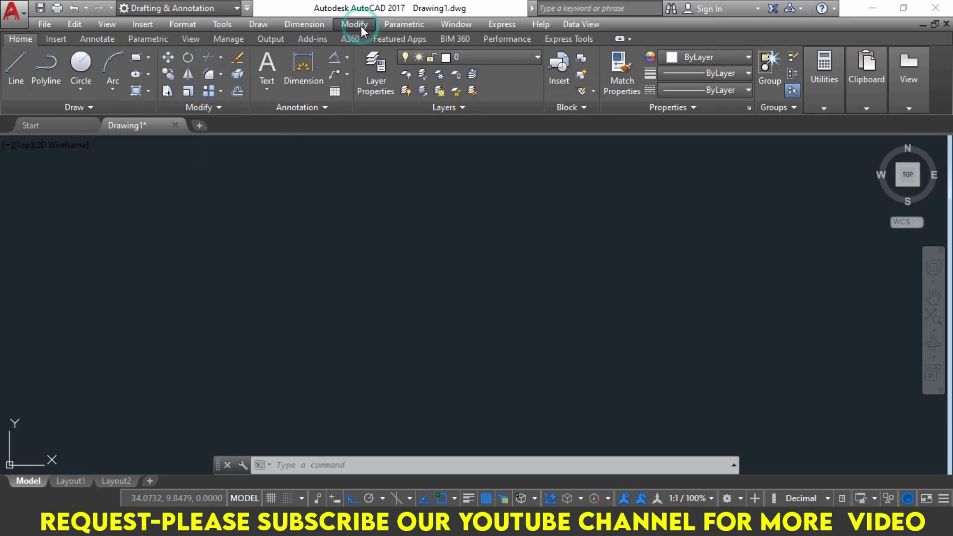
{"action": "left_click", "coordinate": [357, 25]}
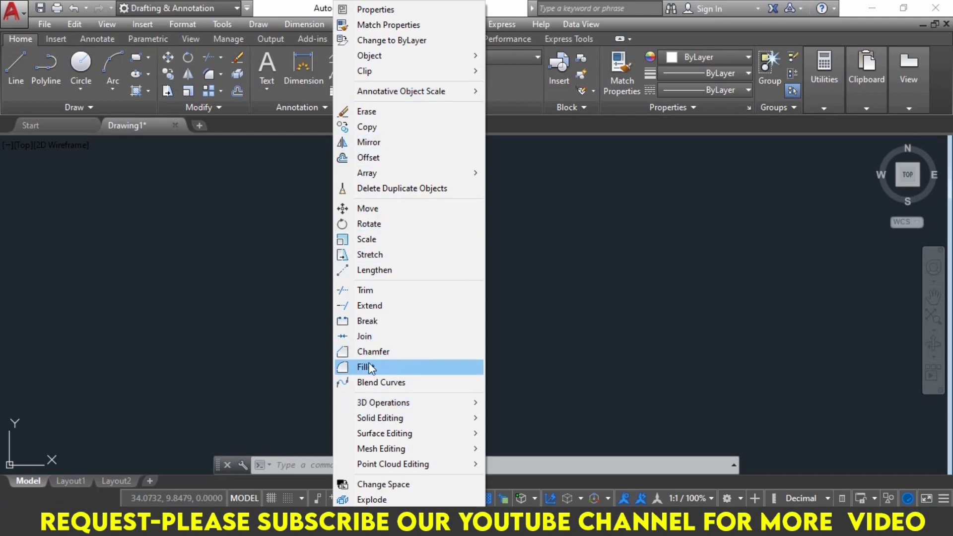
{"action": "left_click", "coordinate": [567, 234]}
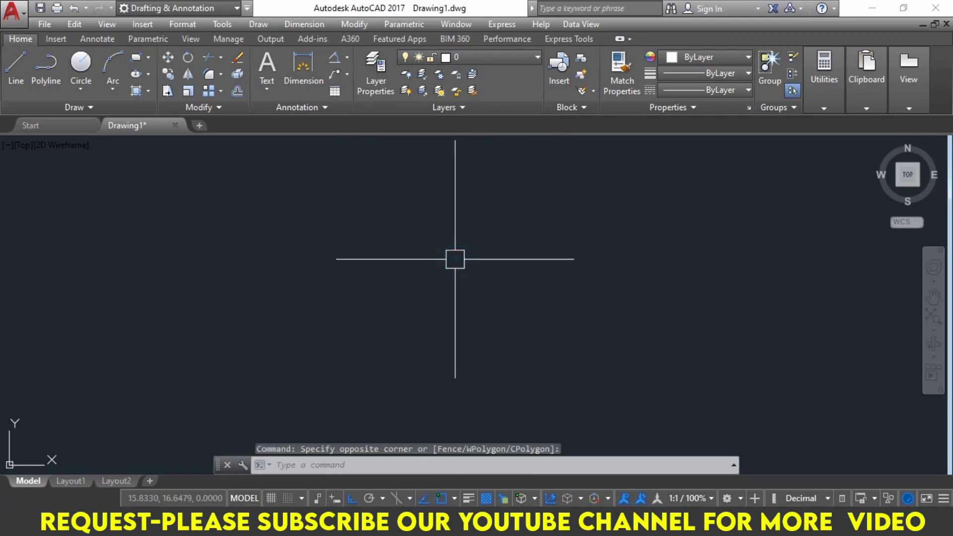
Draw a 10 by 10 square with RECTANG's Dimensions option and dynamic input on
{"action": "type", "text": "re"}
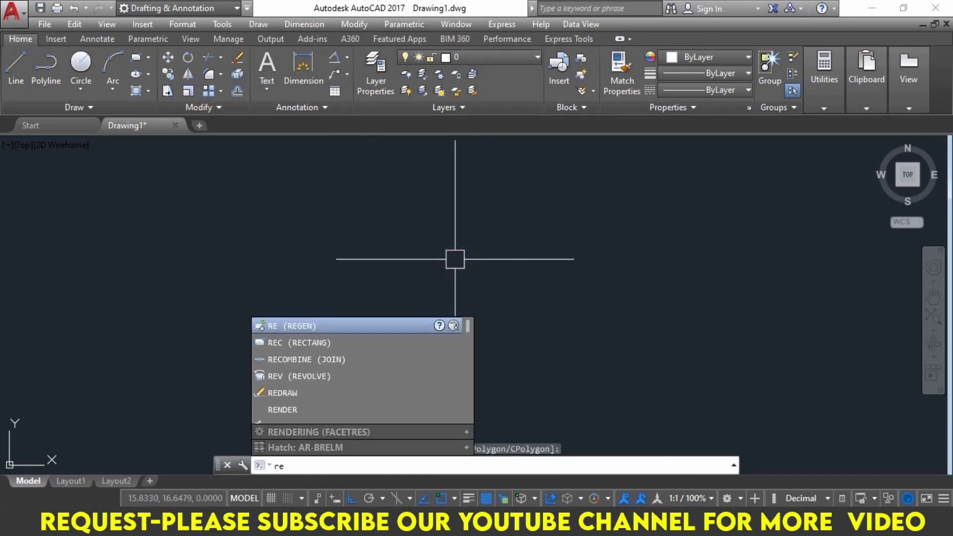
{"action": "key", "text": "Return"}
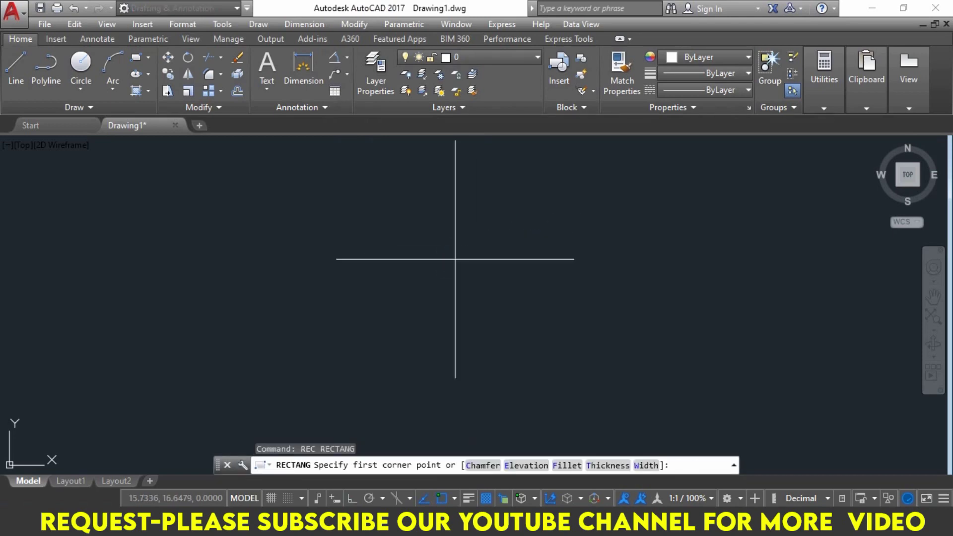
{"action": "left_click", "coordinate": [334, 499]}
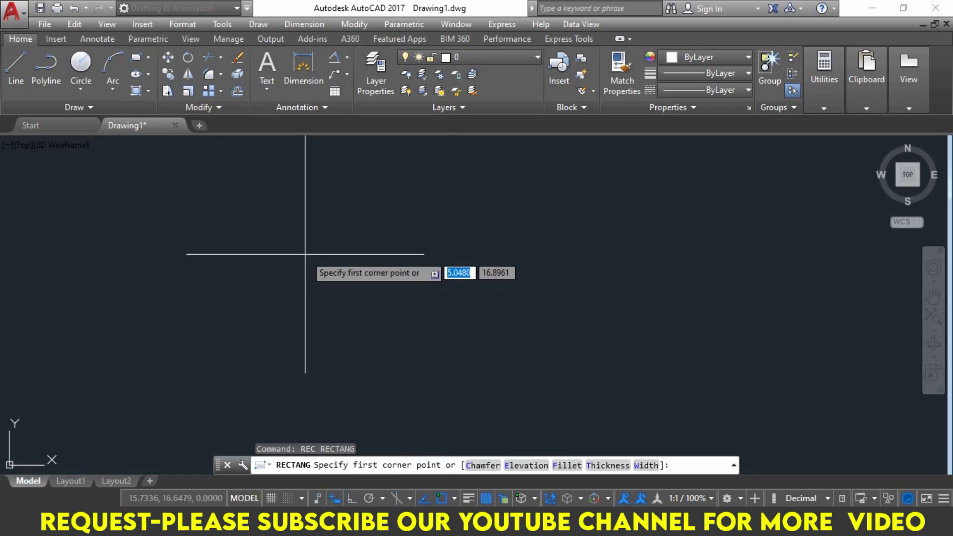
{"action": "left_click", "coordinate": [272, 209]}
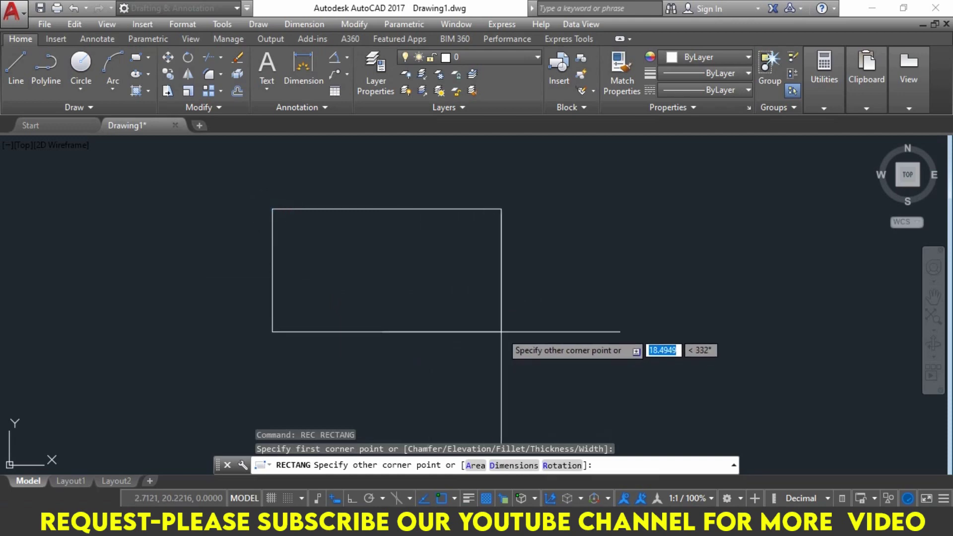
{"action": "type", "text": "d"}
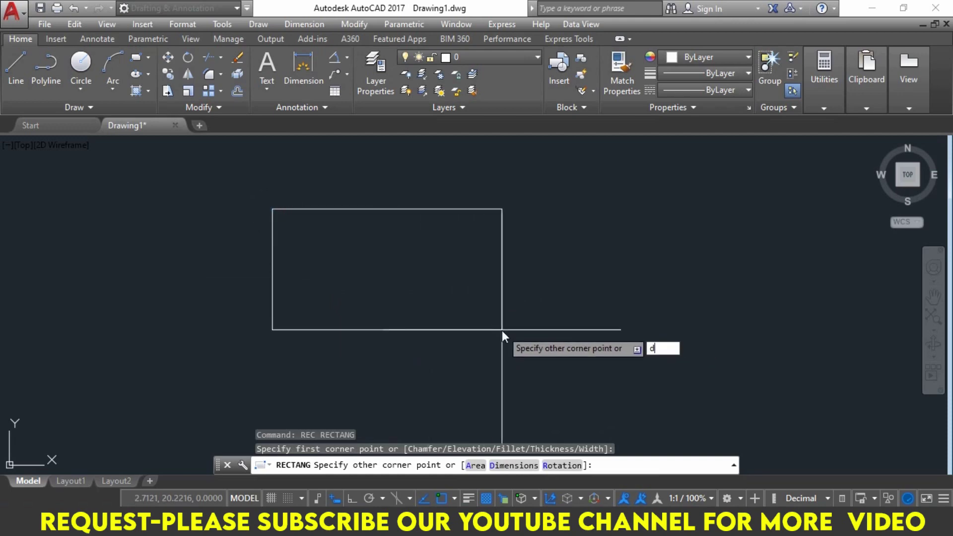
{"action": "key", "text": "Return"}
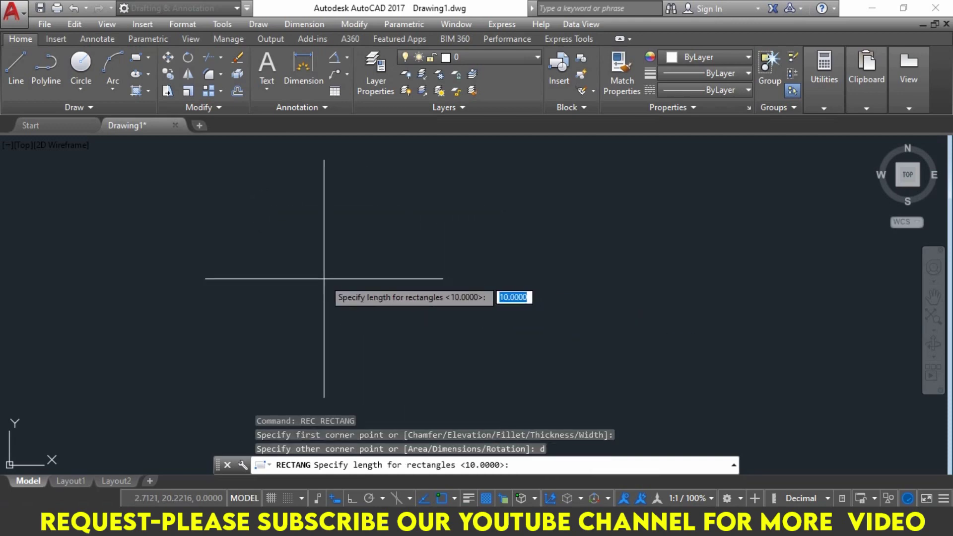
{"action": "type", "text": "10"}
{"action": "key", "text": "Return"}
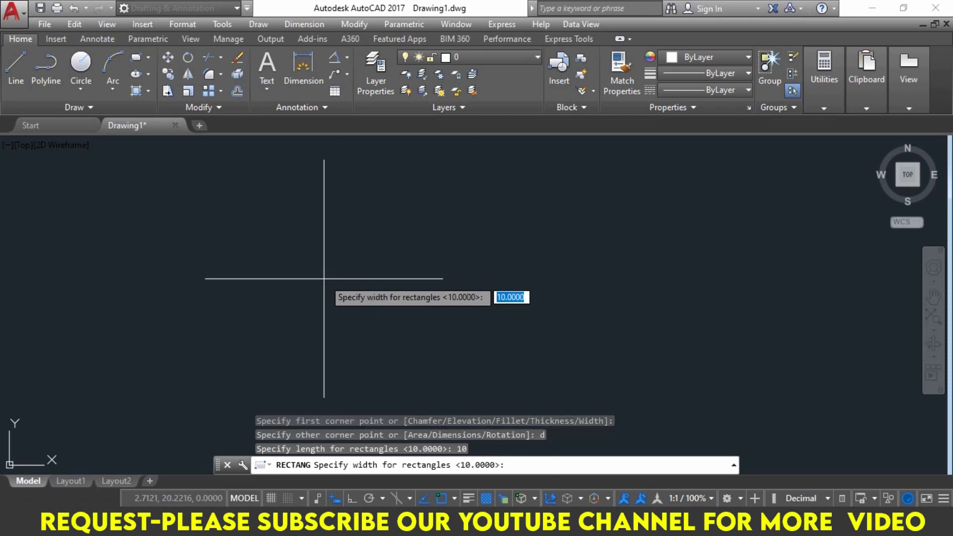
{"action": "type", "text": "10"}
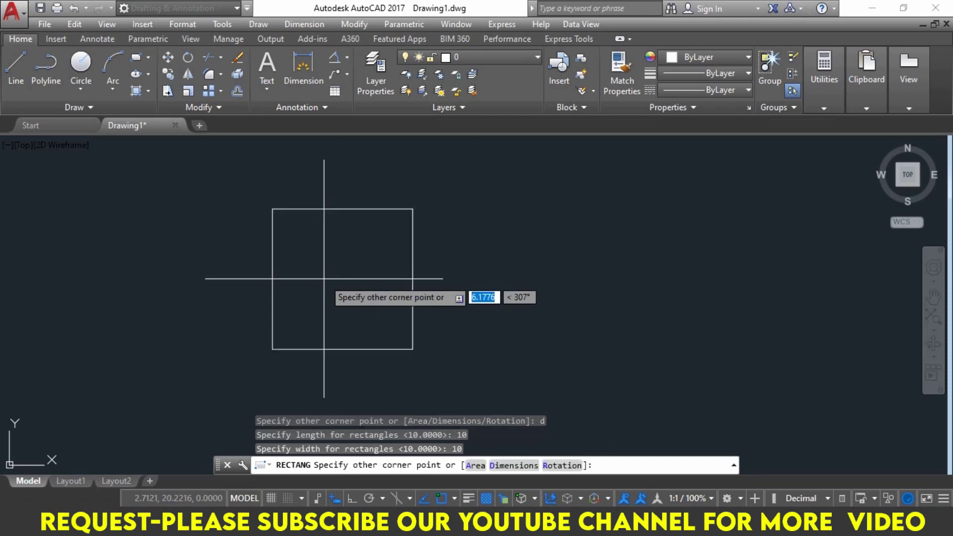
{"action": "left_click", "coordinate": [325, 278]}
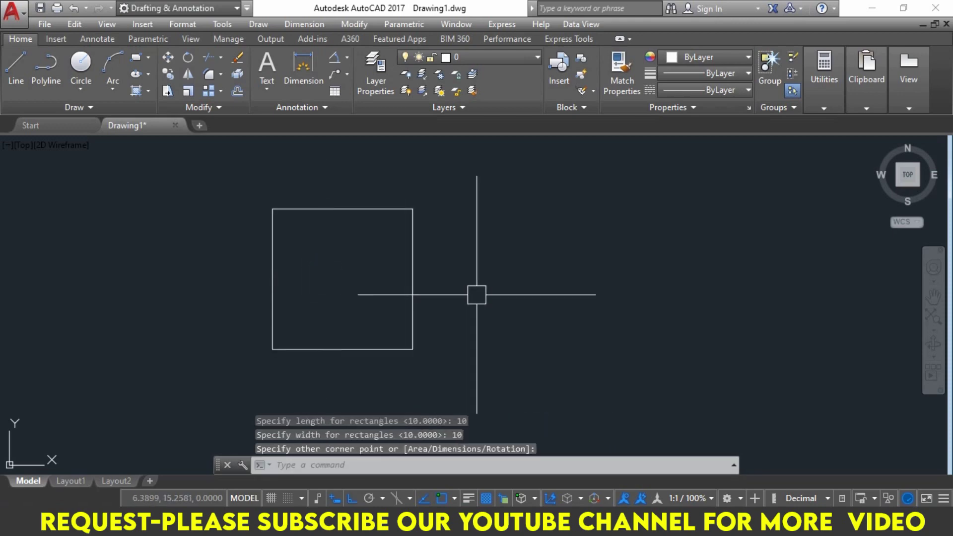
Draw a 10 by 20 rectangle just right of the square
{"action": "middle_click_drag", "start_coordinate": [495, 300], "coordinate": [308, 300]}
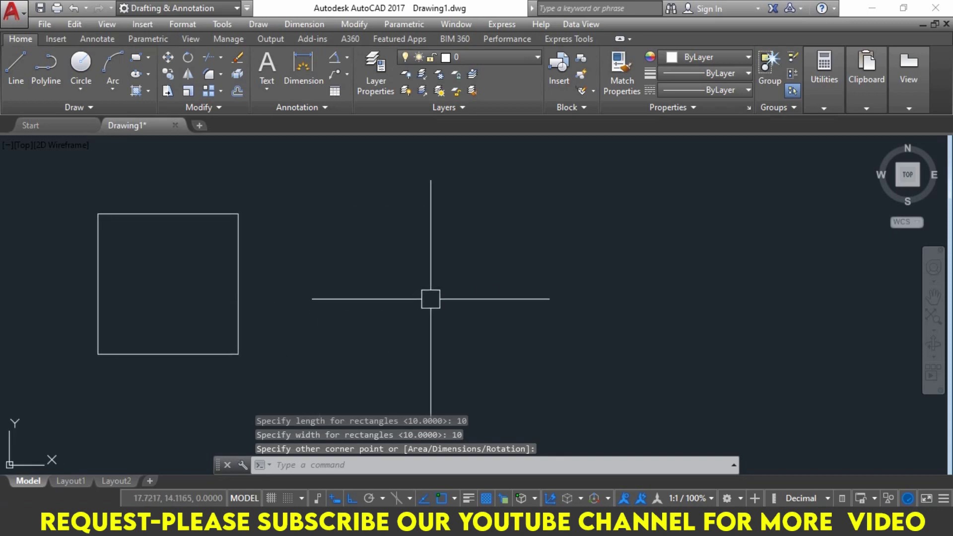
{"action": "type", "text": "rec"}
{"action": "key", "text": "Return"}
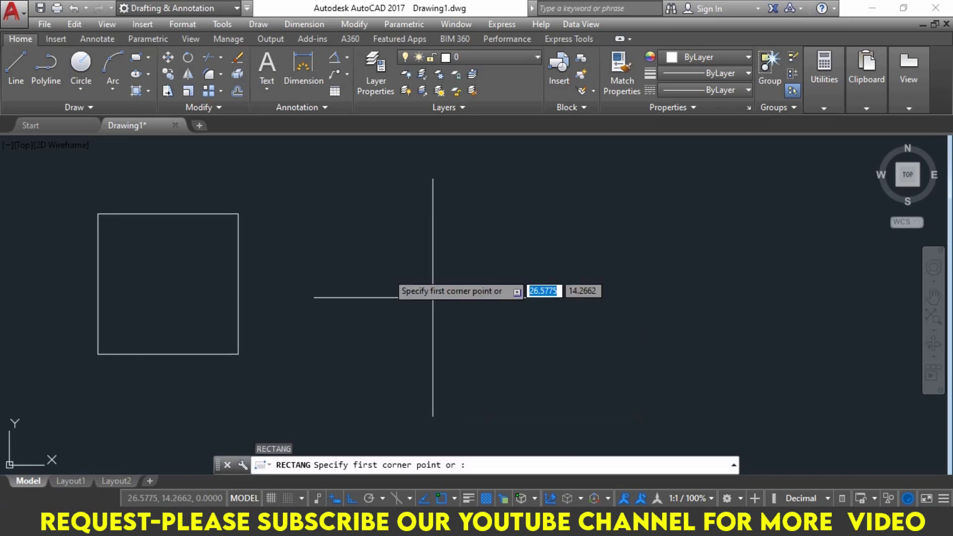
{"action": "left_click", "coordinate": [329, 210]}
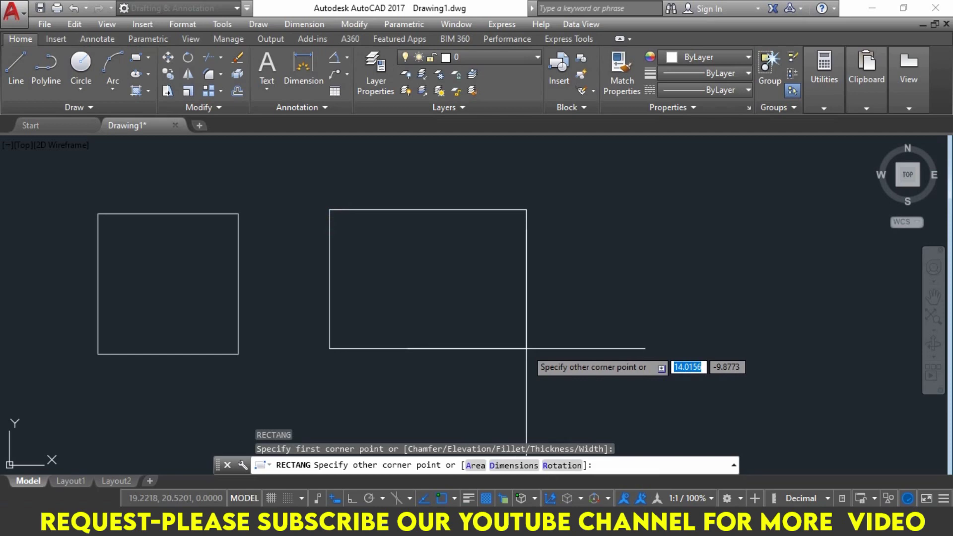
{"action": "type", "text": "d"}
{"action": "key", "text": "Return"}
{"action": "type", "text": "10"}
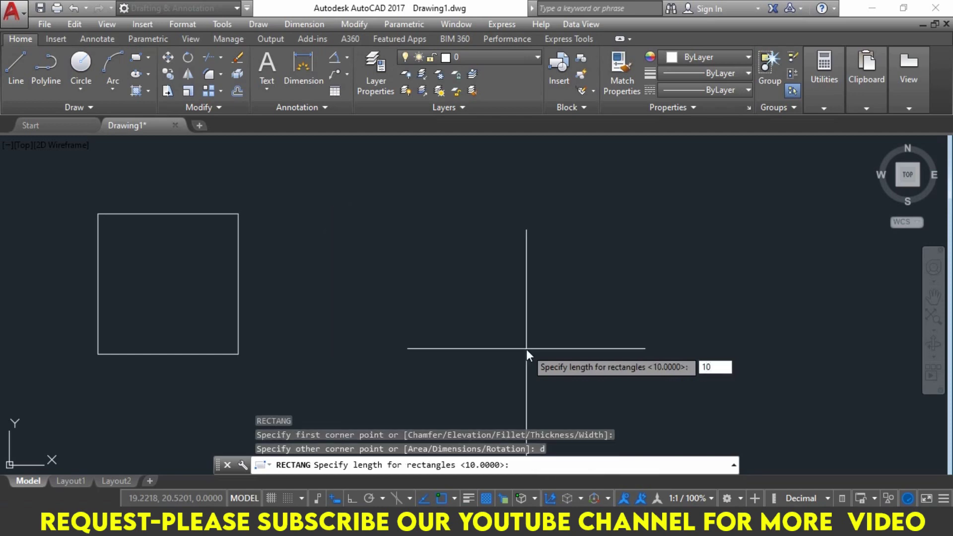
{"action": "key", "text": "Return"}
{"action": "type", "text": "20"}
{"action": "key", "text": "Return"}
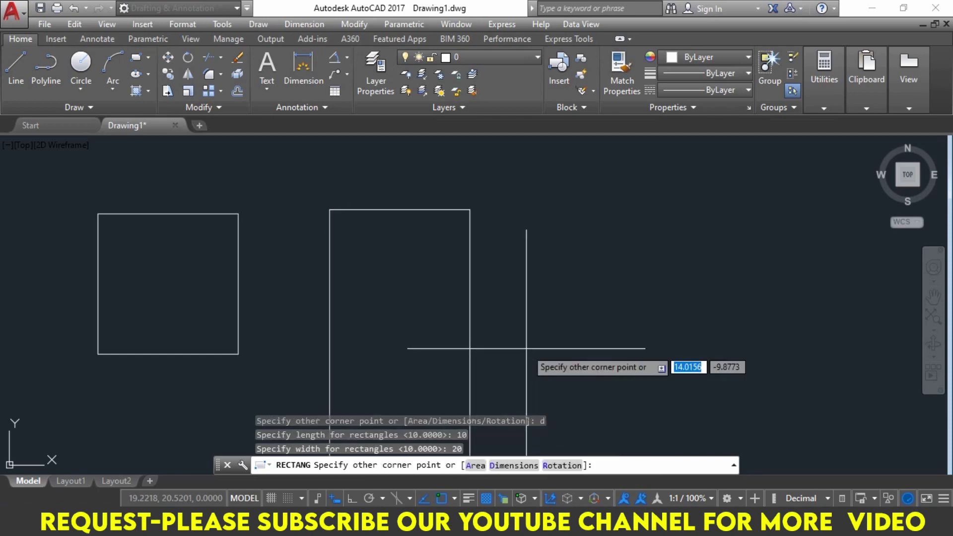
{"action": "scroll", "coordinate": [495, 147], "scroll_direction": "down", "scroll_amount": 2}
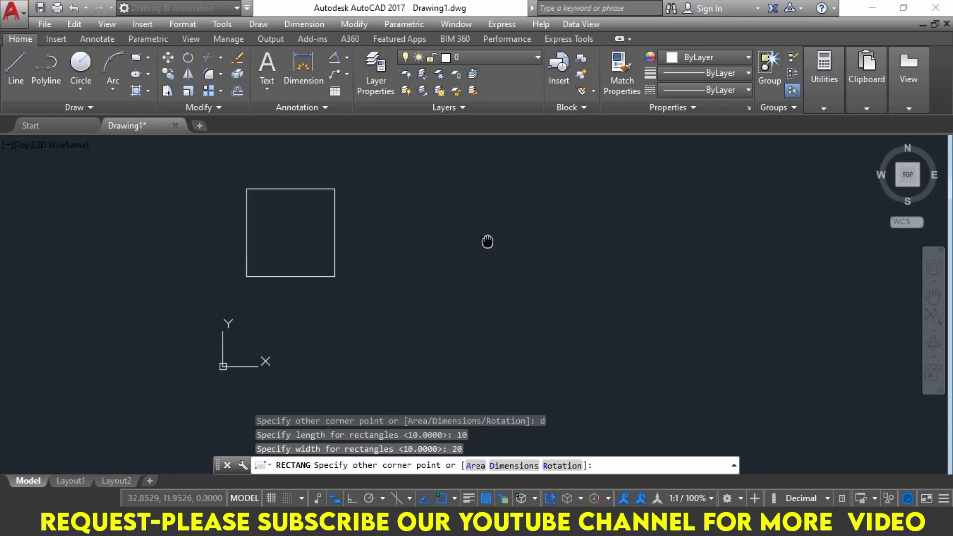
{"action": "left_click", "coordinate": [493, 249]}
Frame both rectangles in the view and cancel any leftover command
{"action": "middle_click_drag", "start_coordinate": [412, 258], "coordinate": [454, 264]}
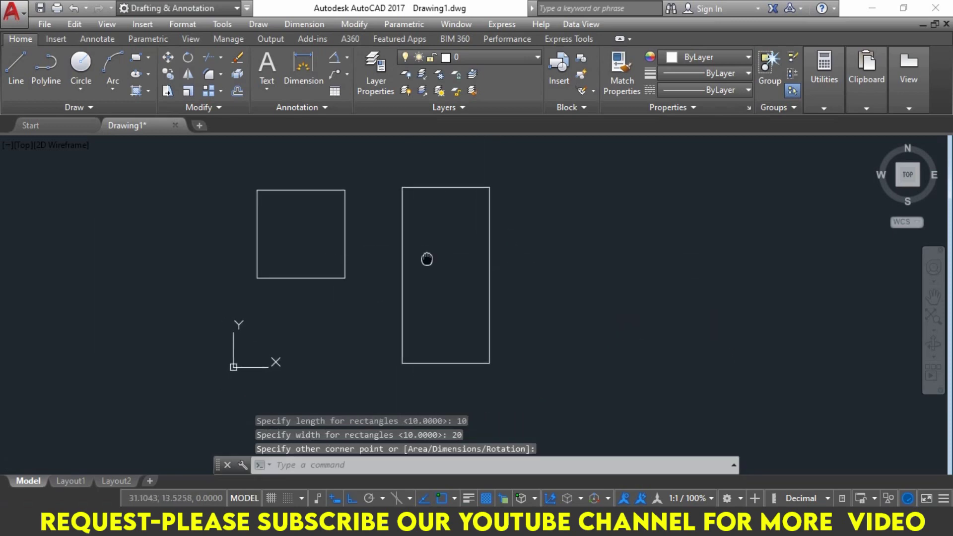
{"action": "key", "text": "Escape"}
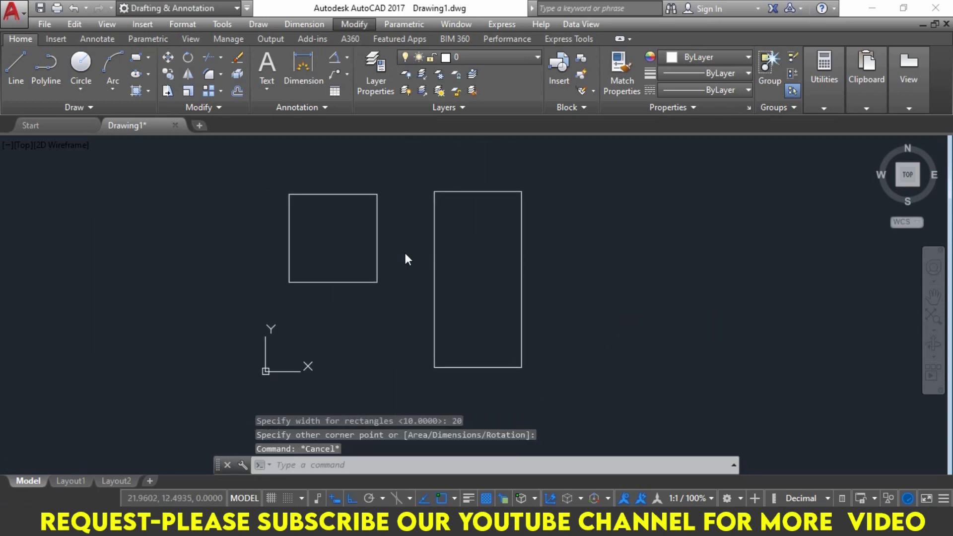
{"action": "left_click", "coordinate": [404, 251]}
{"action": "mouse_move", "coordinate": [415, 261]}
{"action": "middle_mouse_down"}
{"action": "mouse_move", "coordinate": [446, 273]}
{"action": "mouse_move", "coordinate": [434, 290]}
{"action": "mouse_move", "coordinate": [455, 243]}
{"action": "mouse_move", "coordinate": [387, 231]}
{"action": "middle_mouse_up"}
{"action": "scroll", "coordinate": [436, 276], "scroll_direction": "up", "scroll_amount": 2}
{"action": "scroll", "coordinate": [454, 243], "scroll_direction": "up", "scroll_amount": 2}
{"action": "key", "text": "Escape"}
{"action": "key", "text": "Escape"}
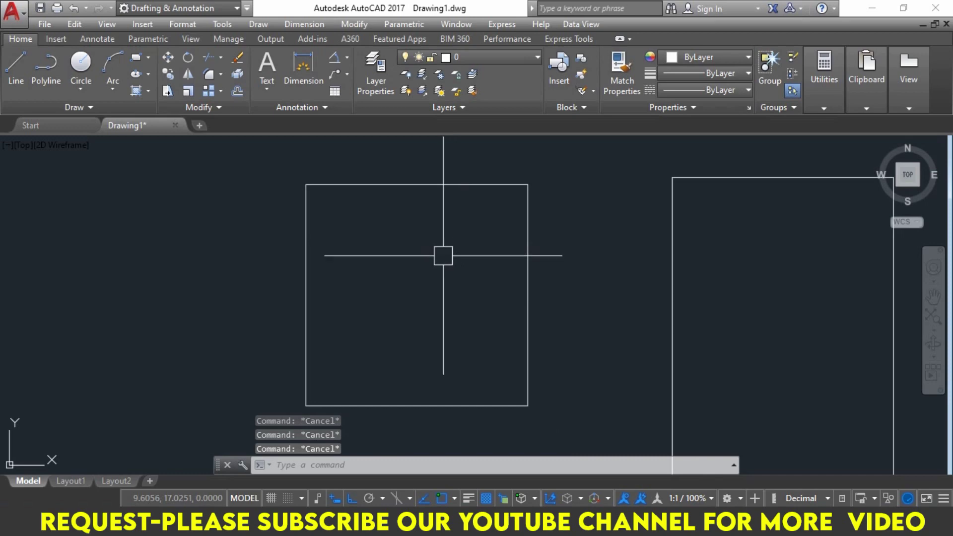
Highlight the Chamfer Command heading, its Cha shortcut and its distance steps in Notepad
{"action": "key", "text": "alt+Tab"}
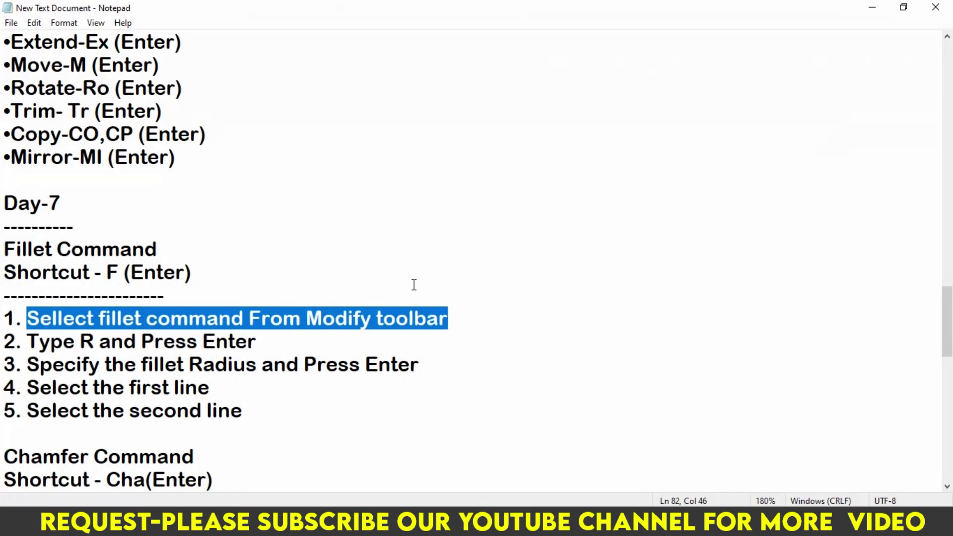
{"action": "scroll", "coordinate": [413, 286], "scroll_direction": "down", "scroll_amount": 4}
{"action": "scroll", "coordinate": [414, 285], "scroll_direction": "down", "scroll_amount": 1}
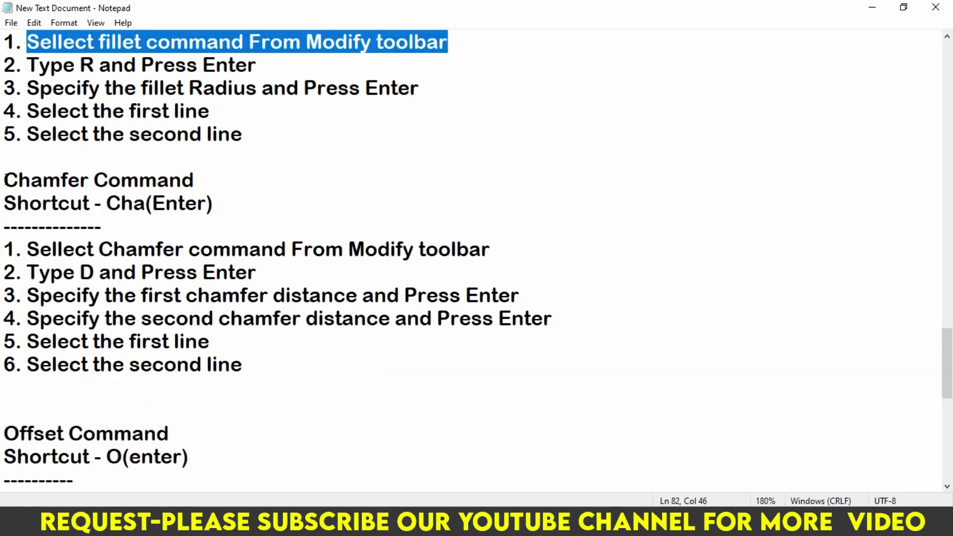
{"action": "left_click_drag", "start_coordinate": [5, 188], "coordinate": [226, 191]}
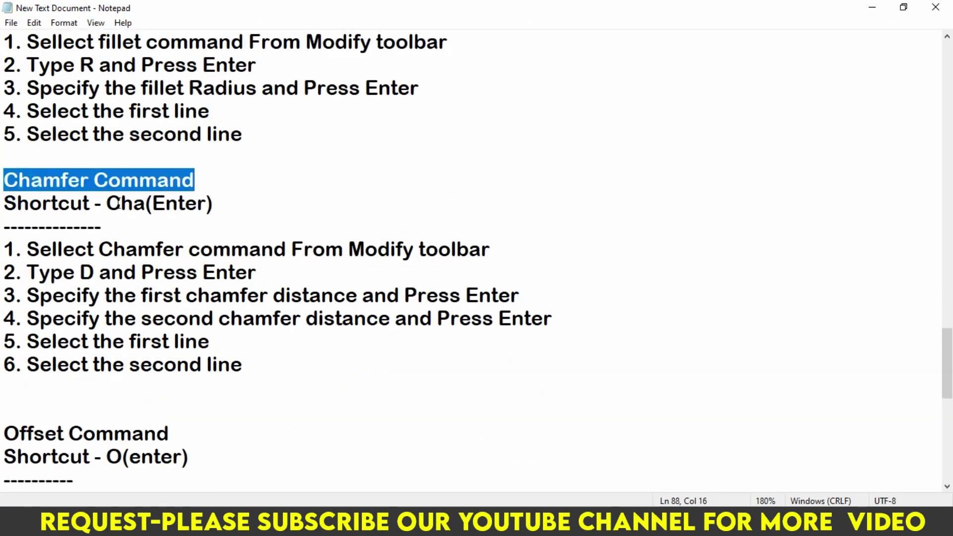
{"action": "left_click_drag", "start_coordinate": [106, 204], "coordinate": [228, 209]}
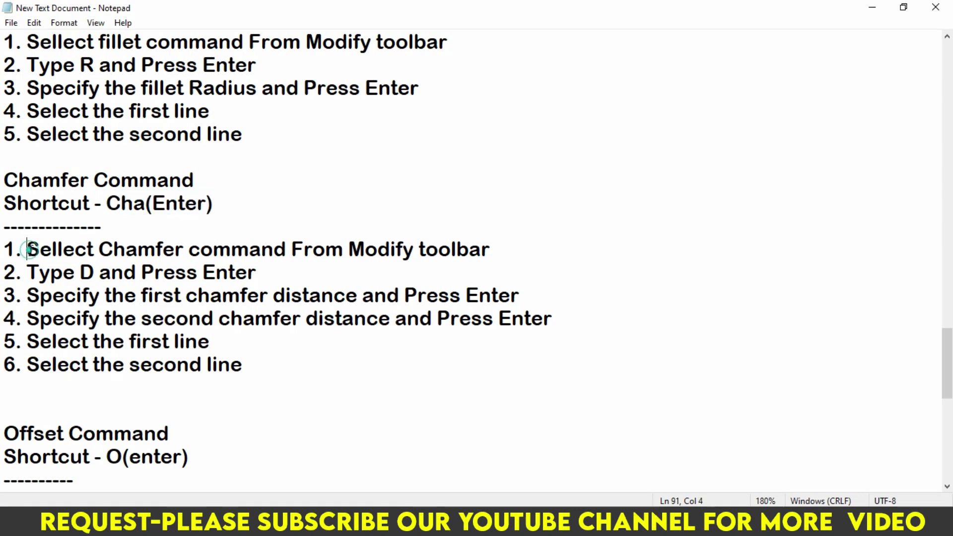
{"action": "left_click_drag", "start_coordinate": [27, 250], "coordinate": [520, 255]}
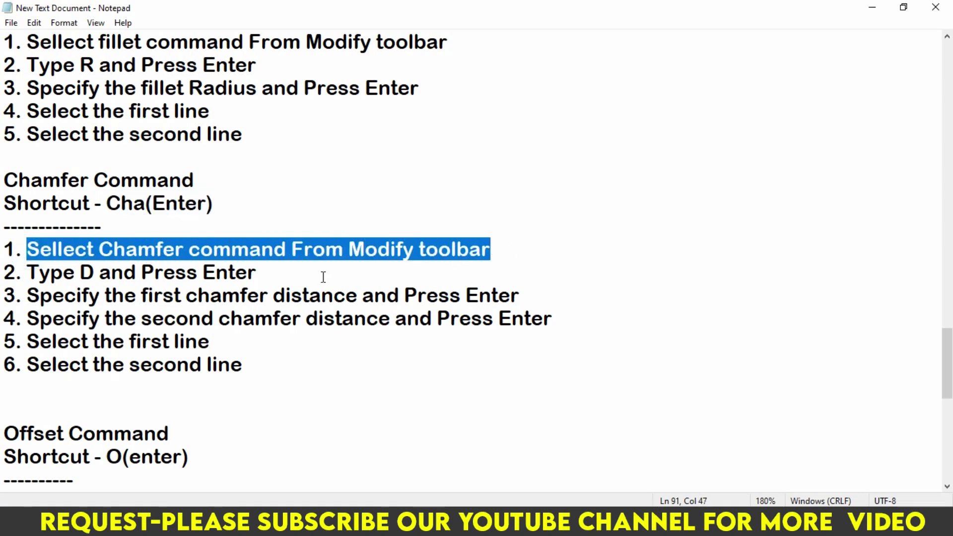
{"action": "left_click", "coordinate": [94, 271]}
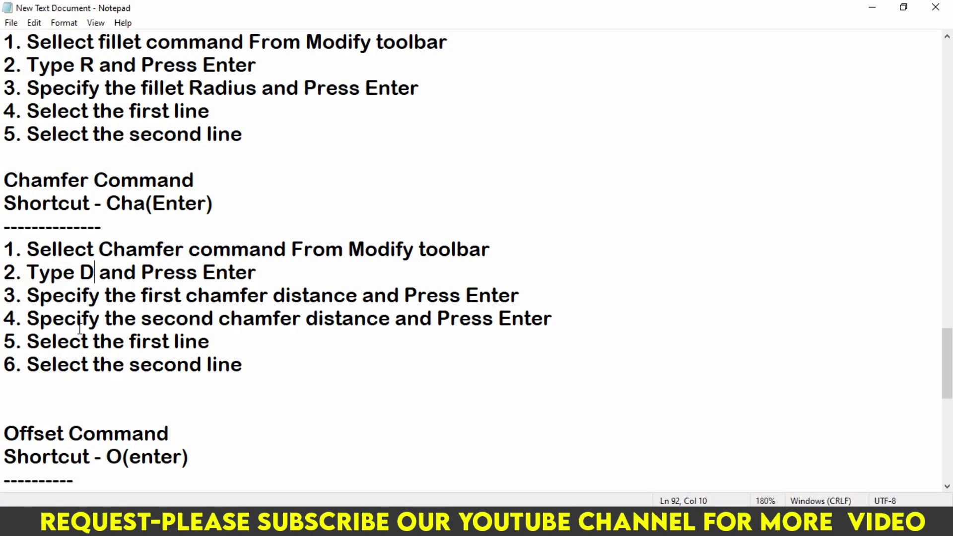
{"action": "mouse_move", "coordinate": [79, 327]}
{"action": "left_mouse_down"}
{"action": "mouse_move", "coordinate": [259, 342]}
{"action": "mouse_move", "coordinate": [558, 317]}
{"action": "left_mouse_up"}
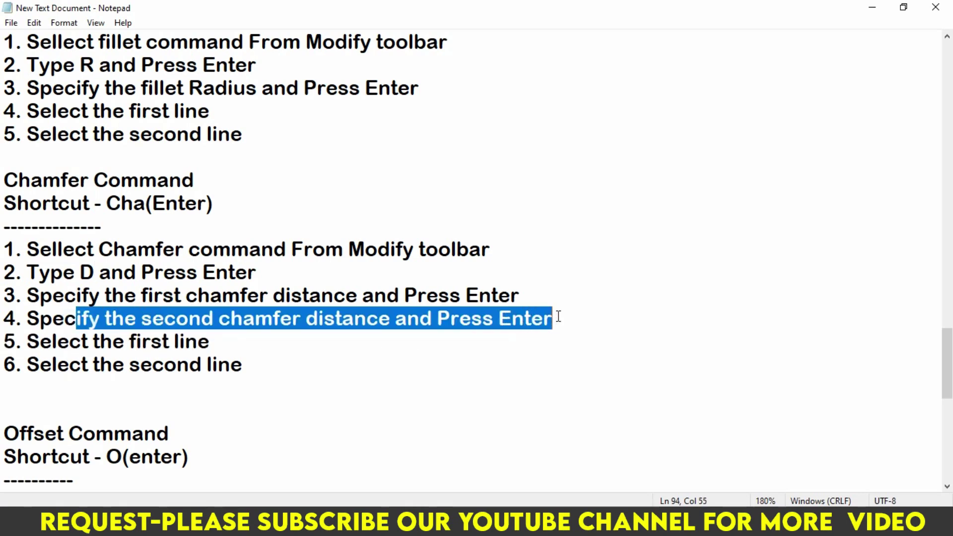
{"action": "left_click_drag", "start_coordinate": [292, 366], "coordinate": [57, 364]}
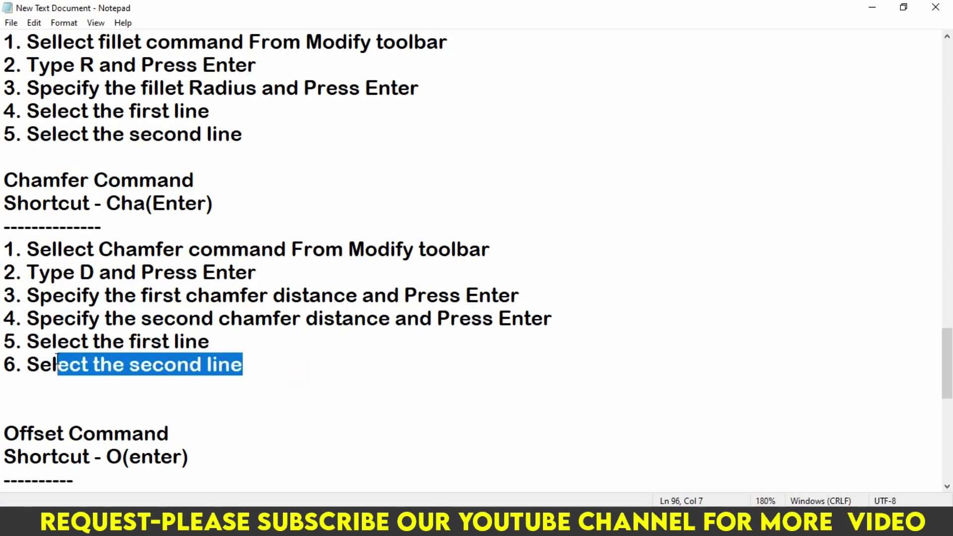
Start CHAMFER with the Distance option, cancel it, and begin a new Snipping Tool capture
{"action": "left_click", "coordinate": [872, 7]}
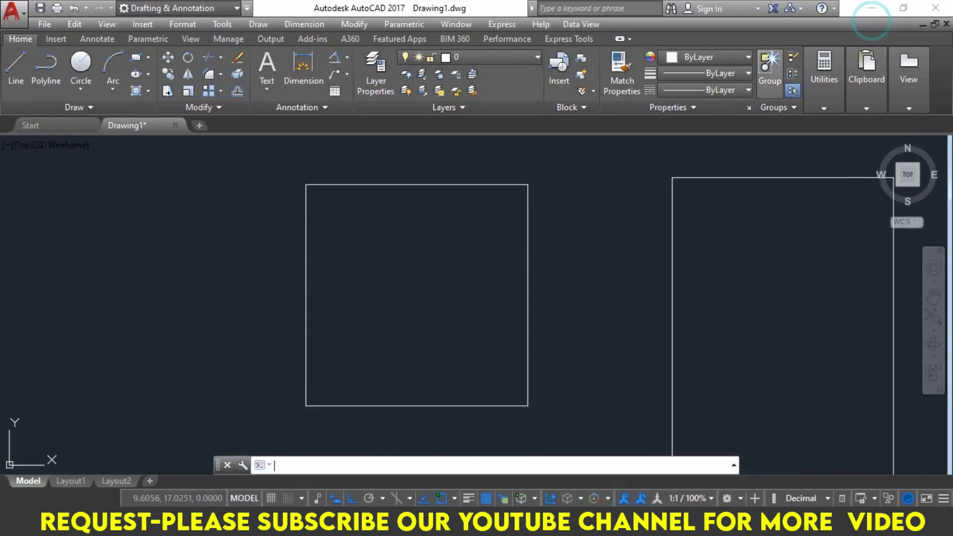
{"action": "middle_click_drag", "start_coordinate": [438, 273], "coordinate": [421, 273]}
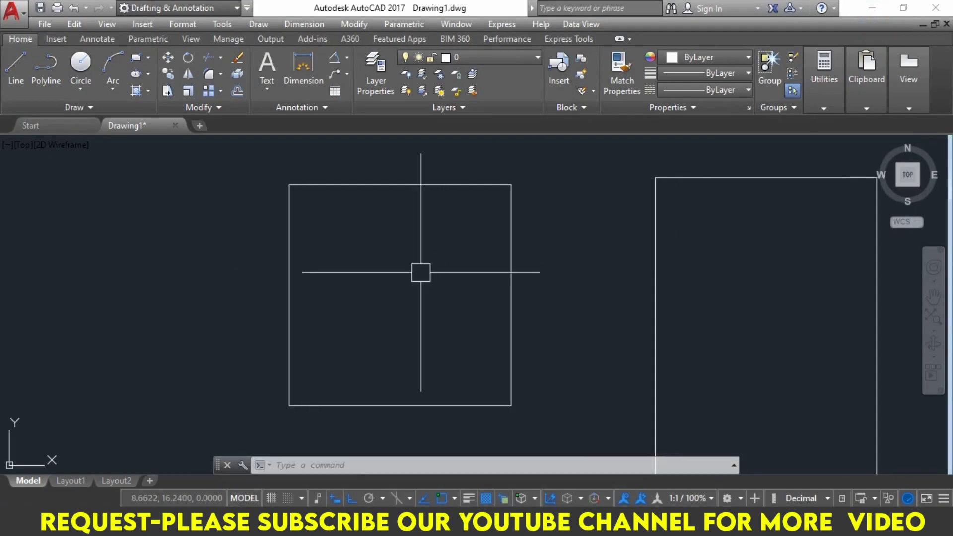
{"action": "type", "text": "ch"}
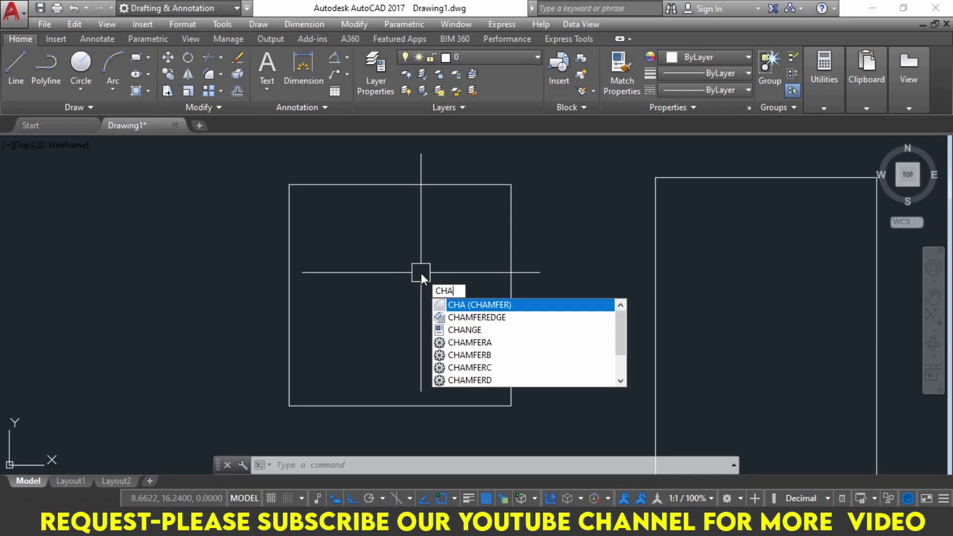
{"action": "key", "text": "Return"}
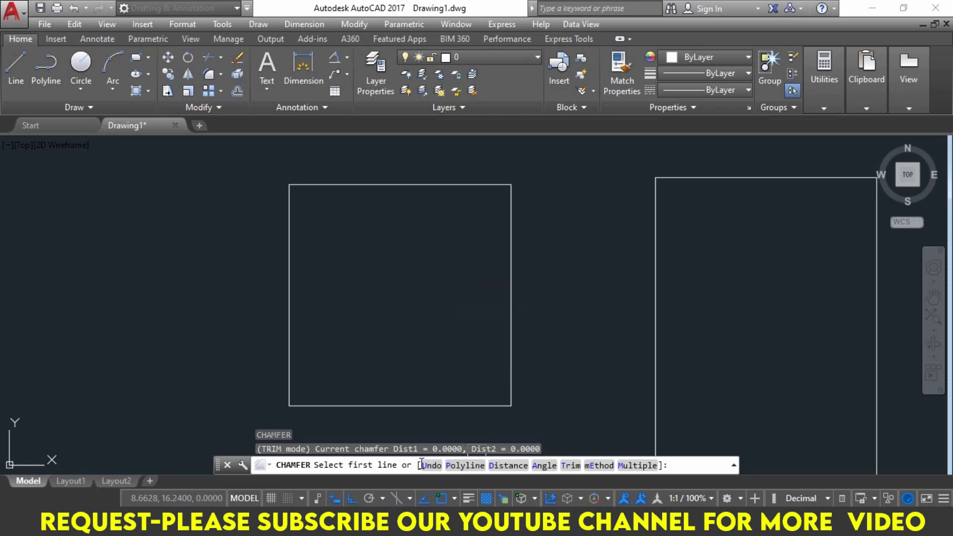
{"action": "left_click", "coordinate": [499, 467]}
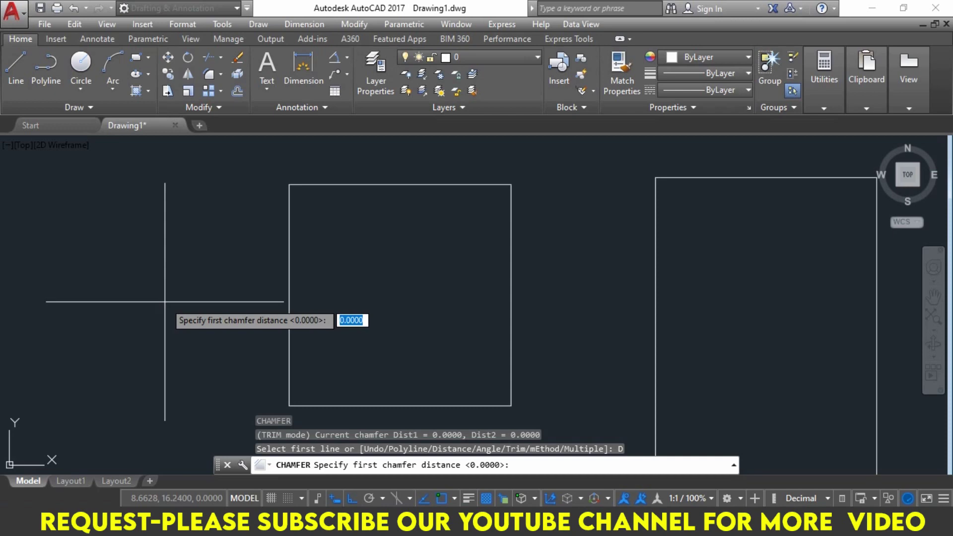
{"action": "key", "text": "Escape"}
{"action": "key", "text": "Escape"}
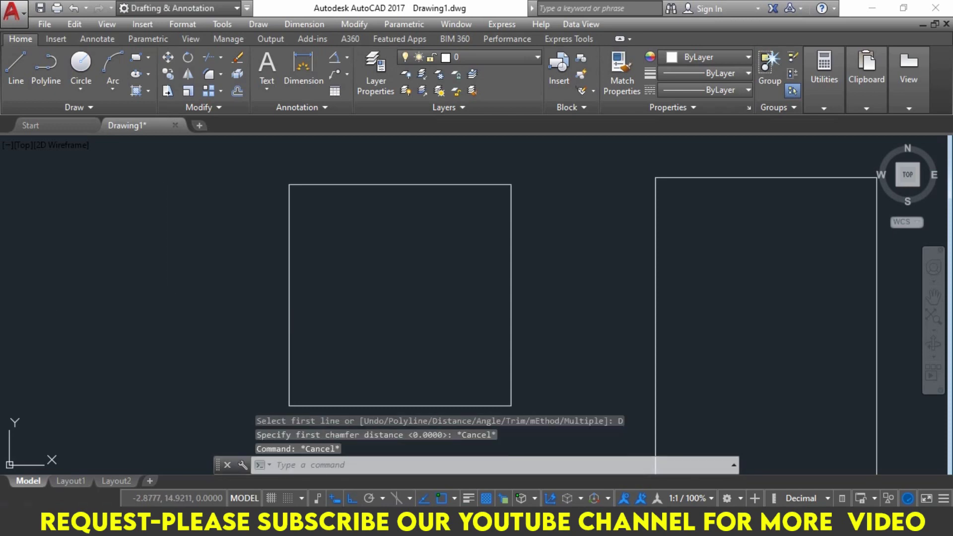
{"action": "key", "text": "Escape"}
{"action": "key", "text": "Escape"}
{"action": "key", "text": "alt+Tab"}
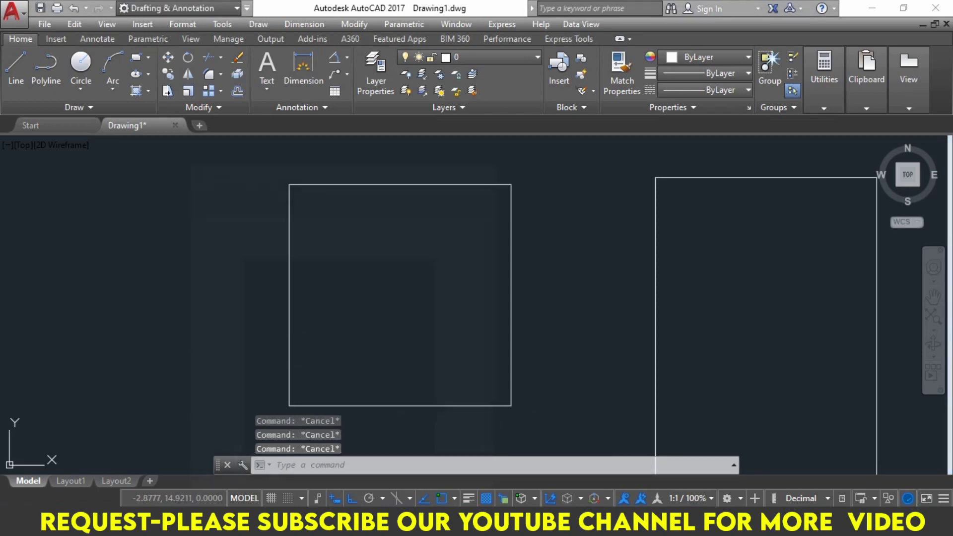
{"action": "left_click", "coordinate": [188, 103]}
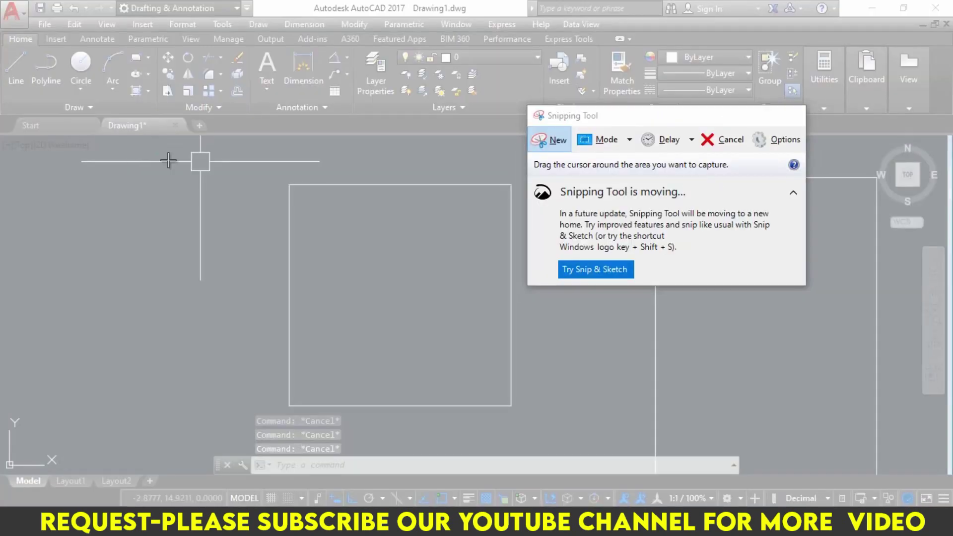
Snip the square, maximize the snip editor, and choose the Red Pen
{"action": "left_click_drag", "start_coordinate": [158, 155], "coordinate": [613, 442]}
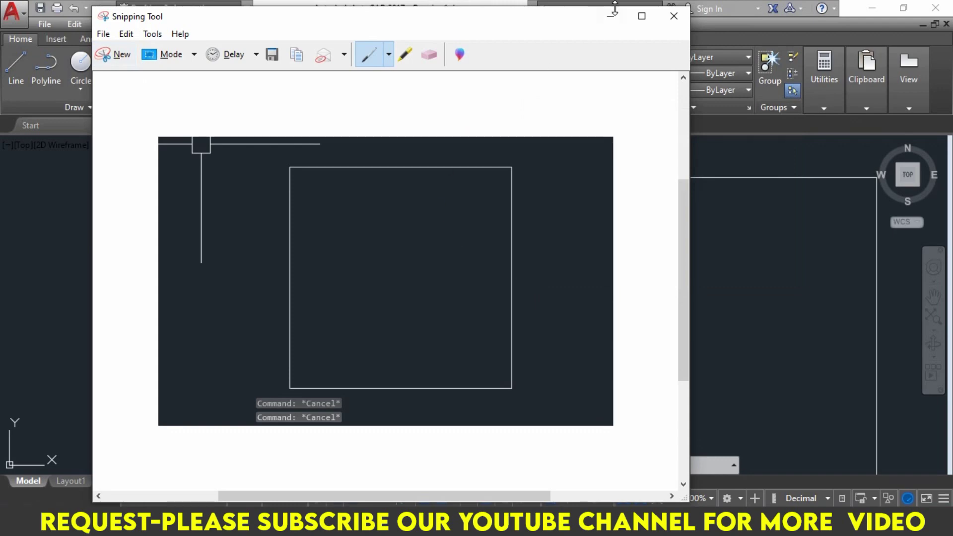
{"action": "left_click", "coordinate": [639, 18]}
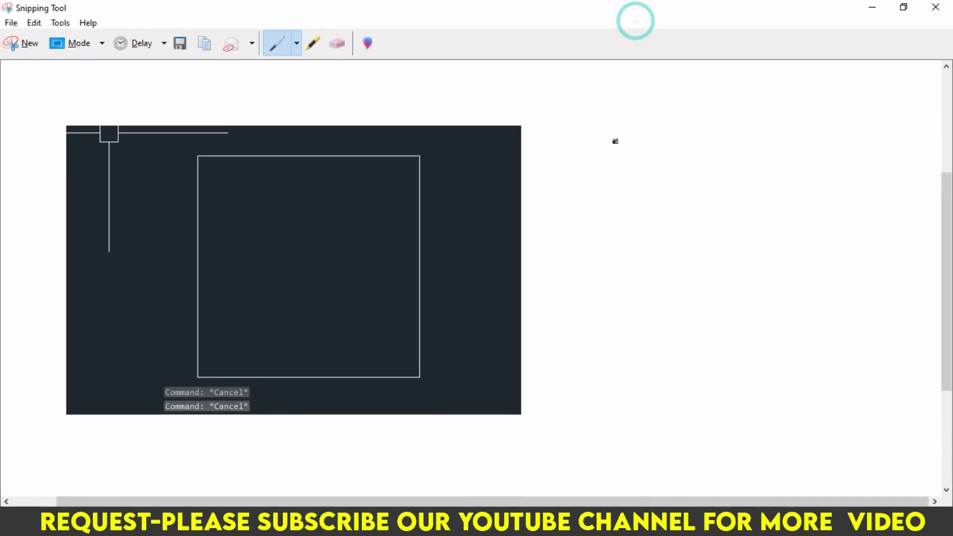
{"action": "left_click", "coordinate": [297, 43]}
{"action": "left_click", "coordinate": [301, 66]}
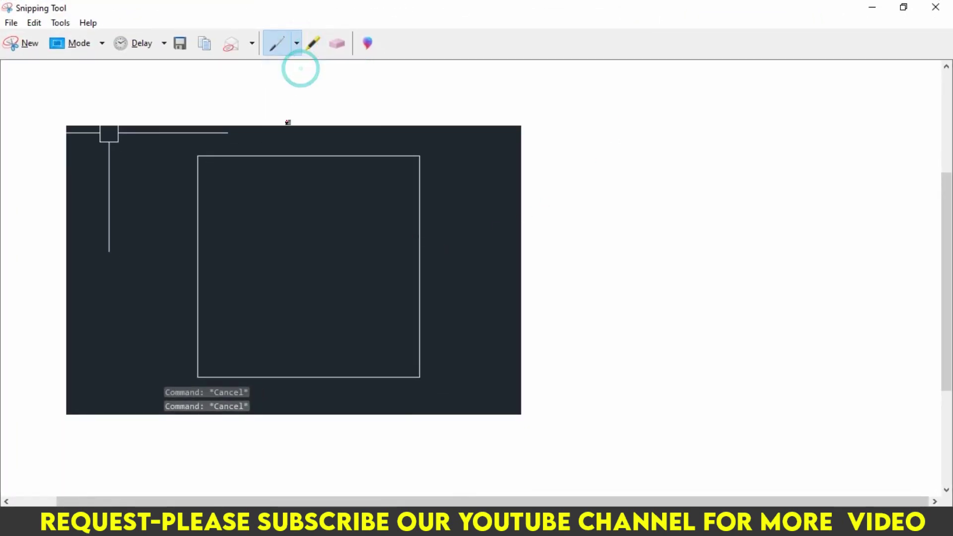
{"action": "left_click", "coordinate": [296, 36]}
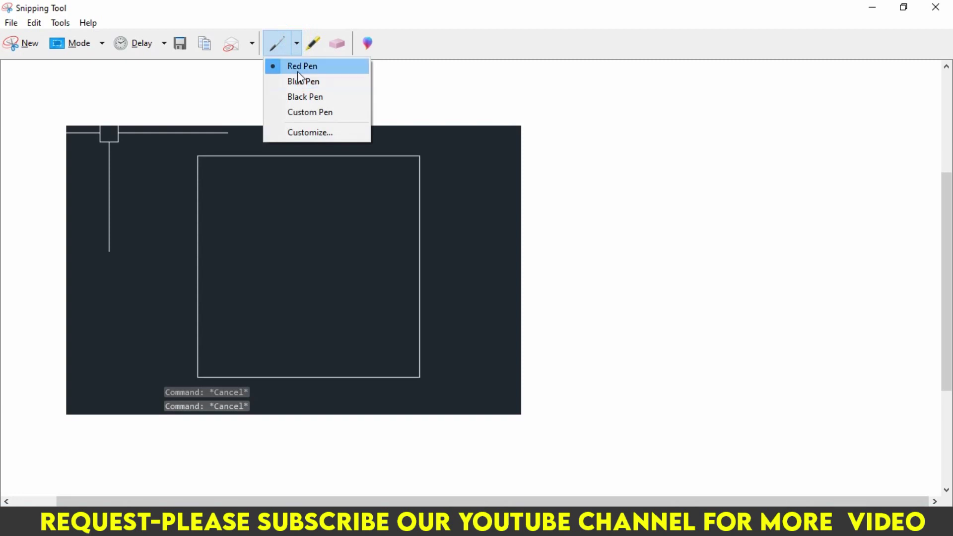
{"action": "left_click", "coordinate": [297, 71]}
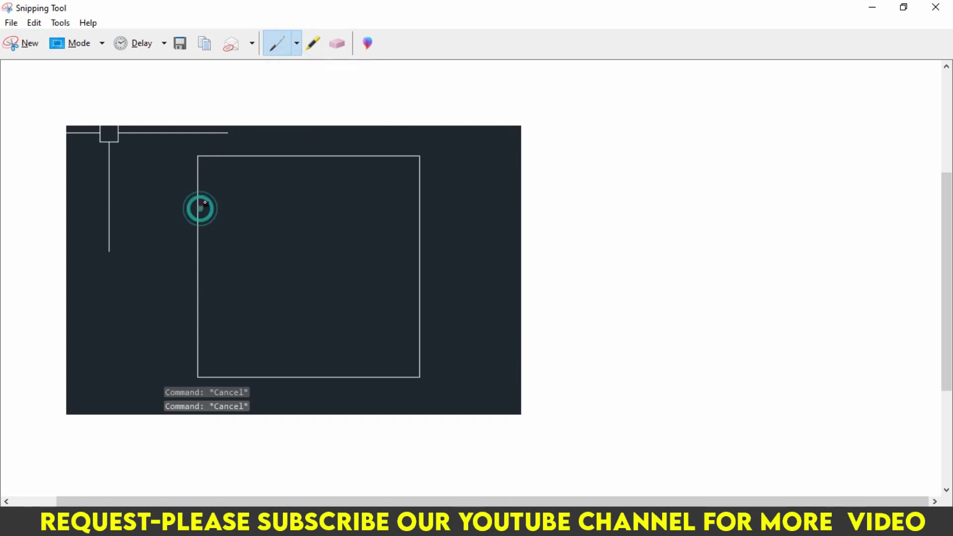
Sketch red cut lines across all four corners of the square
{"action": "mouse_move", "coordinate": [200, 208]}
{"action": "left_mouse_down"}
{"action": "mouse_move", "coordinate": [254, 167]}
{"action": "mouse_move", "coordinate": [201, 202]}
{"action": "left_mouse_up"}
{"action": "left_click_drag", "start_coordinate": [197, 210], "coordinate": [273, 157]}
{"action": "left_click_drag", "start_coordinate": [196, 334], "coordinate": [253, 378]}
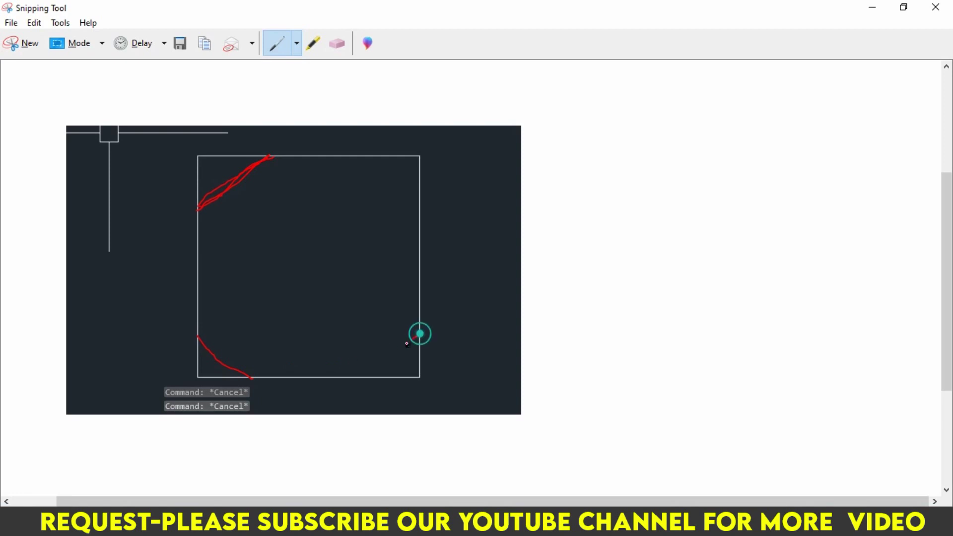
{"action": "left_click_drag", "start_coordinate": [419, 335], "coordinate": [360, 379]}
{"action": "left_click_drag", "start_coordinate": [358, 157], "coordinate": [422, 184]}
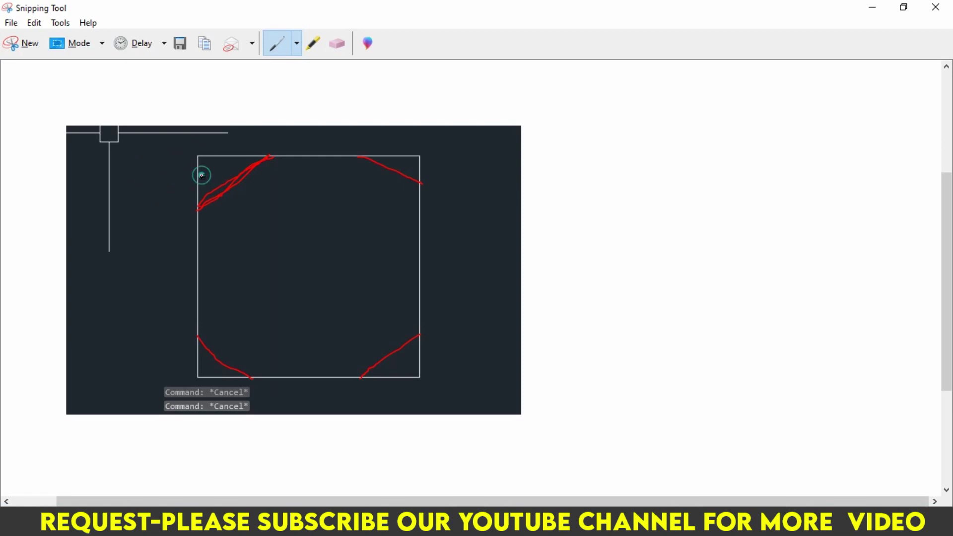
Add red ticks near the top edge and second curves at the corners
{"action": "mouse_move", "coordinate": [201, 176]}
{"action": "left_mouse_down"}
{"action": "mouse_move", "coordinate": [175, 177]}
{"action": "mouse_move", "coordinate": [207, 180]}
{"action": "left_mouse_up"}
{"action": "left_click_drag", "start_coordinate": [223, 143], "coordinate": [228, 152]}
{"action": "left_click_drag", "start_coordinate": [343, 157], "coordinate": [394, 227]}
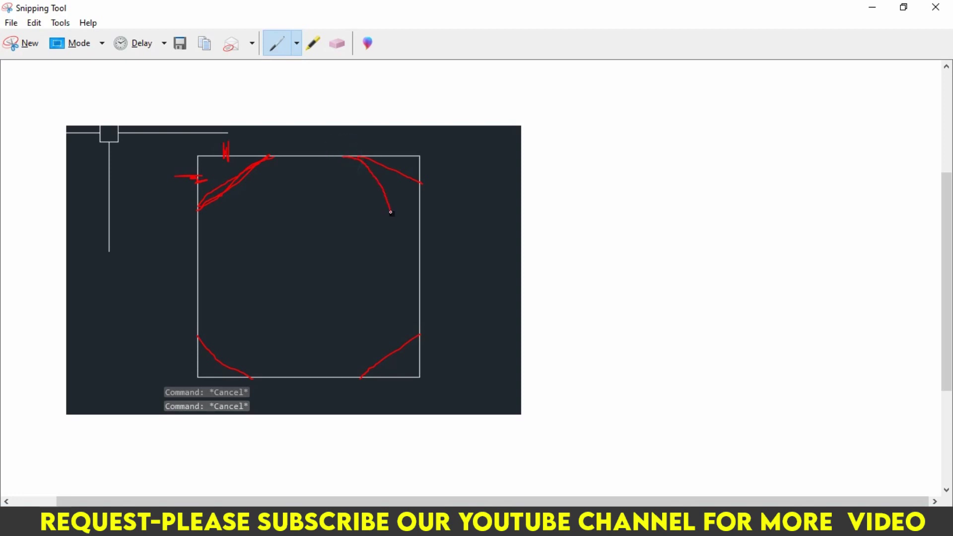
{"action": "left_click_drag", "start_coordinate": [419, 311], "coordinate": [339, 382]}
{"action": "left_click_drag", "start_coordinate": [195, 298], "coordinate": [301, 385]}
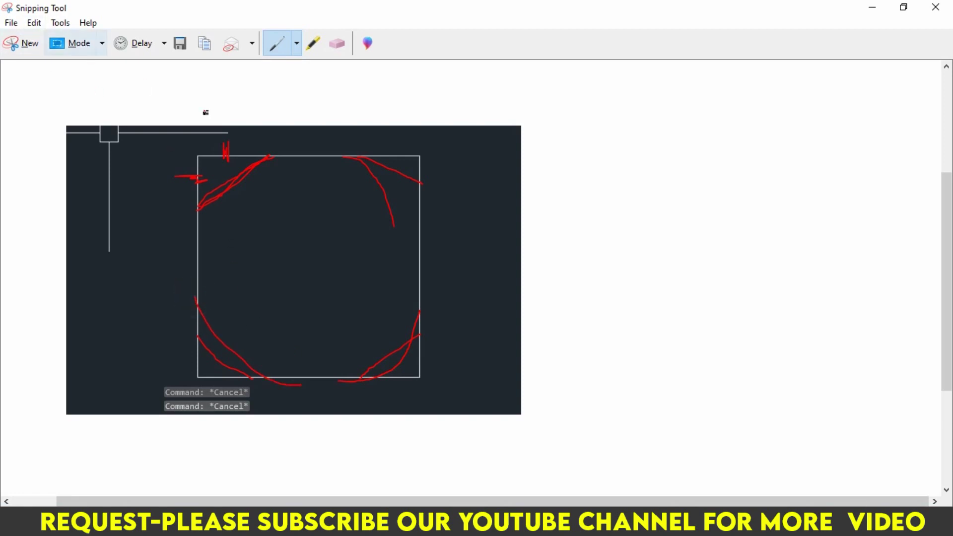
Erase the stray red strokes at the top-right, bottom-right and bottom-left corners
{"action": "left_click", "coordinate": [337, 44]}
{"action": "left_click_drag", "start_coordinate": [376, 185], "coordinate": [388, 230]}
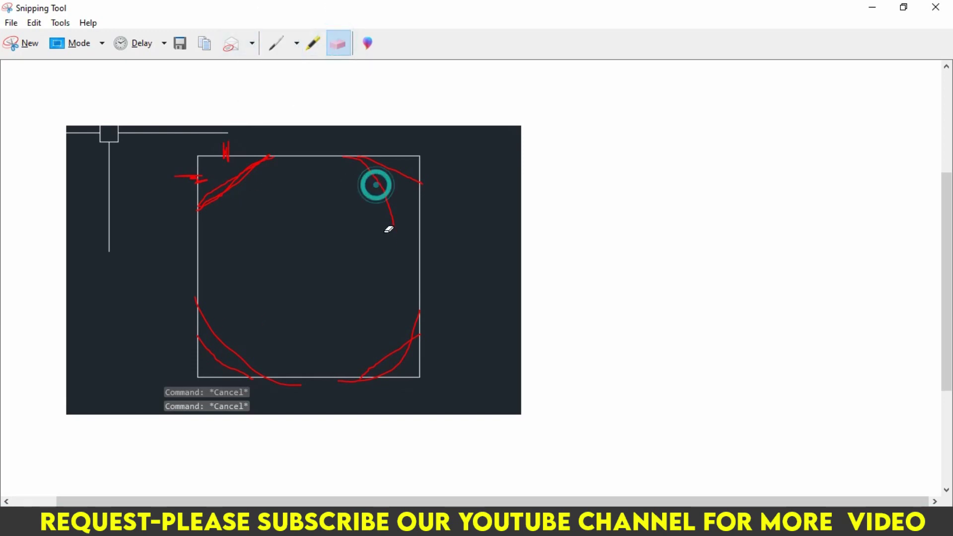
{"action": "left_click", "coordinate": [392, 198]}
{"action": "left_click_drag", "start_coordinate": [397, 340], "coordinate": [410, 353]}
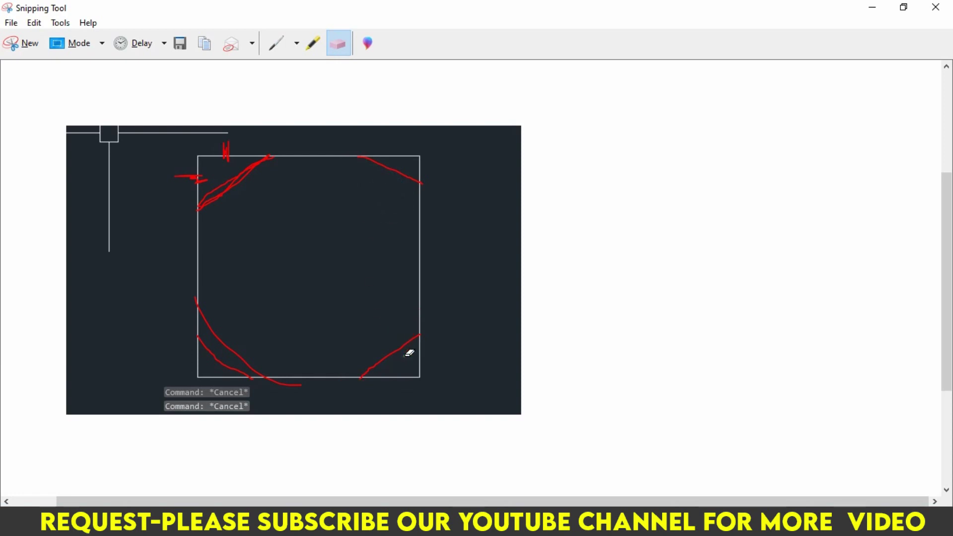
{"action": "left_click", "coordinate": [237, 350]}
Redraw the top-left and top-right corner cuts in red, then return to AutoCAD
{"action": "left_click", "coordinate": [275, 44]}
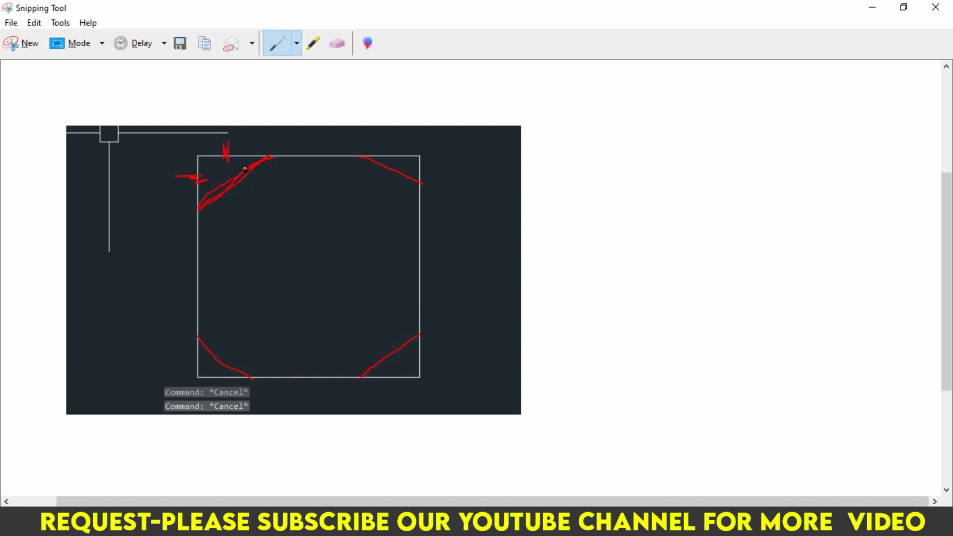
{"action": "left_click_drag", "start_coordinate": [198, 208], "coordinate": [281, 156]}
{"action": "left_click_drag", "start_coordinate": [341, 157], "coordinate": [427, 217]}
{"action": "mouse_move", "coordinate": [369, 155]}
{"action": "left_mouse_down"}
{"action": "mouse_move", "coordinate": [402, 156]}
{"action": "mouse_move", "coordinate": [420, 182]}
{"action": "left_mouse_up"}
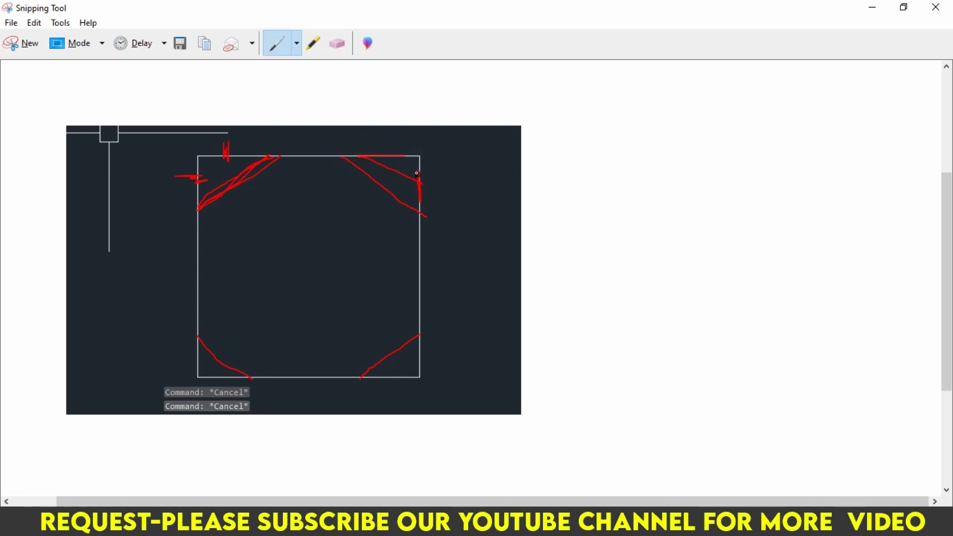
{"action": "left_click", "coordinate": [872, 7]}
{"action": "middle_click_drag", "start_coordinate": [376, 253], "coordinate": [333, 254]}
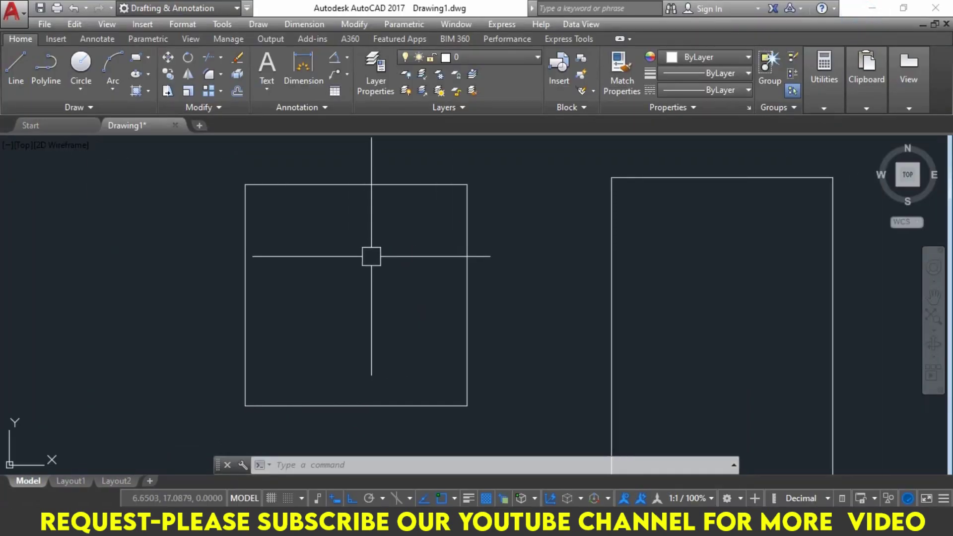
Set chamfer distances 5 and 10 and pick the square's top edge as first line
{"action": "type", "text": "c"}
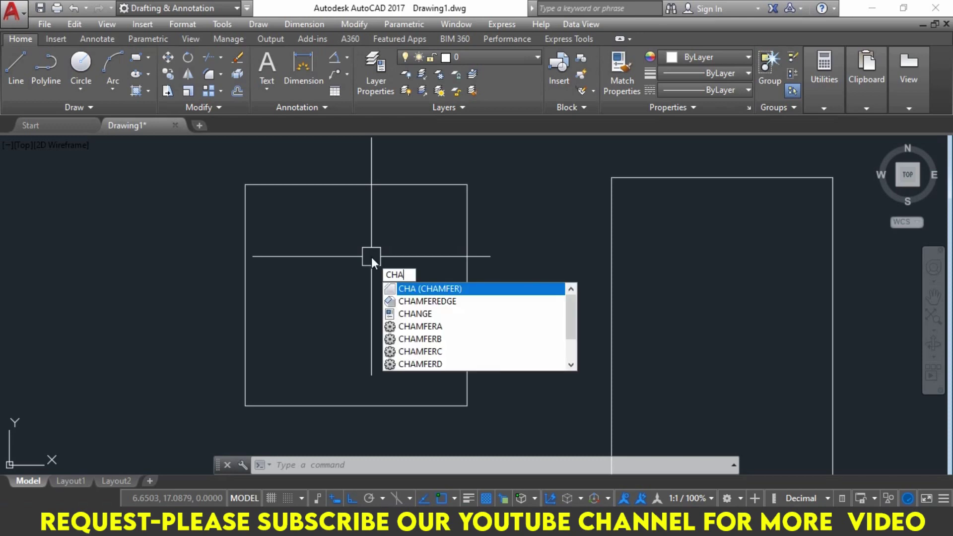
{"action": "key", "text": "Return"}
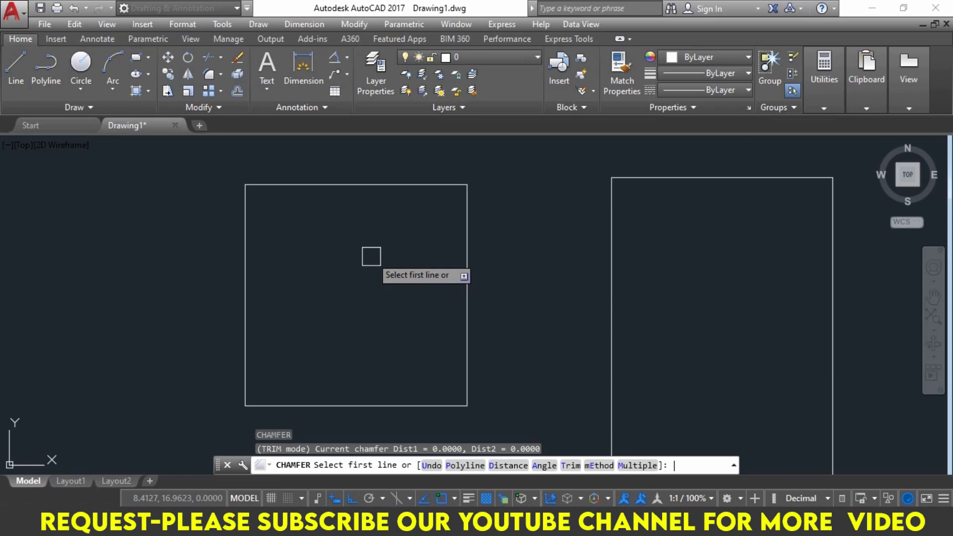
{"action": "type", "text": "D"}
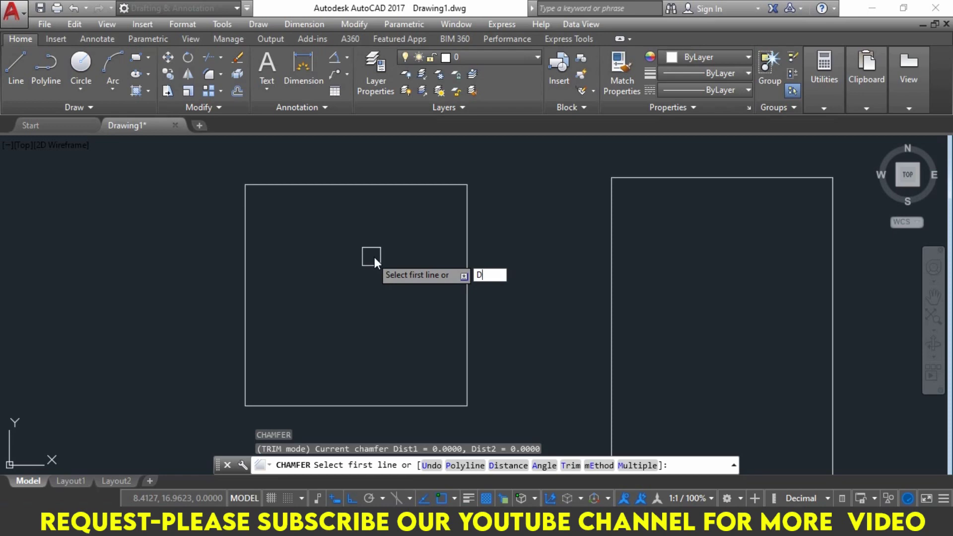
{"action": "left_click", "coordinate": [509, 467]}
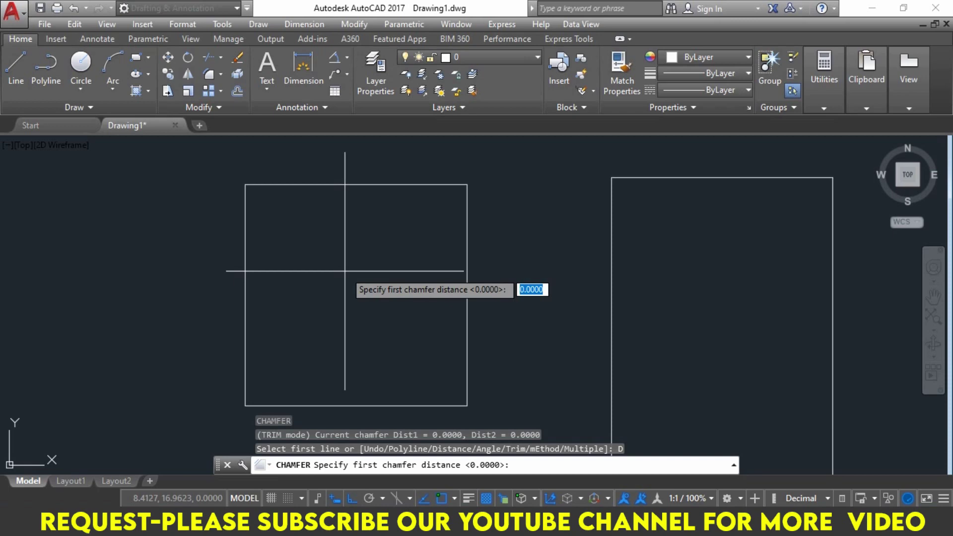
{"action": "type", "text": "5"}
{"action": "key", "text": "Return"}
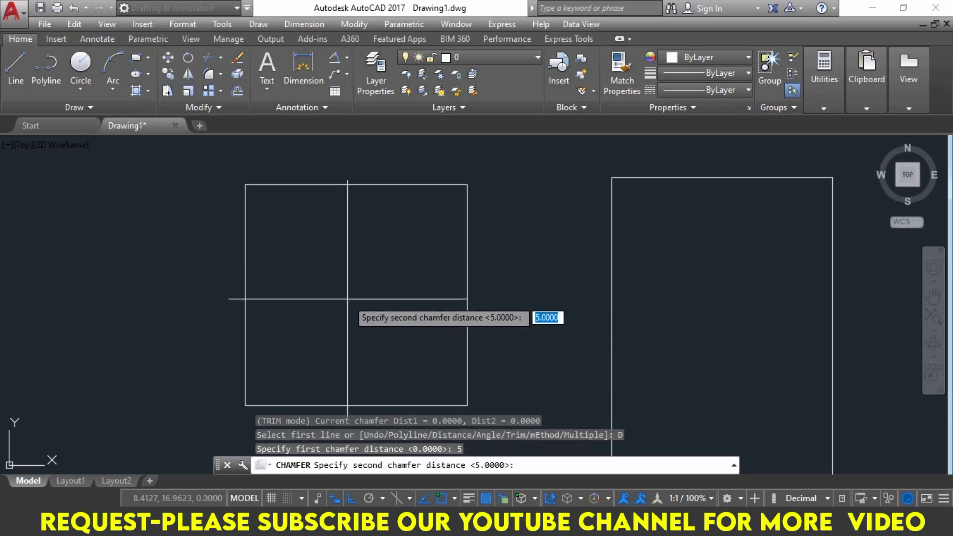
{"action": "type", "text": "5"}
{"action": "key", "text": "Return"}
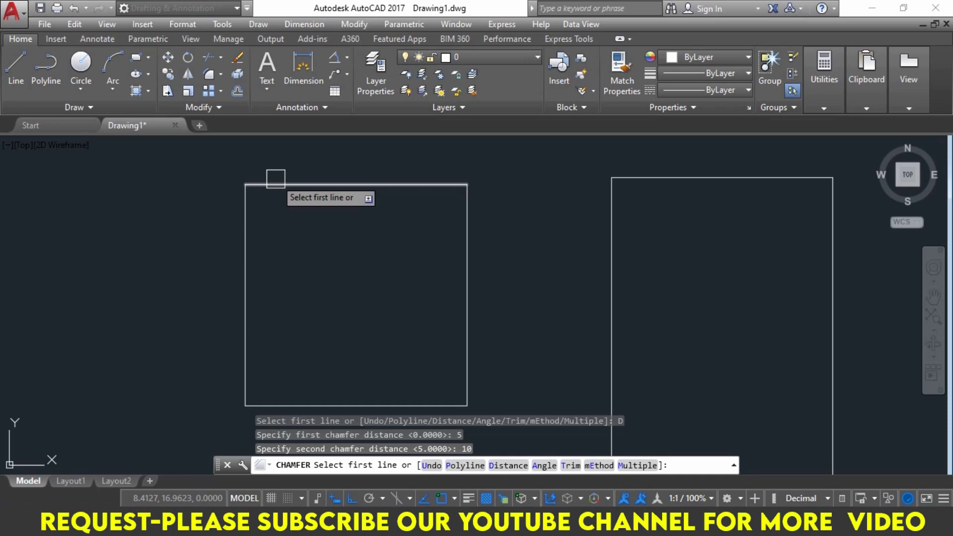
{"action": "left_click", "coordinate": [275, 179]}
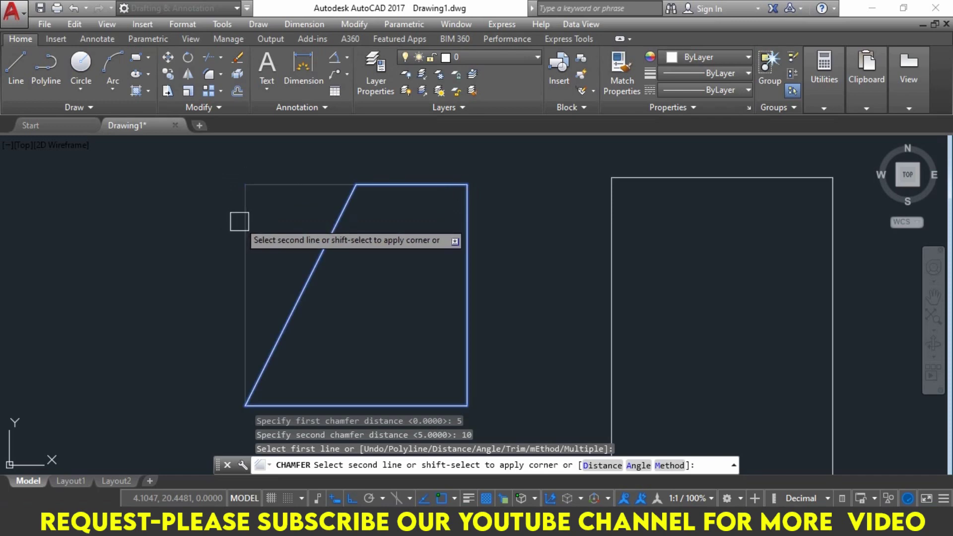
Complete the 5 by 10 chamfer on the left edge, inspect it, then undo it
{"action": "left_click", "coordinate": [239, 221]}
{"action": "scroll", "coordinate": [350, 219], "scroll_direction": "down", "scroll_amount": 2}
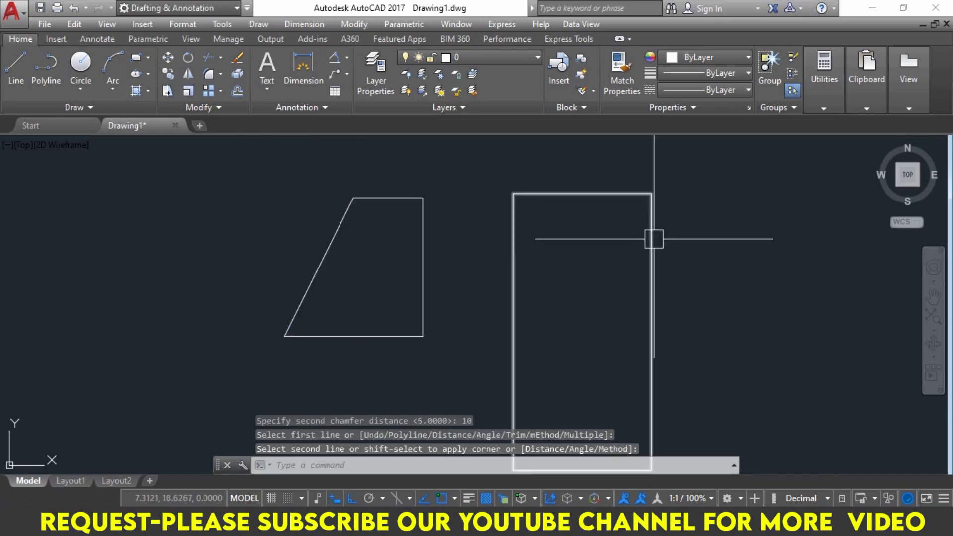
{"action": "scroll", "coordinate": [653, 239], "scroll_direction": "down", "scroll_amount": 2}
{"action": "middle_click_drag", "start_coordinate": [722, 255], "coordinate": [232, 263]}
{"action": "mouse_move", "coordinate": [422, 261]}
{"action": "middle_mouse_down"}
{"action": "mouse_move", "coordinate": [270, 261]}
{"action": "mouse_move", "coordinate": [336, 261]}
{"action": "middle_mouse_up"}
{"action": "scroll", "coordinate": [254, 262], "scroll_direction": "up", "scroll_amount": 2}
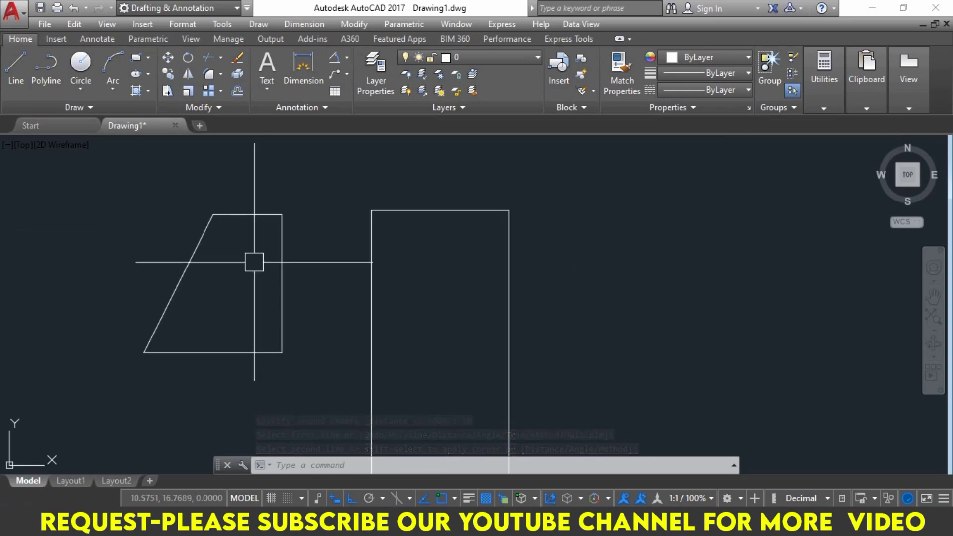
{"action": "scroll", "coordinate": [255, 262], "scroll_direction": "up", "scroll_amount": 2}
{"action": "key", "text": "ctrl+z"}
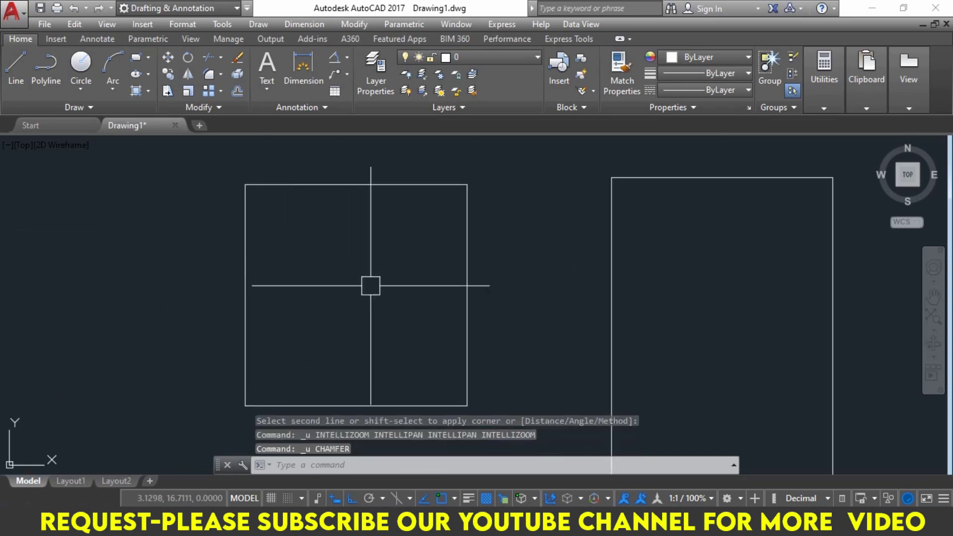
Chamfer the square's top-left corner with distances 2 and 4, picking top then left edge
{"action": "type", "text": "CHA"}
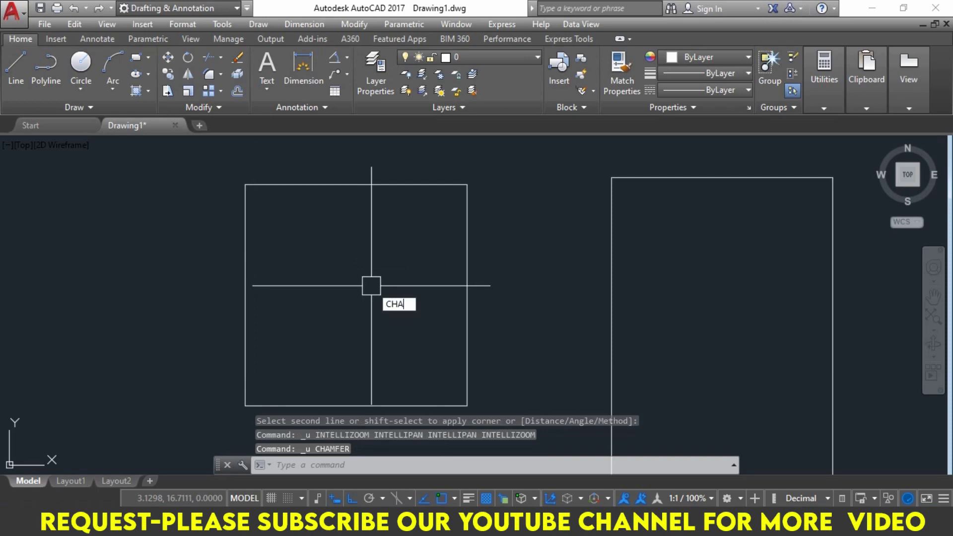
{"action": "key", "text": "Return"}
{"action": "type", "text": "D"}
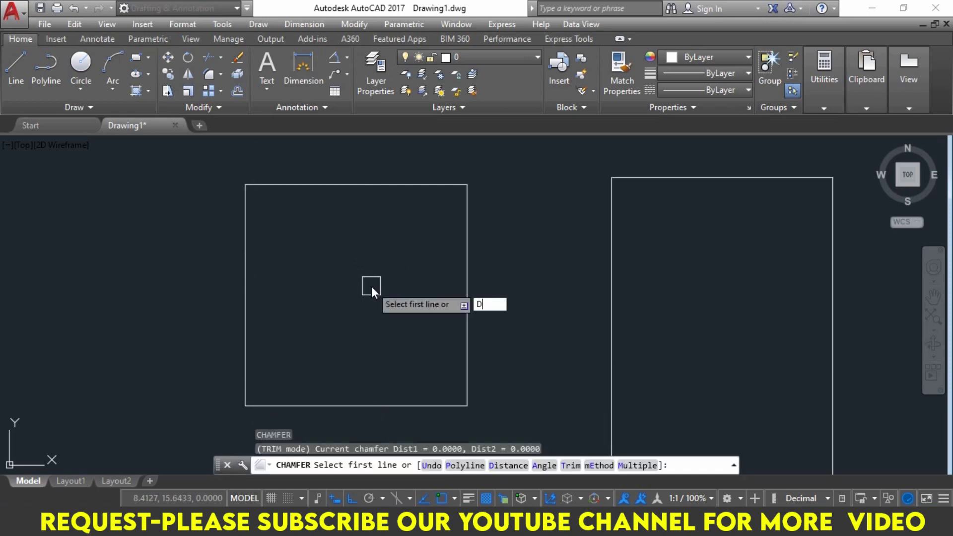
{"action": "key", "text": "Return"}
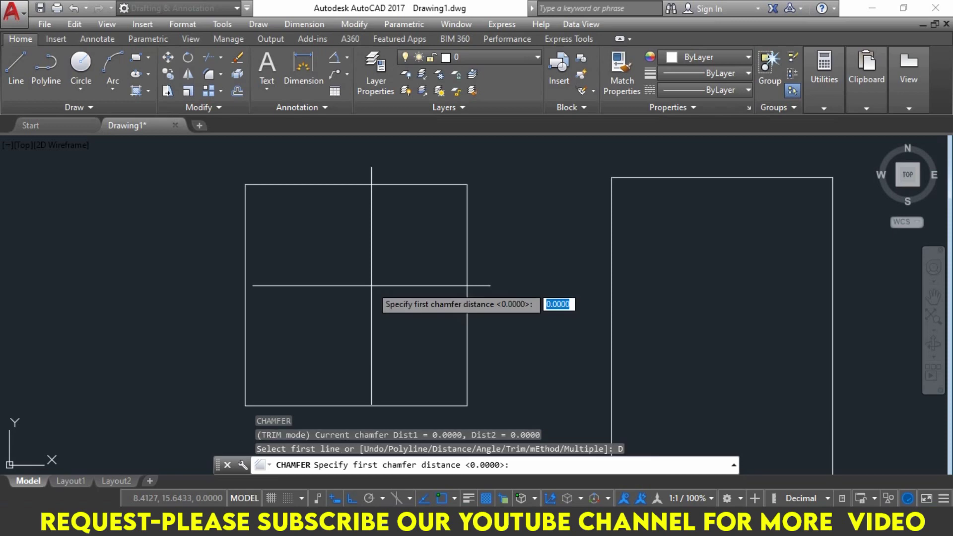
{"action": "type", "text": "2"}
{"action": "key", "text": "Return"}
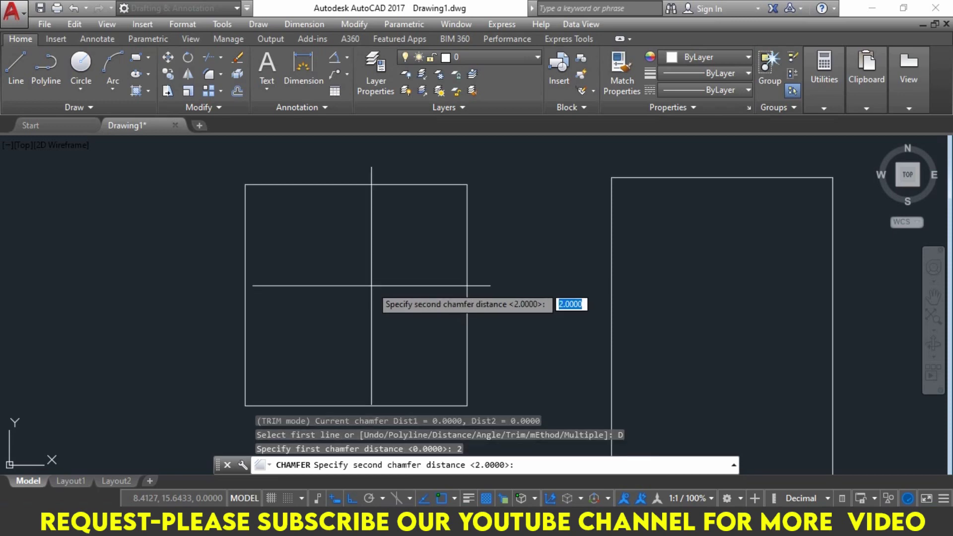
{"action": "type", "text": "4"}
{"action": "key", "text": "Return"}
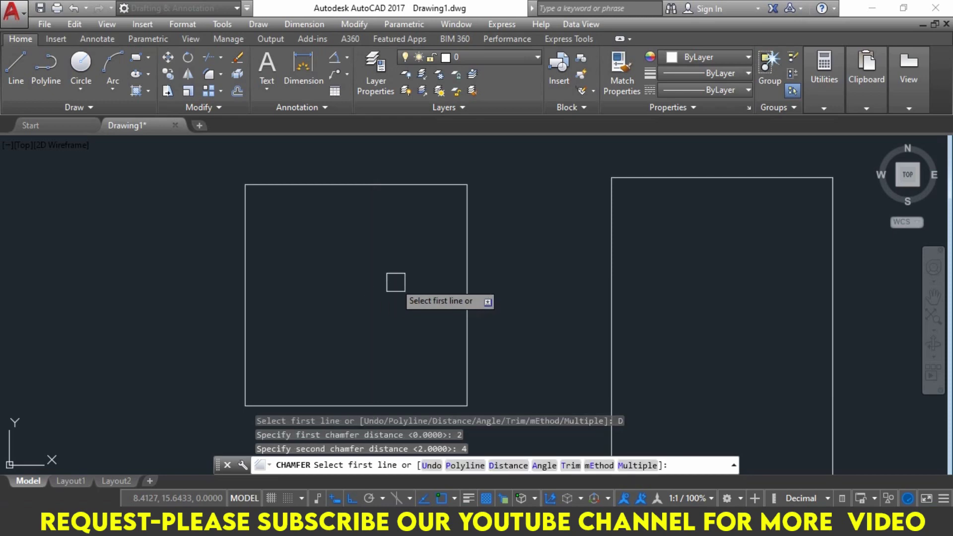
{"action": "left_click", "coordinate": [289, 181]}
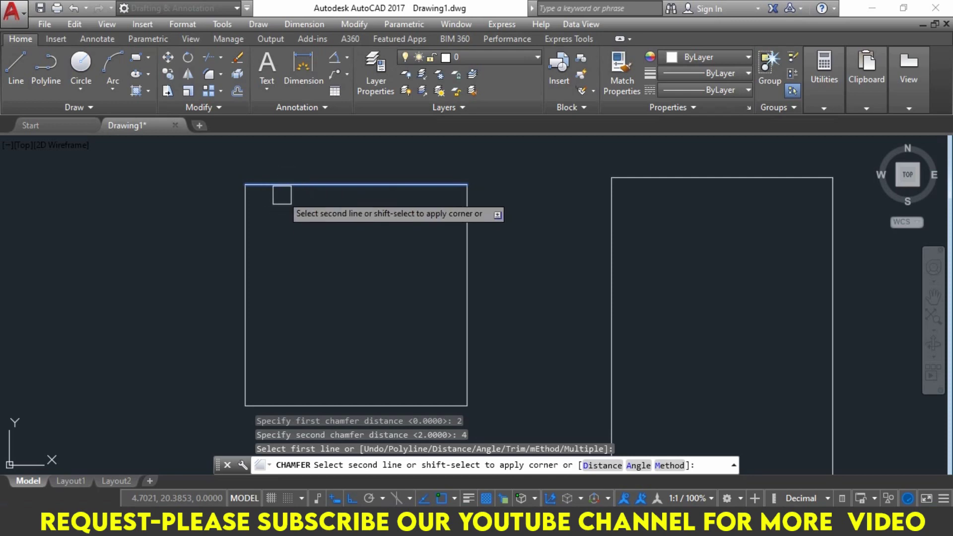
{"action": "left_click", "coordinate": [248, 295]}
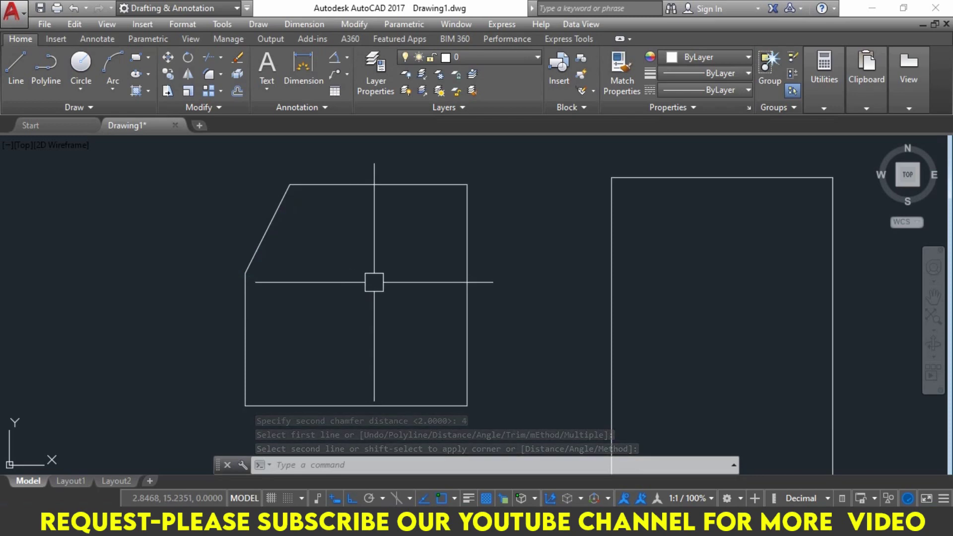
{"action": "middle_click_drag", "start_coordinate": [268, 264], "coordinate": [275, 265]}
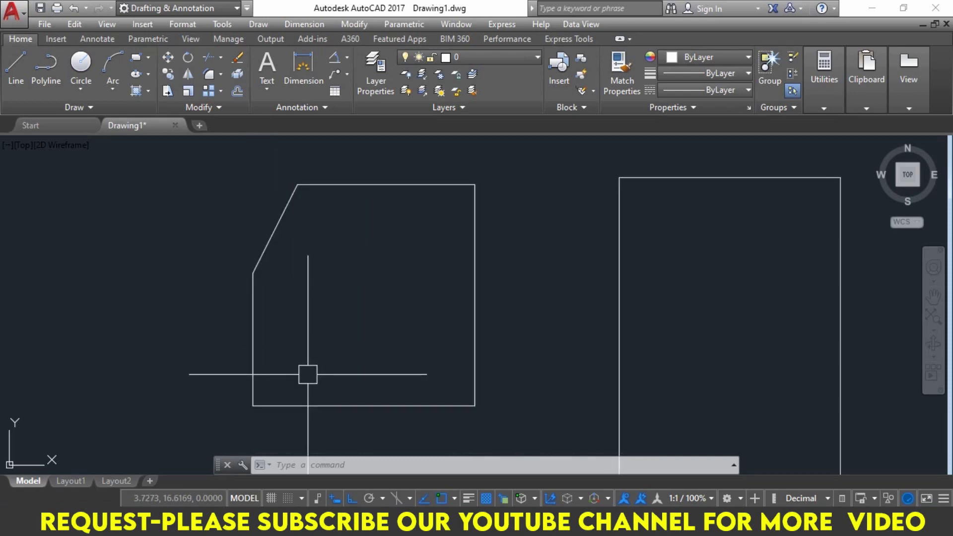
Add a horizontal 2.0000 linear dimension across the chamfer, placed above the top edge
{"action": "left_click", "coordinate": [348, 58]}
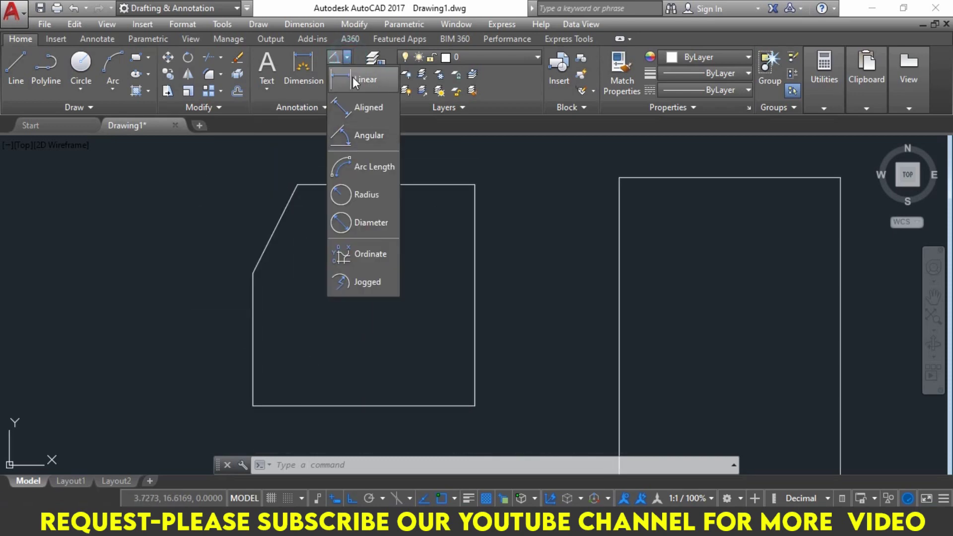
{"action": "left_click", "coordinate": [353, 79]}
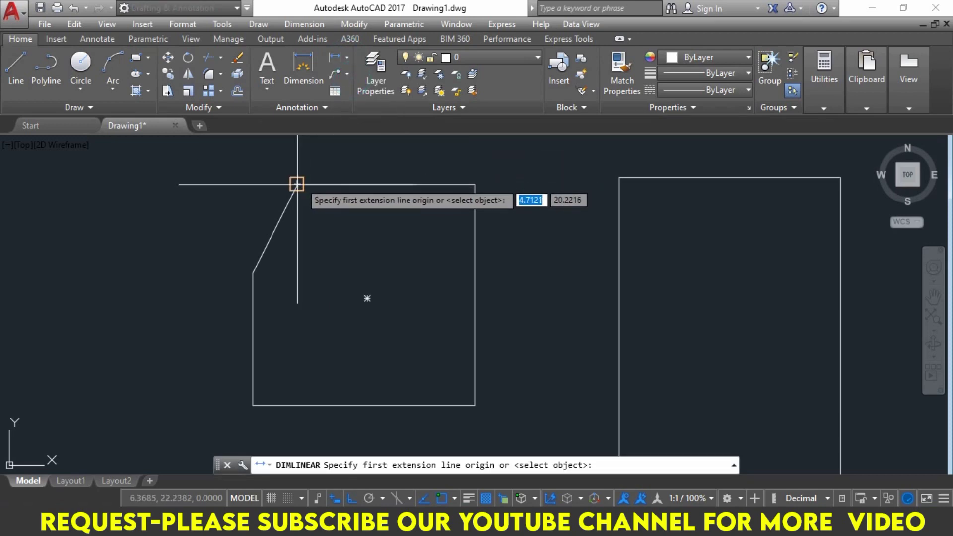
{"action": "left_click", "coordinate": [297, 184]}
{"action": "left_click", "coordinate": [253, 273]}
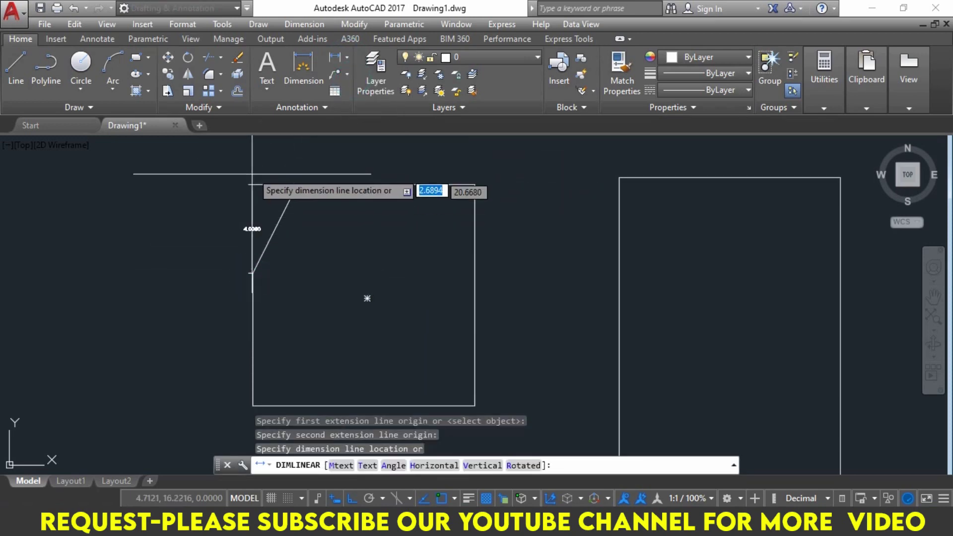
{"action": "scroll", "coordinate": [281, 157], "scroll_direction": "up", "scroll_amount": 2}
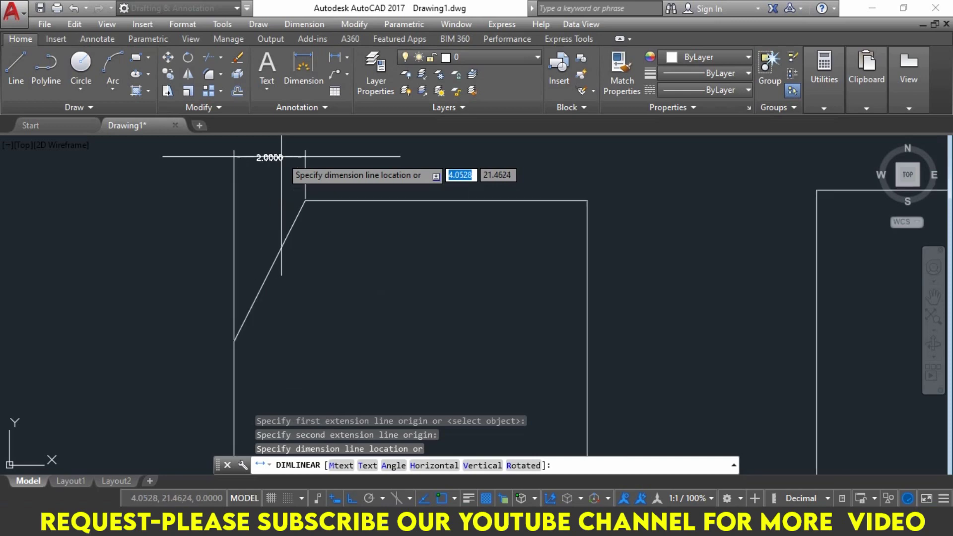
{"action": "left_click", "coordinate": [278, 157]}
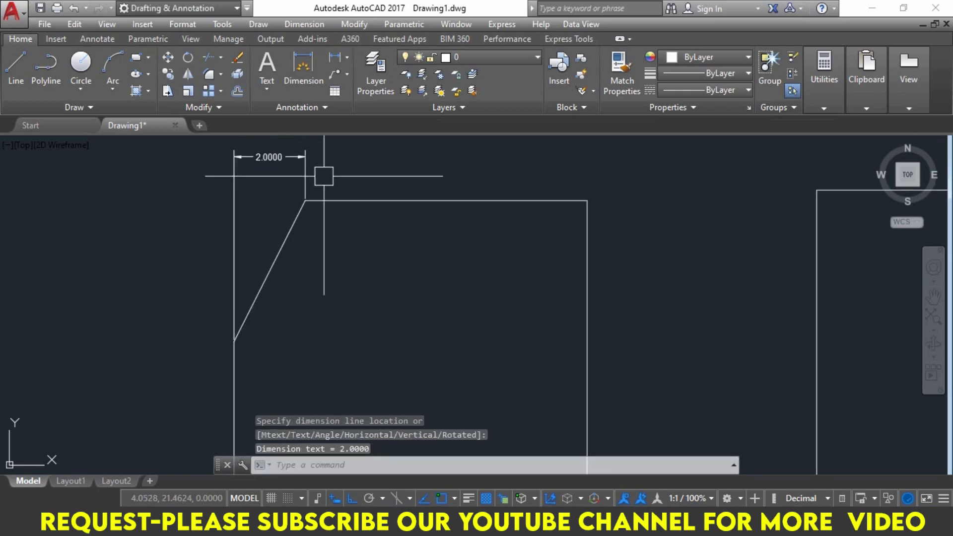
Add a vertical 4.0000 linear dimension for the chamfer, placed left of the edge
{"action": "left_click", "coordinate": [334, 57]}
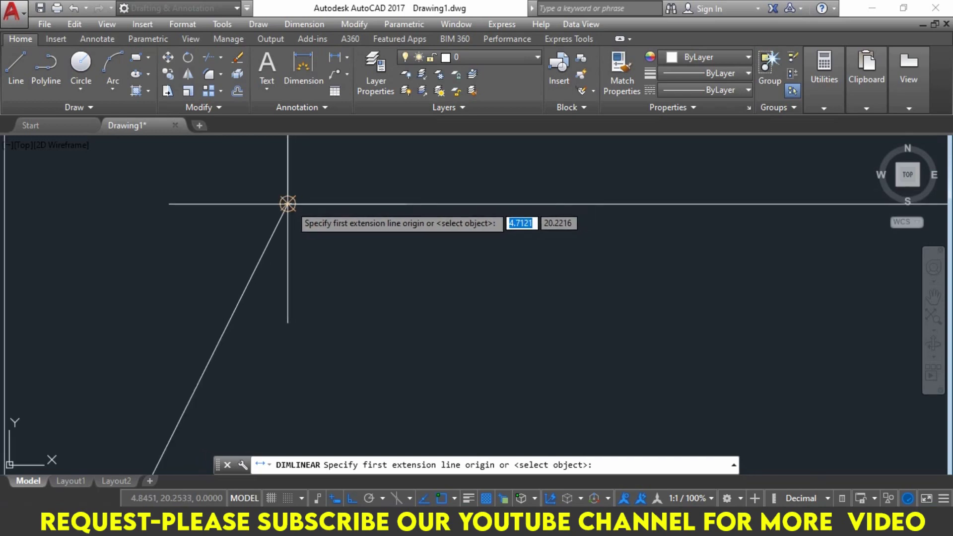
{"action": "left_click", "coordinate": [289, 206]}
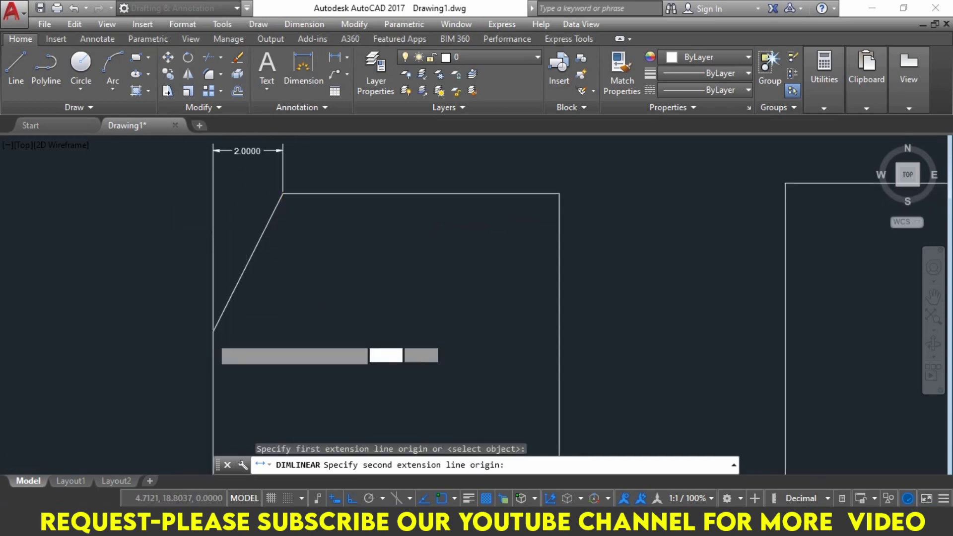
{"action": "scroll", "coordinate": [221, 322], "scroll_direction": "up", "scroll_amount": 3}
{"action": "scroll", "coordinate": [223, 306], "scroll_direction": "up", "scroll_amount": 1}
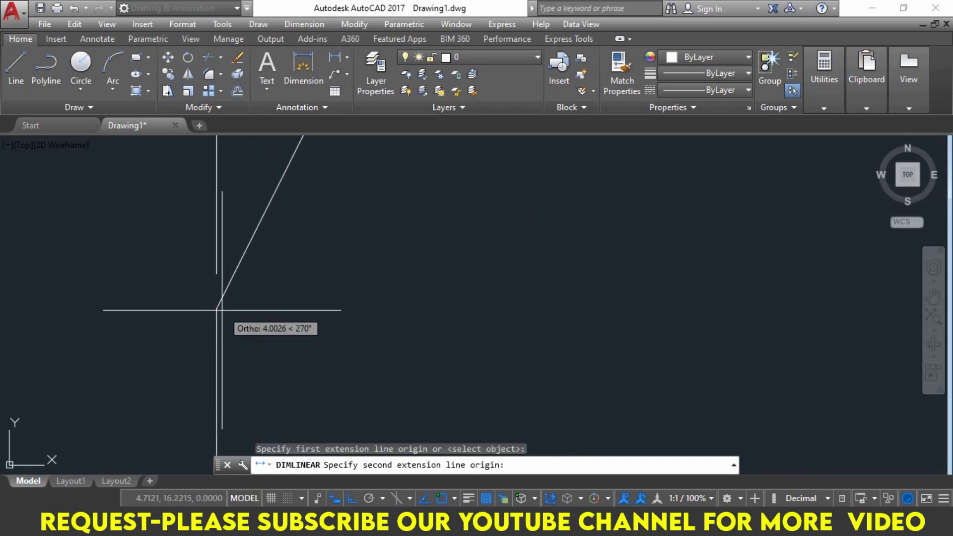
{"action": "left_click", "coordinate": [217, 309]}
{"action": "middle_click_drag", "start_coordinate": [206, 301], "coordinate": [259, 347]}
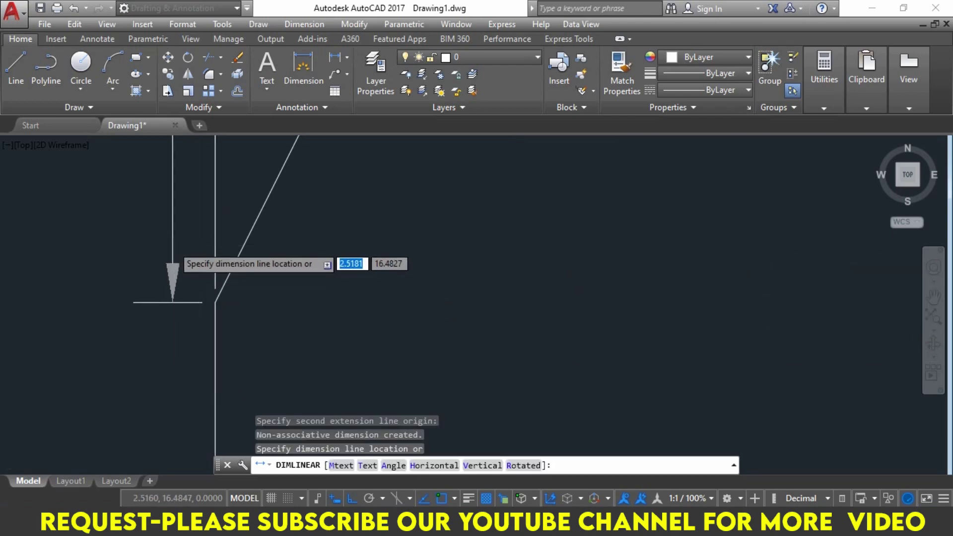
{"action": "scroll", "coordinate": [263, 321], "scroll_direction": "down", "scroll_amount": 2}
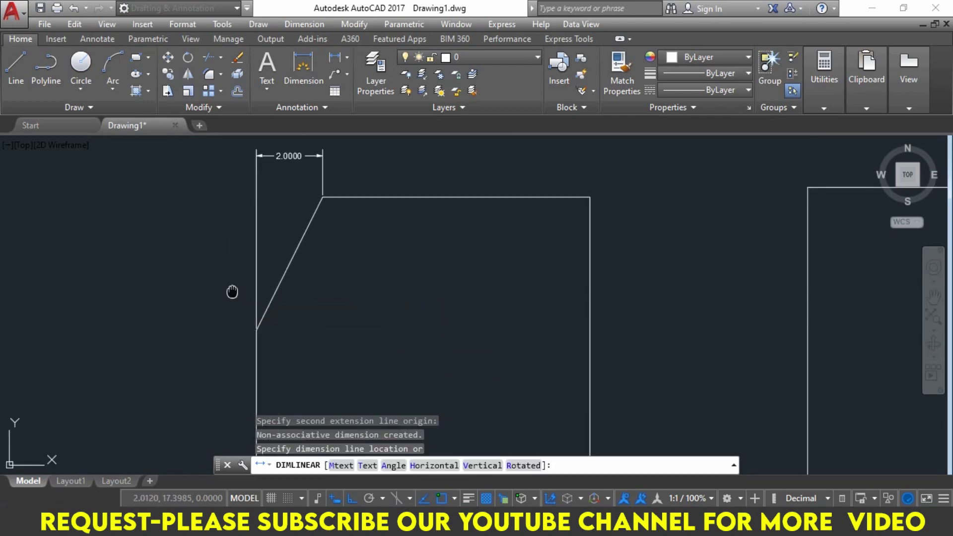
{"action": "left_click", "coordinate": [235, 299]}
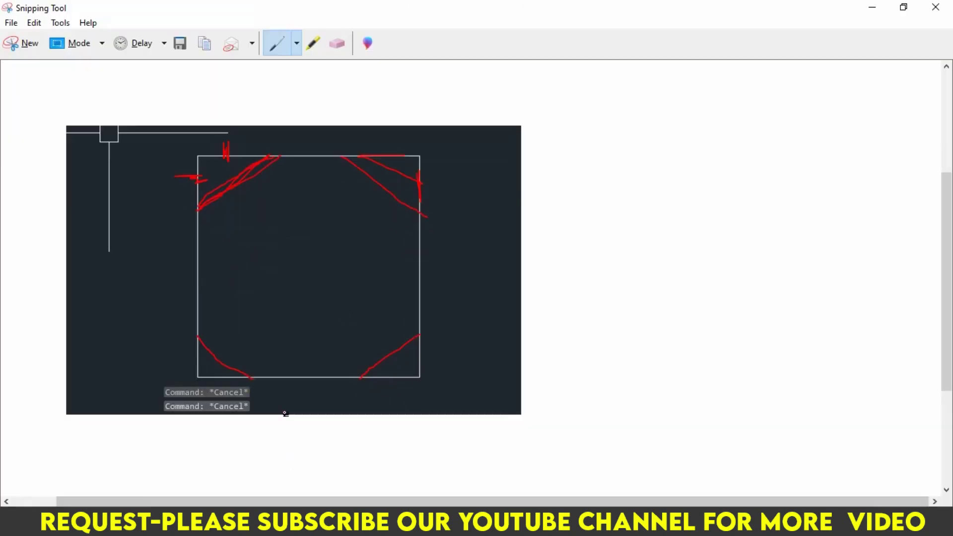
Snip the dimensioned chamfer corner, circle the 2.0000 and 4.0000 dimensions in red, then minimize the snip
{"action": "left_click", "coordinate": [7, 46]}
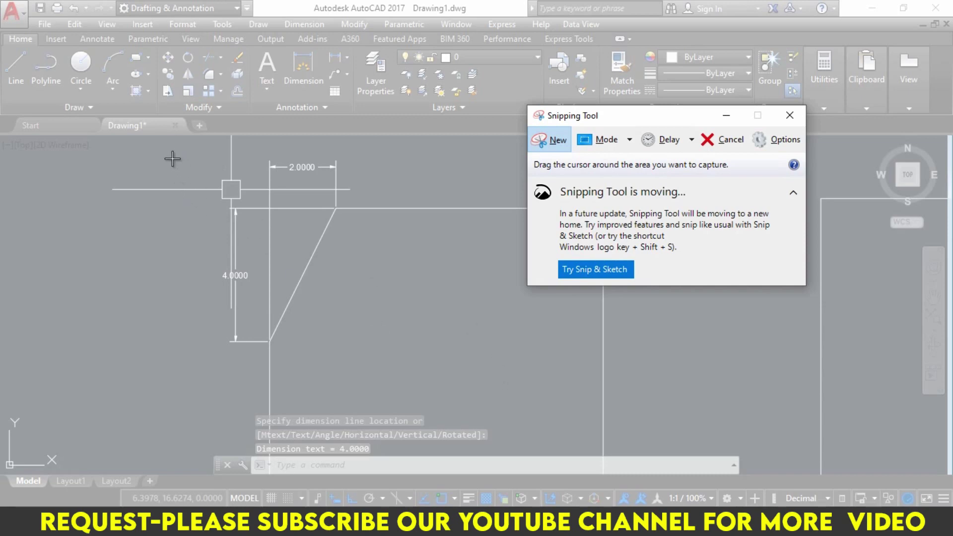
{"action": "left_click_drag", "start_coordinate": [166, 148], "coordinate": [421, 386]}
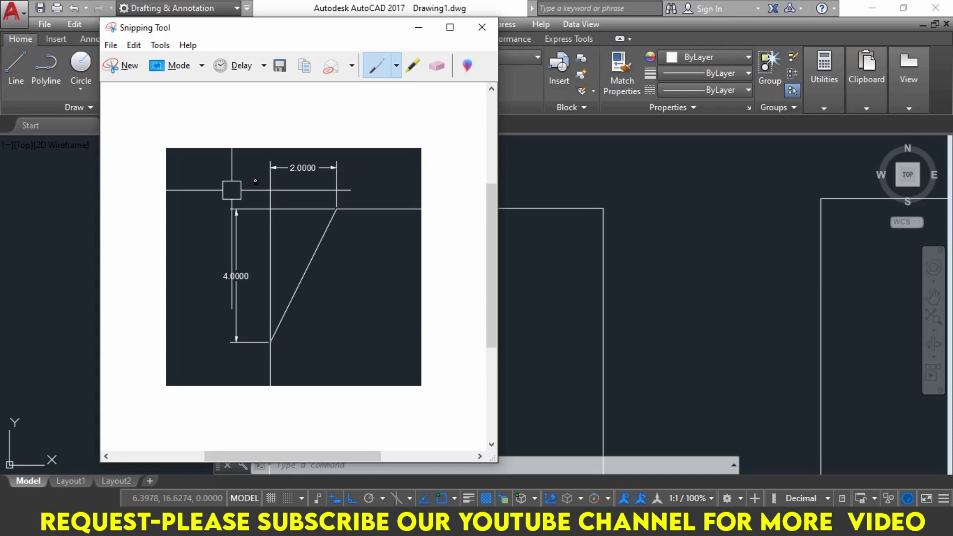
{"action": "mouse_move", "coordinate": [256, 173]}
{"action": "left_mouse_down"}
{"action": "mouse_move", "coordinate": [336, 149]}
{"action": "mouse_move", "coordinate": [345, 196]}
{"action": "mouse_move", "coordinate": [279, 199]}
{"action": "mouse_move", "coordinate": [259, 165]}
{"action": "mouse_move", "coordinate": [341, 148]}
{"action": "left_mouse_up"}
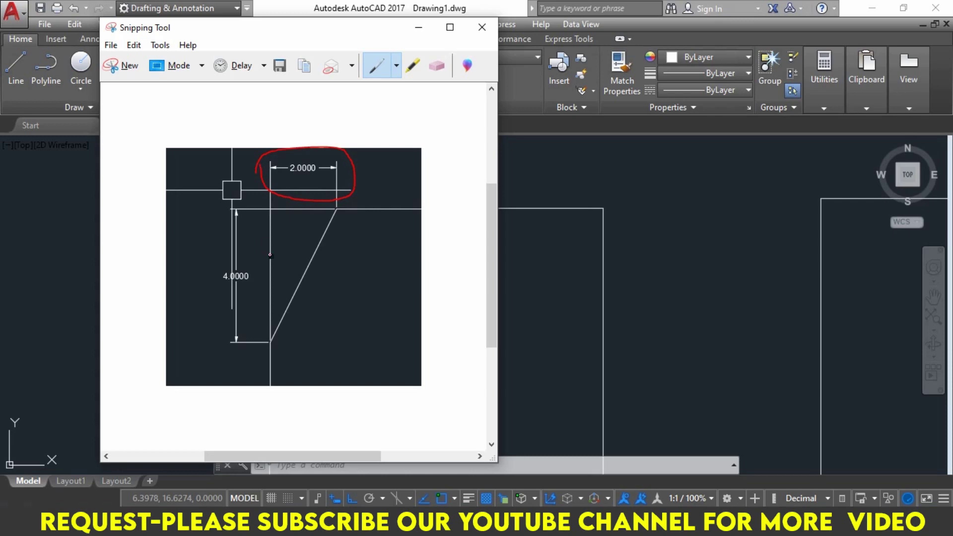
{"action": "mouse_move", "coordinate": [247, 367]}
{"action": "left_mouse_down"}
{"action": "mouse_move", "coordinate": [210, 199]}
{"action": "mouse_move", "coordinate": [204, 293]}
{"action": "mouse_move", "coordinate": [244, 359]}
{"action": "mouse_move", "coordinate": [262, 358]}
{"action": "left_mouse_up"}
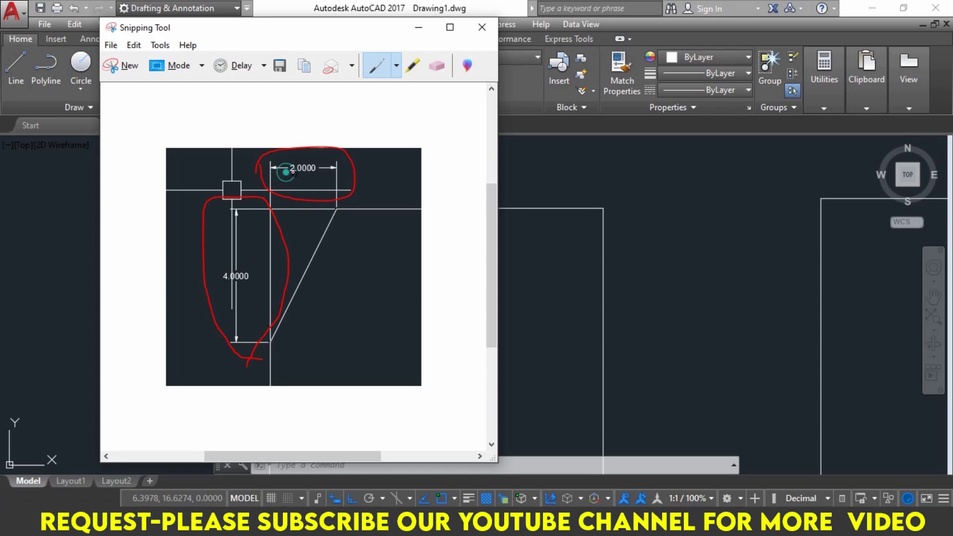
{"action": "left_click_drag", "start_coordinate": [287, 173], "coordinate": [323, 173]}
{"action": "left_click_drag", "start_coordinate": [253, 257], "coordinate": [254, 293]}
{"action": "left_click", "coordinate": [418, 28]}
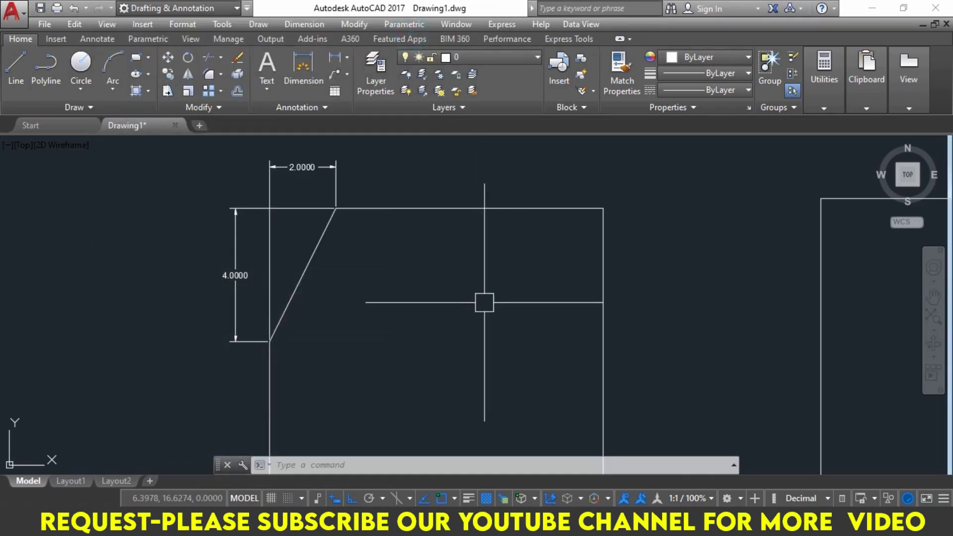
Chamfer the top-right corner with distances 2 and 4 using the right edge and top edge
{"action": "type", "text": "DIMLINEAR"}
{"action": "key", "text": "Return"}
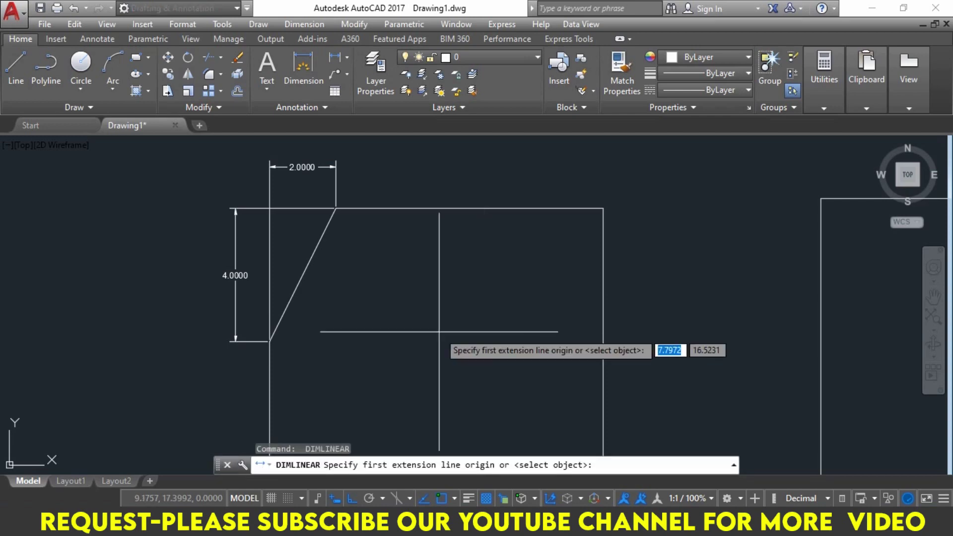
{"action": "key", "text": "Escape"}
{"action": "type", "text": "CHA"}
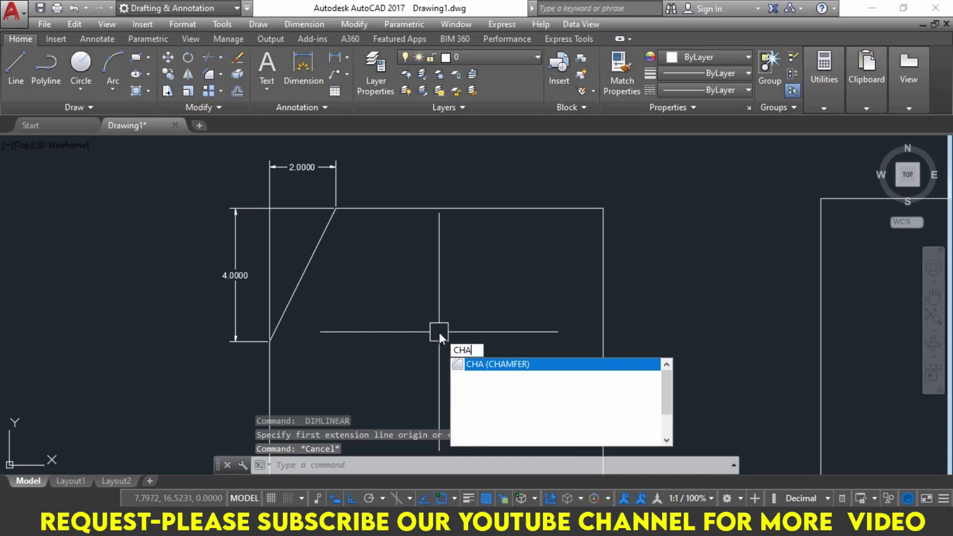
{"action": "key", "text": "Return"}
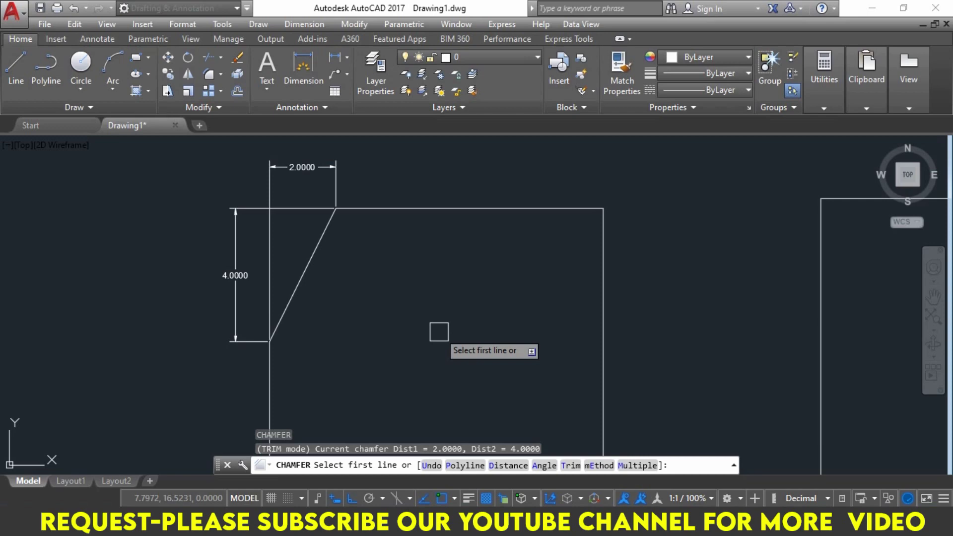
{"action": "left_click", "coordinate": [603, 270]}
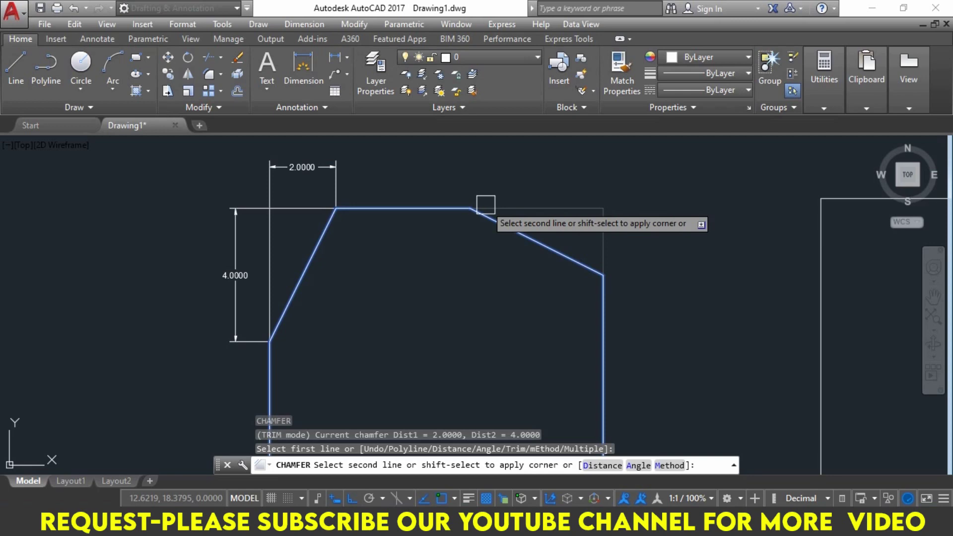
{"action": "left_click", "coordinate": [486, 204]}
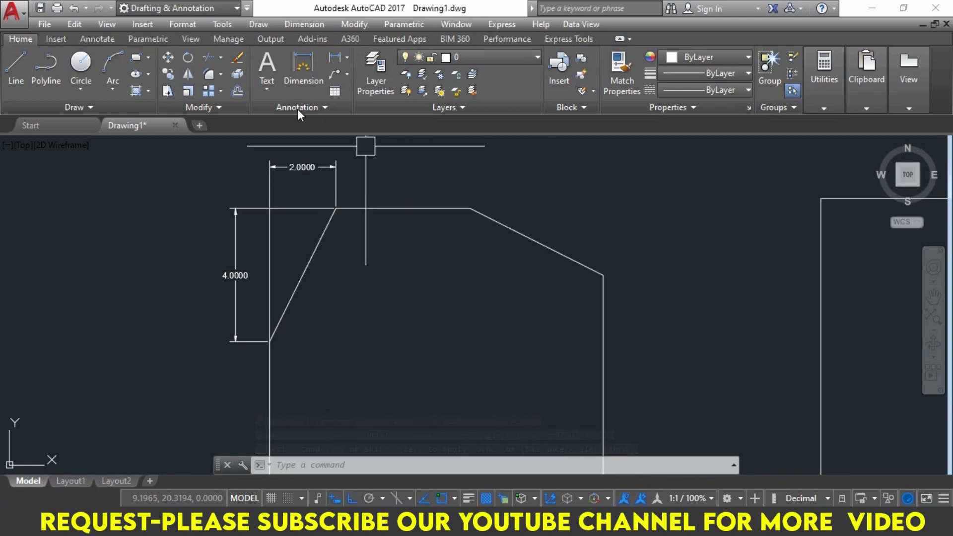
Add a vertical 2.0000 linear dimension beside the top-right chamfer
{"action": "left_click", "coordinate": [330, 55]}
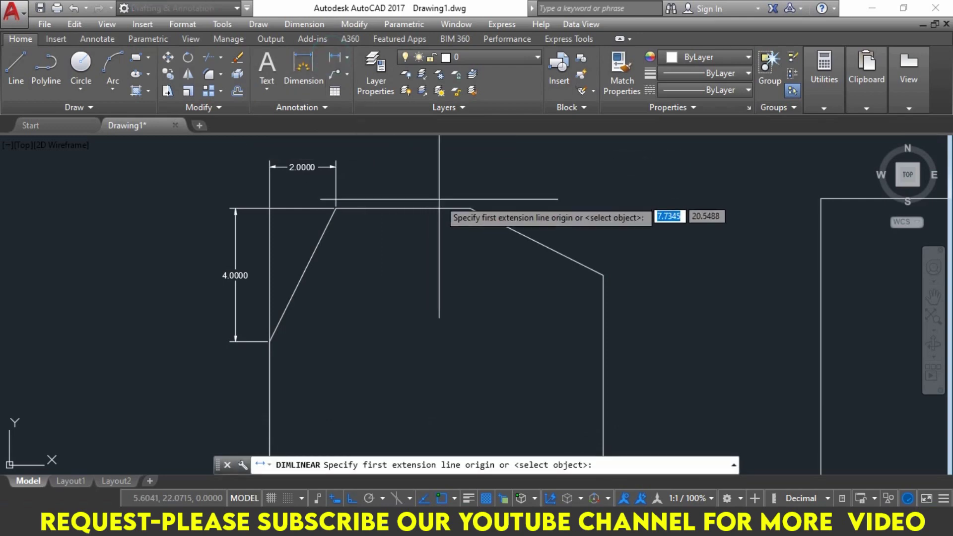
{"action": "left_click", "coordinate": [470, 209]}
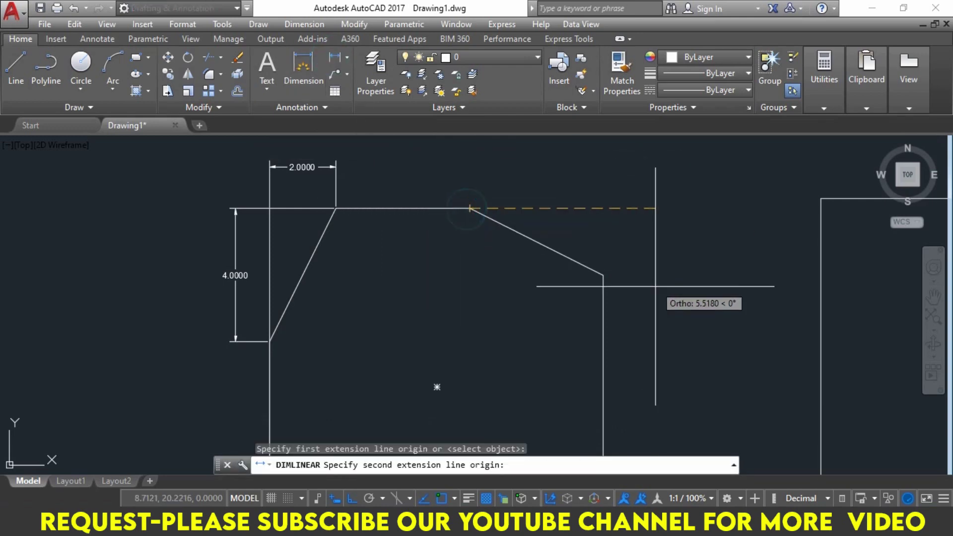
{"action": "left_click", "coordinate": [603, 275]}
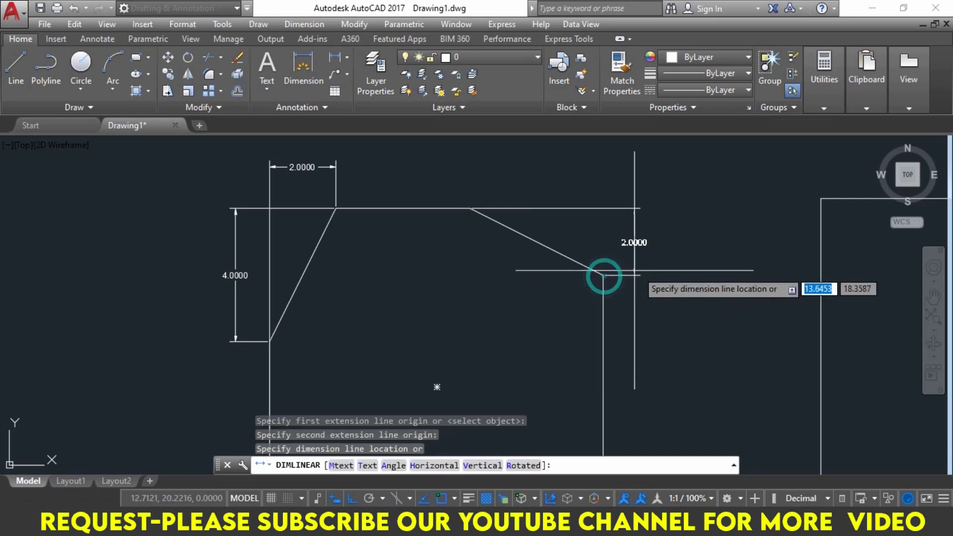
{"action": "left_click", "coordinate": [660, 271]}
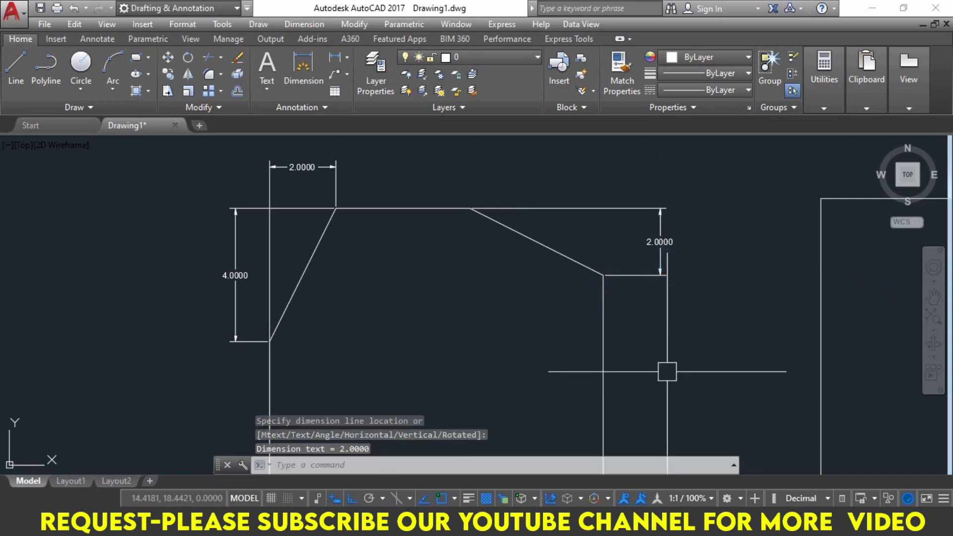
Add a horizontal 4.0000 linear dimension above the top-right chamfer
{"action": "key", "text": "Return"}
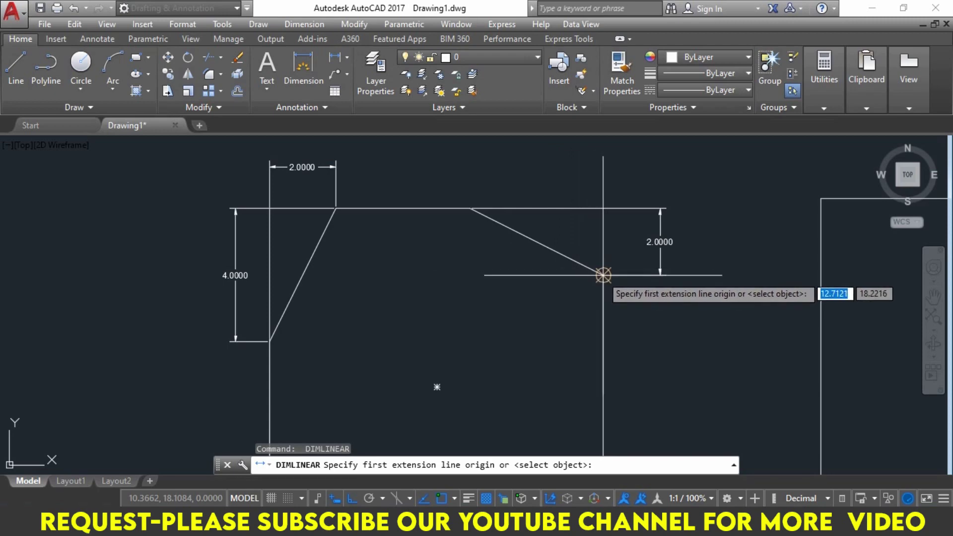
{"action": "left_click", "coordinate": [596, 272]}
{"action": "scroll", "coordinate": [487, 208], "scroll_direction": "up", "scroll_amount": 5}
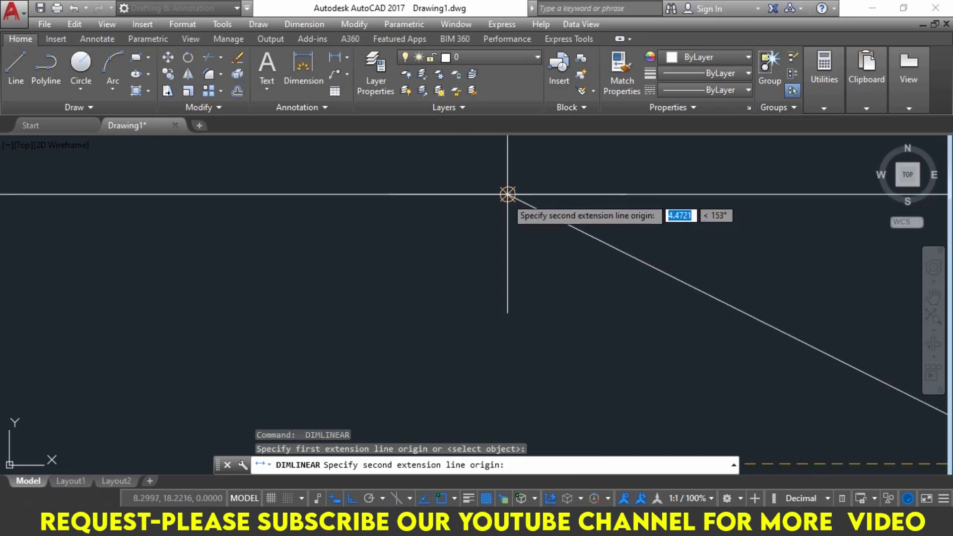
{"action": "left_click", "coordinate": [506, 193]}
{"action": "scroll", "coordinate": [504, 192], "scroll_direction": "down", "scroll_amount": 3}
{"action": "scroll", "coordinate": [546, 201], "scroll_direction": "down", "scroll_amount": 2}
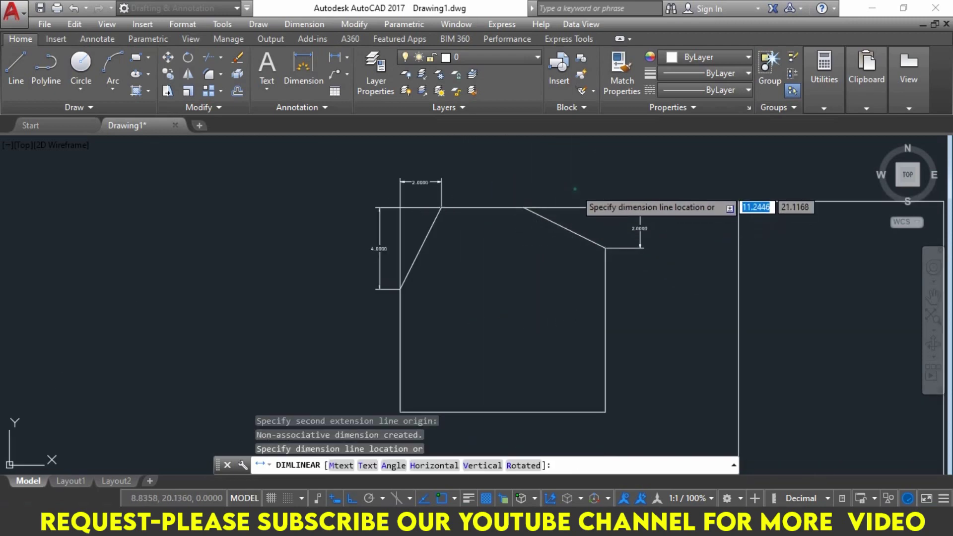
{"action": "left_click", "coordinate": [576, 189]}
{"action": "scroll", "coordinate": [574, 215], "scroll_direction": "up", "scroll_amount": 2}
{"action": "middle_click_drag", "start_coordinate": [570, 217], "coordinate": [562, 212]}
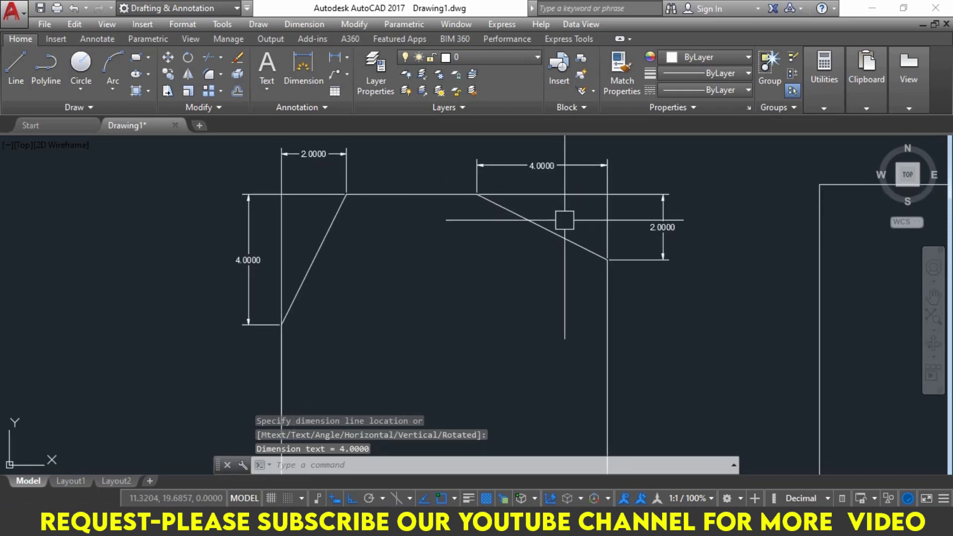
{"action": "scroll", "coordinate": [569, 231], "scroll_direction": "down", "scroll_amount": 1}
{"action": "scroll", "coordinate": [533, 221], "scroll_direction": "down", "scroll_amount": 1}
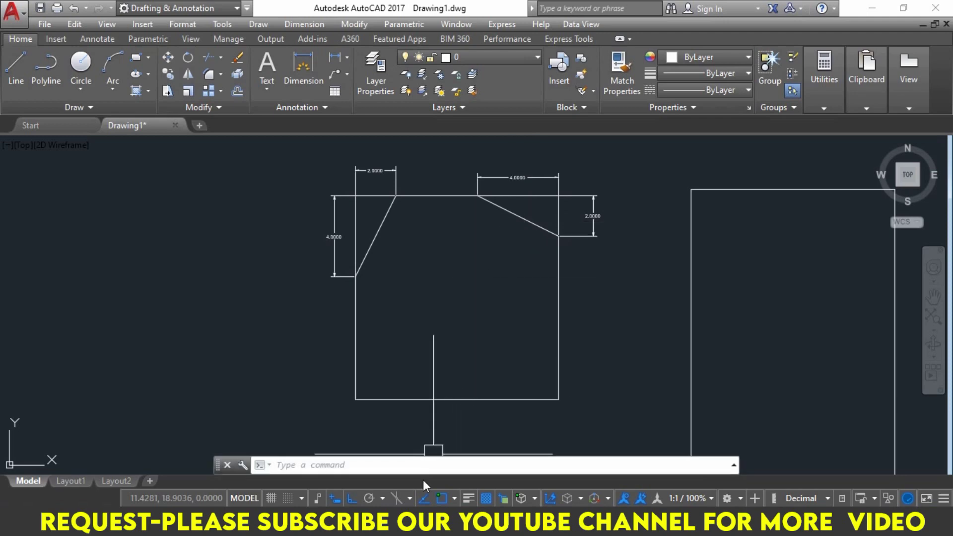
{"action": "left_click", "coordinate": [427, 521]}
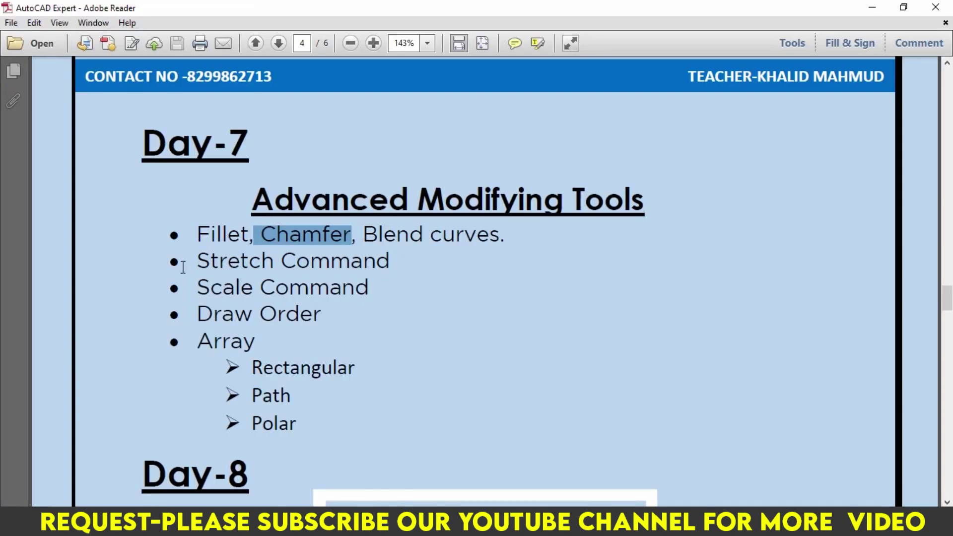
{"action": "left_click_drag", "start_coordinate": [364, 228], "coordinate": [493, 235]}
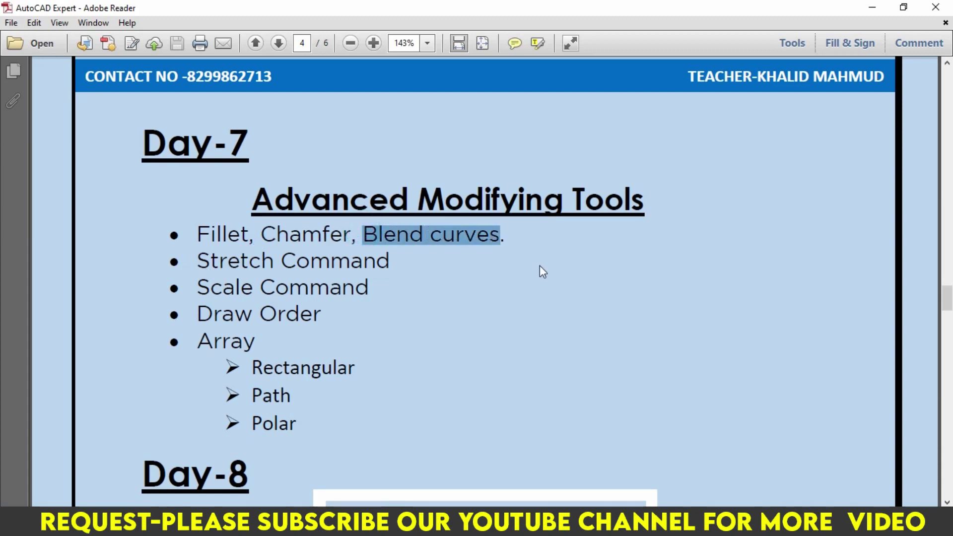
Erase all the old shapes with a crossing selection
{"action": "left_click", "coordinate": [872, 7]}
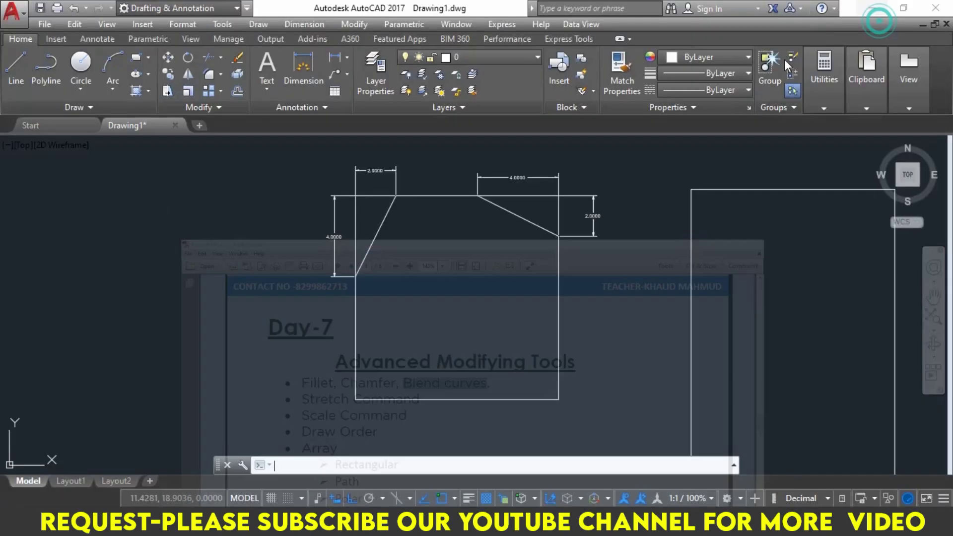
{"action": "scroll", "coordinate": [641, 229], "scroll_direction": "down", "scroll_amount": 2}
{"action": "scroll", "coordinate": [511, 247], "scroll_direction": "up", "scroll_amount": 2}
{"action": "scroll", "coordinate": [611, 249], "scroll_direction": "down", "scroll_amount": 2}
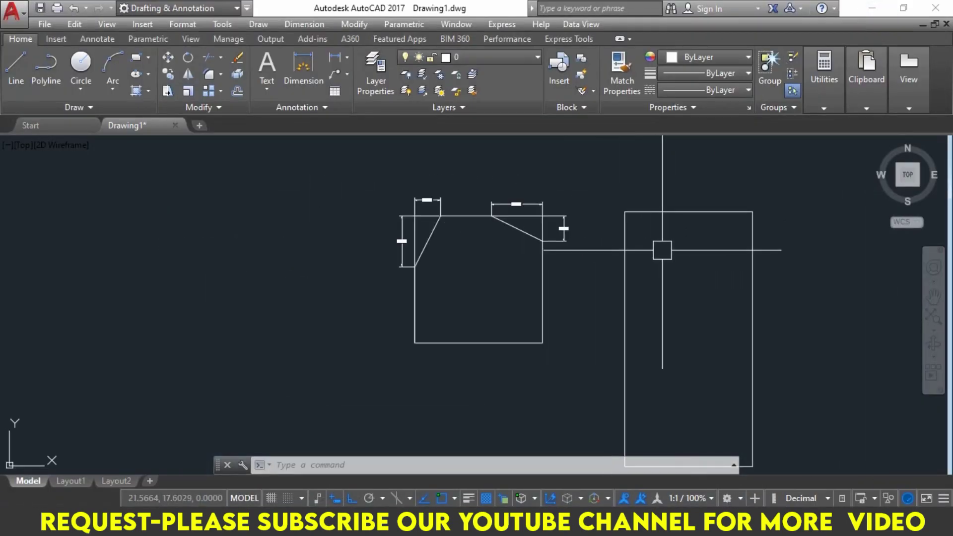
{"action": "mouse_move", "coordinate": [662, 252]}
{"action": "middle_mouse_down"}
{"action": "mouse_move", "coordinate": [694, 256]}
{"action": "mouse_move", "coordinate": [653, 251]}
{"action": "middle_mouse_up"}
{"action": "left_click", "coordinate": [819, 273]}
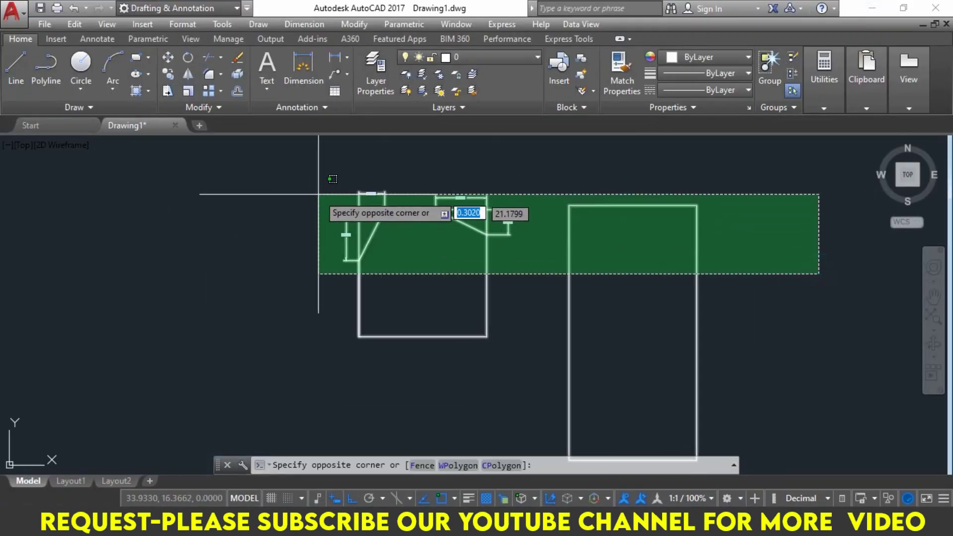
{"action": "left_click", "coordinate": [294, 189]}
{"action": "type", "text": "e"}
{"action": "key", "text": "Return"}
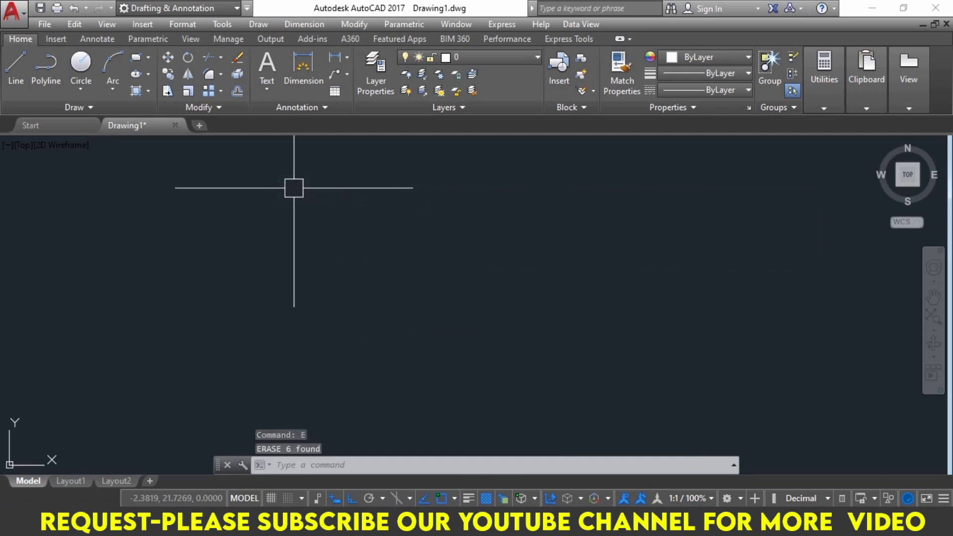
{"action": "middle_click_drag", "start_coordinate": [332, 266], "coordinate": [301, 270]}
{"action": "key", "text": "Escape"}
{"action": "key", "text": "Escape"}
{"action": "key", "text": "Escape"}
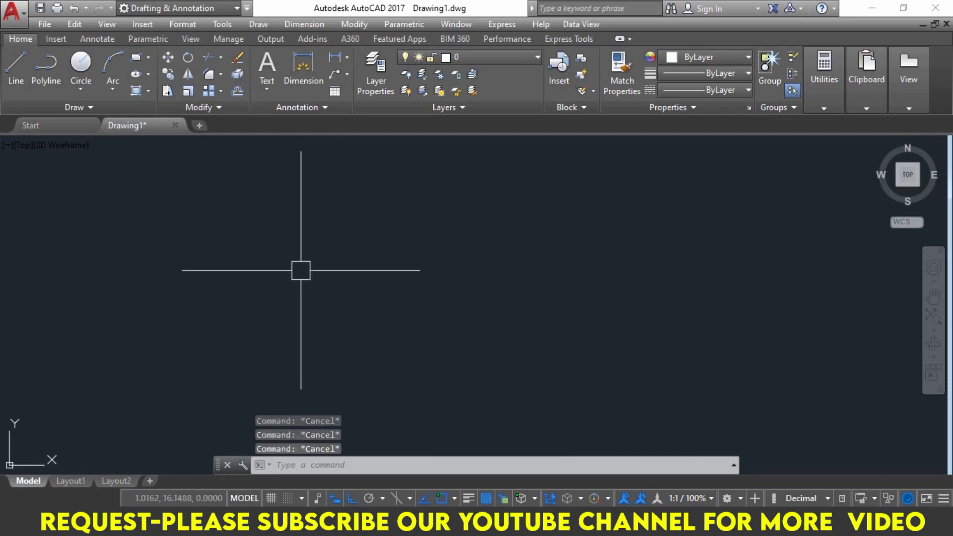
Draw a 30-unit horizontal line
{"action": "type", "text": "l"}
{"action": "key", "text": "Return"}
{"action": "left_click", "coordinate": [274, 239]}
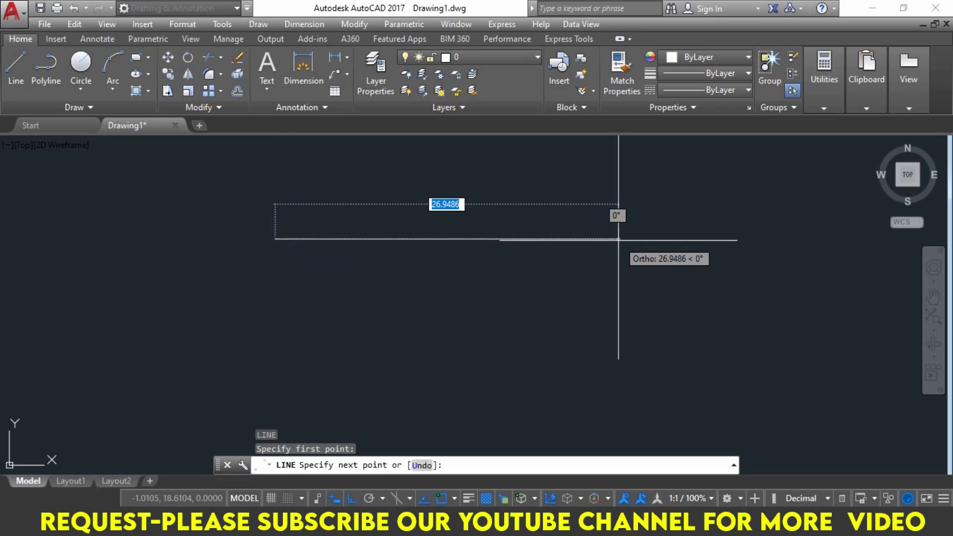
{"action": "type", "text": "30"}
{"action": "key", "text": "Return"}
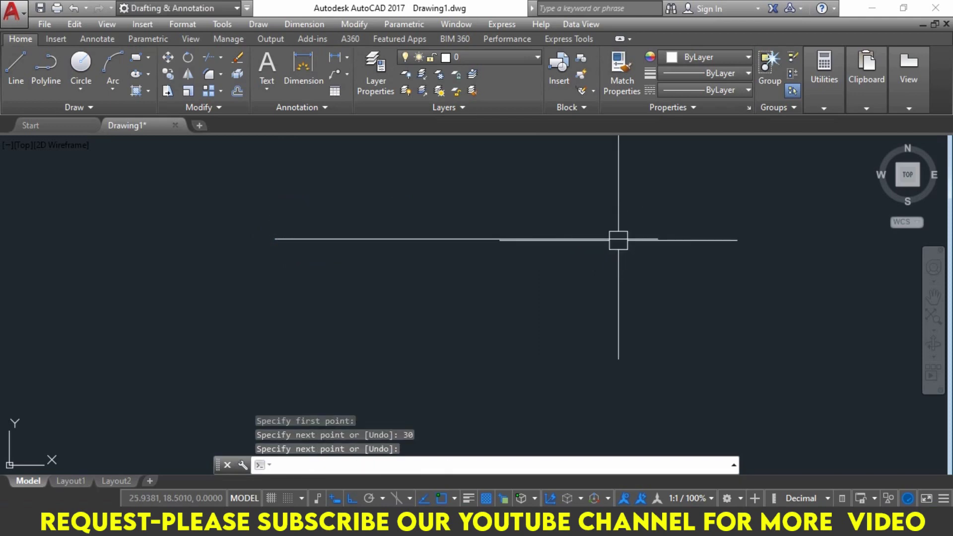
{"action": "key", "text": "Return"}
Copy the 30-unit line straight down to make a parallel line below it
{"action": "left_click", "coordinate": [602, 239]}
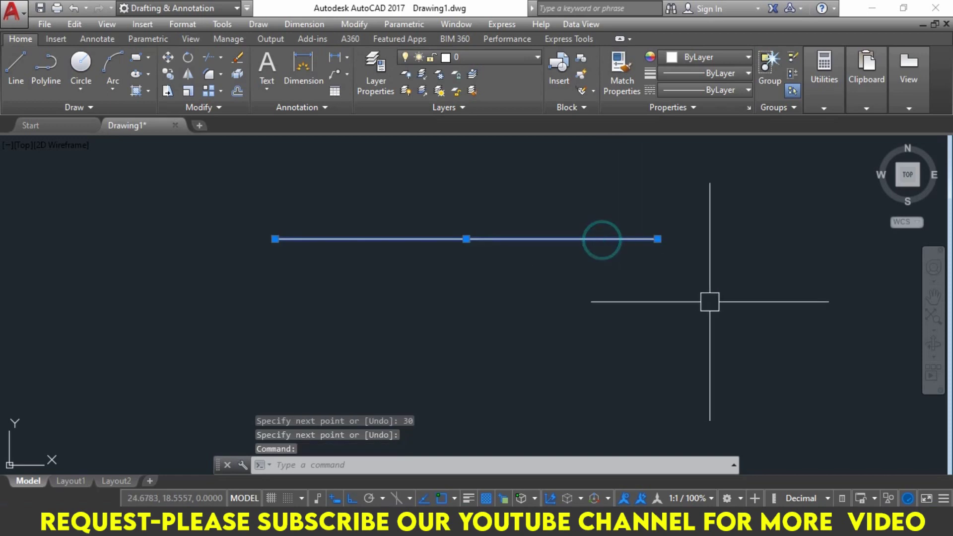
{"action": "type", "text": "cond p"}
{"action": "key", "text": "Return"}
{"action": "left_click", "coordinate": [725, 228]}
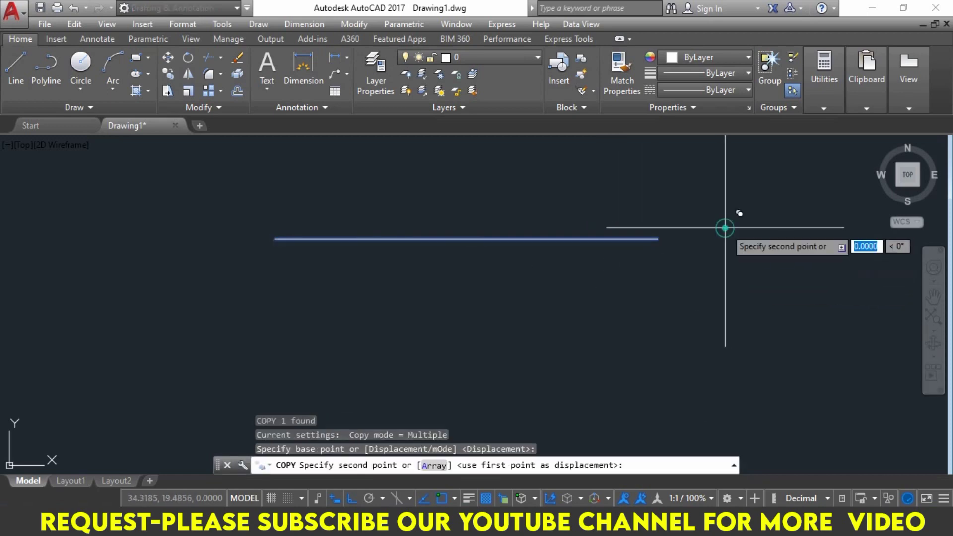
{"action": "left_click", "coordinate": [723, 348]}
{"action": "key", "text": "Escape"}
{"action": "key", "text": "Escape"}
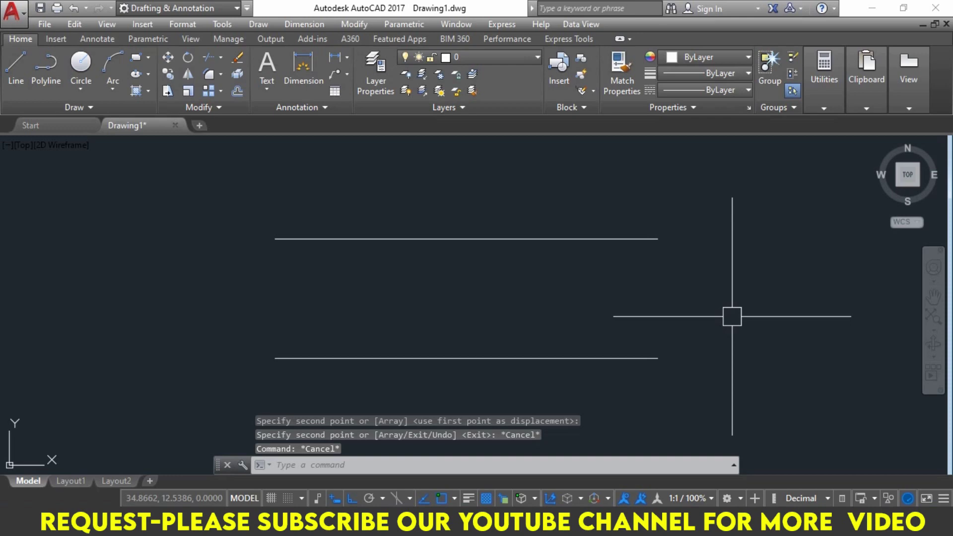
Make a first Blend Curves attempt, picking two points on the top line
{"action": "type", "text": "blen"}
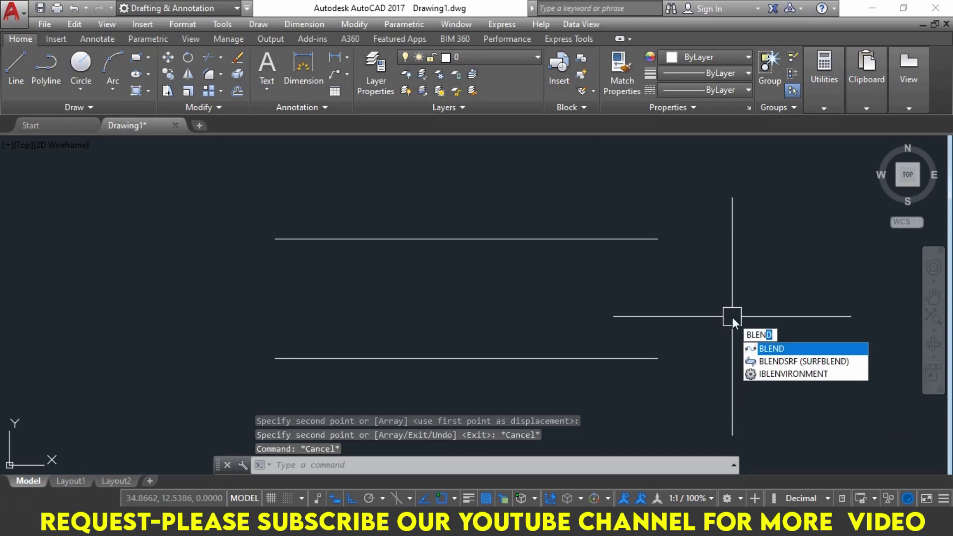
{"action": "key", "text": "BackSpace"}
{"action": "key", "text": "BackSpace"}
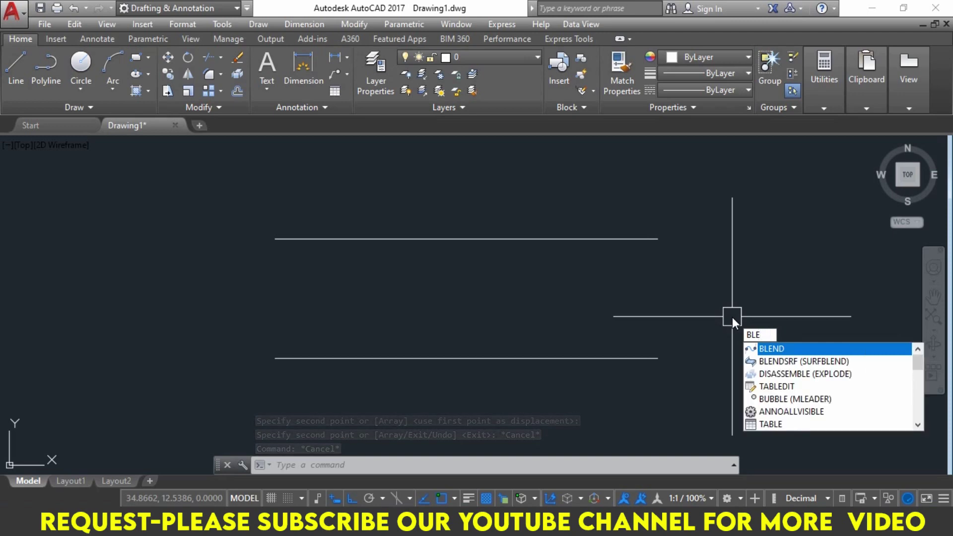
{"action": "key", "text": "BackSpace"}
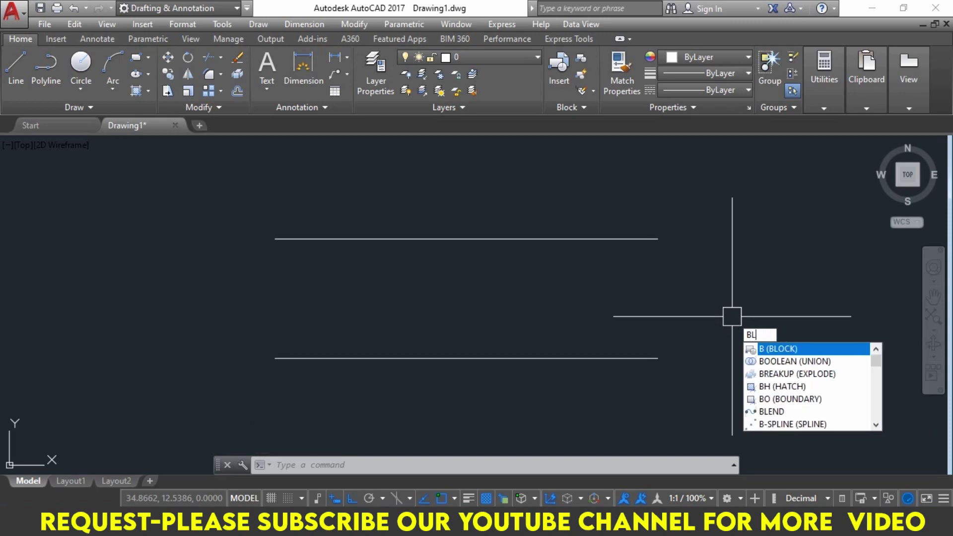
{"action": "type", "text": "e"}
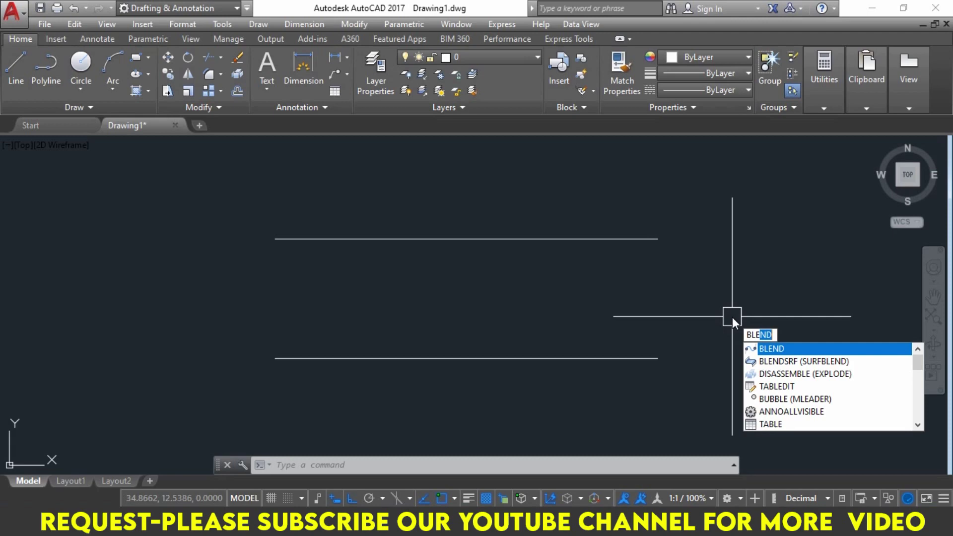
{"action": "key", "text": "Escape"}
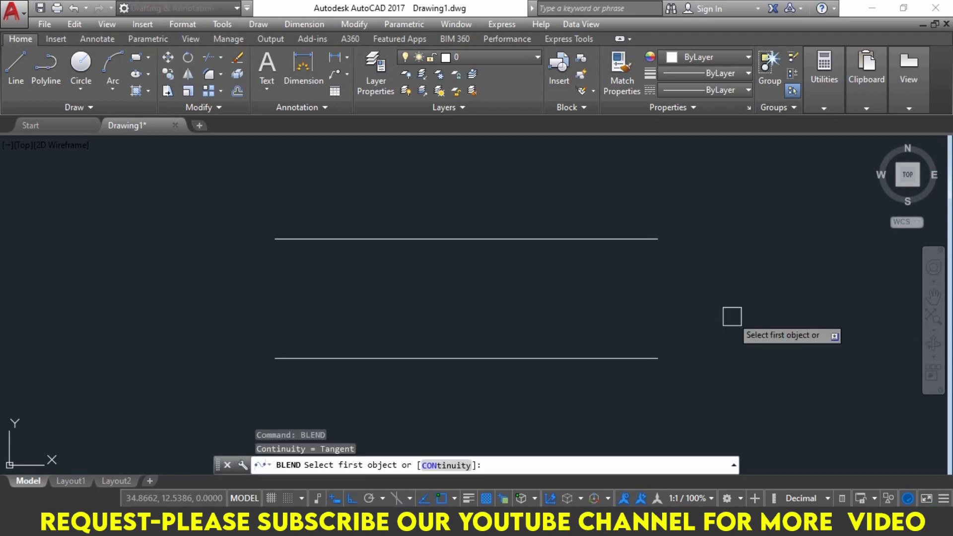
{"action": "key", "text": "Escape"}
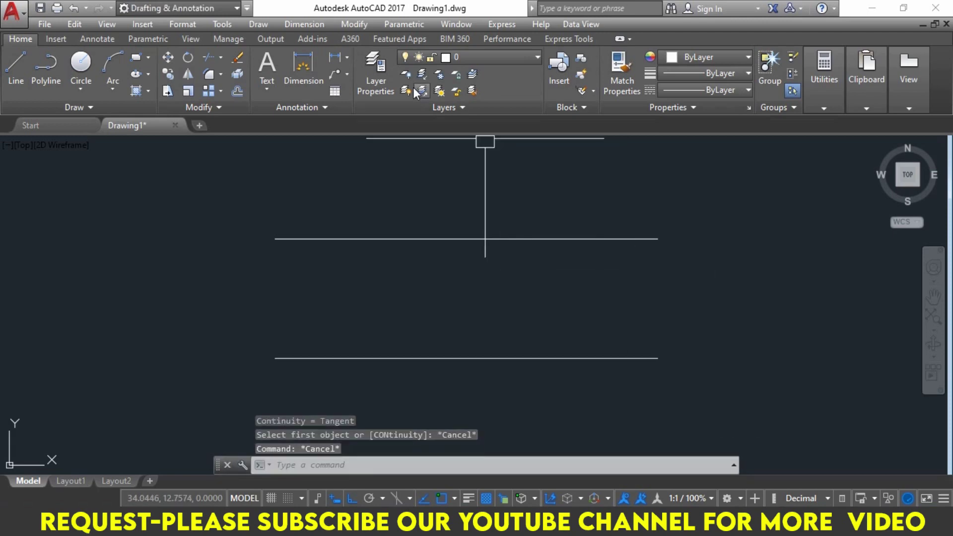
{"action": "left_click", "coordinate": [349, 60]}
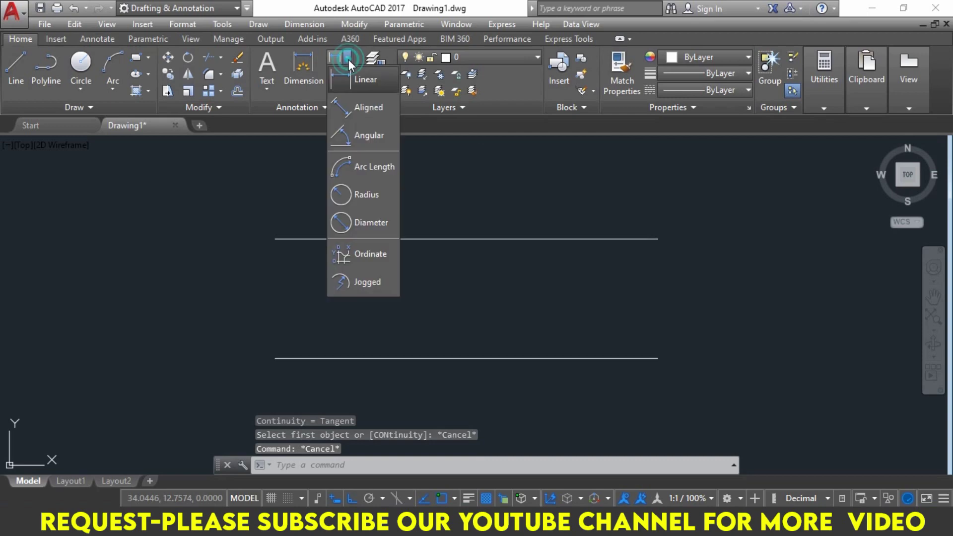
{"action": "left_click", "coordinate": [220, 75]}
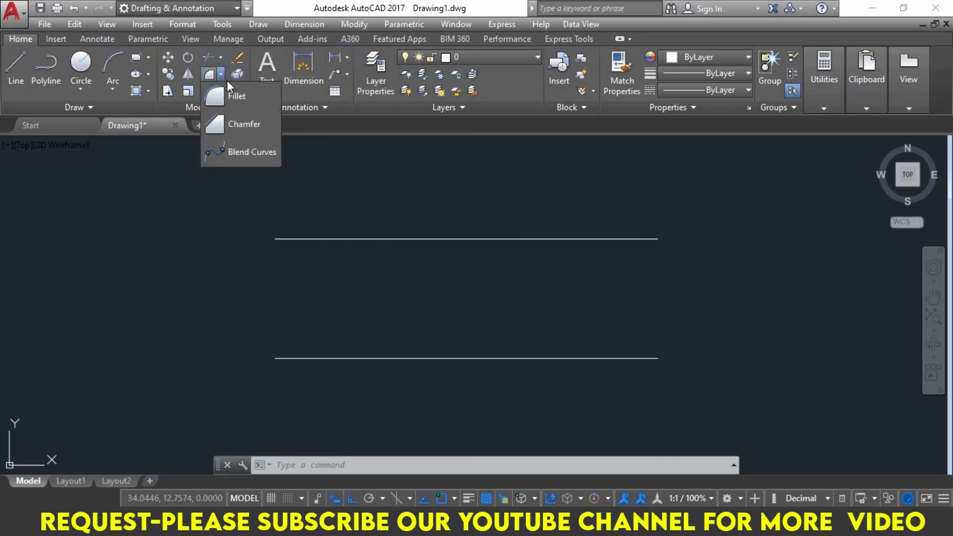
{"action": "left_click", "coordinate": [223, 146]}
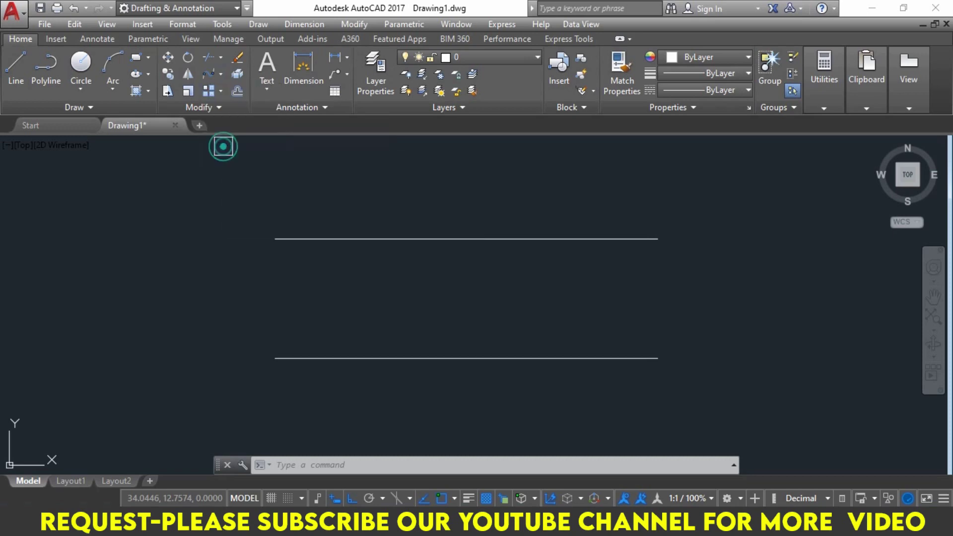
{"action": "left_click", "coordinate": [540, 238]}
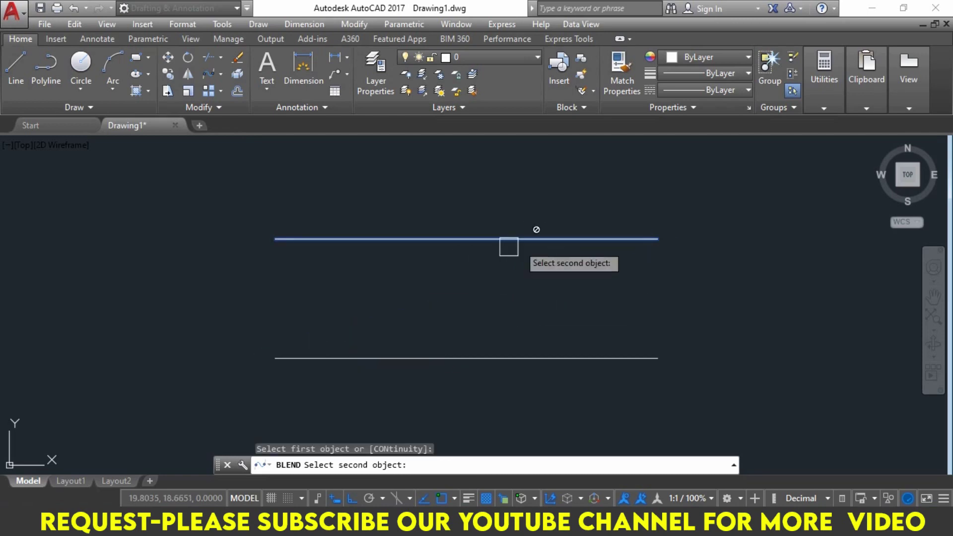
{"action": "left_click", "coordinate": [630, 240]}
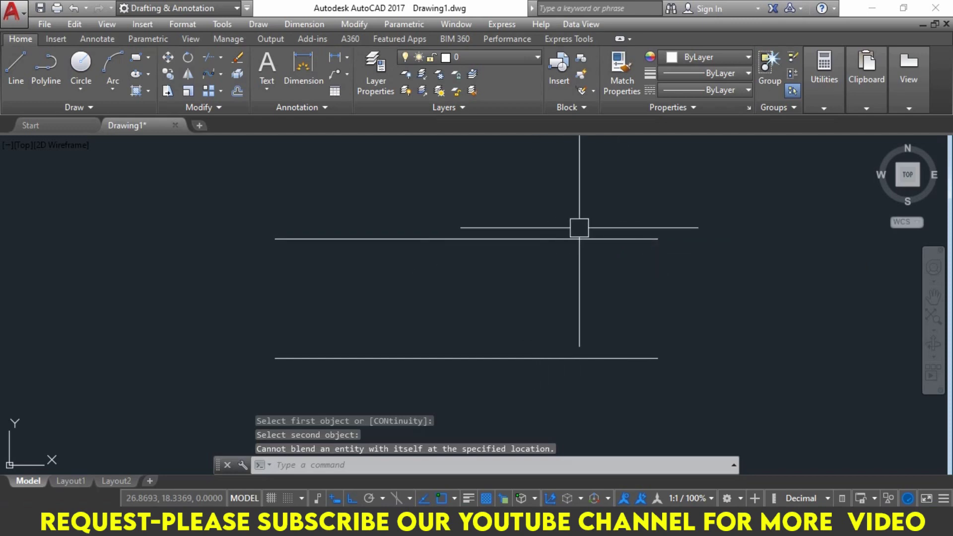
Add two crossing blend curves joining opposite ends of the top and bottom lines
{"action": "key", "text": "Return"}
{"action": "left_click", "coordinate": [626, 239]}
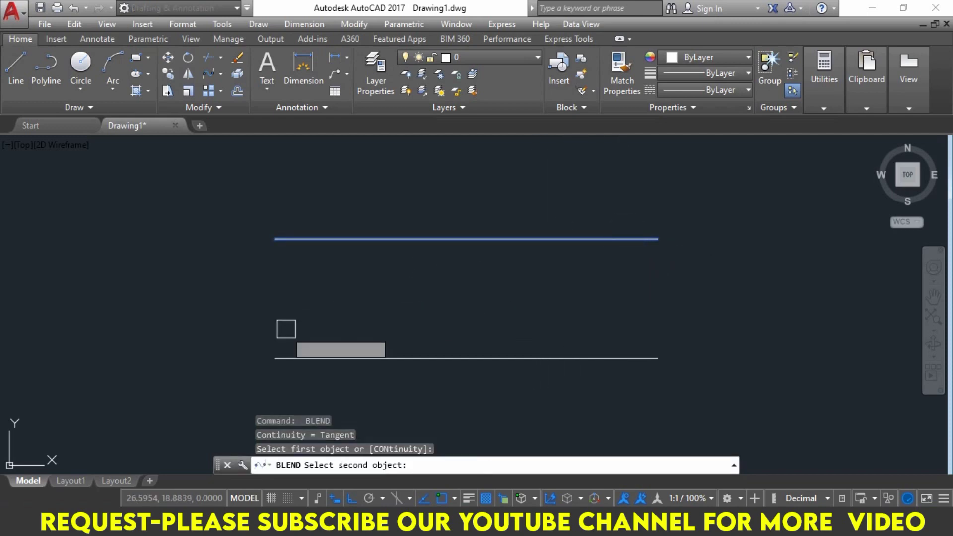
{"action": "left_click", "coordinate": [301, 359]}
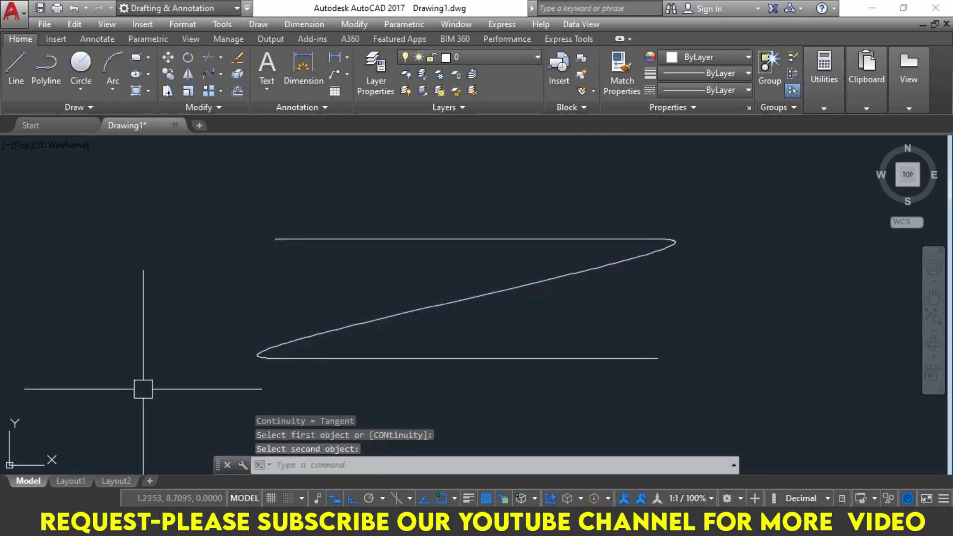
{"action": "key", "text": "Return"}
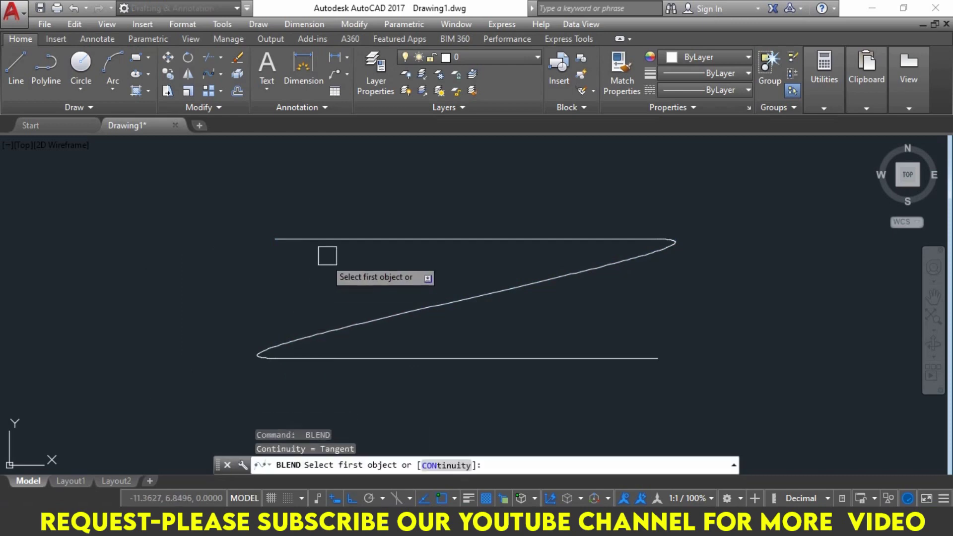
{"action": "left_click", "coordinate": [311, 239]}
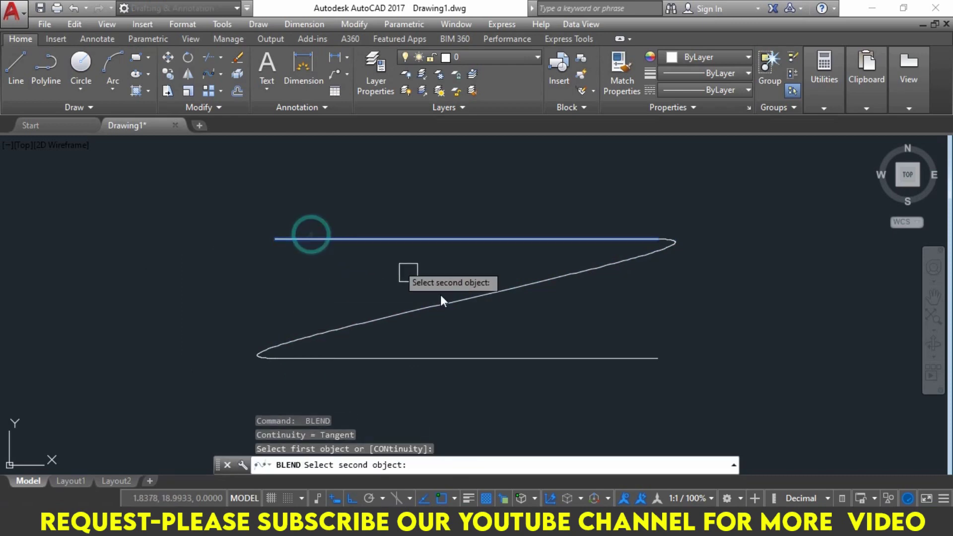
{"action": "left_click", "coordinate": [629, 357]}
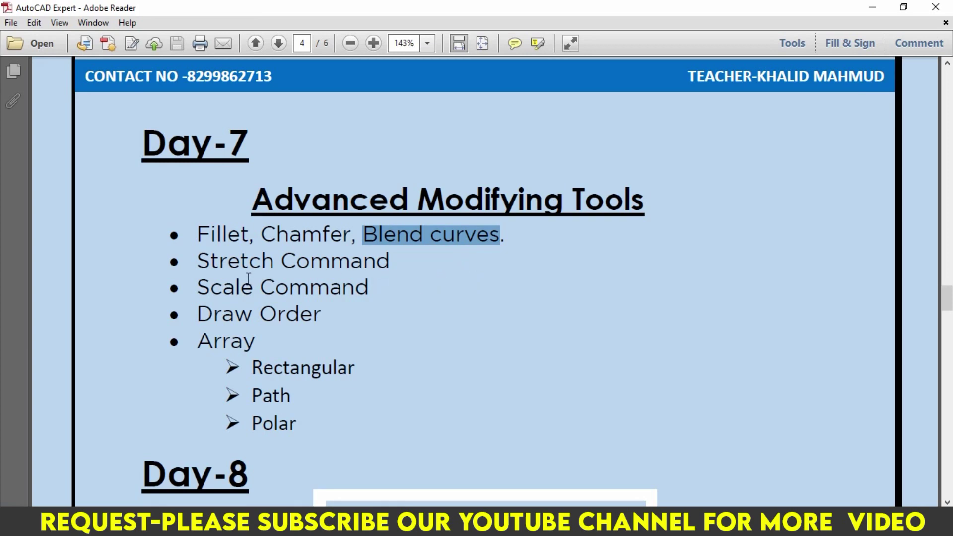
Highlight 'Stretch Command' in the Day-7 notes and minimise Adobe Reader
{"action": "left_click_drag", "start_coordinate": [196, 260], "coordinate": [390, 260]}
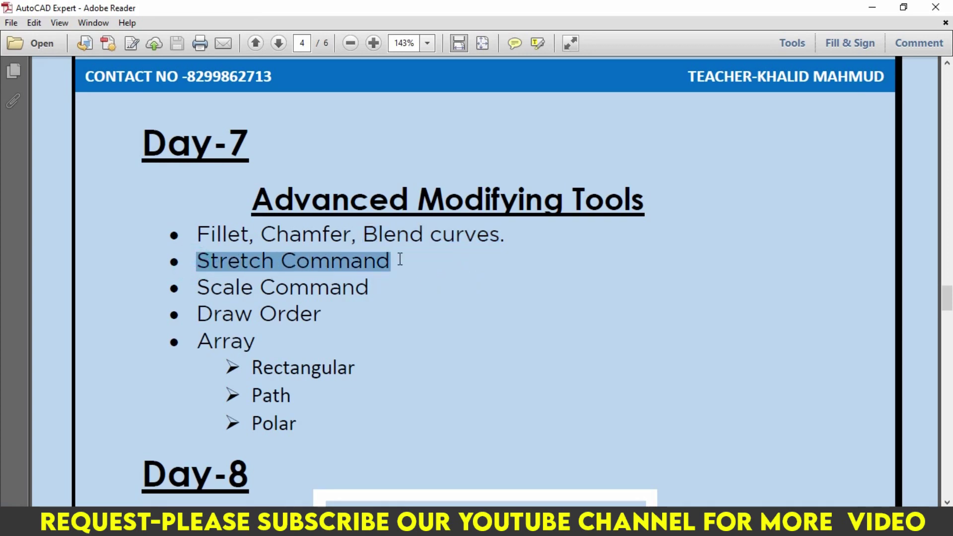
{"action": "left_click", "coordinate": [873, 7]}
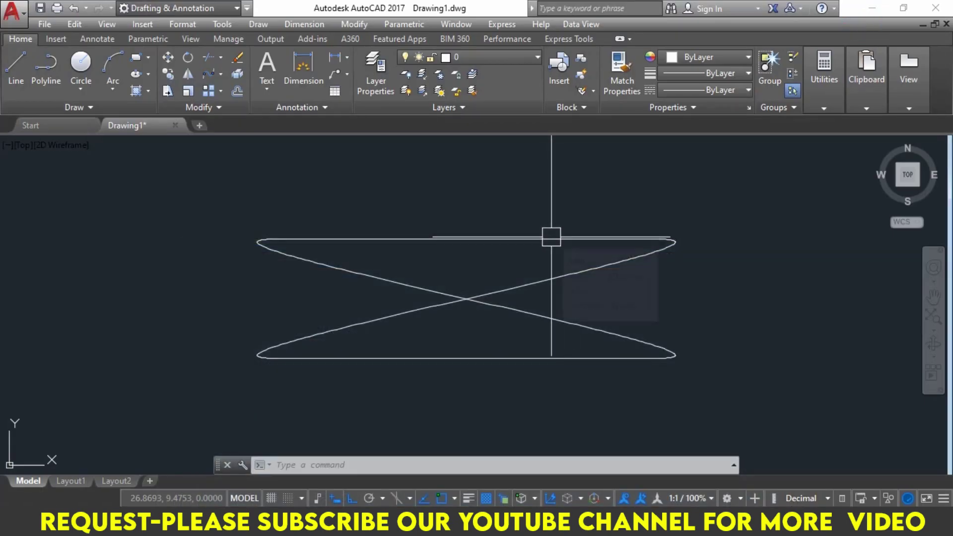
Select everything in the drawing and erase it
{"action": "key", "text": "ctrl+a"}
{"action": "type", "text": "e"}
{"action": "key", "text": "Return"}
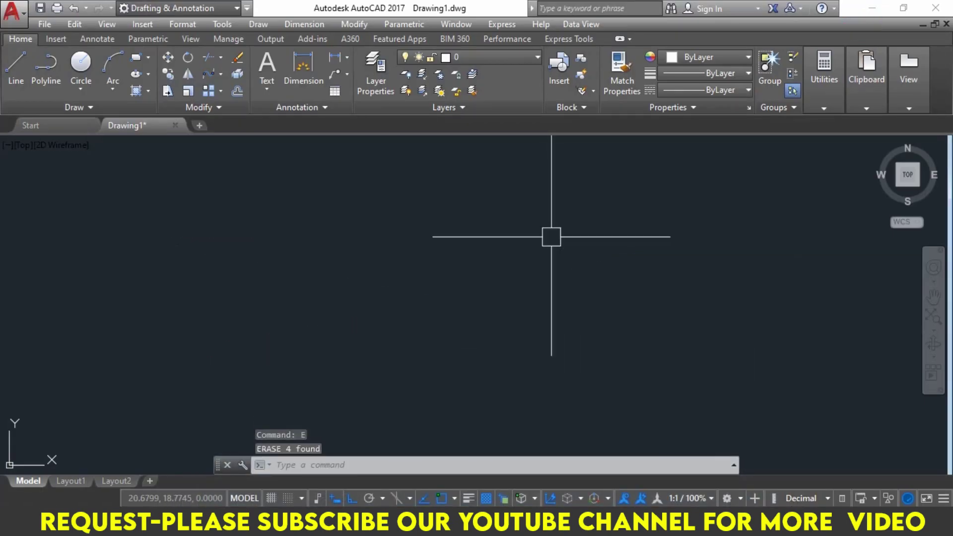
{"action": "key", "text": "Escape"}
{"action": "key", "text": "Escape"}
{"action": "key", "text": "Escape"}
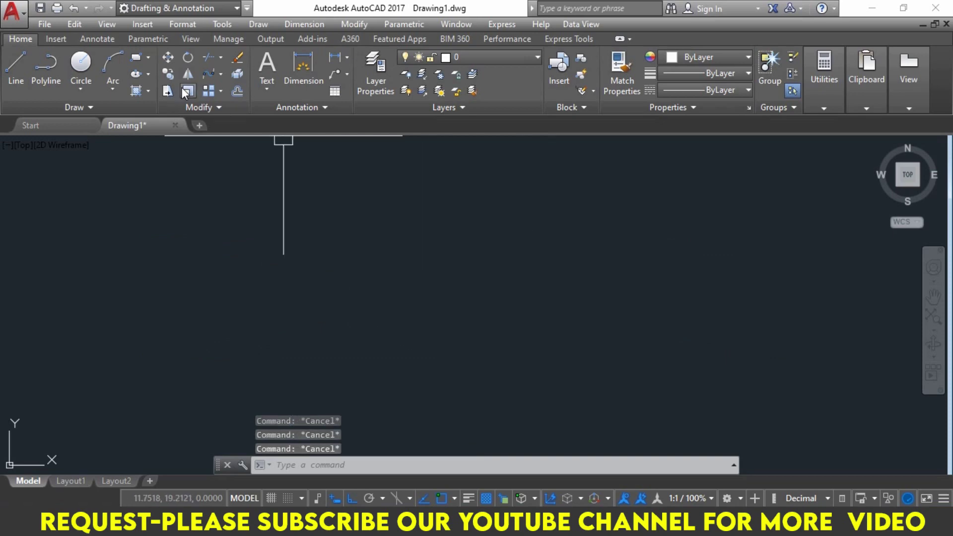
Draw a 20 by 20 square rectangle
{"action": "left_click", "coordinate": [132, 62]}
{"action": "left_click", "coordinate": [284, 193]}
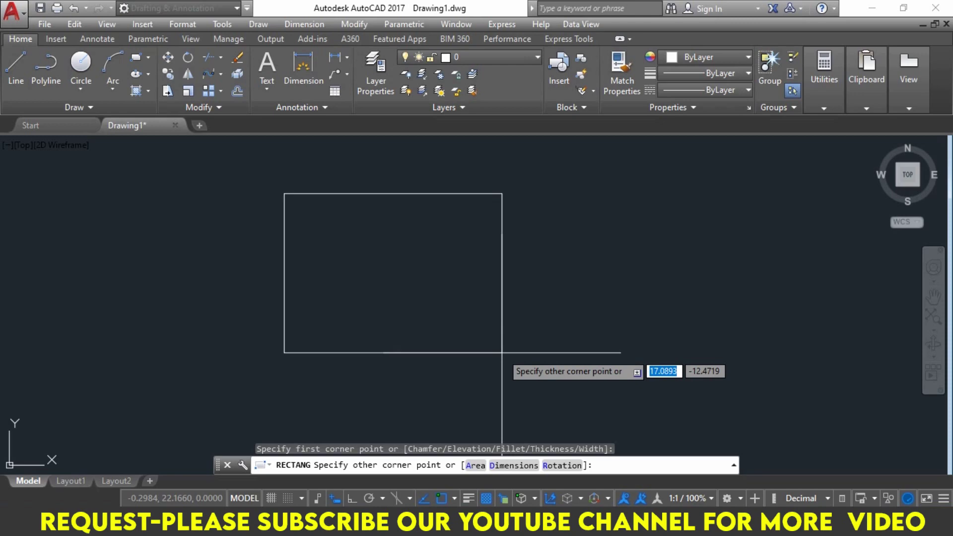
{"action": "type", "text": "d"}
{"action": "key", "text": "Return"}
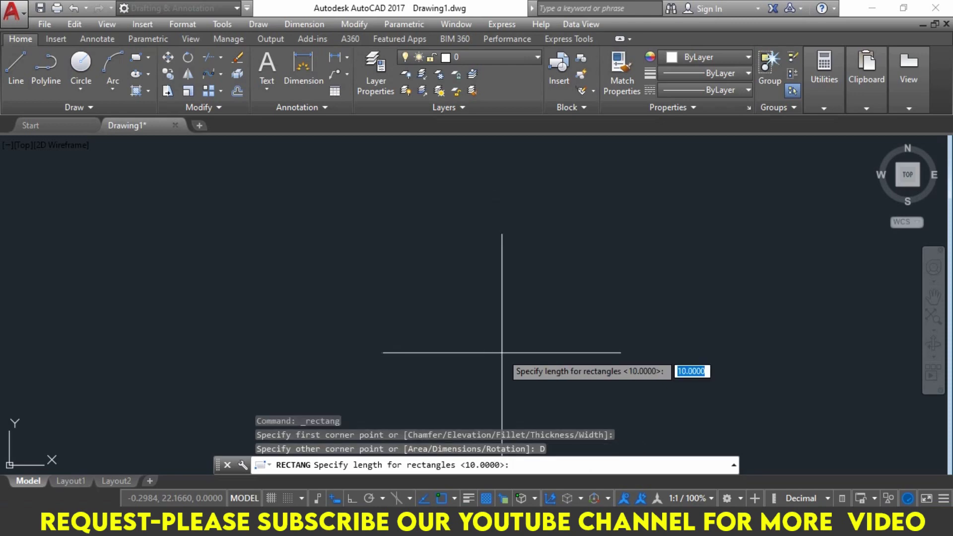
{"action": "type", "text": "20"}
{"action": "key", "text": "Return"}
{"action": "type", "text": "20"}
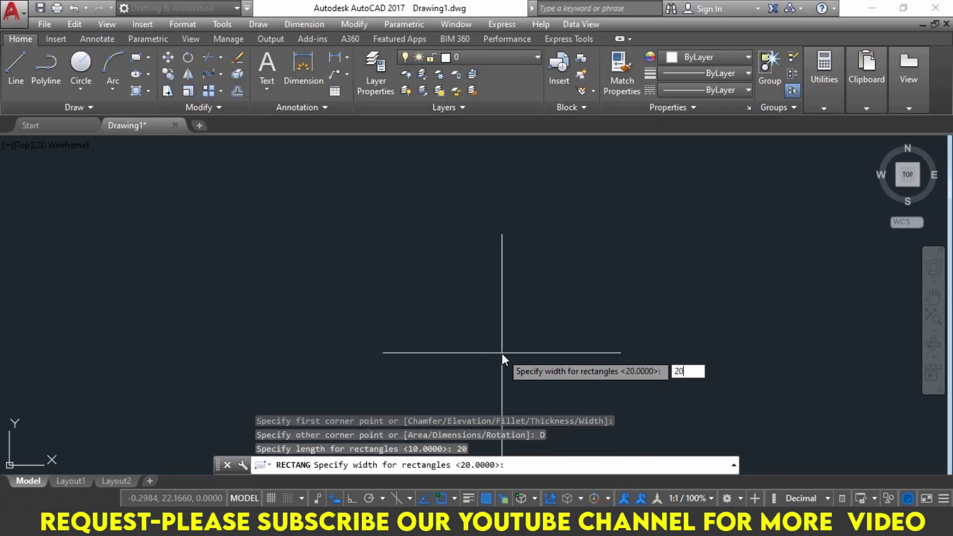
{"action": "key", "text": "Return"}
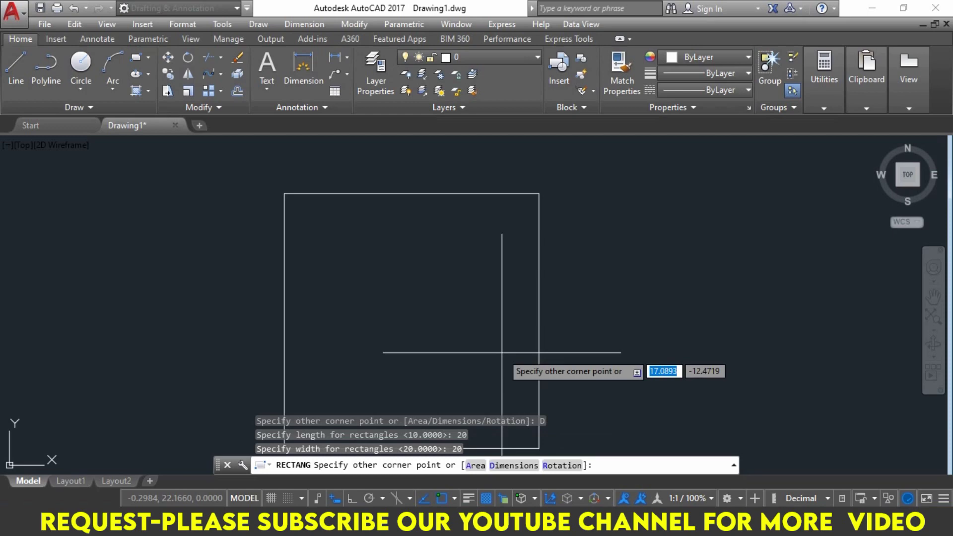
{"action": "left_click", "coordinate": [502, 353]}
{"action": "scroll", "coordinate": [498, 341], "scroll_direction": "down", "scroll_amount": 1}
{"action": "scroll", "coordinate": [476, 318], "scroll_direction": "down", "scroll_amount": 2}
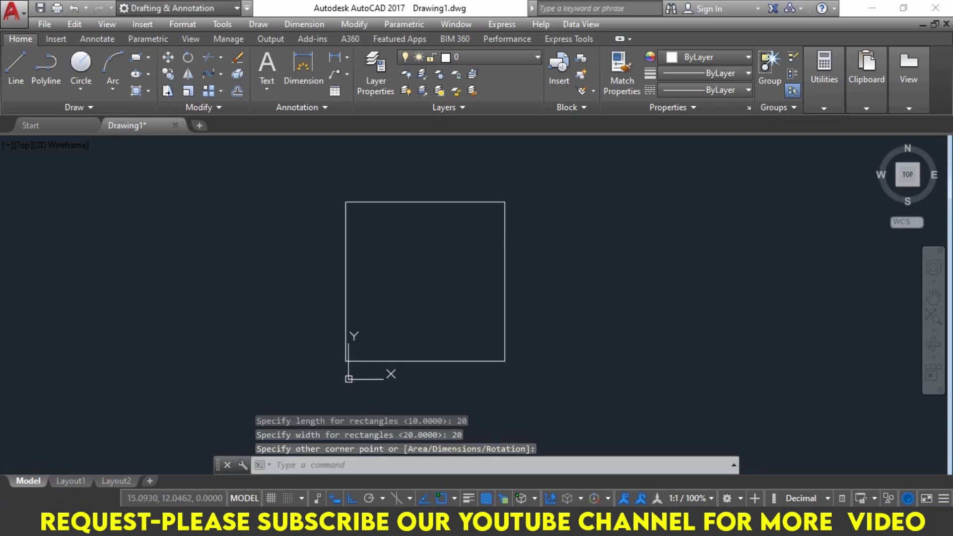
{"action": "key", "text": "Escape"}
{"action": "key", "text": "Escape"}
{"action": "key", "text": "Escape"}
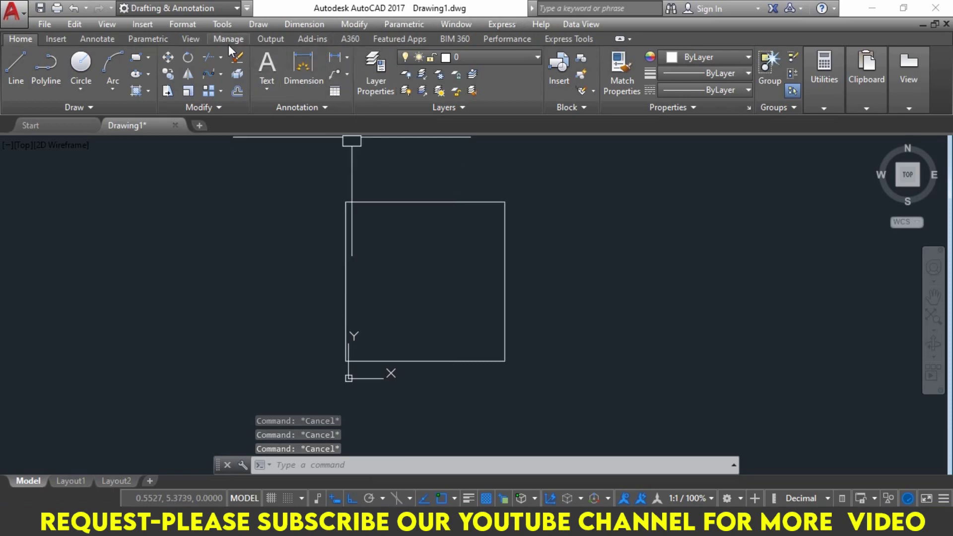
Turn off the UCS icon from the View tab and return to Home
{"action": "left_click", "coordinate": [201, 39]}
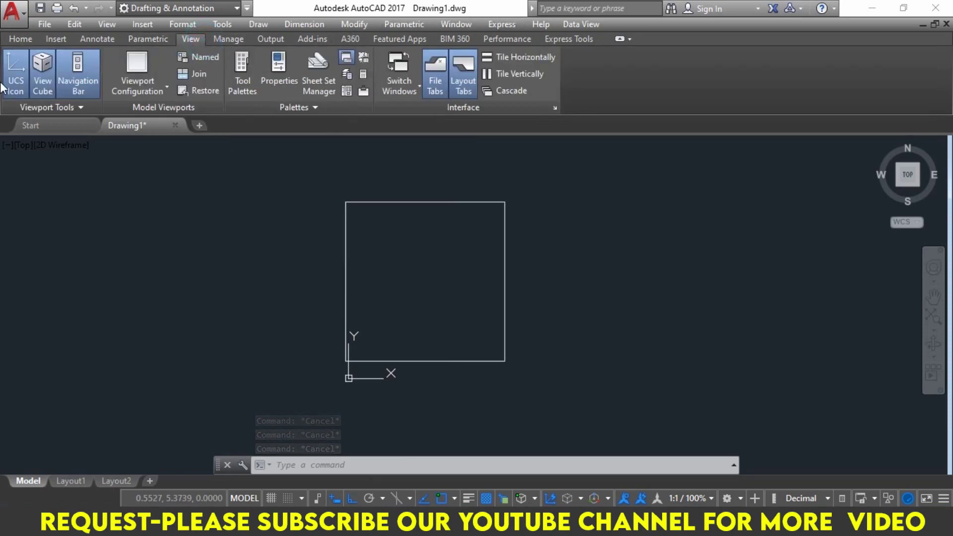
{"action": "left_click", "coordinate": [15, 75]}
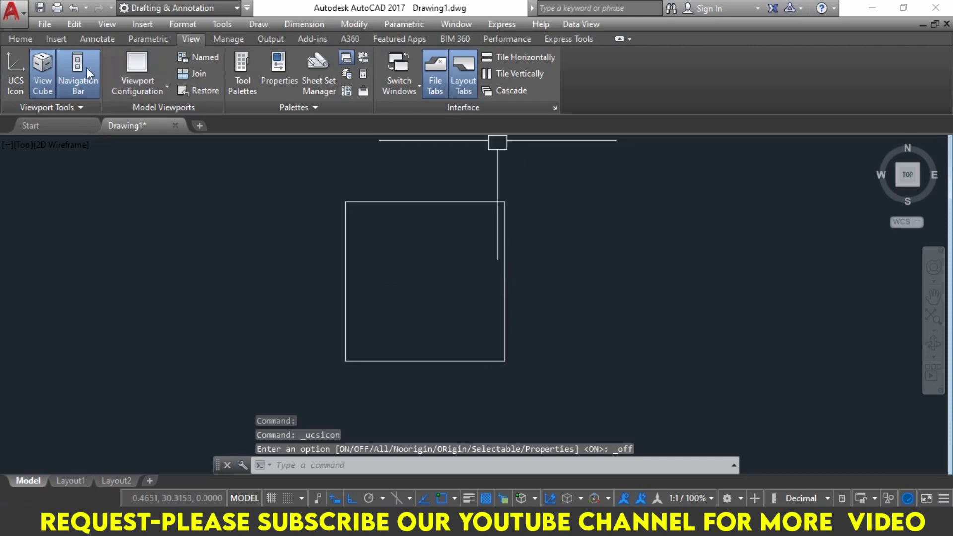
{"action": "left_click", "coordinate": [22, 41]}
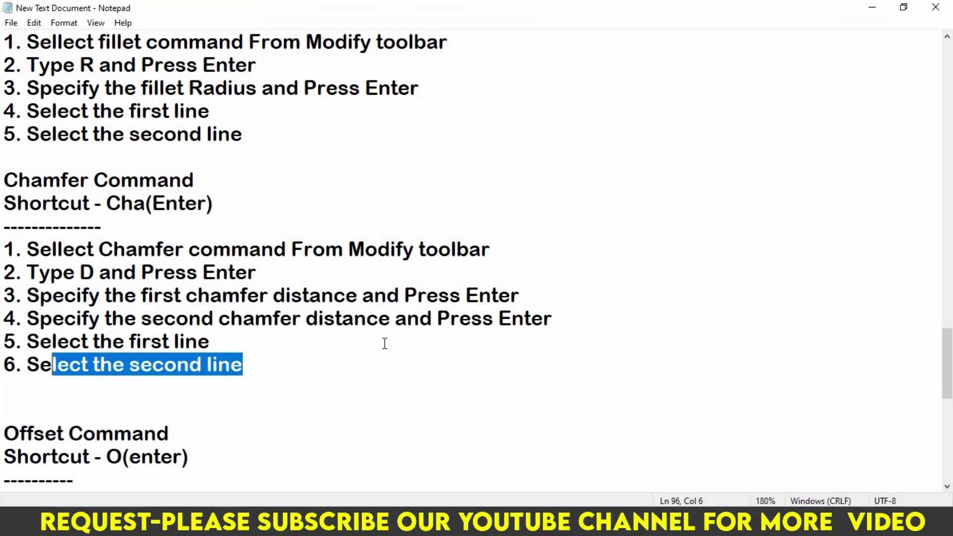
Scroll the Notepad notes to the Stretch Command section and mark its shortcut line
{"action": "scroll", "coordinate": [347, 349], "scroll_direction": "down", "scroll_amount": 2}
{"action": "scroll", "coordinate": [348, 349], "scroll_direction": "down", "scroll_amount": 1}
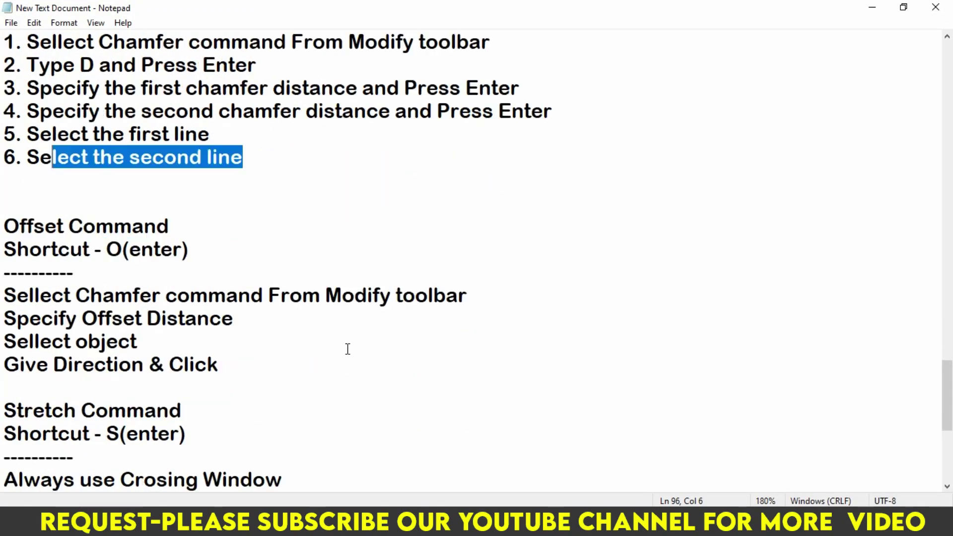
{"action": "scroll", "coordinate": [348, 349], "scroll_direction": "down", "scroll_amount": 2}
{"action": "scroll", "coordinate": [348, 349], "scroll_direction": "down", "scroll_amount": 1}
{"action": "scroll", "coordinate": [348, 349], "scroll_direction": "up", "scroll_amount": 1}
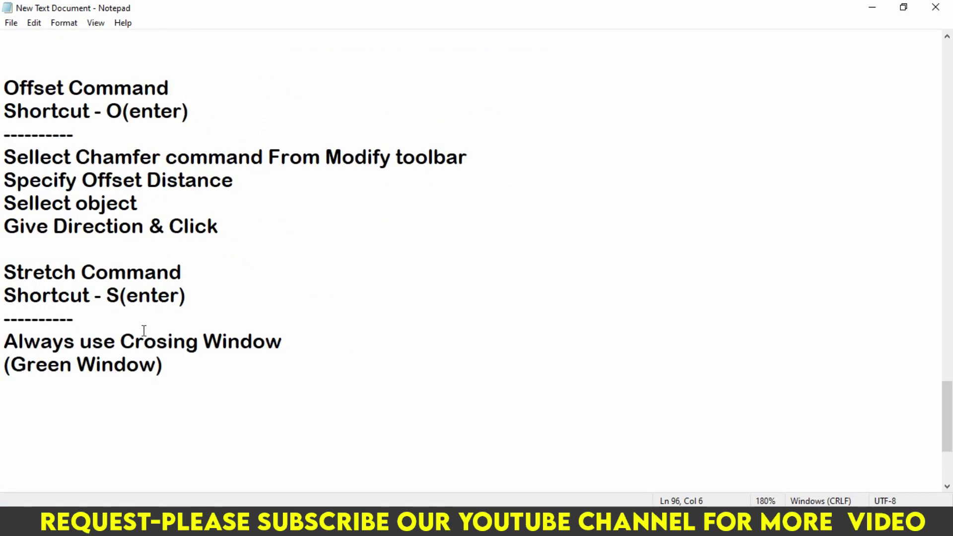
{"action": "left_click", "coordinate": [121, 297]}
Back in AutoCAD, launch Stretch and begin a crossing window at the square's upper right
{"action": "left_click", "coordinate": [872, 7]}
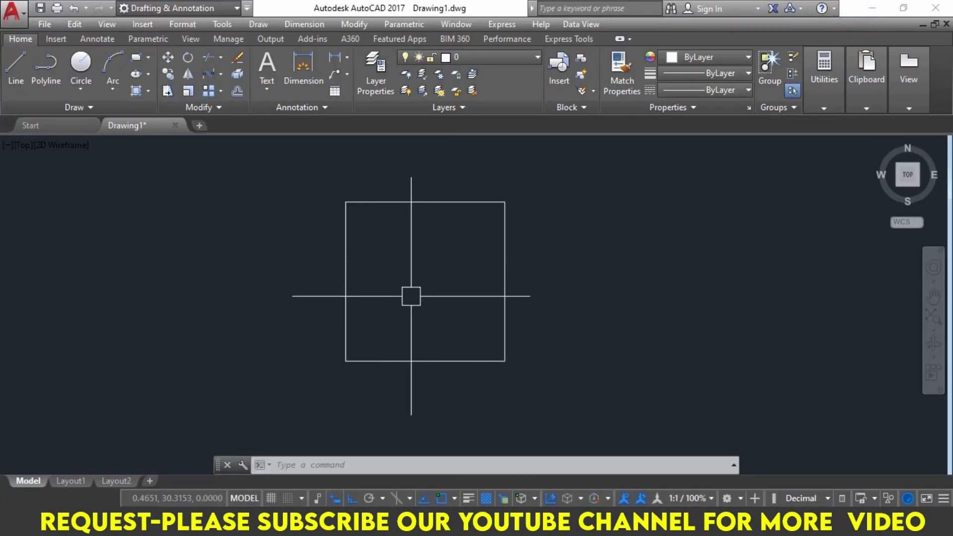
{"action": "type", "text": "s"}
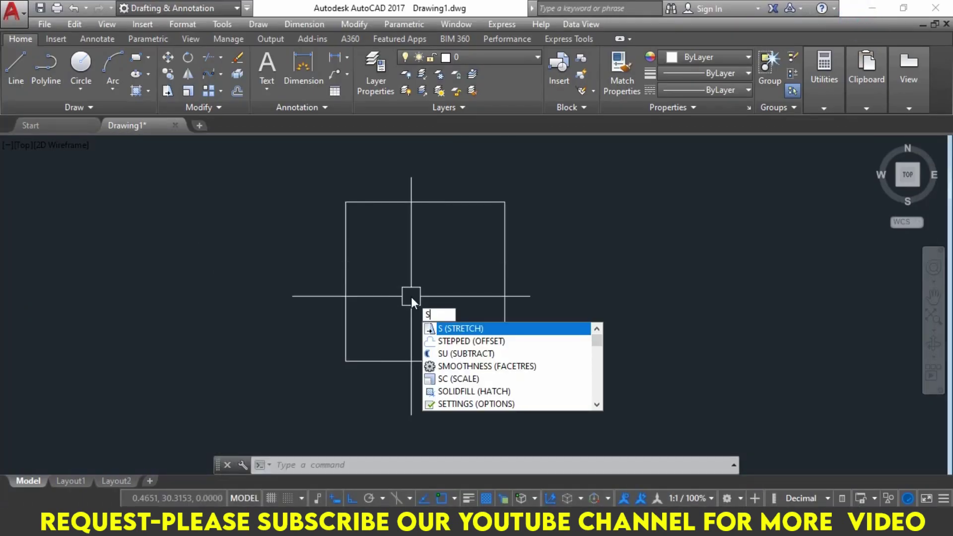
{"action": "key", "text": "Escape"}
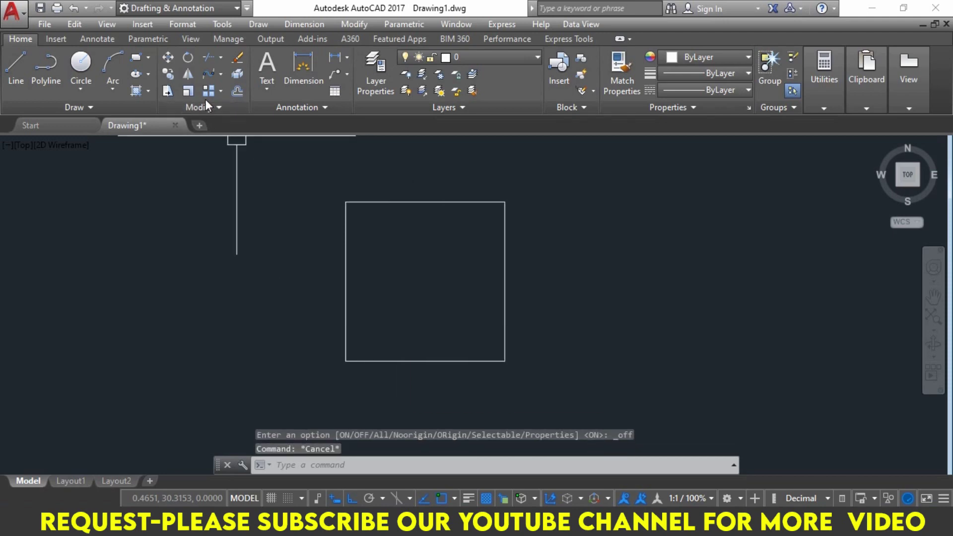
{"action": "left_click", "coordinate": [168, 93]}
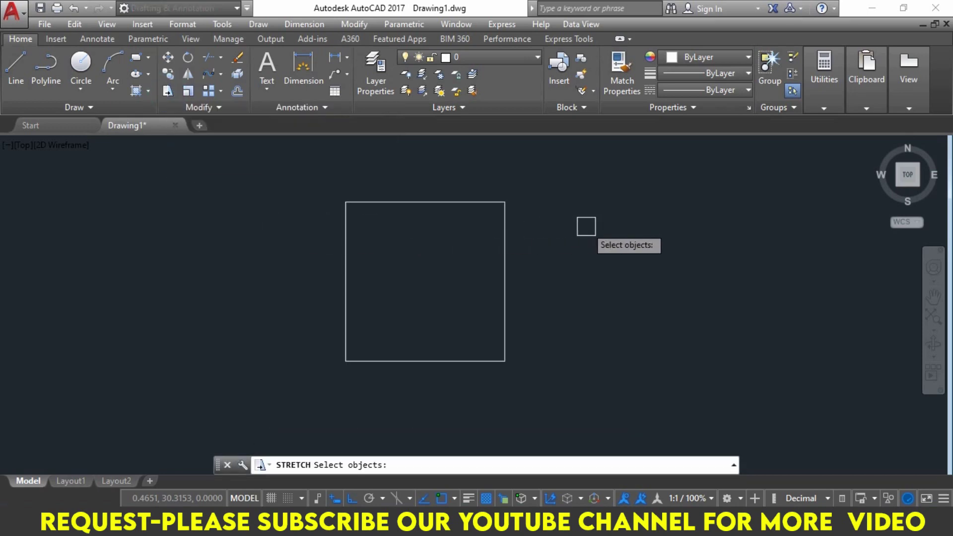
{"action": "left_click", "coordinate": [642, 166]}
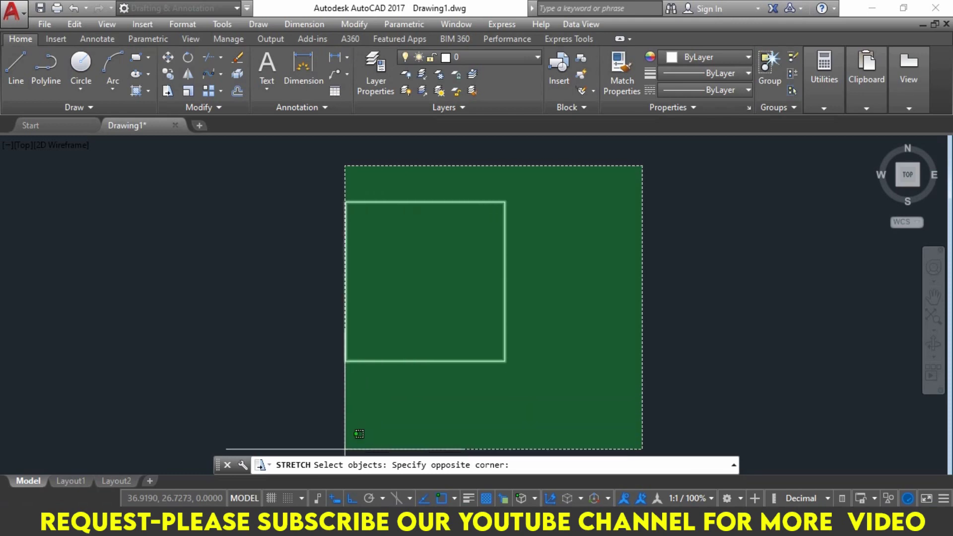
Launch Paint and paste the AutoCAD stretch screenshot onto the canvas
{"action": "key", "text": "super"}
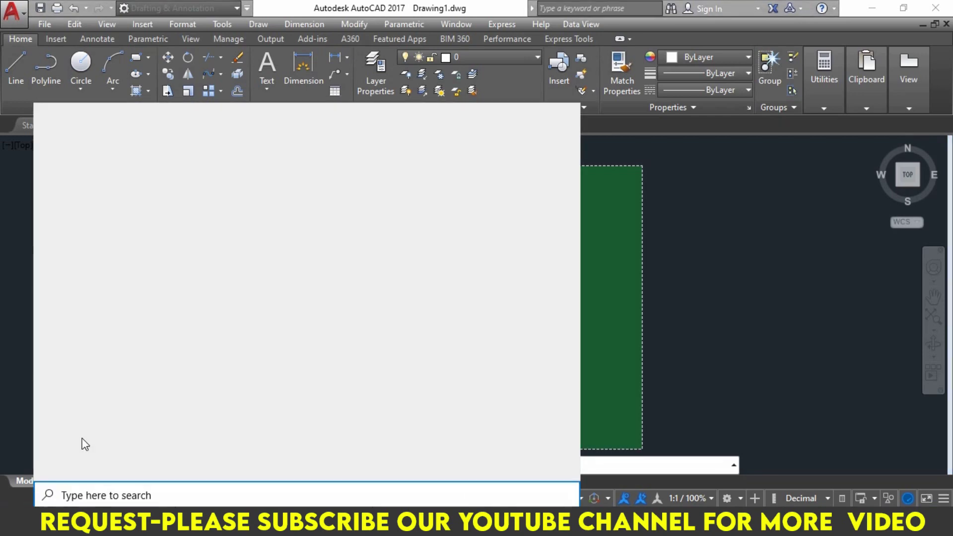
{"action": "type", "text": "PAIN"}
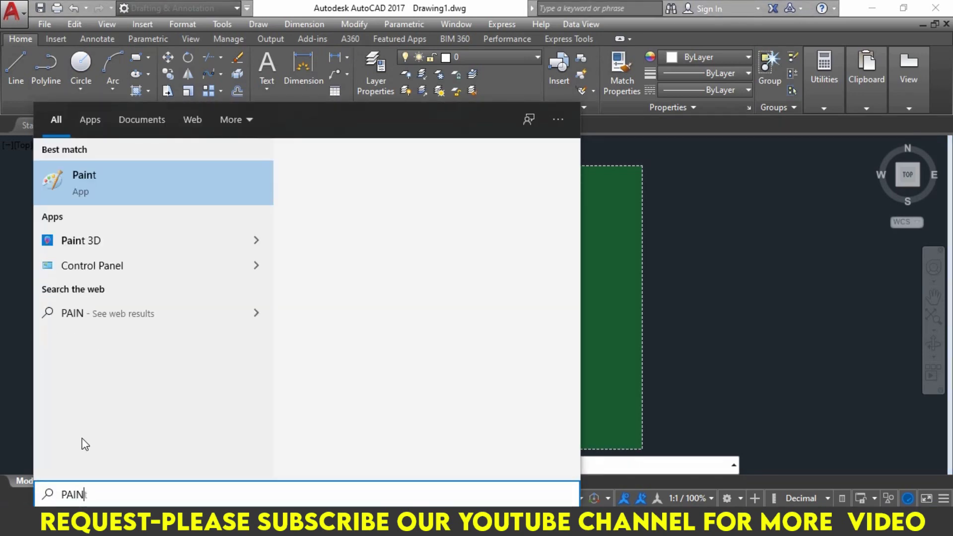
{"action": "type", "text": "T"}
{"action": "key", "text": "Return"}
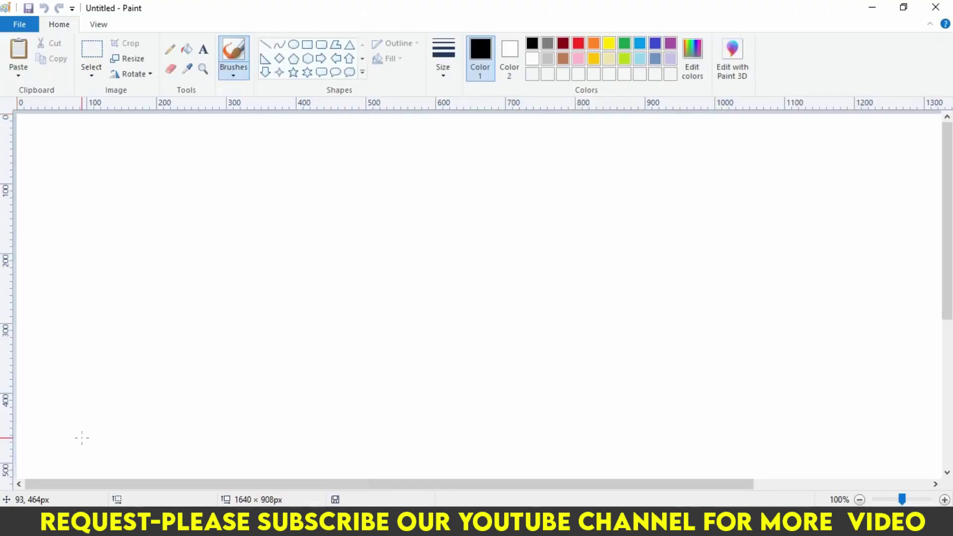
{"action": "key", "text": "ctrl+v"}
{"action": "scroll", "coordinate": [306, 336], "scroll_direction": "down", "scroll_amount": 3}
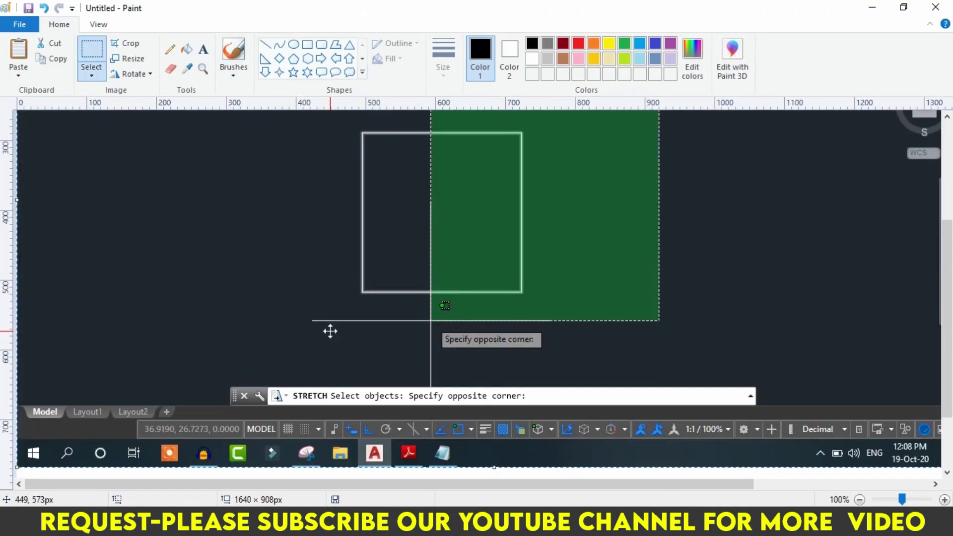
{"action": "scroll", "coordinate": [330, 331], "scroll_direction": "up", "scroll_amount": 3}
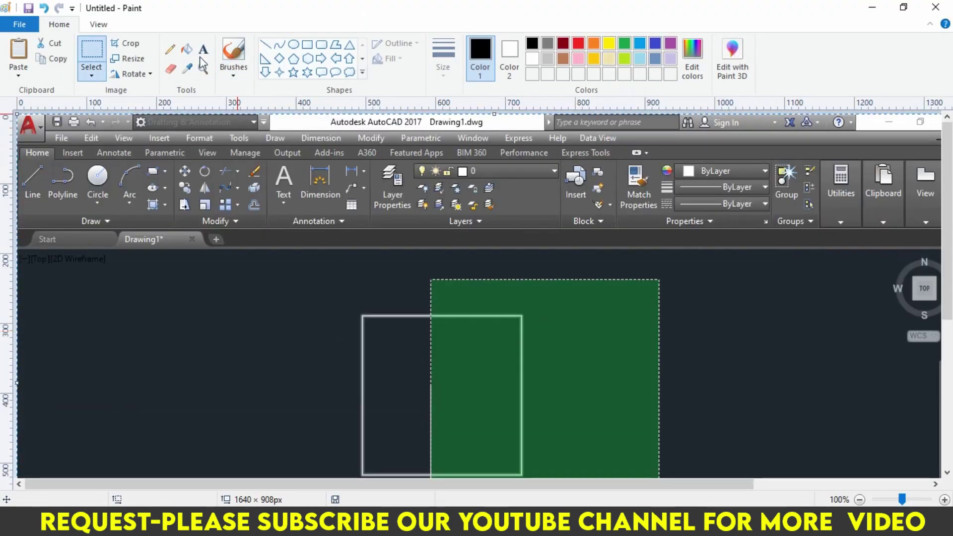
With the Pencil set to white, draw strokes above and along the green selection window
{"action": "left_click", "coordinate": [170, 50]}
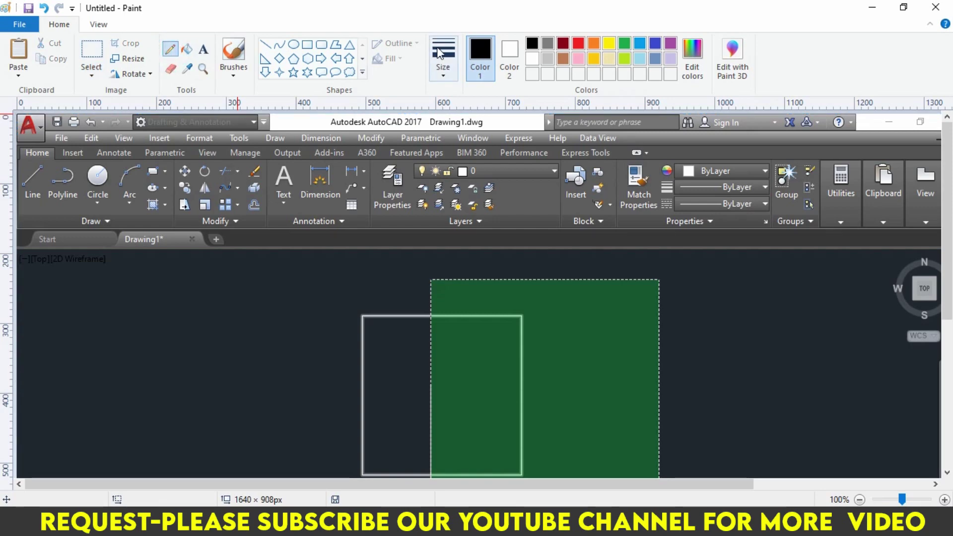
{"action": "left_click", "coordinate": [509, 54]}
{"action": "scroll", "coordinate": [517, 179], "scroll_direction": "down", "scroll_amount": 3}
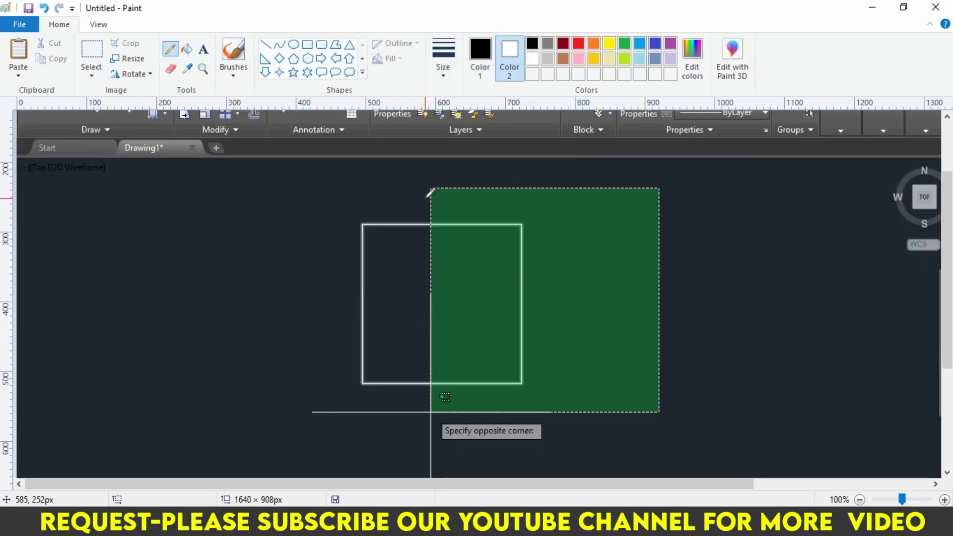
{"action": "left_click_drag", "start_coordinate": [438, 181], "coordinate": [594, 174]}
{"action": "left_click", "coordinate": [480, 52]}
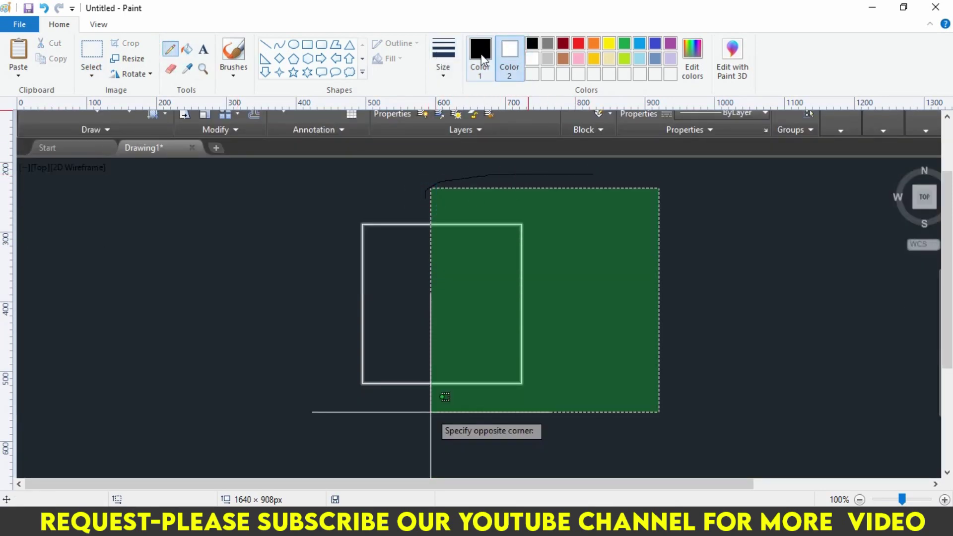
{"action": "left_click", "coordinate": [532, 58]}
{"action": "mouse_move", "coordinate": [420, 211]}
{"action": "left_mouse_down"}
{"action": "mouse_move", "coordinate": [549, 171]}
{"action": "mouse_move", "coordinate": [665, 180]}
{"action": "mouse_move", "coordinate": [672, 340]}
{"action": "mouse_move", "coordinate": [610, 431]}
{"action": "mouse_move", "coordinate": [473, 377]}
{"action": "mouse_move", "coordinate": [432, 187]}
{"action": "mouse_move", "coordinate": [426, 412]}
{"action": "mouse_move", "coordinate": [621, 435]}
{"action": "mouse_move", "coordinate": [673, 420]}
{"action": "mouse_move", "coordinate": [678, 365]}
{"action": "left_mouse_up"}
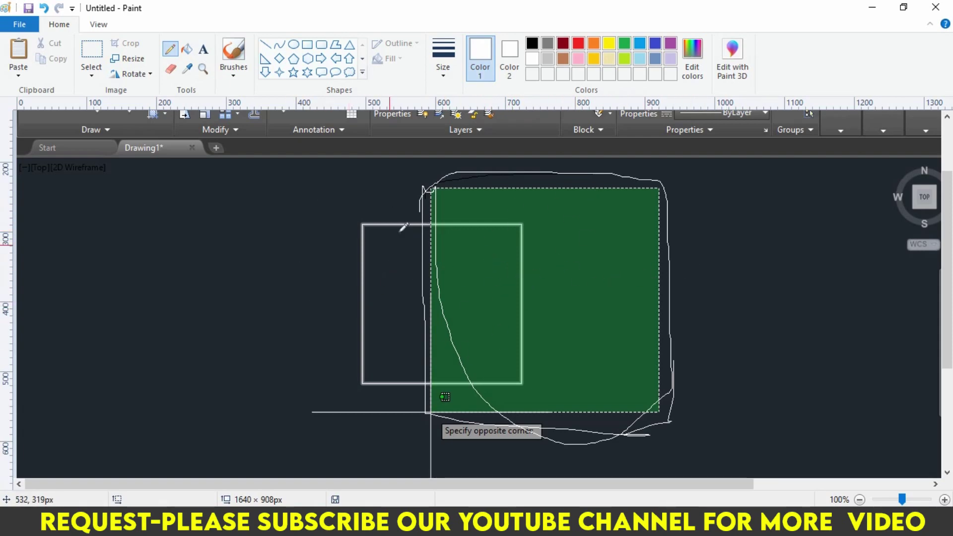
Scribble white marks inside the green window and hand-write letters beside the square
{"action": "mouse_move", "coordinate": [425, 190]}
{"action": "left_mouse_down"}
{"action": "mouse_move", "coordinate": [445, 381]}
{"action": "mouse_move", "coordinate": [606, 381]}
{"action": "mouse_move", "coordinate": [436, 207]}
{"action": "left_mouse_up"}
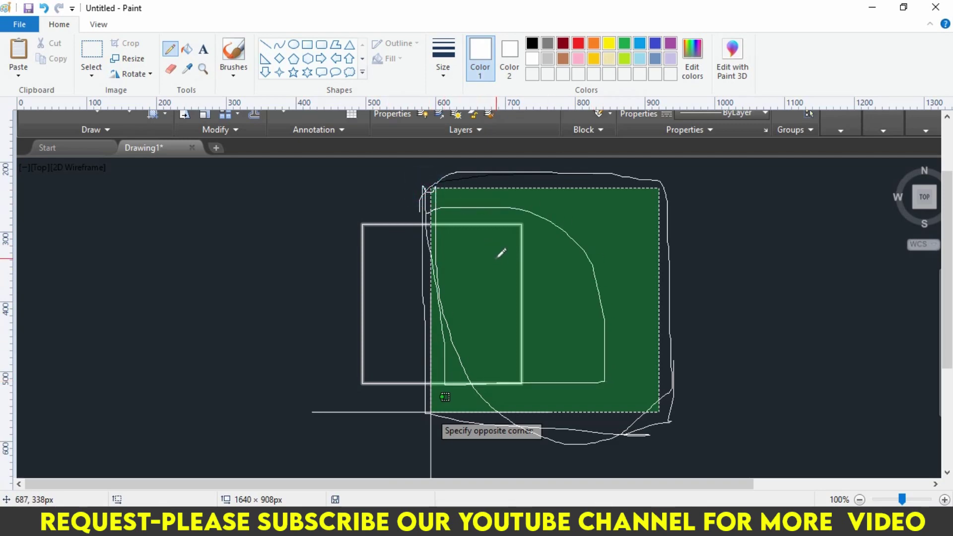
{"action": "left_click_drag", "start_coordinate": [497, 258], "coordinate": [508, 304]}
{"action": "left_click_drag", "start_coordinate": [470, 275], "coordinate": [510, 237]}
{"action": "left_click_drag", "start_coordinate": [484, 324], "coordinate": [558, 286]}
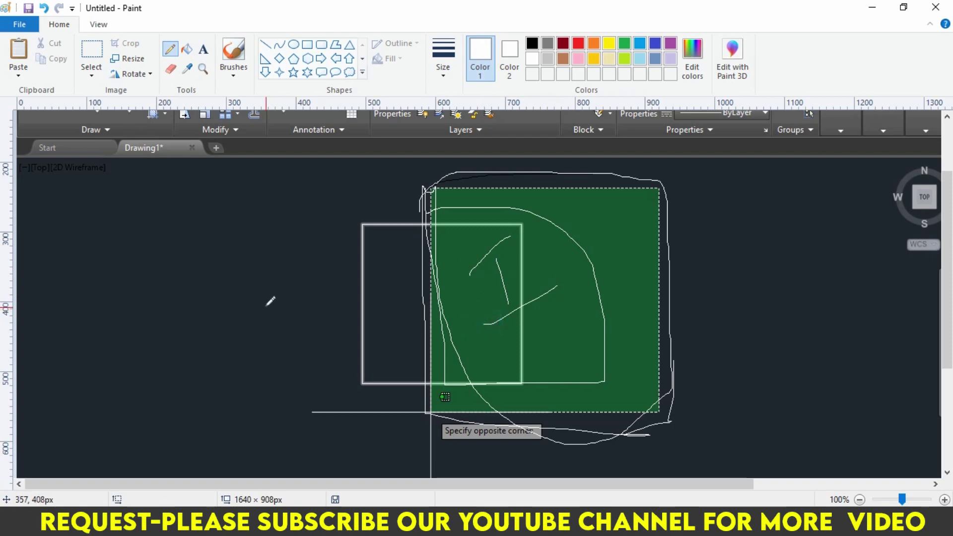
{"action": "left_click_drag", "start_coordinate": [266, 287], "coordinate": [340, 271]}
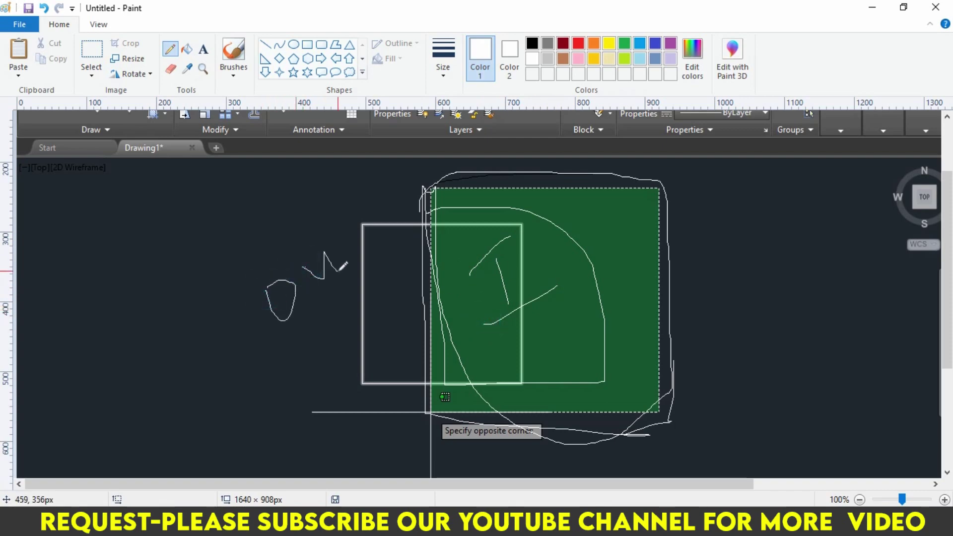
{"action": "left_click_drag", "start_coordinate": [328, 226], "coordinate": [343, 256]}
{"action": "left_click_drag", "start_coordinate": [324, 247], "coordinate": [342, 233]}
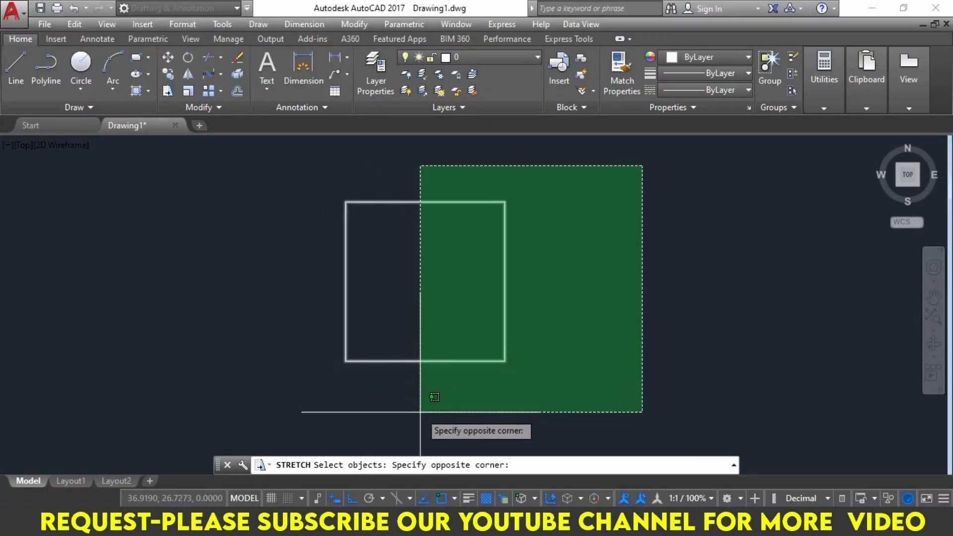
Complete a trial stretch that widens the square to the right
{"action": "left_click", "coordinate": [420, 394]}
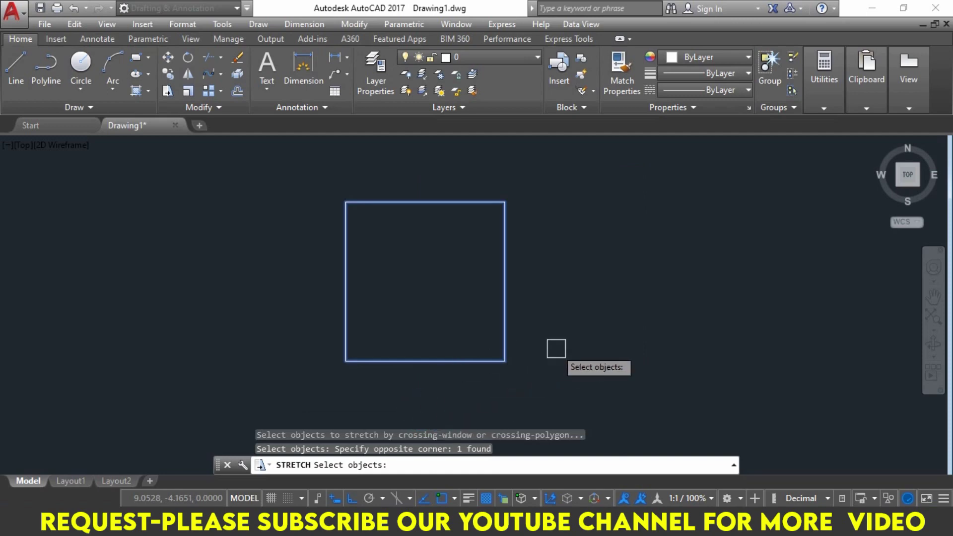
{"action": "key", "text": "Return"}
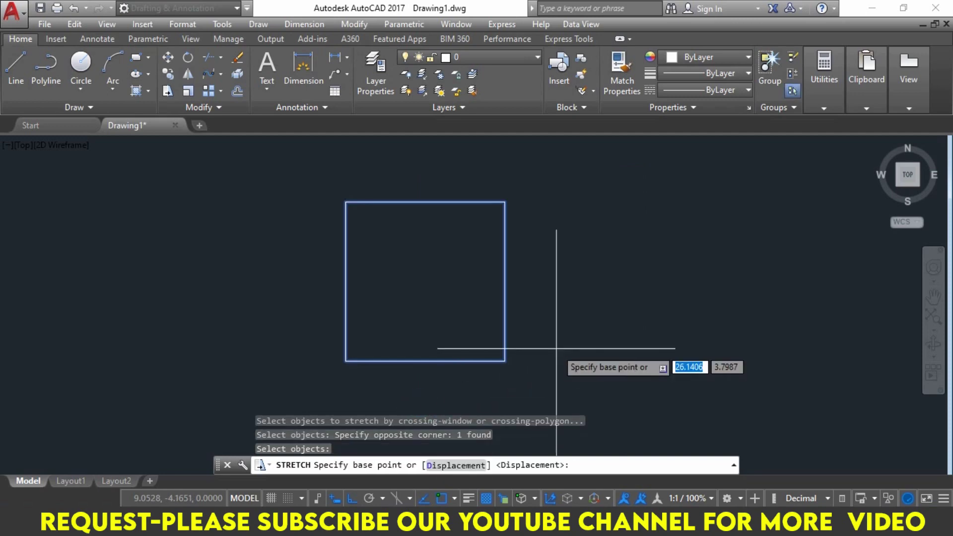
{"action": "left_click", "coordinate": [504, 361]}
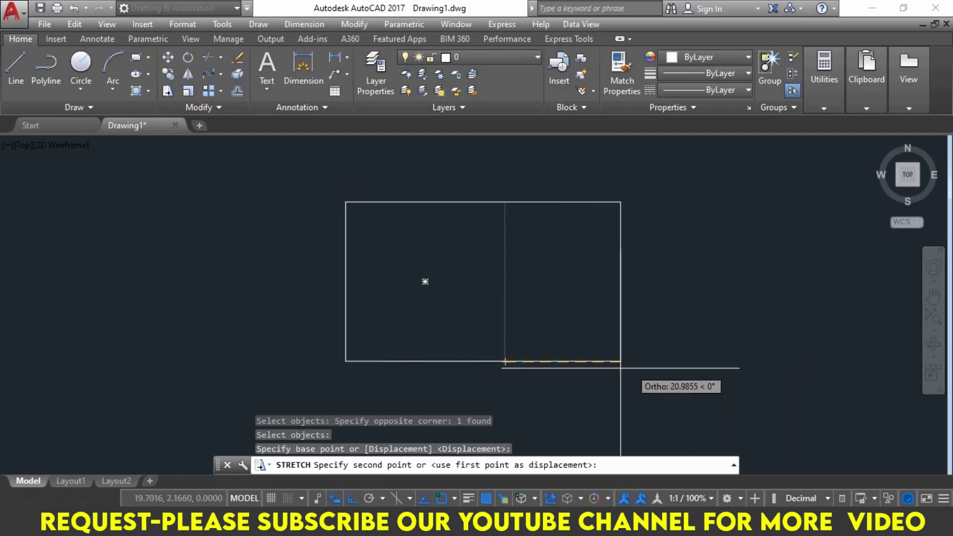
{"action": "left_click", "coordinate": [717, 373]}
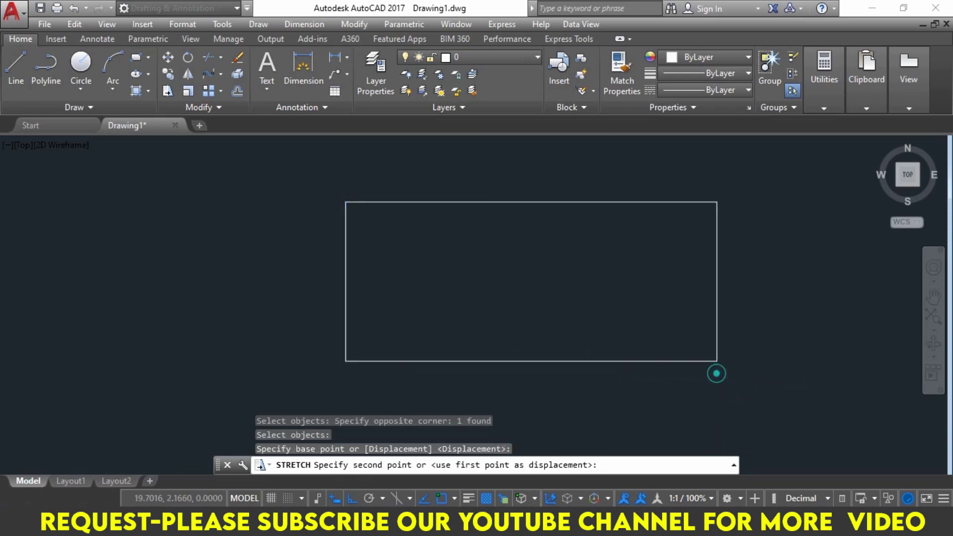
Undo the trial stretch to restore the 20x20 square and begin a linear dimension
{"action": "middle_click_drag", "start_coordinate": [425, 362], "coordinate": [253, 364]}
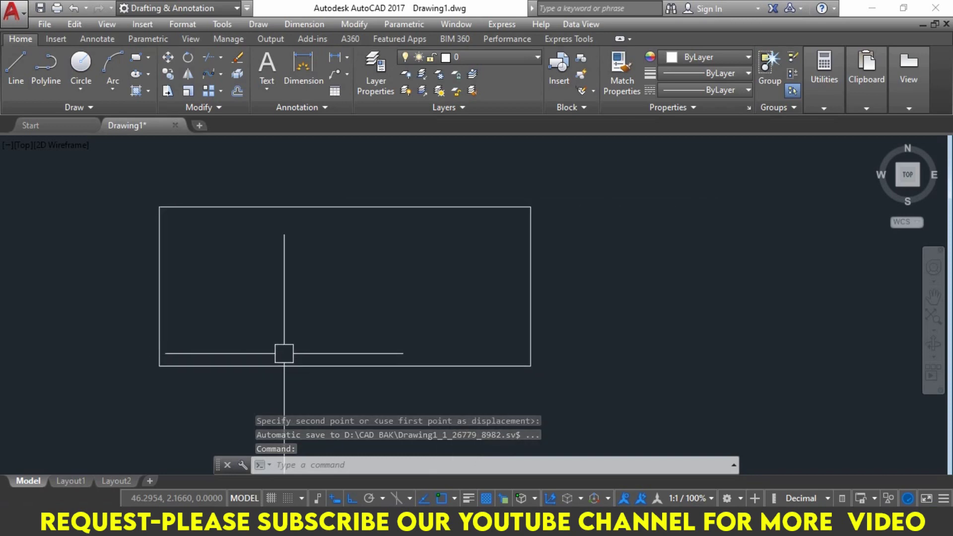
{"action": "key", "text": "ctrl+z"}
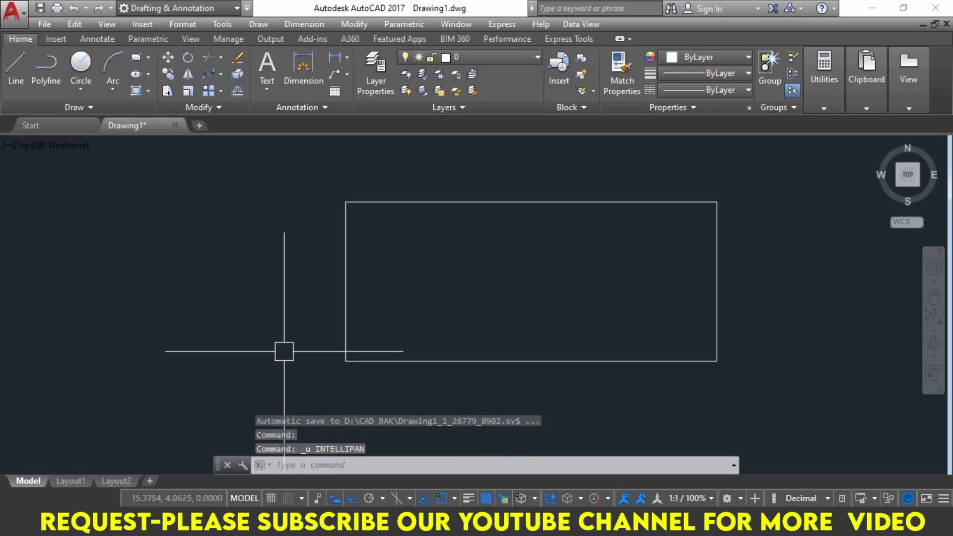
{"action": "key", "text": "ctrl+z"}
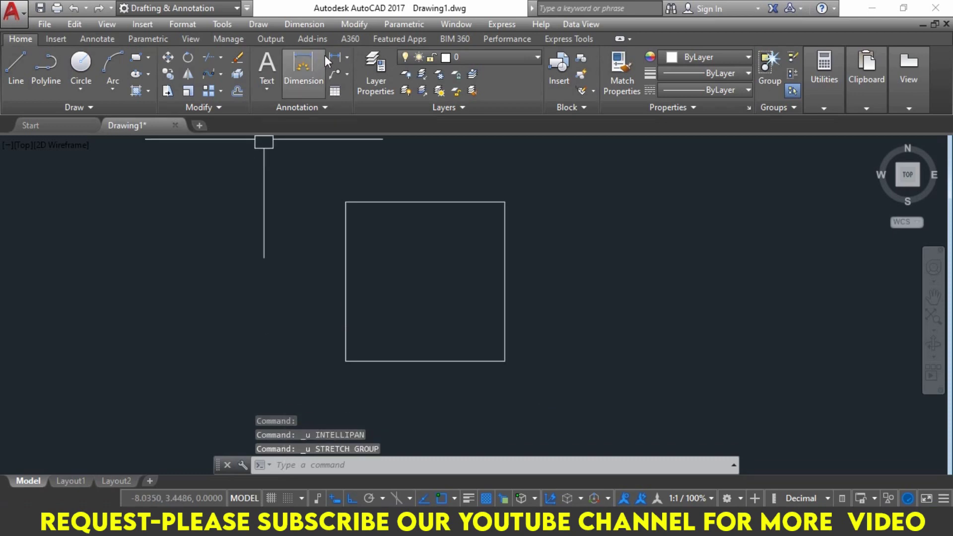
{"action": "left_click", "coordinate": [330, 56]}
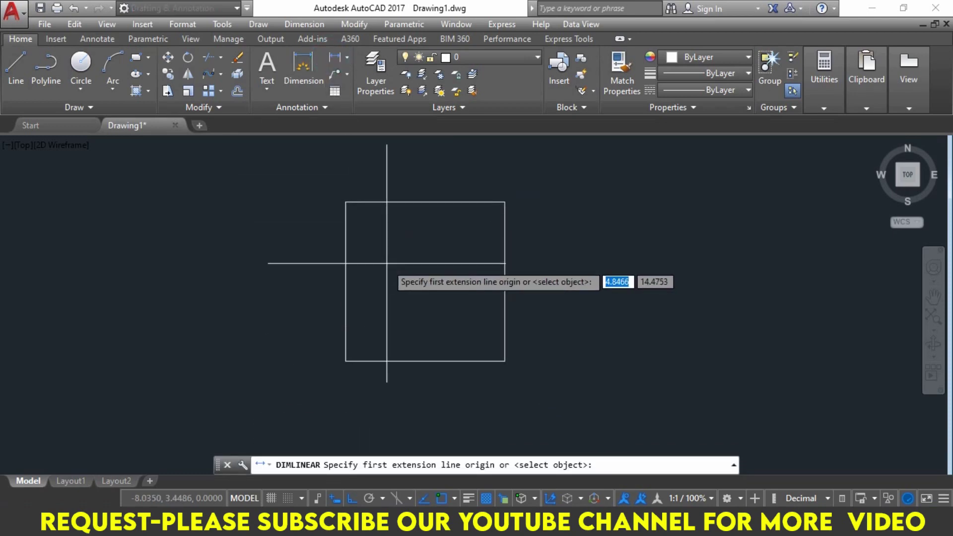
Dimension the square's bottom edge at 20.0000, then bring up the Dimension Style Manager with D
{"action": "key", "text": "Return"}
{"action": "left_click", "coordinate": [421, 361]}
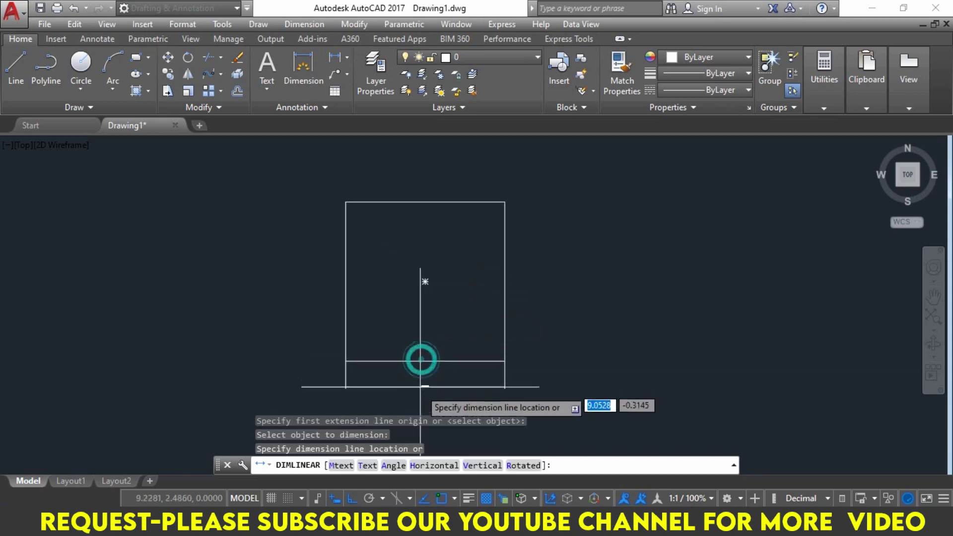
{"action": "left_click", "coordinate": [422, 381]}
{"action": "scroll", "coordinate": [423, 389], "scroll_direction": "up", "scroll_amount": 3}
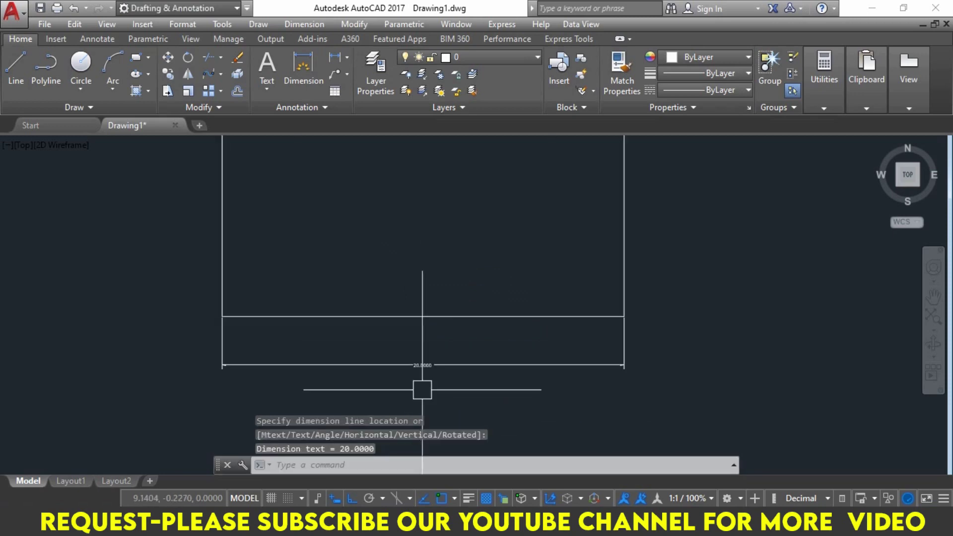
{"action": "scroll", "coordinate": [424, 323], "scroll_direction": "up", "scroll_amount": 2}
{"action": "scroll", "coordinate": [429, 327], "scroll_direction": "up", "scroll_amount": 1}
{"action": "scroll", "coordinate": [435, 331], "scroll_direction": "down", "scroll_amount": 5}
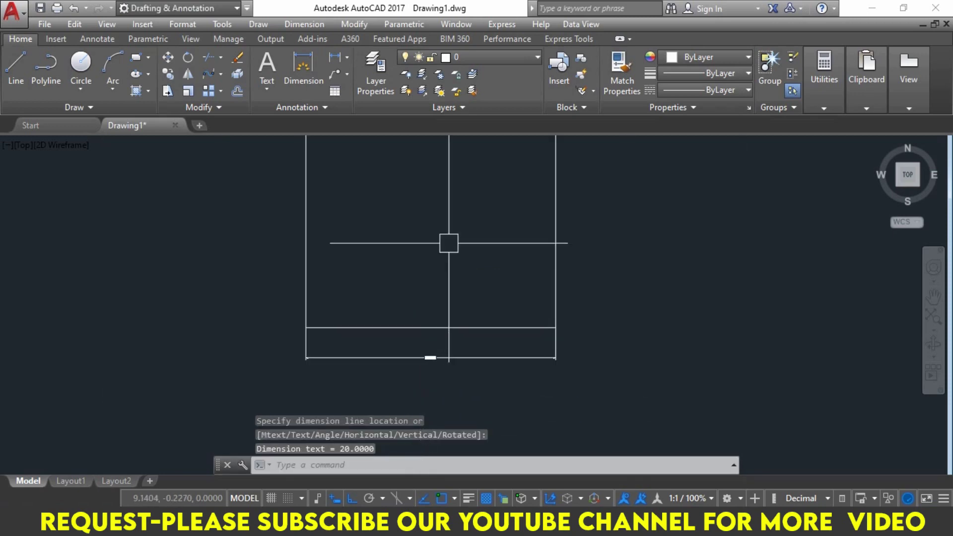
{"action": "middle_click_drag", "start_coordinate": [449, 244], "coordinate": [464, 308]}
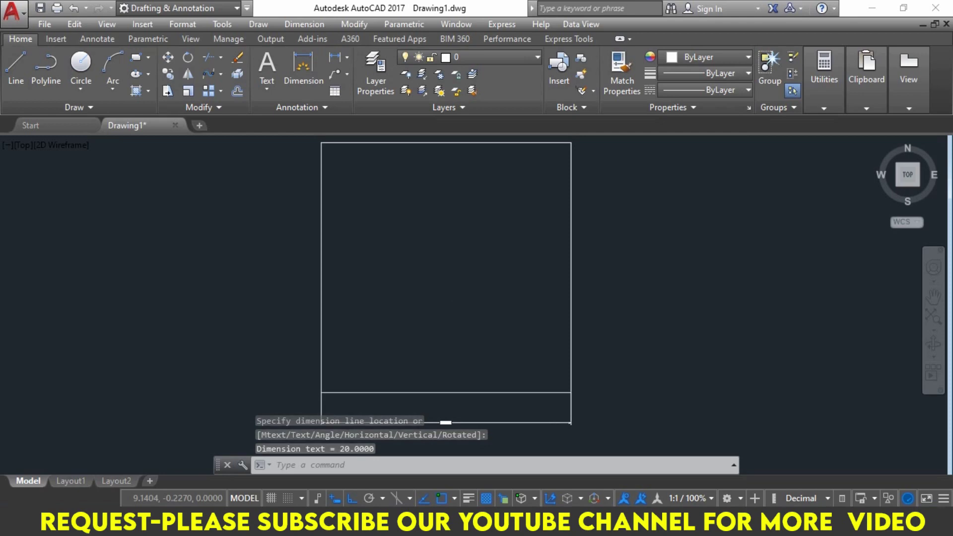
{"action": "type", "text": "D"}
{"action": "key", "text": "Return"}
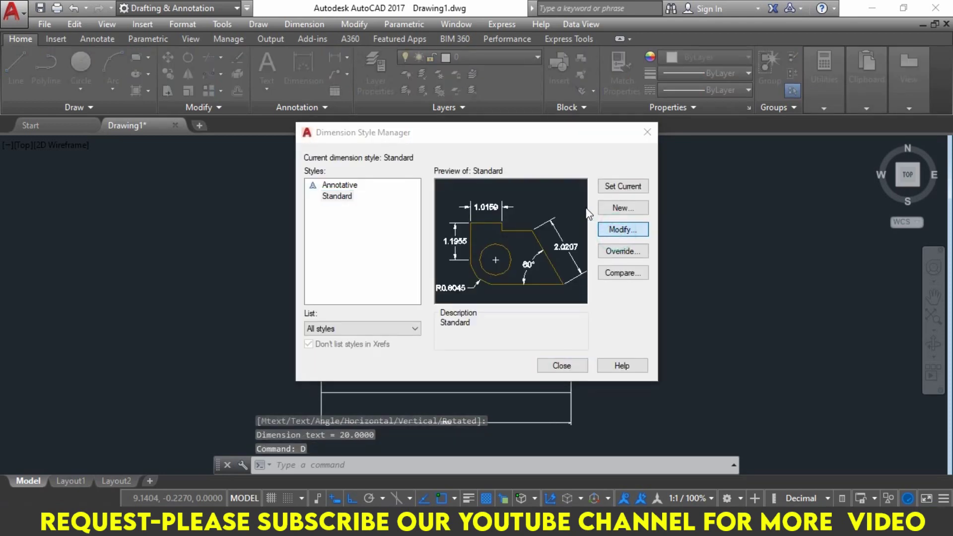
Set the Standard style's Fit overall scale to 10 and close the Dimension Style Manager
{"action": "key", "text": "Return"}
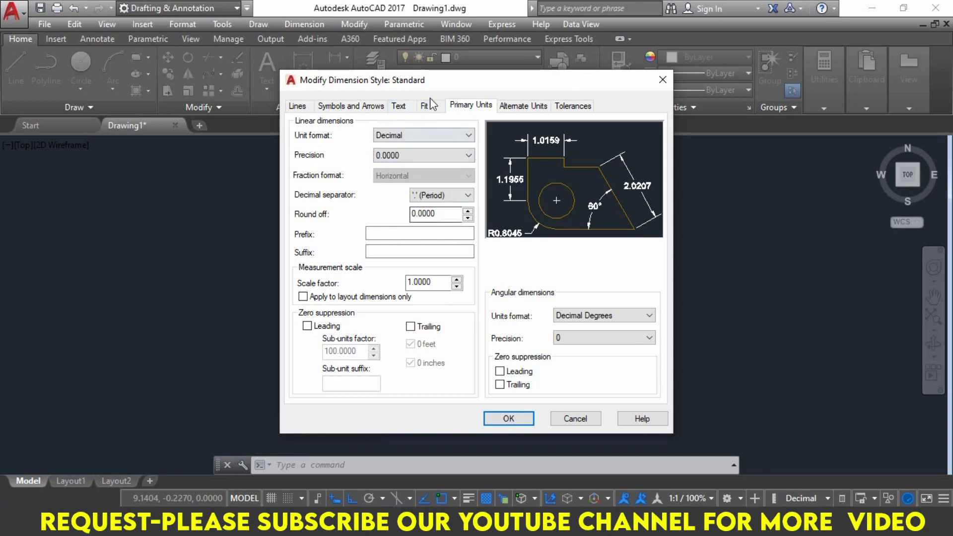
{"action": "left_click", "coordinate": [431, 105]}
{"action": "double_click", "coordinate": [637, 295]}
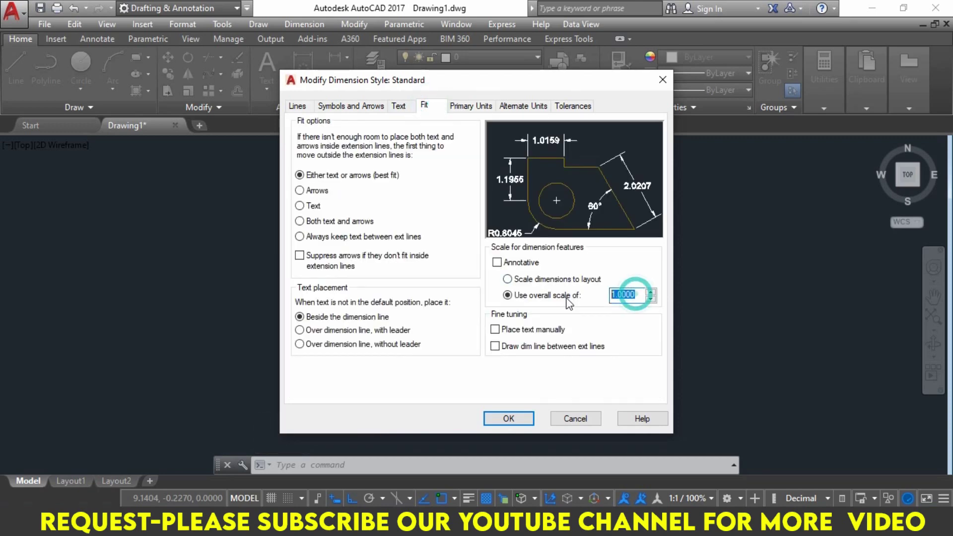
{"action": "type", "text": "5"}
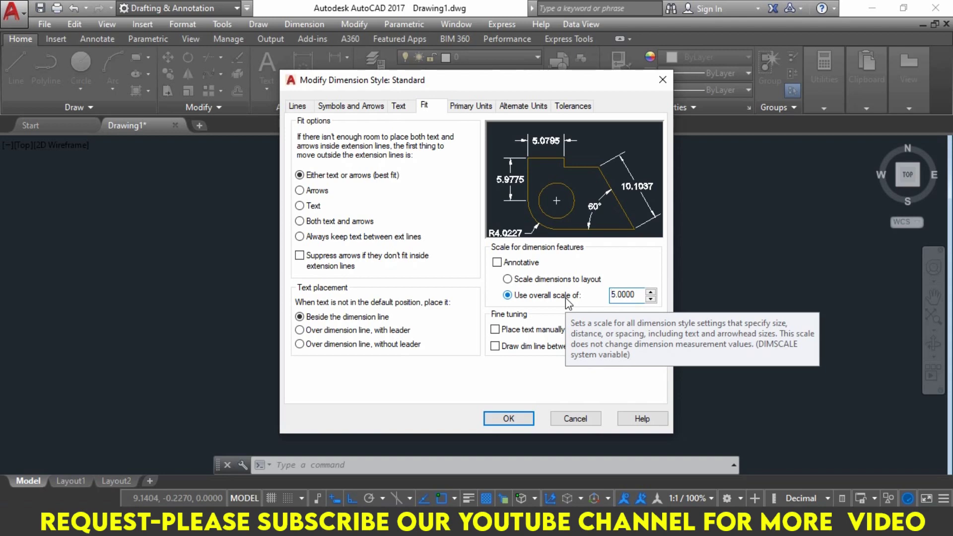
{"action": "double_click", "coordinate": [630, 295]}
{"action": "type", "text": "10"}
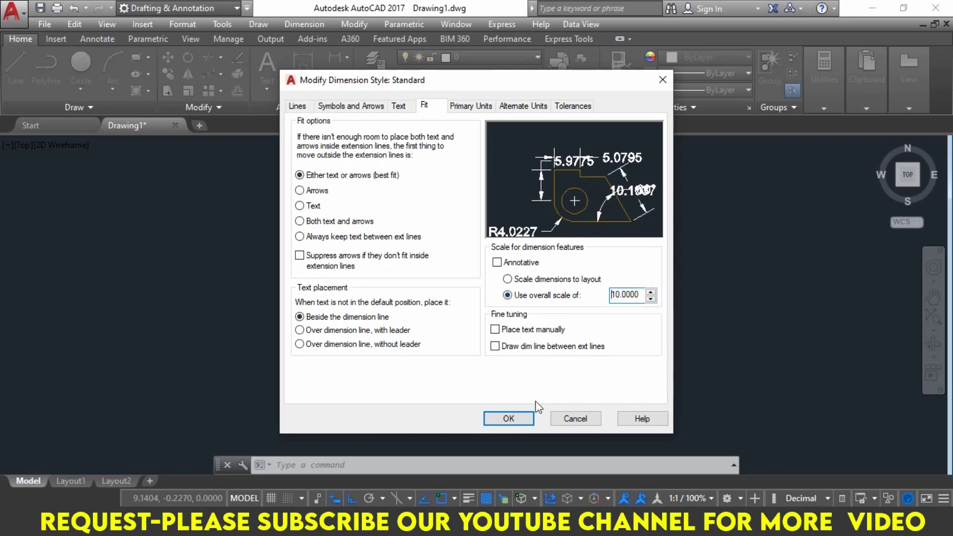
{"action": "left_click", "coordinate": [510, 418]}
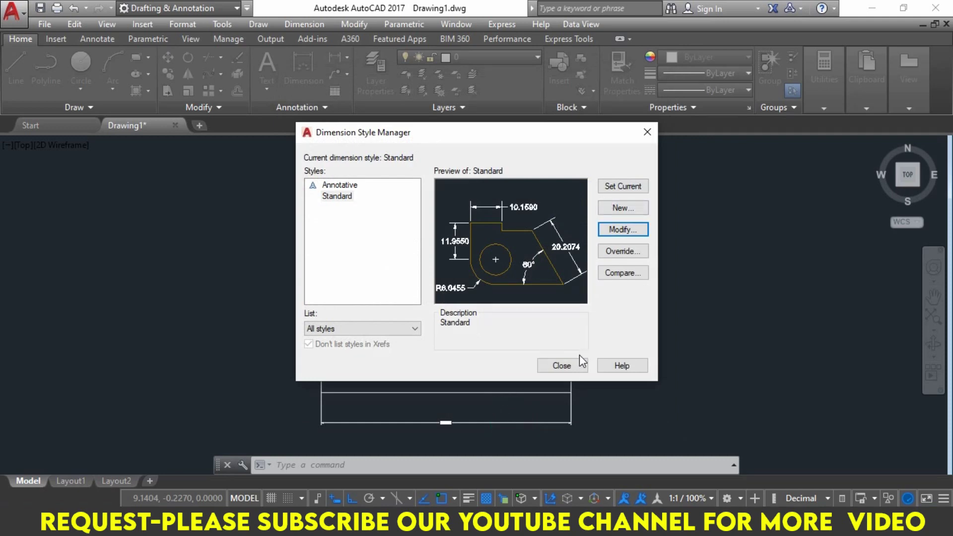
{"action": "left_click", "coordinate": [571, 365]}
{"action": "middle_click_drag", "start_coordinate": [785, 339], "coordinate": [761, 342]}
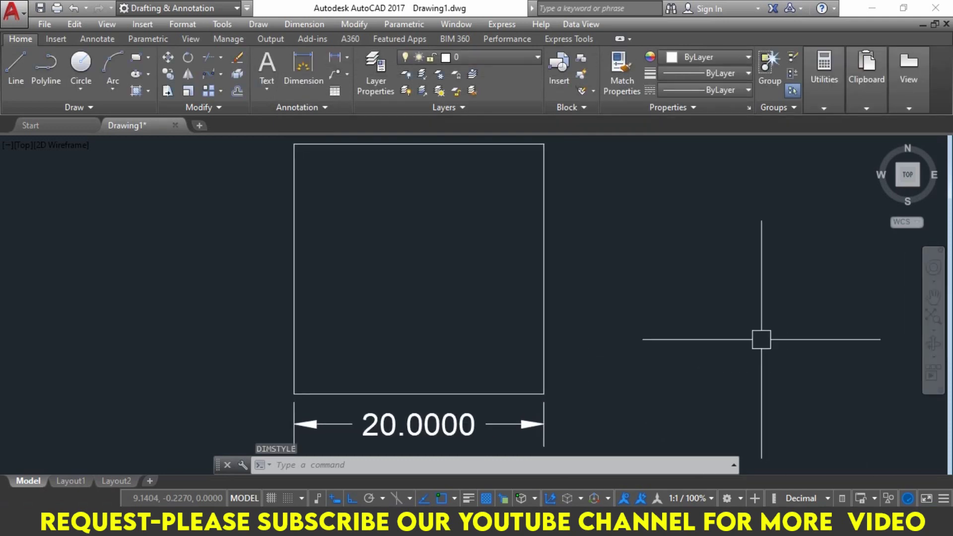
Start STRETCH and crossing-select the square's right side together with its dimension
{"action": "middle_click_drag", "start_coordinate": [760, 340], "coordinate": [702, 336]}
{"action": "type", "text": "S"}
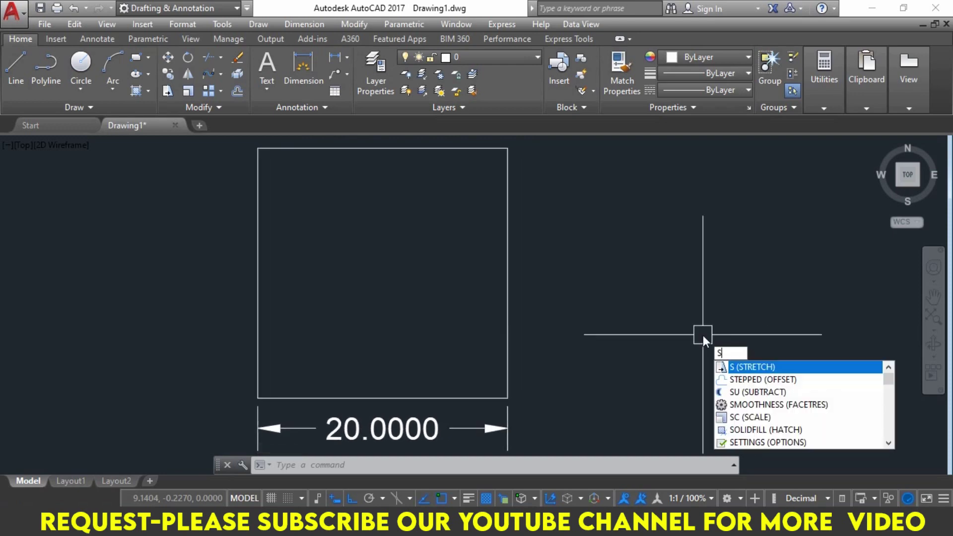
{"action": "key", "text": "Return"}
{"action": "scroll", "coordinate": [700, 331], "scroll_direction": "down", "scroll_amount": 2}
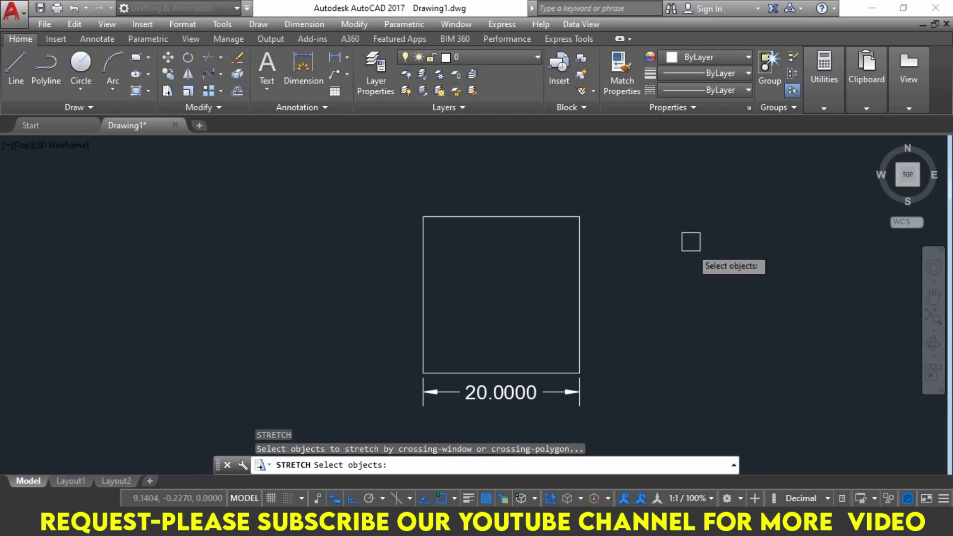
{"action": "left_click", "coordinate": [687, 178]}
{"action": "left_click", "coordinate": [522, 417]}
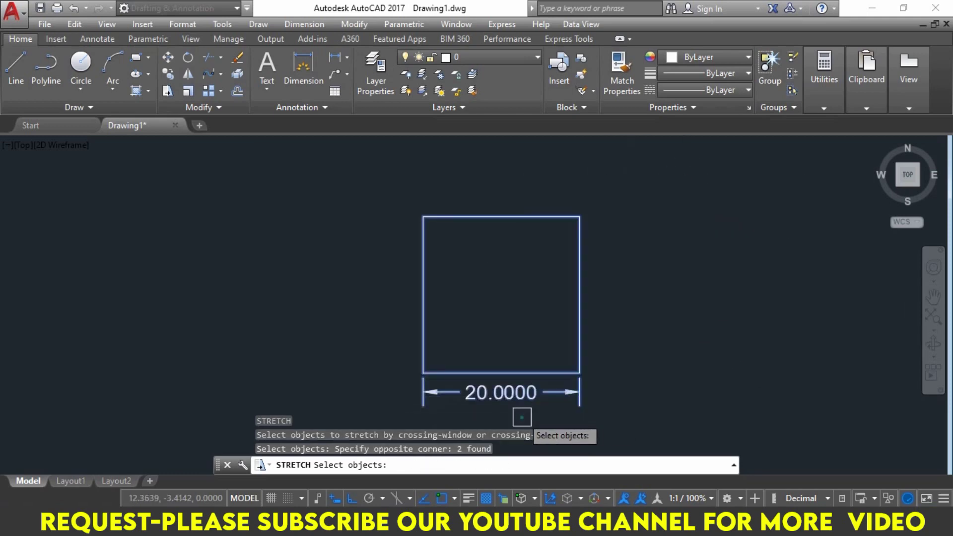
{"action": "middle_click_drag", "start_coordinate": [672, 321], "coordinate": [632, 321]}
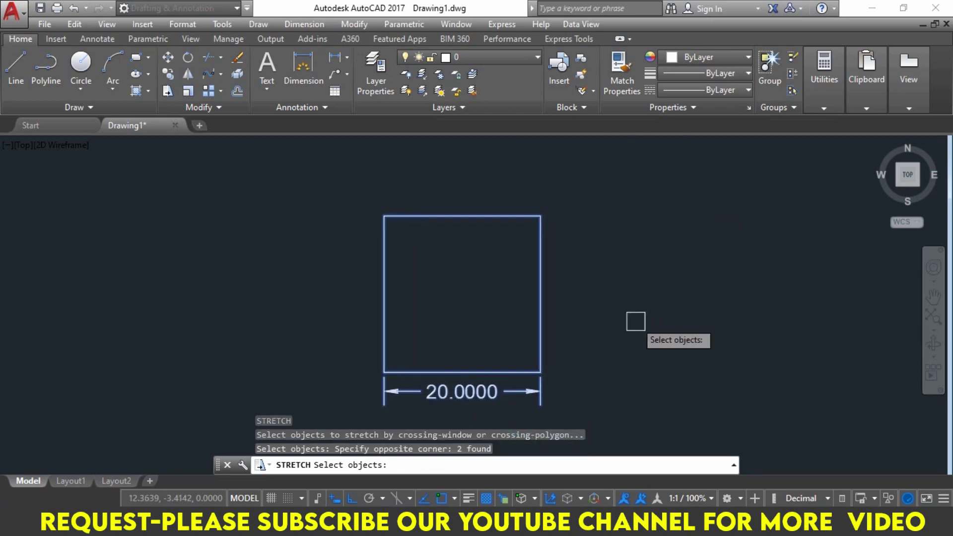
{"action": "key", "text": "Return"}
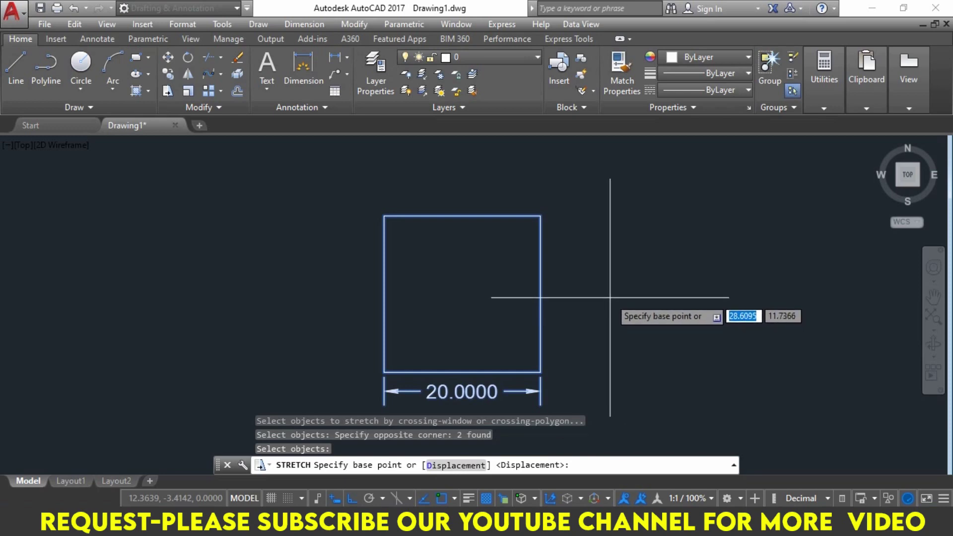
Stretch the selection 20 units right so the square becomes 40 wide
{"action": "left_click", "coordinate": [596, 298]}
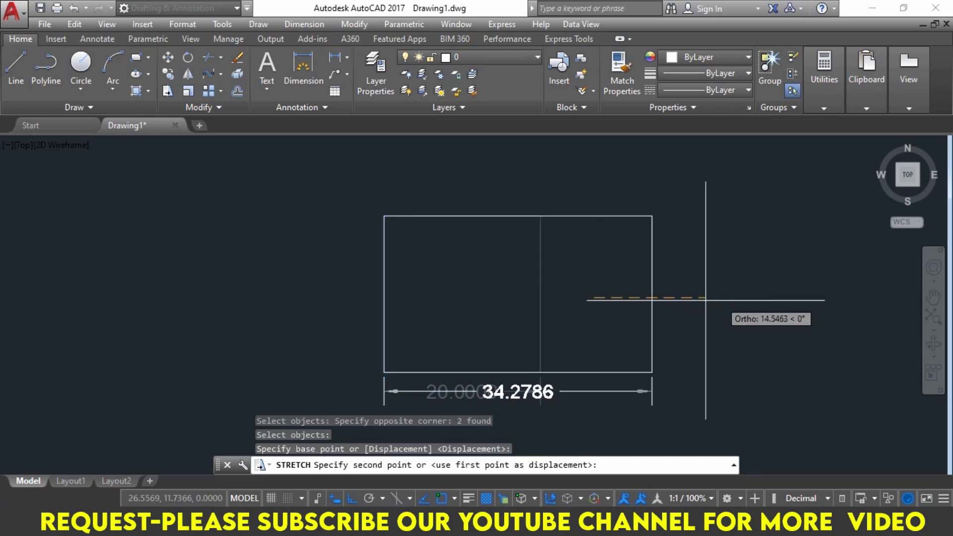
{"action": "middle_click_drag", "start_coordinate": [748, 303], "coordinate": [598, 298]}
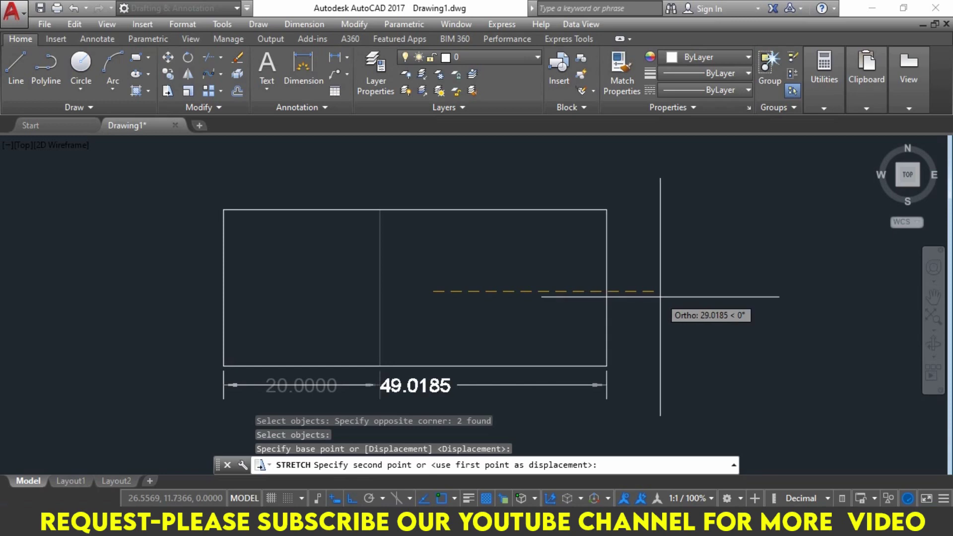
{"action": "type", "text": "20"}
{"action": "key", "text": "Return"}
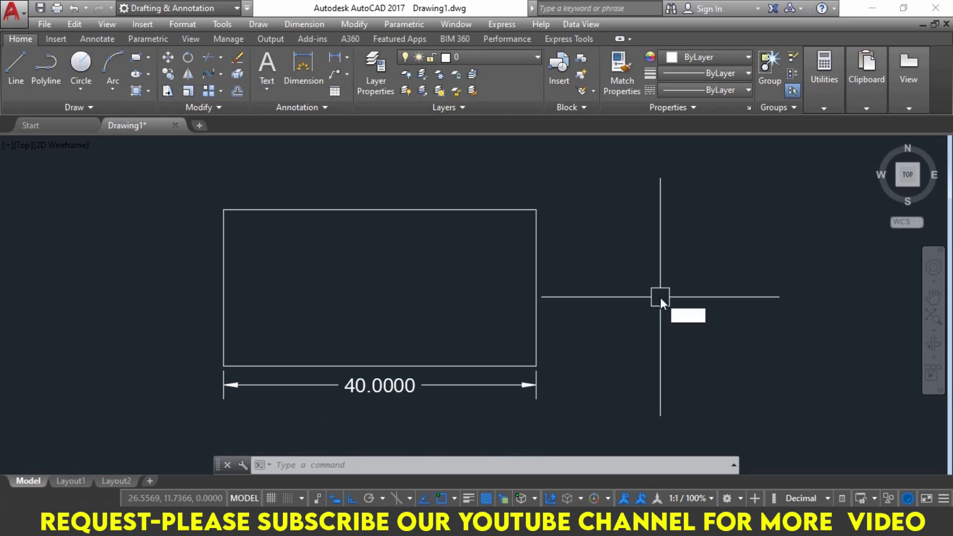
{"action": "type", "text": "s"}
{"action": "key", "text": "Return"}
{"action": "left_click", "coordinate": [582, 179]}
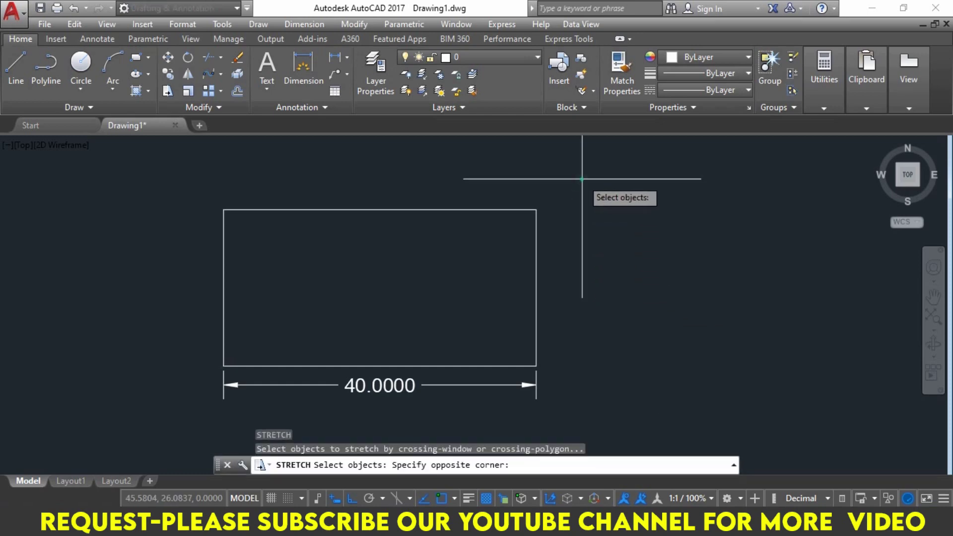
{"action": "left_click", "coordinate": [317, 404]}
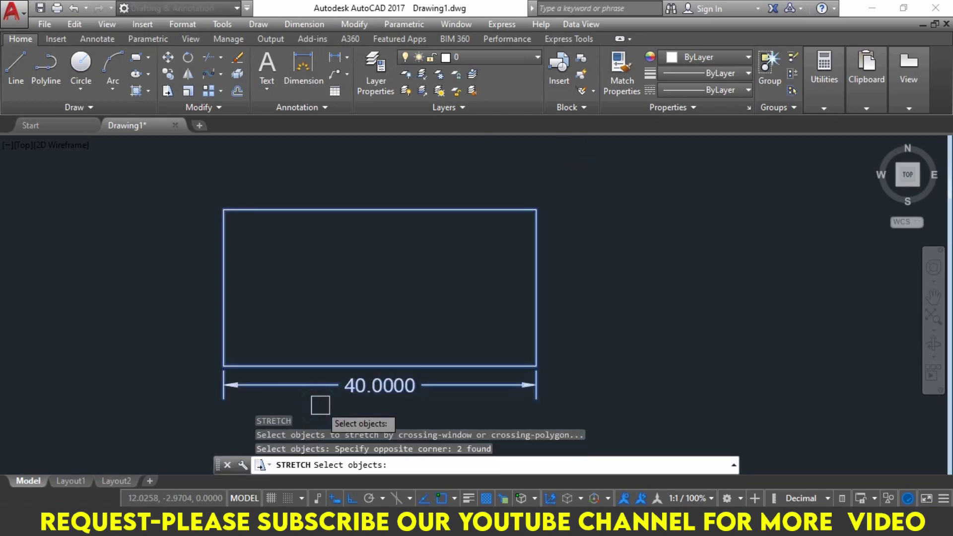
{"action": "key", "text": "Return"}
{"action": "left_click", "coordinate": [432, 285]}
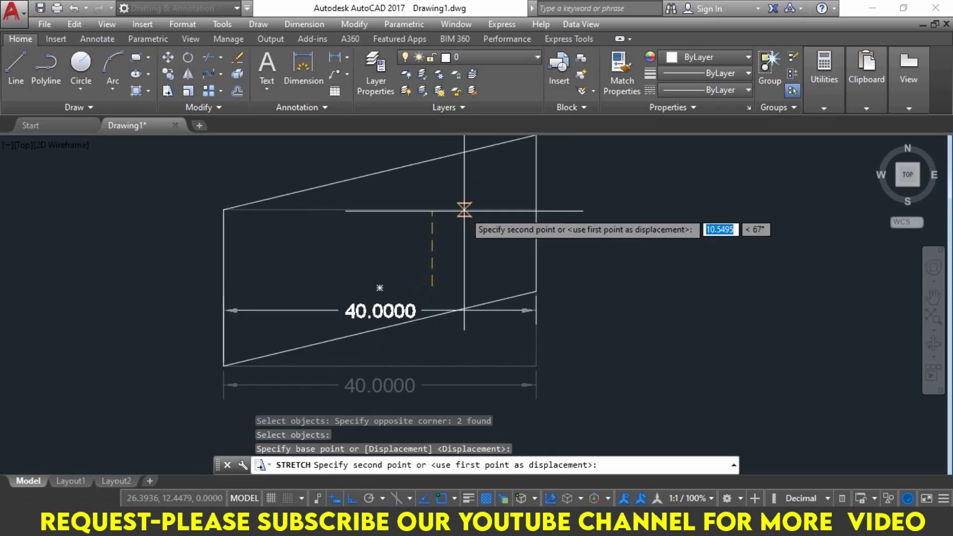
{"action": "key", "text": "F8"}
{"action": "key", "text": "F8"}
{"action": "key", "text": "F8"}
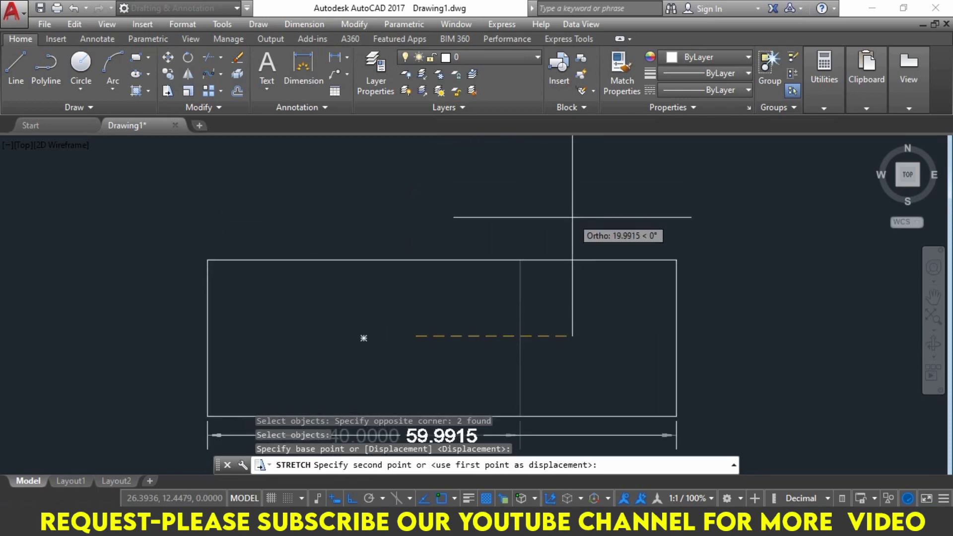
{"action": "key", "text": "F8"}
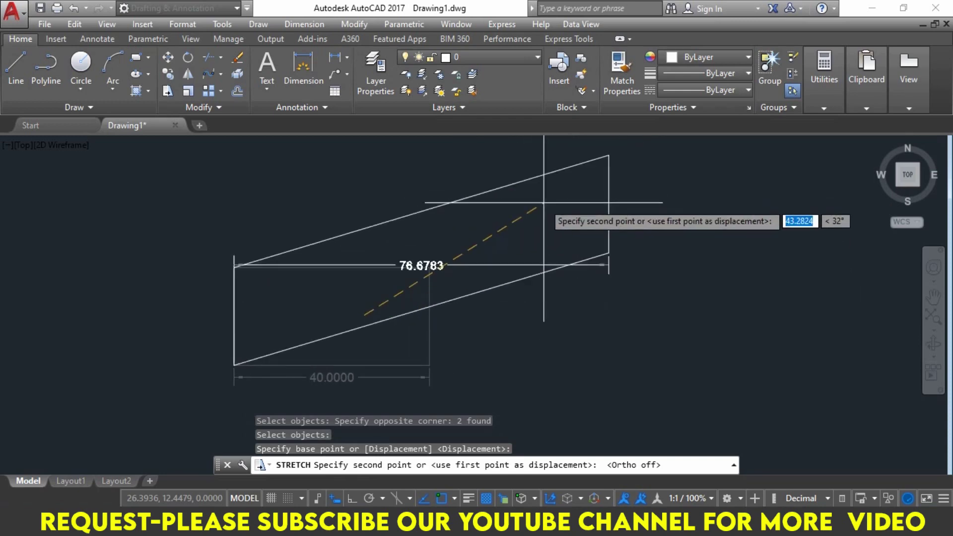
{"action": "left_click", "coordinate": [521, 202]}
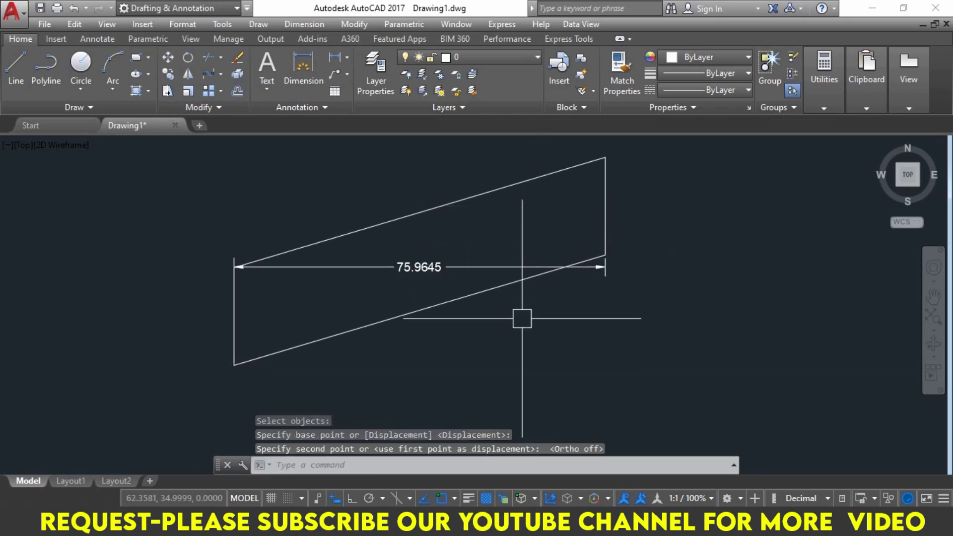
{"action": "key", "text": "ctrl+z"}
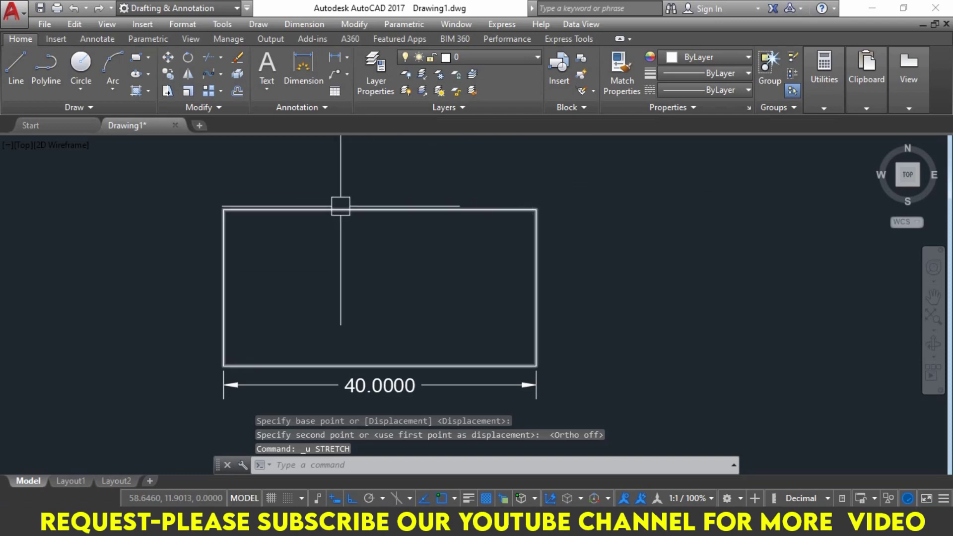
Dimension the rectangle's right side, top-right to bottom-right corner, at 20.0000
{"action": "left_click", "coordinate": [335, 59]}
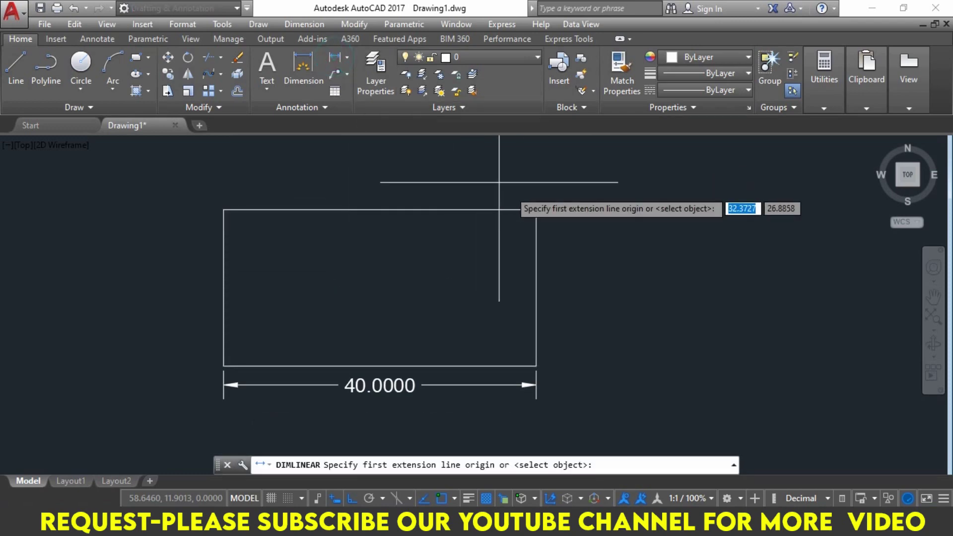
{"action": "left_click", "coordinate": [536, 210]}
{"action": "key", "text": "Escape"}
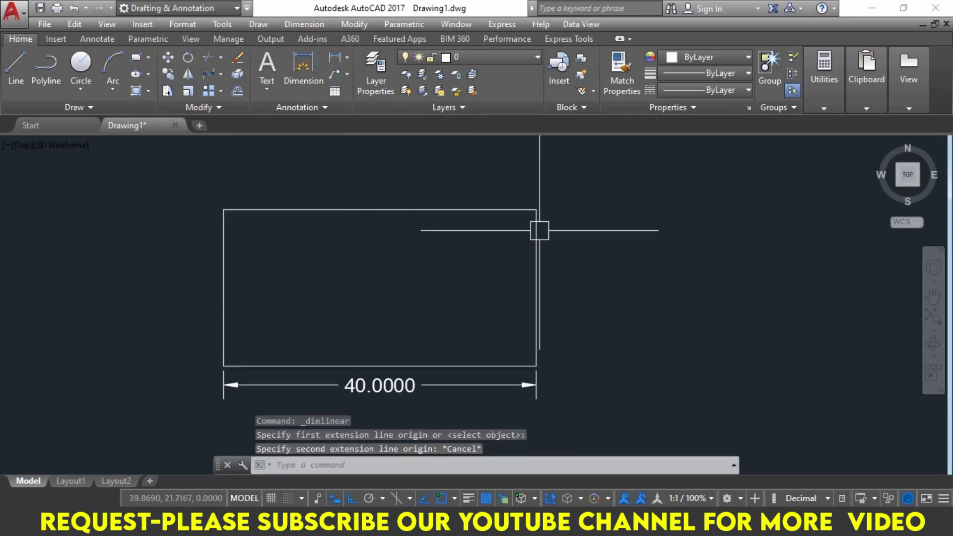
{"action": "key", "text": "Return"}
{"action": "left_click", "coordinate": [536, 210]}
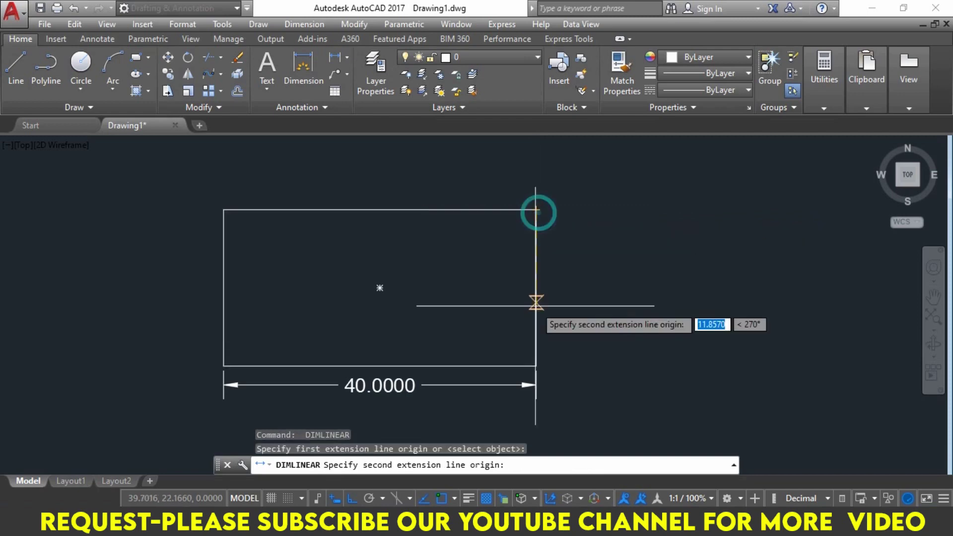
{"action": "left_click", "coordinate": [537, 366]}
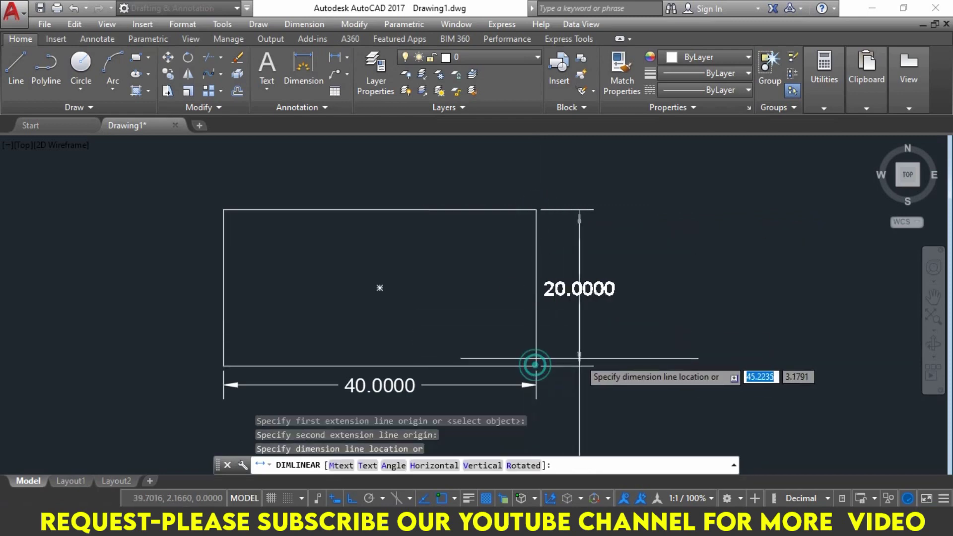
{"action": "left_click", "coordinate": [583, 356]}
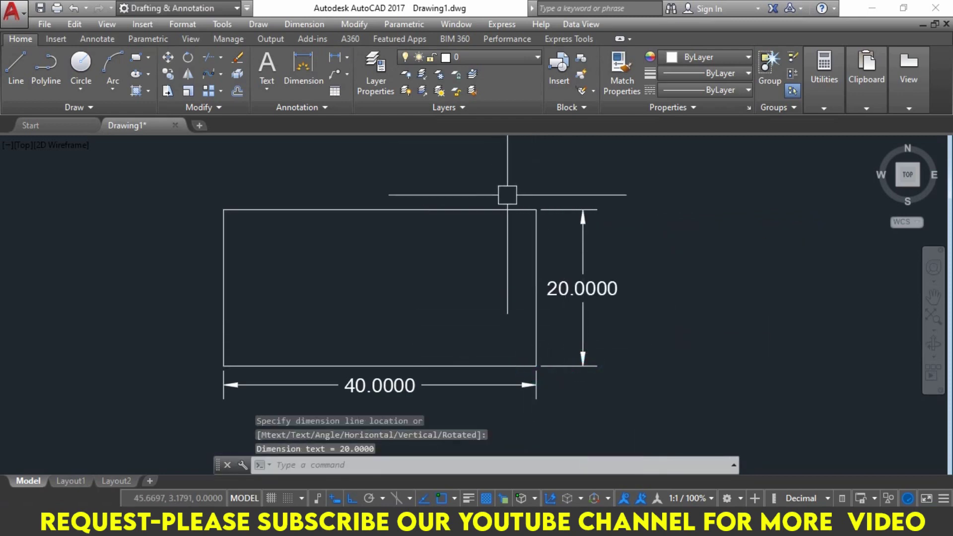
{"action": "key", "text": "Escape"}
{"action": "key", "text": "Escape"}
Start STRETCH and crossing-select the rectangle's top edge and the vertical dimension
{"action": "type", "text": "s"}
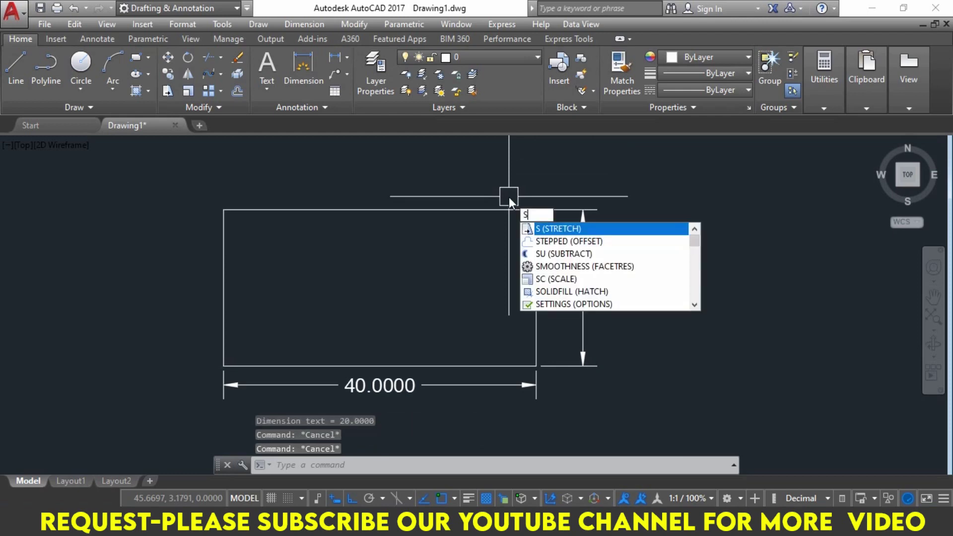
{"action": "key", "text": "Return"}
{"action": "left_click", "coordinate": [709, 159]}
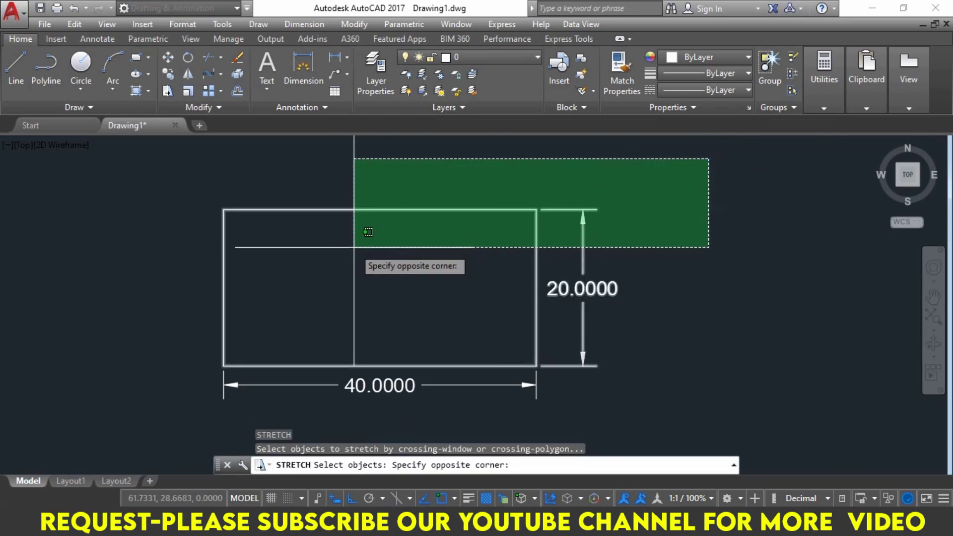
{"action": "key", "text": "Escape"}
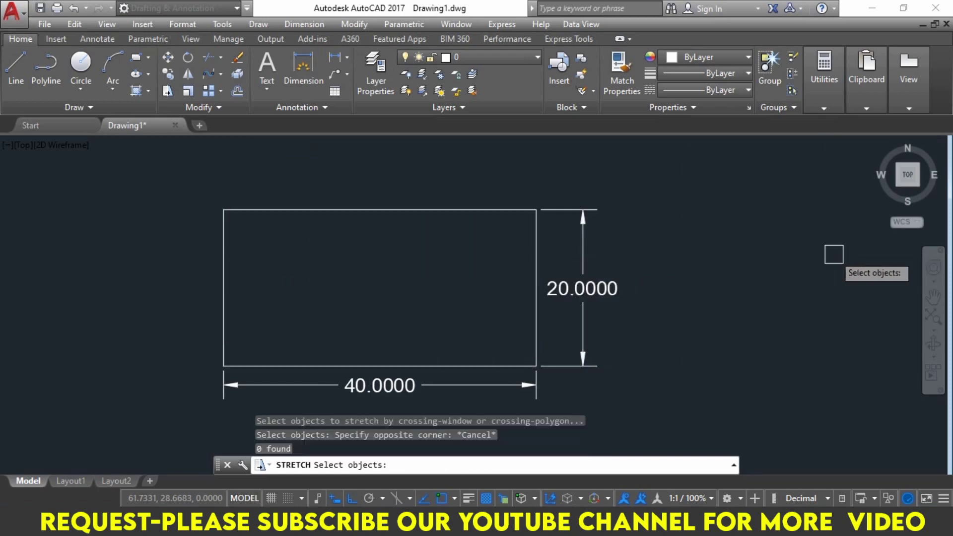
{"action": "left_click", "coordinate": [162, 161]}
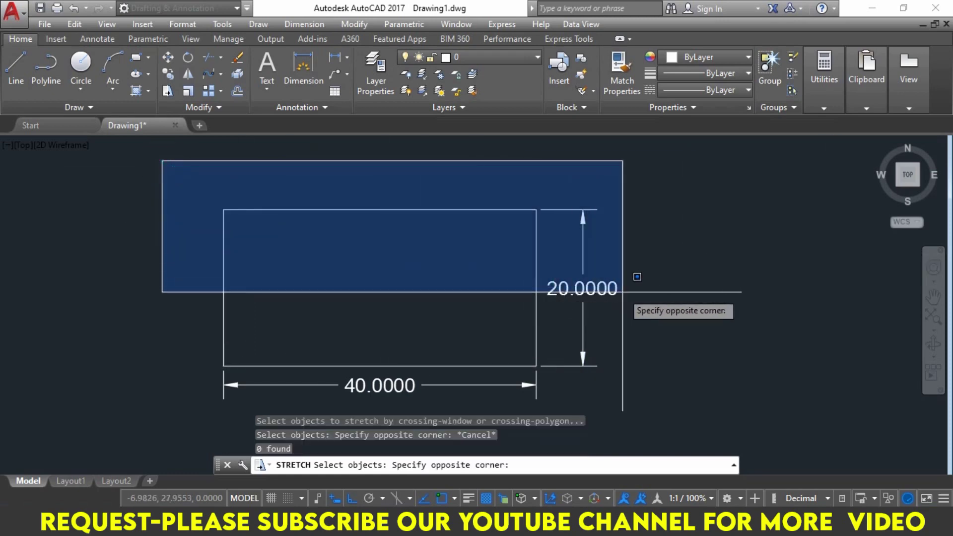
{"action": "key", "text": "Escape"}
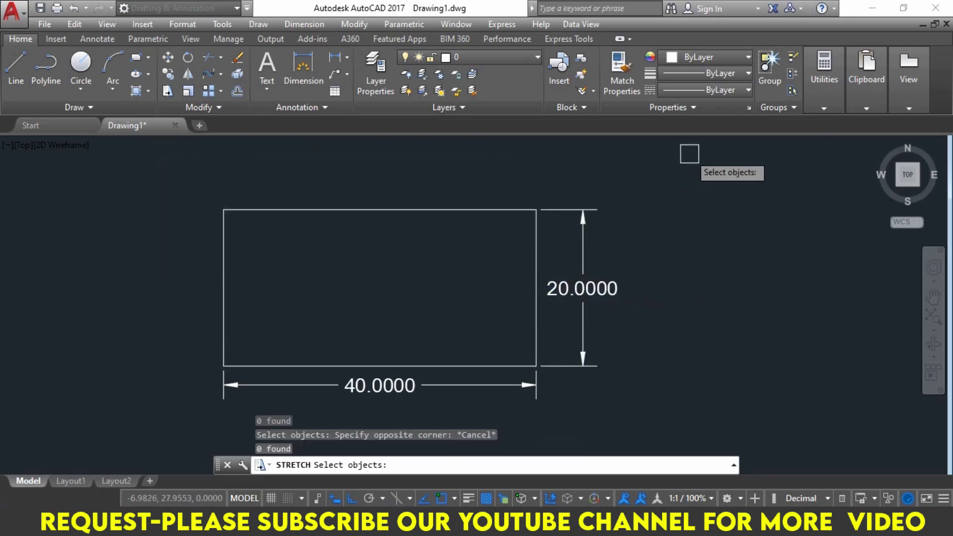
{"action": "left_click", "coordinate": [689, 155]}
{"action": "left_click", "coordinate": [185, 281]}
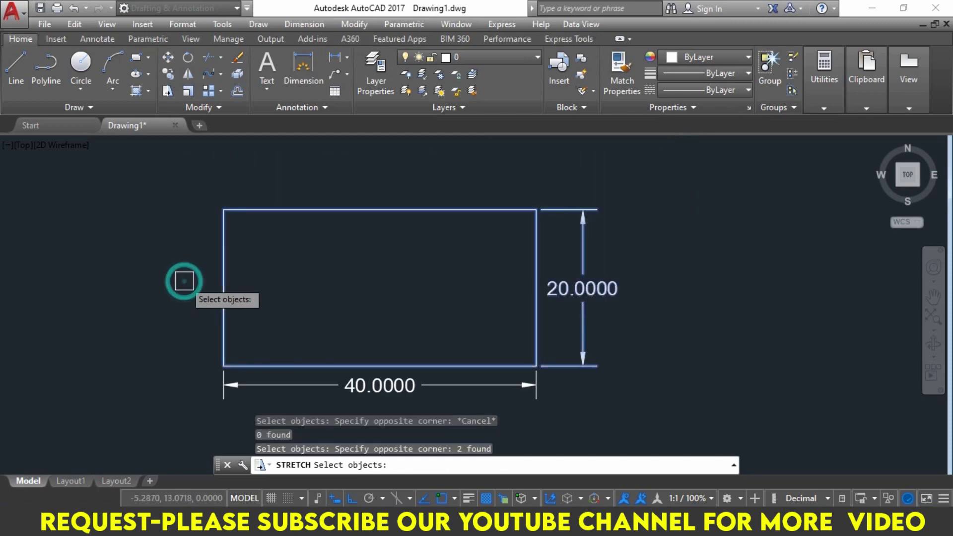
{"action": "key", "text": "Return"}
Stretch the top edge 30 units upward so the height reads 50.0000
{"action": "left_click", "coordinate": [704, 370]}
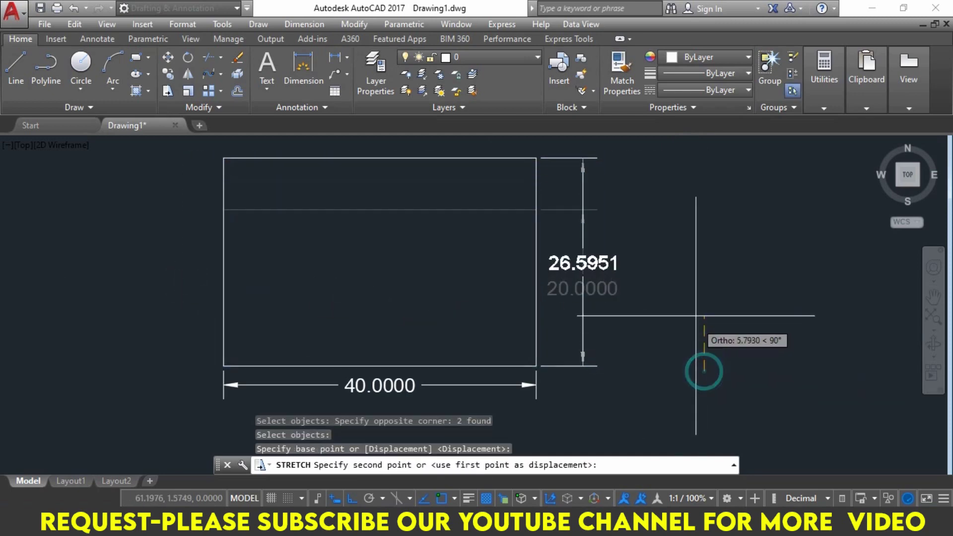
{"action": "middle_click_drag", "start_coordinate": [696, 301], "coordinate": [698, 321]}
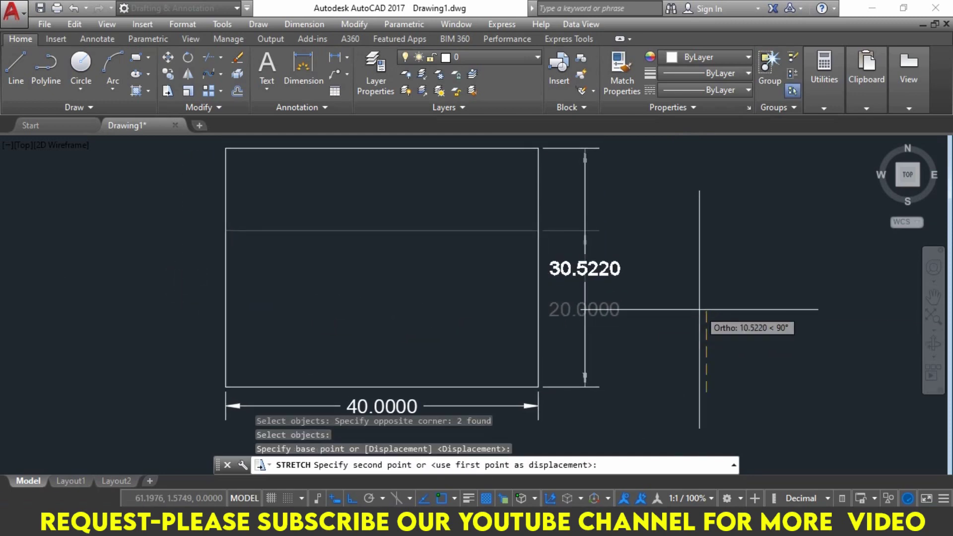
{"action": "type", "text": "30"}
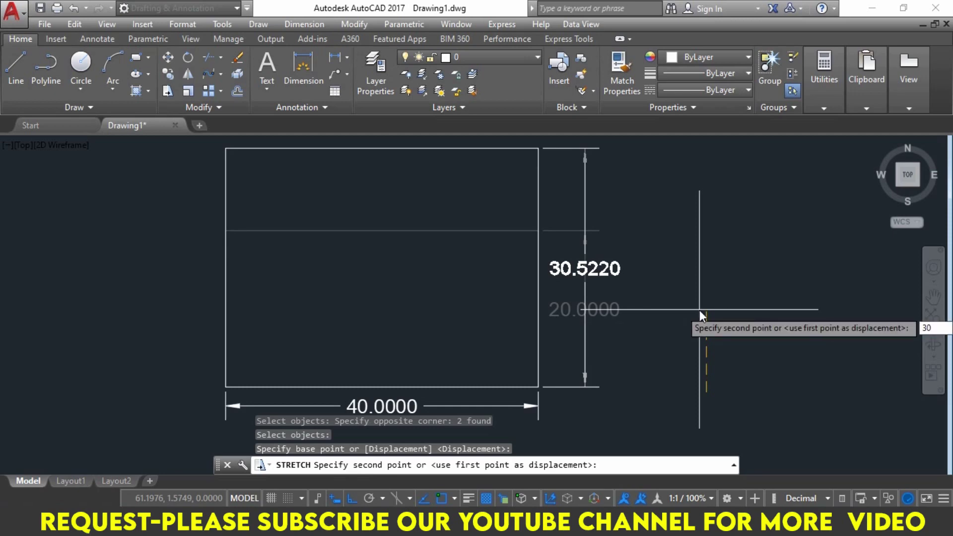
{"action": "key", "text": "Return"}
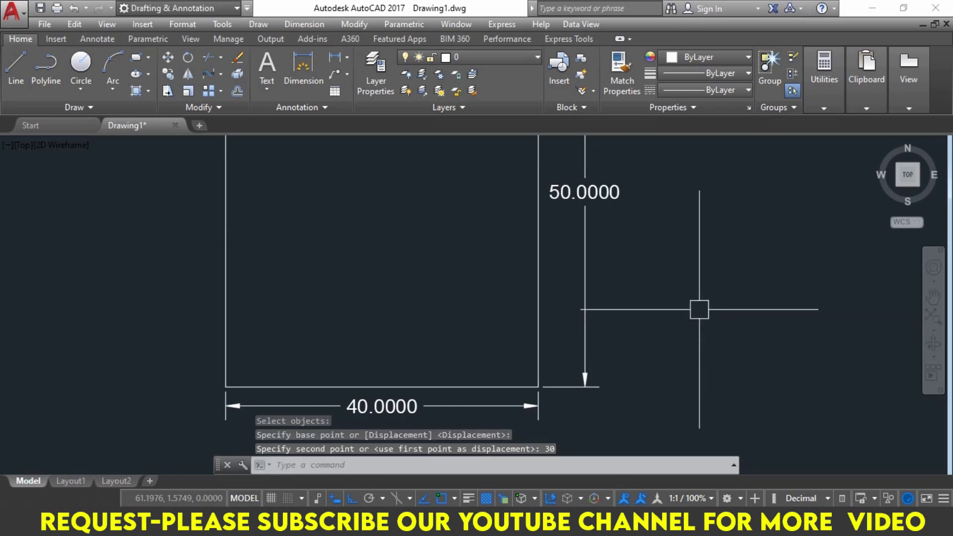
{"action": "scroll", "coordinate": [699, 309], "scroll_direction": "down", "scroll_amount": 2}
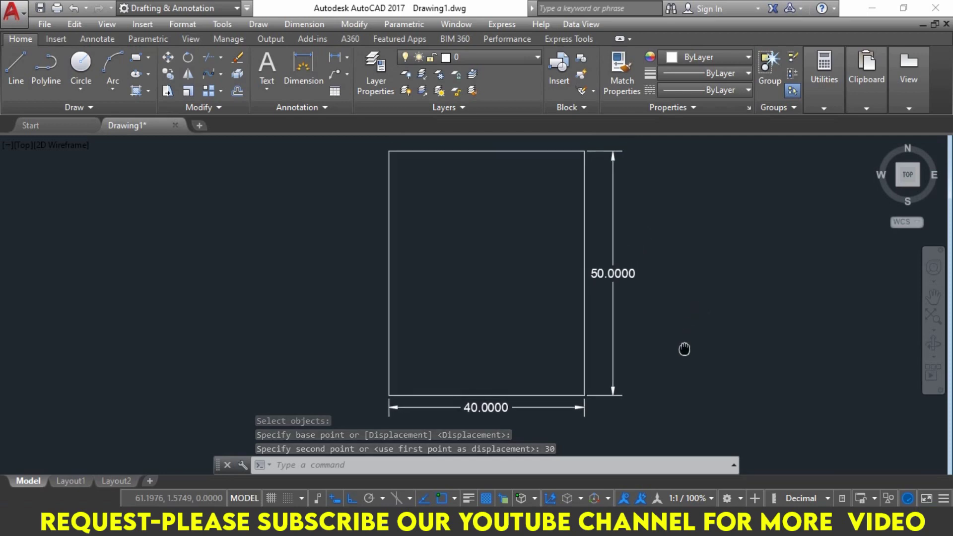
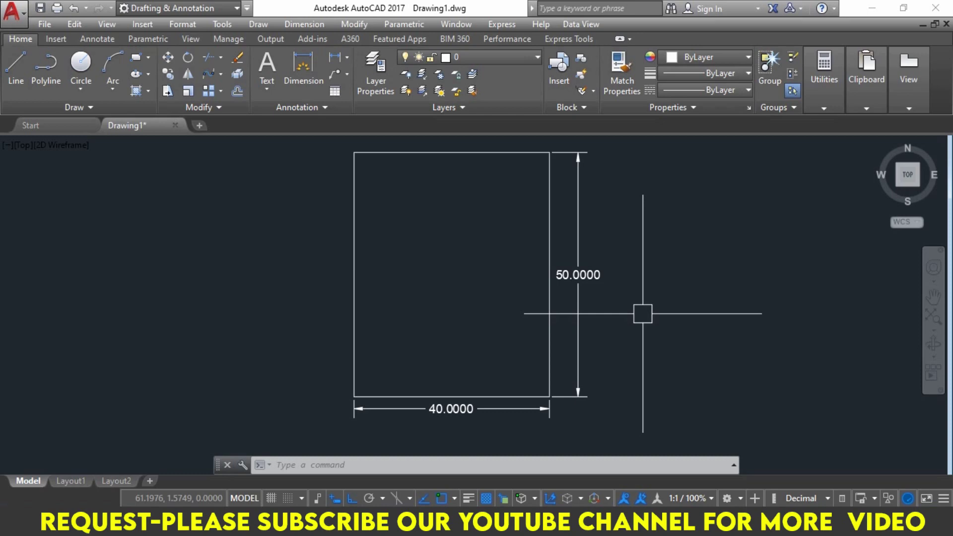
Open converted.dwg from the Start page's Recent Documents
{"action": "left_click", "coordinate": [57, 126]}
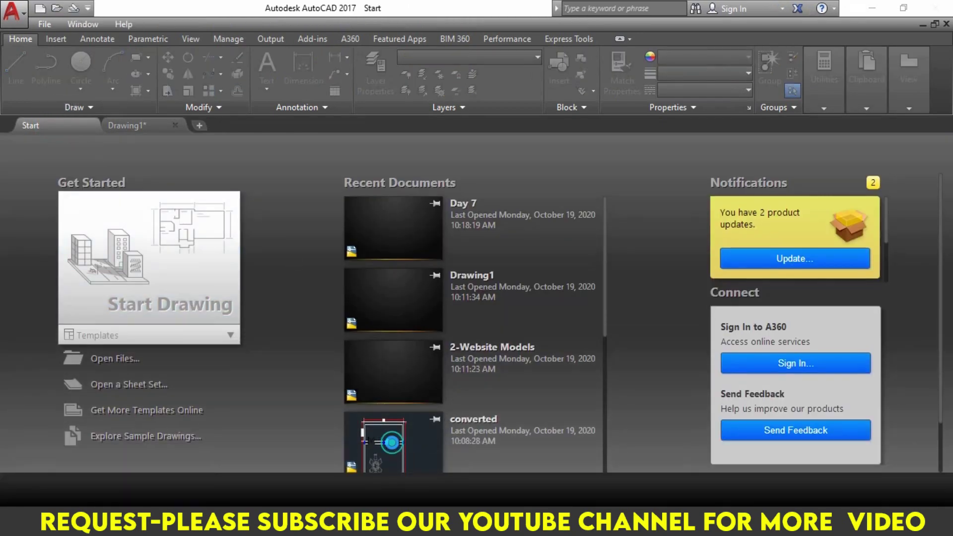
{"action": "left_click", "coordinate": [428, 390]}
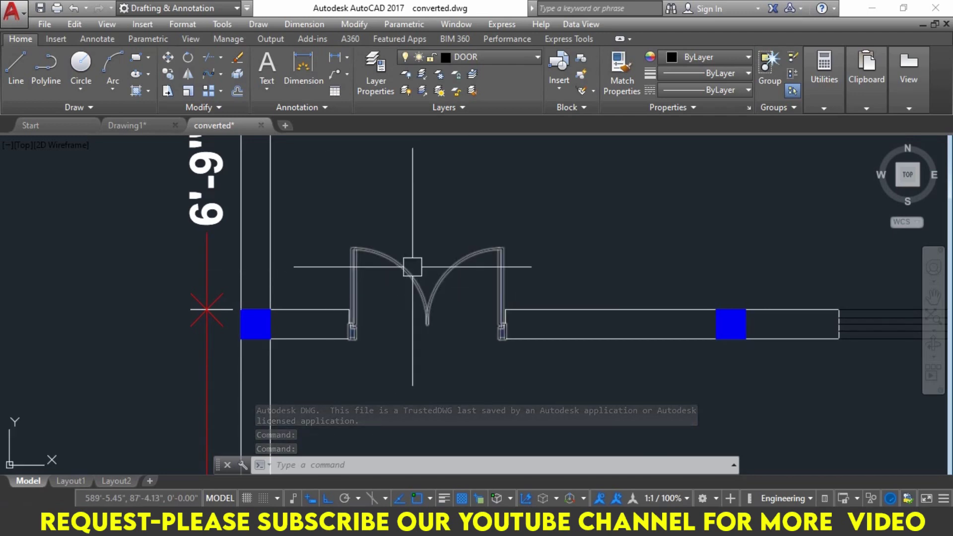
{"action": "scroll", "coordinate": [353, 328], "scroll_direction": "up", "scroll_amount": 2}
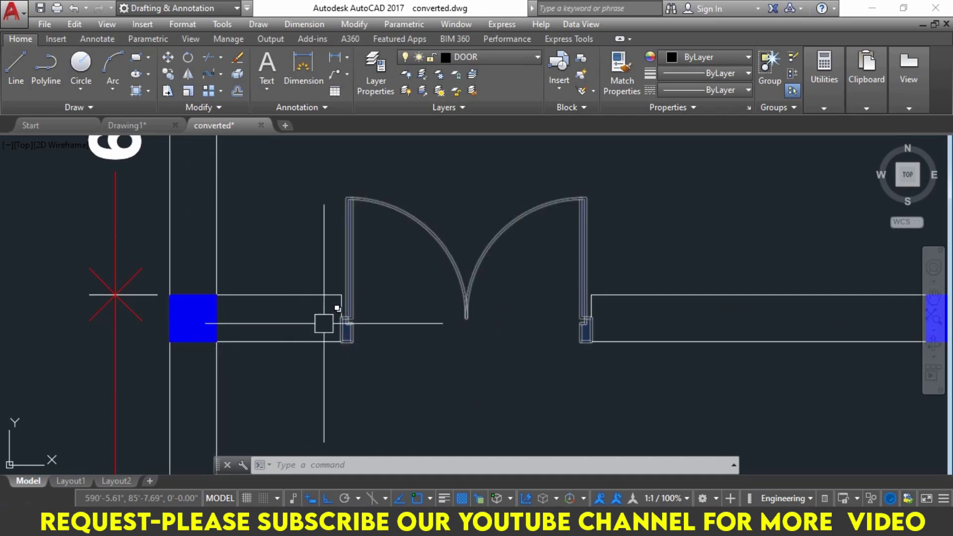
{"action": "scroll", "coordinate": [392, 317], "scroll_direction": "down", "scroll_amount": 2}
{"action": "scroll", "coordinate": [397, 313], "scroll_direction": "up", "scroll_amount": 2}
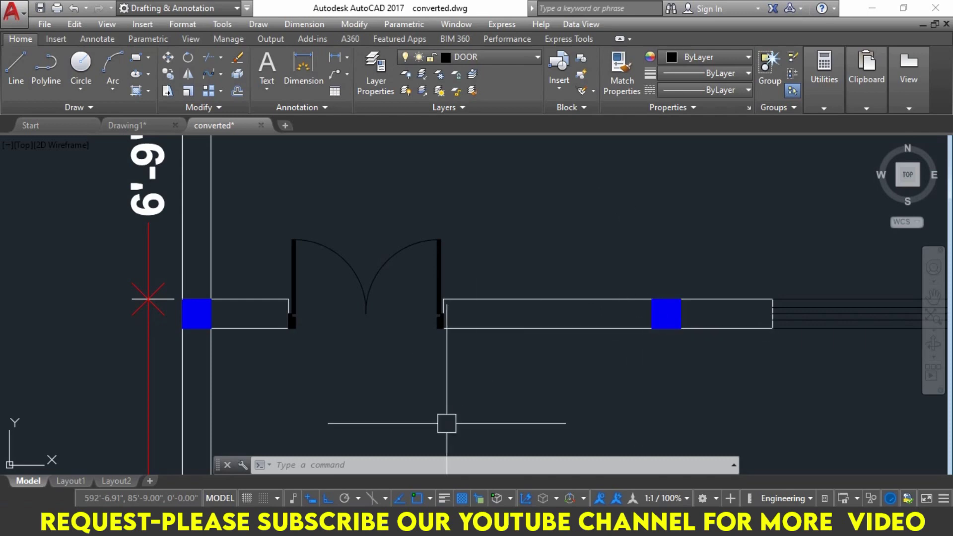
{"action": "left_click", "coordinate": [387, 261]}
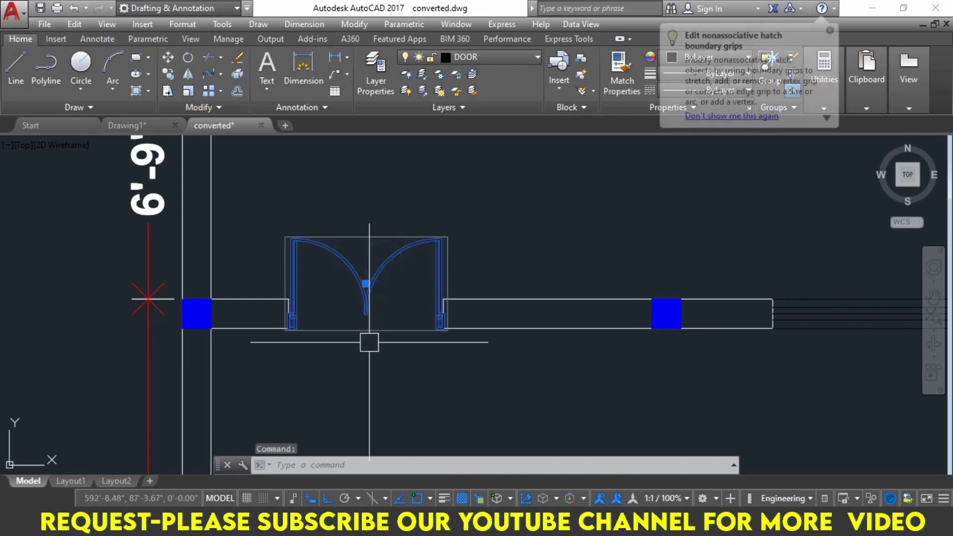
{"action": "type", "text": "M"}
{"action": "key", "text": "Return"}
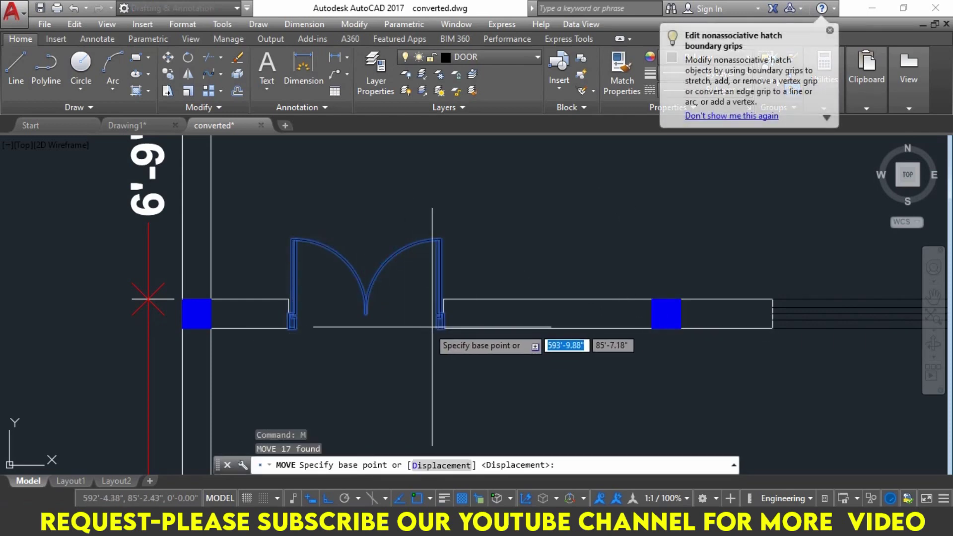
{"action": "left_click", "coordinate": [444, 328]}
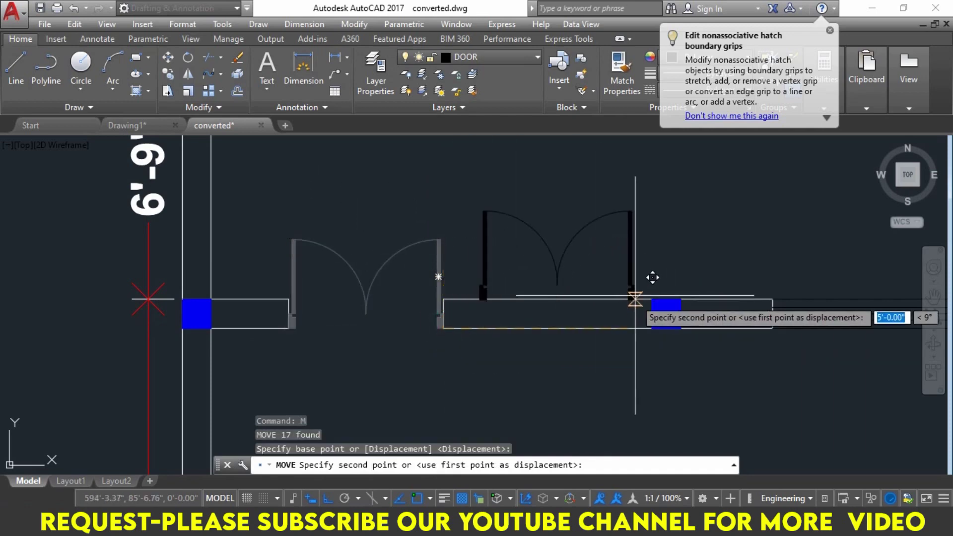
{"action": "left_click", "coordinate": [650, 328]}
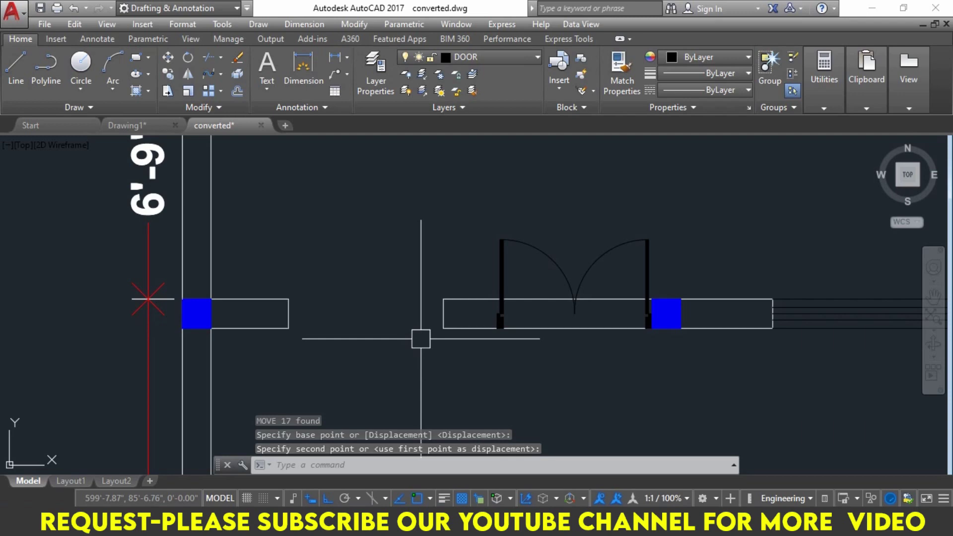
{"action": "key", "text": "ctrl+z"}
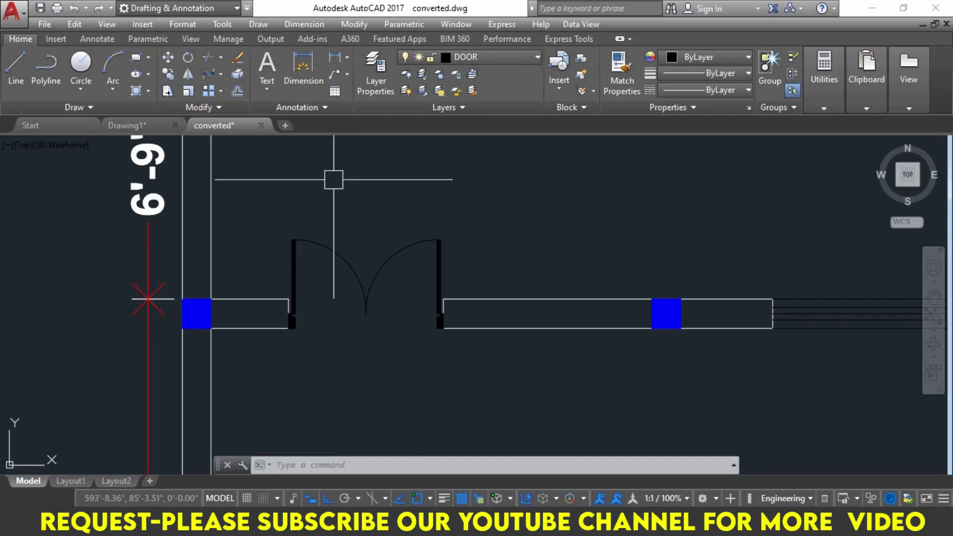
{"action": "type", "text": "s"}
Start STRETCH and crossing-select the double door with its adjoining wall ends
{"action": "key", "text": "Return"}
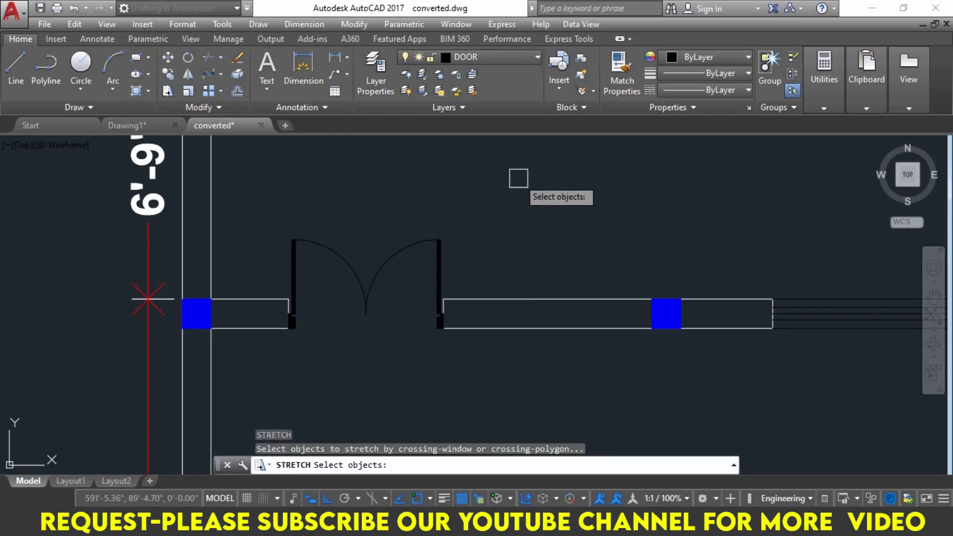
{"action": "left_click", "coordinate": [530, 177]}
{"action": "left_click", "coordinate": [244, 363]}
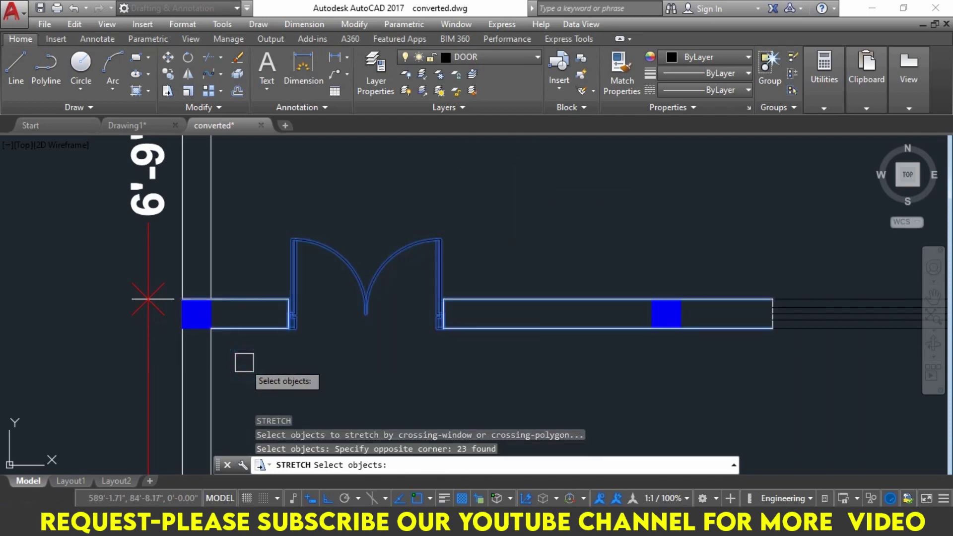
{"action": "key", "text": "Return"}
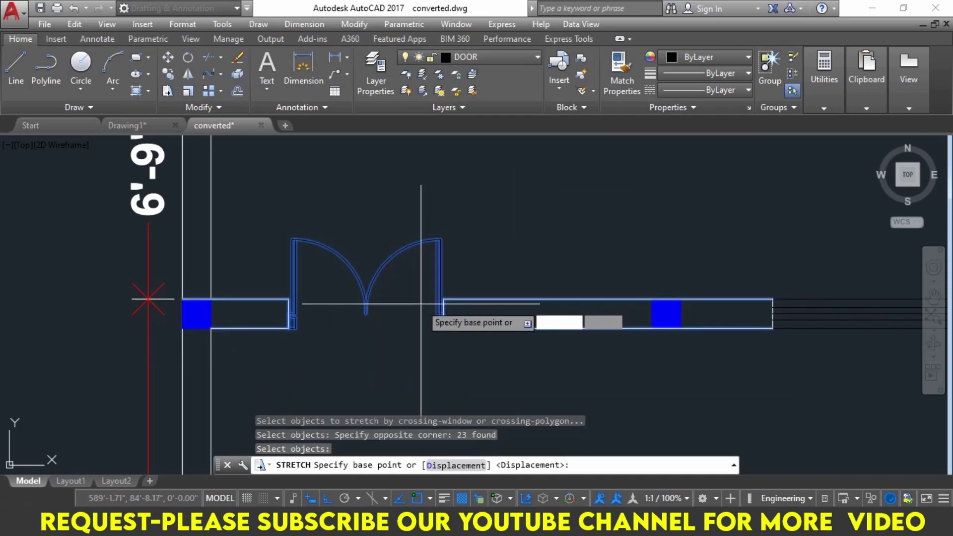
{"action": "scroll", "coordinate": [427, 321], "scroll_direction": "up", "scroll_amount": 3}
{"action": "scroll", "coordinate": [500, 389], "scroll_direction": "up", "scroll_amount": 3}
{"action": "scroll", "coordinate": [493, 393], "scroll_direction": "up", "scroll_amount": 3}
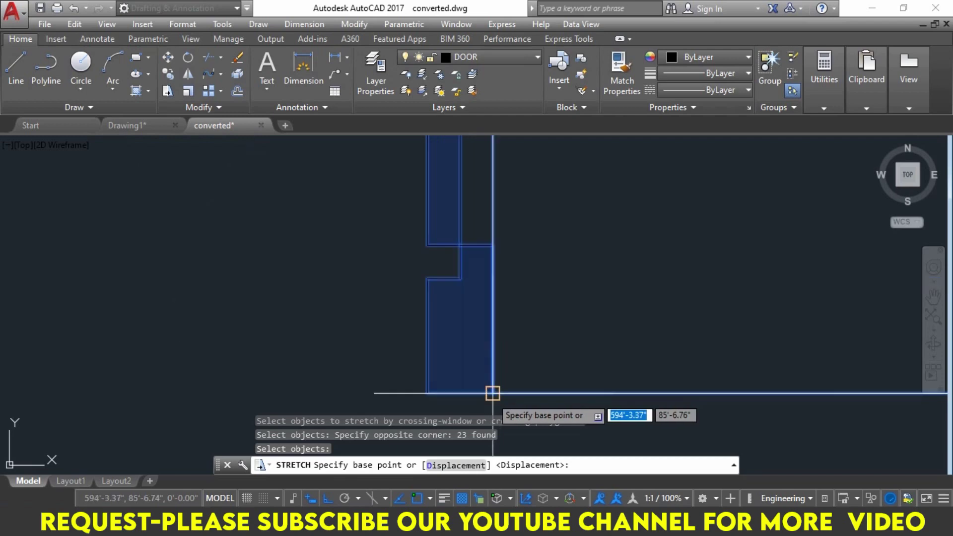
Stretch the door from its jamb corner onto the middle blue column square's corner
{"action": "left_click", "coordinate": [492, 394]}
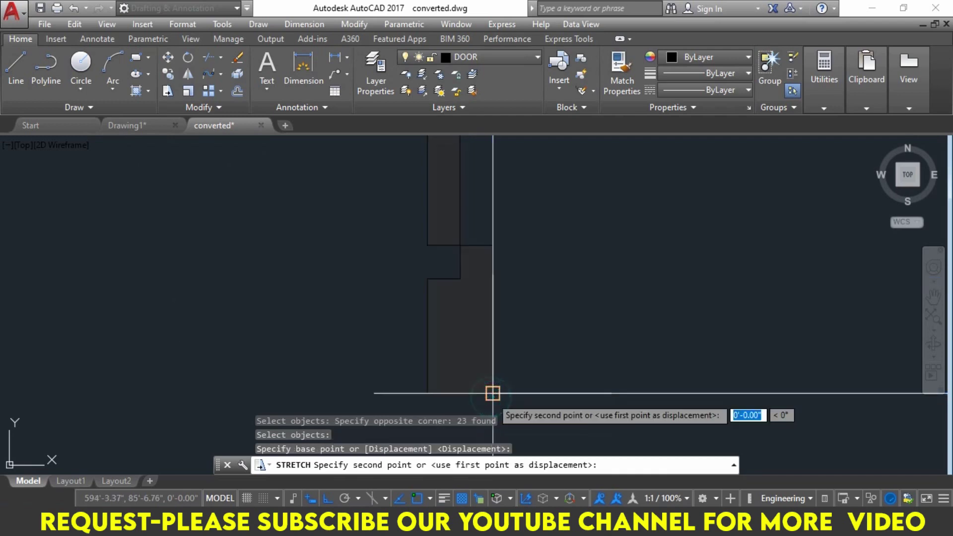
{"action": "scroll", "coordinate": [493, 393], "scroll_direction": "down", "scroll_amount": 3}
{"action": "scroll", "coordinate": [598, 350], "scroll_direction": "down", "scroll_amount": 2}
{"action": "middle_click_drag", "start_coordinate": [597, 341], "coordinate": [498, 307]}
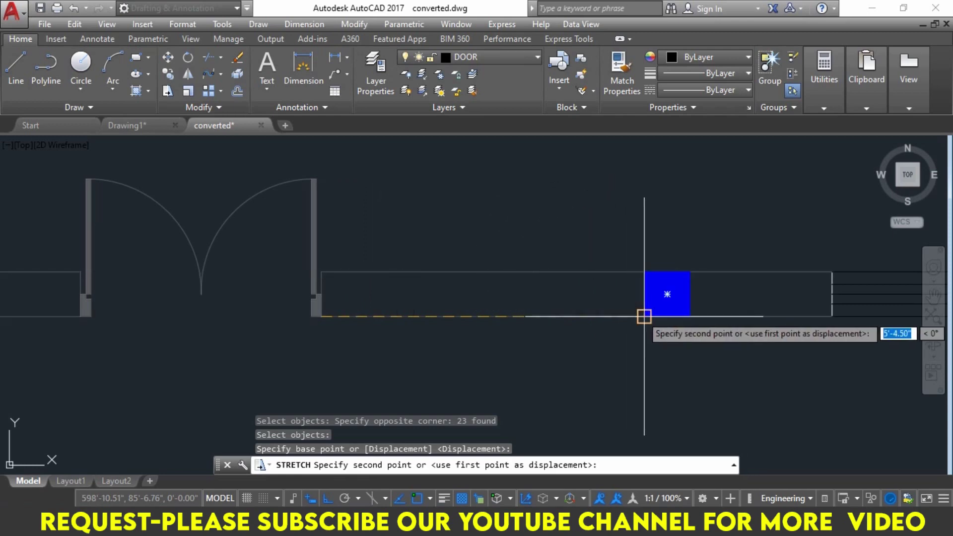
{"action": "left_click", "coordinate": [644, 316]}
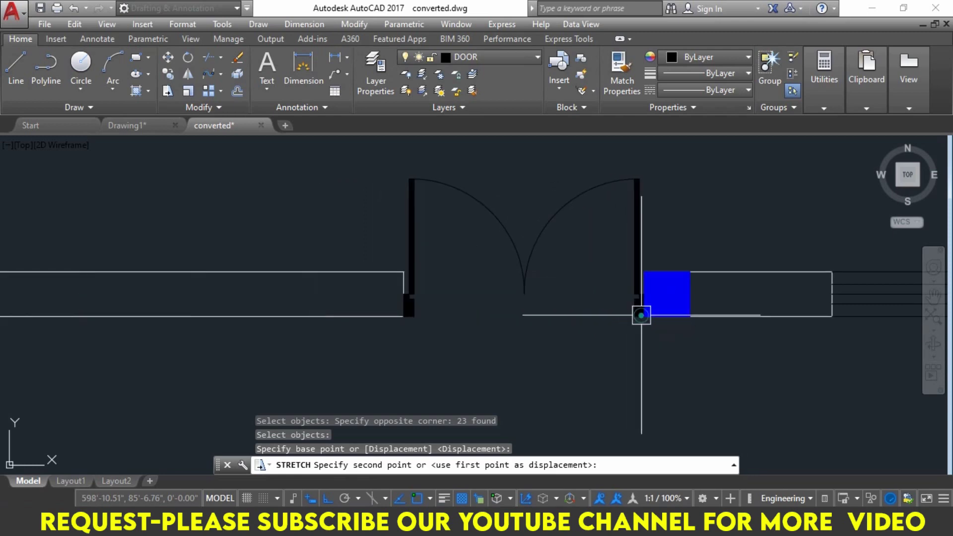
{"action": "scroll", "coordinate": [515, 323], "scroll_direction": "down", "scroll_amount": 4}
{"action": "middle_click_drag", "start_coordinate": [418, 305], "coordinate": [436, 307]}
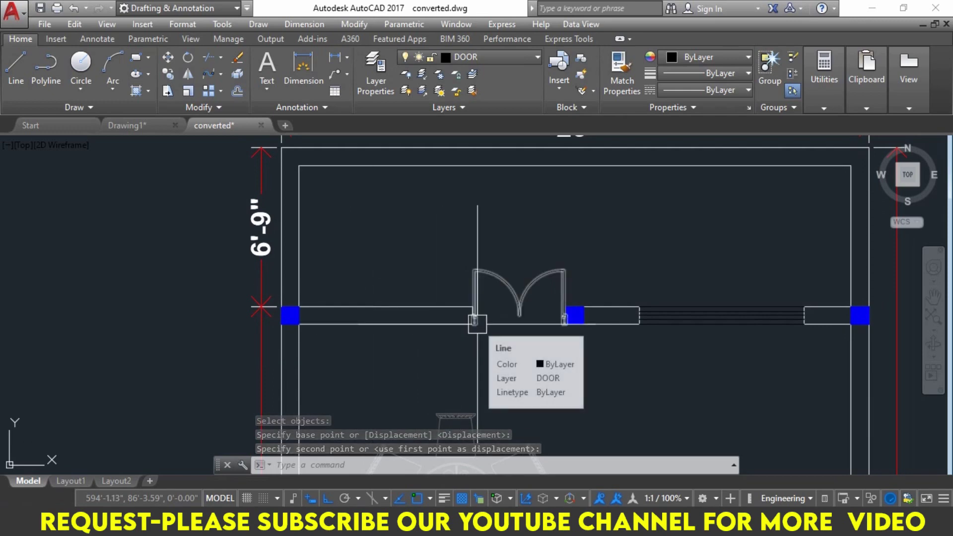
{"action": "mouse_move", "coordinate": [477, 323]}
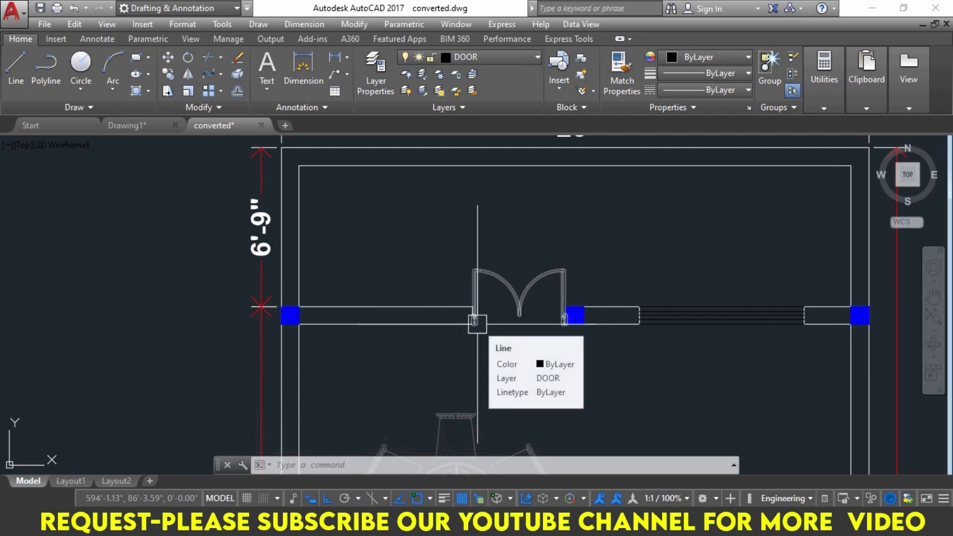
{"action": "scroll", "coordinate": [477, 324], "scroll_direction": "down", "scroll_amount": 2}
{"action": "scroll", "coordinate": [444, 298], "scroll_direction": "down", "scroll_amount": 3}
{"action": "scroll", "coordinate": [436, 292], "scroll_direction": "up", "scroll_amount": 3}
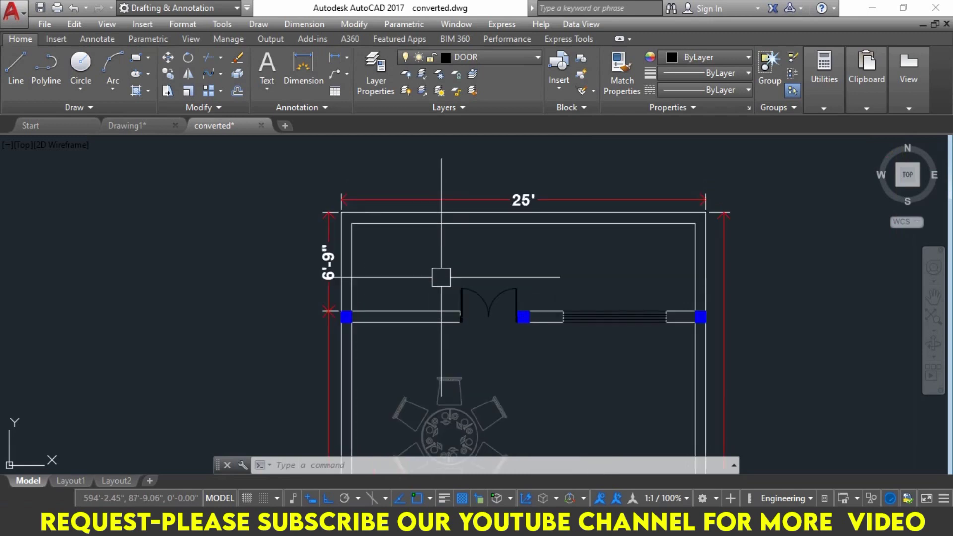
{"action": "middle_click_drag", "start_coordinate": [438, 277], "coordinate": [405, 288]}
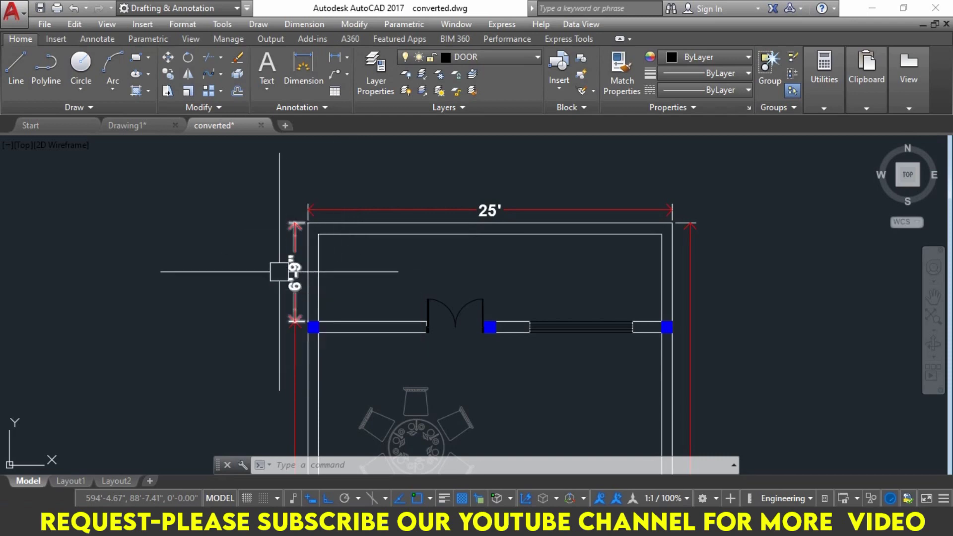
Stretch the top wall and its dimensions upward by 1'3
{"action": "left_click", "coordinate": [168, 93]}
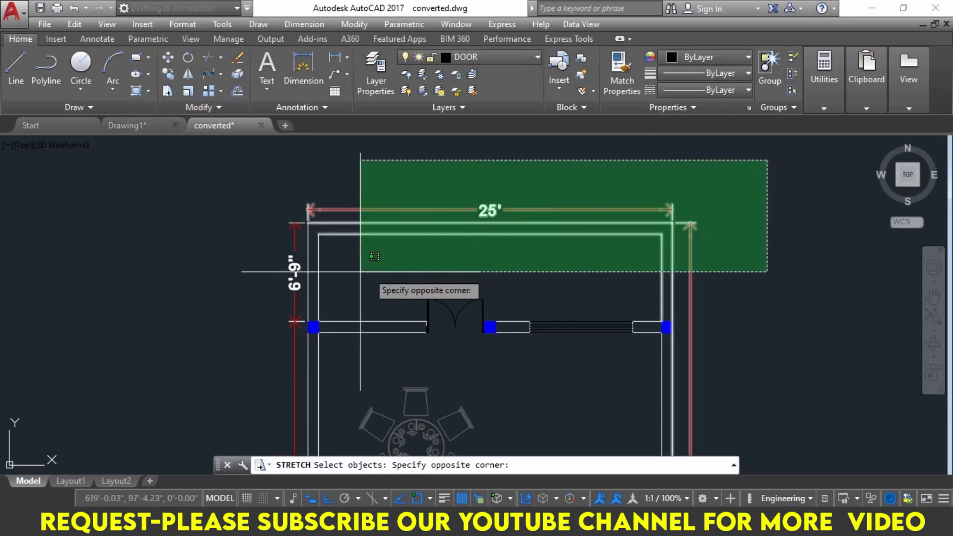
{"action": "left_click", "coordinate": [229, 277]}
{"action": "key", "text": "Return"}
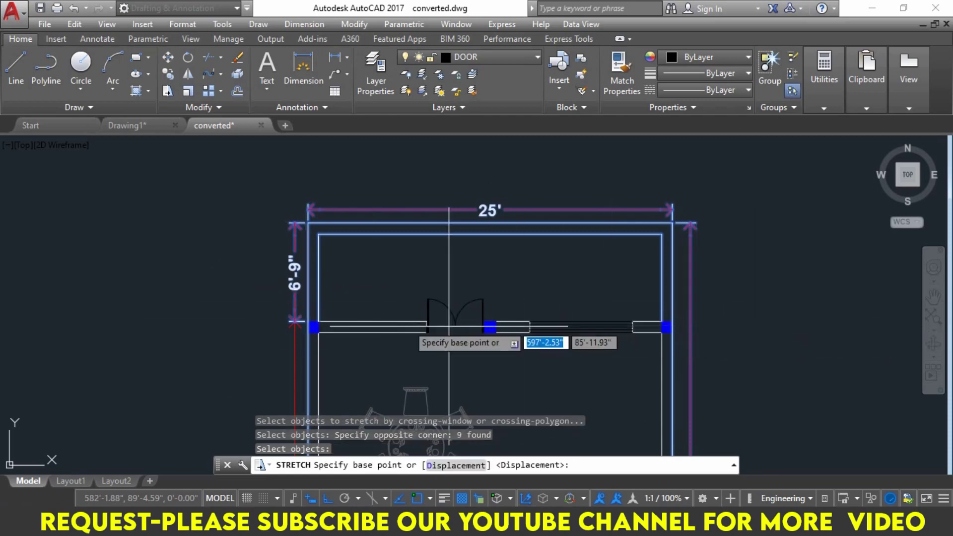
{"action": "left_click", "coordinate": [126, 353]}
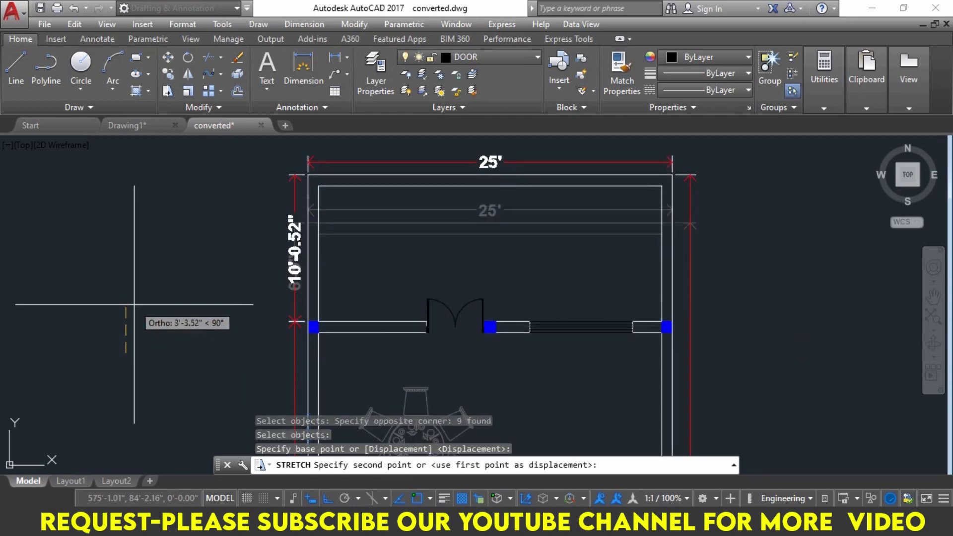
{"action": "type", "text": "1'3"}
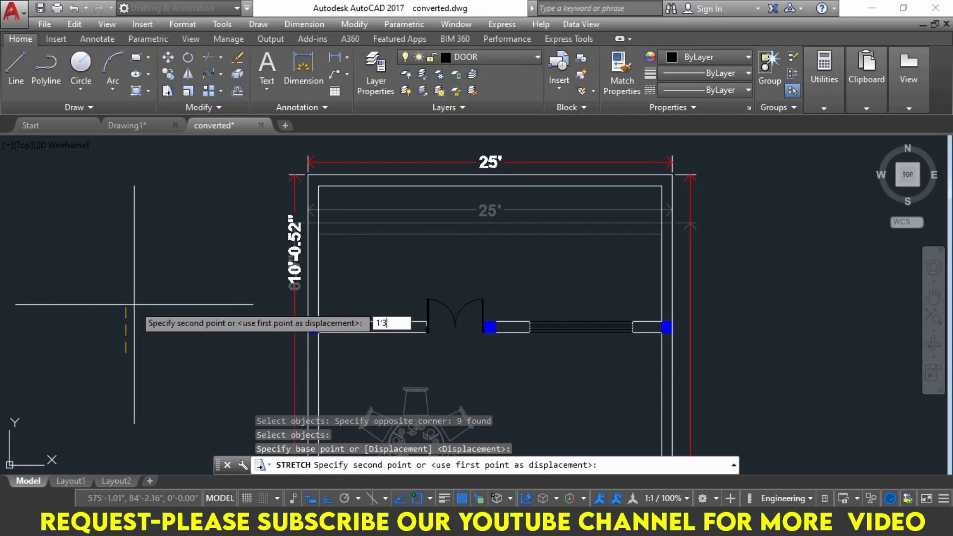
{"action": "key", "text": "Return"}
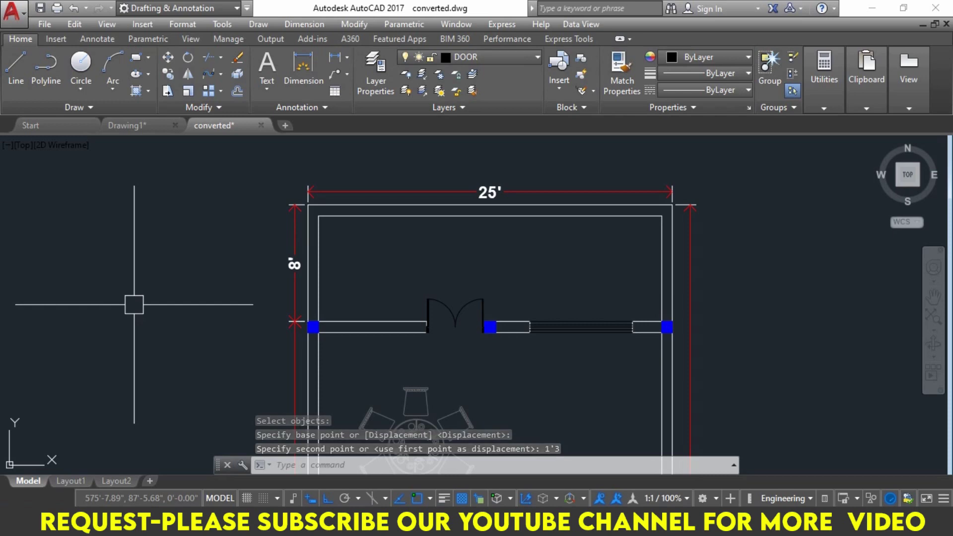
Stretch the top wall back down 1' so the dimension reads 7'
{"action": "left_click", "coordinate": [168, 91]}
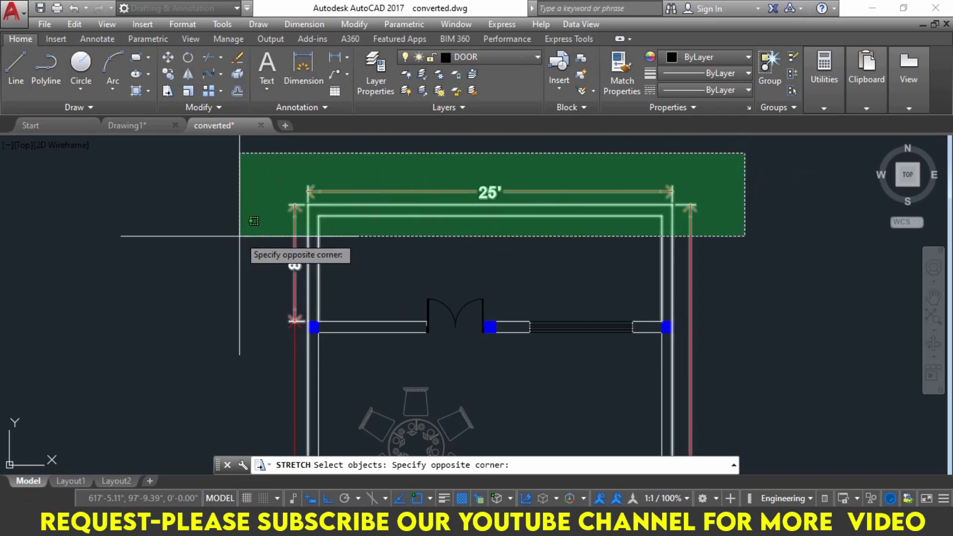
{"action": "left_click", "coordinate": [209, 240]}
{"action": "key", "text": "Return"}
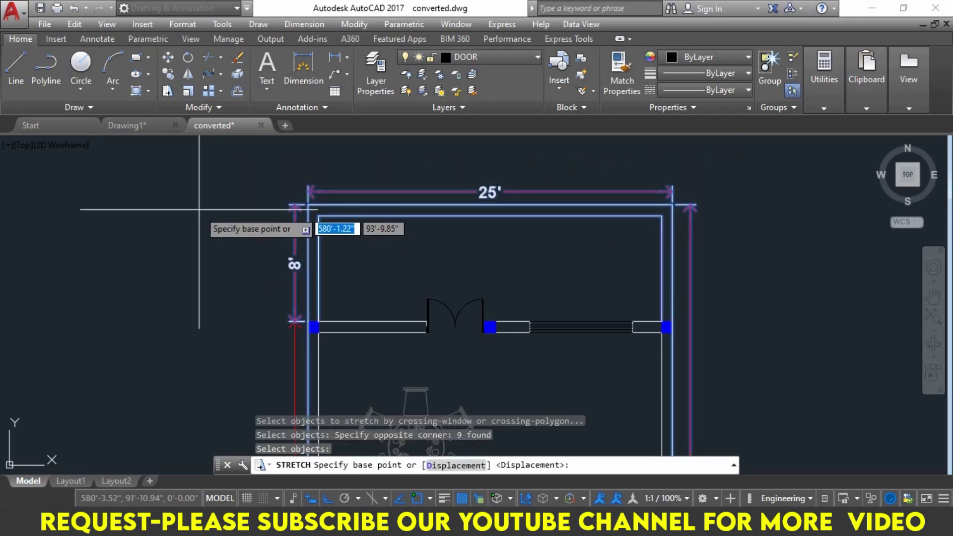
{"action": "left_click", "coordinate": [198, 207]}
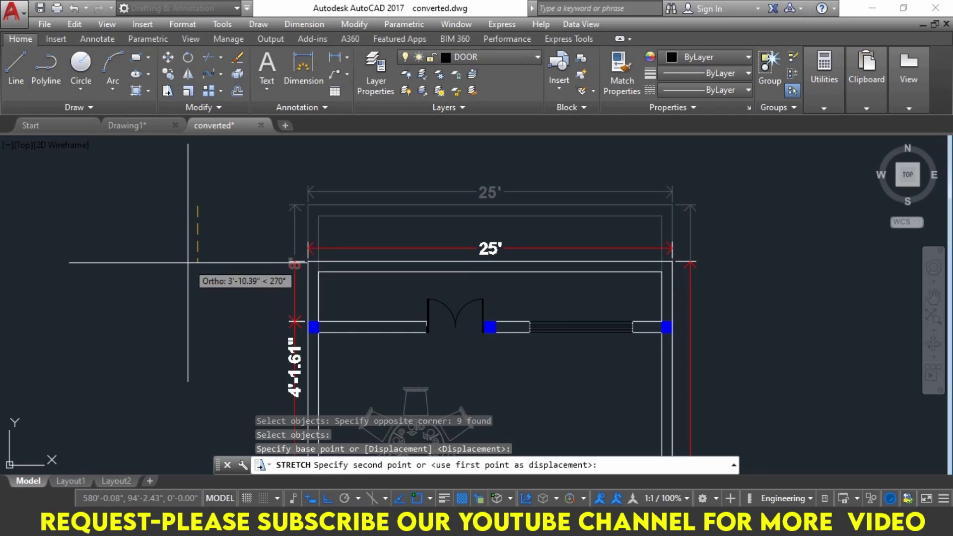
{"action": "type", "text": "1'"}
{"action": "key", "text": "Return"}
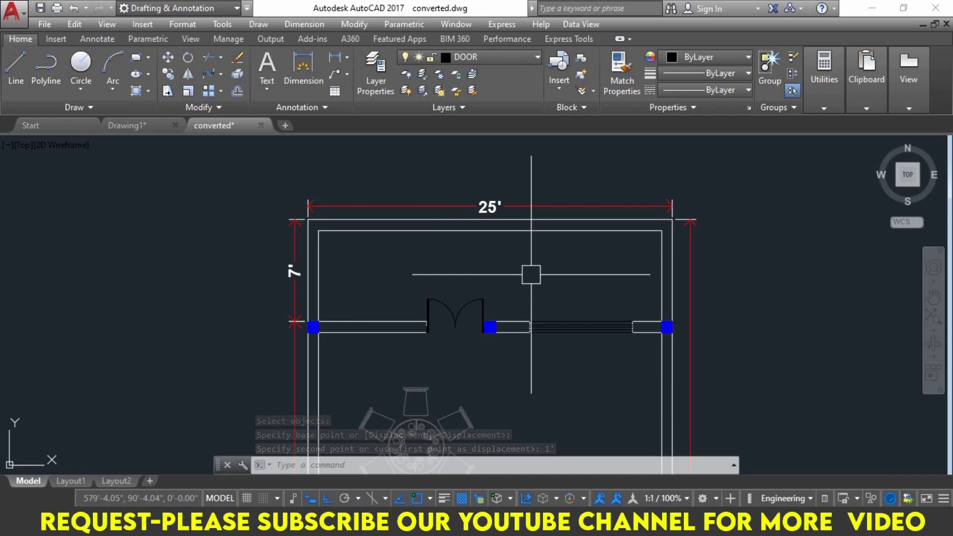
{"action": "middle_click_drag", "start_coordinate": [531, 274], "coordinate": [477, 242]}
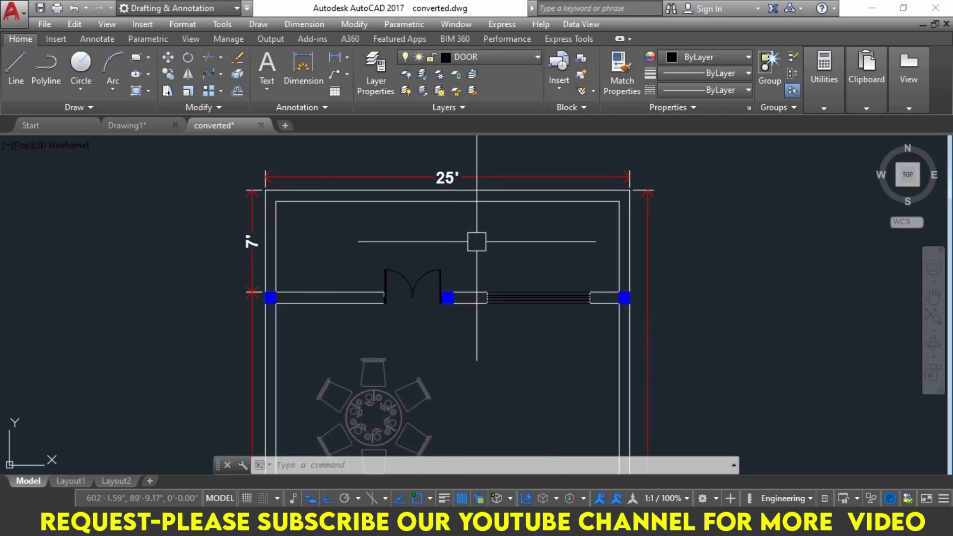
Review the dining, living and parking areas, then close converted.dwg, saving changes
{"action": "scroll", "coordinate": [361, 229], "scroll_direction": "down", "scroll_amount": 8}
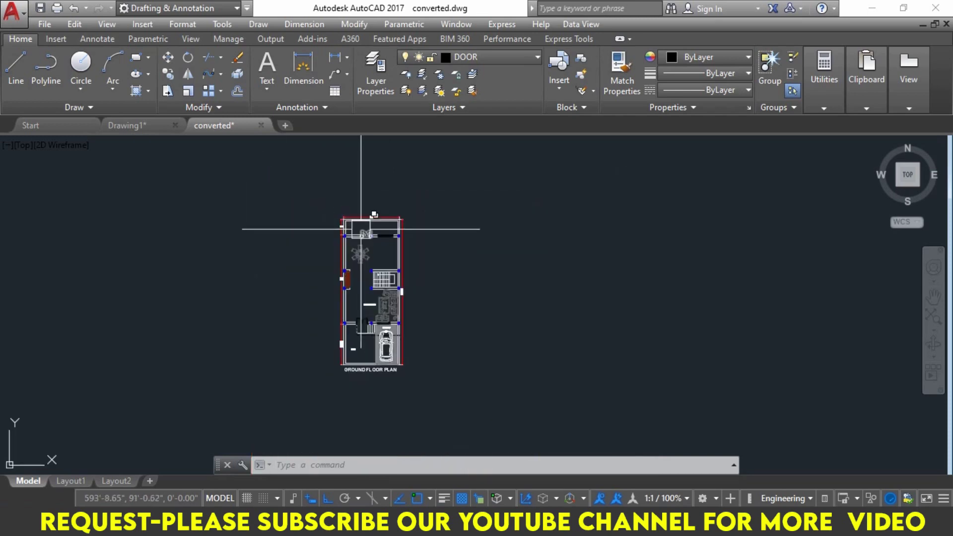
{"action": "scroll", "coordinate": [361, 229], "scroll_direction": "up", "scroll_amount": 3}
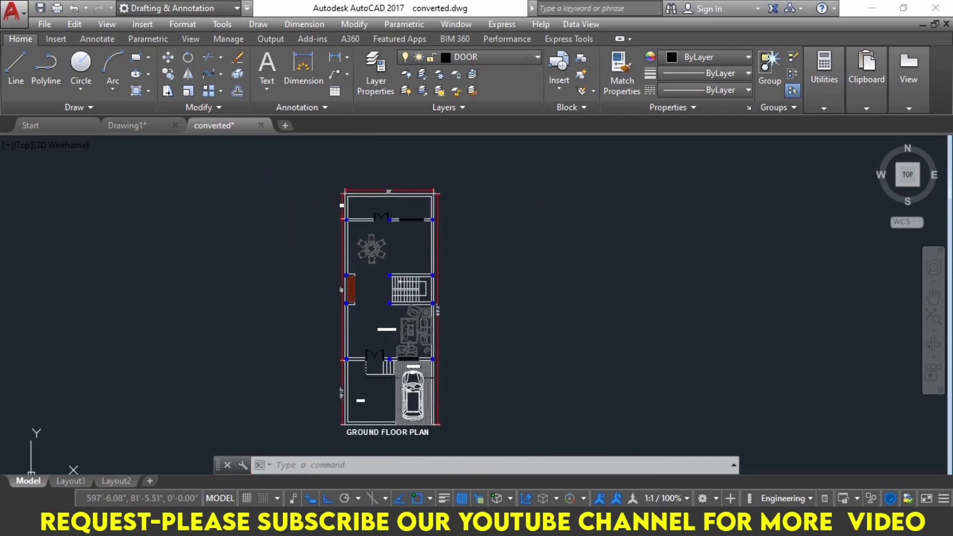
{"action": "scroll", "coordinate": [370, 243], "scroll_direction": "up", "scroll_amount": 4}
{"action": "middle_click_drag", "start_coordinate": [373, 245], "coordinate": [385, 264]}
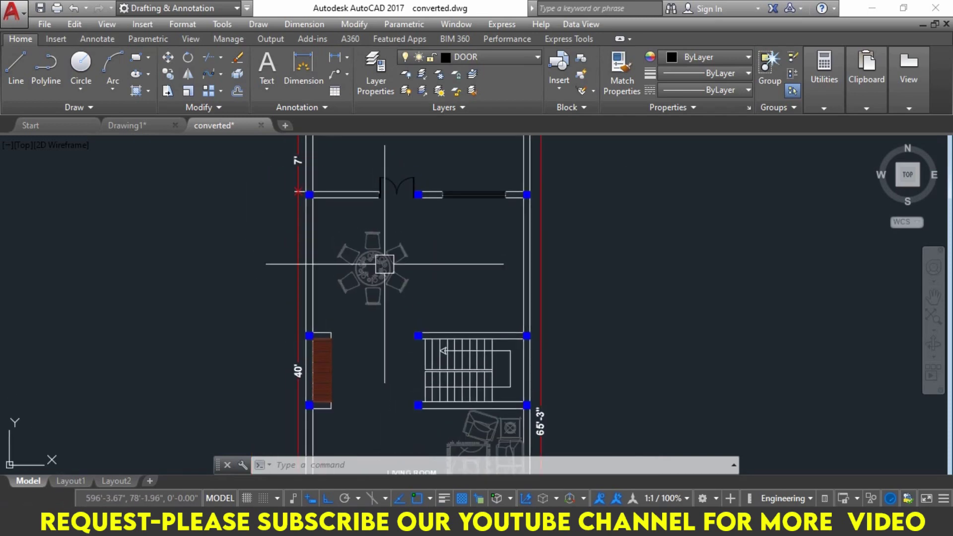
{"action": "scroll", "coordinate": [416, 172], "scroll_direction": "down", "scroll_amount": 2}
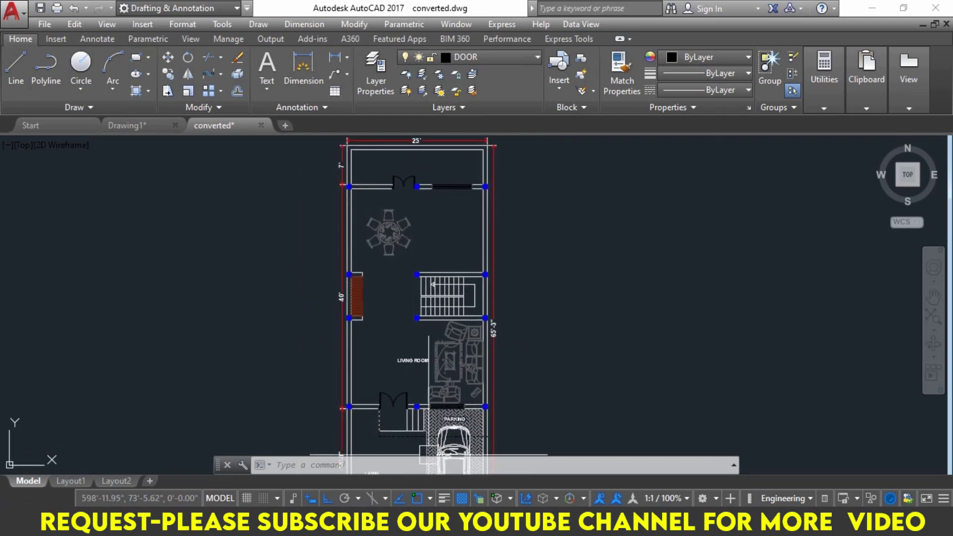
{"action": "scroll", "coordinate": [393, 378], "scroll_direction": "up", "scroll_amount": 4}
{"action": "mouse_move", "coordinate": [398, 408]}
{"action": "middle_mouse_down"}
{"action": "mouse_move", "coordinate": [375, 351]}
{"action": "mouse_move", "coordinate": [395, 372]}
{"action": "middle_mouse_up"}
{"action": "scroll", "coordinate": [375, 351], "scroll_direction": "down", "scroll_amount": 1}
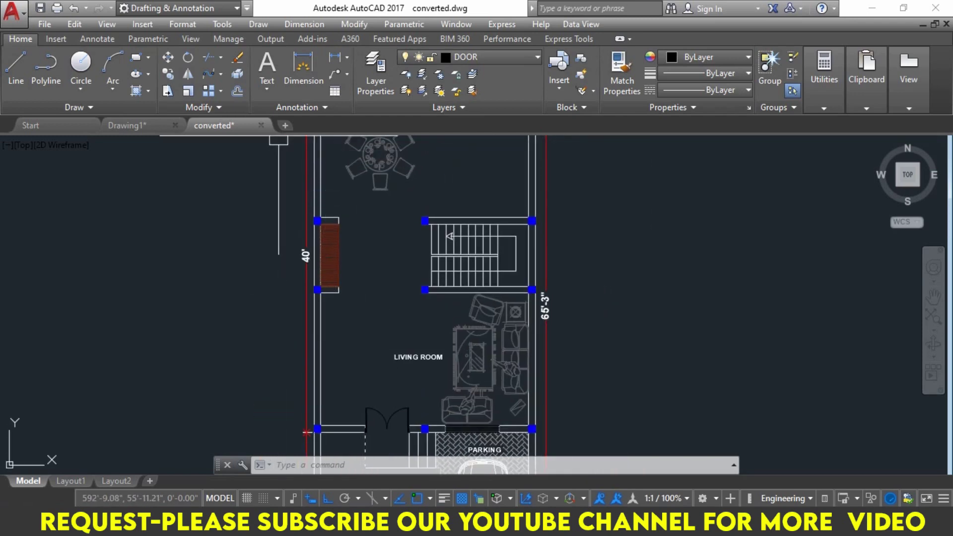
{"action": "left_click", "coordinate": [261, 125]}
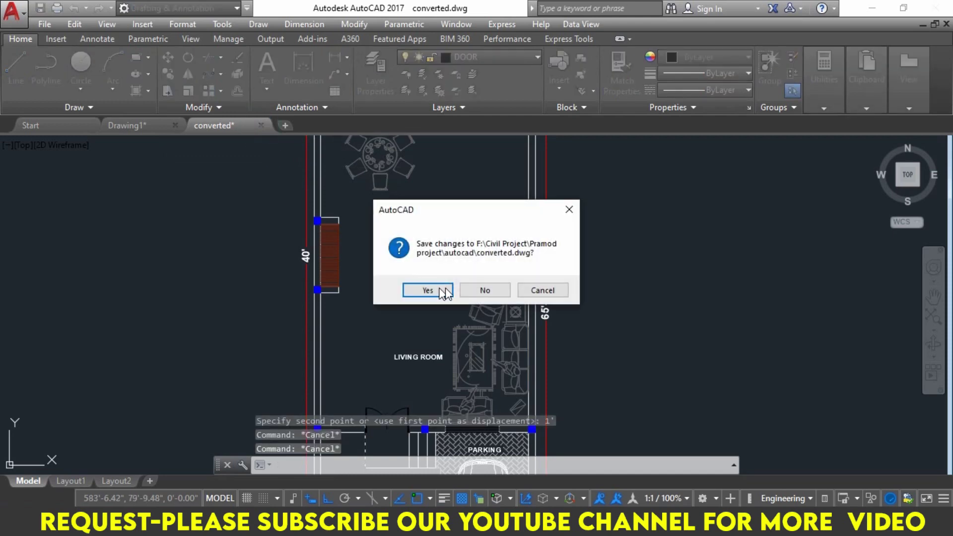
{"action": "left_click", "coordinate": [480, 291]}
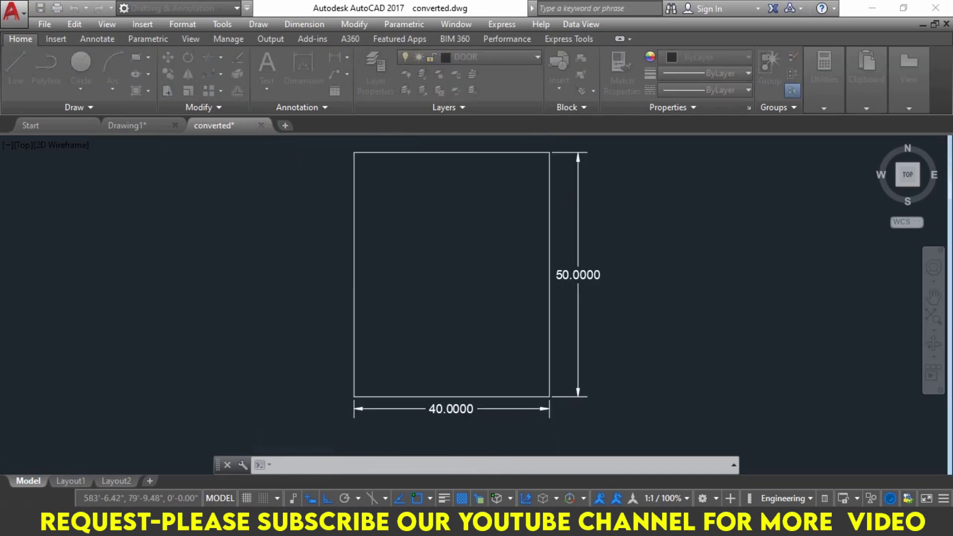
Close Paint, discarding the unsaved annotated screenshot
{"action": "middle_click_drag", "start_coordinate": [496, 287], "coordinate": [441, 291]}
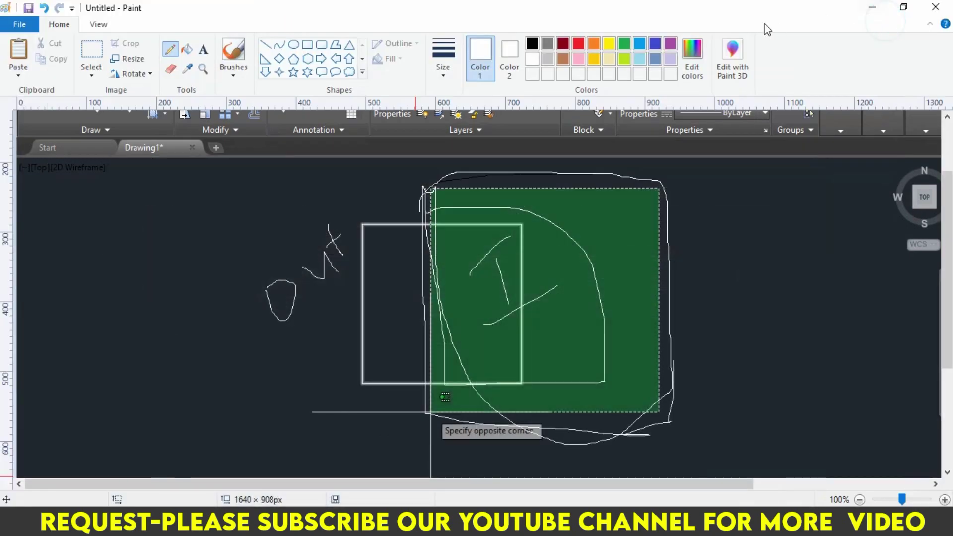
{"action": "left_click", "coordinate": [937, 7]}
{"action": "left_click", "coordinate": [498, 259]}
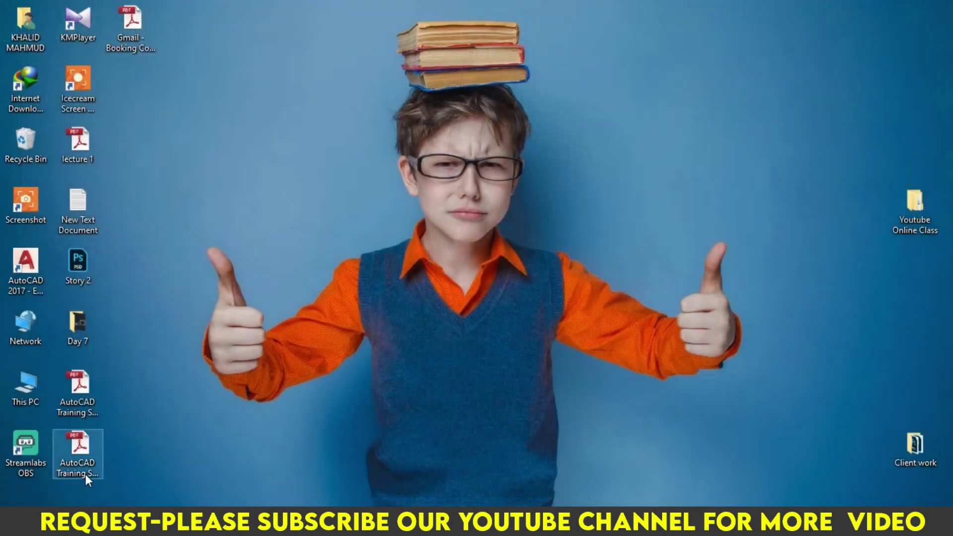
Open the AutoCAD training syllabus PDF and scroll down to Day-7's Advanced Modifying Tools
{"action": "left_click", "coordinate": [85, 450]}
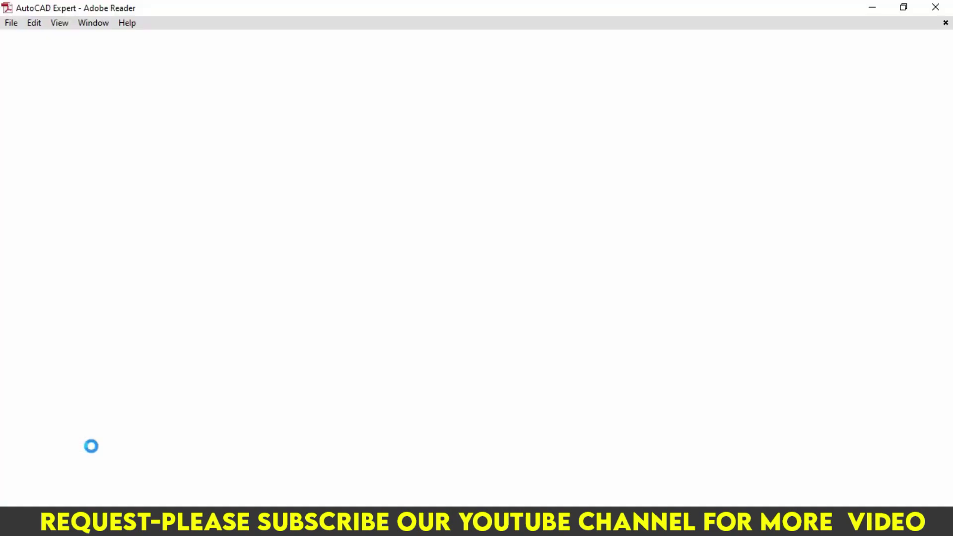
{"action": "scroll", "coordinate": [469, 287], "scroll_direction": "down", "scroll_amount": 4}
{"action": "scroll", "coordinate": [469, 287], "scroll_direction": "down", "scroll_amount": 6}
{"action": "scroll", "coordinate": [469, 287], "scroll_direction": "down", "scroll_amount": 5}
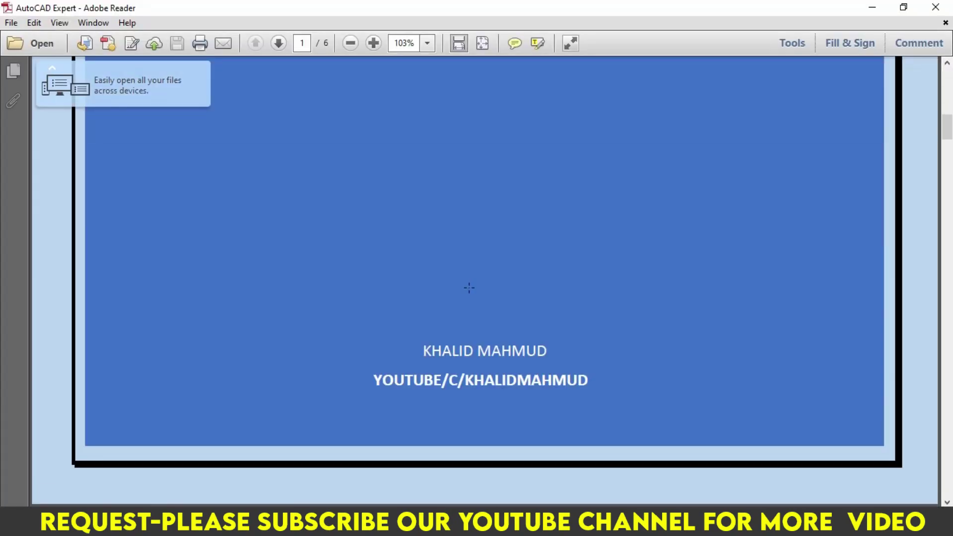
{"action": "scroll", "coordinate": [470, 289], "scroll_direction": "down", "scroll_amount": 10}
{"action": "scroll", "coordinate": [469, 289], "scroll_direction": "down", "scroll_amount": 5}
{"action": "scroll", "coordinate": [470, 289], "scroll_direction": "down", "scroll_amount": 5}
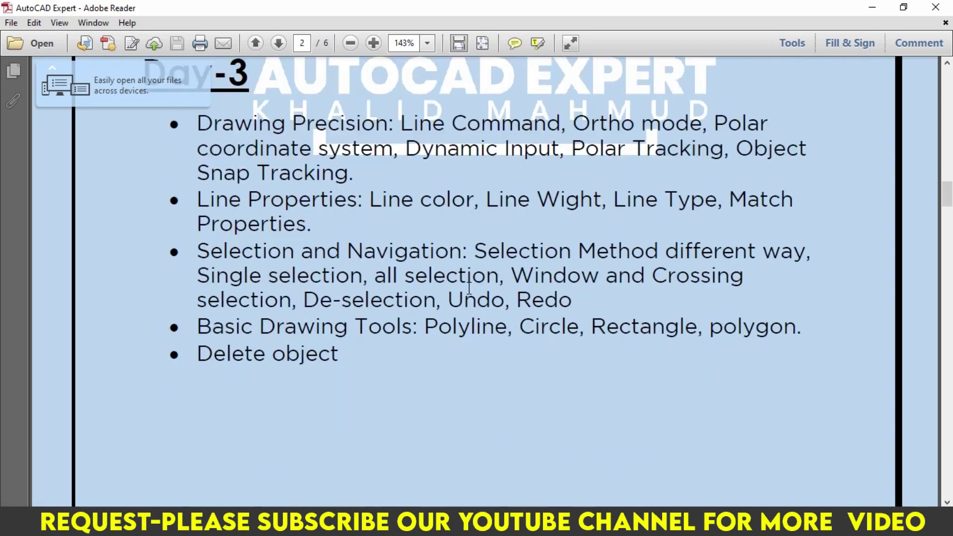
{"action": "scroll", "coordinate": [469, 289], "scroll_direction": "down", "scroll_amount": 5}
{"action": "scroll", "coordinate": [469, 289], "scroll_direction": "down", "scroll_amount": 6}
{"action": "scroll", "coordinate": [469, 293], "scroll_direction": "down", "scroll_amount": 6}
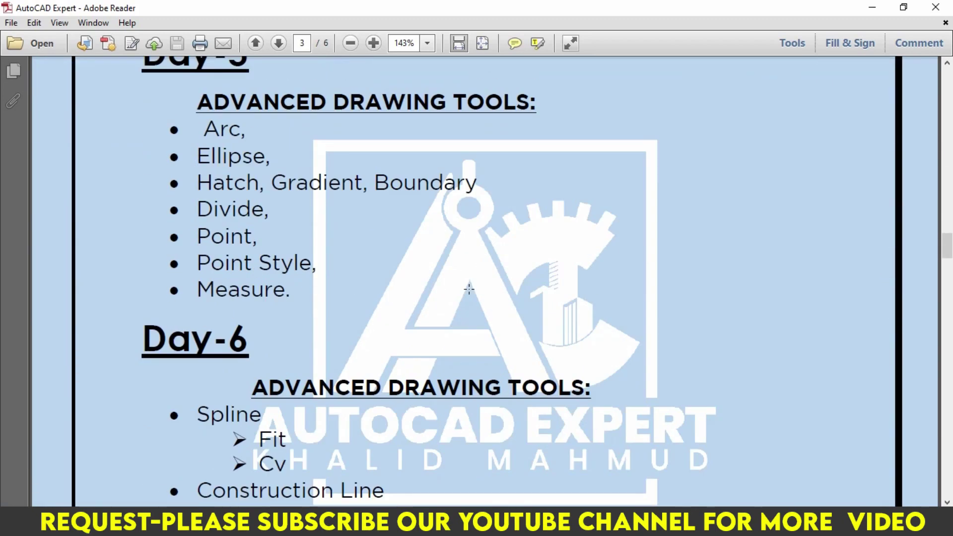
{"action": "scroll", "coordinate": [469, 289], "scroll_direction": "down", "scroll_amount": 4}
{"action": "scroll", "coordinate": [469, 289], "scroll_direction": "down", "scroll_amount": 5}
{"action": "scroll", "coordinate": [469, 289], "scroll_direction": "down", "scroll_amount": 7}
{"action": "scroll", "coordinate": [469, 289], "scroll_direction": "down", "scroll_amount": 4}
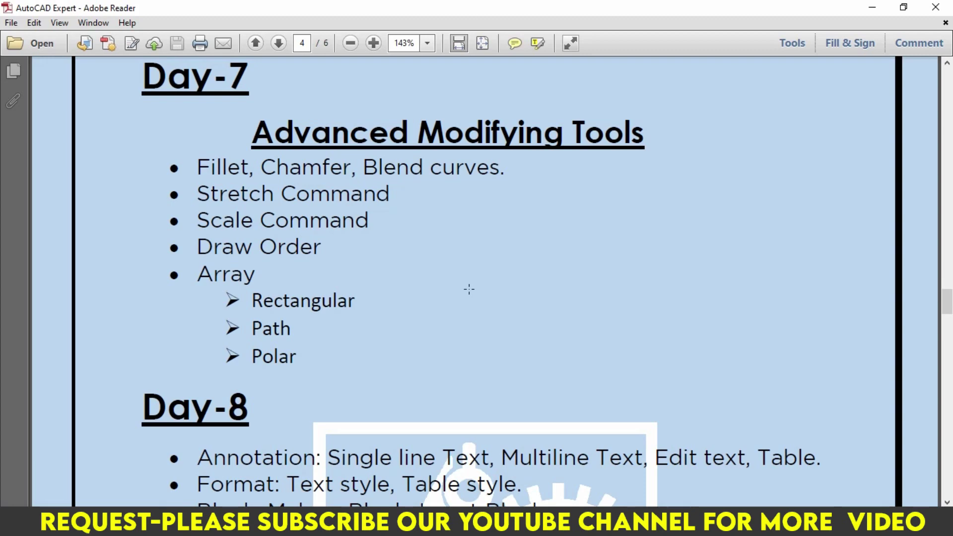
Highlight the Fillet/Chamfer/Blend, Stretch Command and Scale Command topics
{"action": "left_click_drag", "start_coordinate": [197, 167], "coordinate": [378, 171]}
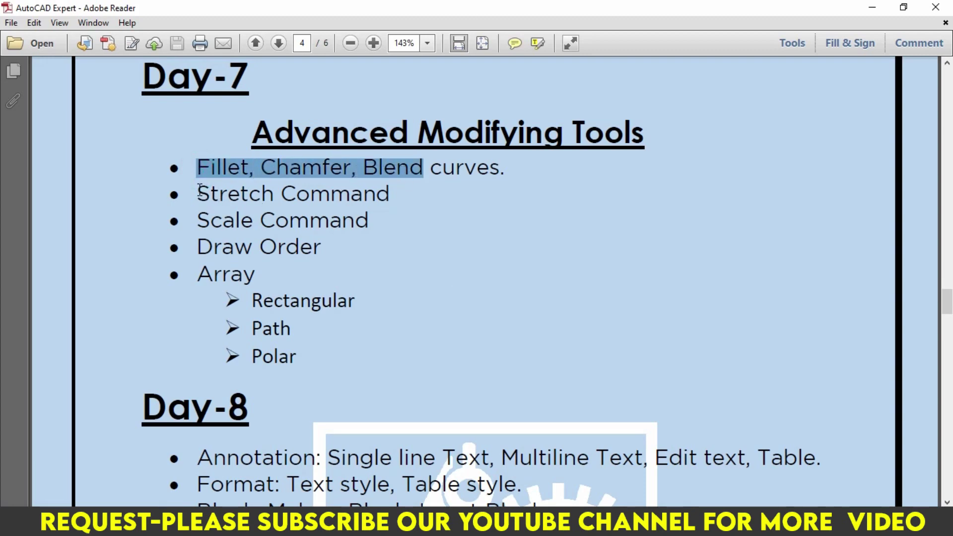
{"action": "left_click_drag", "start_coordinate": [198, 195], "coordinate": [382, 194]}
{"action": "left_click_drag", "start_coordinate": [198, 219], "coordinate": [368, 221]}
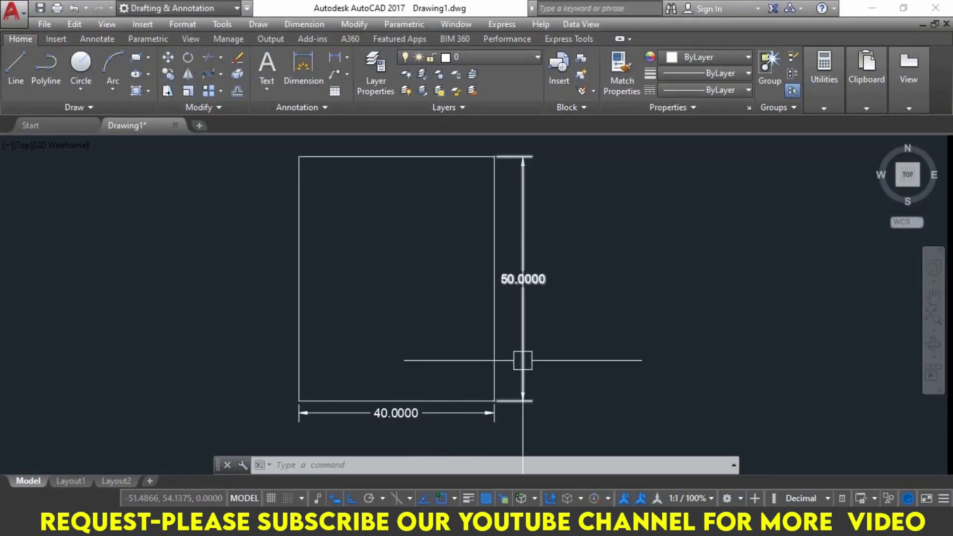
Erase the 40 by 50 rectangle and dimensions, then draw a 20 by 20 rectangle
{"action": "key", "text": "ctrl+a"}
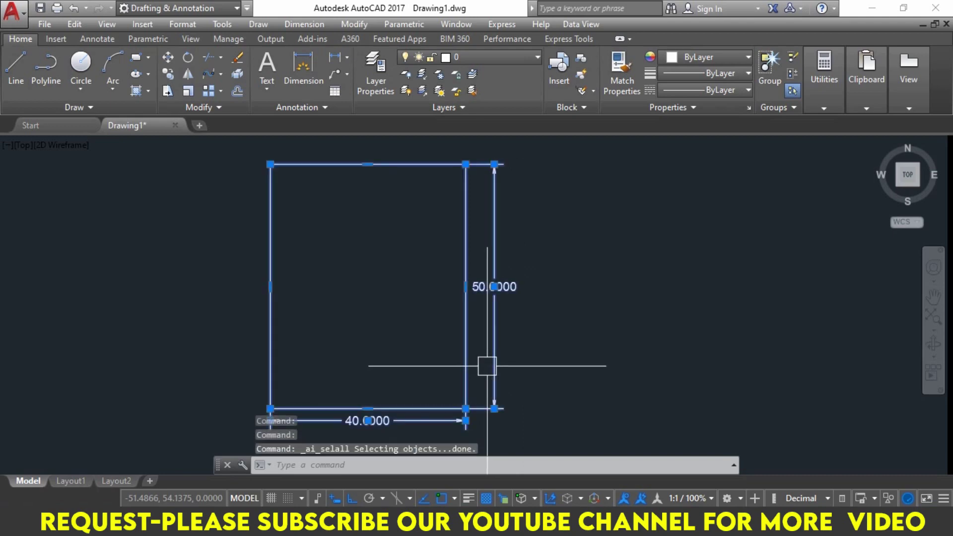
{"action": "key", "text": "Delete"}
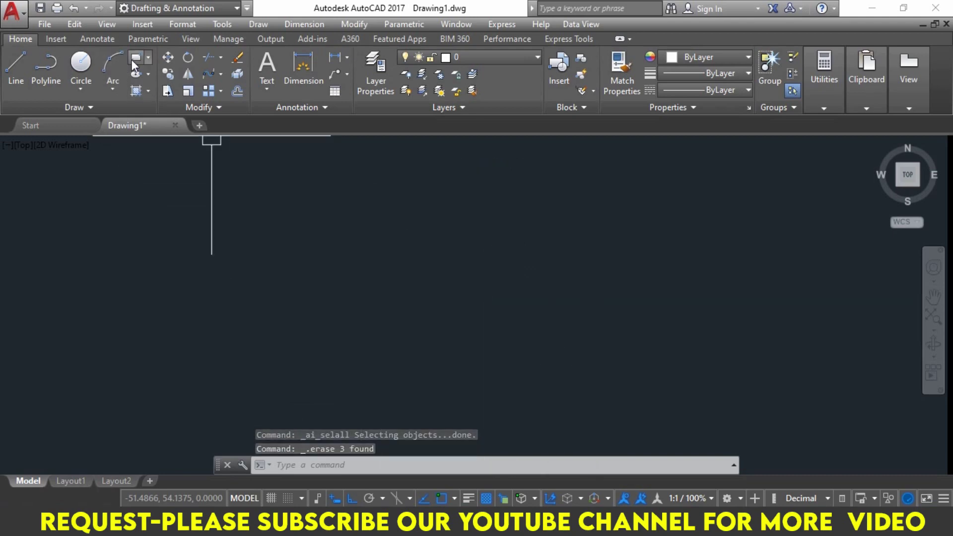
{"action": "left_click", "coordinate": [134, 58]}
{"action": "left_click", "coordinate": [328, 226]}
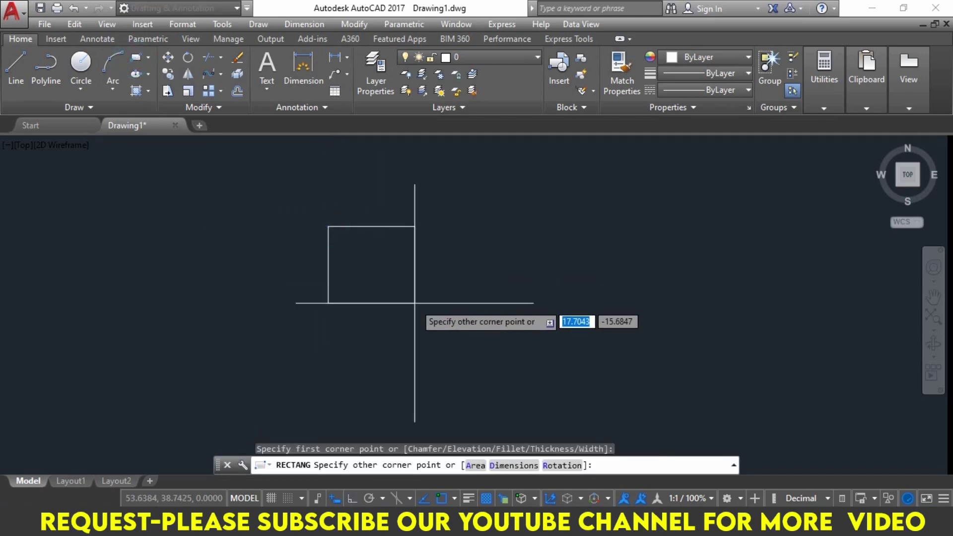
{"action": "type", "text": "20"}
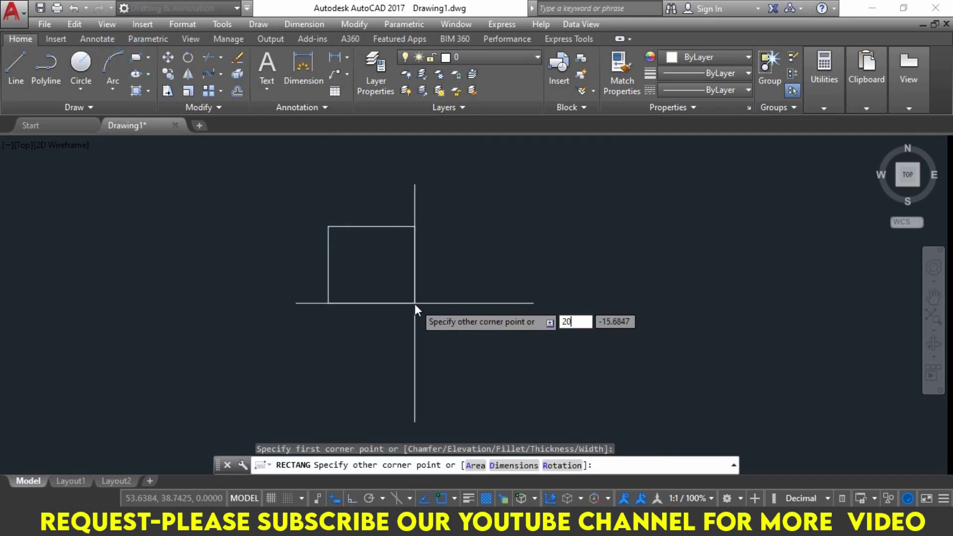
{"action": "key", "text": "Tab"}
{"action": "type", "text": "20"}
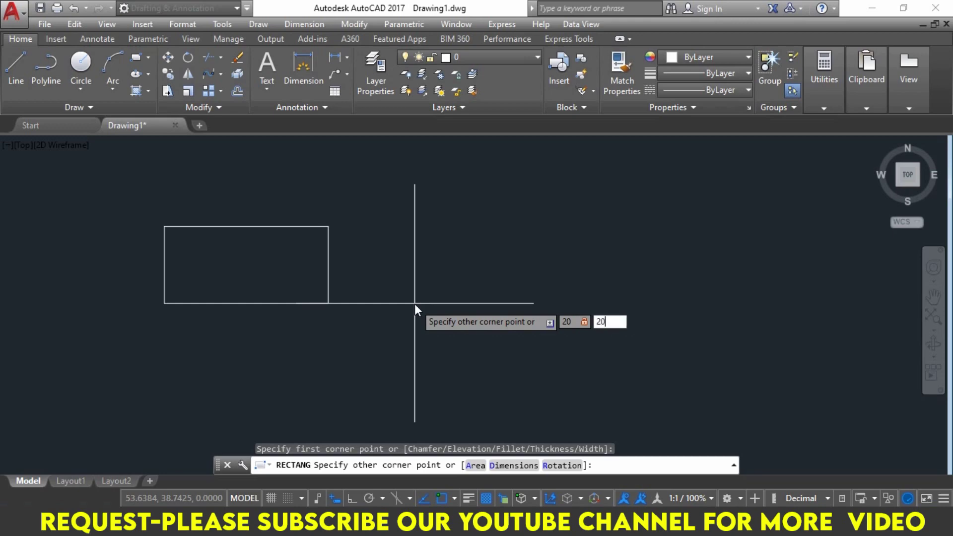
{"action": "key", "text": "Return"}
{"action": "middle_click_drag", "start_coordinate": [426, 237], "coordinate": [426, 281]}
{"action": "scroll", "coordinate": [366, 232], "scroll_direction": "up", "scroll_amount": 2}
{"action": "middle_click_drag", "start_coordinate": [366, 232], "coordinate": [378, 251]}
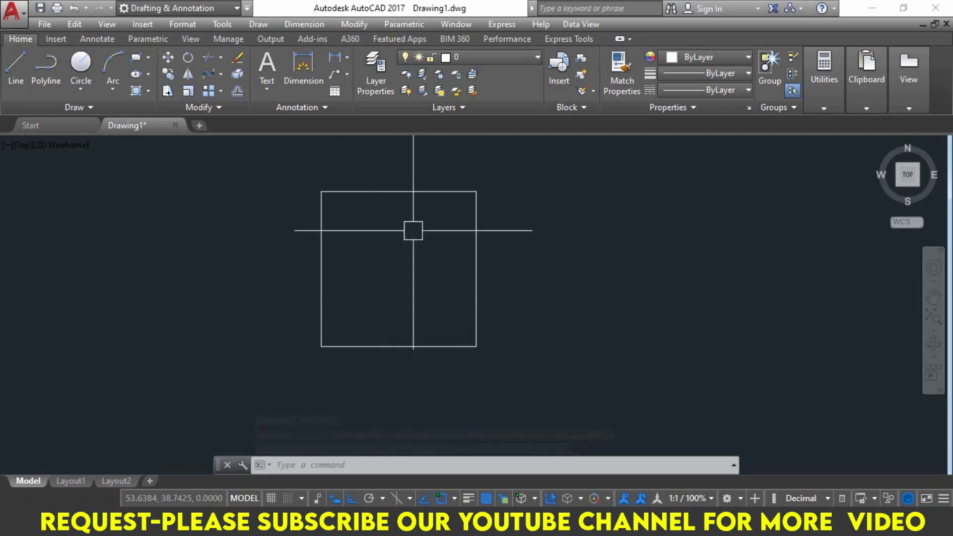
Place a vertical 20.0000 dimension right of the square and a horizontal one below
{"action": "left_click", "coordinate": [334, 56]}
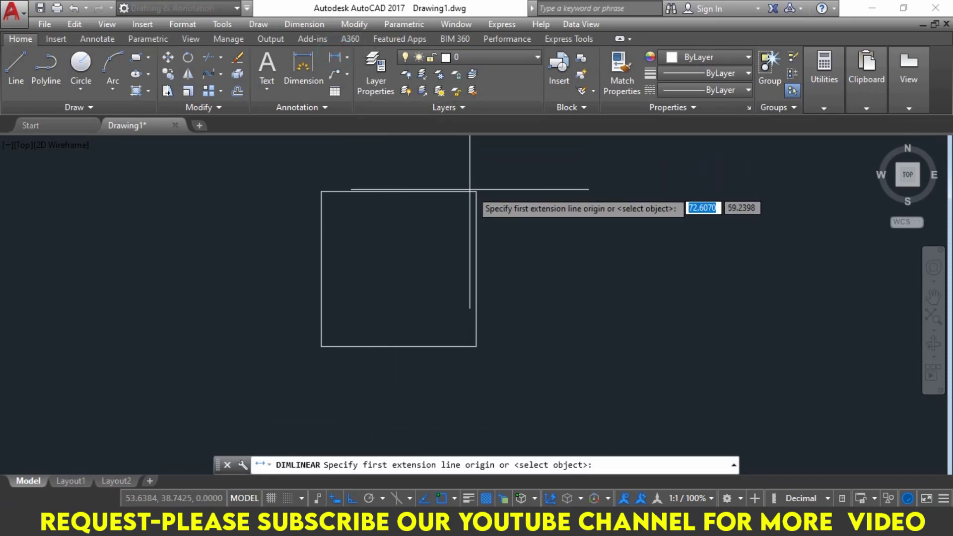
{"action": "left_click", "coordinate": [477, 192]}
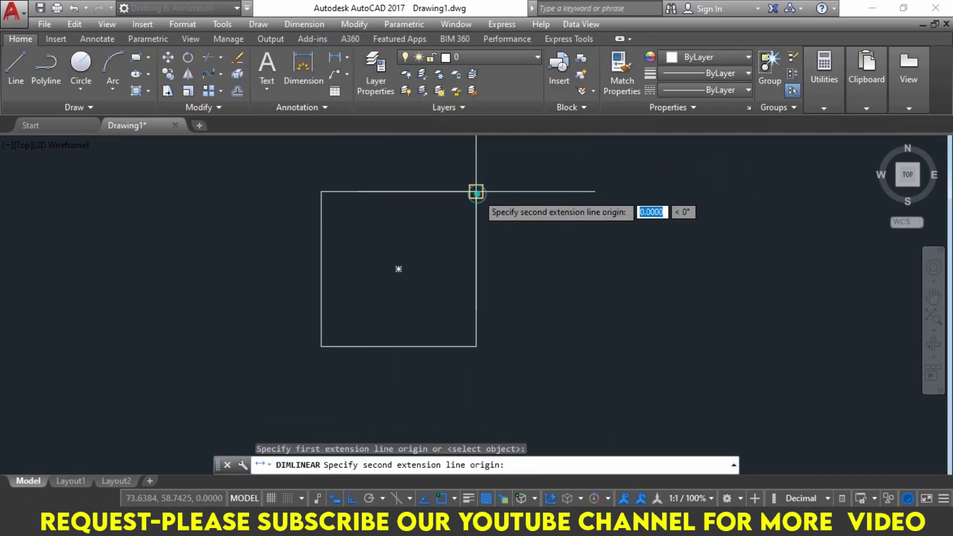
{"action": "left_click", "coordinate": [476, 346]}
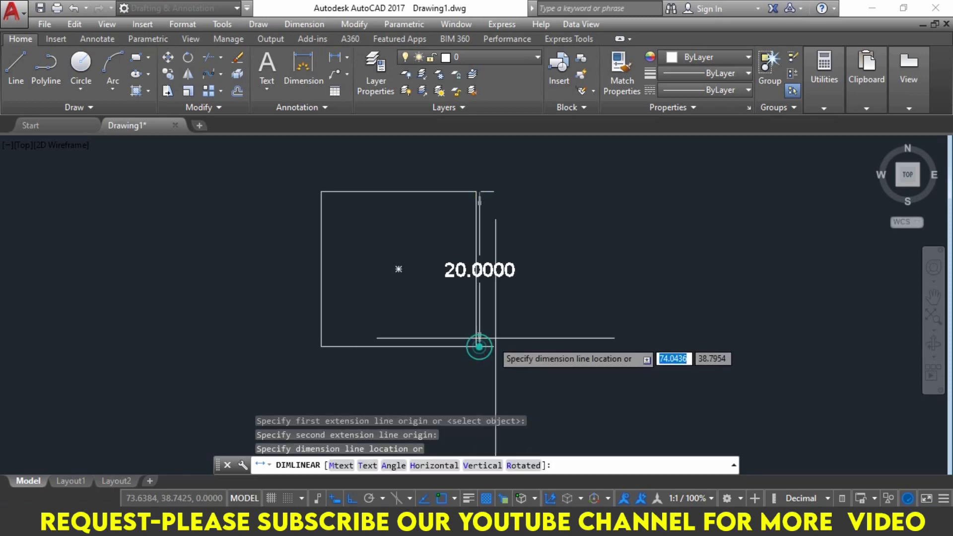
{"action": "left_click", "coordinate": [546, 337]}
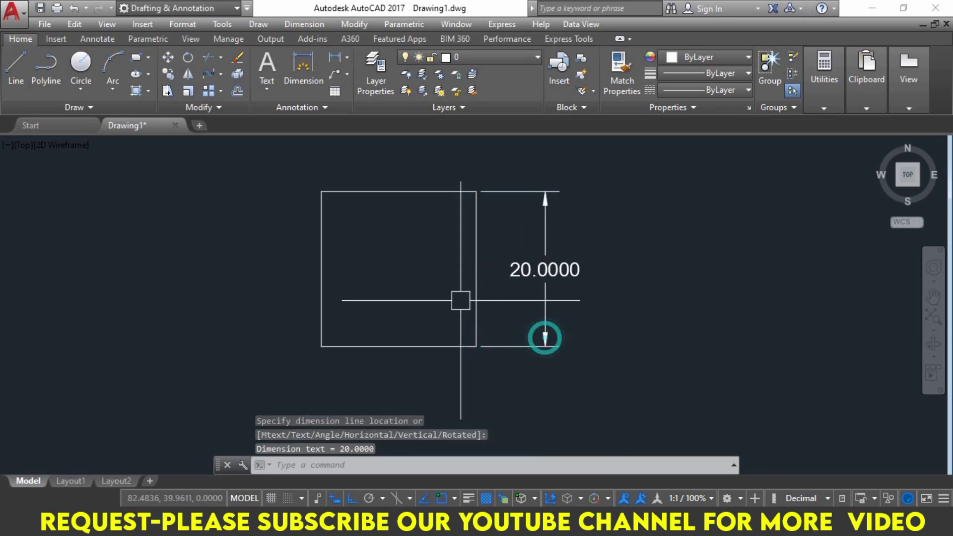
{"action": "left_click", "coordinate": [335, 56]}
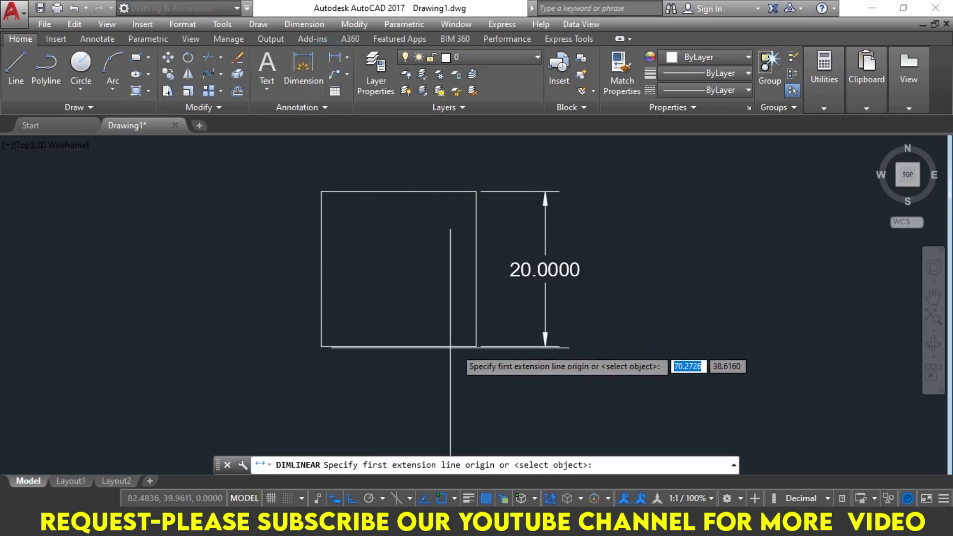
{"action": "left_click", "coordinate": [477, 346]}
{"action": "left_click", "coordinate": [321, 346]}
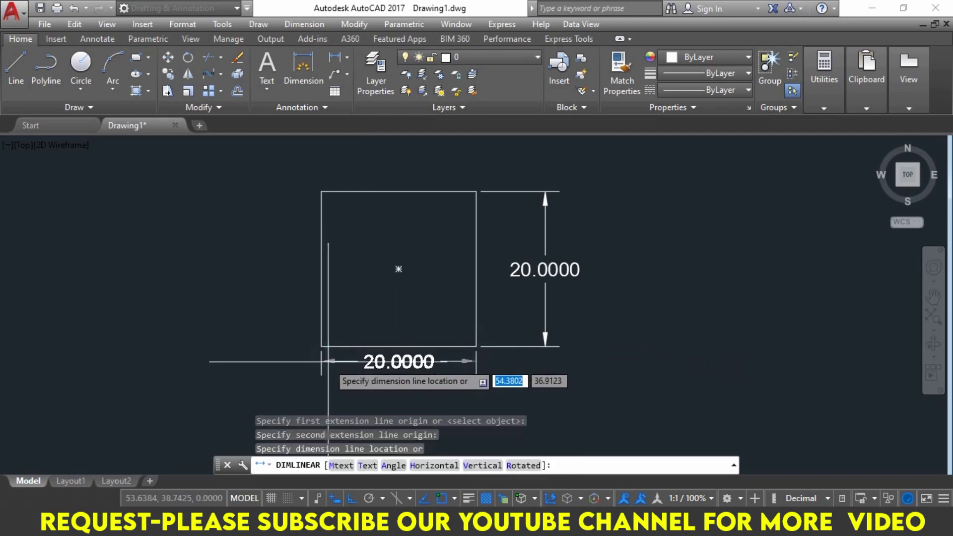
{"action": "left_click", "coordinate": [330, 365]}
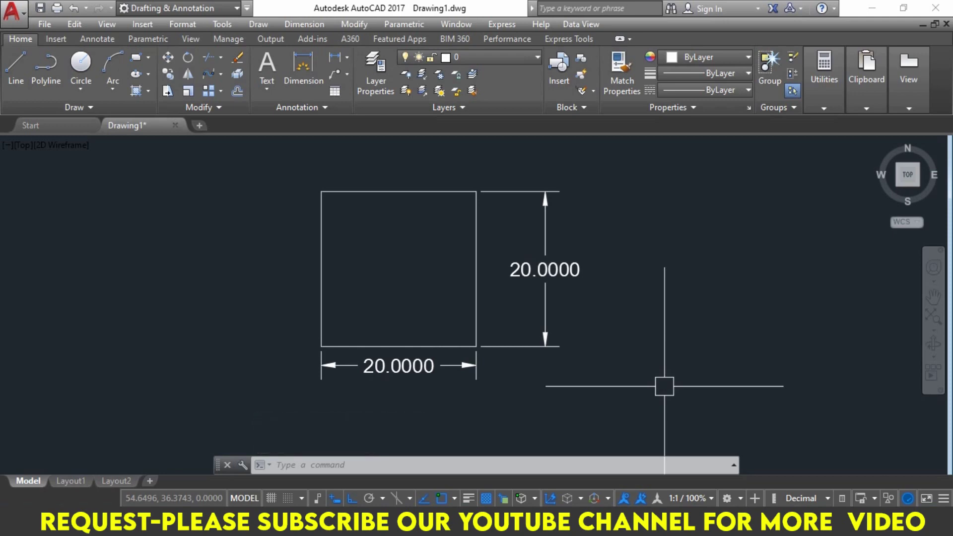
Scale the square and both dimensions from the lower-left corner, entering factor 2
{"action": "type", "text": "SC"}
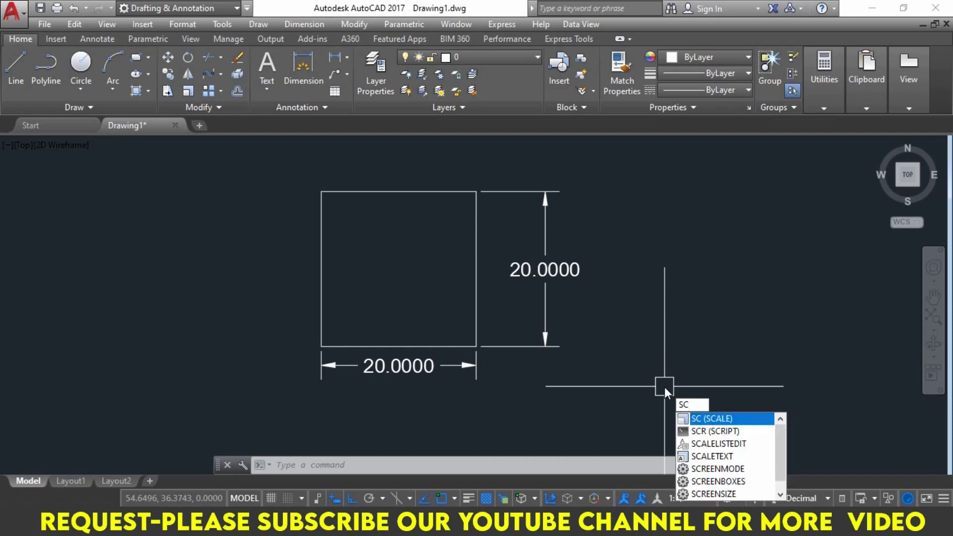
{"action": "key", "text": "Escape"}
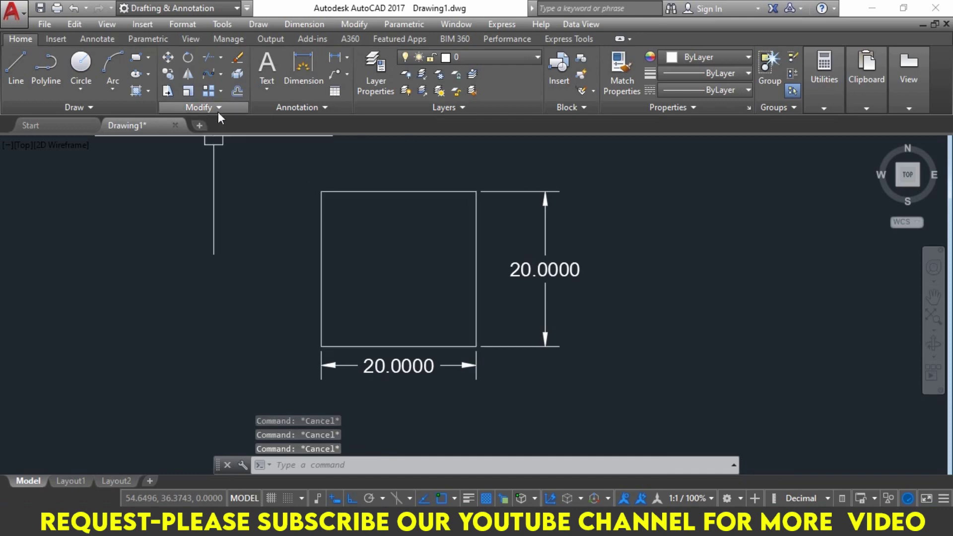
{"action": "left_click", "coordinate": [189, 91]}
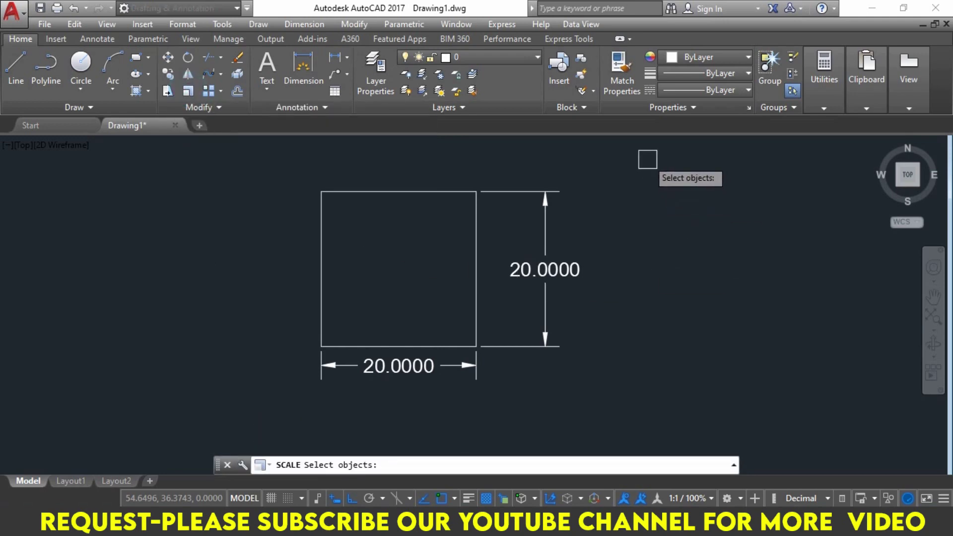
{"action": "left_click", "coordinate": [633, 159]}
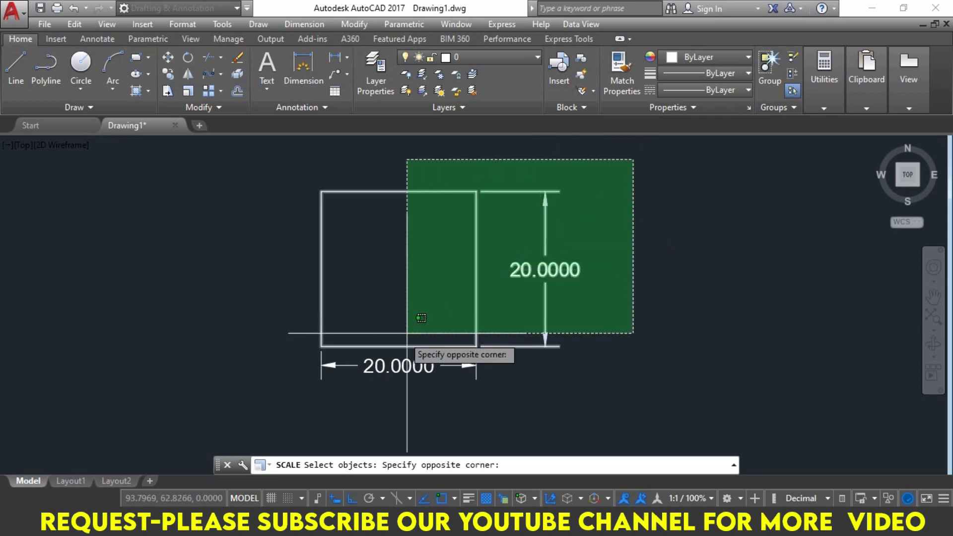
{"action": "left_click", "coordinate": [291, 389]}
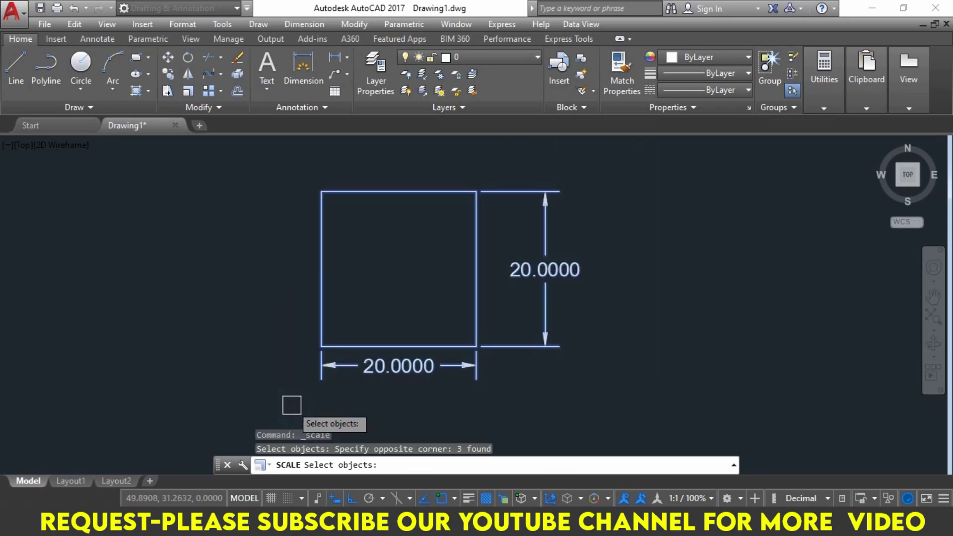
{"action": "key", "text": "Return"}
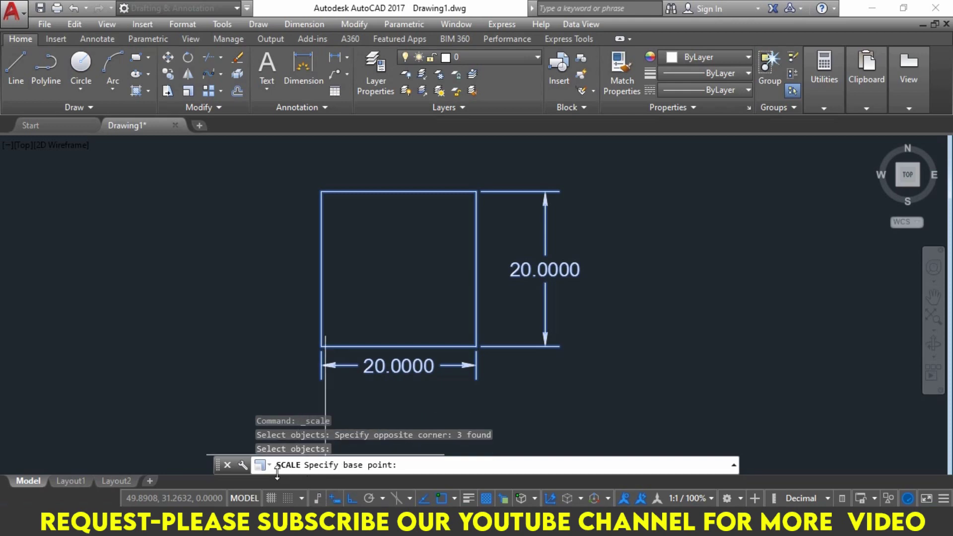
{"action": "left_click", "coordinate": [322, 346]}
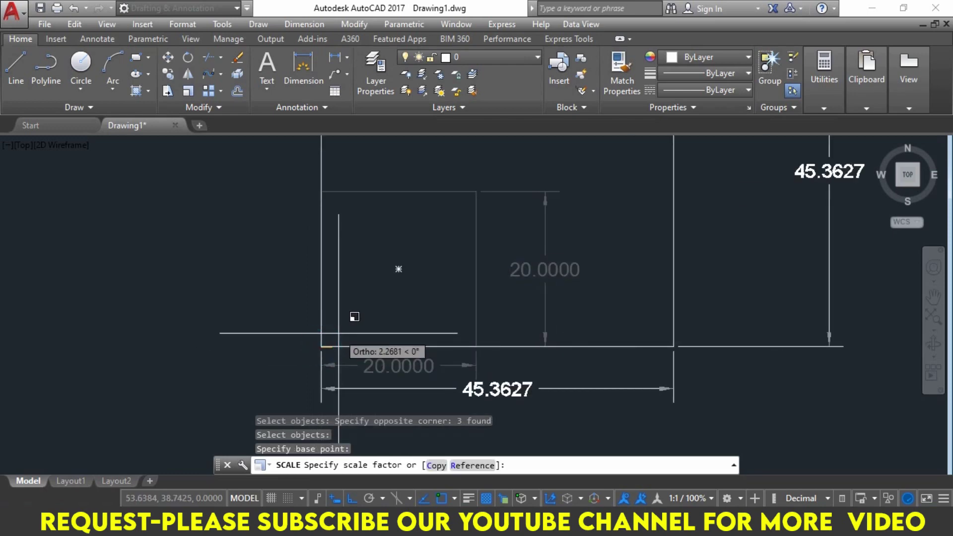
{"action": "scroll", "coordinate": [352, 315], "scroll_direction": "down", "scroll_amount": 1}
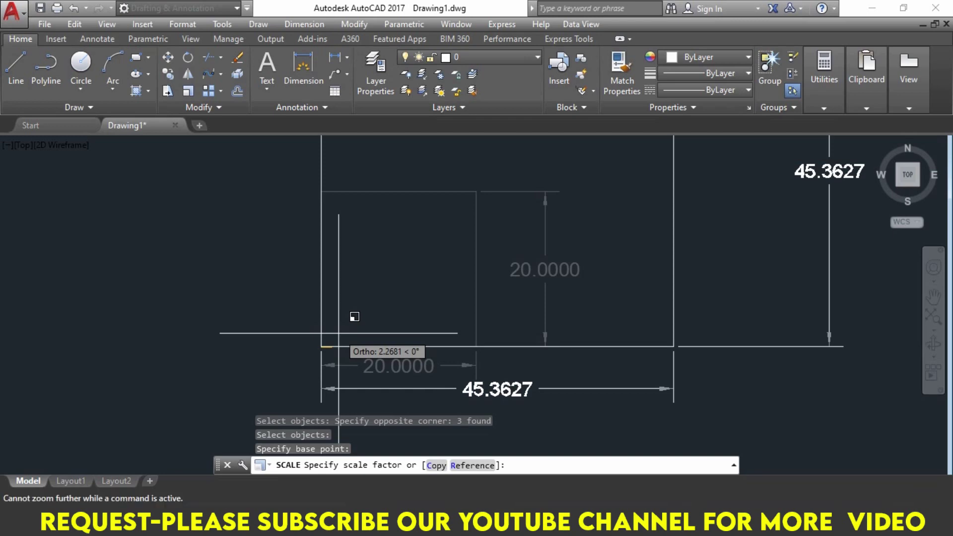
{"action": "scroll", "coordinate": [338, 323], "scroll_direction": "up", "scroll_amount": 2}
{"action": "scroll", "coordinate": [340, 326], "scroll_direction": "down", "scroll_amount": 1}
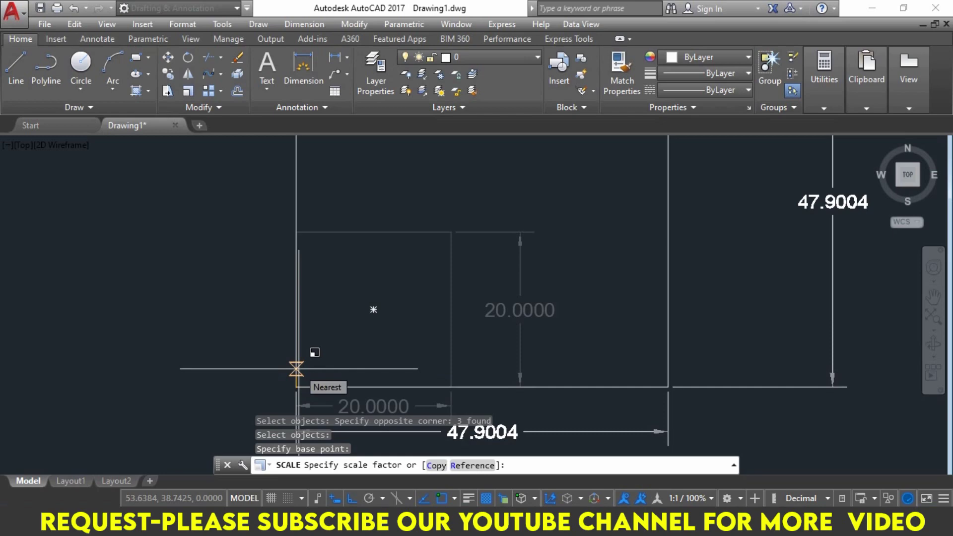
{"action": "type", "text": "2"}
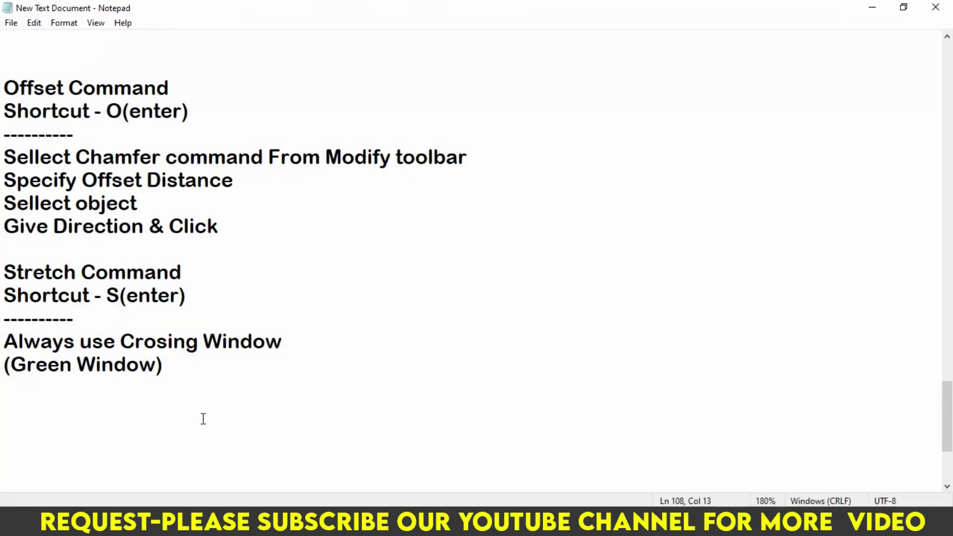
Add a SCALE heading in the notes with a dashed separator line above it
{"action": "left_click", "coordinate": [184, 417]}
{"action": "type", "text": "s"}
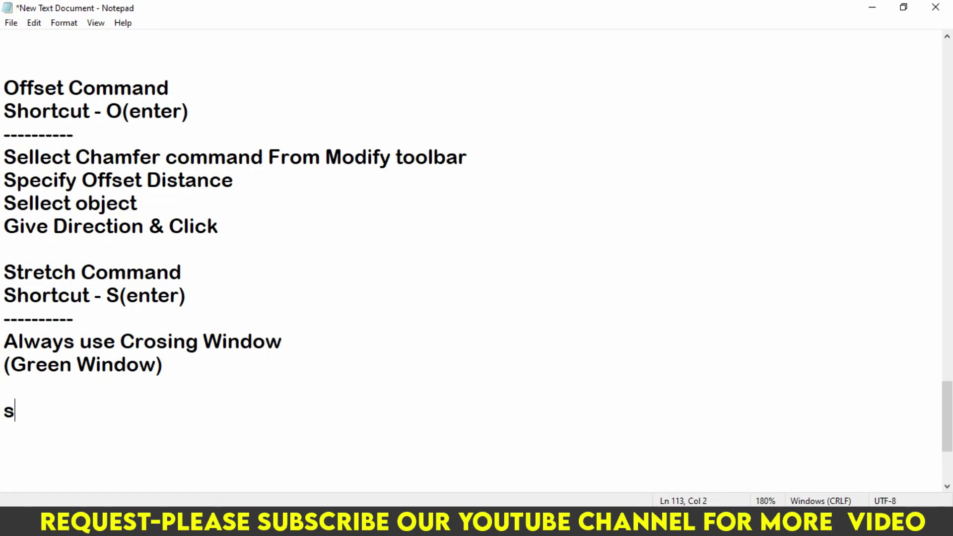
{"action": "type", "text": "CA"}
{"action": "key", "text": "BackSpace"}
{"action": "key", "text": "BackSpace"}
{"action": "key", "text": "BackSpace"}
{"action": "key", "text": "BackSpace"}
{"action": "type", "text": "SCAL"}
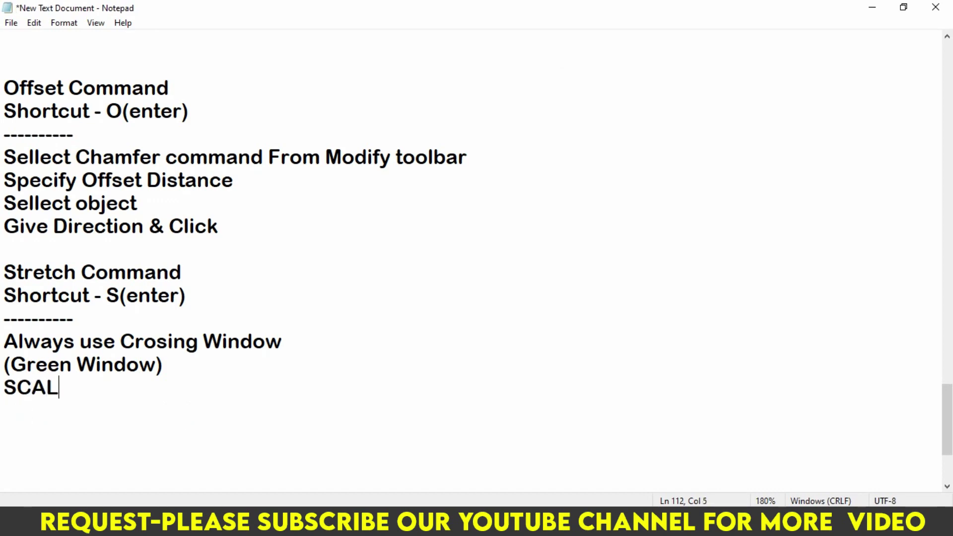
{"action": "type", "text": "E"}
{"action": "key", "text": "Up"}
{"action": "key", "text": "Left"}
{"action": "key", "text": "Left"}
{"action": "key", "text": "Down"}
{"action": "key", "text": "Down"}
{"action": "key", "text": "Left"}
{"action": "key", "text": "Left"}
{"action": "key", "text": "Return"}
{"action": "key", "text": "Up"}
{"action": "key", "text": "Return"}
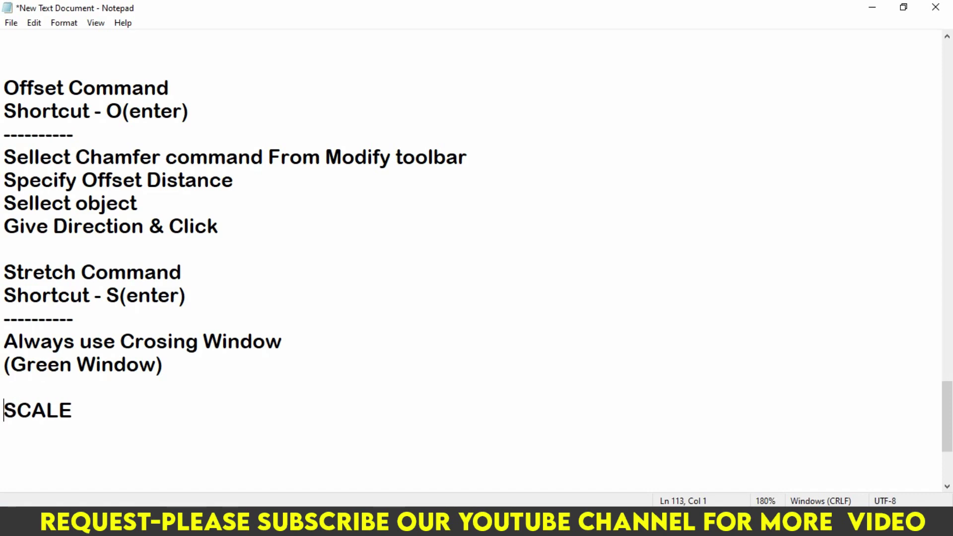
{"action": "key", "text": "Return"}
{"action": "type", "text": "-"}
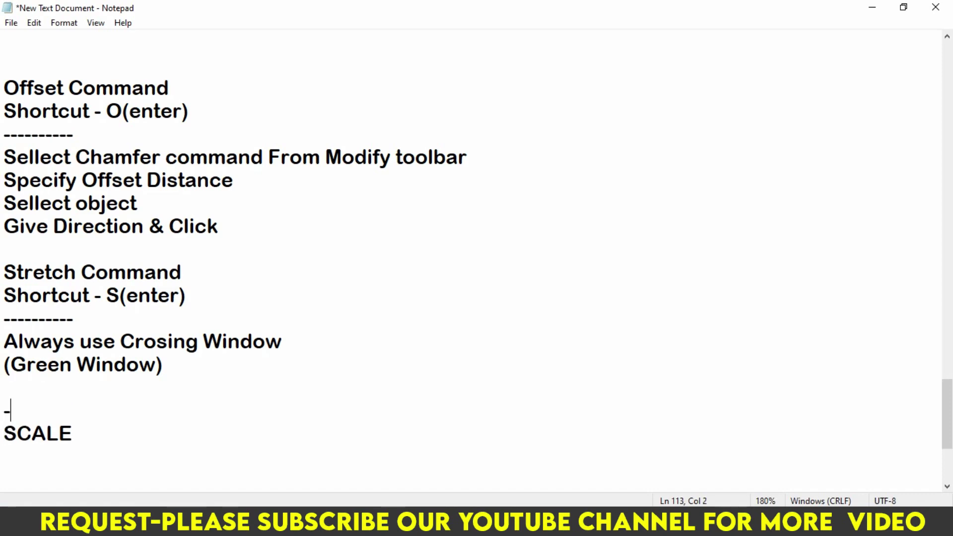
{"action": "type", "text": "----------"}
{"action": "key", "text": "Down"}
{"action": "key", "text": "Down"}
{"action": "scroll", "coordinate": [184, 417], "scroll_direction": "down", "scroll_amount": 3}
Type the notes 'SC-' and 'REC-20X2=40' on separate lines under SCALE
{"action": "type", "text": "SC"}
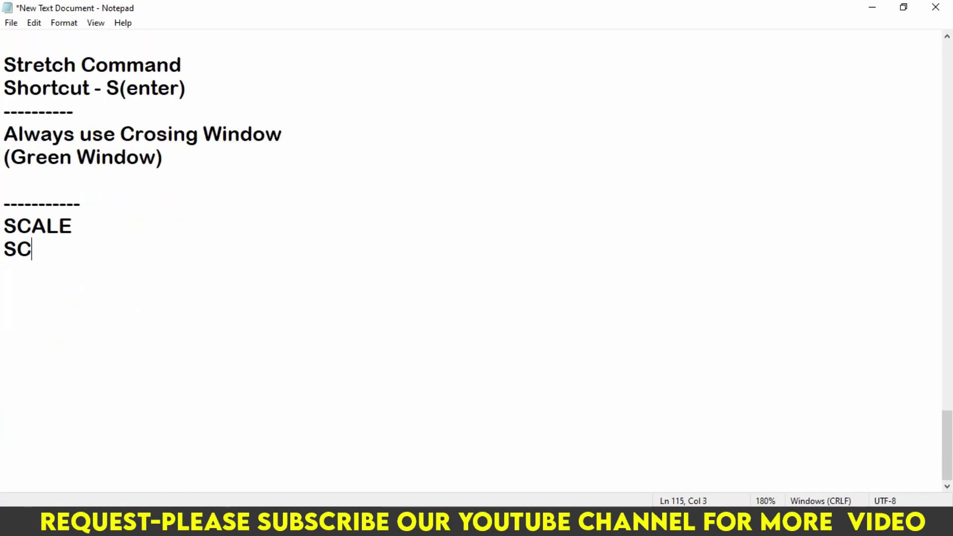
{"action": "type", "text": "-"}
{"action": "key", "text": "Return"}
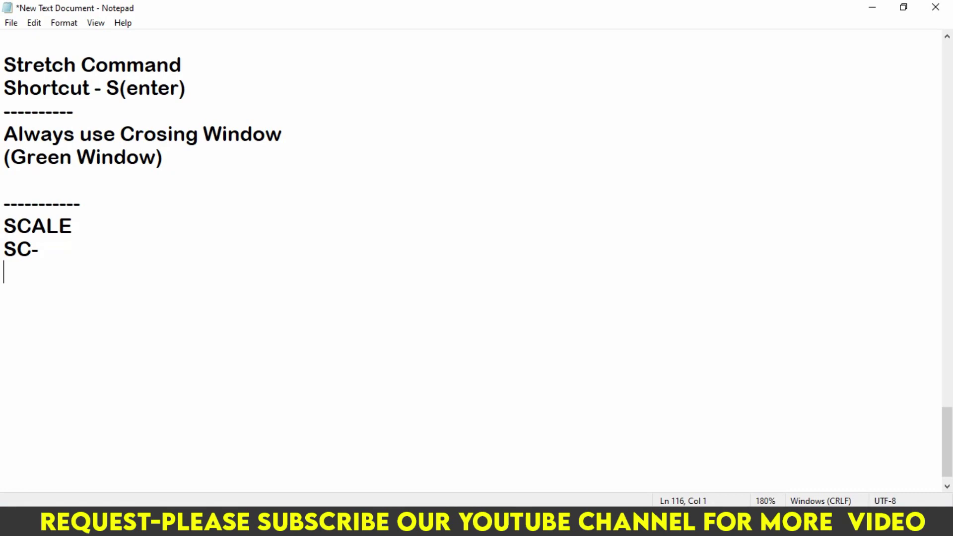
{"action": "type", "text": "R"}
{"action": "type", "text": "EC-"}
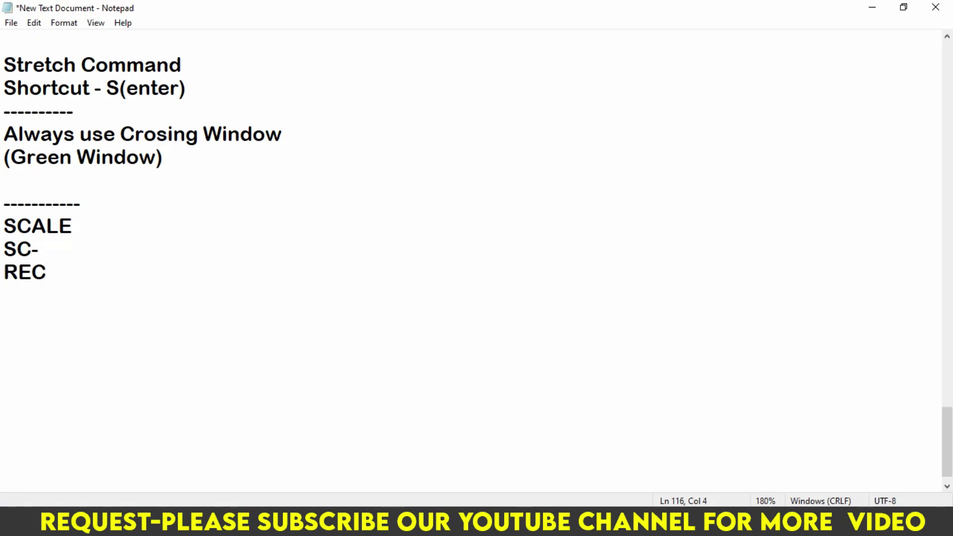
{"action": "type", "text": "20"}
{"action": "type", "text": "*"}
{"action": "key", "text": "BackSpace"}
{"action": "type", "text": "X2"}
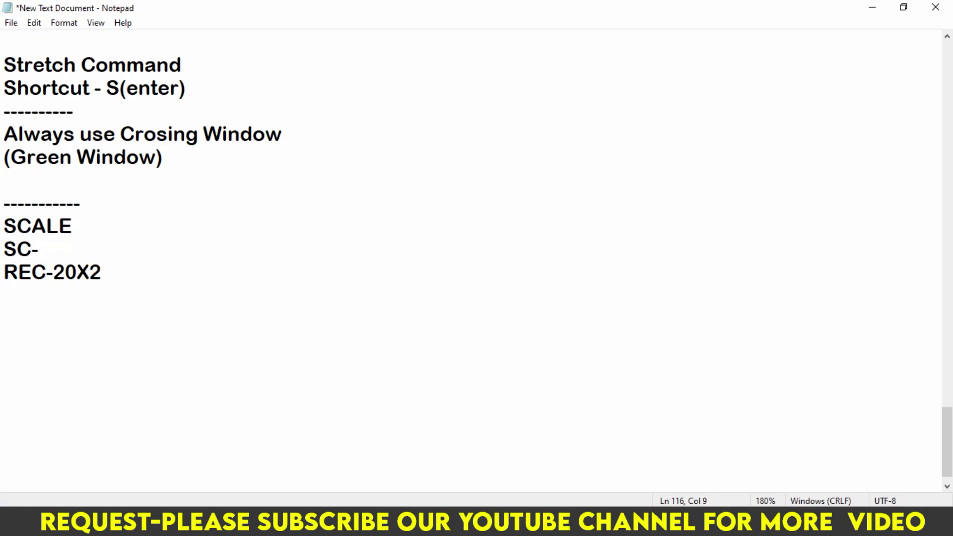
{"action": "type", "text": "="}
{"action": "type", "text": "40"}
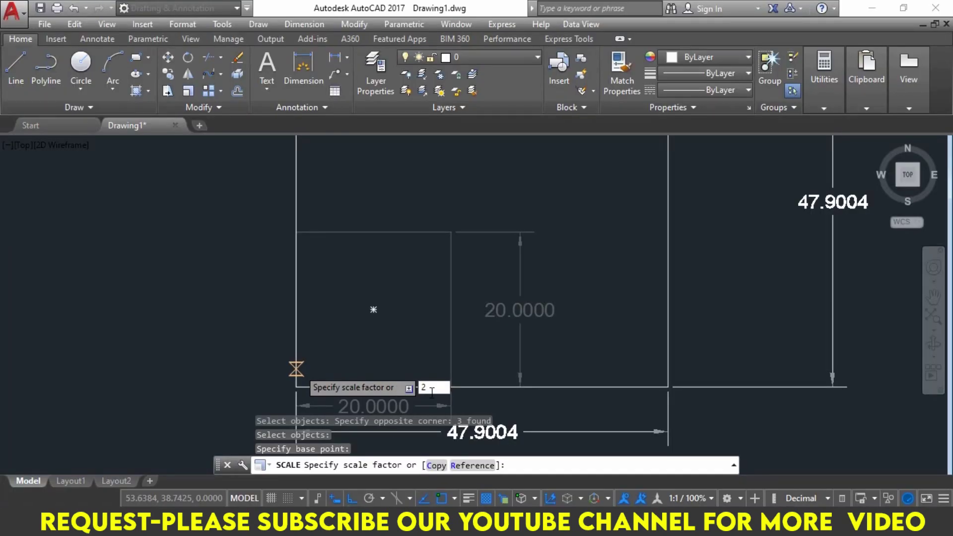
Accept scale factor 2 so the square measures 40.0000 per side, then zoom out
{"action": "key", "text": "Return"}
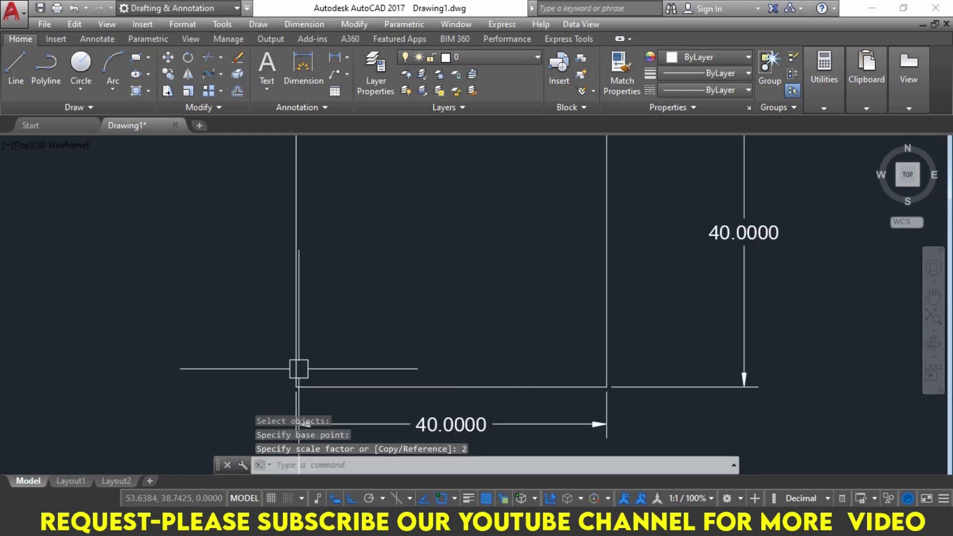
{"action": "scroll", "coordinate": [630, 337], "scroll_direction": "down", "scroll_amount": 2}
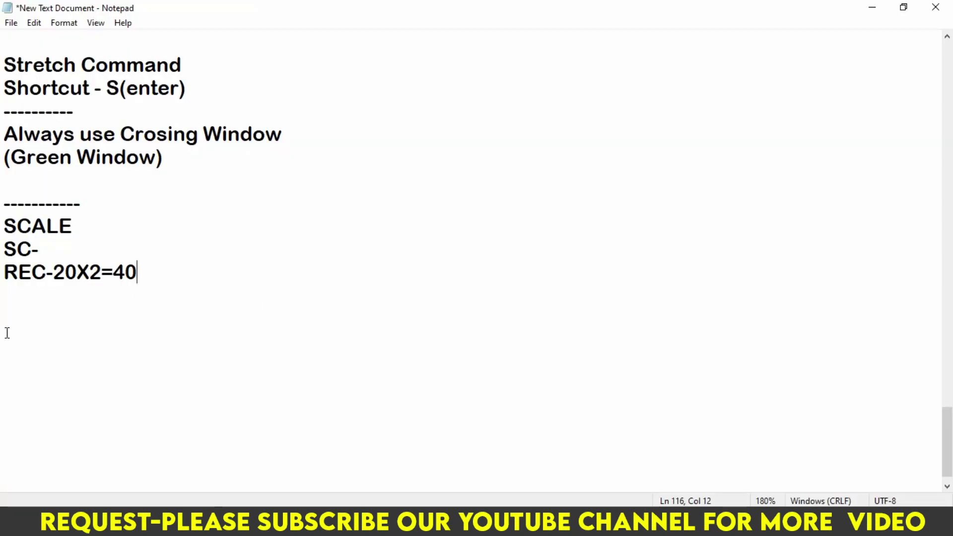
Type the note REC-40X0.5=20 on the empty line below REC-20X2=40
{"action": "left_click", "coordinate": [14, 303]}
{"action": "type", "text": "R"}
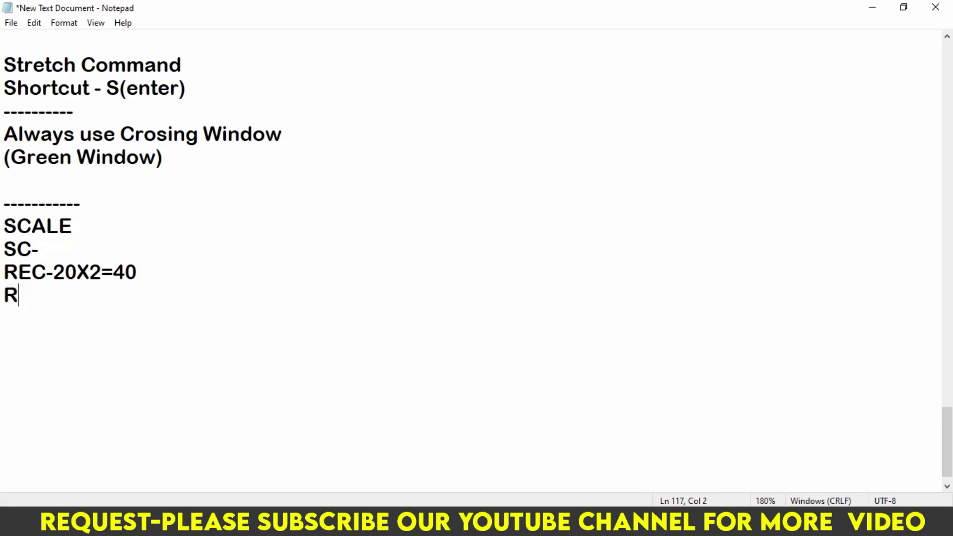
{"action": "type", "text": "EC-"}
{"action": "type", "text": "1"}
{"action": "key", "text": "BackSpace"}
{"action": "type", "text": "4"}
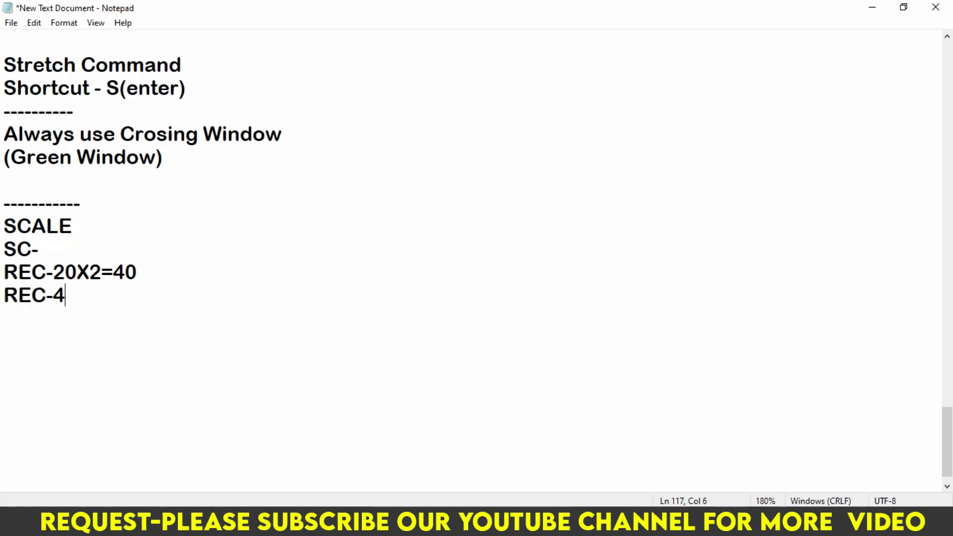
{"action": "type", "text": "0"}
{"action": "type", "text": "X0.5"}
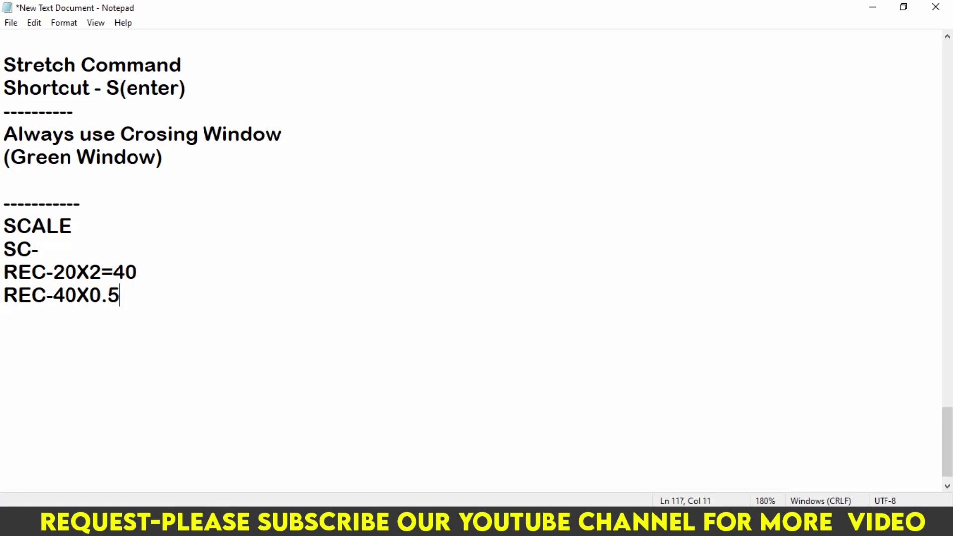
{"action": "type", "text": "=20"}
{"action": "key", "text": "alt+Tab"}
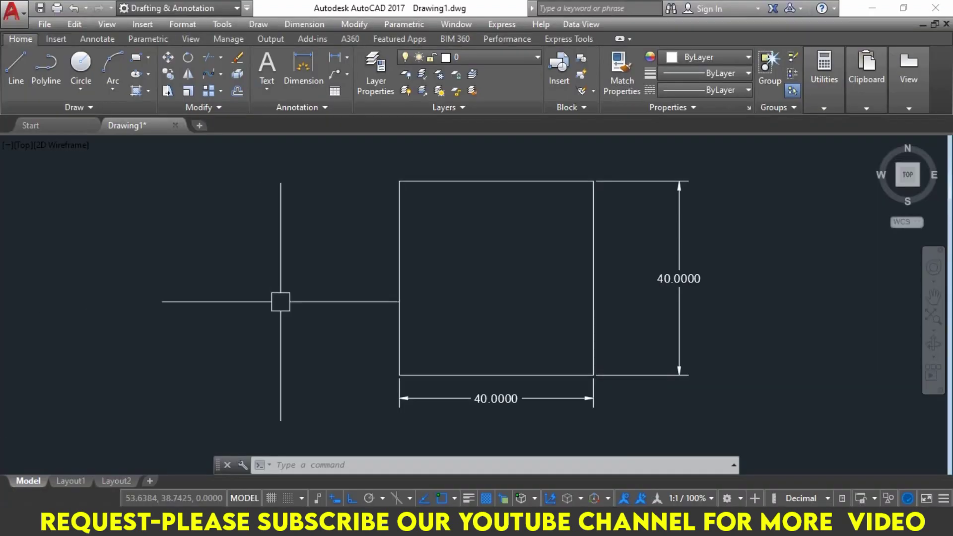
{"action": "middle_click_drag", "start_coordinate": [314, 330], "coordinate": [299, 332]}
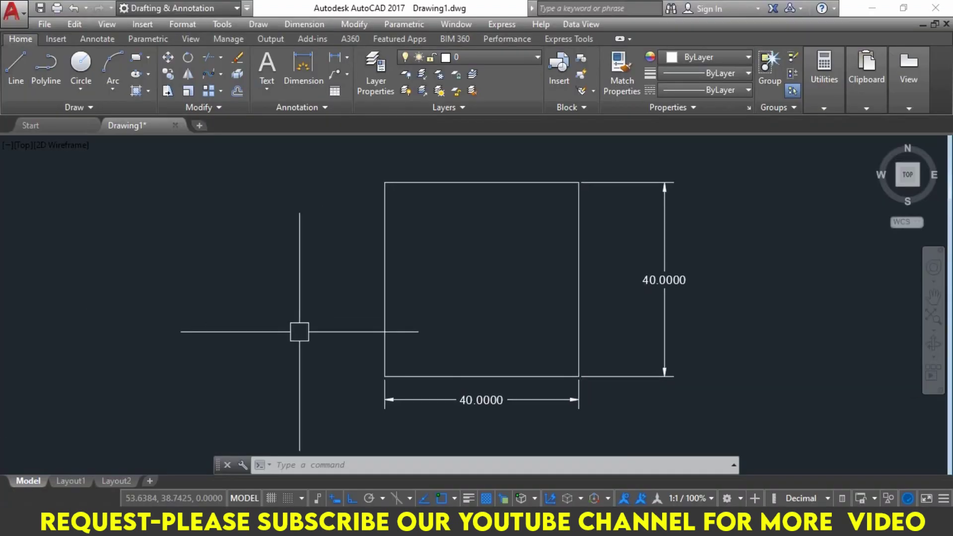
{"action": "key", "text": "ctrl+8"}
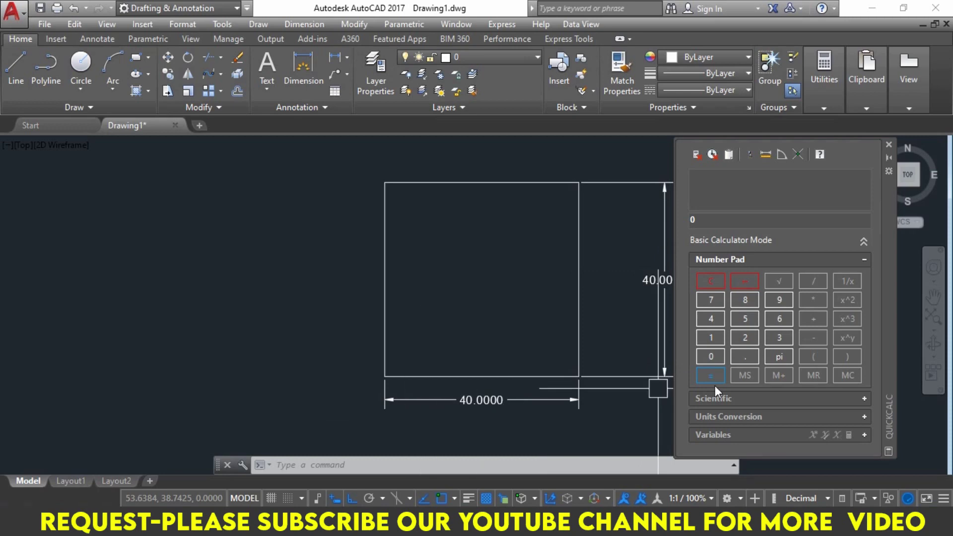
{"action": "left_click", "coordinate": [715, 322]}
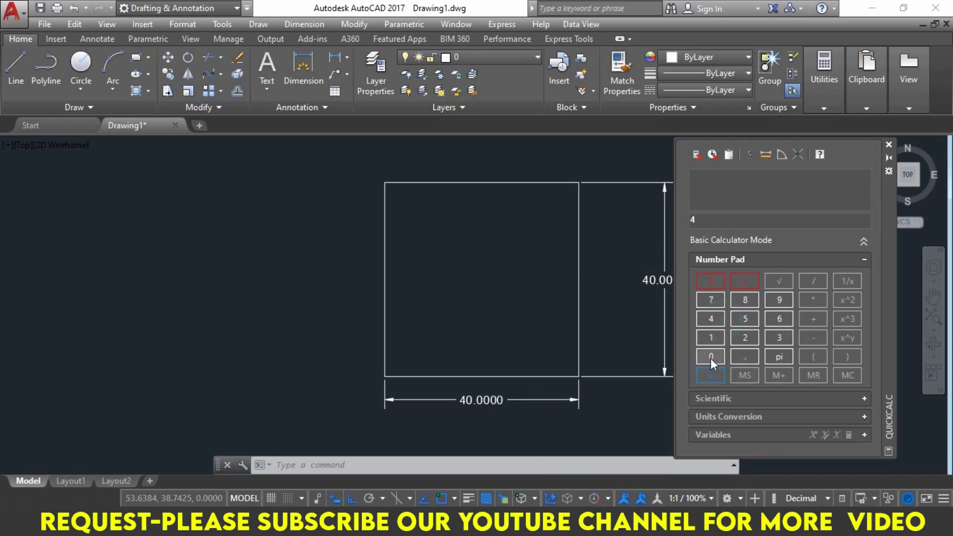
{"action": "left_click", "coordinate": [710, 356]}
{"action": "left_click", "coordinate": [740, 356]}
{"action": "left_click", "coordinate": [746, 317]}
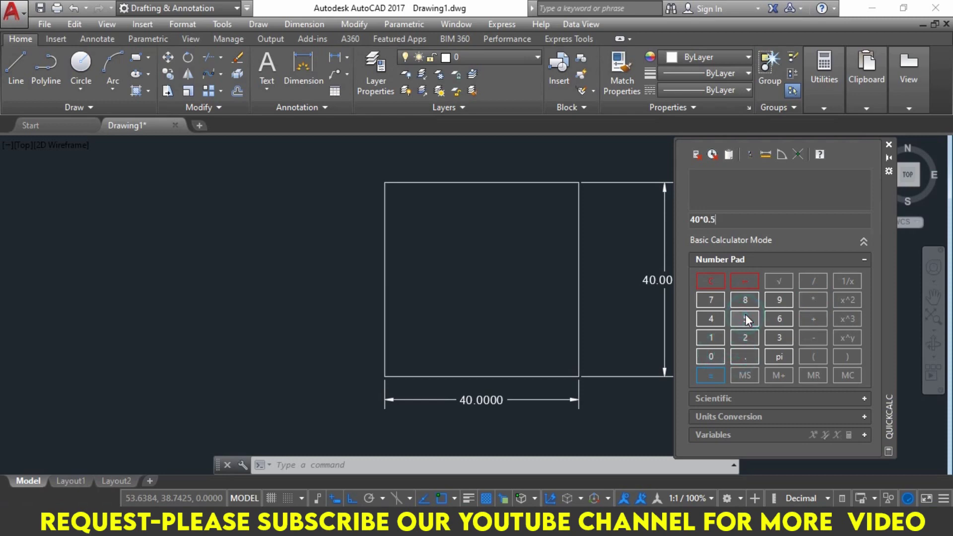
{"action": "left_click", "coordinate": [712, 374]}
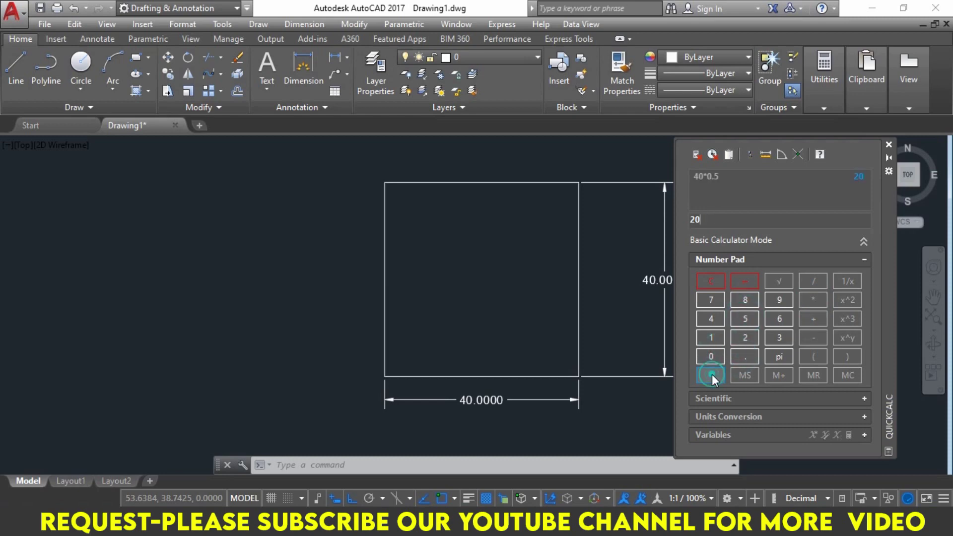
{"action": "left_click", "coordinate": [889, 145]}
{"action": "middle_click_drag", "start_coordinate": [733, 234], "coordinate": [715, 234]}
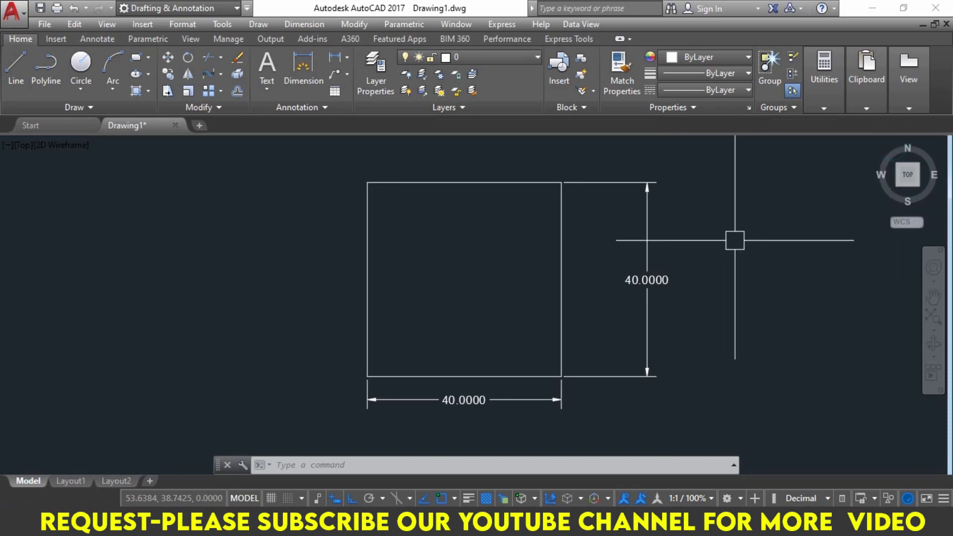
Scale the square and both dimensions by 0.5 about its lower-left corner
{"action": "type", "text": "sc"}
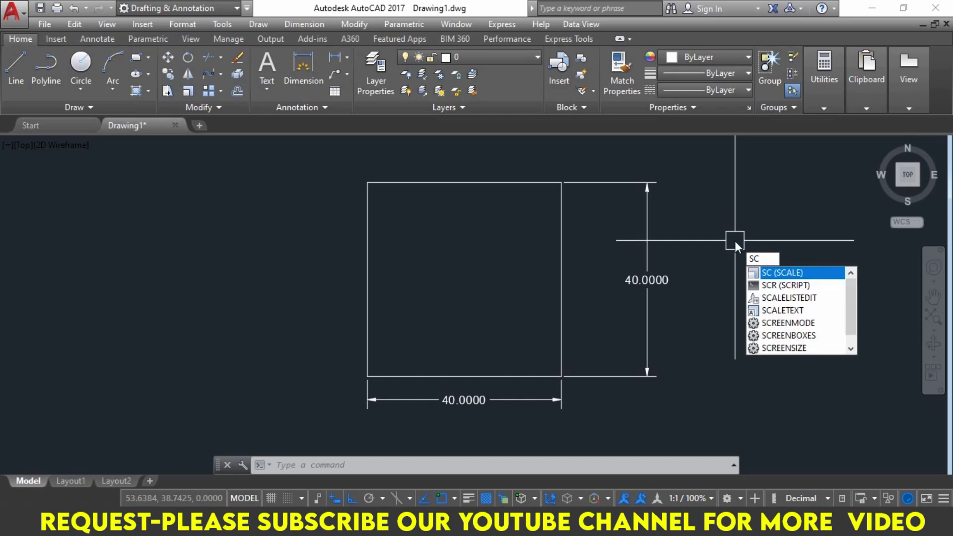
{"action": "key", "text": "Return"}
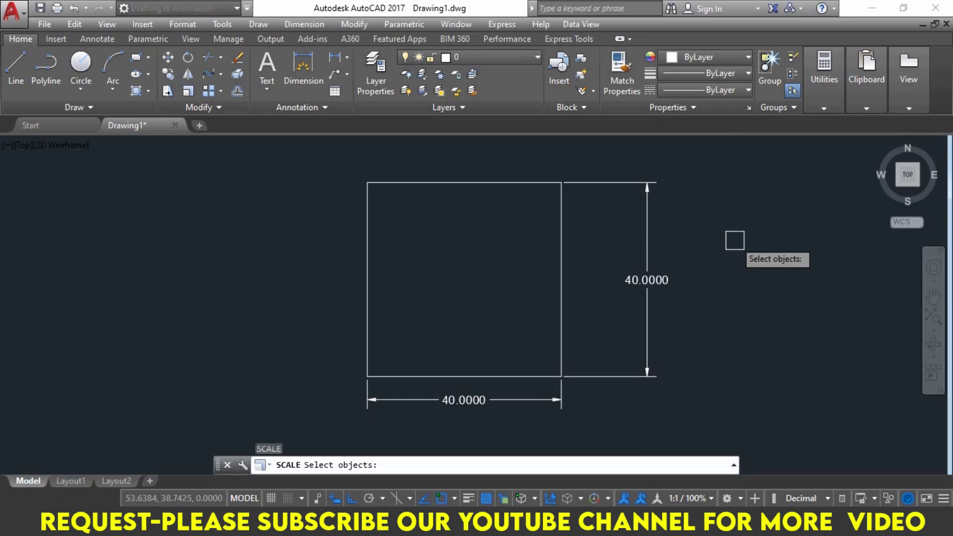
{"action": "left_click", "coordinate": [705, 154]}
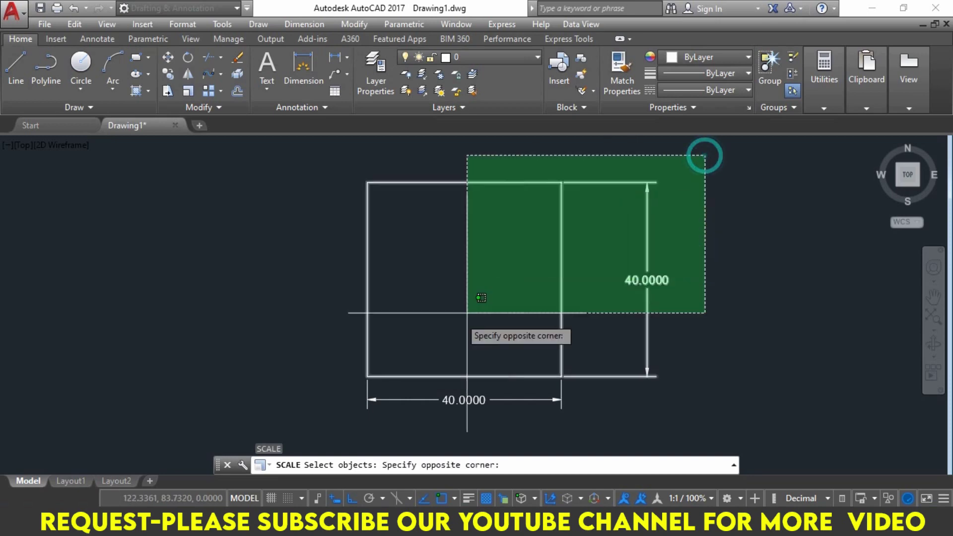
{"action": "left_click", "coordinate": [319, 419]}
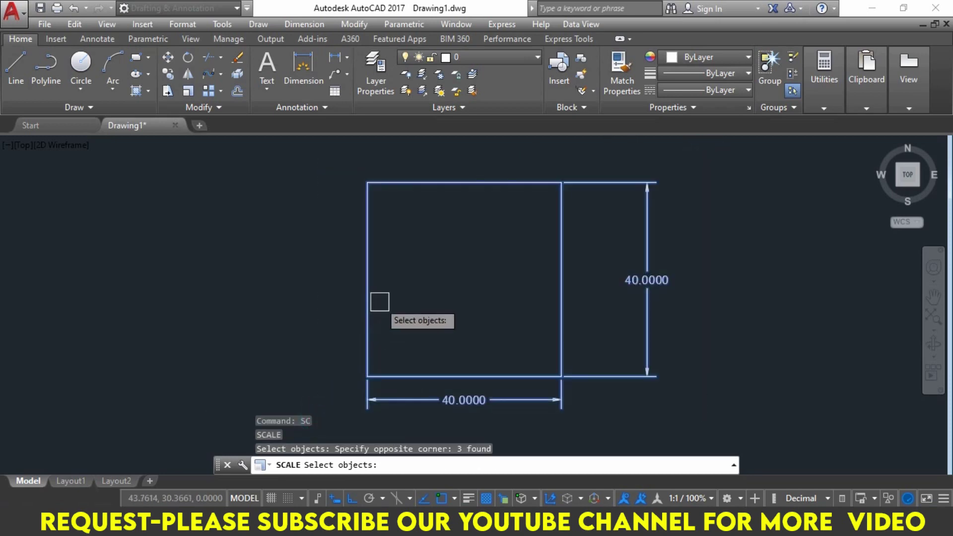
{"action": "key", "text": "Return"}
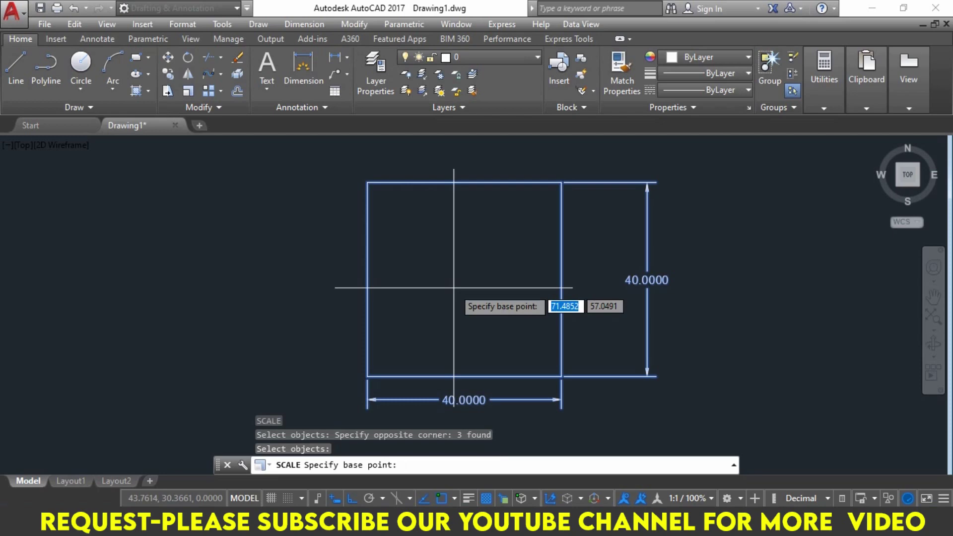
{"action": "left_click", "coordinate": [367, 377]}
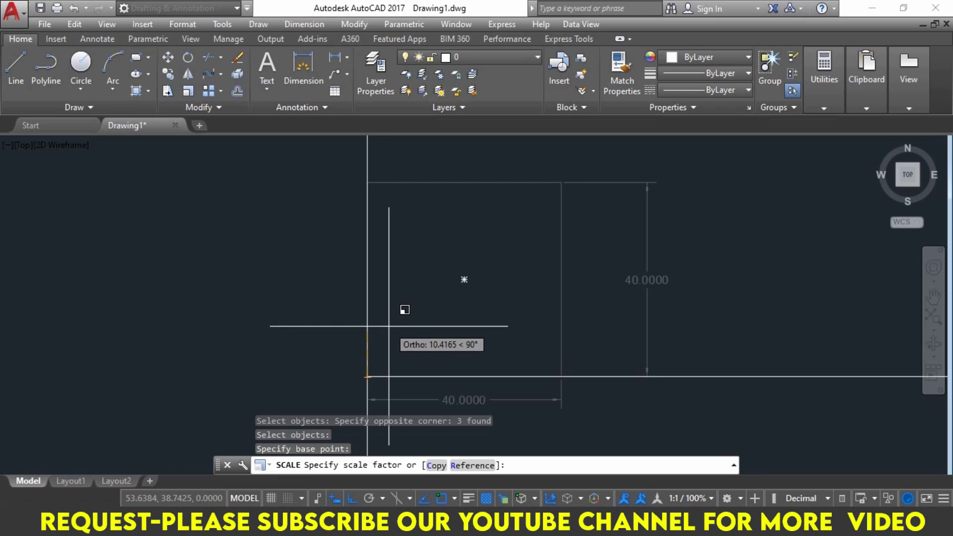
{"action": "type", "text": "0.5"}
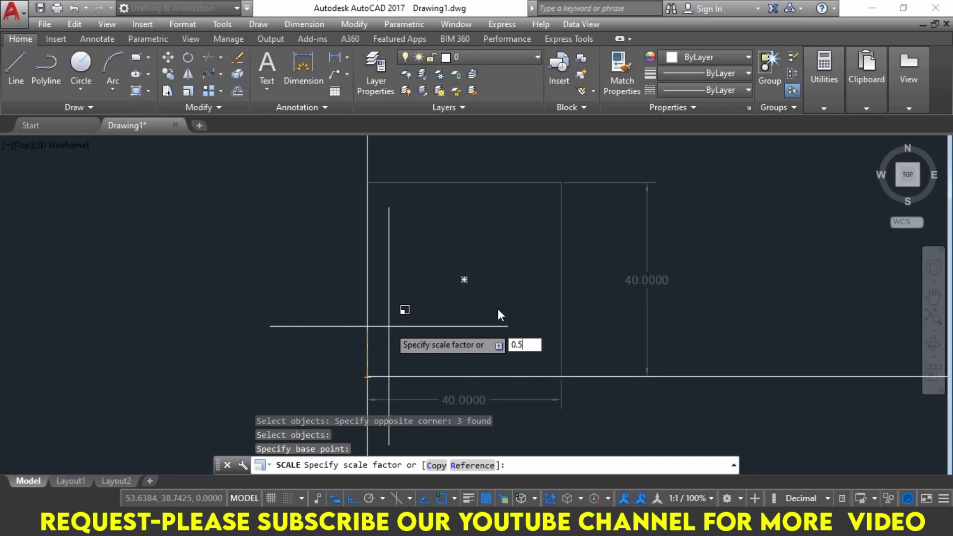
{"action": "key", "text": "Return"}
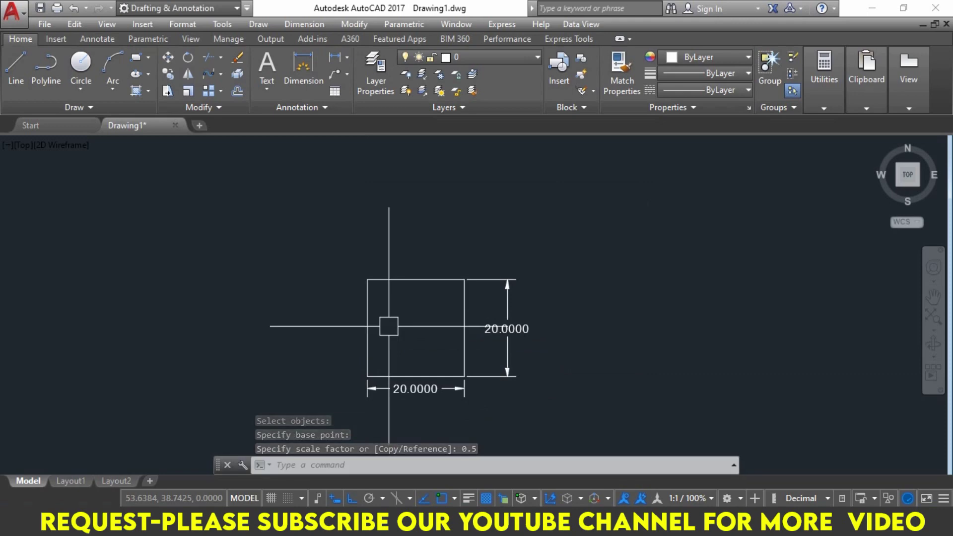
Recentre the view on the 20-unit square and bring up the Adobe Reader outline
{"action": "middle_click_drag", "start_coordinate": [400, 209], "coordinate": [681, 288]}
{"action": "key", "text": "Escape"}
{"action": "key", "text": "Escape"}
{"action": "key", "text": "Escape"}
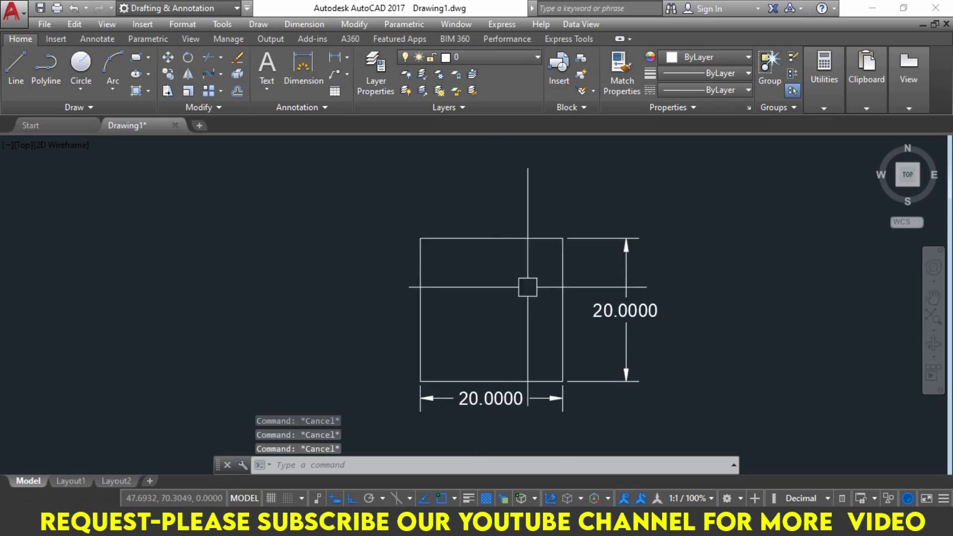
{"action": "scroll", "coordinate": [700, 334], "scroll_direction": "up", "scroll_amount": 2}
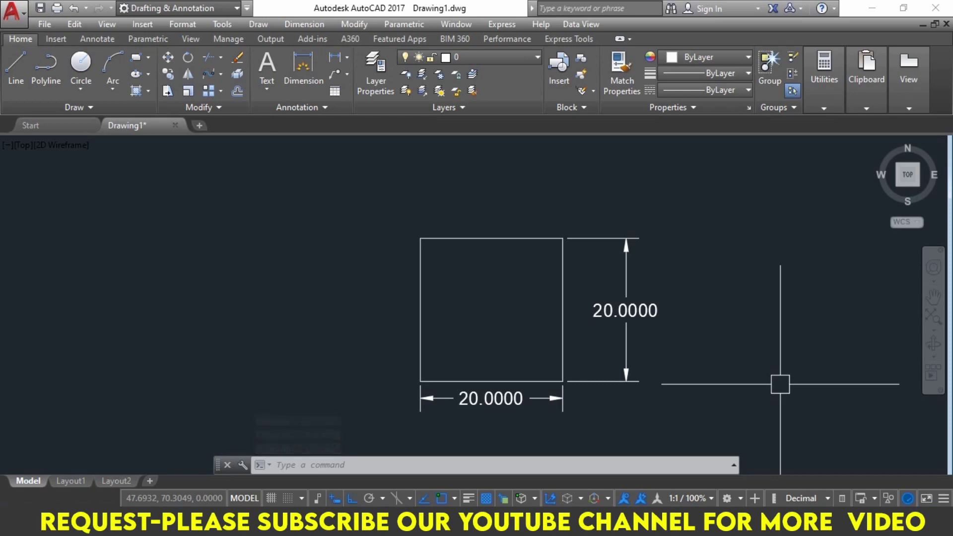
{"action": "left_click", "coordinate": [747, 278]}
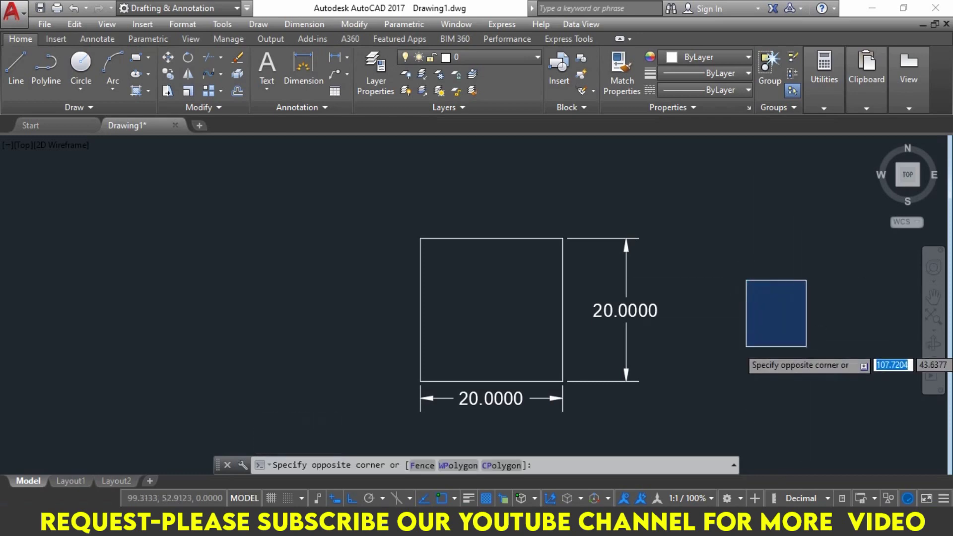
{"action": "left_click", "coordinate": [806, 346]}
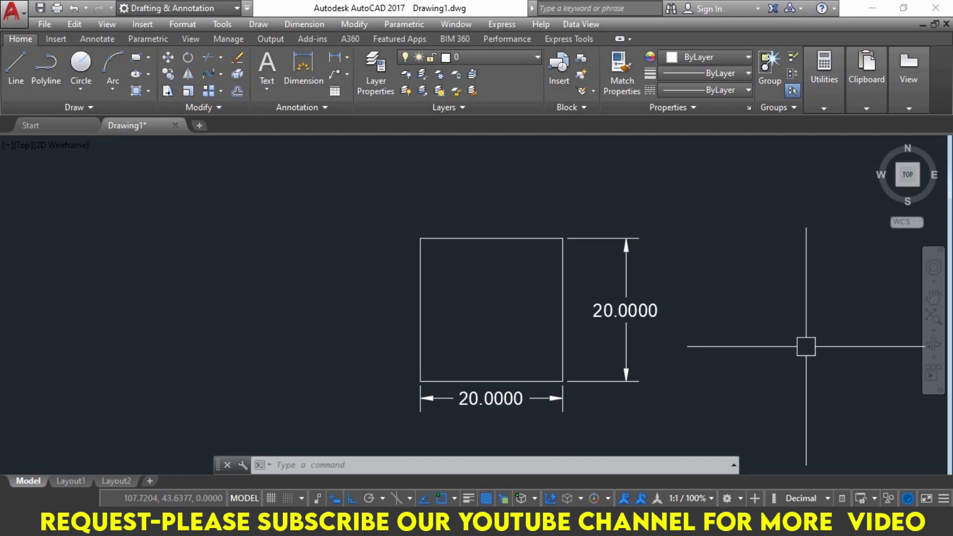
Highlight the Draw Order topic under Day-7 in the course outline PDF
{"action": "left_click", "coordinate": [429, 519]}
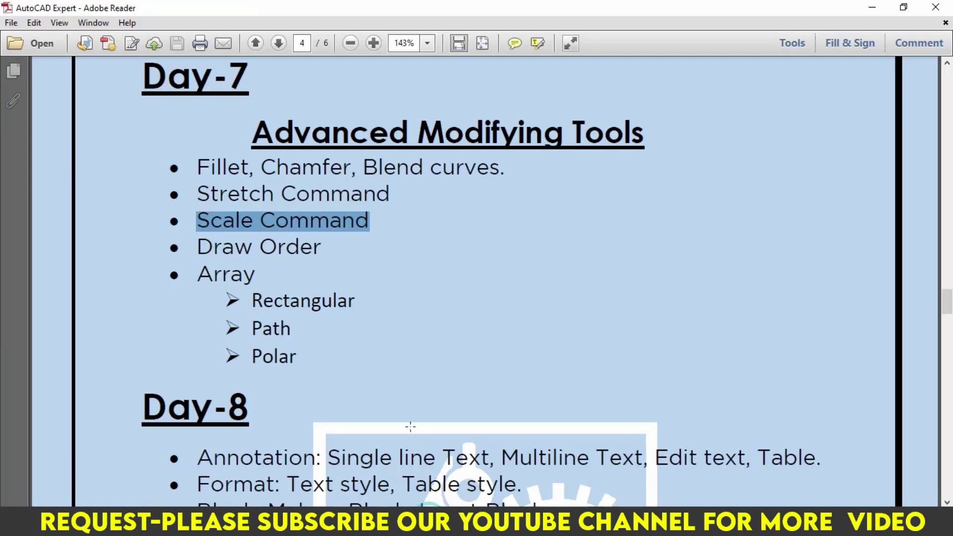
{"action": "left_click_drag", "start_coordinate": [196, 248], "coordinate": [337, 259]}
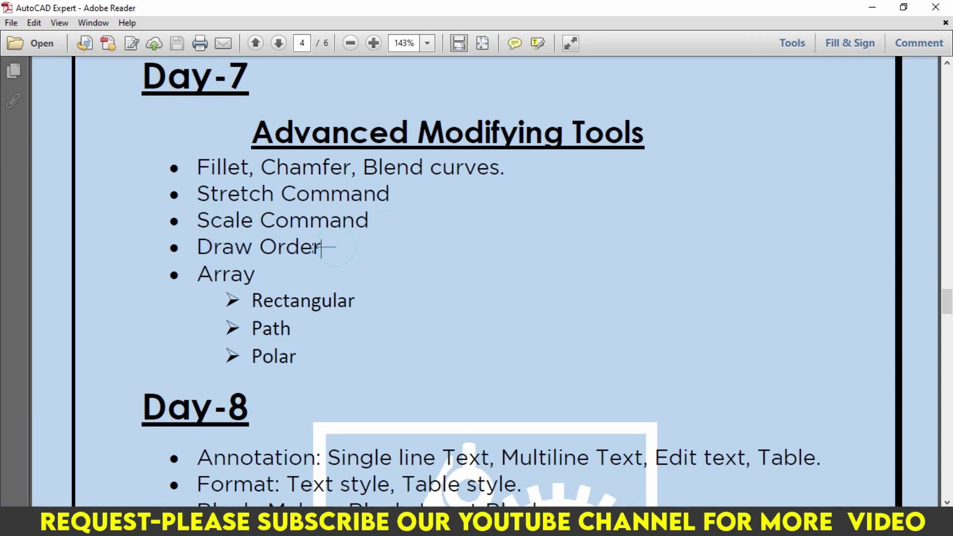
{"action": "left_click_drag", "start_coordinate": [182, 246], "coordinate": [338, 251]}
{"action": "left_click", "coordinate": [284, 259]}
Return to AutoCAD and erase every object in the drawing
{"action": "left_click", "coordinate": [883, 6]}
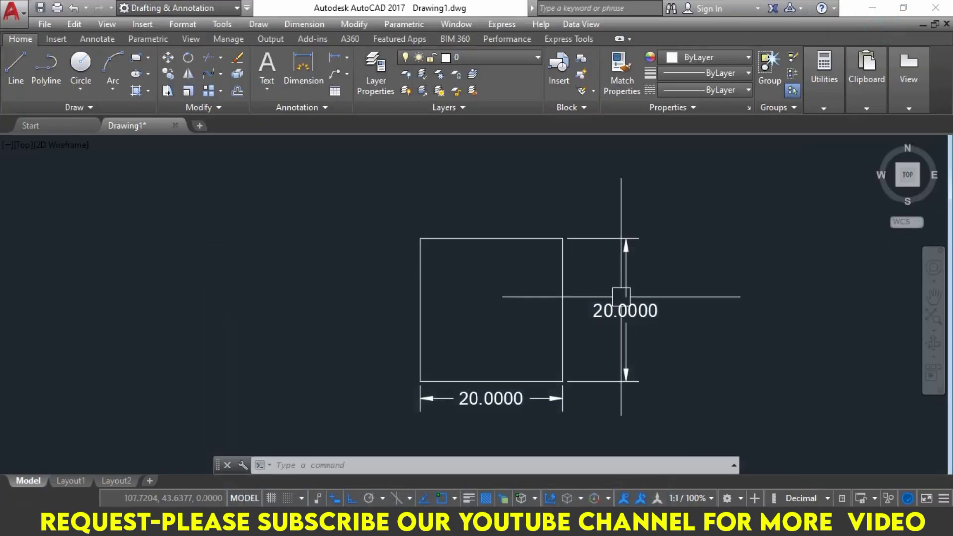
{"action": "key", "text": "ctrl+a"}
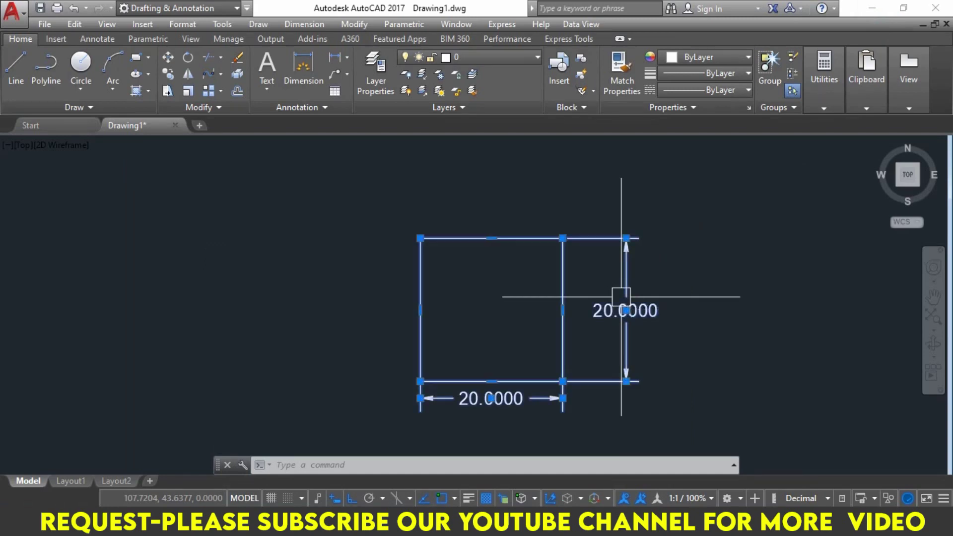
{"action": "key", "text": "Delete"}
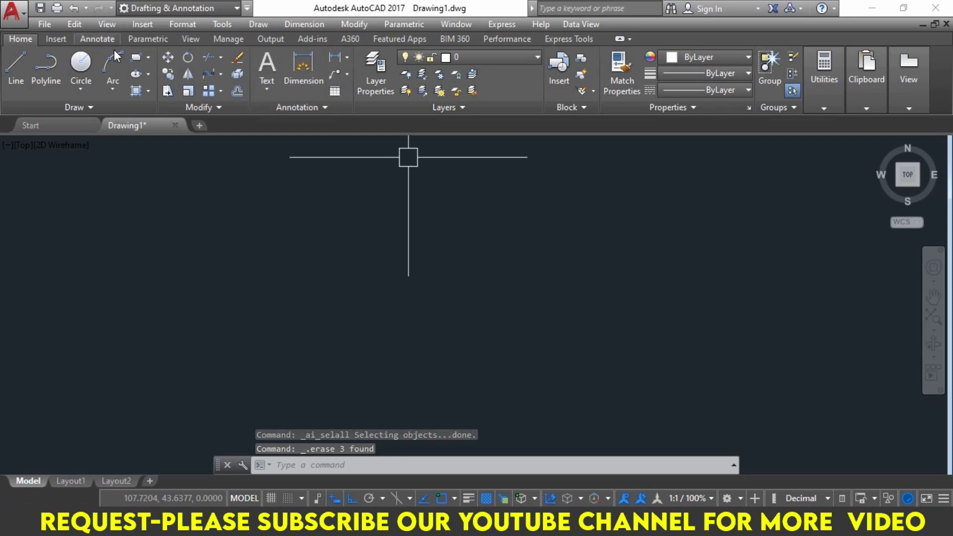
Draw a rectangle with a center-radius circle centred inside it
{"action": "left_click", "coordinate": [135, 57]}
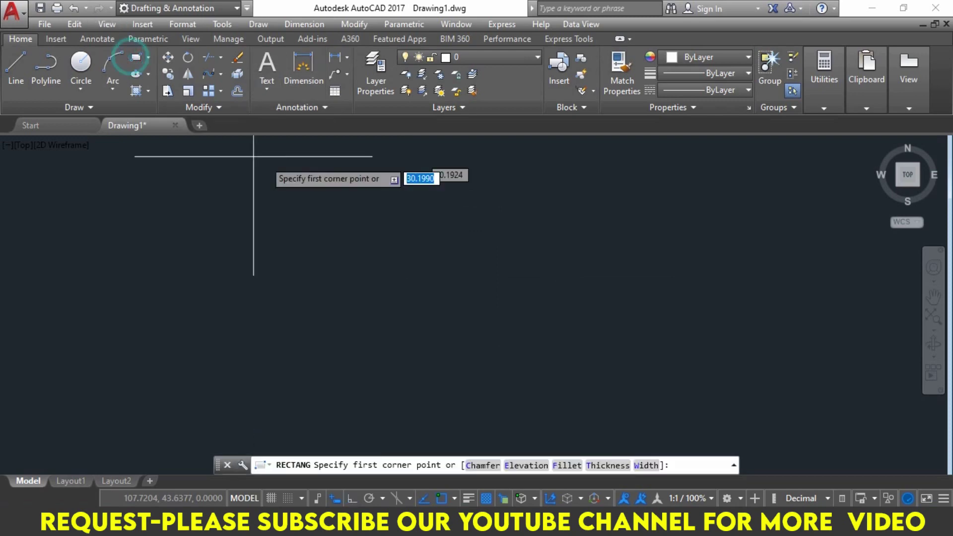
{"action": "left_click", "coordinate": [408, 244]}
{"action": "left_click", "coordinate": [557, 347]}
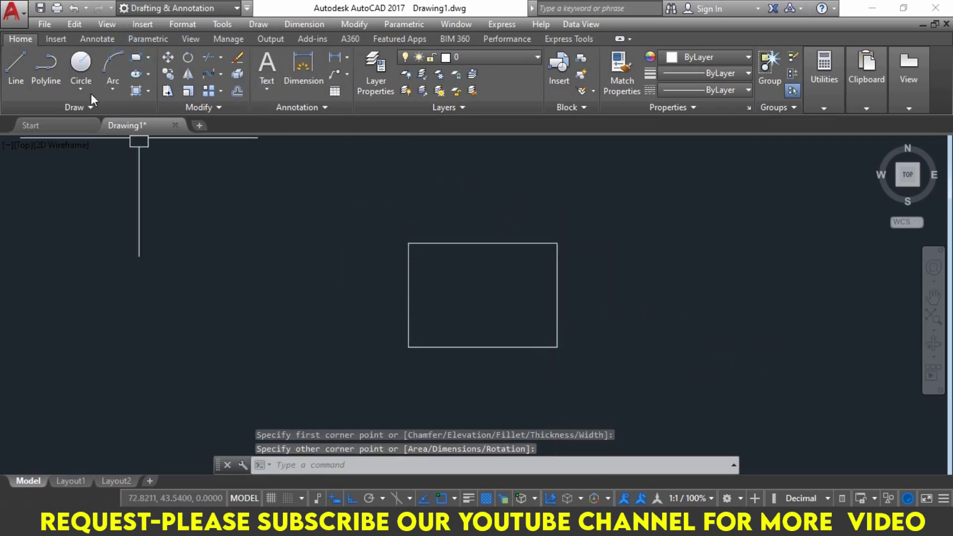
{"action": "left_click", "coordinate": [80, 63]}
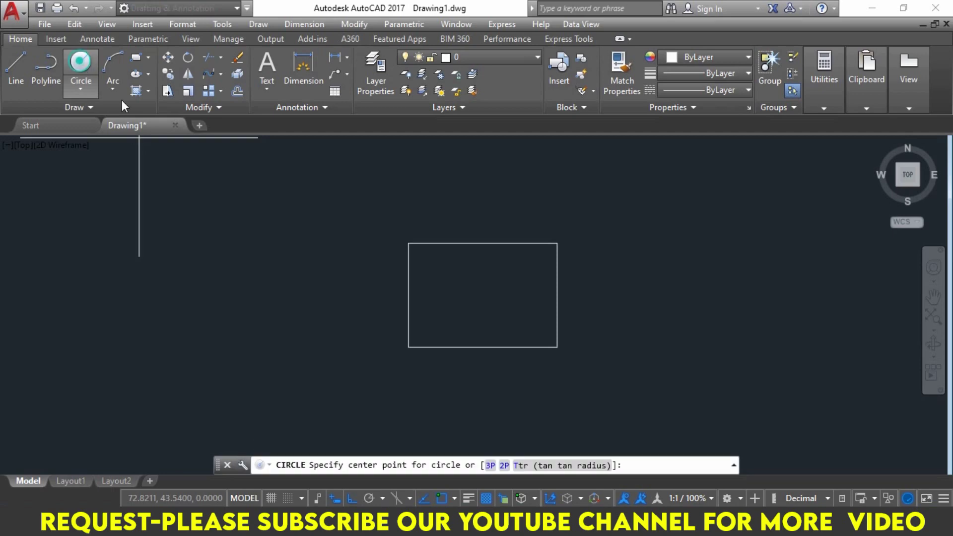
{"action": "left_click", "coordinate": [482, 295]}
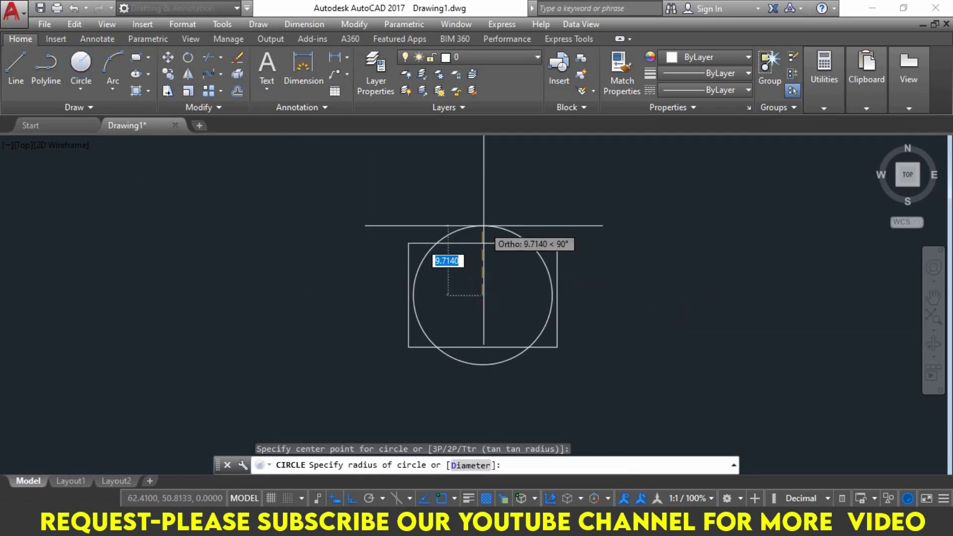
{"action": "left_click", "coordinate": [467, 229]}
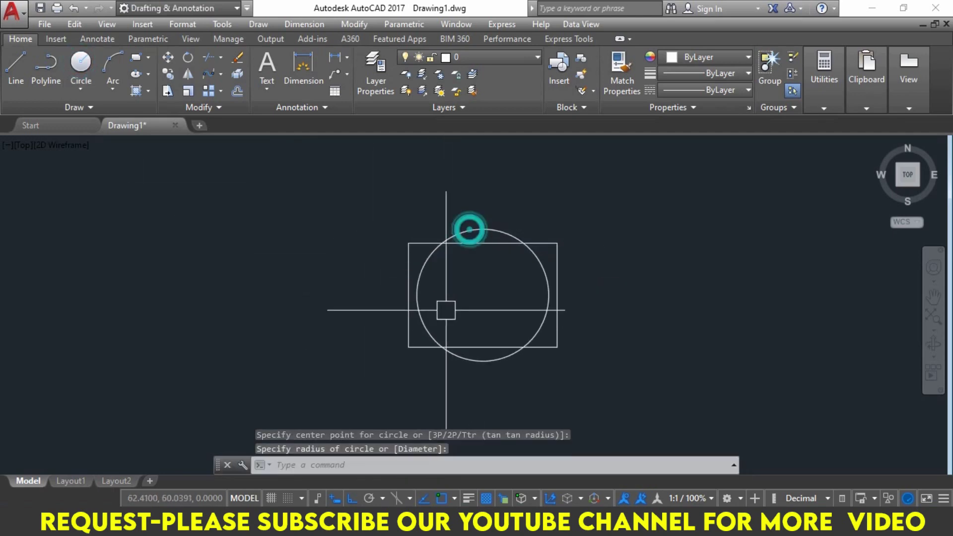
Draw an axis-end ellipse spanning the rectangle's full width
{"action": "left_click", "coordinate": [147, 74]}
{"action": "left_click", "coordinate": [165, 96]}
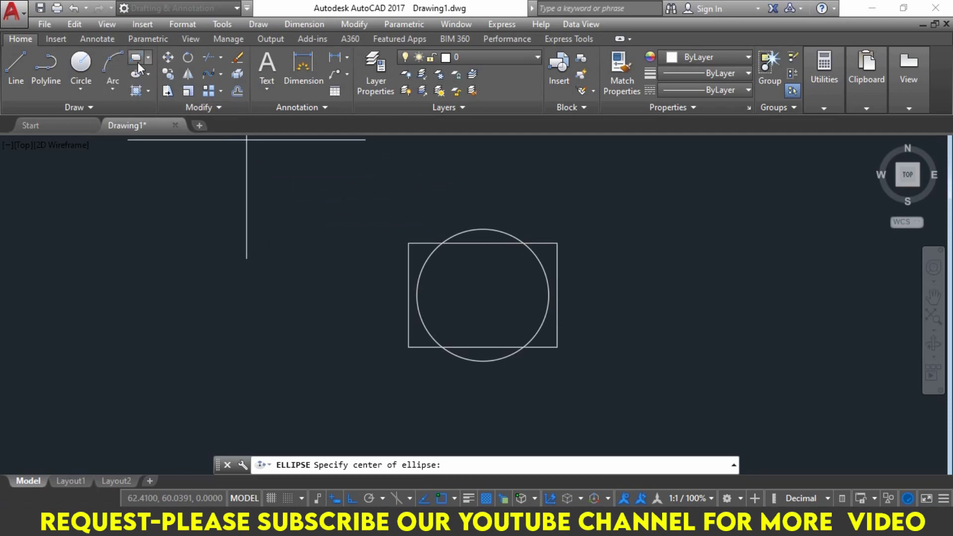
{"action": "left_click", "coordinate": [151, 73]}
{"action": "left_click", "coordinate": [163, 119]}
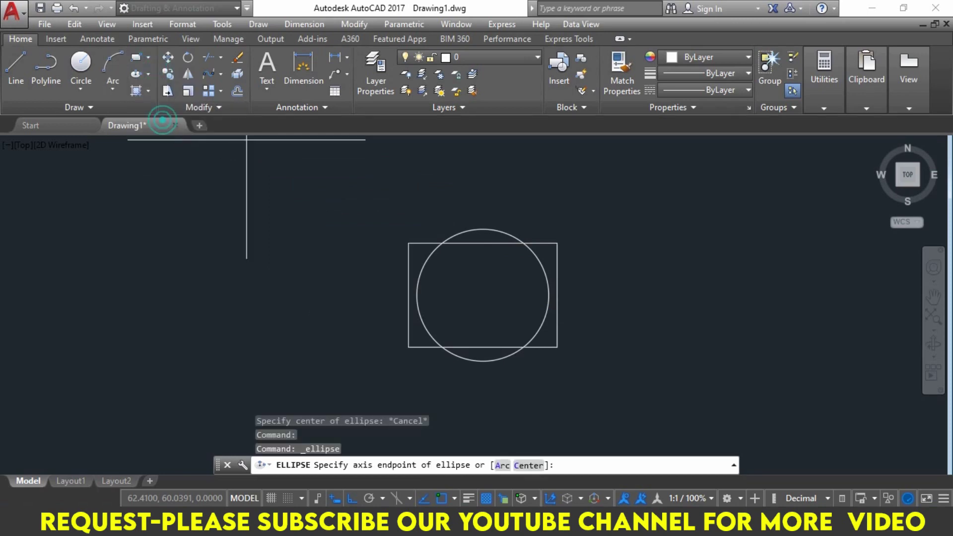
{"action": "left_click", "coordinate": [408, 295]}
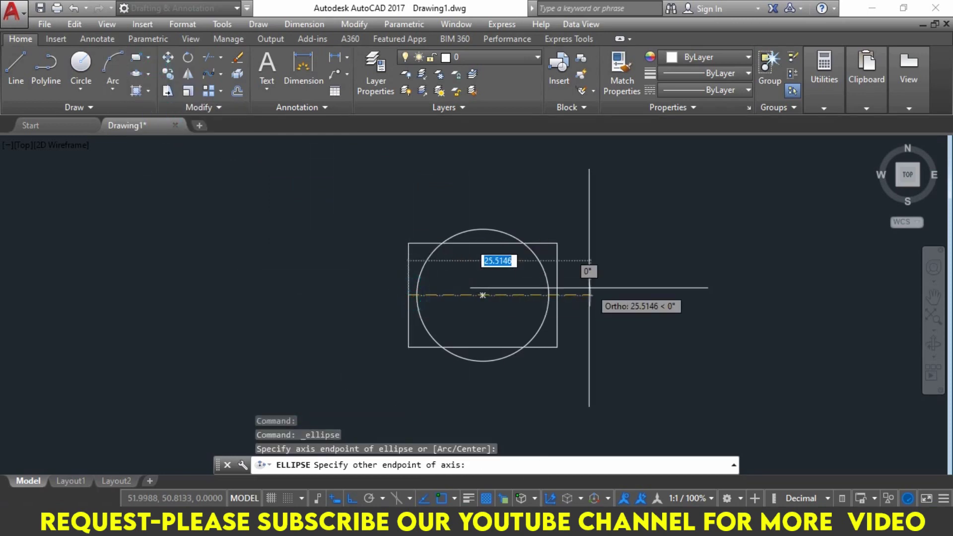
{"action": "left_click", "coordinate": [554, 275]}
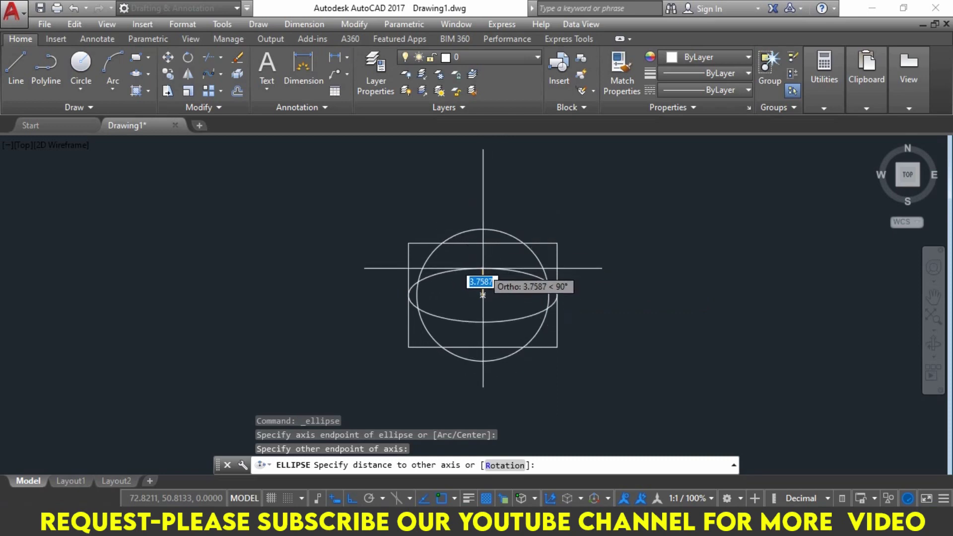
{"action": "left_click", "coordinate": [482, 268]}
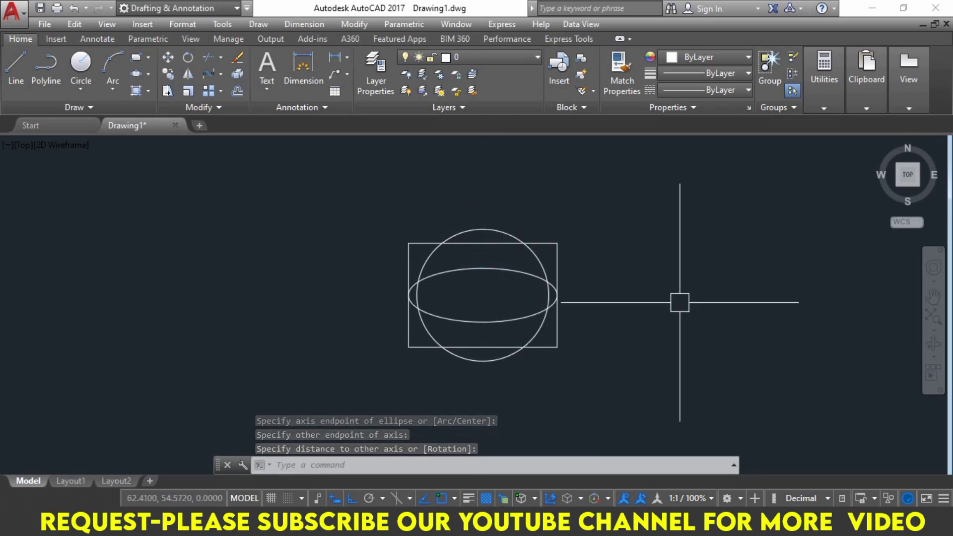
Draw a 4-sided inscribed polygon centred on the shapes, forming a diamond around them
{"action": "left_click", "coordinate": [13, 64]}
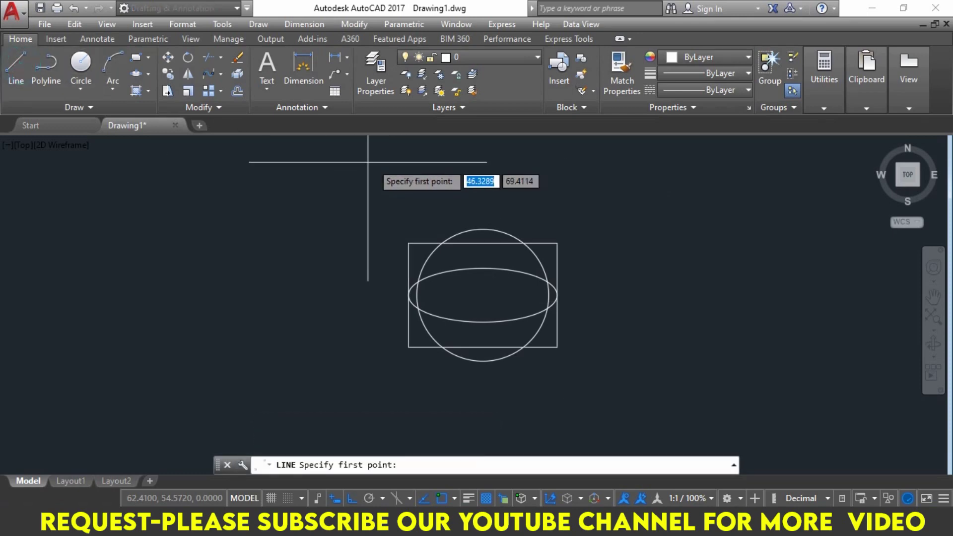
{"action": "left_click", "coordinate": [494, 199]}
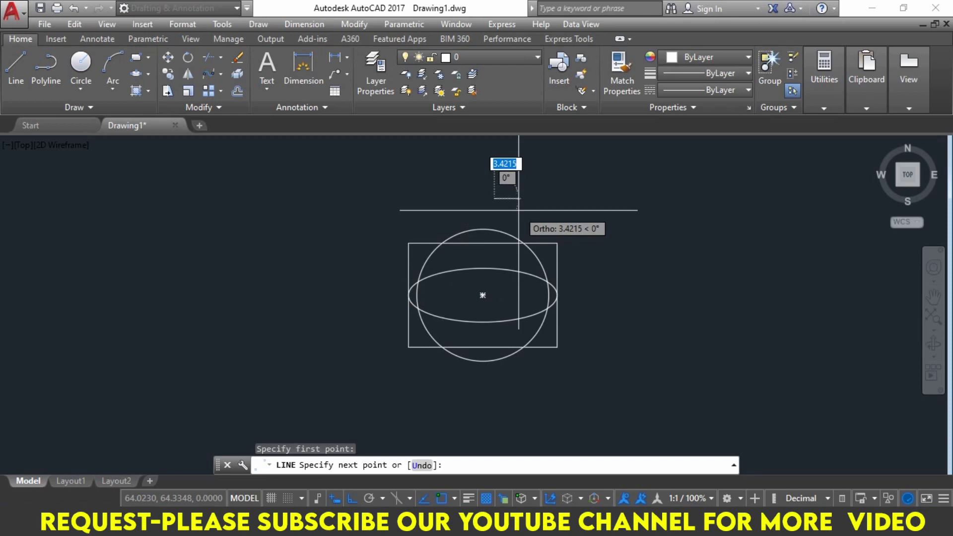
{"action": "key", "text": "Escape"}
{"action": "key", "text": "Escape"}
{"action": "key", "text": "Escape"}
{"action": "left_click", "coordinate": [148, 56]}
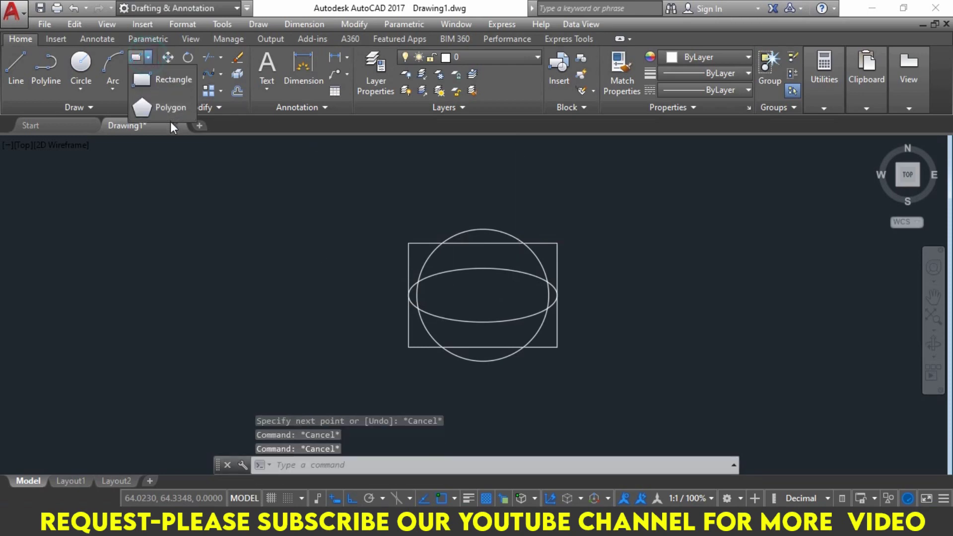
{"action": "left_click", "coordinate": [164, 108]}
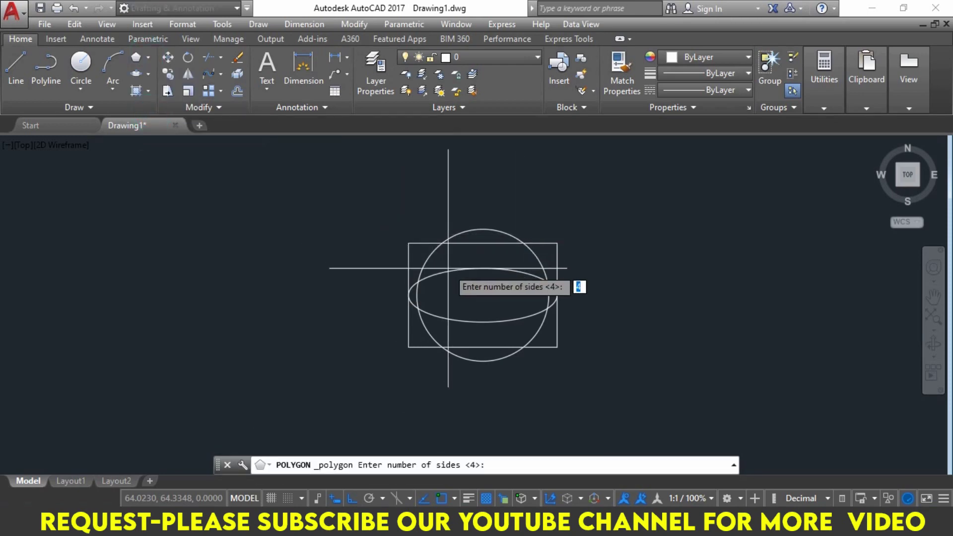
{"action": "key", "text": "Return"}
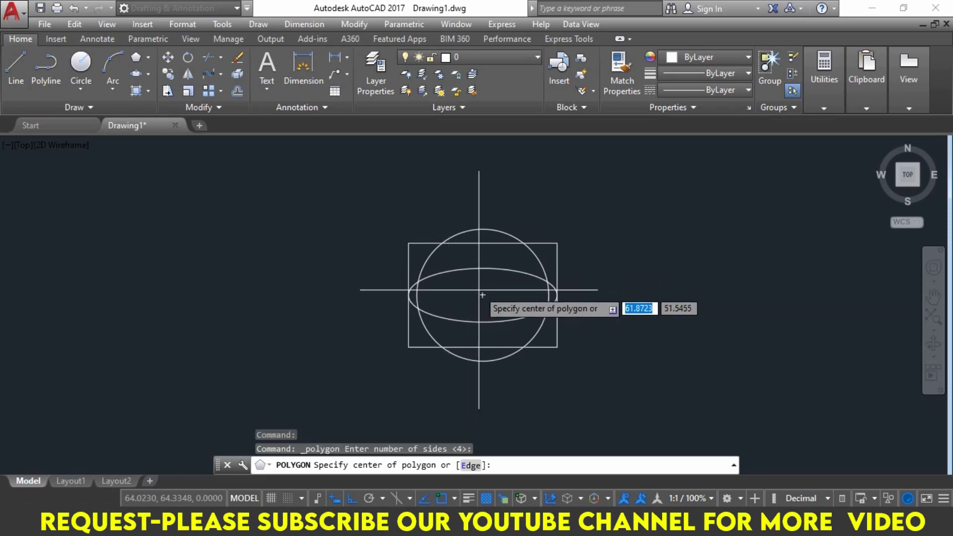
{"action": "left_click", "coordinate": [485, 294]}
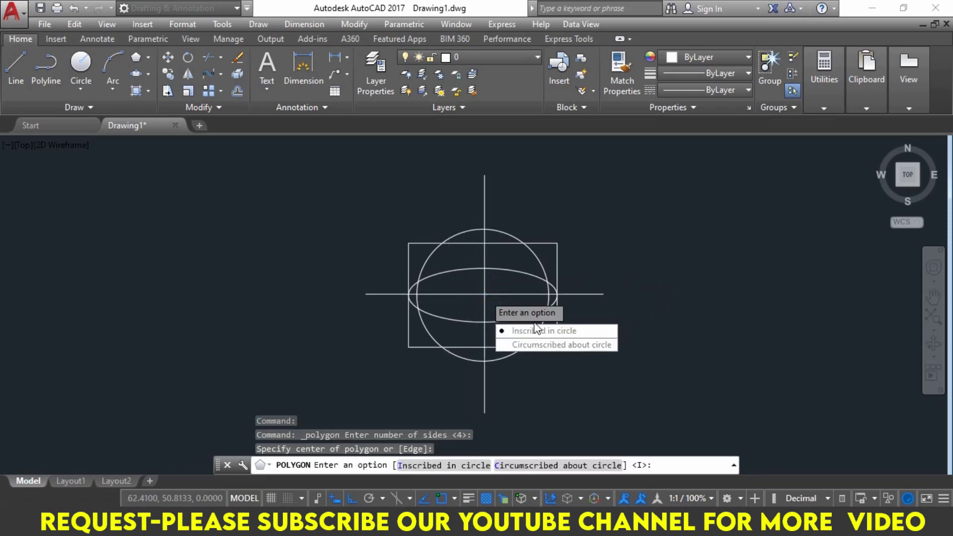
{"action": "left_click", "coordinate": [533, 329]}
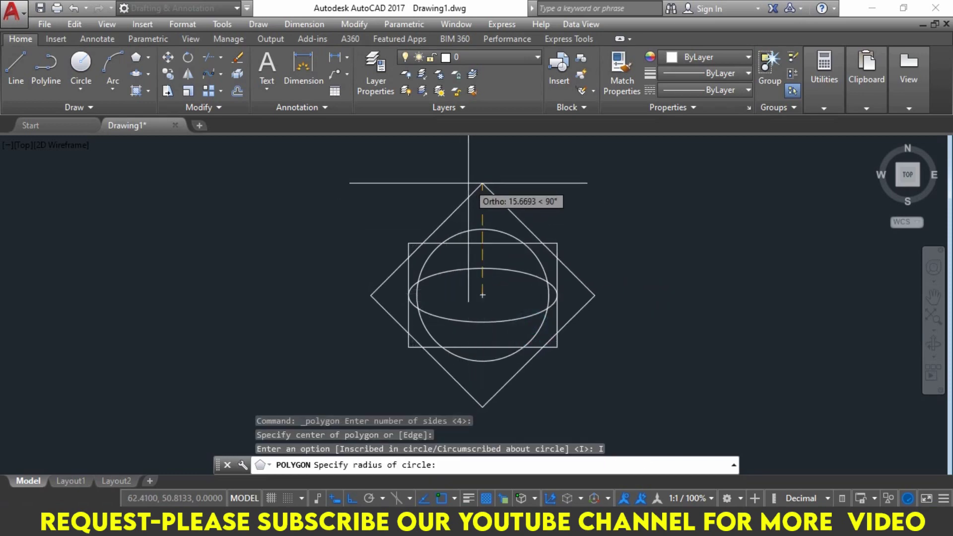
{"action": "left_click", "coordinate": [469, 183]}
{"action": "key", "text": "Escape"}
{"action": "key", "text": "Escape"}
{"action": "key", "text": "Escape"}
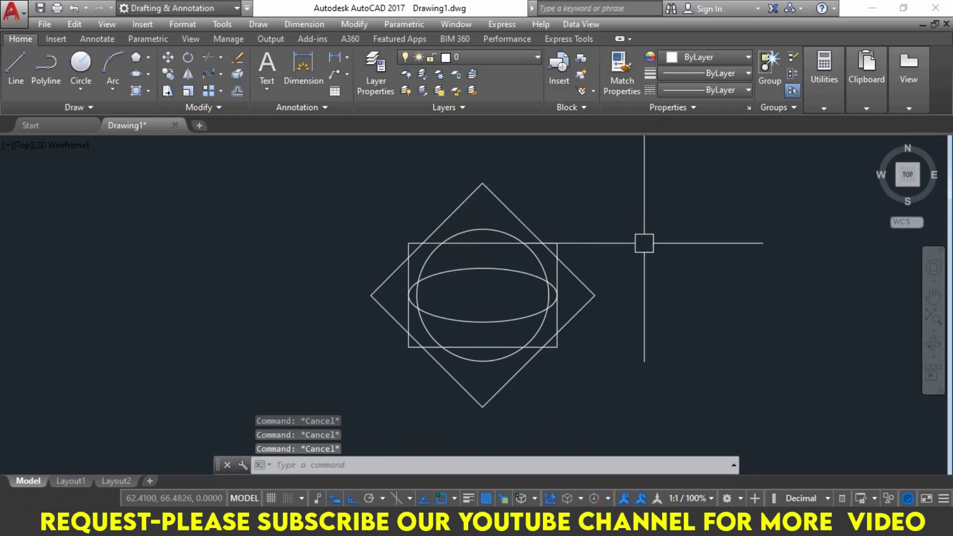
Colour the diamond red (237,31,36) and the rectangle Yellow
{"action": "left_click", "coordinate": [489, 193]}
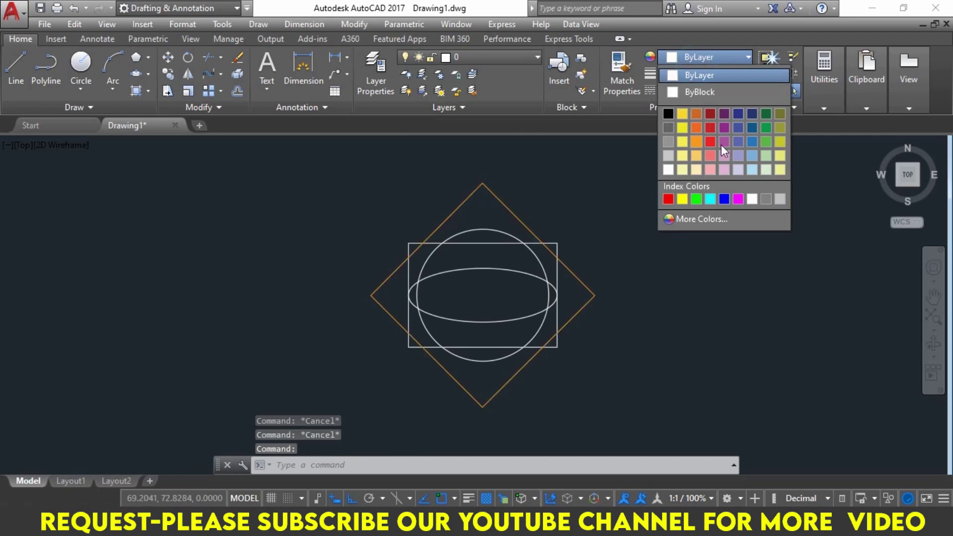
{"action": "left_click", "coordinate": [710, 142]}
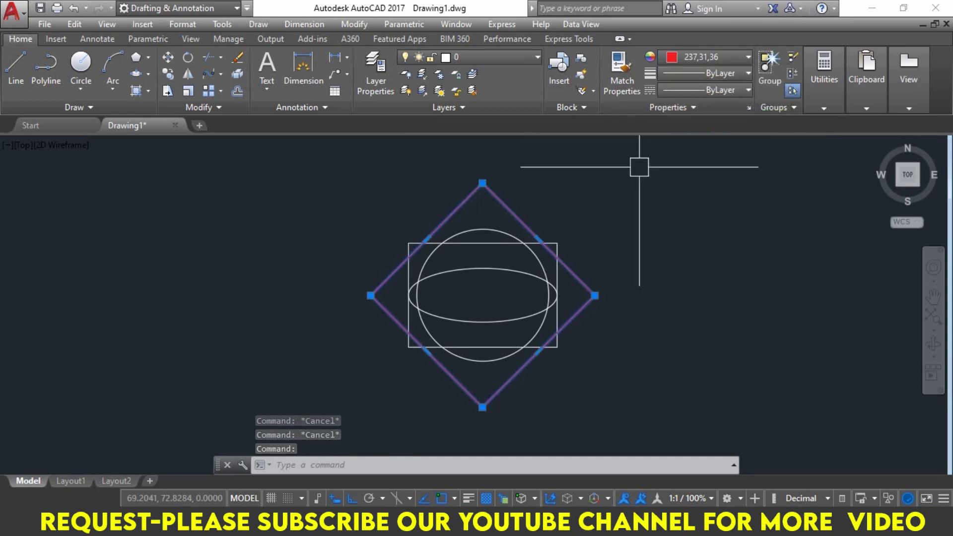
{"action": "key", "text": "Escape"}
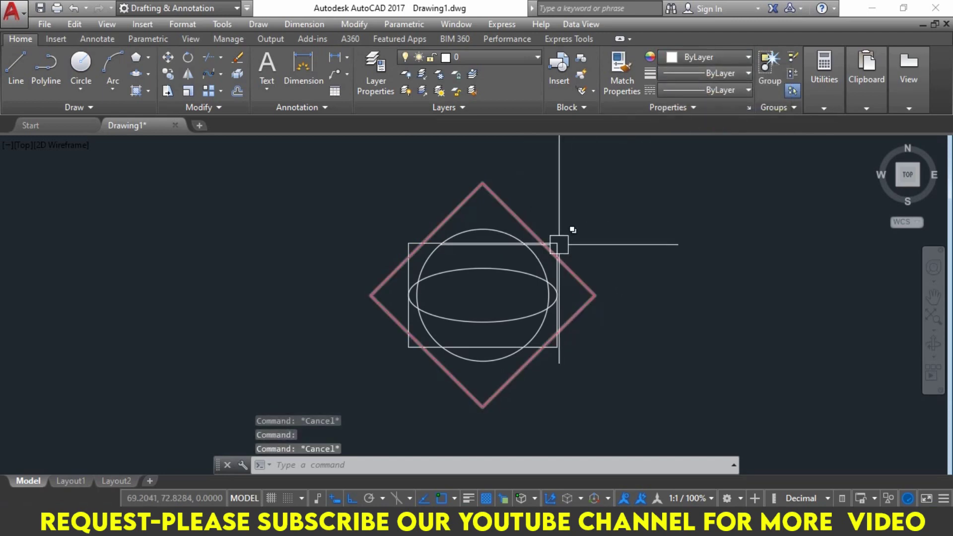
{"action": "left_click", "coordinate": [557, 241]}
{"action": "left_click", "coordinate": [705, 57]}
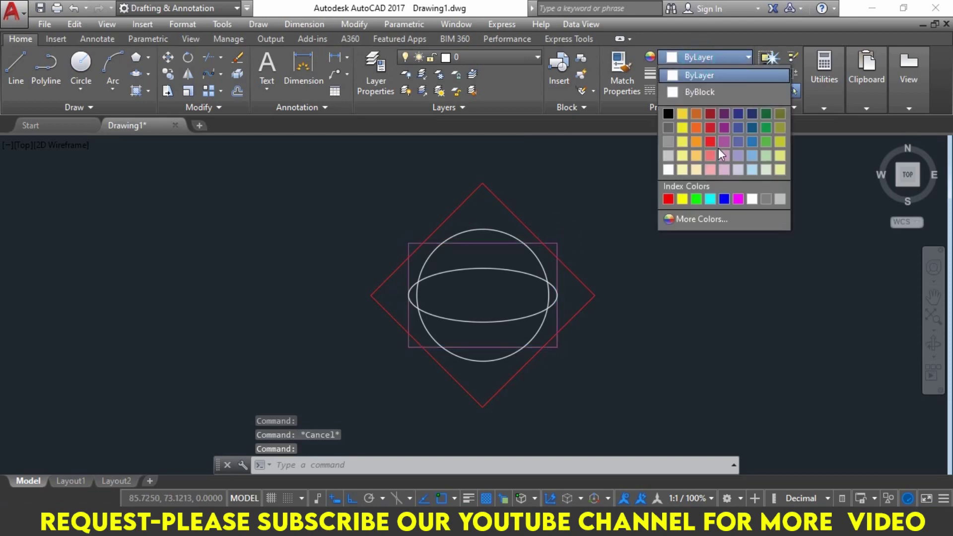
{"action": "left_click", "coordinate": [684, 201]}
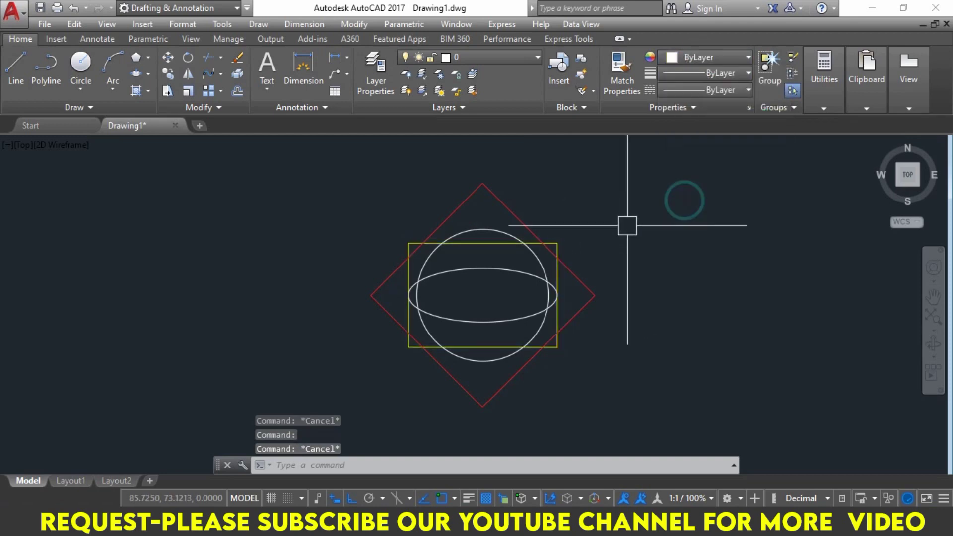
{"action": "key", "text": "Escape"}
Colour the ellipse Blue, leaving the circle white
{"action": "left_click", "coordinate": [505, 233]}
{"action": "key", "text": "Escape"}
{"action": "left_click", "coordinate": [505, 270]}
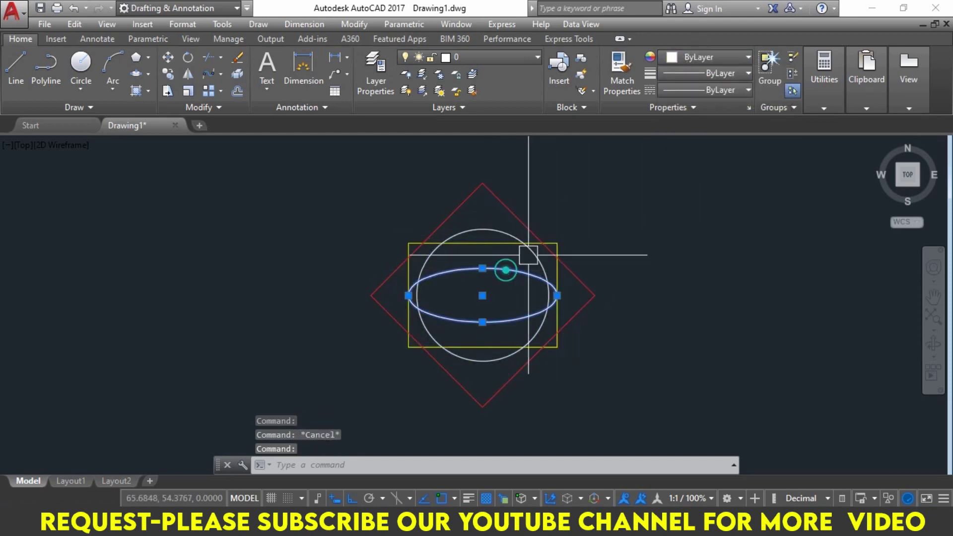
{"action": "left_click", "coordinate": [696, 59]}
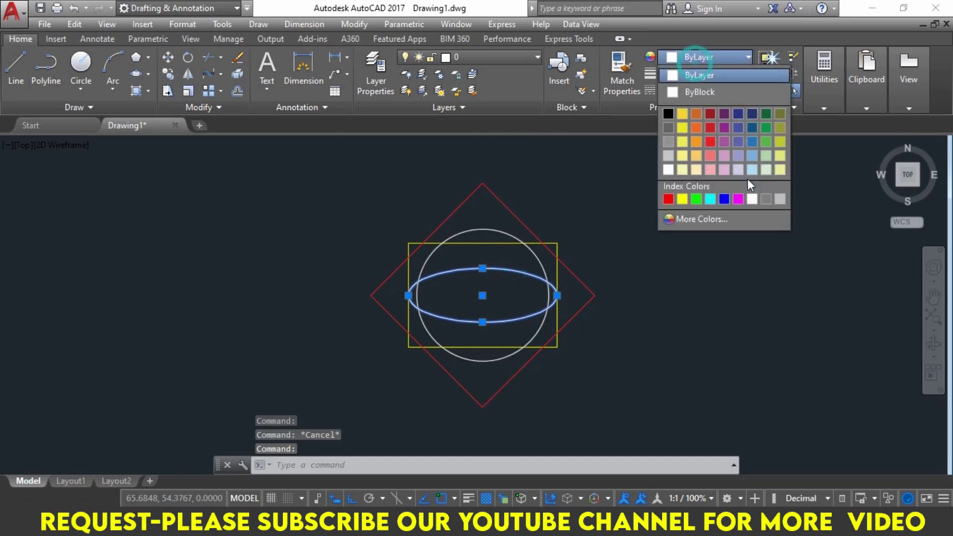
{"action": "left_click", "coordinate": [724, 199]}
{"action": "key", "text": "Escape"}
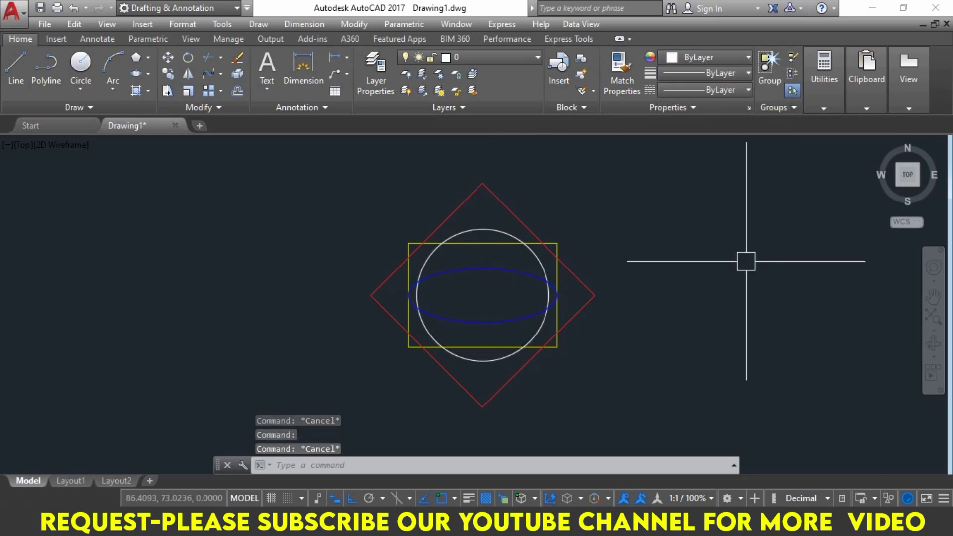
{"action": "left_click", "coordinate": [596, 240]}
{"action": "left_click", "coordinate": [313, 403]}
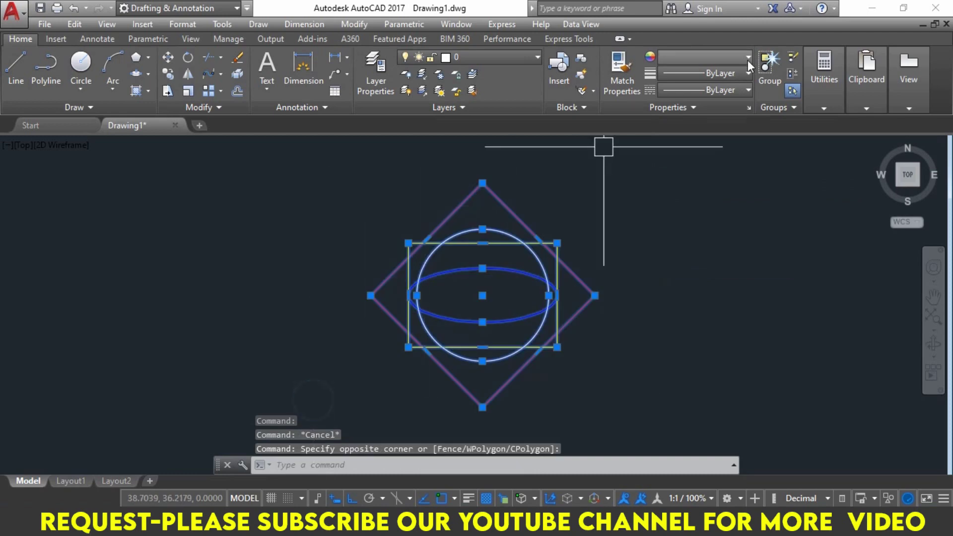
{"action": "key", "text": "Escape"}
Give the diamond a 0.70 mm lineweight and the rectangle 0.60 mm
{"action": "left_click", "coordinate": [506, 207]}
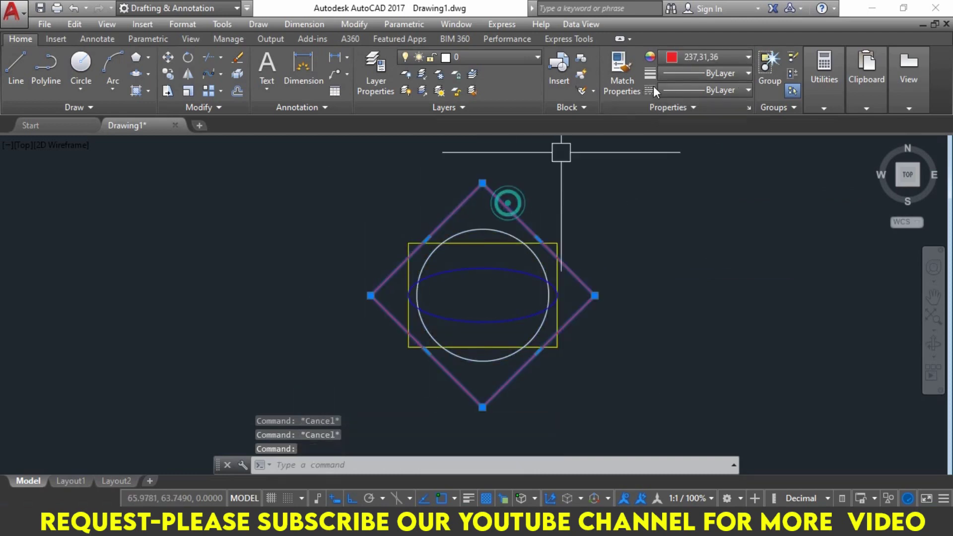
{"action": "left_click", "coordinate": [693, 75]}
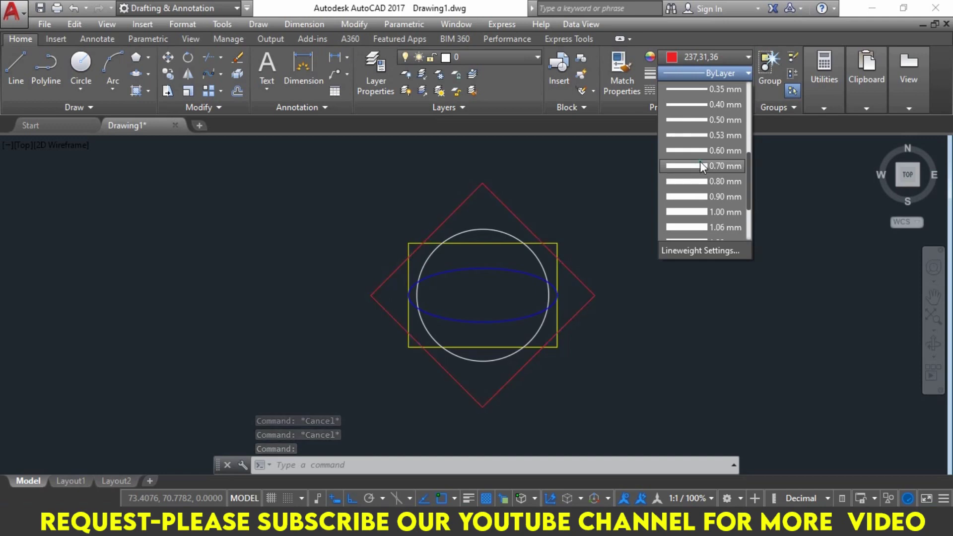
{"action": "left_click", "coordinate": [700, 165]}
{"action": "key", "text": "Escape"}
{"action": "left_click", "coordinate": [463, 244]}
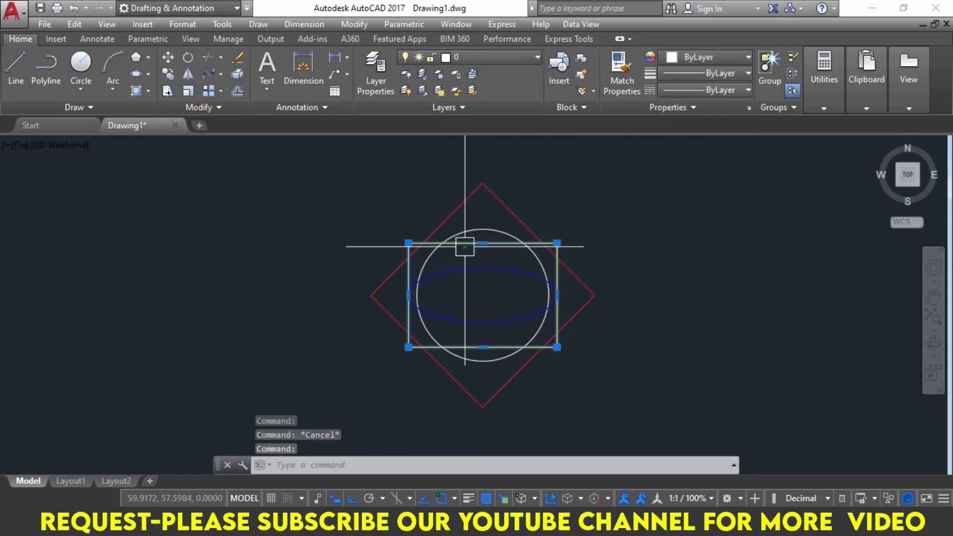
{"action": "left_click", "coordinate": [698, 57]}
{"action": "left_click", "coordinate": [699, 73]}
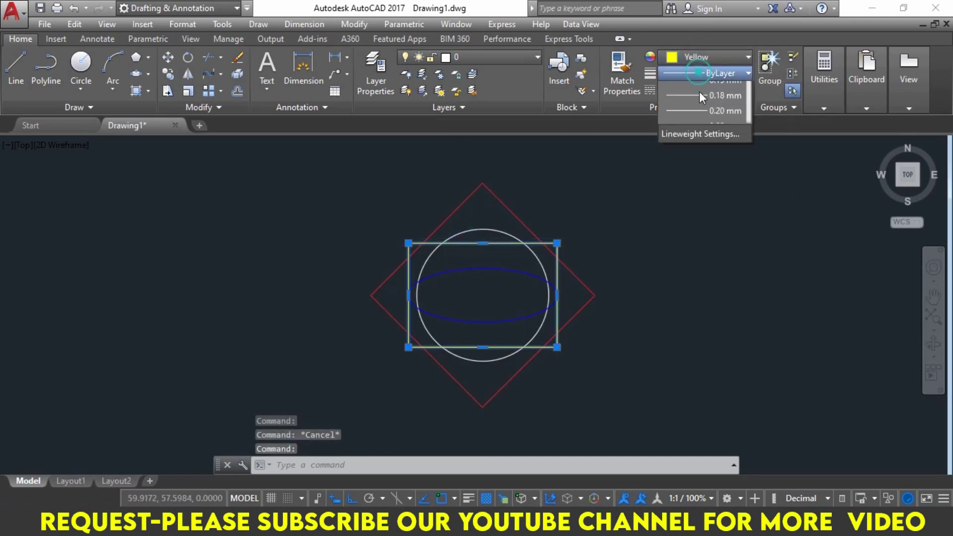
{"action": "scroll", "coordinate": [702, 209], "scroll_direction": "down", "scroll_amount": 5}
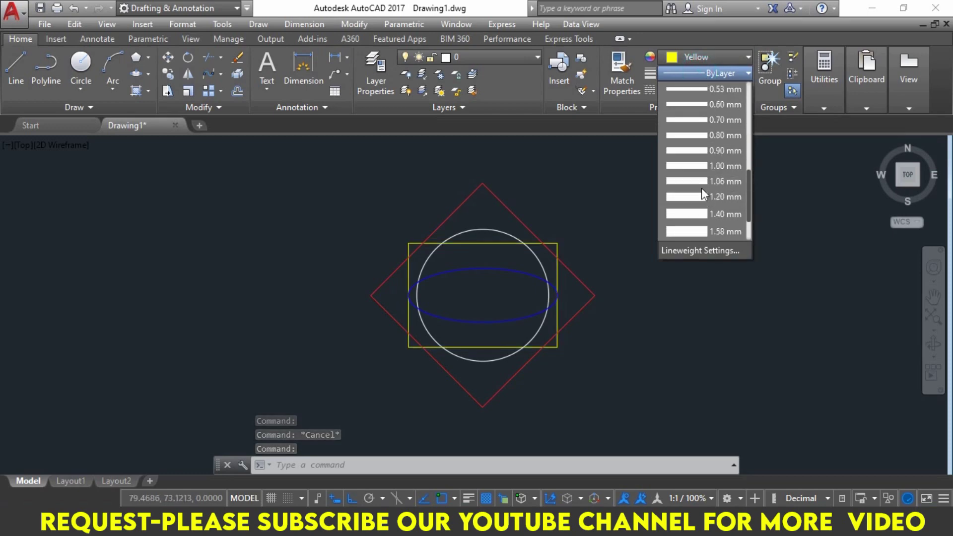
{"action": "left_click", "coordinate": [702, 104]}
{"action": "key", "text": "Escape"}
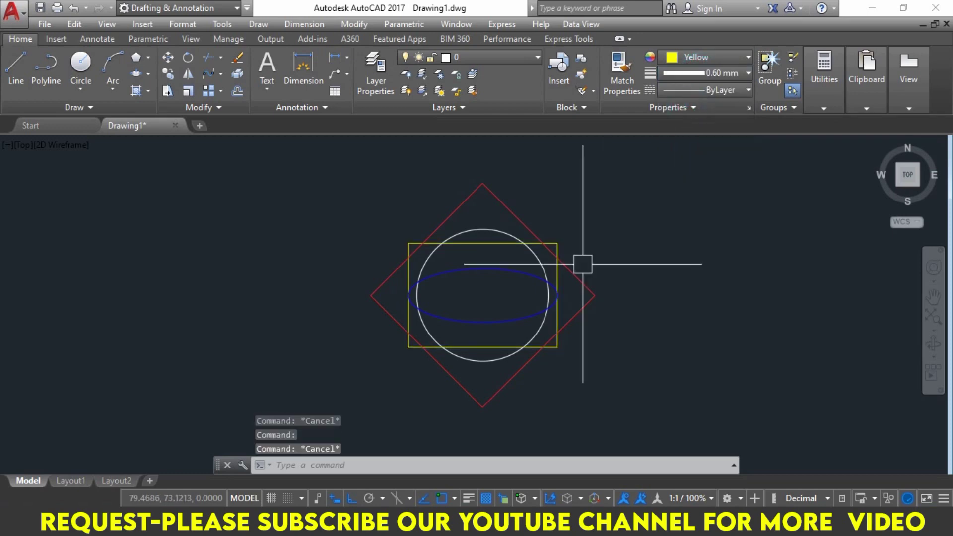
Give the circle a 0.30 mm lineweight
{"action": "left_click", "coordinate": [541, 262]}
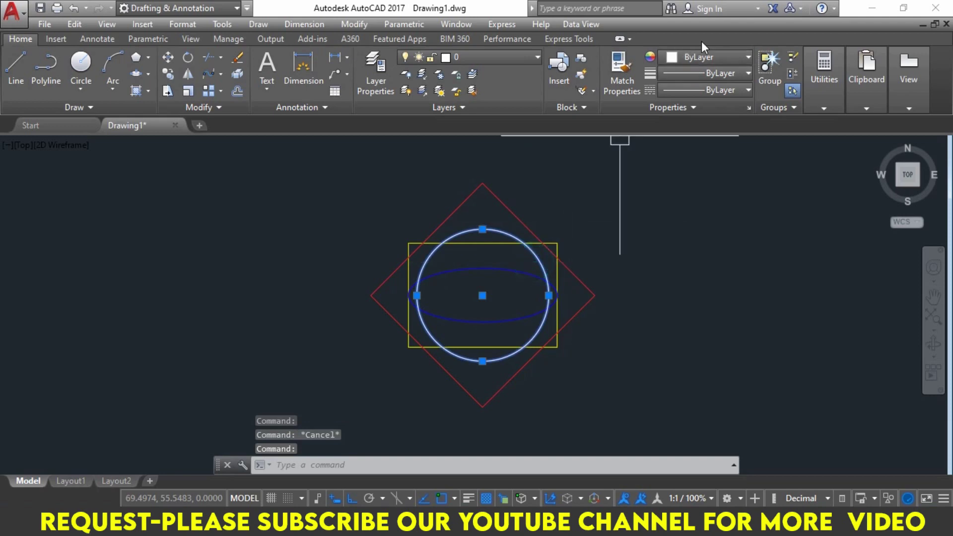
{"action": "left_click", "coordinate": [713, 77]}
{"action": "scroll", "coordinate": [719, 161], "scroll_direction": "down", "scroll_amount": 2}
{"action": "scroll", "coordinate": [718, 169], "scroll_direction": "down", "scroll_amount": 2}
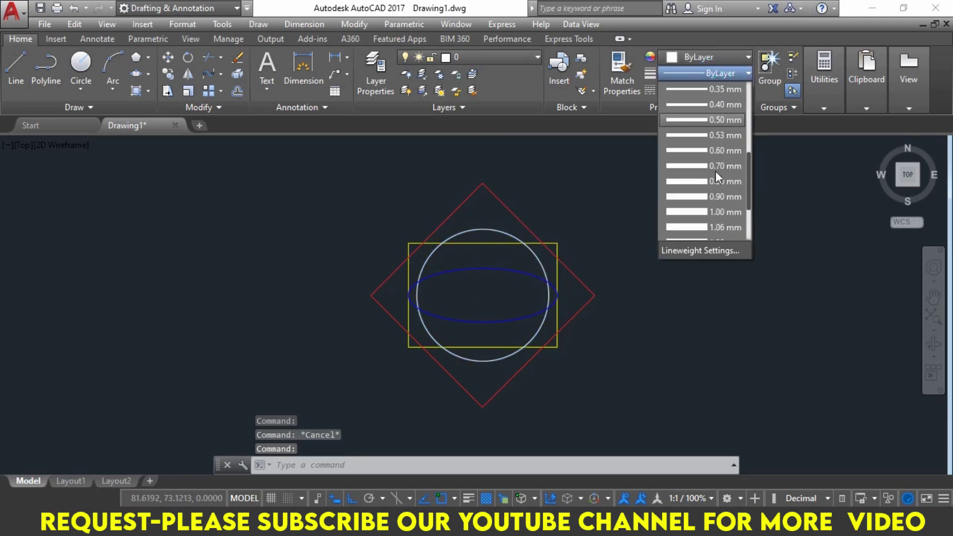
{"action": "scroll", "coordinate": [700, 100], "scroll_direction": "up", "scroll_amount": 1}
{"action": "scroll", "coordinate": [700, 108], "scroll_direction": "up", "scroll_amount": 1}
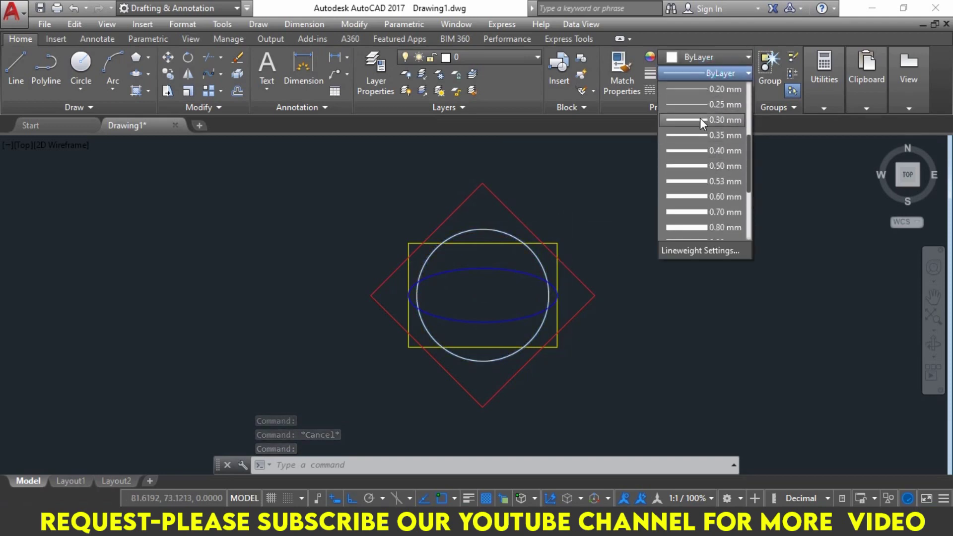
{"action": "left_click", "coordinate": [700, 118]}
{"action": "key", "text": "Escape"}
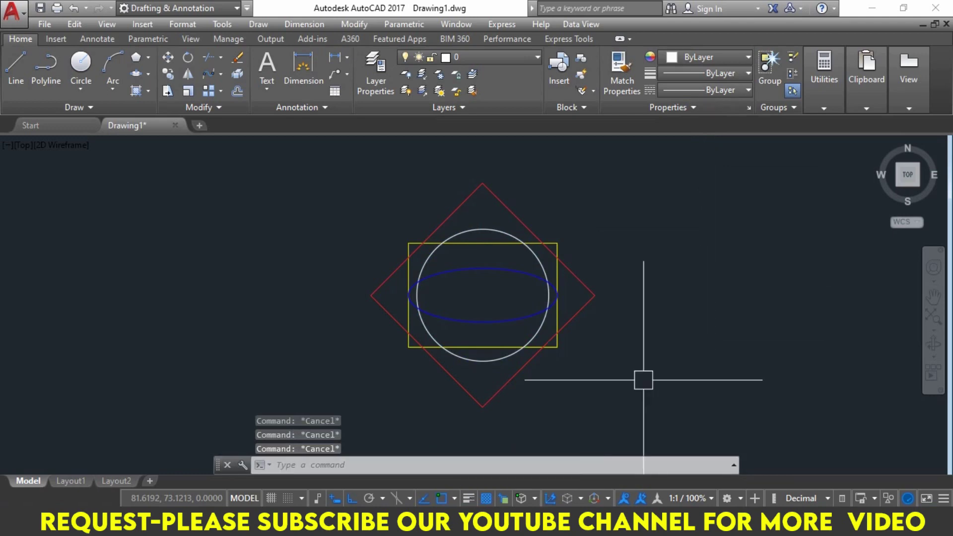
Turn on Display Lineweight in the LW settings and zoom in on the thick outlines
{"action": "type", "text": "lw"}
{"action": "key", "text": "Return"}
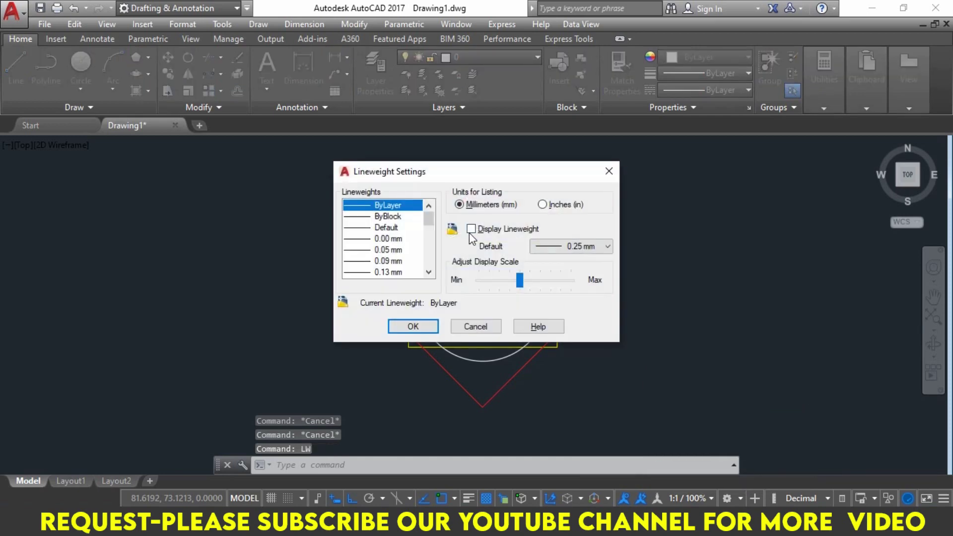
{"action": "left_click", "coordinate": [470, 228]}
{"action": "left_click", "coordinate": [413, 326]}
{"action": "key", "text": "Escape"}
{"action": "key", "text": "Escape"}
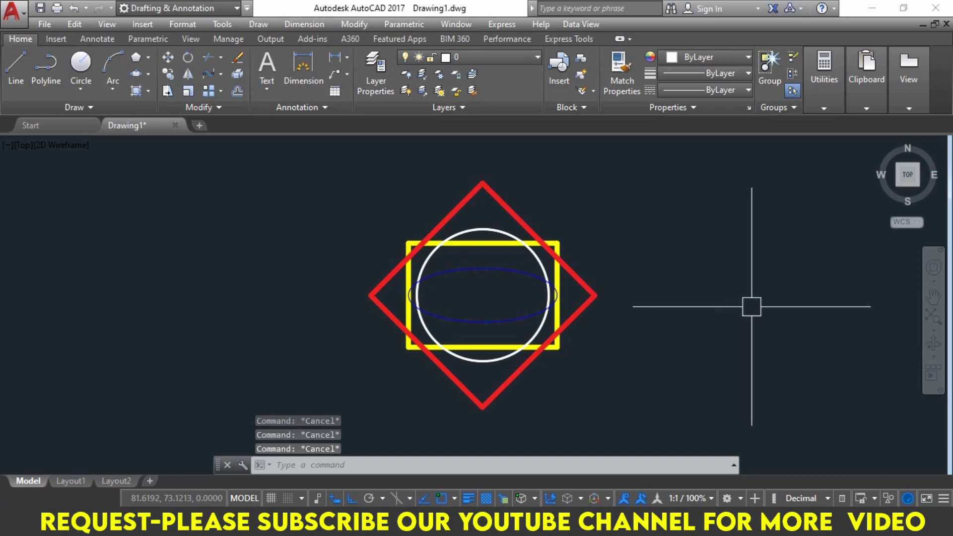
{"action": "scroll", "coordinate": [471, 249], "scroll_direction": "up", "scroll_amount": 1}
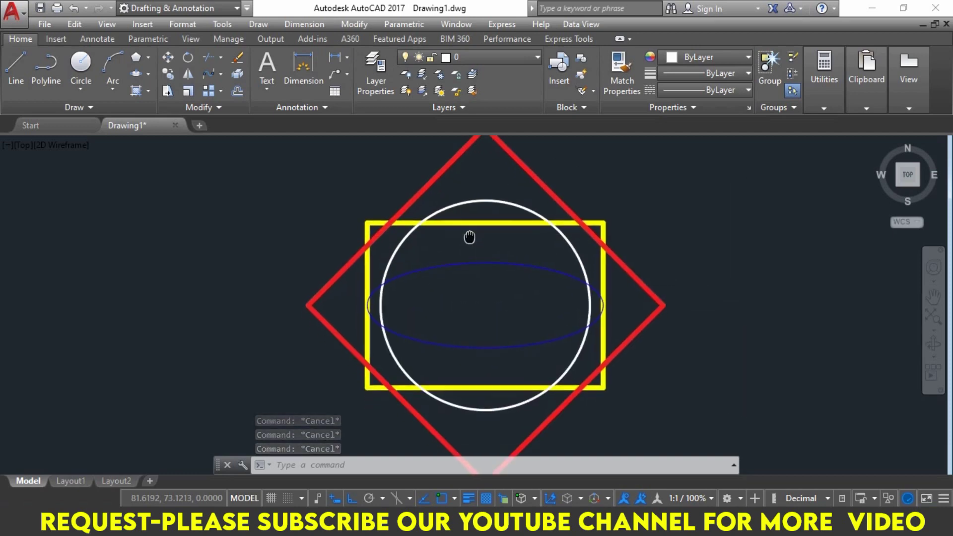
{"action": "scroll", "coordinate": [445, 245], "scroll_direction": "up", "scroll_amount": 1}
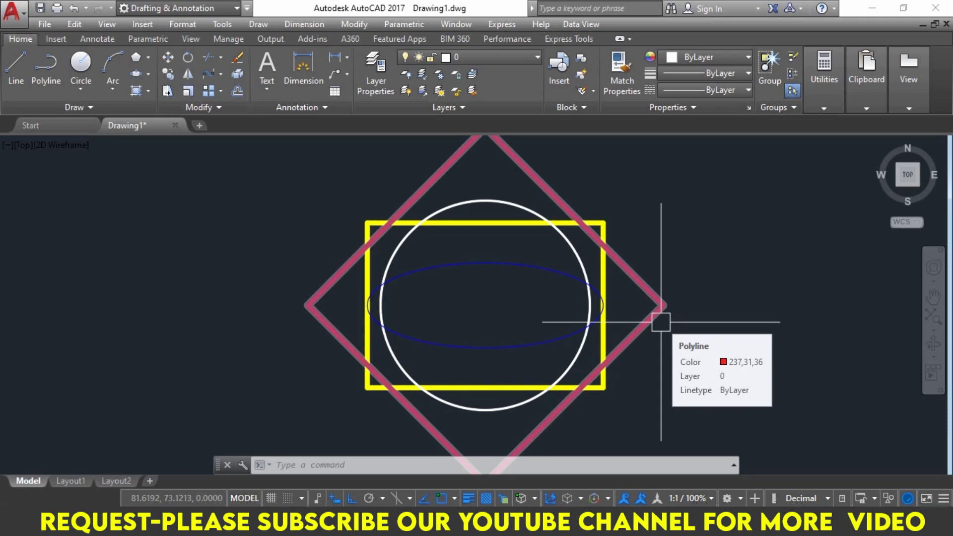
Select the red diamond and open the Draw Order dropdown in the expanded Modify panel
{"action": "left_click", "coordinate": [661, 322]}
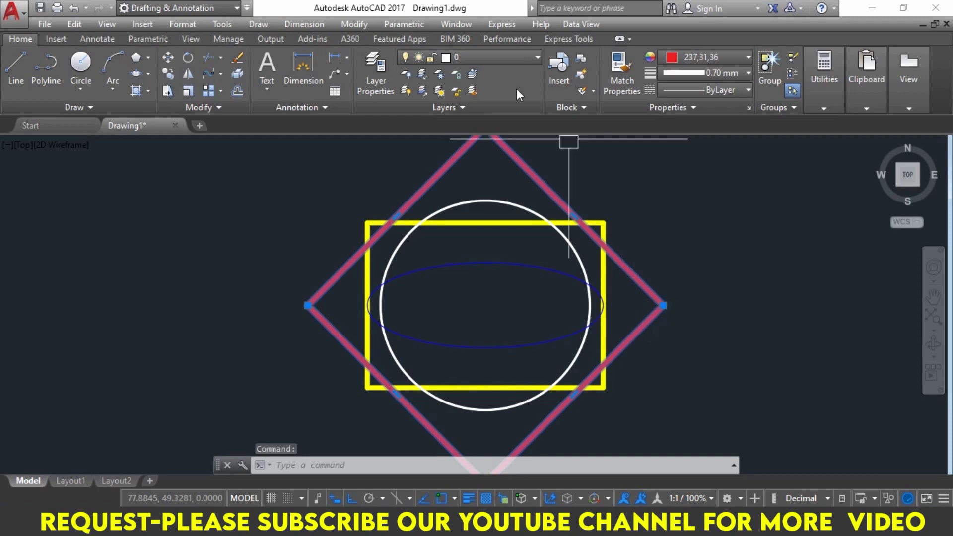
{"action": "left_click", "coordinate": [216, 106]}
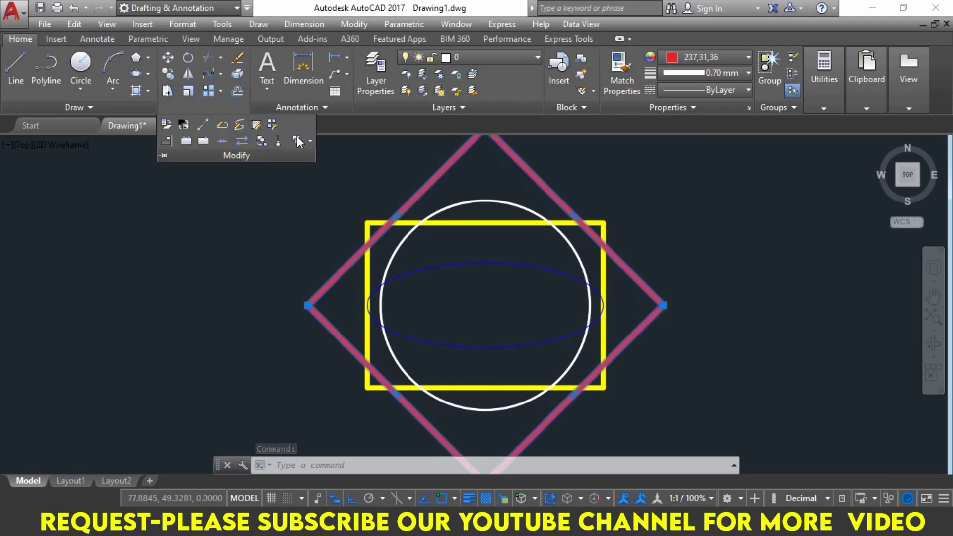
{"action": "left_click", "coordinate": [310, 142]}
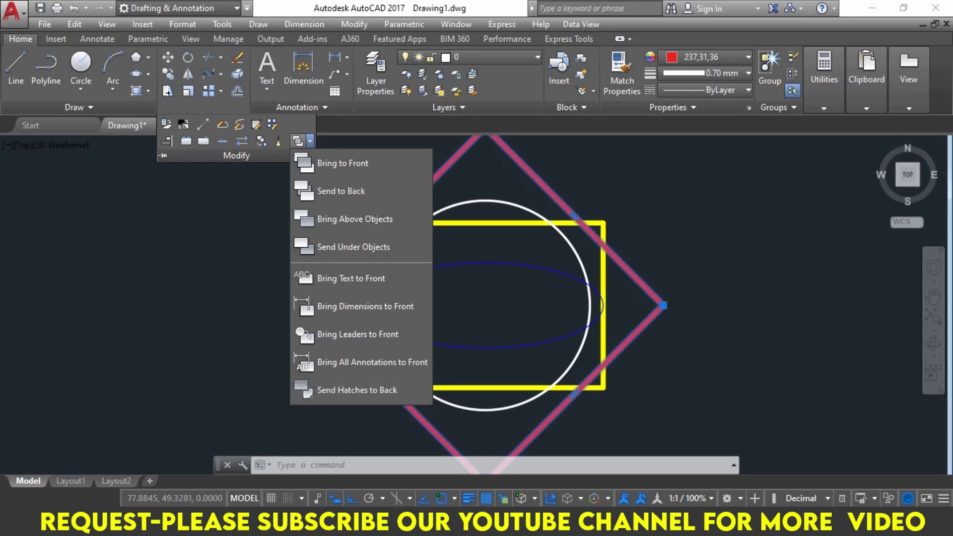
Snip the drawing area and mark the diamond edge, circle top and ellipse edges in red
{"action": "left_click", "coordinate": [128, 66]}
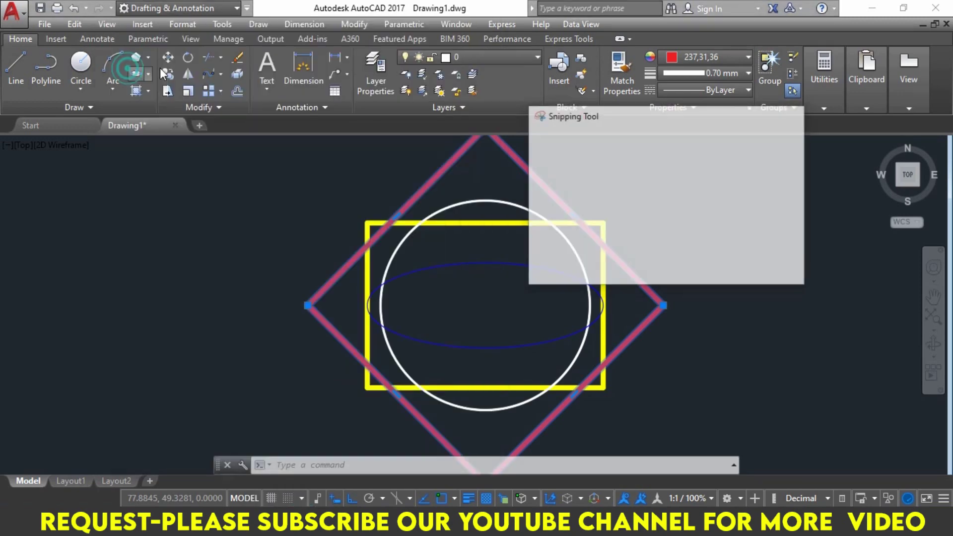
{"action": "left_click_drag", "start_coordinate": [270, 120], "coordinate": [685, 478]}
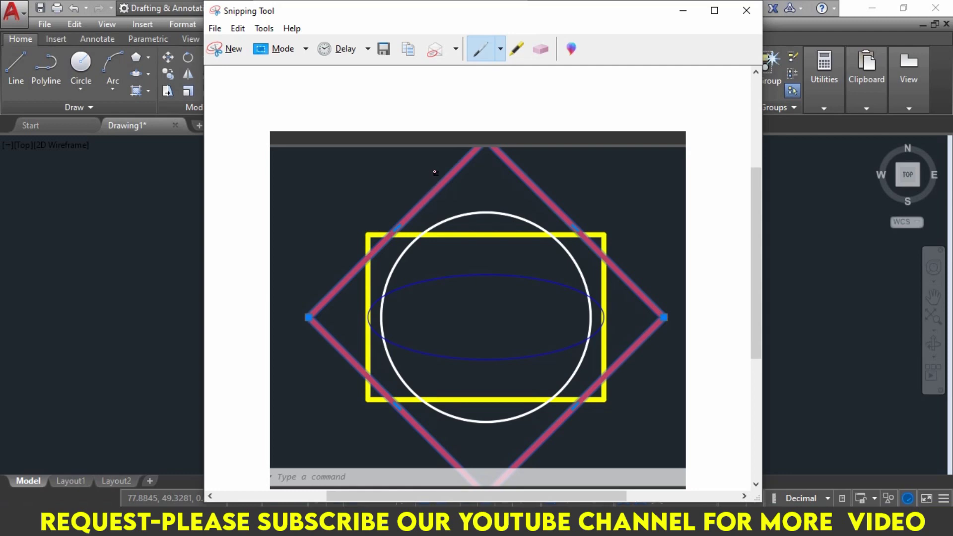
{"action": "left_click_drag", "start_coordinate": [430, 184], "coordinate": [407, 211]}
{"action": "left_click_drag", "start_coordinate": [471, 225], "coordinate": [462, 238]}
{"action": "left_click_drag", "start_coordinate": [405, 284], "coordinate": [499, 278]}
{"action": "mouse_move", "coordinate": [406, 338]}
{"action": "left_mouse_down"}
{"action": "mouse_move", "coordinate": [478, 363]}
{"action": "mouse_move", "coordinate": [585, 359]}
{"action": "left_mouse_up"}
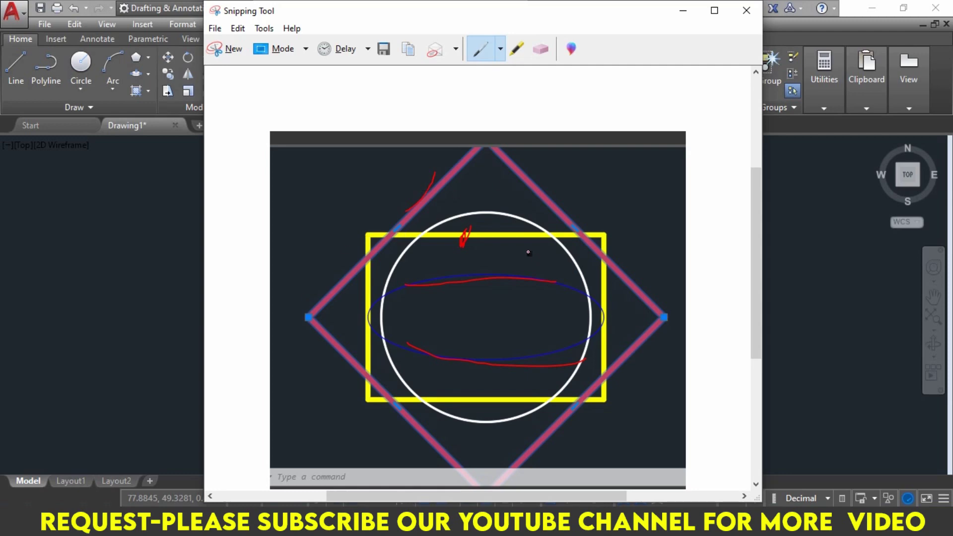
{"action": "left_click", "coordinate": [681, 11]}
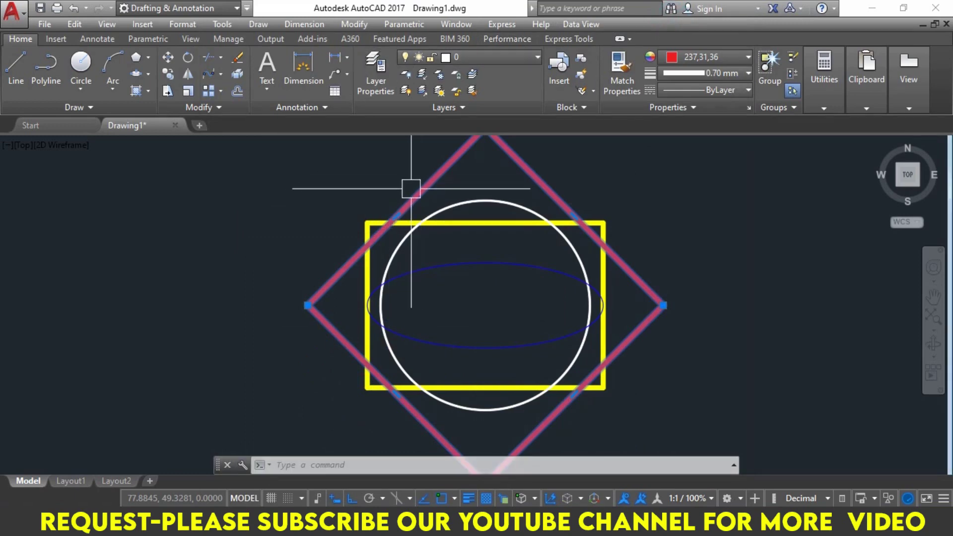
Send the red diamond to the back so the rectangle, circle and ellipse draw over it
{"action": "left_click", "coordinate": [218, 108]}
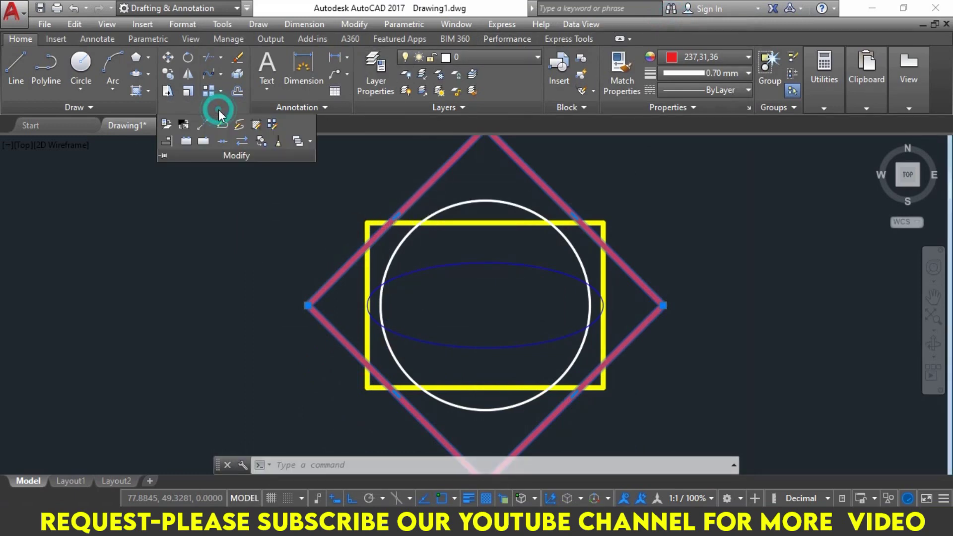
{"action": "left_click", "coordinate": [309, 142]}
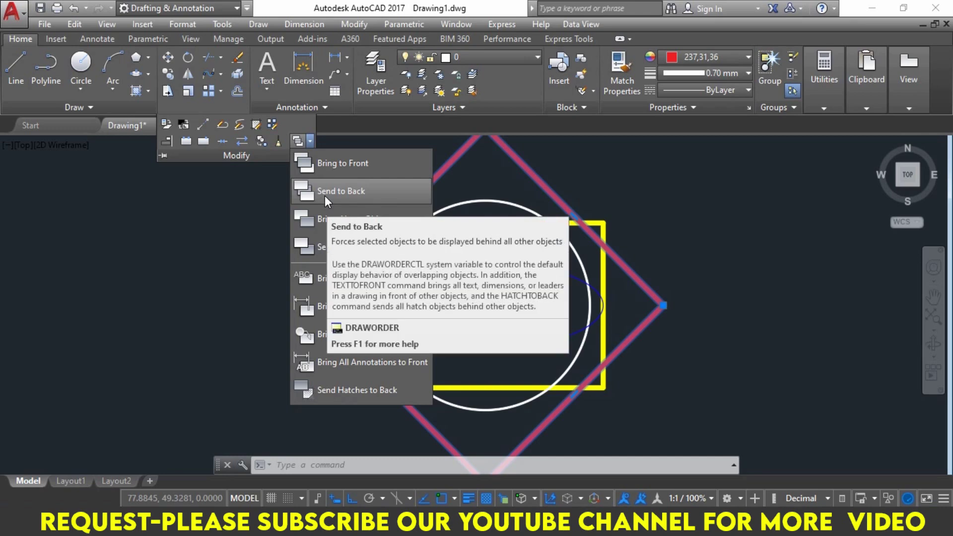
{"action": "left_click", "coordinate": [325, 196]}
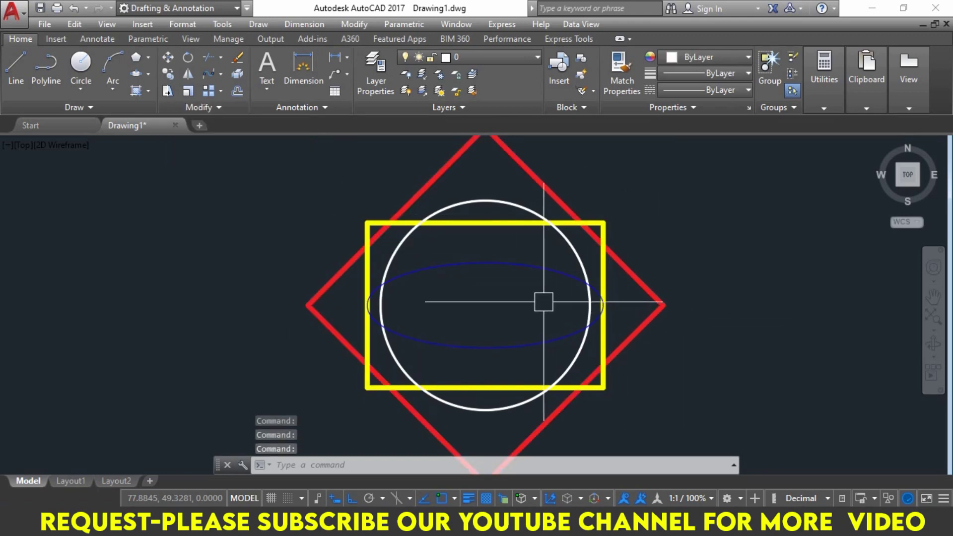
{"action": "left_click", "coordinate": [571, 276]}
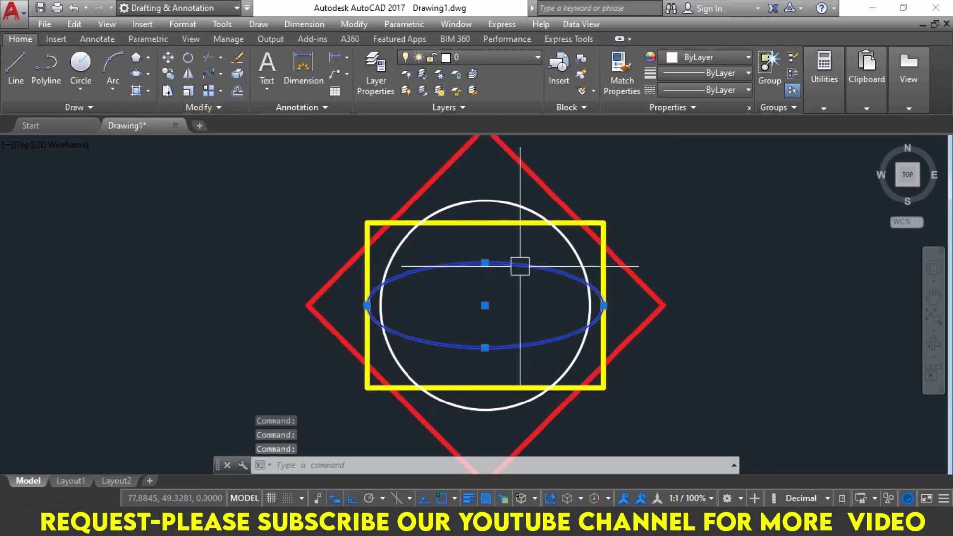
Stretch the blue ellipse's right end wider and drag the white circle's quadrant out to enlarge it
{"action": "left_click", "coordinate": [604, 305]}
{"action": "left_click", "coordinate": [707, 306]}
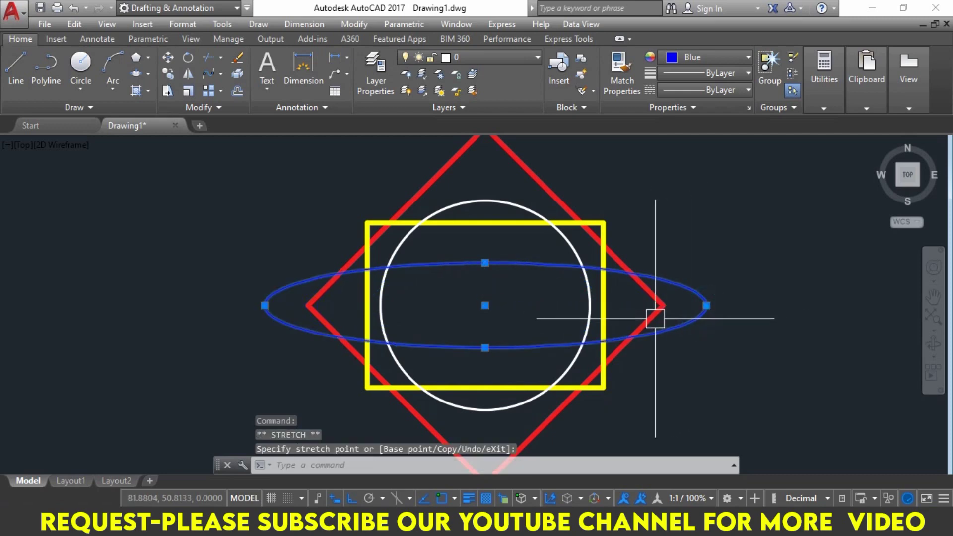
{"action": "key", "text": "Escape"}
{"action": "key", "text": "Escape"}
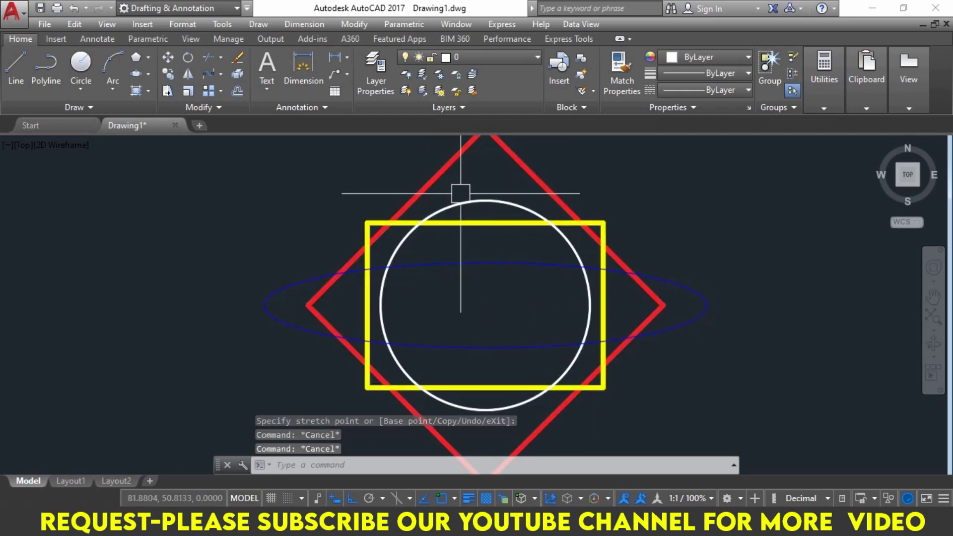
{"action": "left_click", "coordinate": [462, 203]}
{"action": "left_click", "coordinate": [590, 306]}
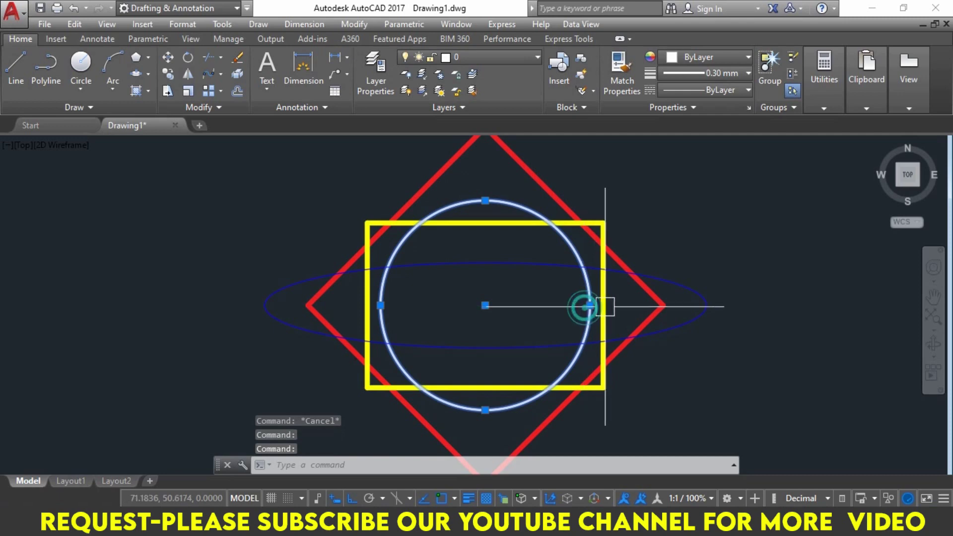
{"action": "left_click", "coordinate": [642, 311]}
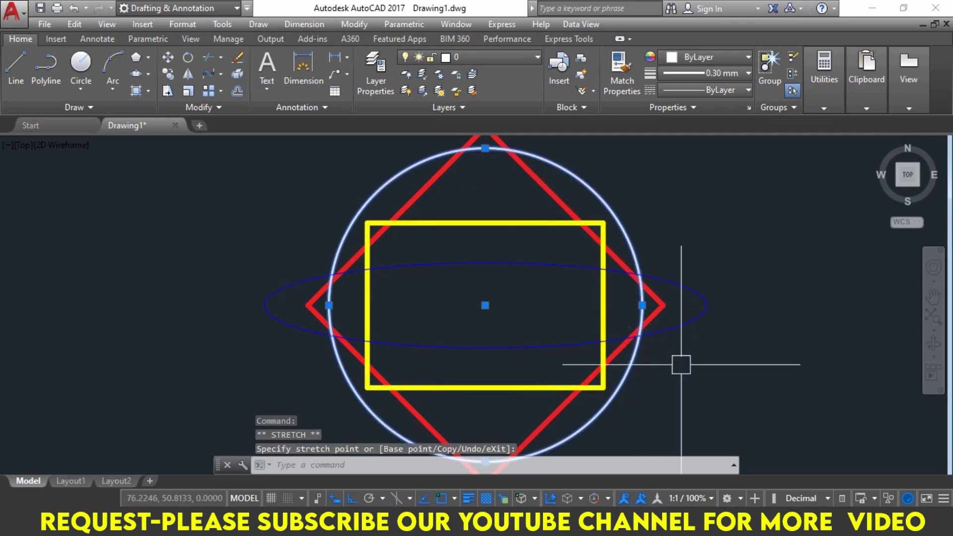
Reselect the rectangle and circle, abandon a further circle resize, and pan the view
{"action": "scroll", "coordinate": [682, 365], "scroll_direction": "down", "scroll_amount": 2}
{"action": "key", "text": "Escape"}
{"action": "key", "text": "Escape"}
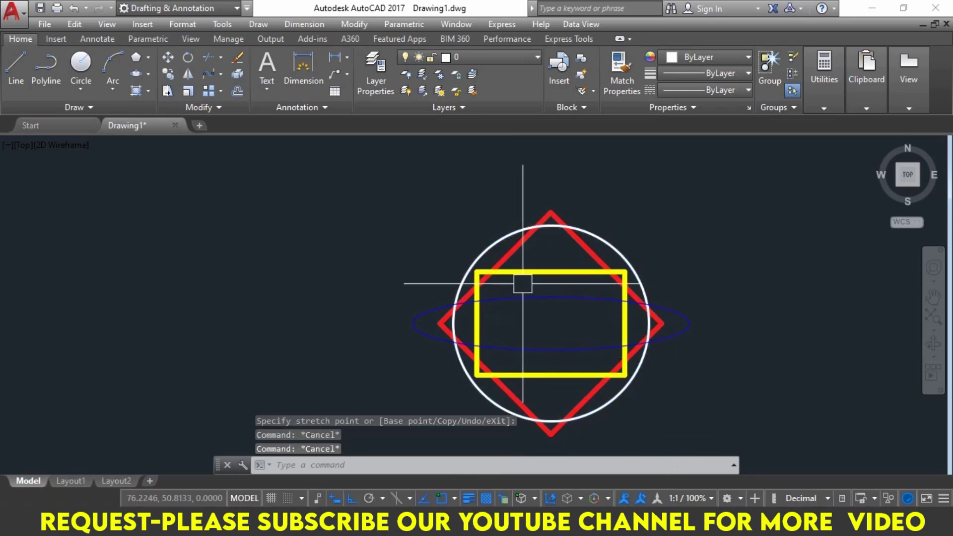
{"action": "left_click", "coordinate": [477, 323]}
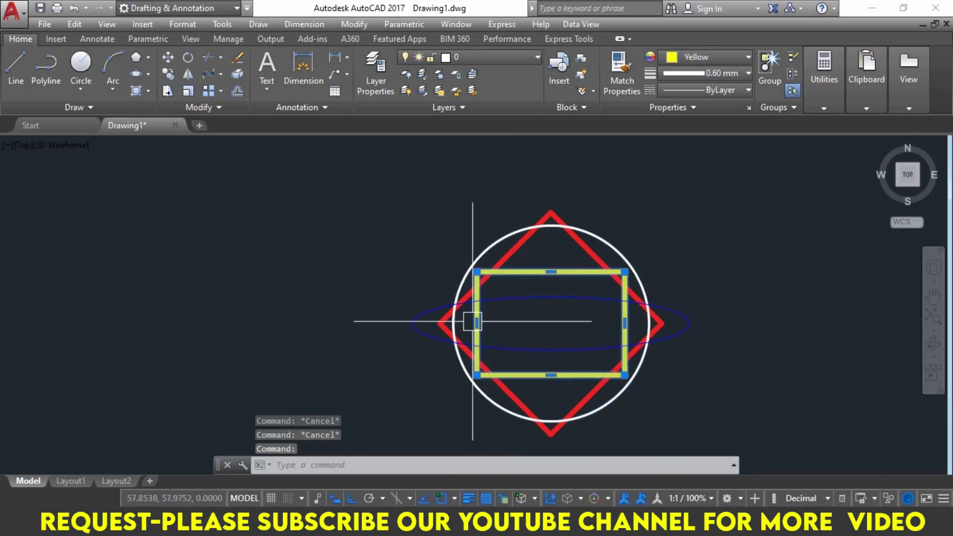
{"action": "key", "text": "Escape"}
{"action": "left_click", "coordinate": [451, 322]}
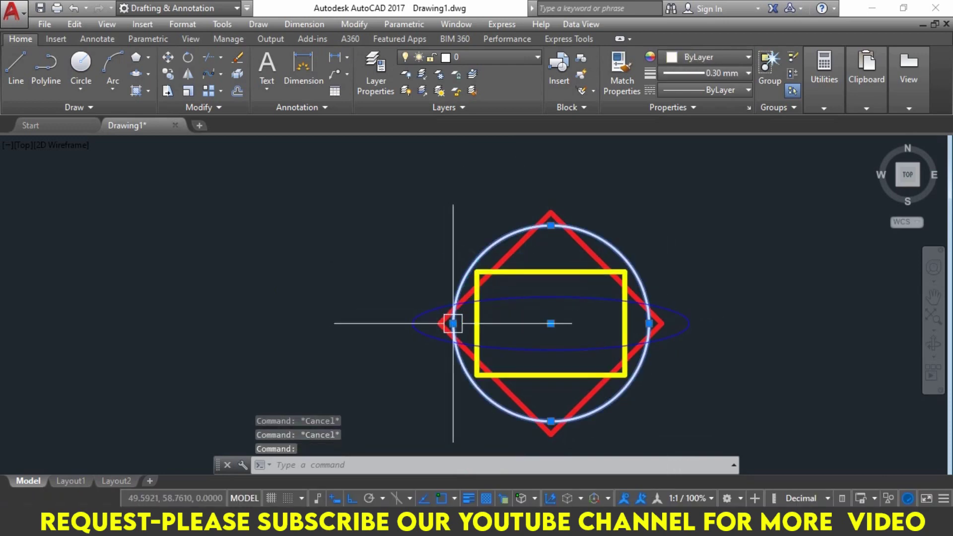
{"action": "scroll", "coordinate": [453, 324], "scroll_direction": "up", "scroll_amount": 4}
{"action": "left_click", "coordinate": [449, 324]}
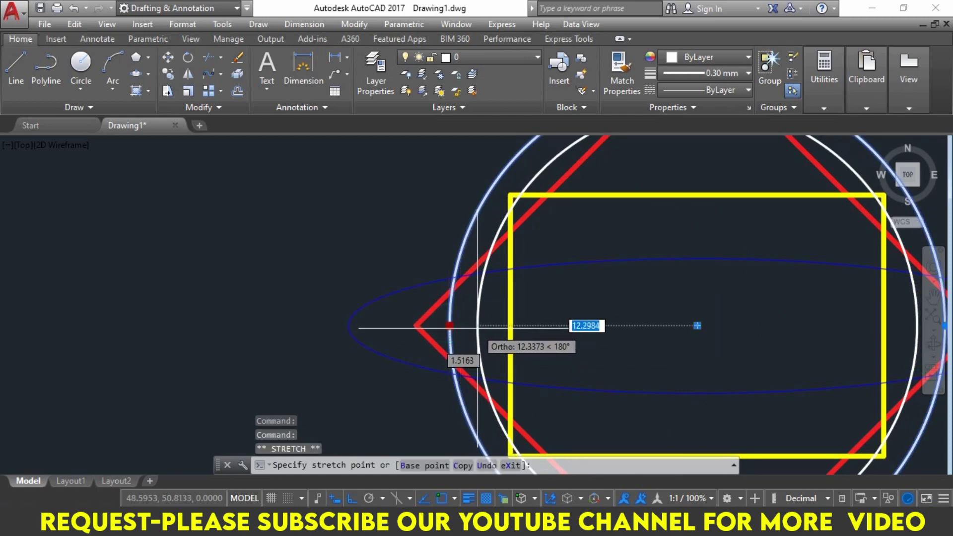
{"action": "key", "text": "Escape"}
{"action": "key", "text": "Escape"}
{"action": "scroll", "coordinate": [454, 263], "scroll_direction": "down", "scroll_amount": 2}
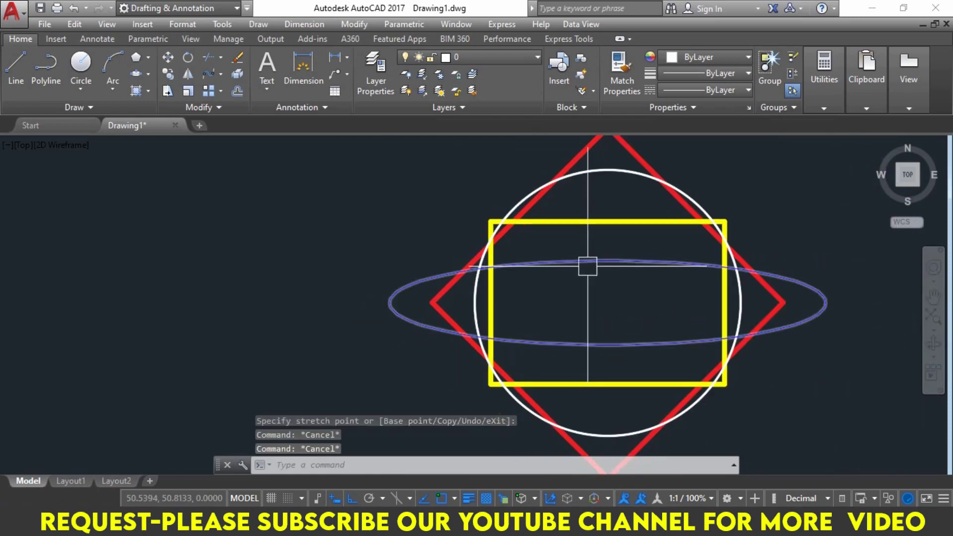
{"action": "middle_click_drag", "start_coordinate": [588, 266], "coordinate": [453, 262]}
{"action": "scroll", "coordinate": [494, 266], "scroll_direction": "down", "scroll_amount": 2}
{"action": "key", "text": "Escape"}
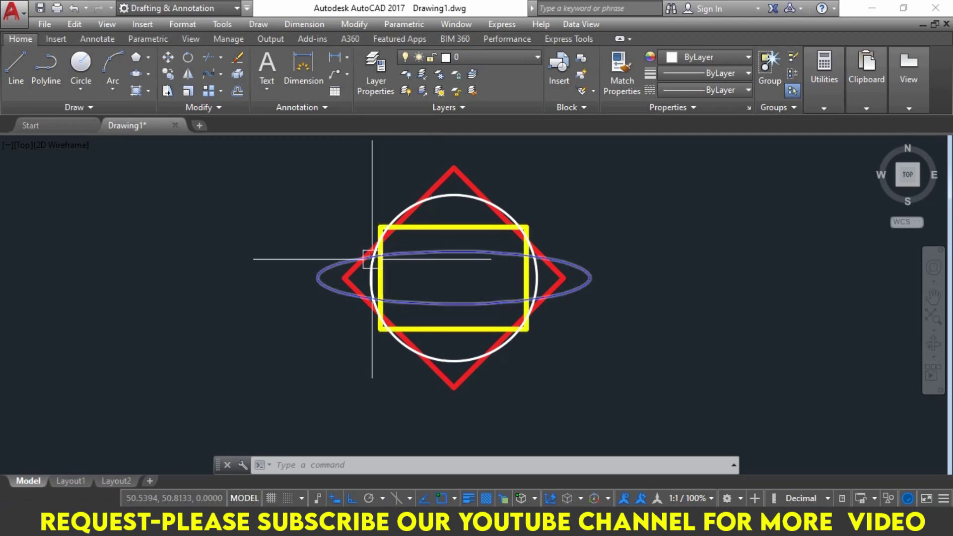
{"action": "scroll", "coordinate": [375, 226], "scroll_direction": "up", "scroll_amount": 2}
{"action": "scroll", "coordinate": [403, 282], "scroll_direction": "up", "scroll_amount": 2}
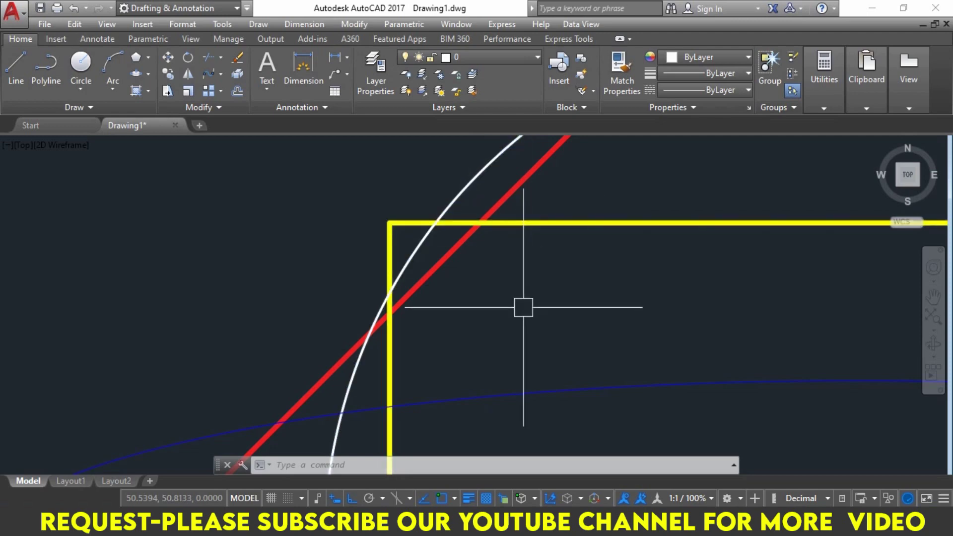
Select the yellow rectangle and start Bring Above Objects, then cancel it
{"action": "left_click", "coordinate": [556, 224]}
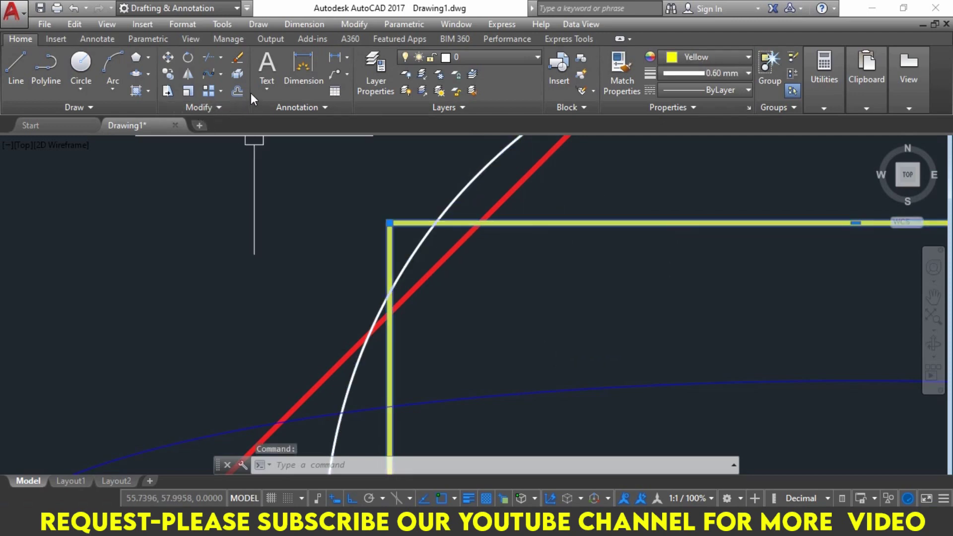
{"action": "left_click", "coordinate": [210, 109]}
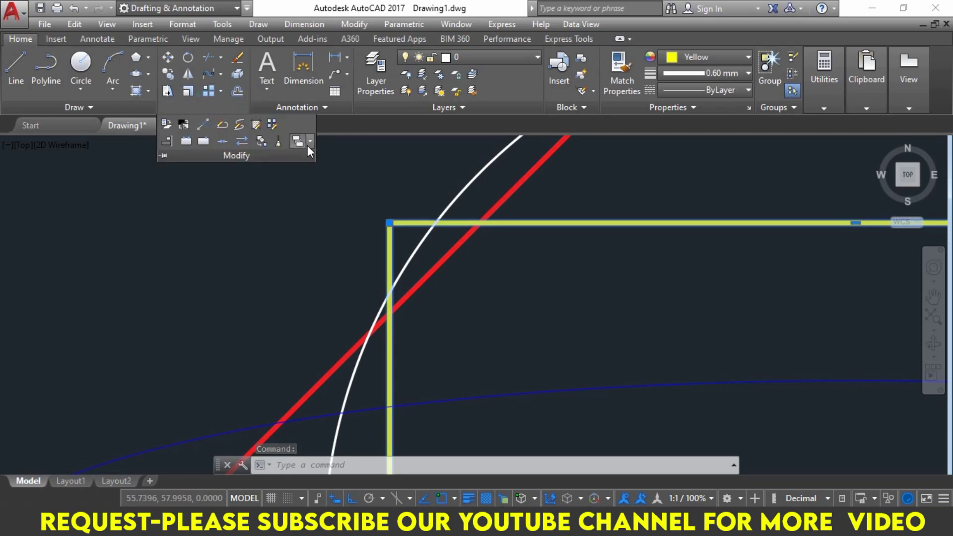
{"action": "left_click", "coordinate": [310, 142]}
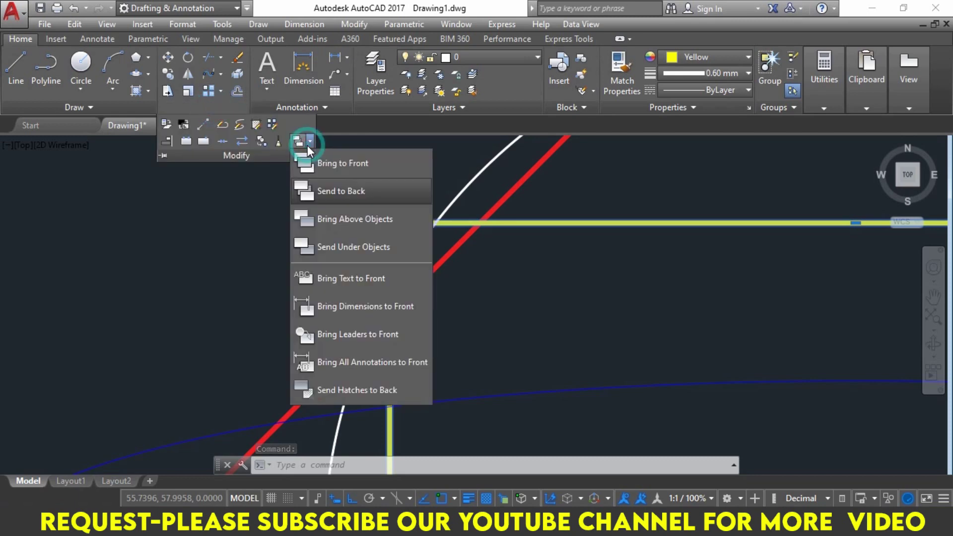
{"action": "left_click", "coordinate": [330, 222]}
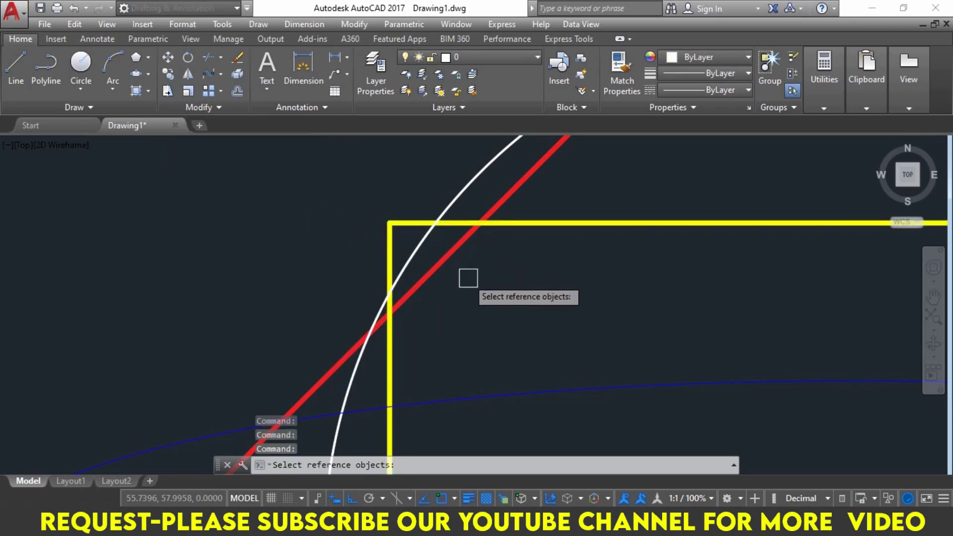
{"action": "key", "text": "Escape"}
{"action": "key", "text": "Escape"}
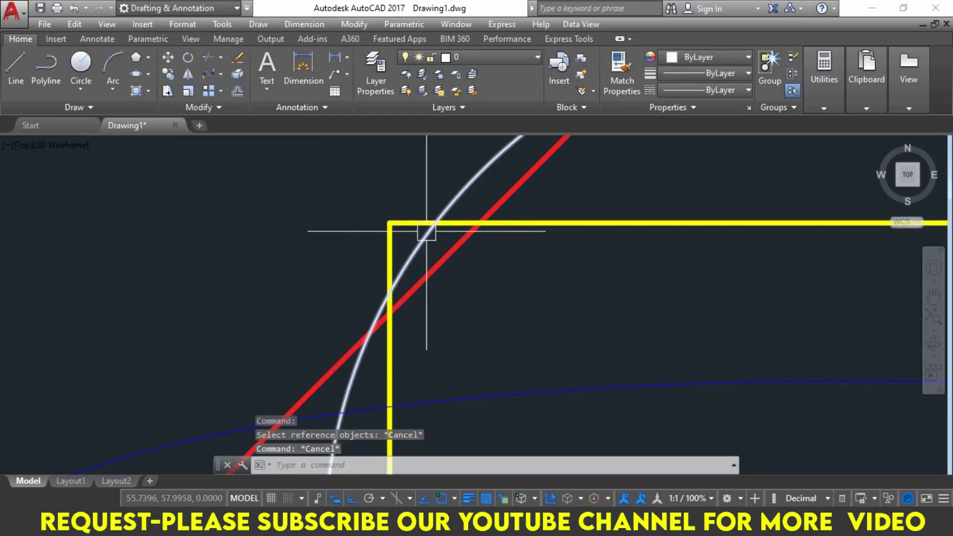
{"action": "scroll", "coordinate": [427, 231], "scroll_direction": "up", "scroll_amount": 2}
Bring the yellow rectangle above the white circle in the draw order
{"action": "left_click", "coordinate": [227, 109]}
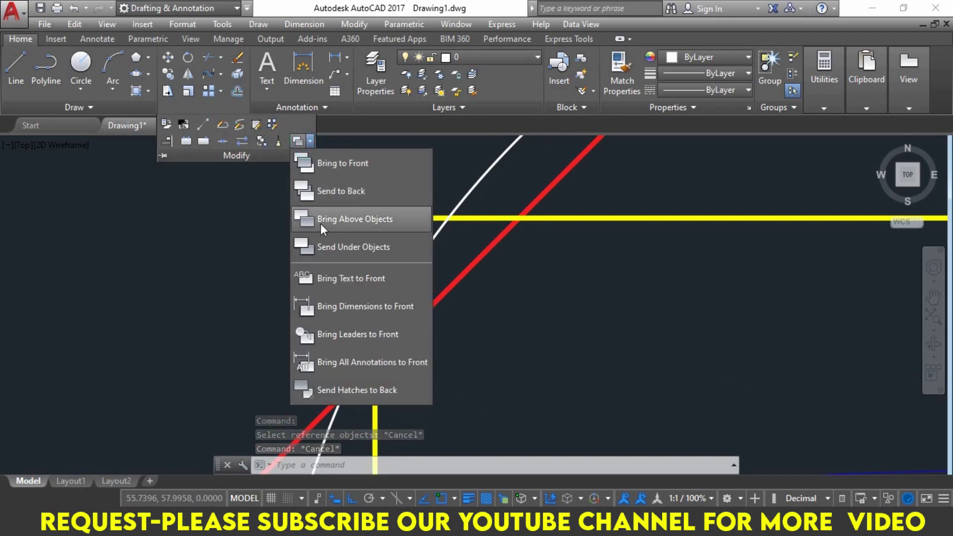
{"action": "left_click", "coordinate": [352, 224]}
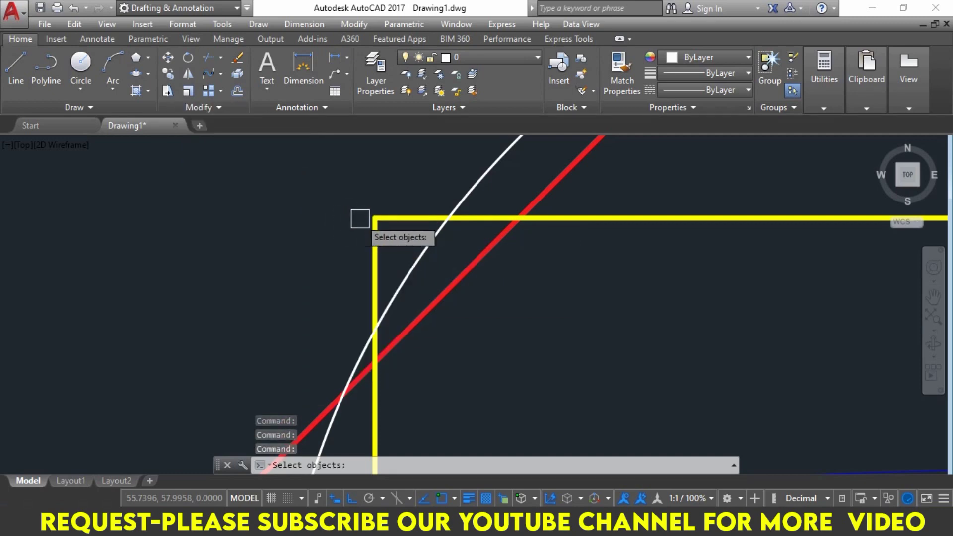
{"action": "left_click", "coordinate": [382, 218]}
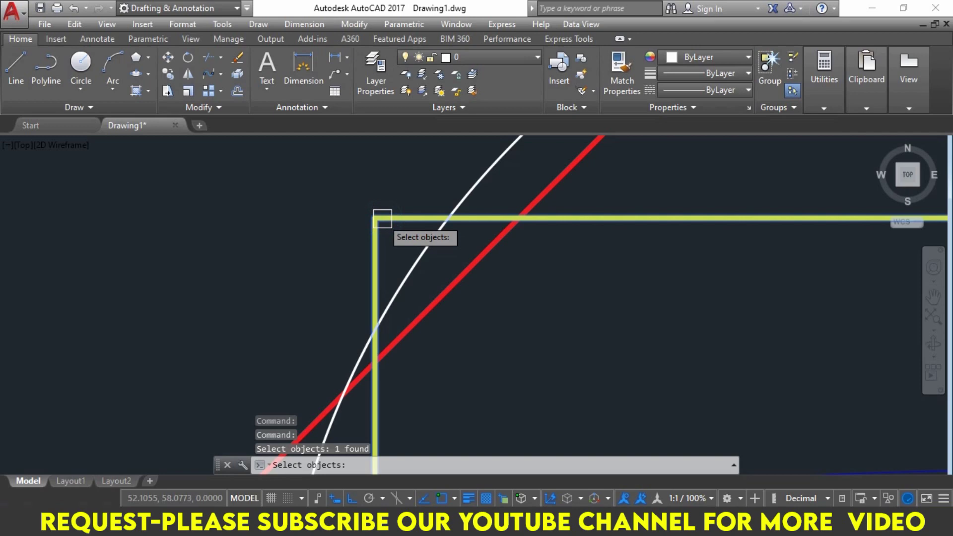
{"action": "key", "text": "Return"}
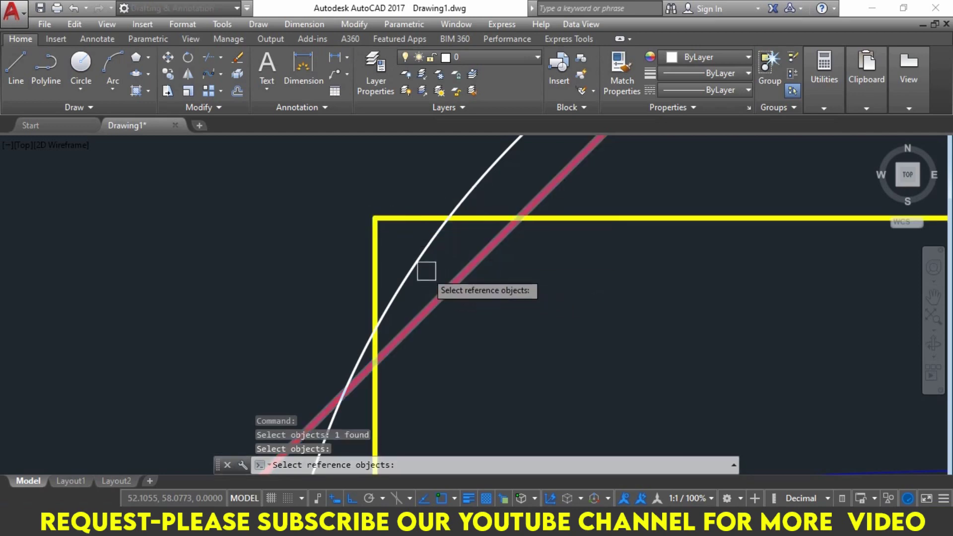
{"action": "scroll", "coordinate": [425, 267], "scroll_direction": "down", "scroll_amount": 4}
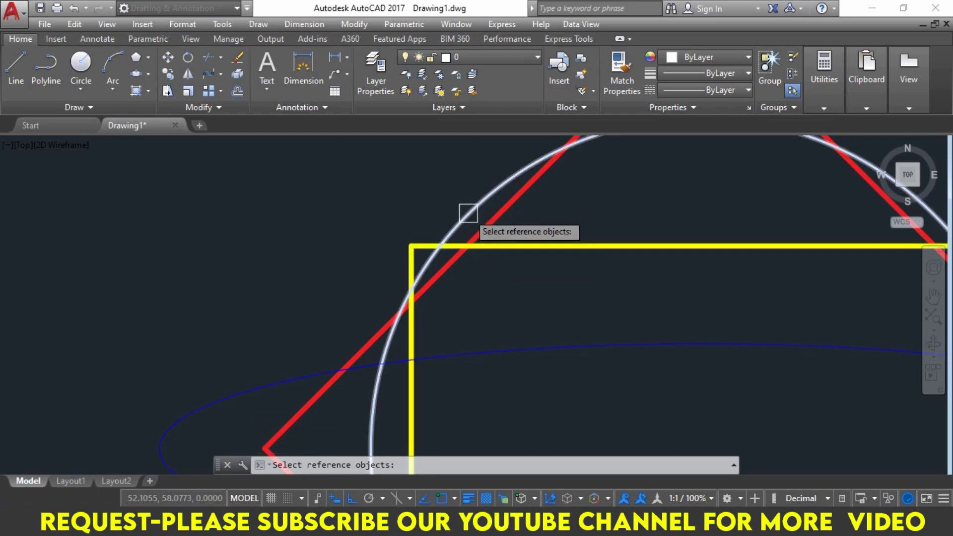
{"action": "left_click", "coordinate": [468, 214]}
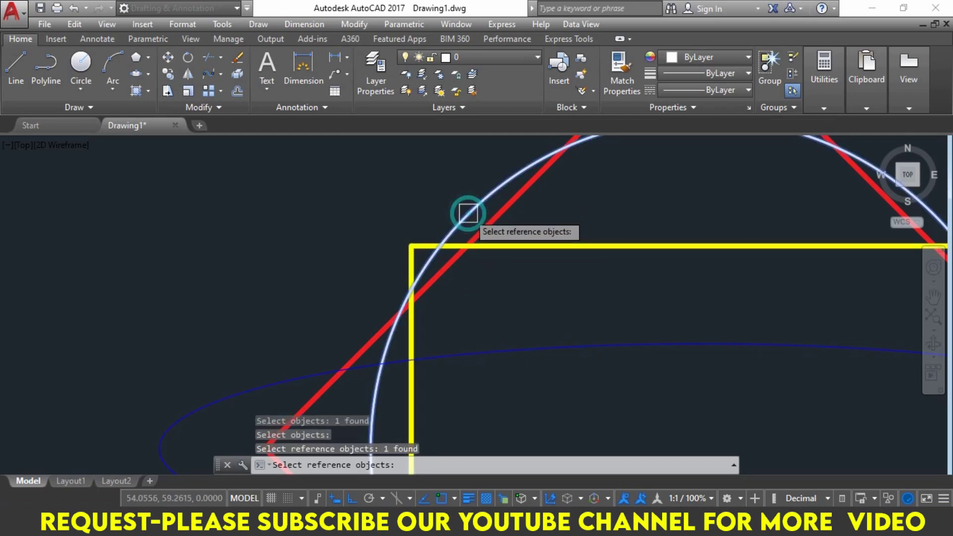
{"action": "key", "text": "Return"}
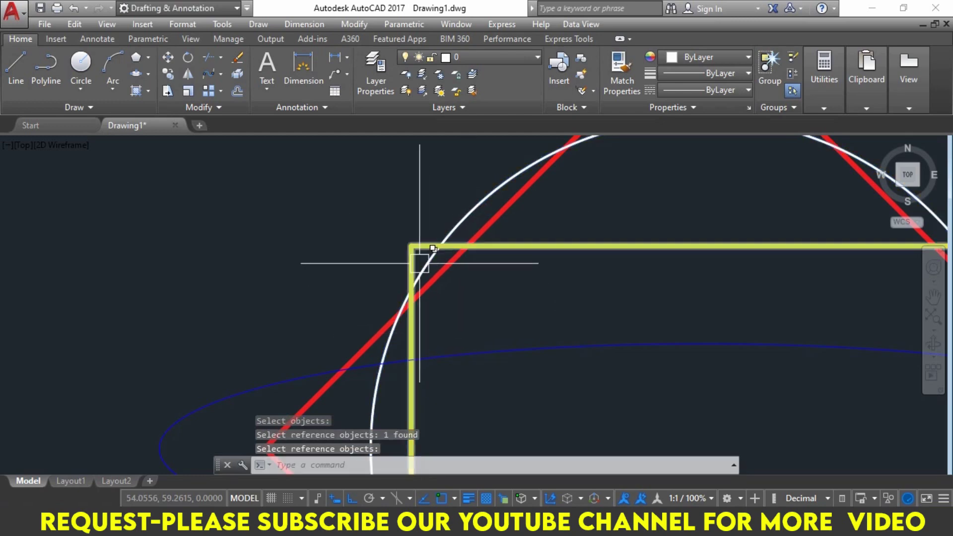
{"action": "scroll", "coordinate": [427, 253], "scroll_direction": "up", "scroll_amount": 5}
{"action": "middle_click_drag", "start_coordinate": [434, 231], "coordinate": [430, 267]}
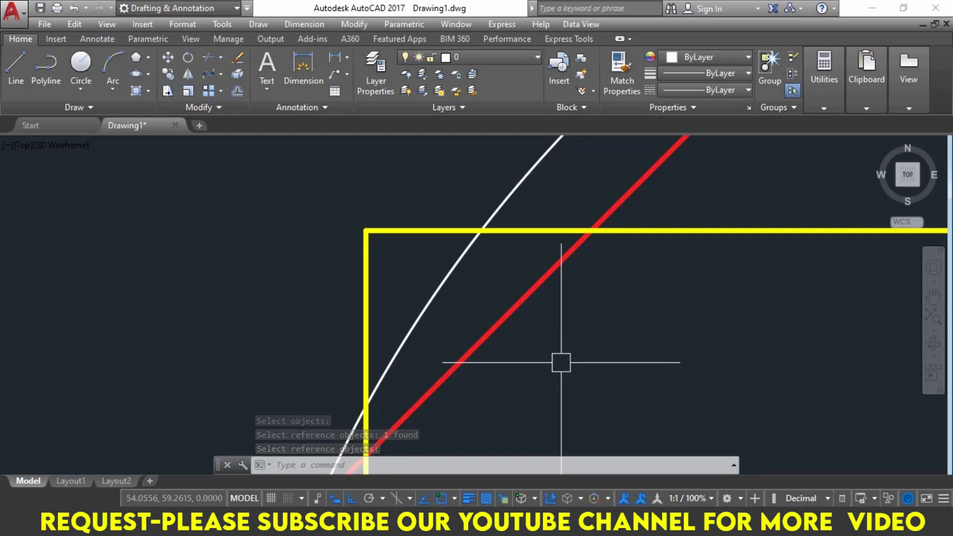
{"action": "middle_click_drag", "start_coordinate": [598, 326], "coordinate": [546, 329]}
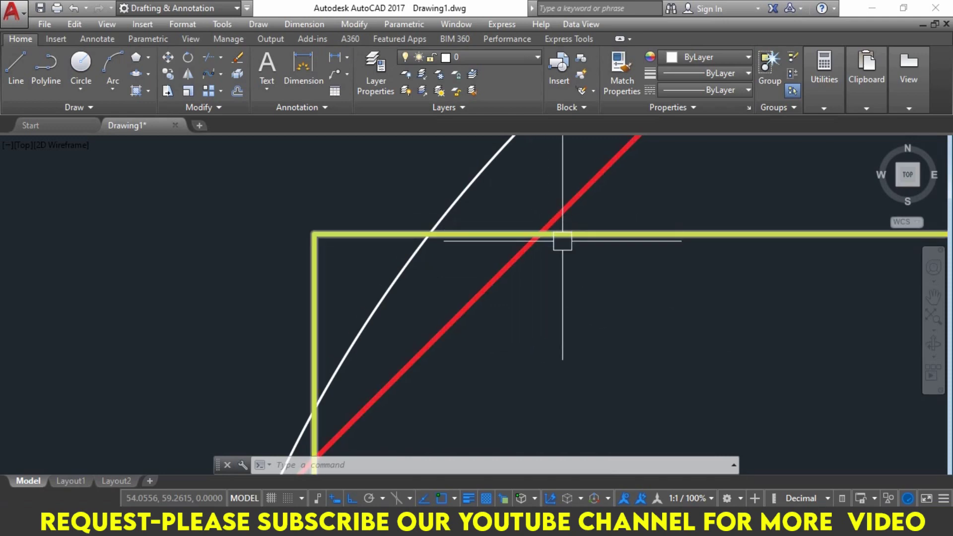
{"action": "scroll", "coordinate": [562, 242], "scroll_direction": "down", "scroll_amount": 3}
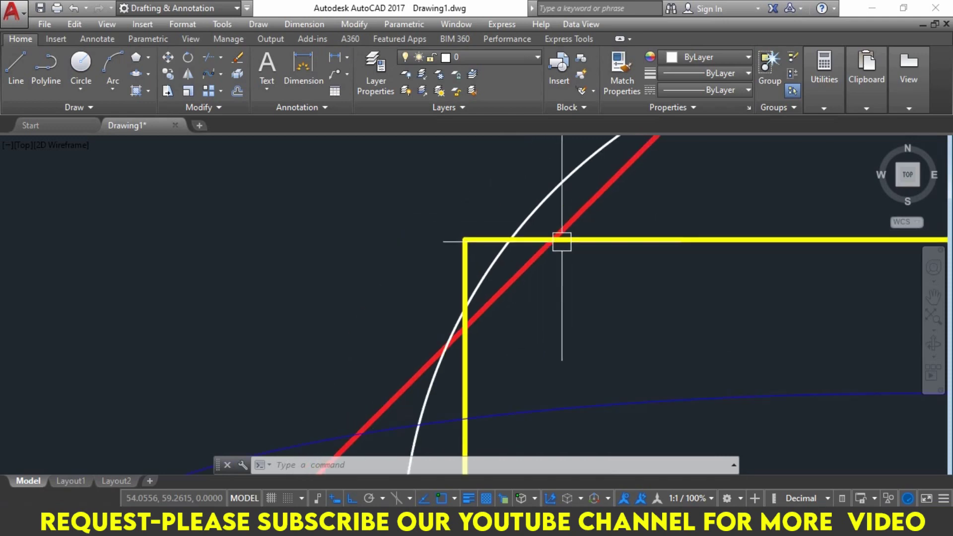
{"action": "scroll", "coordinate": [557, 244], "scroll_direction": "up", "scroll_amount": 1}
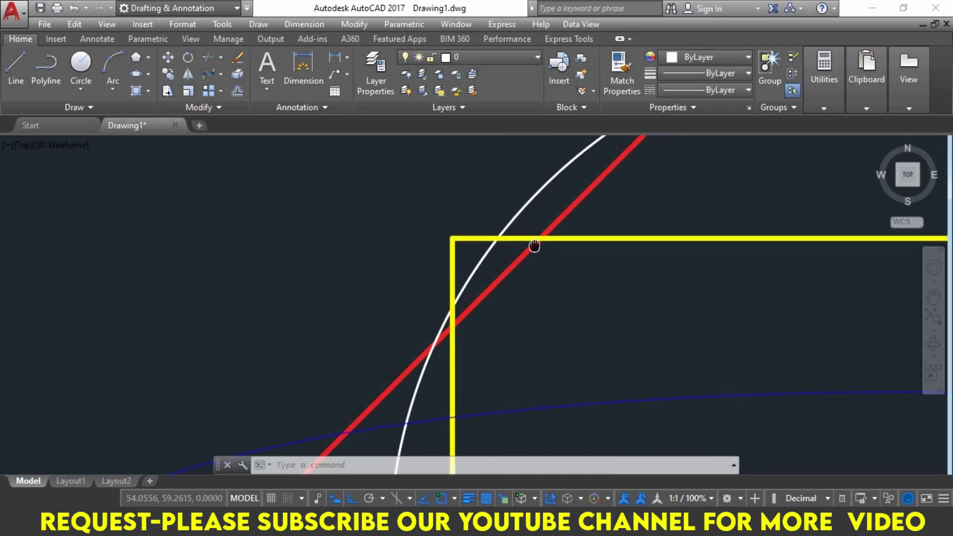
Reorder the red diamond against the yellow rectangle as reference, then view the whole drawing
{"action": "left_click", "coordinate": [234, 107]}
{"action": "left_click", "coordinate": [309, 141]}
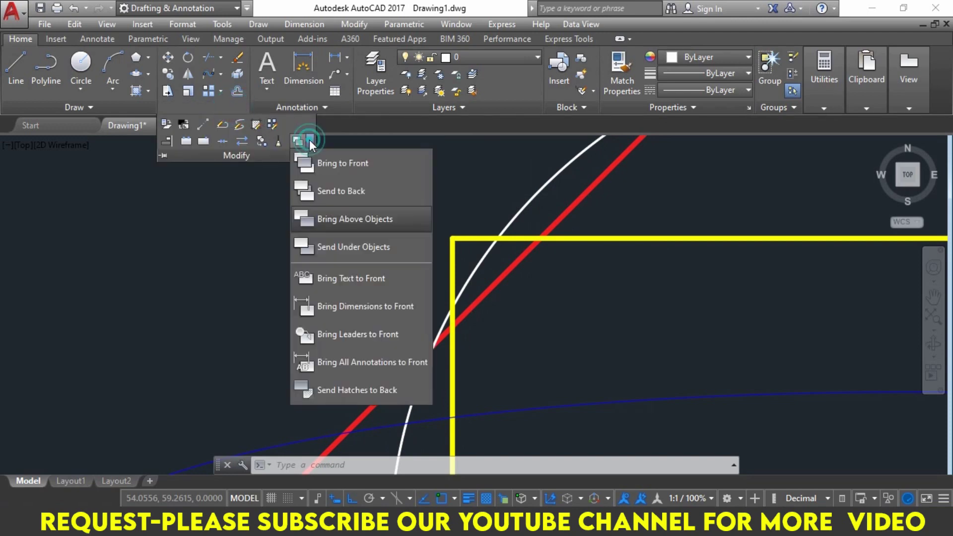
{"action": "left_click", "coordinate": [339, 223]}
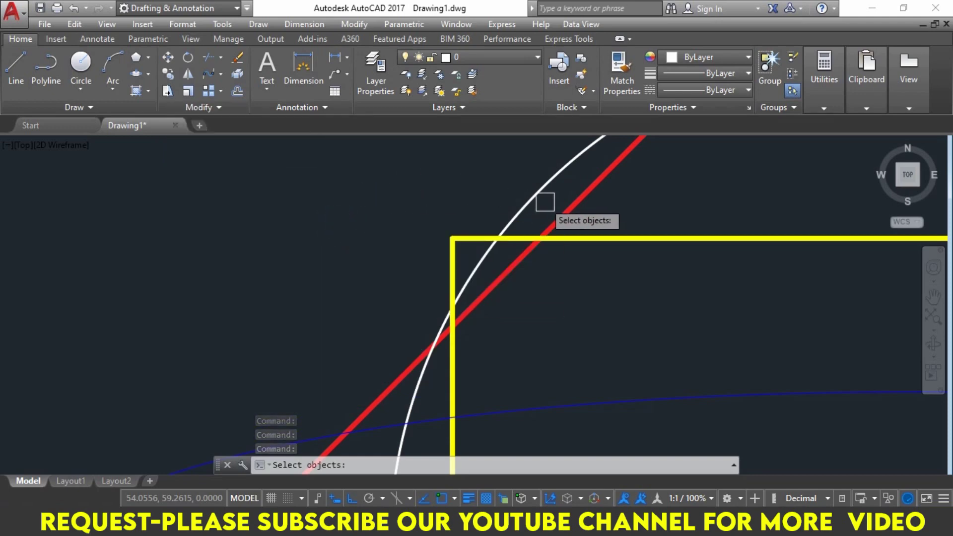
{"action": "left_click", "coordinate": [564, 212]}
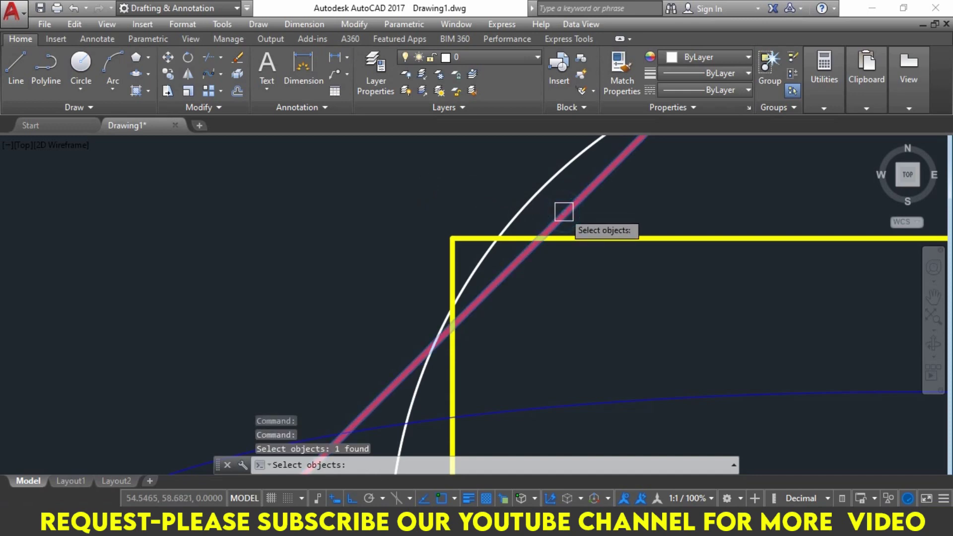
{"action": "key", "text": "Return"}
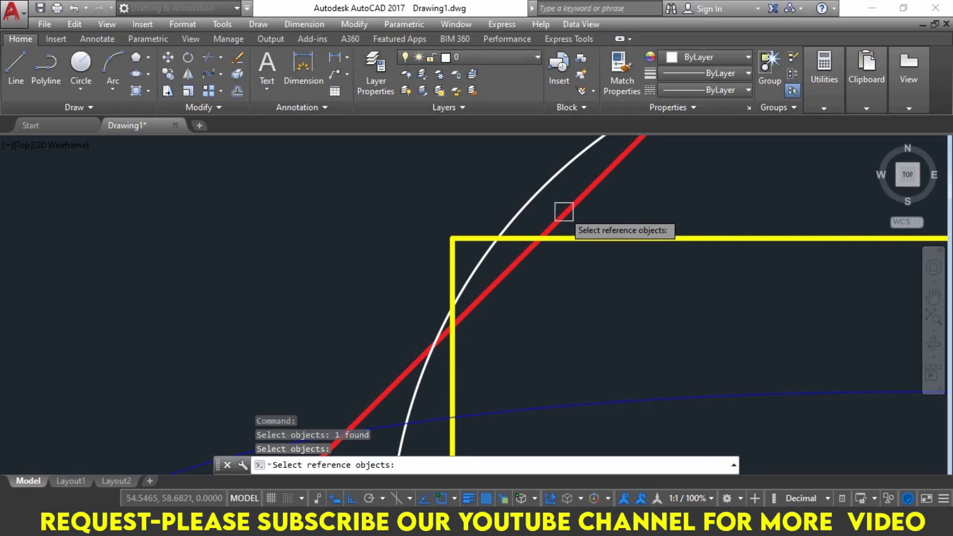
{"action": "left_click", "coordinate": [592, 241]}
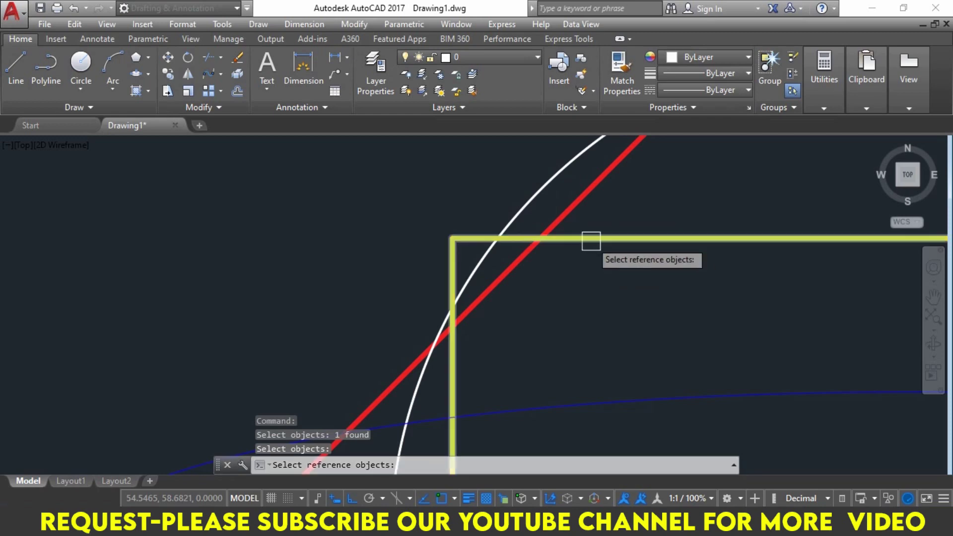
{"action": "key", "text": "Return"}
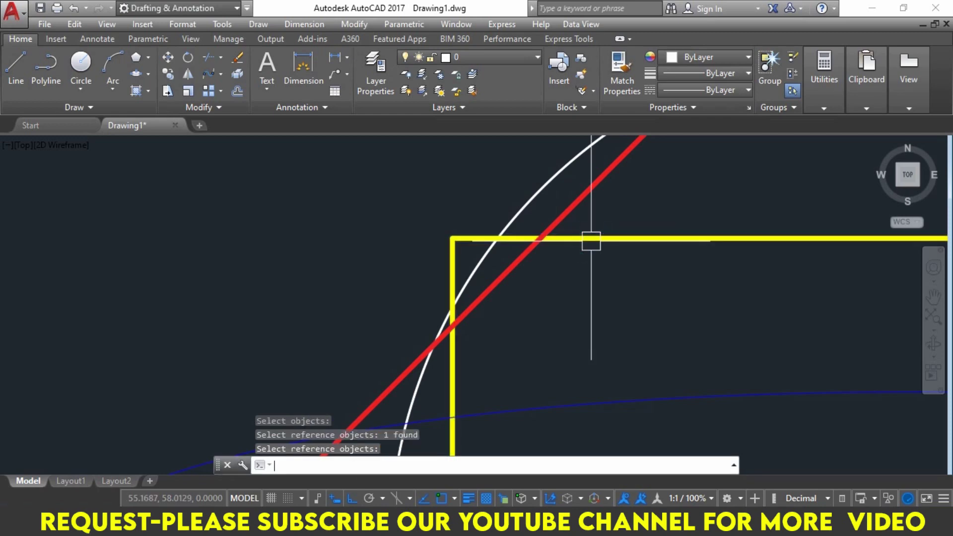
{"action": "scroll", "coordinate": [546, 248], "scroll_direction": "up", "scroll_amount": 1}
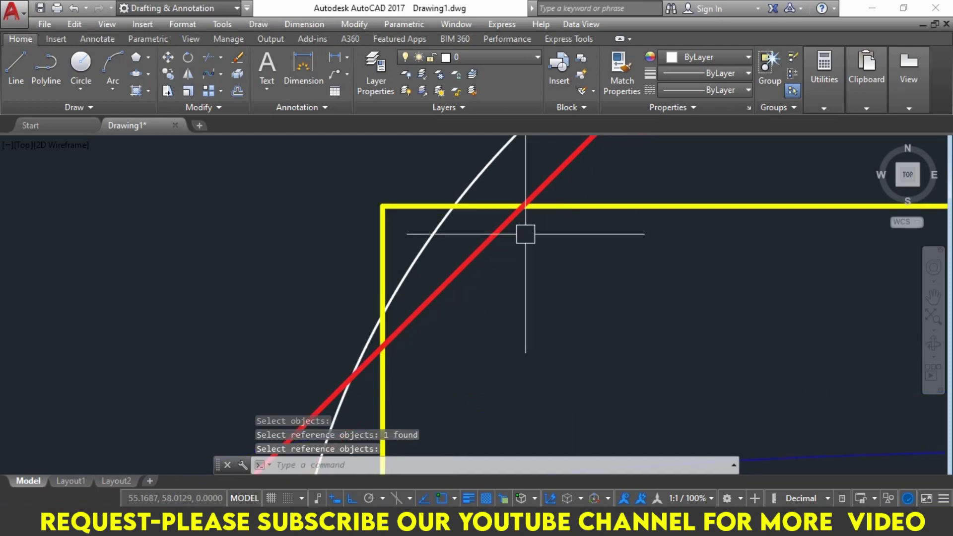
{"action": "scroll", "coordinate": [487, 240], "scroll_direction": "up", "scroll_amount": 5}
{"action": "scroll", "coordinate": [531, 212], "scroll_direction": "down", "scroll_amount": 3}
{"action": "scroll", "coordinate": [564, 234], "scroll_direction": "down", "scroll_amount": 4}
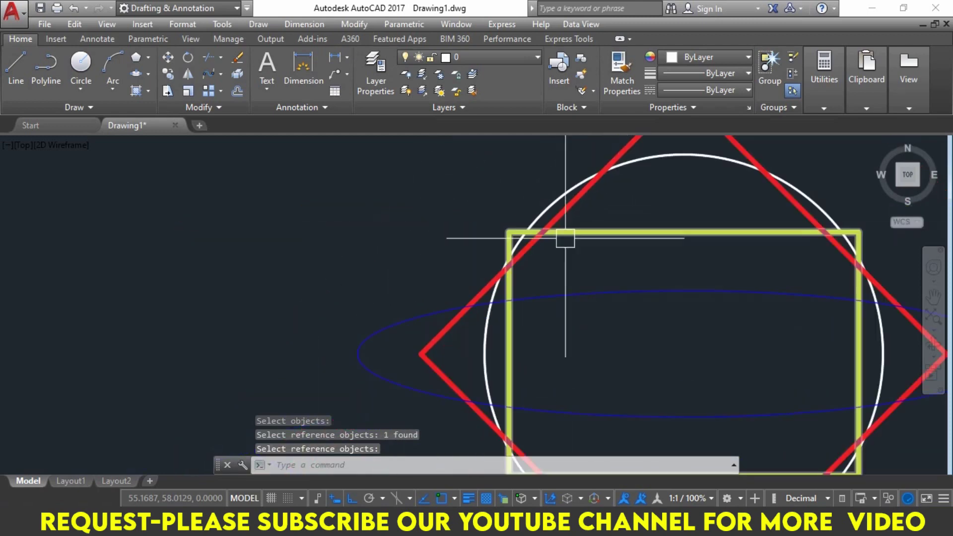
{"action": "mouse_move", "coordinate": [564, 234]}
{"action": "middle_mouse_down"}
{"action": "mouse_move", "coordinate": [588, 256]}
{"action": "mouse_move", "coordinate": [566, 252]}
{"action": "middle_mouse_up"}
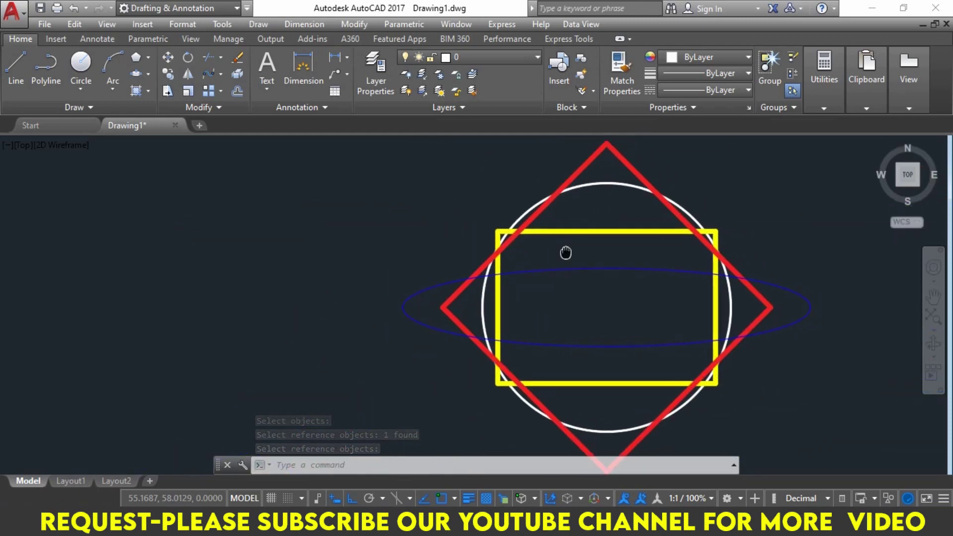
Reopen the recent 'converted' drawing and zoom onto the left wall and door
{"action": "left_click", "coordinate": [26, 127]}
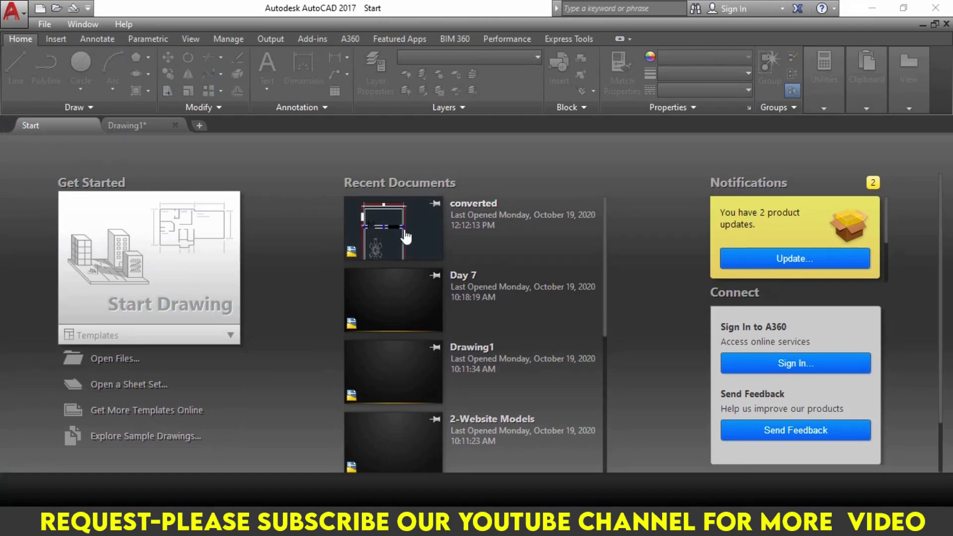
{"action": "left_click", "coordinate": [406, 239]}
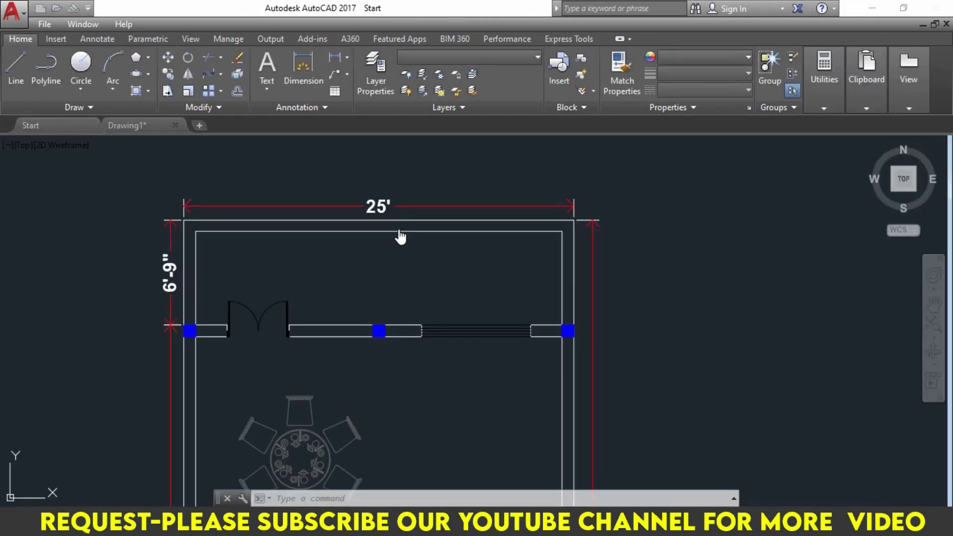
{"action": "scroll", "coordinate": [205, 322], "scroll_direction": "up", "scroll_amount": 4}
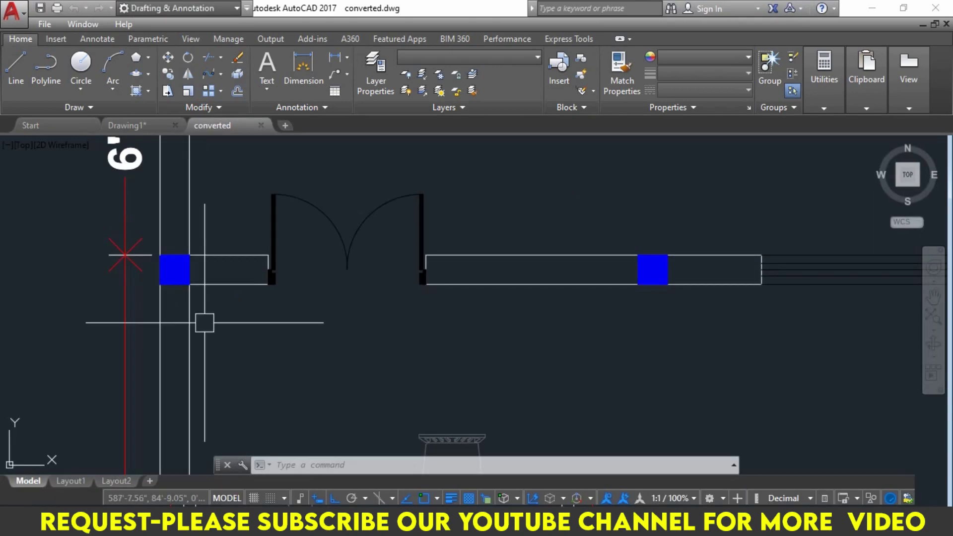
{"action": "scroll", "coordinate": [201, 269], "scroll_direction": "up", "scroll_amount": 2}
{"action": "middle_click_drag", "start_coordinate": [201, 268], "coordinate": [240, 275]}
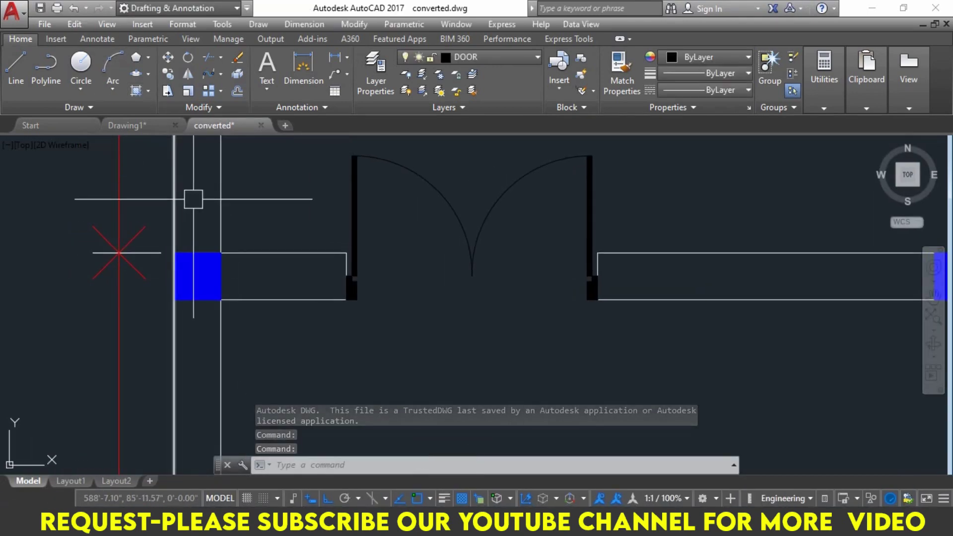
Start the HATCH command with the H alias
{"action": "type", "text": "h"}
{"action": "key", "text": "Escape"}
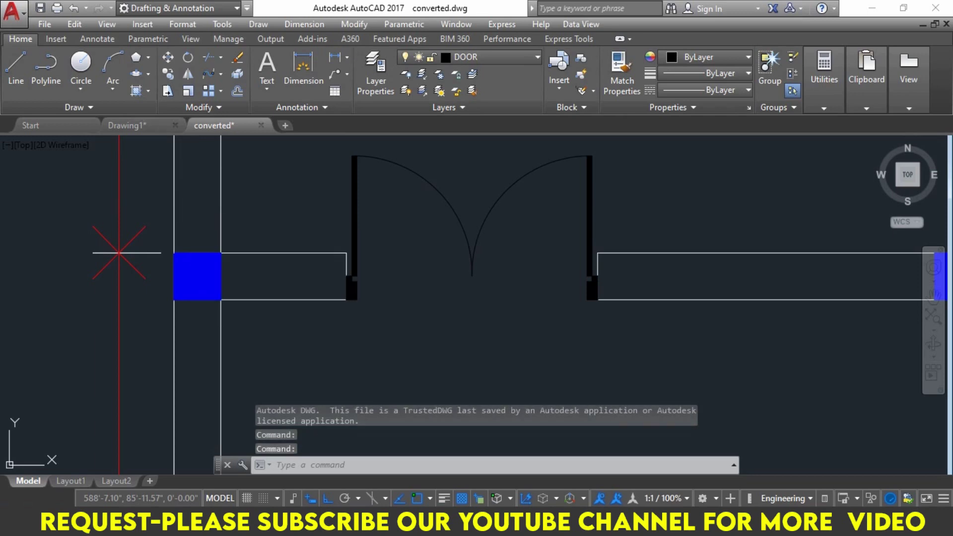
{"action": "type", "text": "h"}
{"action": "key", "text": "Return"}
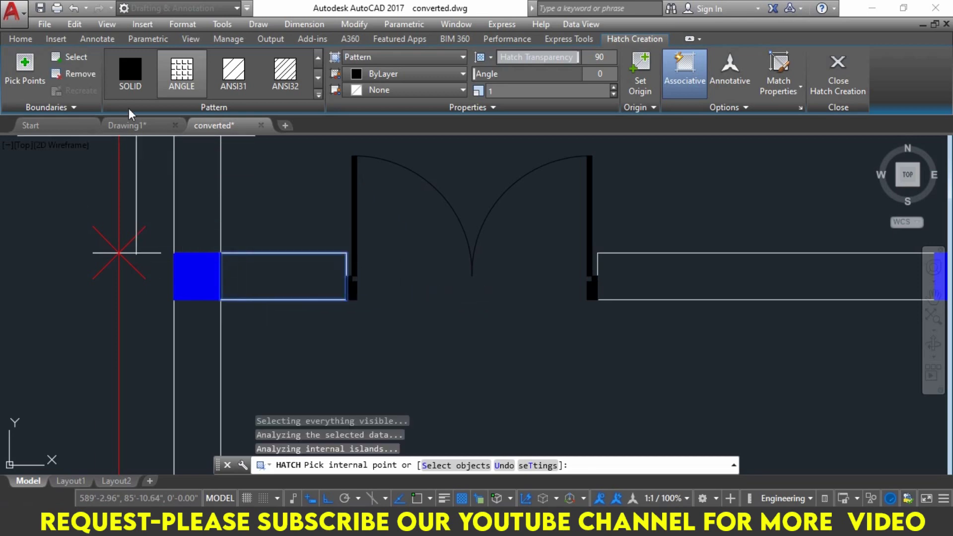
Fill the wall beside the left blue column with SOLID hatch and show its colour list
{"action": "left_click", "coordinate": [130, 72]}
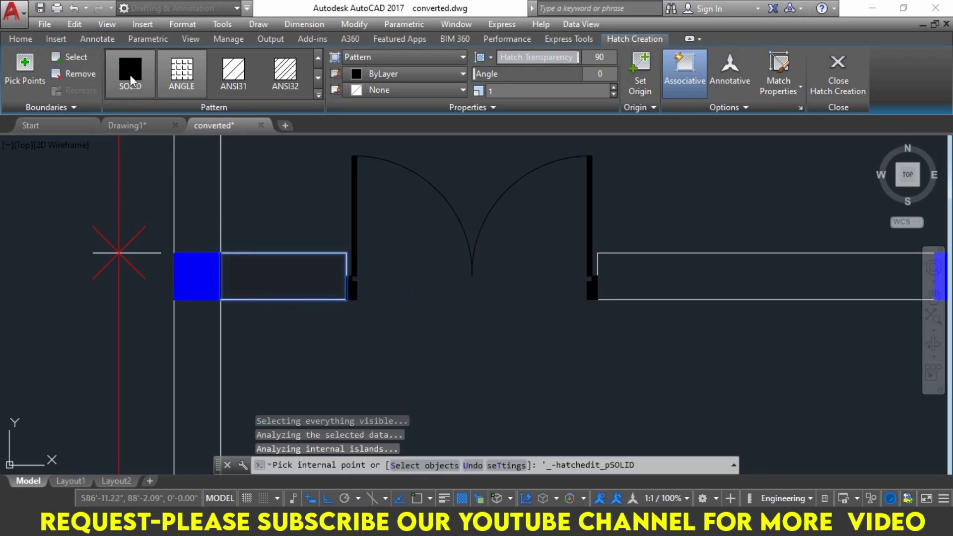
{"action": "left_click", "coordinate": [261, 281]}
{"action": "key", "text": "Return"}
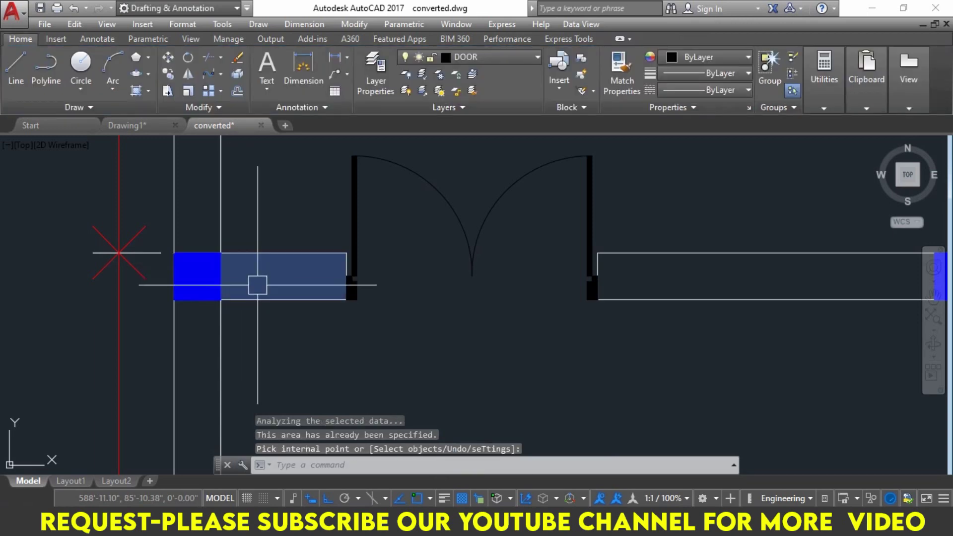
{"action": "left_click", "coordinate": [264, 278]}
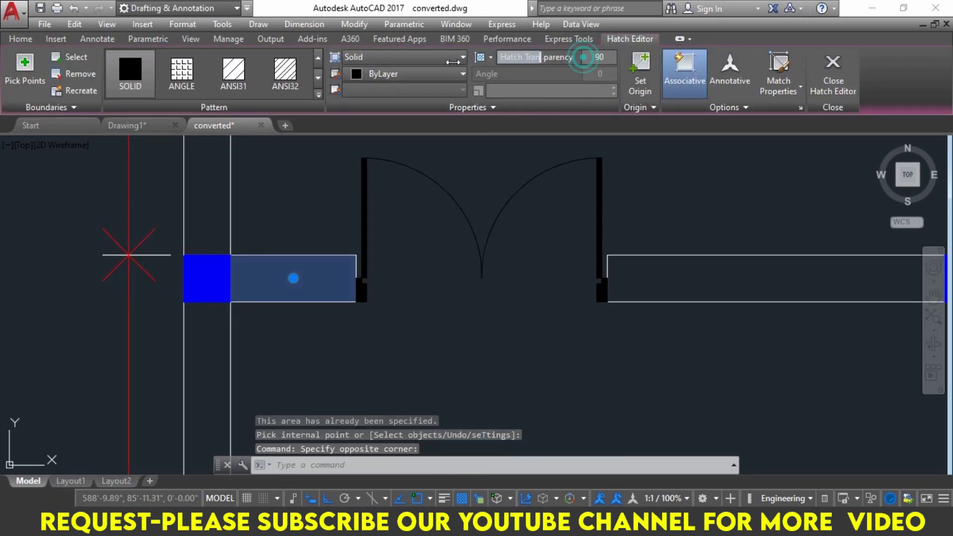
{"action": "key", "text": "Escape"}
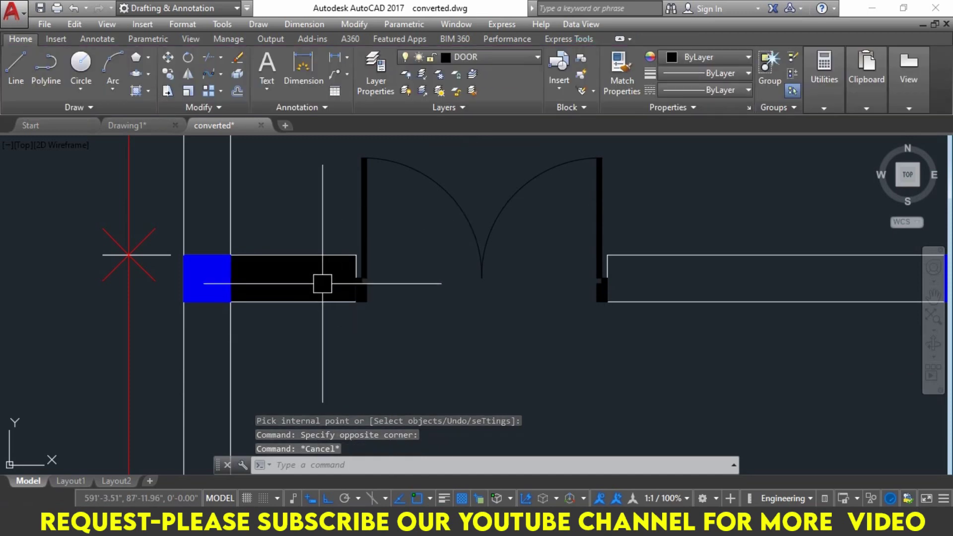
{"action": "left_click", "coordinate": [323, 283]}
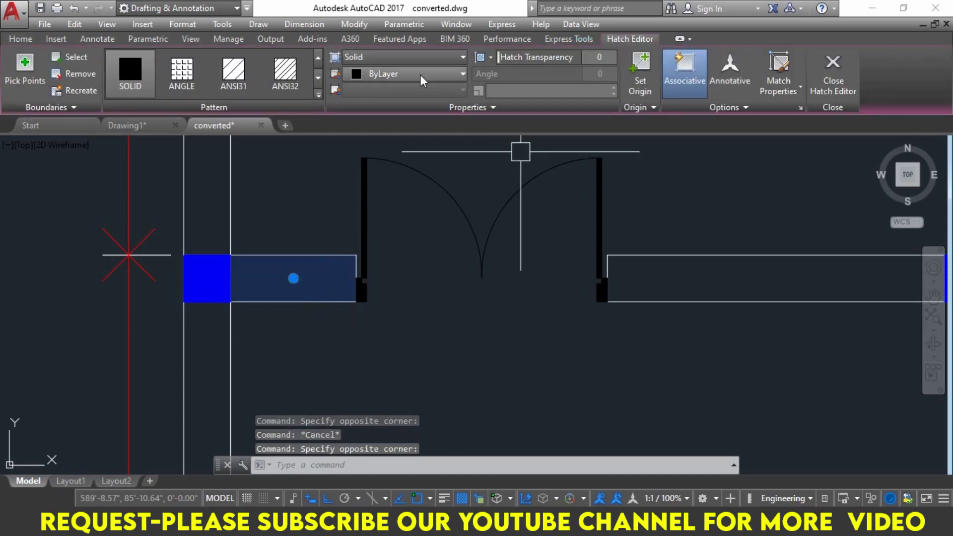
{"action": "left_click", "coordinate": [426, 74]}
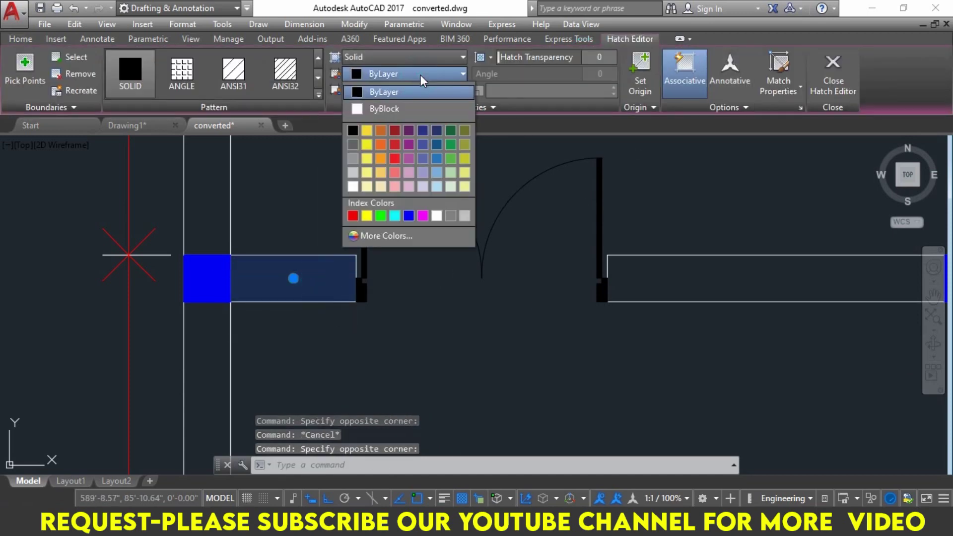
Set the wall hatch colour to ByBlock and deselect it
{"action": "left_click", "coordinate": [363, 110]}
{"action": "scroll", "coordinate": [456, 337], "scroll_direction": "down", "scroll_amount": 2}
{"action": "key", "text": "Escape"}
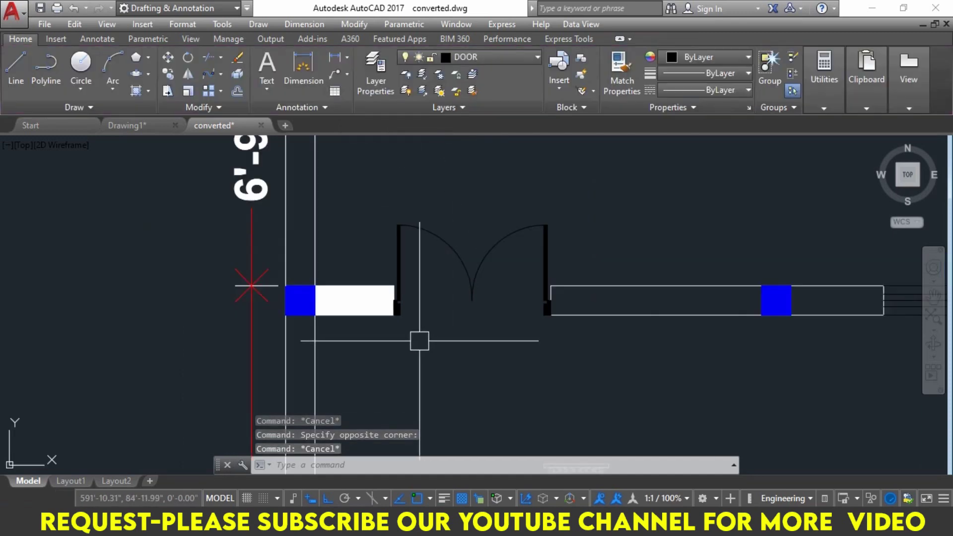
{"action": "scroll", "coordinate": [318, 293], "scroll_direction": "up", "scroll_amount": 2}
Move the left blue column square further left
{"action": "left_click", "coordinate": [284, 296]}
{"action": "type", "text": "M"}
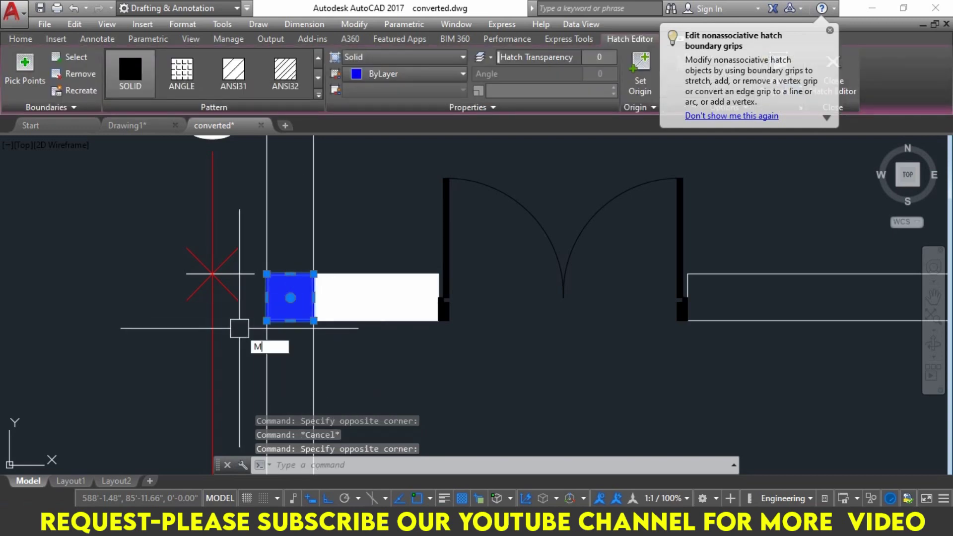
{"action": "key", "text": "Return"}
{"action": "left_click", "coordinate": [246, 328]}
{"action": "left_click", "coordinate": [117, 340]}
{"action": "key", "text": "Escape"}
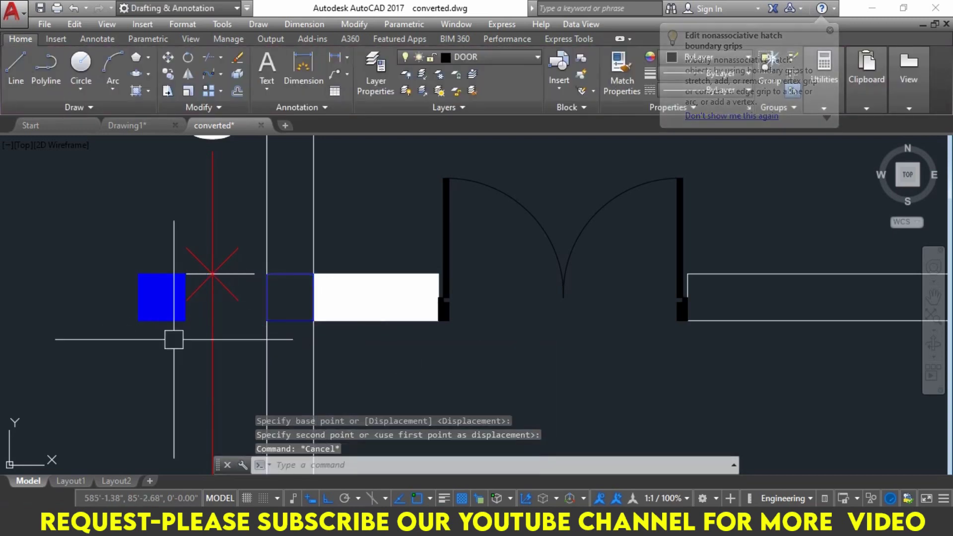
{"action": "key", "text": "Escape"}
{"action": "key", "text": "Escape"}
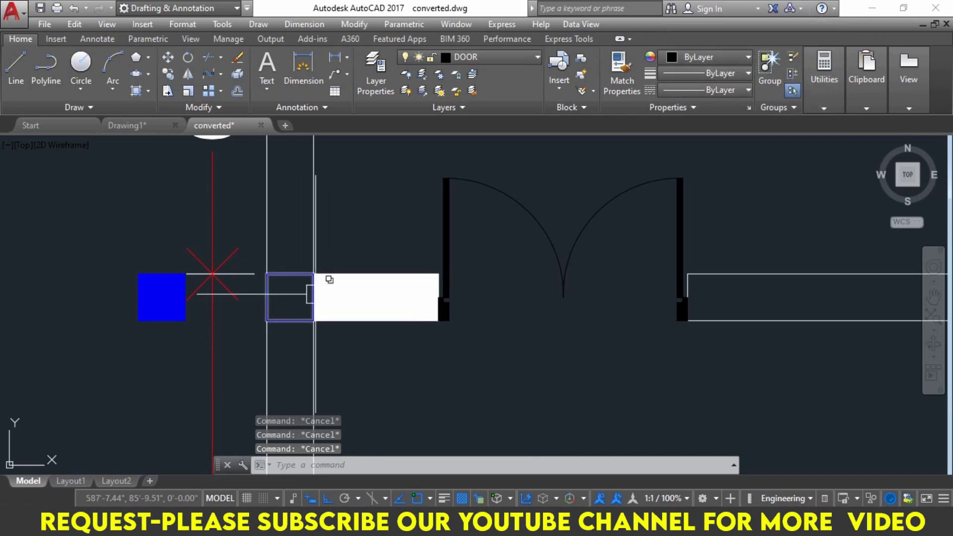
Window-select the blue column and move it left again, then undo that move
{"action": "left_click", "coordinate": [238, 209]}
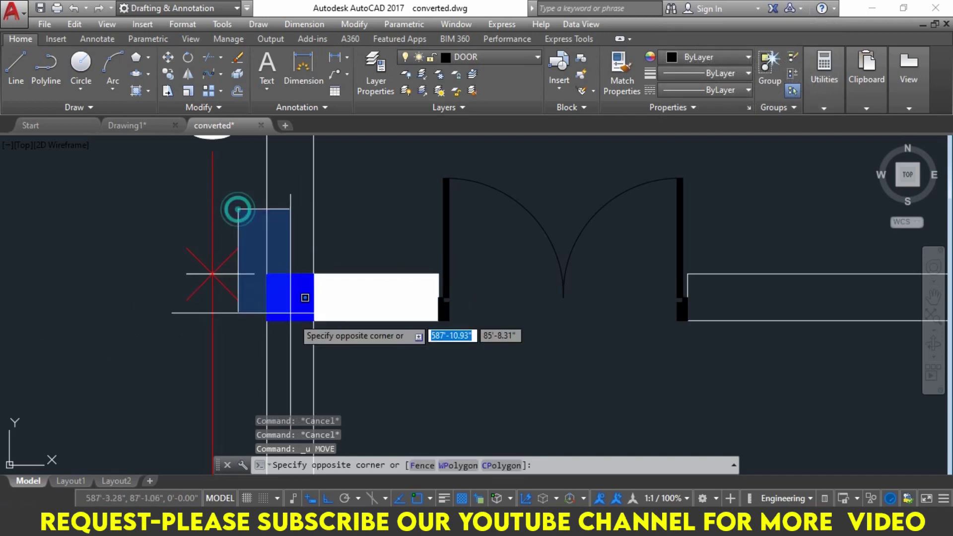
{"action": "left_click", "coordinate": [350, 358]}
{"action": "type", "text": "m"}
{"action": "key", "text": "Return"}
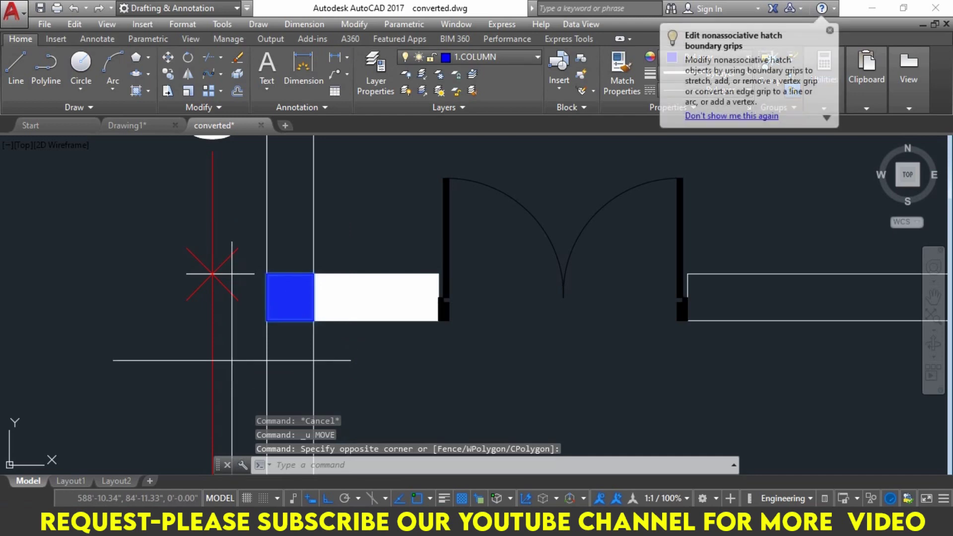
{"action": "left_click", "coordinate": [150, 318]}
{"action": "left_click", "coordinate": [86, 318]}
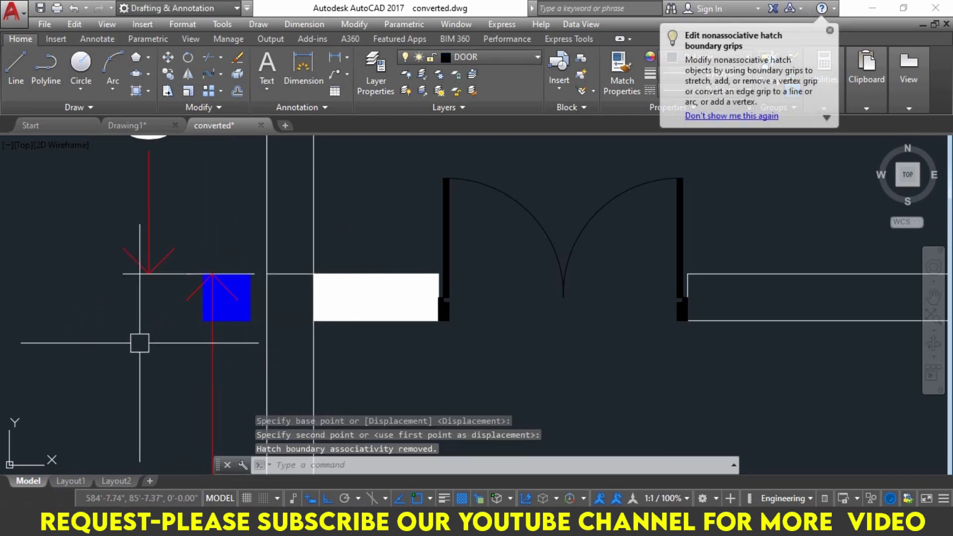
{"action": "key", "text": "ctrl+z"}
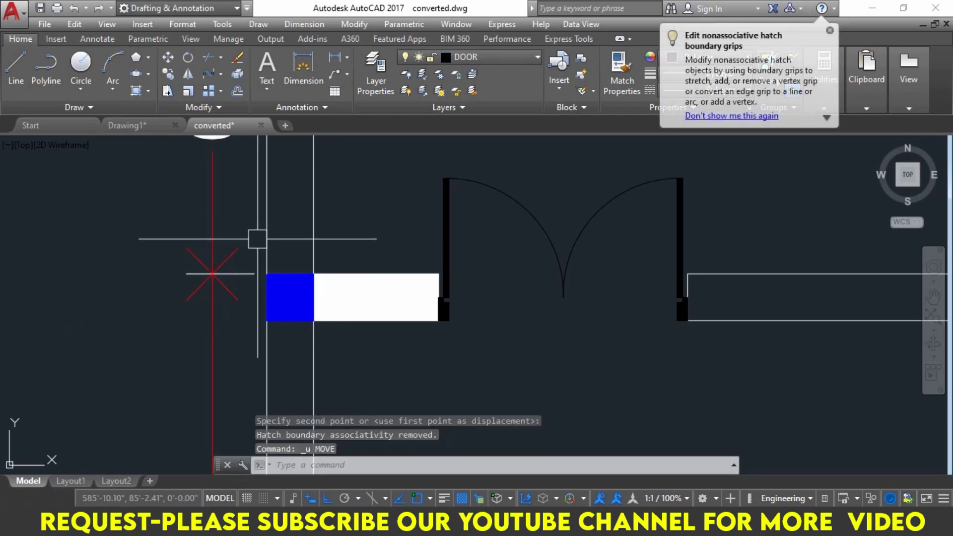
{"action": "key", "text": "Escape"}
{"action": "key", "text": "Escape"}
Move the blue column from its corner to a new position and inspect the top wall line
{"action": "left_click", "coordinate": [267, 201]}
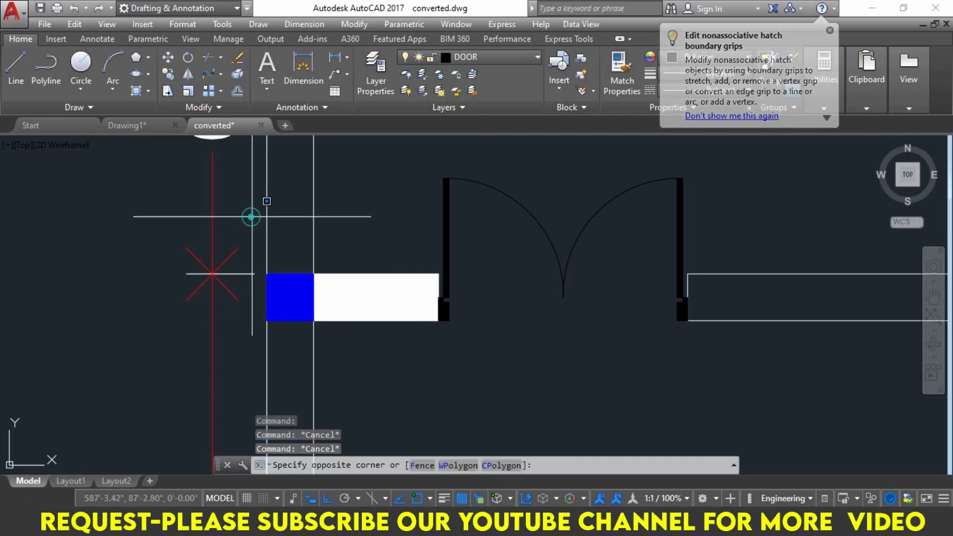
{"action": "left_click", "coordinate": [351, 323]}
{"action": "type", "text": "m"}
{"action": "key", "text": "Return"}
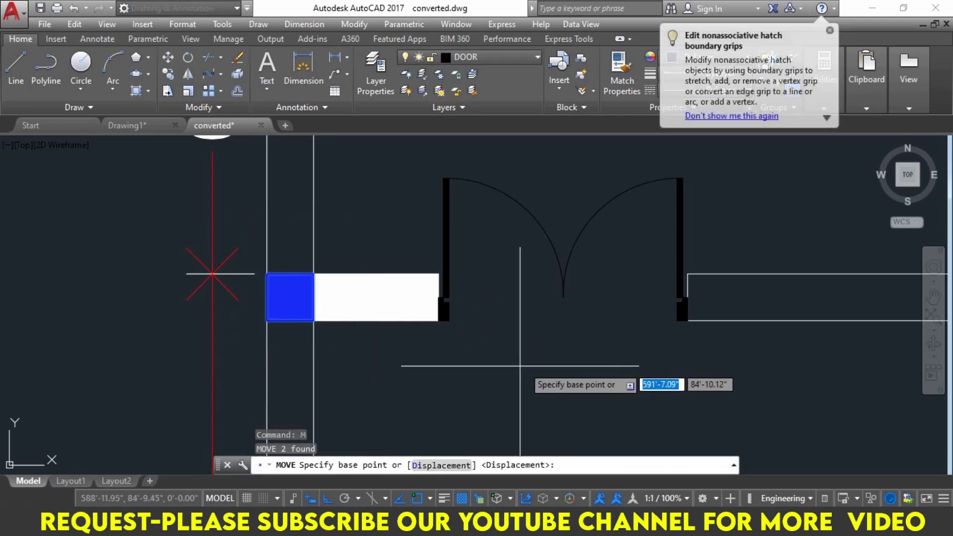
{"action": "left_click", "coordinate": [520, 366]}
{"action": "left_click", "coordinate": [242, 386]}
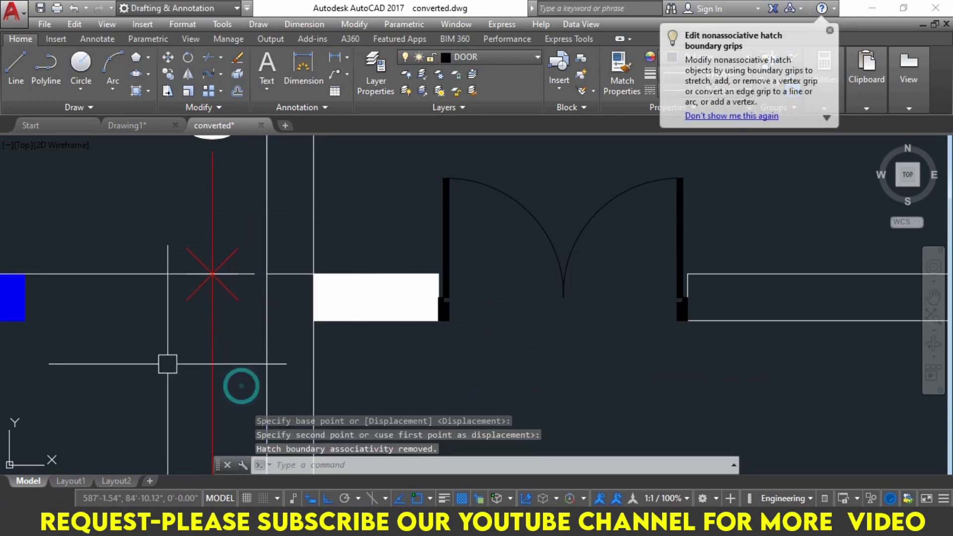
{"action": "middle_click_drag", "start_coordinate": [168, 364], "coordinate": [269, 357]}
{"action": "key", "text": "Escape"}
{"action": "key", "text": "Escape"}
{"action": "key", "text": "Escape"}
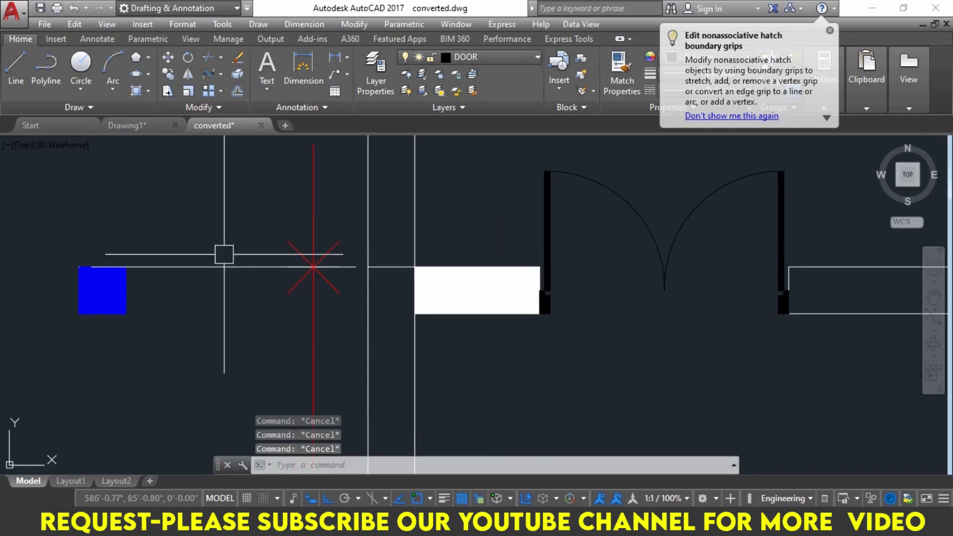
{"action": "left_click", "coordinate": [389, 268]}
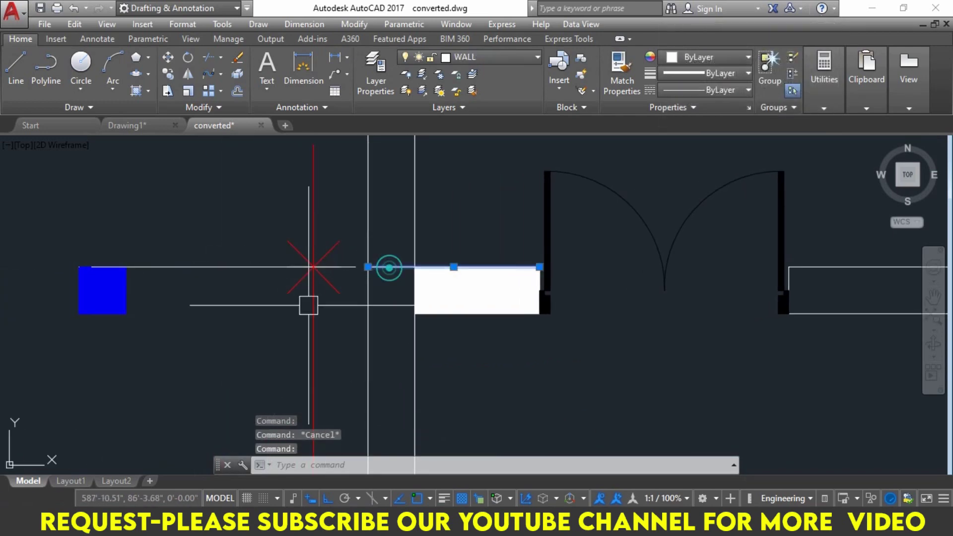
{"action": "key", "text": "Escape"}
{"action": "key", "text": "Escape"}
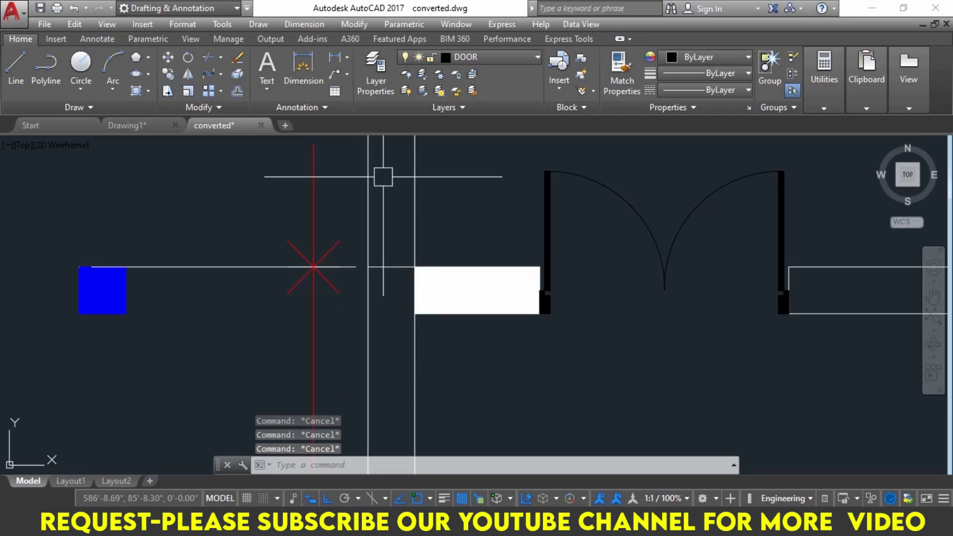
Start a new HATCH and zoom in on the left wall
{"action": "type", "text": "h"}
{"action": "key", "text": "Return"}
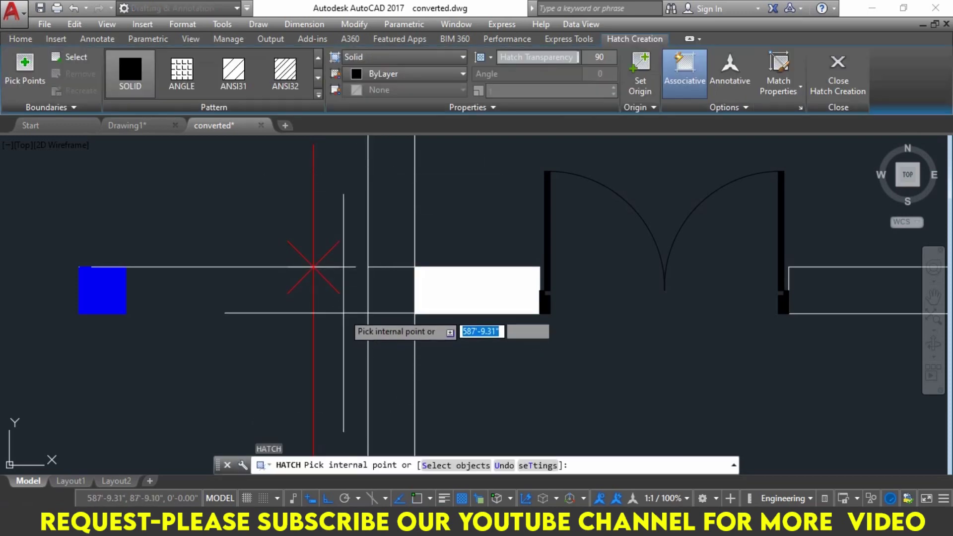
{"action": "scroll", "coordinate": [365, 251], "scroll_direction": "down", "scroll_amount": 5}
{"action": "scroll", "coordinate": [365, 251], "scroll_direction": "down", "scroll_amount": 2}
{"action": "scroll", "coordinate": [365, 251], "scroll_direction": "down", "scroll_amount": 1}
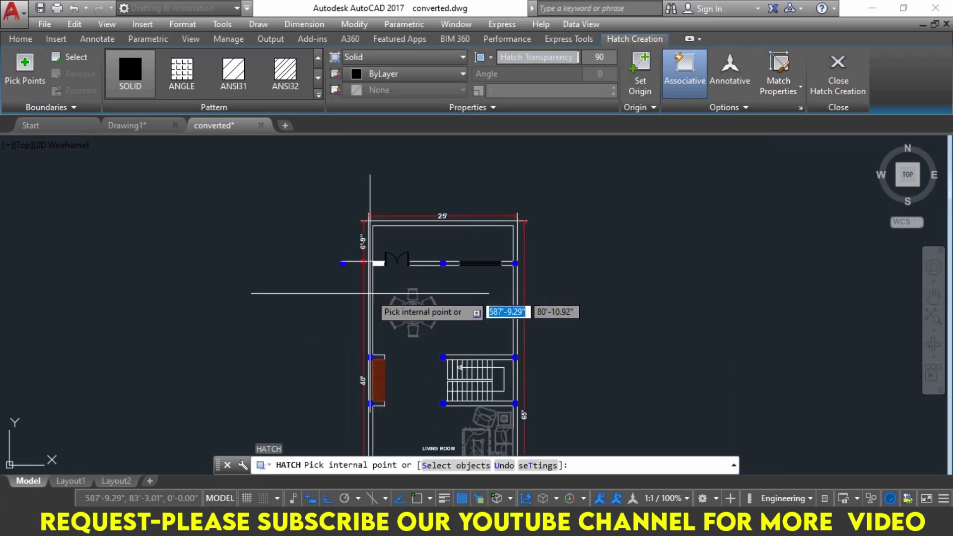
{"action": "scroll", "coordinate": [371, 279], "scroll_direction": "up", "scroll_amount": 2}
{"action": "scroll", "coordinate": [369, 293], "scroll_direction": "up", "scroll_amount": 2}
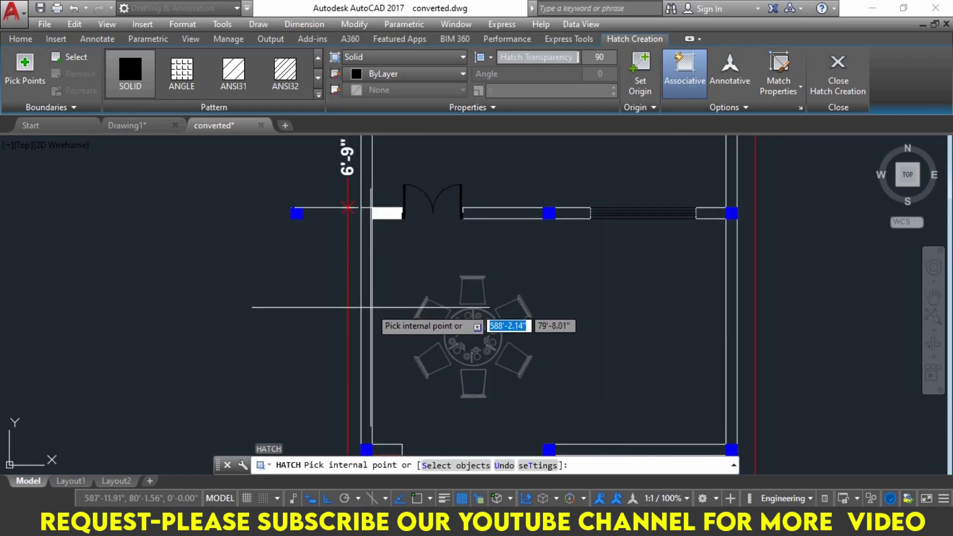
{"action": "scroll", "coordinate": [369, 298], "scroll_direction": "up", "scroll_amount": 2}
{"action": "scroll", "coordinate": [370, 294], "scroll_direction": "down", "scroll_amount": 2}
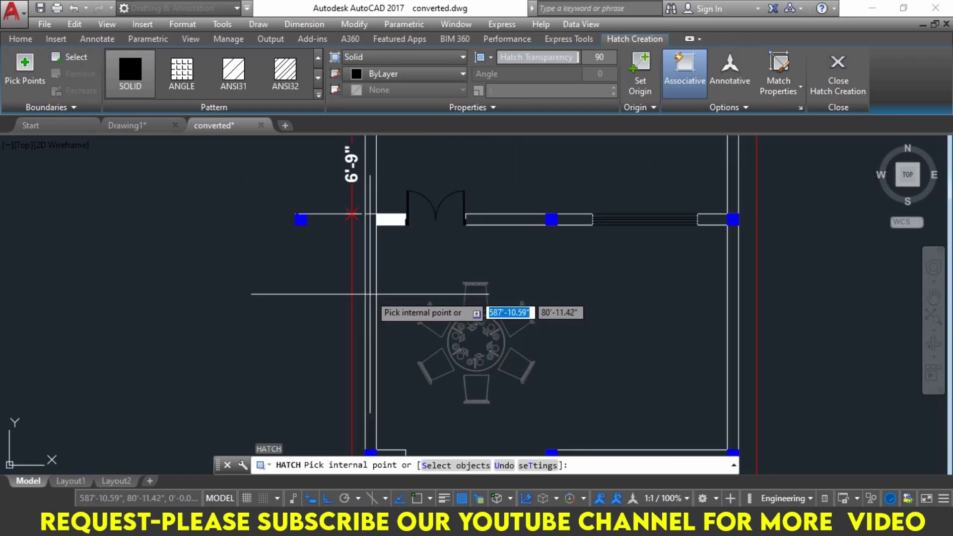
Fill the long left wall with SOLID hatch at transparency 13
{"action": "left_click", "coordinate": [370, 294]}
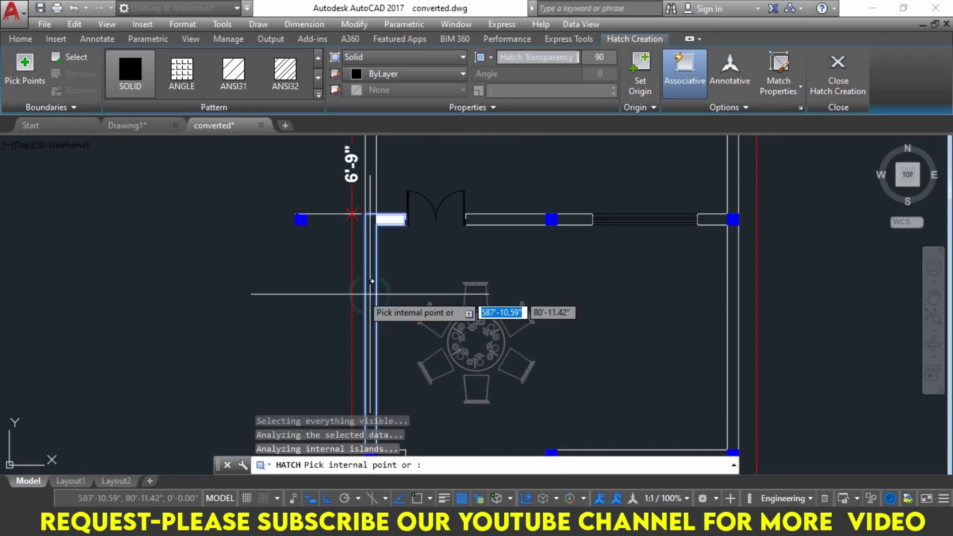
{"action": "left_click", "coordinate": [124, 81]}
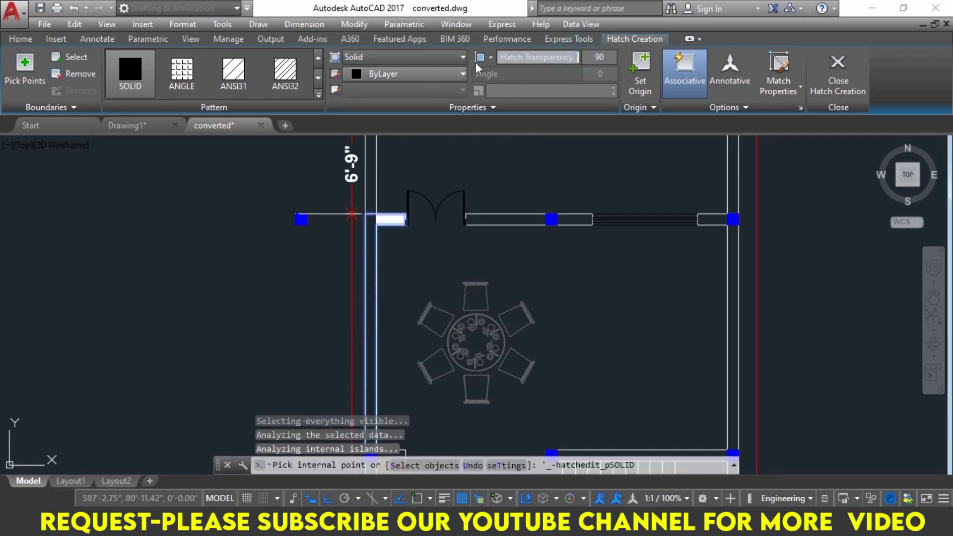
{"action": "left_click_drag", "start_coordinate": [575, 60], "coordinate": [467, 58]}
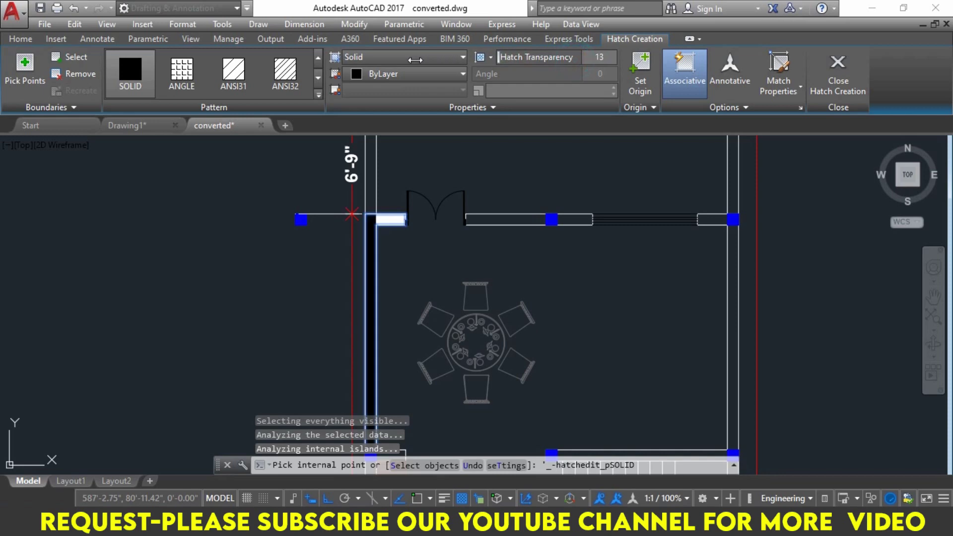
{"action": "key", "text": "Escape"}
{"action": "mouse_move", "coordinate": [401, 336]}
{"action": "middle_mouse_down"}
{"action": "mouse_move", "coordinate": [414, 270]}
{"action": "mouse_move", "coordinate": [441, 334]}
{"action": "middle_mouse_up"}
{"action": "scroll", "coordinate": [356, 214], "scroll_direction": "up", "scroll_amount": 2}
Move the blue column square by its corner onto the wall corner
{"action": "left_click", "coordinate": [277, 159]}
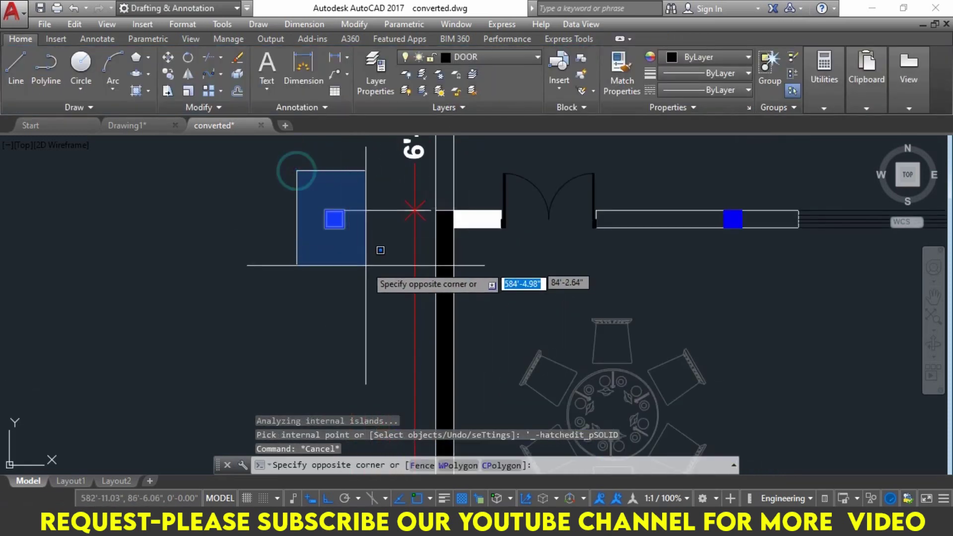
{"action": "left_click", "coordinate": [432, 275]}
{"action": "type", "text": "m"}
{"action": "key", "text": "Return"}
{"action": "scroll", "coordinate": [310, 224], "scroll_direction": "up", "scroll_amount": 2}
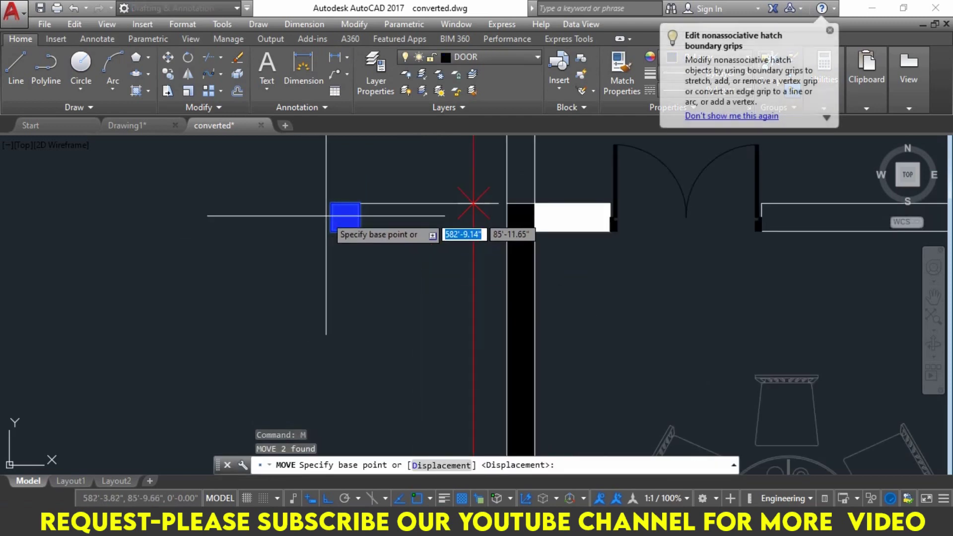
{"action": "left_click", "coordinate": [360, 229]}
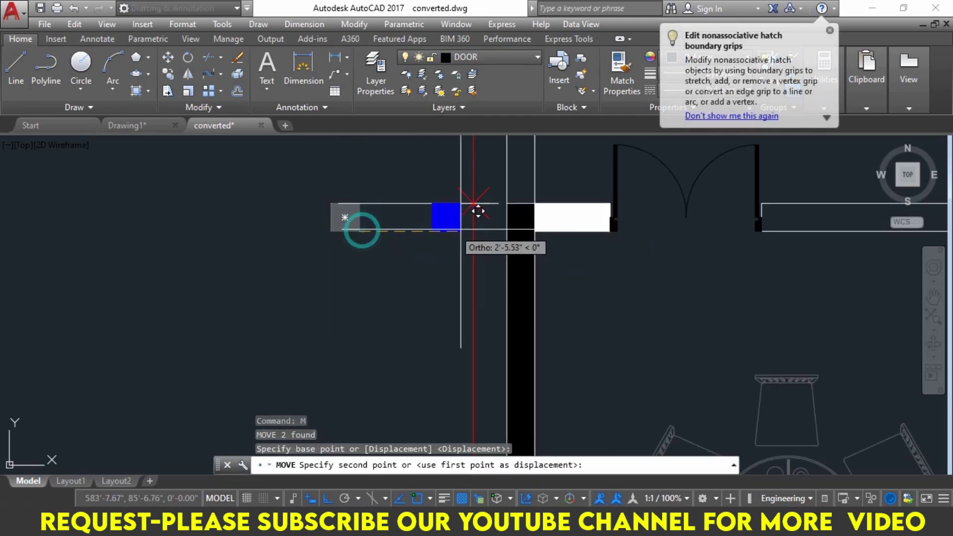
{"action": "left_click", "coordinate": [535, 227]}
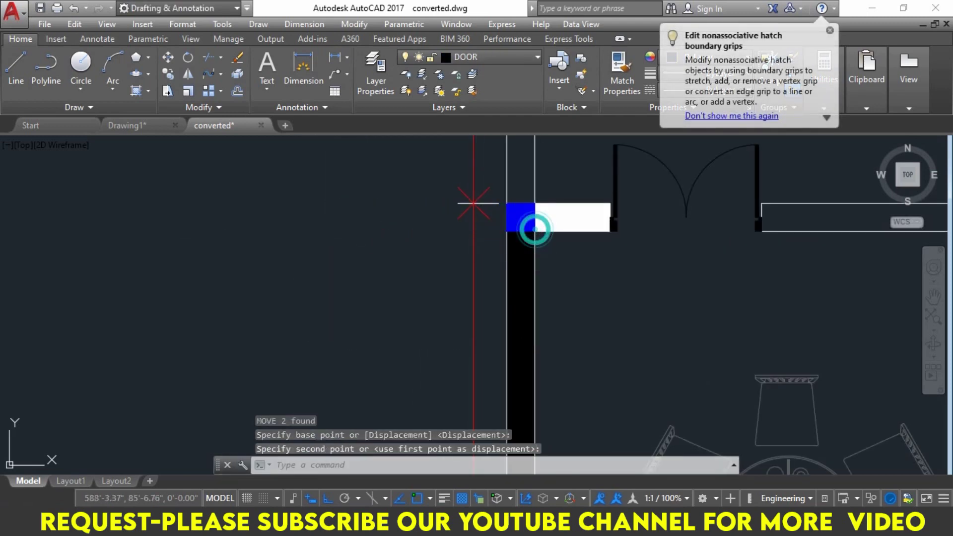
{"action": "key", "text": "Escape"}
{"action": "key", "text": "Escape"}
{"action": "key", "text": "Escape"}
Match the left wall hatch to the white top wall fill with MATCHPROP
{"action": "left_click", "coordinate": [573, 218]}
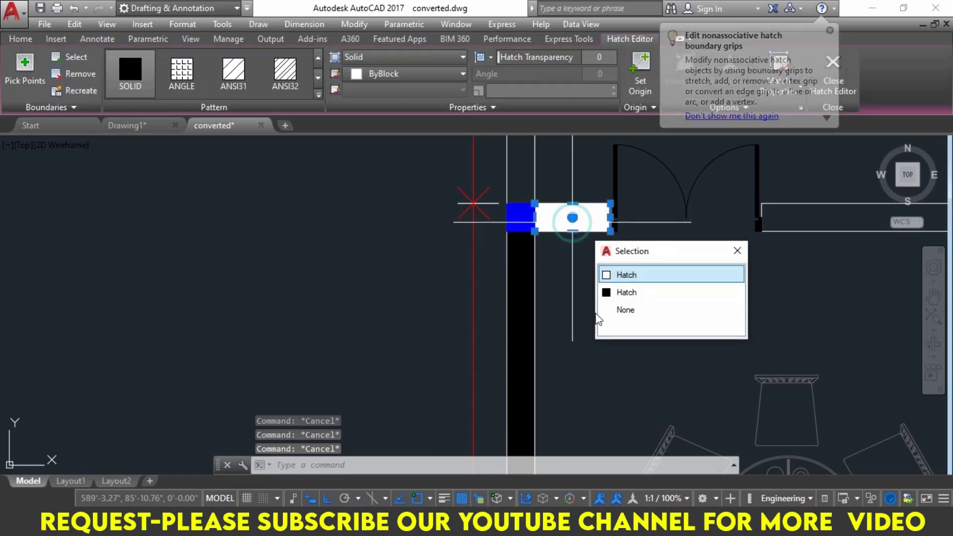
{"action": "left_click", "coordinate": [627, 275]}
{"action": "type", "text": "MA"}
{"action": "key", "text": "Return"}
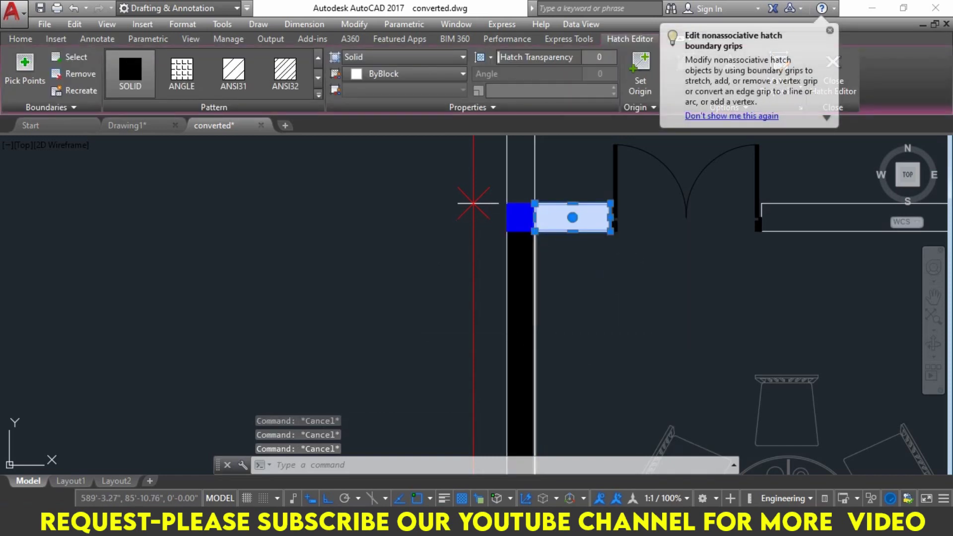
{"action": "scroll", "coordinate": [533, 319], "scroll_direction": "up", "scroll_amount": 2}
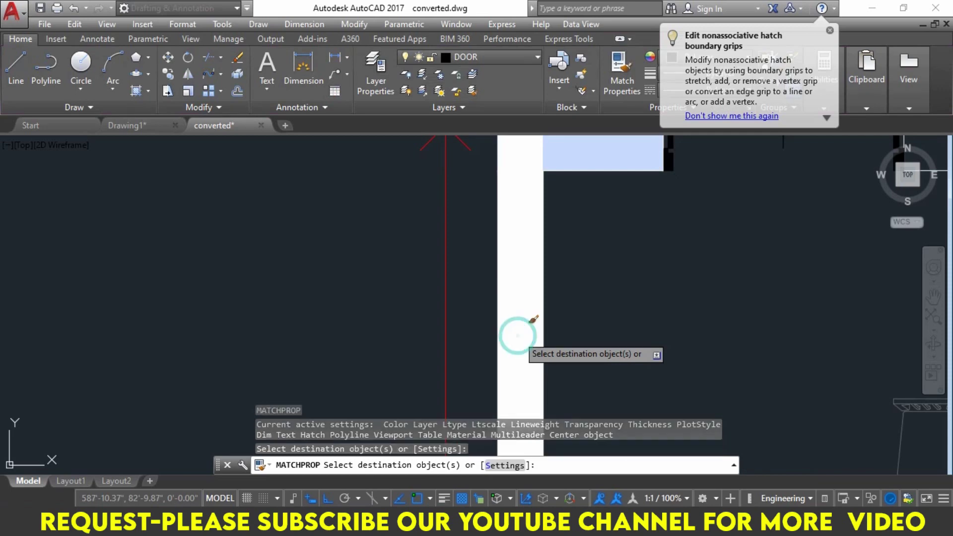
{"action": "scroll", "coordinate": [551, 338], "scroll_direction": "down", "scroll_amount": 4}
{"action": "key", "text": "Escape"}
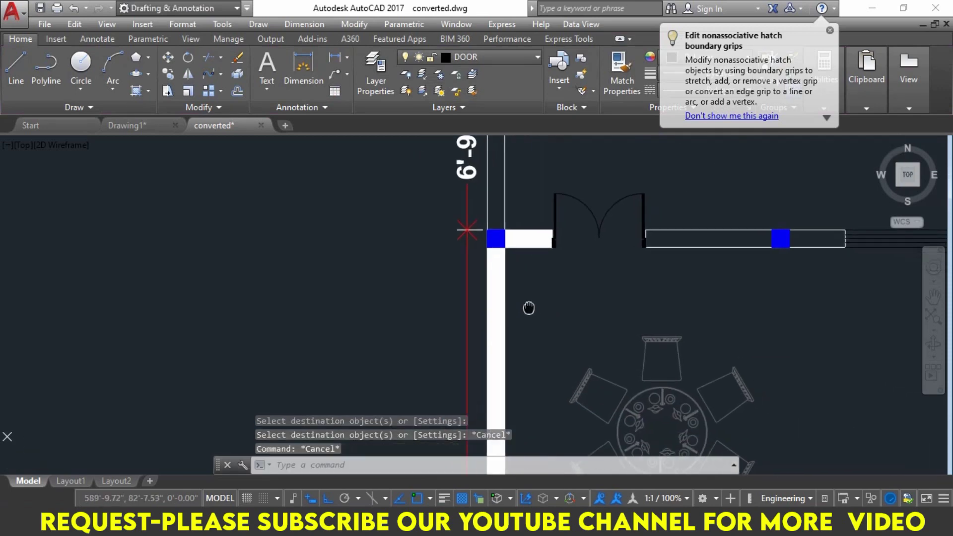
{"action": "scroll", "coordinate": [544, 268], "scroll_direction": "up", "scroll_amount": 4}
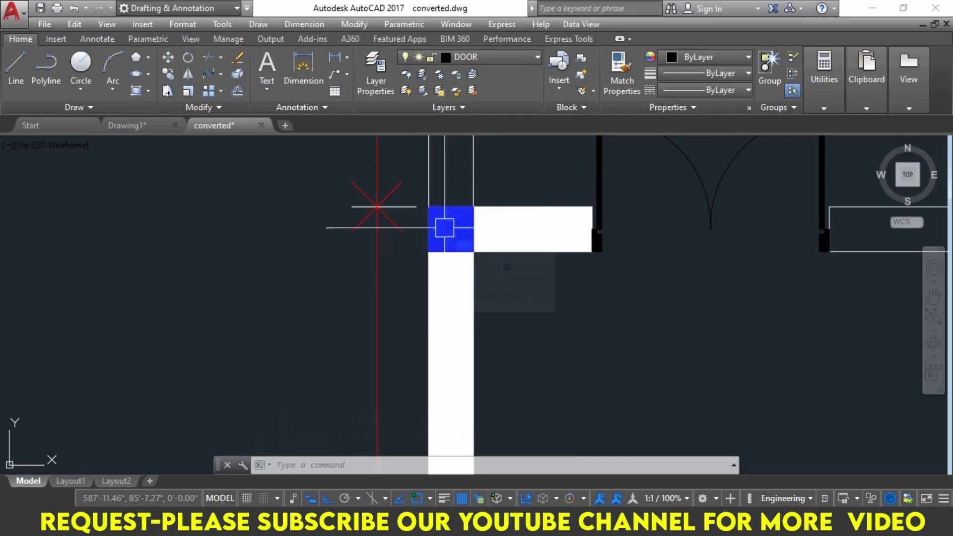
Send the blue corner column to back behind the white wall fill, then select that wall fill
{"action": "scroll", "coordinate": [417, 188], "scroll_direction": "up", "scroll_amount": 4}
{"action": "left_click", "coordinate": [416, 188]}
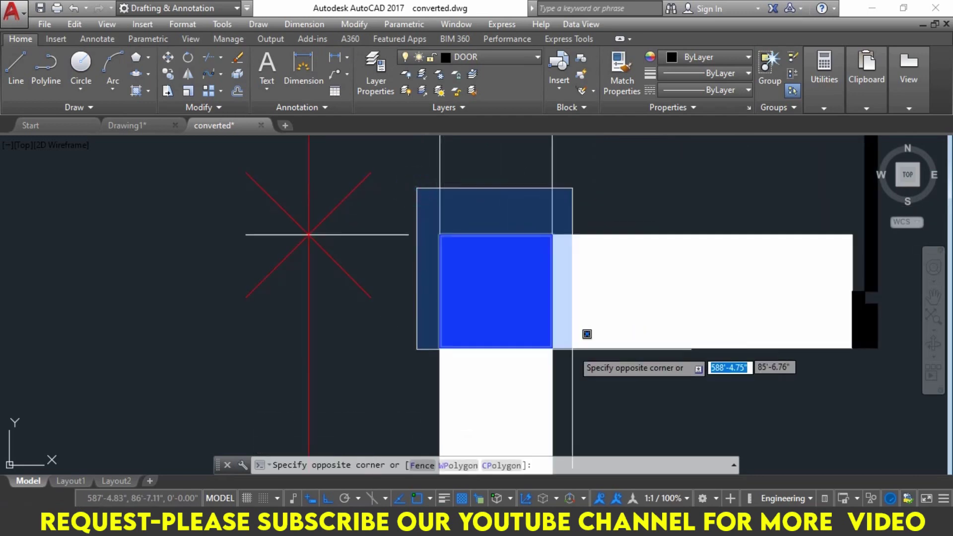
{"action": "left_click", "coordinate": [584, 356]}
{"action": "scroll", "coordinate": [584, 366], "scroll_direction": "down", "scroll_amount": 2}
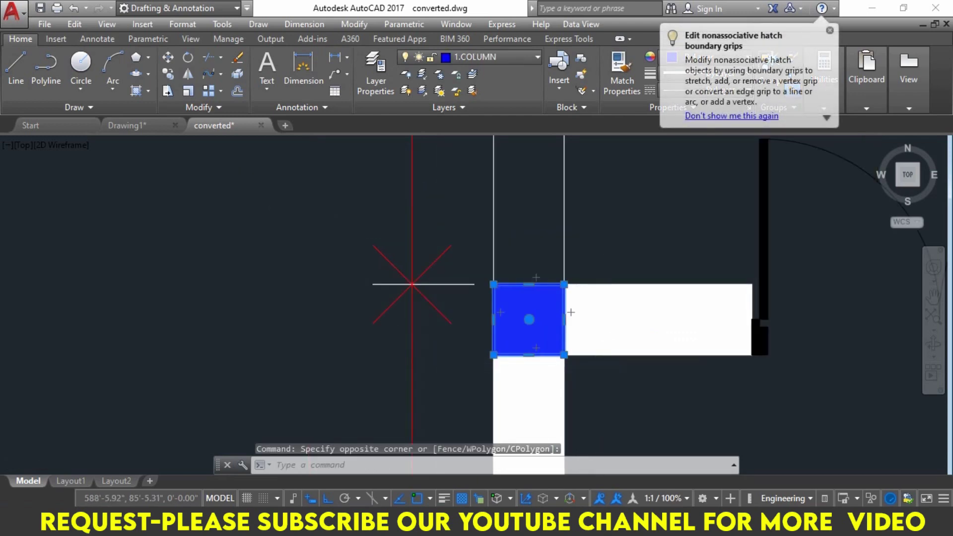
{"action": "scroll", "coordinate": [412, 284], "scroll_direction": "down", "scroll_amount": 2}
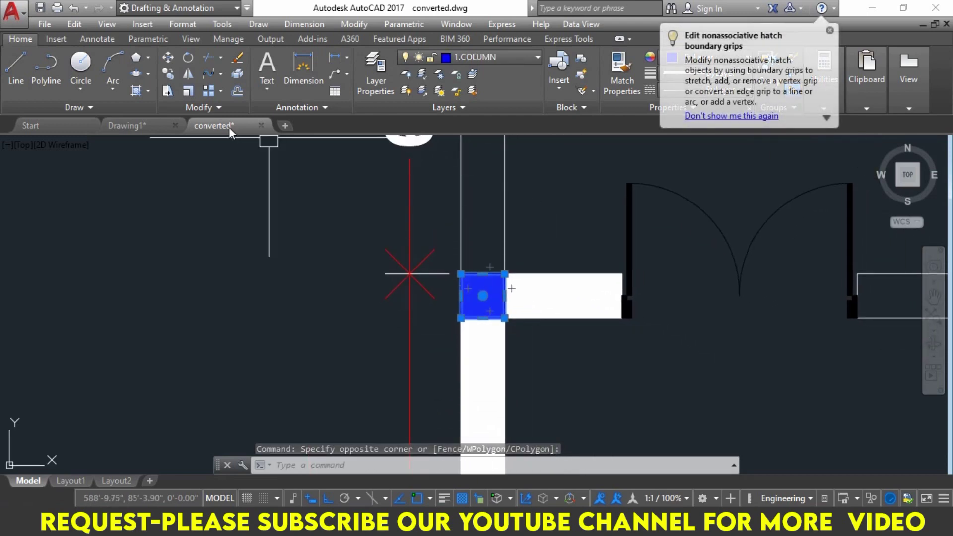
{"action": "left_click", "coordinate": [225, 108]}
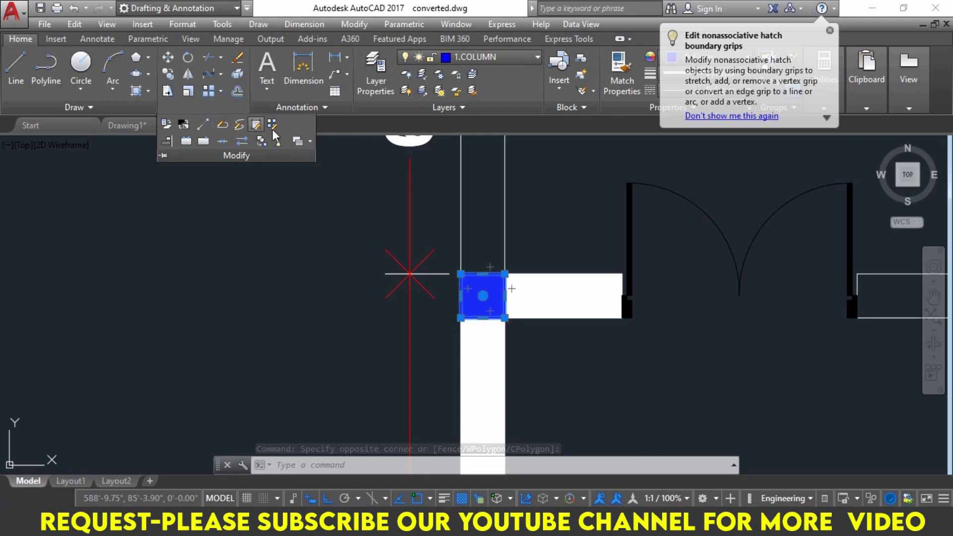
{"action": "left_click", "coordinate": [310, 142]}
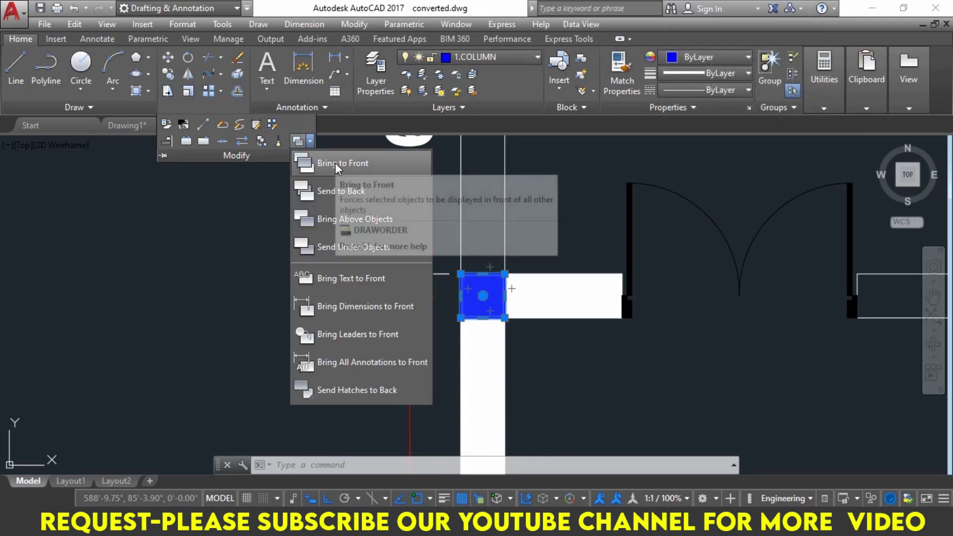
{"action": "left_click", "coordinate": [332, 190]}
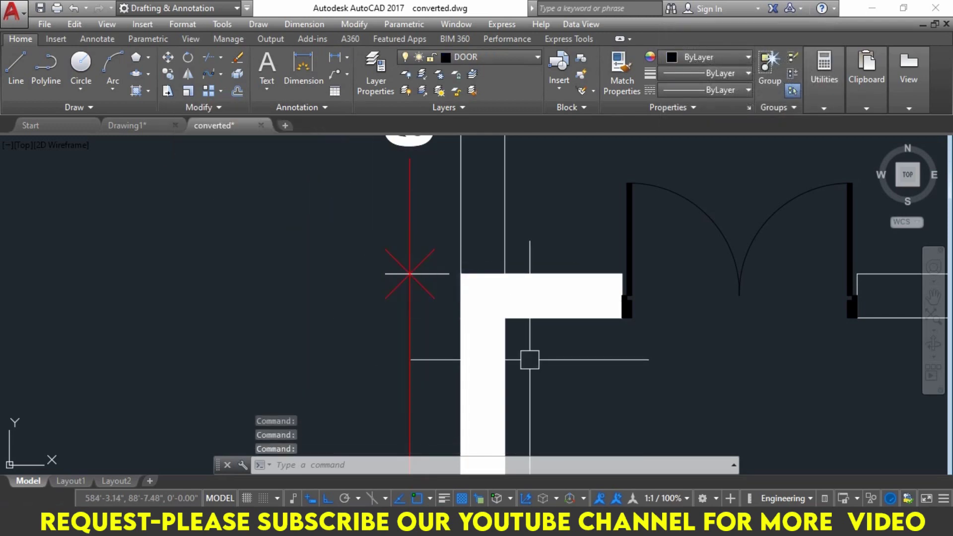
{"action": "scroll", "coordinate": [452, 300], "scroll_direction": "down", "scroll_amount": 2}
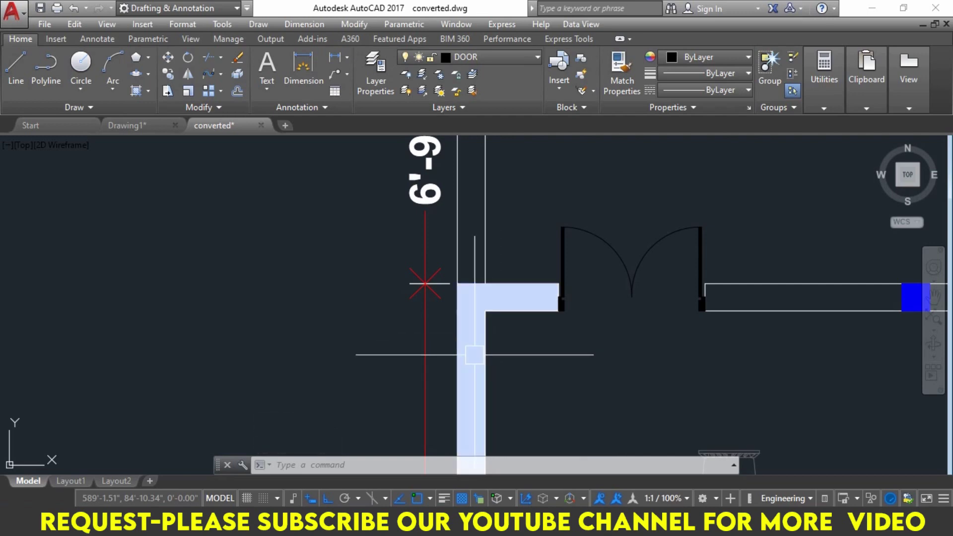
{"action": "left_click", "coordinate": [491, 347]}
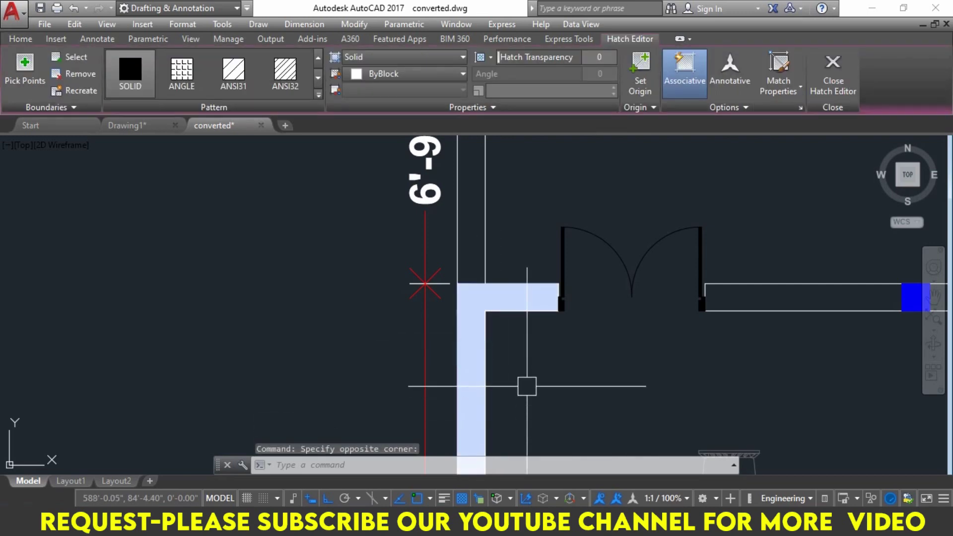
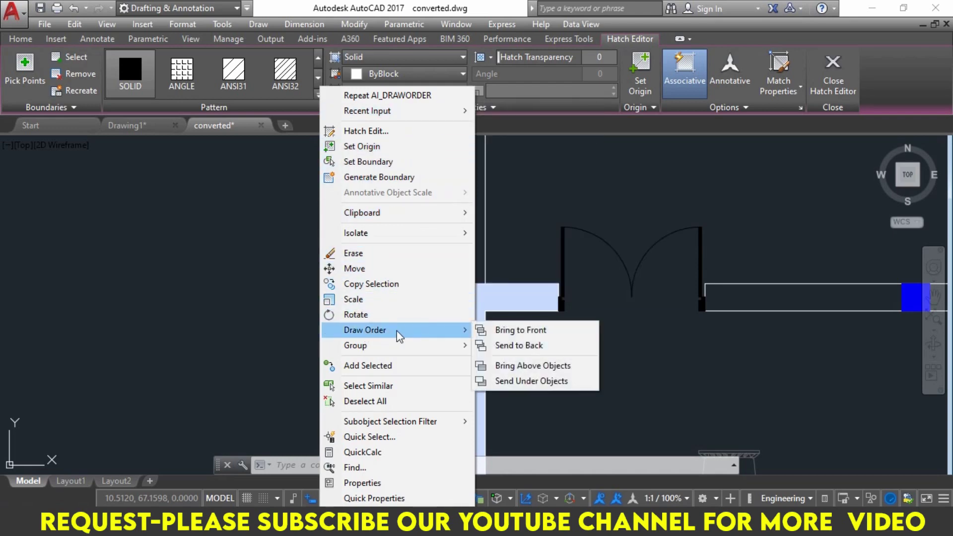
Send the hatch behind the wall lines and zoom in to check the wall corner
{"action": "left_click", "coordinate": [506, 348]}
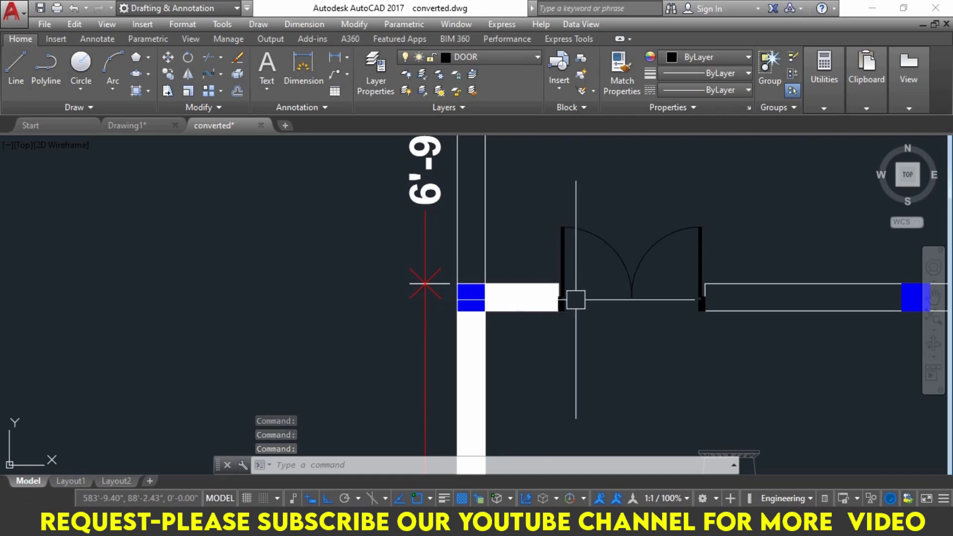
{"action": "middle_click_drag", "start_coordinate": [574, 299], "coordinate": [535, 288]}
{"action": "scroll", "coordinate": [492, 253], "scroll_direction": "up", "scroll_amount": 4}
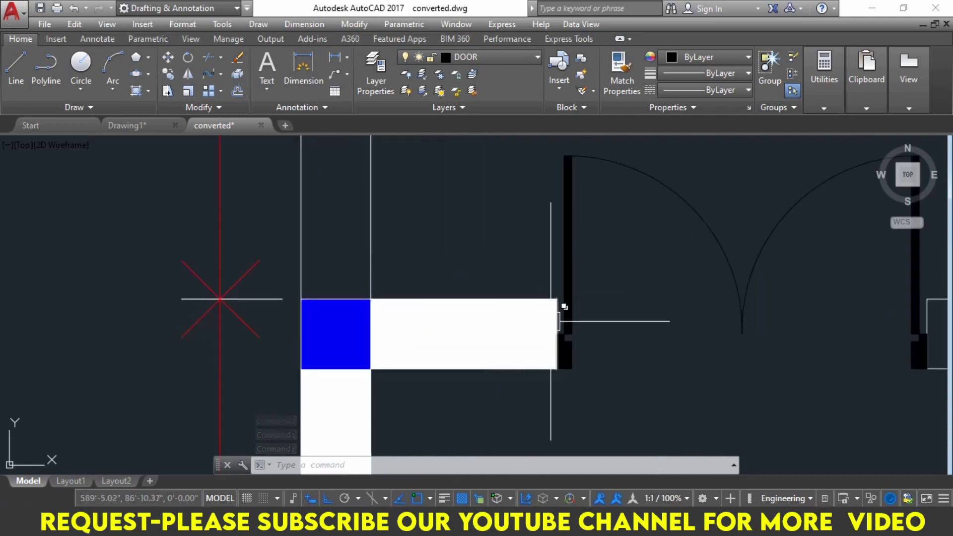
{"action": "scroll", "coordinate": [561, 339], "scroll_direction": "up", "scroll_amount": 4}
{"action": "scroll", "coordinate": [561, 339], "scroll_direction": "down", "scroll_amount": 4}
{"action": "scroll", "coordinate": [418, 331], "scroll_direction": "up", "scroll_amount": 2}
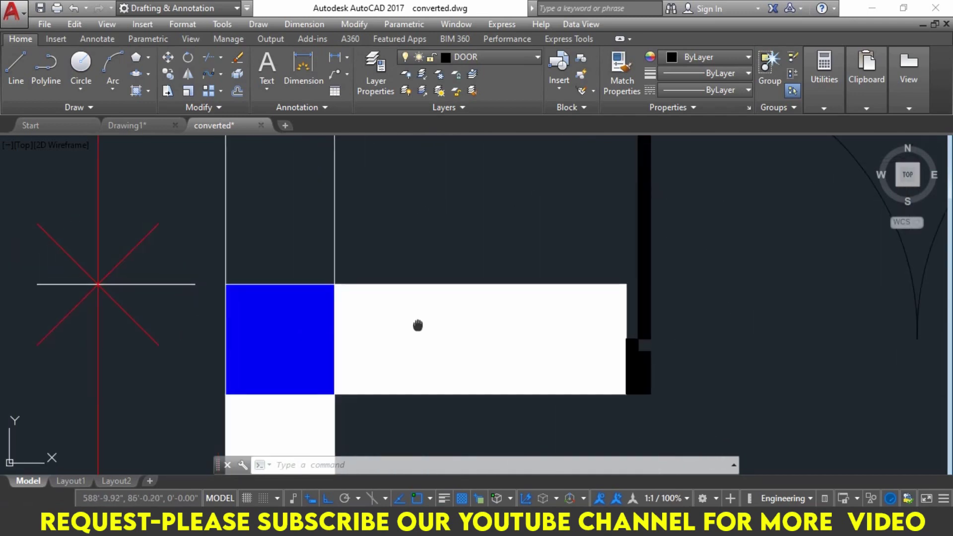
Cancel a close attempt and pan and zoom across the floor plans
{"action": "left_click", "coordinate": [260, 125]}
{"action": "key", "text": "Escape"}
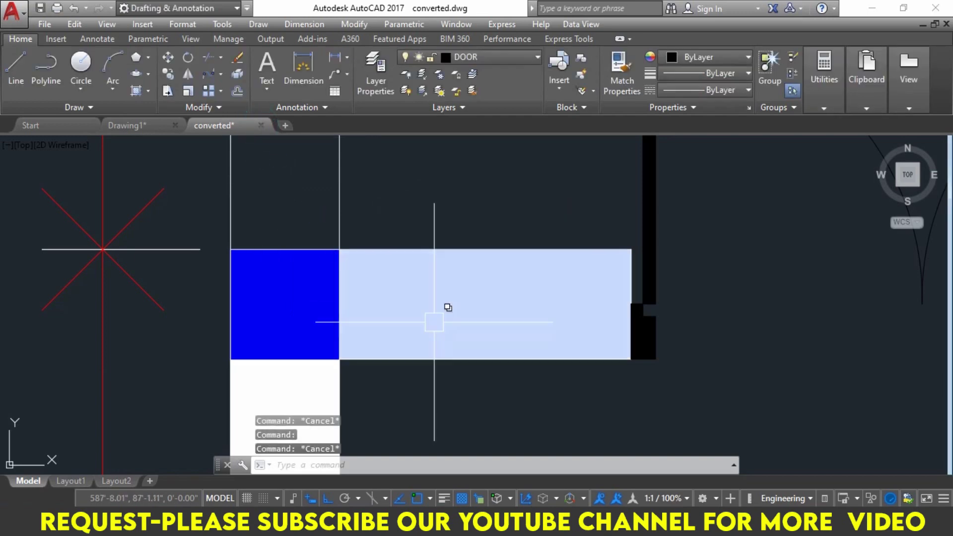
{"action": "scroll", "coordinate": [445, 322], "scroll_direction": "down", "scroll_amount": 5}
{"action": "scroll", "coordinate": [426, 330], "scroll_direction": "down", "scroll_amount": 3}
{"action": "middle_click_drag", "start_coordinate": [426, 329], "coordinate": [437, 241]}
{"action": "scroll", "coordinate": [436, 240], "scroll_direction": "down", "scroll_amount": 3}
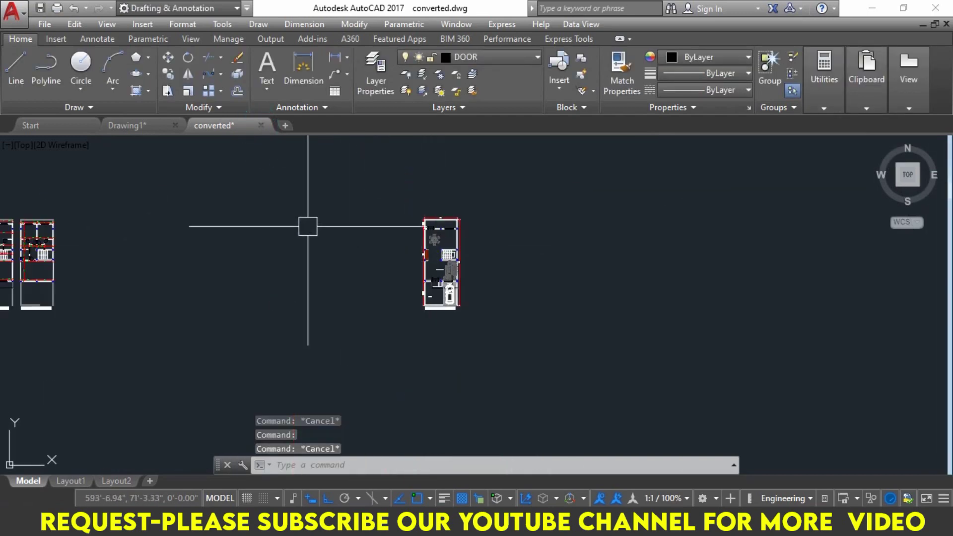
{"action": "middle_click_drag", "start_coordinate": [309, 223], "coordinate": [686, 234]}
{"action": "scroll", "coordinate": [496, 278], "scroll_direction": "up", "scroll_amount": 2}
{"action": "scroll", "coordinate": [521, 283], "scroll_direction": "up", "scroll_amount": 3}
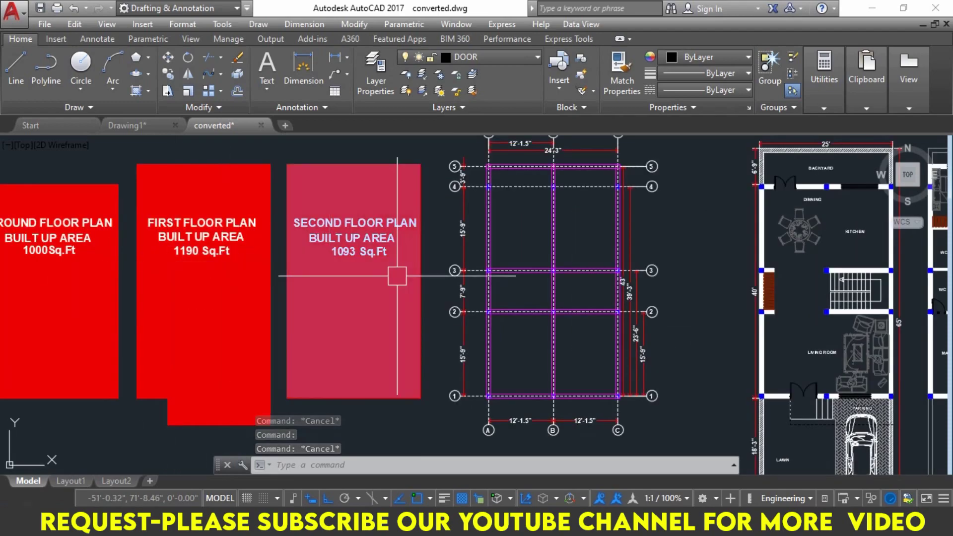
{"action": "scroll", "coordinate": [524, 285], "scroll_direction": "up", "scroll_amount": 1}
{"action": "scroll", "coordinate": [524, 284], "scroll_direction": "down", "scroll_amount": 3}
Review the furnished and column-grid plans, then close converted.dwg
{"action": "middle_click_drag", "start_coordinate": [634, 283], "coordinate": [443, 283]}
{"action": "scroll", "coordinate": [443, 283], "scroll_direction": "up", "scroll_amount": 2}
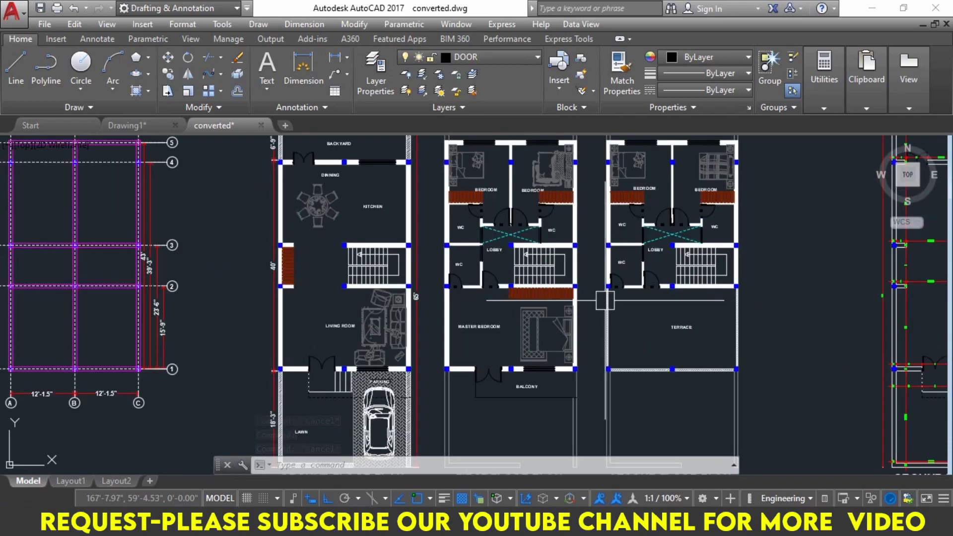
{"action": "middle_click_drag", "start_coordinate": [578, 315], "coordinate": [263, 322]}
{"action": "middle_click_drag", "start_coordinate": [871, 328], "coordinate": [502, 327]}
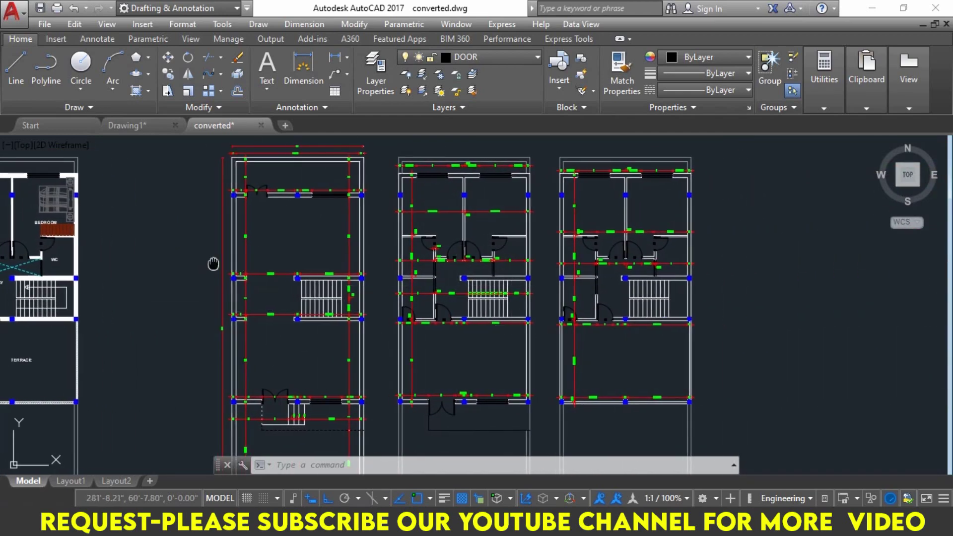
{"action": "middle_click_drag", "start_coordinate": [9, 267], "coordinate": [304, 267]}
{"action": "scroll", "coordinate": [304, 266], "scroll_direction": "down", "scroll_amount": 3}
{"action": "left_click", "coordinate": [261, 125]}
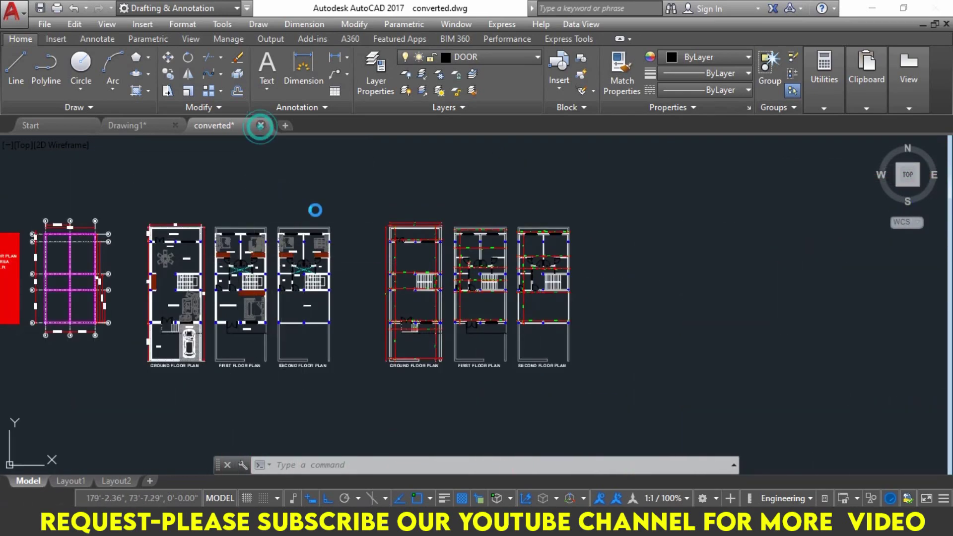
Discard changes to converted.dwg and centre Drawing1's rectangle, circle, diamond and ellipse
{"action": "left_click", "coordinate": [478, 284]}
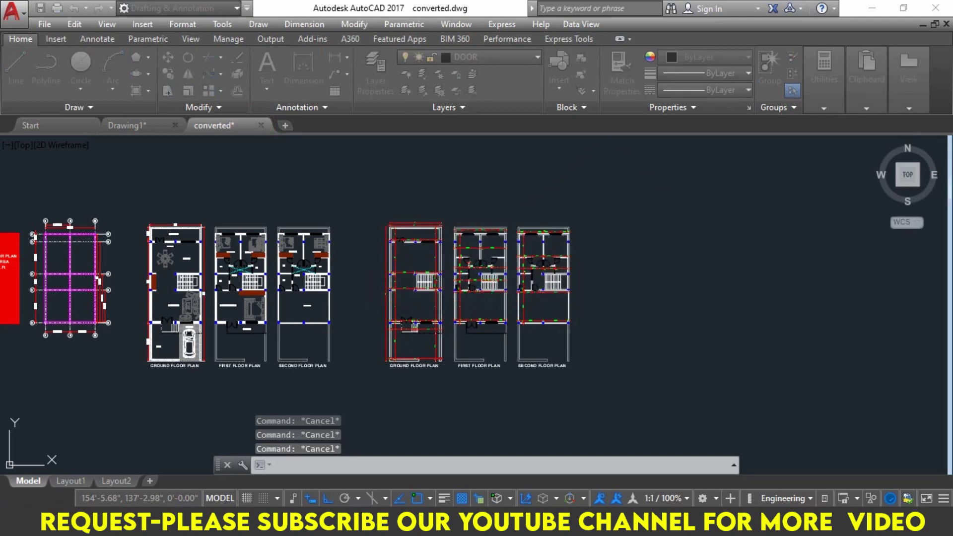
{"action": "middle_click_drag", "start_coordinate": [416, 267], "coordinate": [291, 259]}
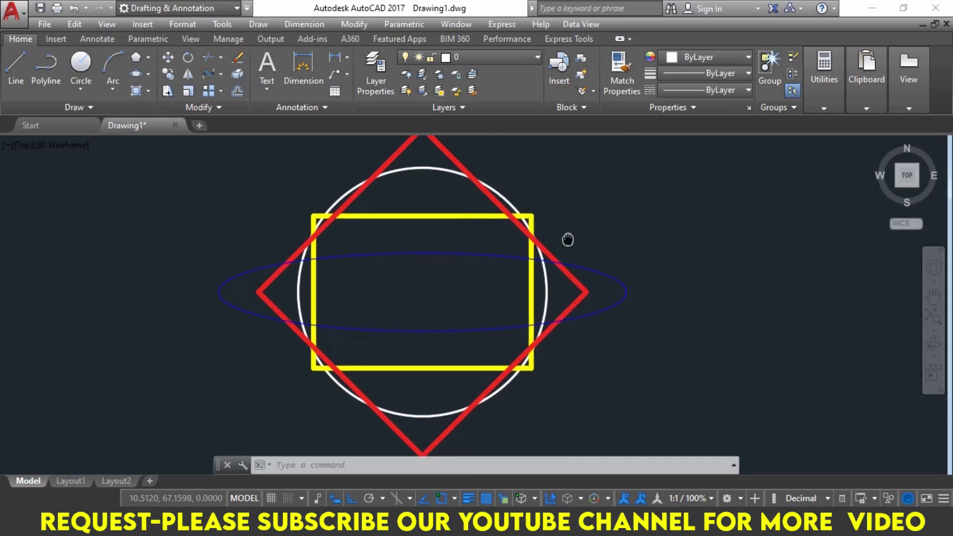
{"action": "scroll", "coordinate": [516, 250], "scroll_direction": "down", "scroll_amount": 2}
{"action": "middle_click_drag", "start_coordinate": [570, 249], "coordinate": [546, 243]}
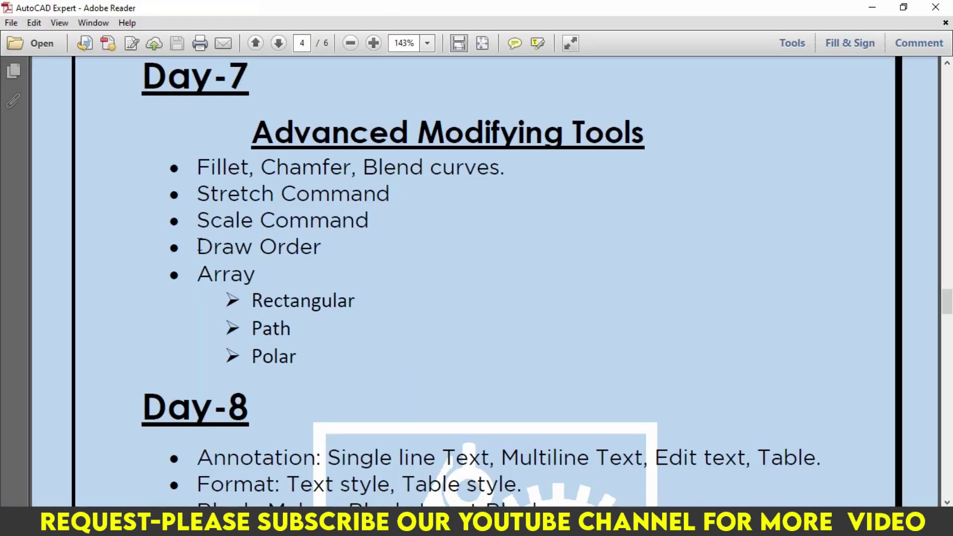
Highlight the Draw Order and Array topics in the syllabus
{"action": "left_click_drag", "start_coordinate": [198, 246], "coordinate": [352, 265]}
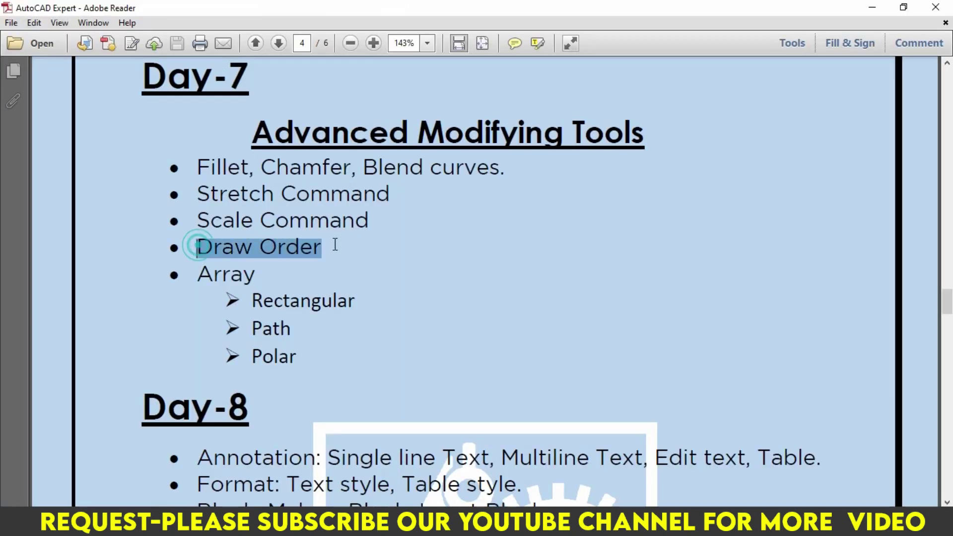
{"action": "left_click", "coordinate": [201, 274]}
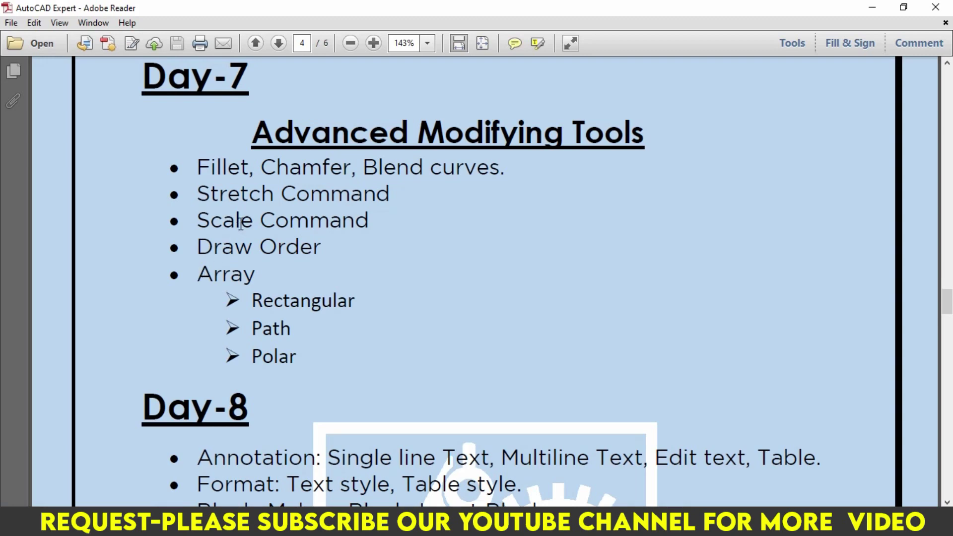
{"action": "mouse_move", "coordinate": [200, 274]}
{"action": "left_mouse_down"}
{"action": "mouse_move", "coordinate": [240, 293]}
{"action": "mouse_move", "coordinate": [308, 357]}
{"action": "left_mouse_up"}
{"action": "mouse_move", "coordinate": [334, 247]}
{"action": "left_mouse_down"}
{"action": "mouse_move", "coordinate": [200, 160]}
{"action": "mouse_move", "coordinate": [335, 185]}
{"action": "left_mouse_up"}
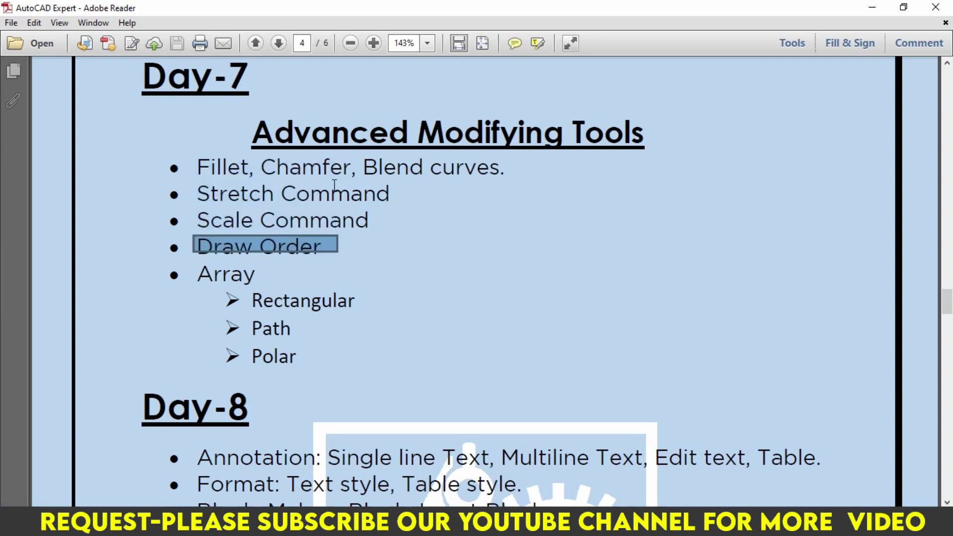
{"action": "left_click", "coordinate": [431, 216]}
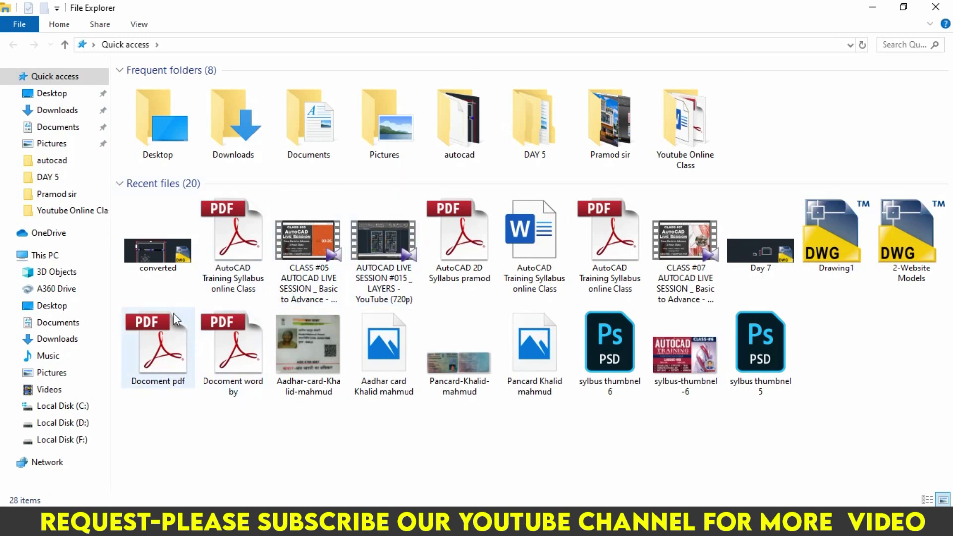
Open AUTOCAD PRACTICE EXERCISE FOR TRAINING.pdf from the Youtube Online Class folder
{"action": "double_click", "coordinate": [683, 126]}
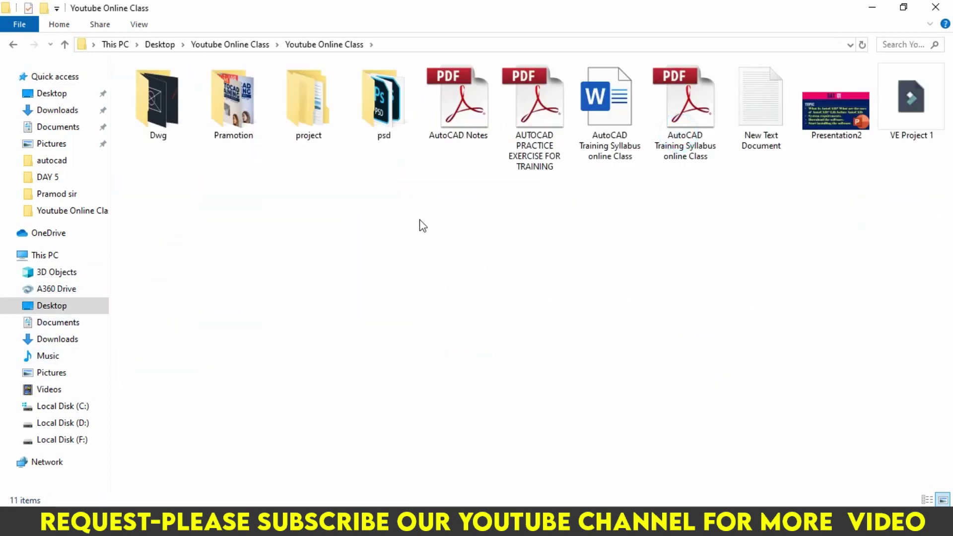
{"action": "left_click", "coordinate": [545, 124]}
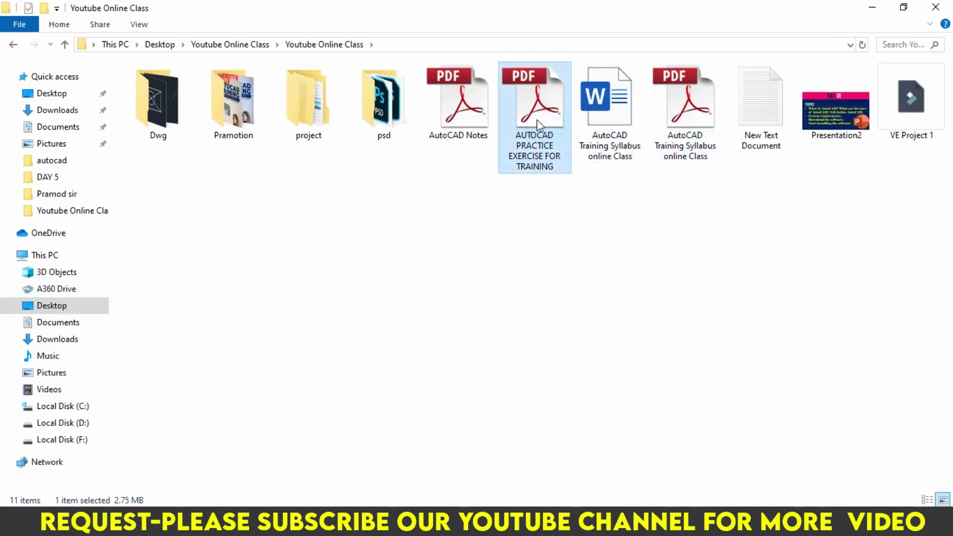
{"action": "double_click", "coordinate": [537, 124]}
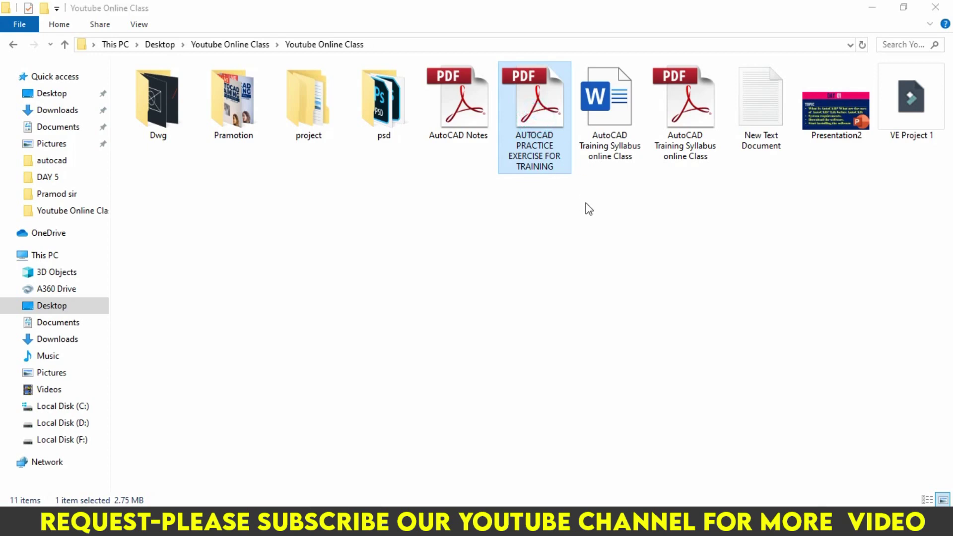
{"action": "scroll", "coordinate": [589, 209], "scroll_direction": "down", "scroll_amount": 3}
Scroll the practice PDF down to page 9's COPY and MOVE exercises
{"action": "scroll", "coordinate": [588, 209], "scroll_direction": "down", "scroll_amount": 3}
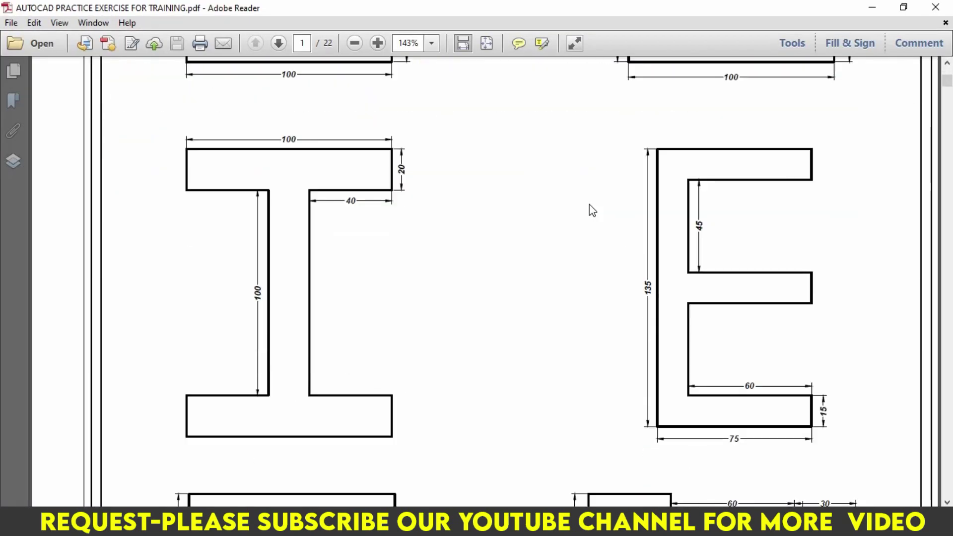
{"action": "scroll", "coordinate": [587, 219], "scroll_direction": "down", "scroll_amount": 3}
{"action": "scroll", "coordinate": [585, 222], "scroll_direction": "down", "scroll_amount": 5}
{"action": "scroll", "coordinate": [585, 222], "scroll_direction": "down", "scroll_amount": 5}
{"action": "scroll", "coordinate": [583, 223], "scroll_direction": "down", "scroll_amount": 5}
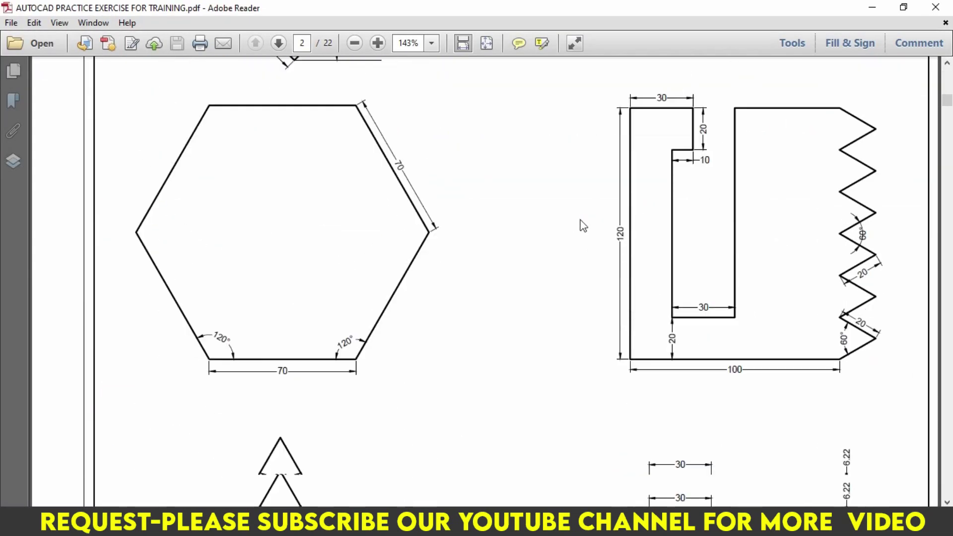
{"action": "scroll", "coordinate": [582, 224], "scroll_direction": "down", "scroll_amount": 6}
{"action": "scroll", "coordinate": [583, 228], "scroll_direction": "down", "scroll_amount": 5}
{"action": "scroll", "coordinate": [583, 227], "scroll_direction": "down", "scroll_amount": 5}
{"action": "scroll", "coordinate": [583, 228], "scroll_direction": "down", "scroll_amount": 5}
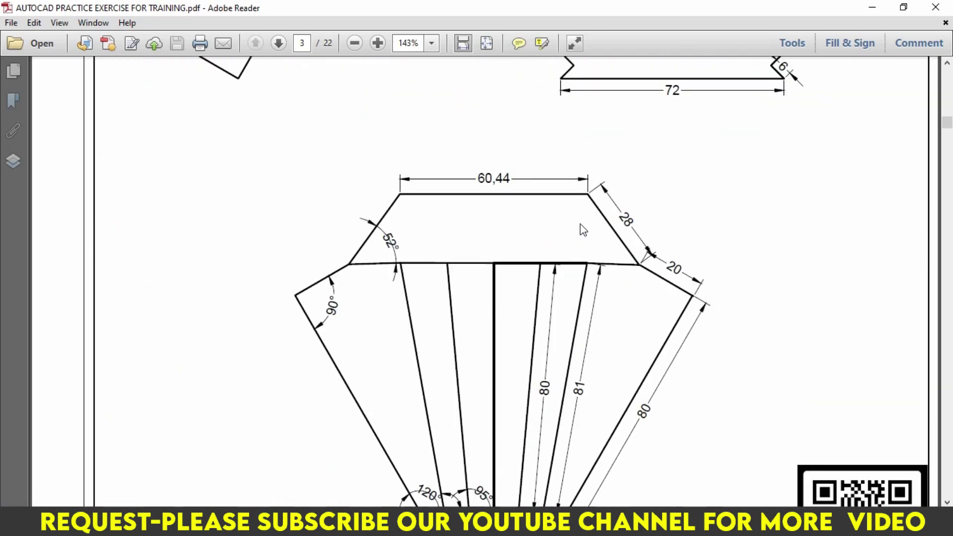
{"action": "scroll", "coordinate": [583, 230], "scroll_direction": "down", "scroll_amount": 5}
{"action": "scroll", "coordinate": [581, 233], "scroll_direction": "down", "scroll_amount": 5}
{"action": "scroll", "coordinate": [588, 258], "scroll_direction": "down", "scroll_amount": 5}
{"action": "scroll", "coordinate": [588, 275], "scroll_direction": "down", "scroll_amount": 5}
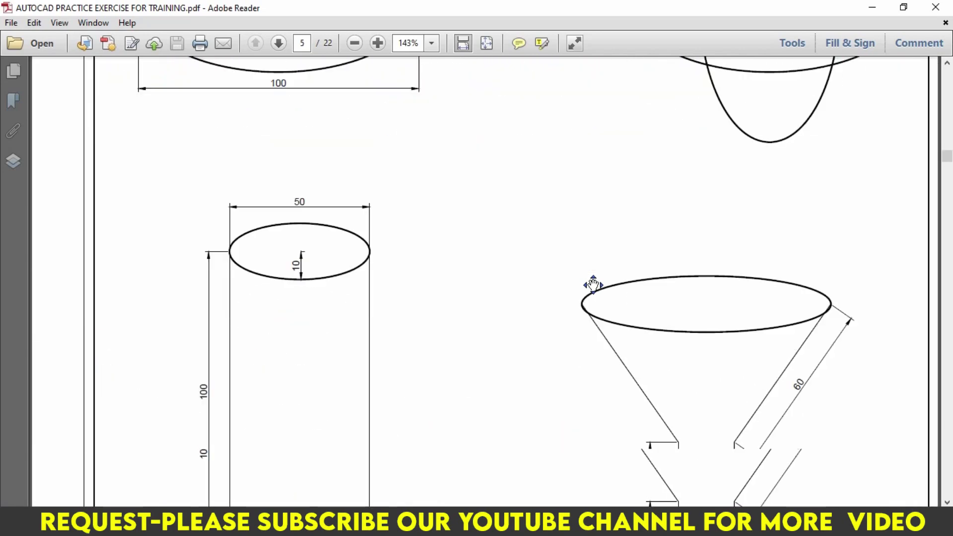
{"action": "scroll", "coordinate": [594, 285], "scroll_direction": "down", "scroll_amount": 5}
{"action": "scroll", "coordinate": [596, 290], "scroll_direction": "down", "scroll_amount": 5}
{"action": "scroll", "coordinate": [598, 289], "scroll_direction": "down", "scroll_amount": 5}
{"action": "scroll", "coordinate": [586, 278], "scroll_direction": "down", "scroll_amount": 4}
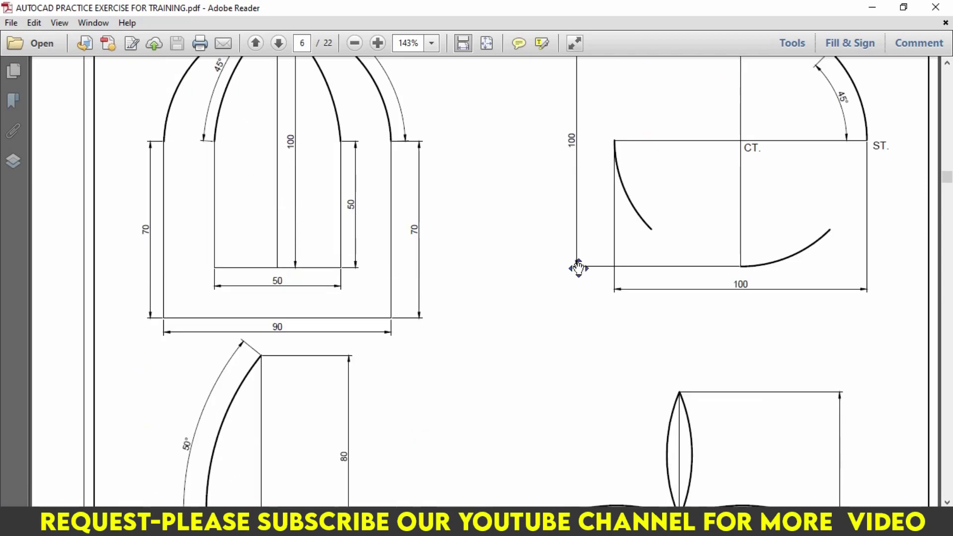
{"action": "scroll", "coordinate": [575, 266], "scroll_direction": "down", "scroll_amount": 6}
{"action": "scroll", "coordinate": [593, 348], "scroll_direction": "down", "scroll_amount": 8}
{"action": "scroll", "coordinate": [588, 338], "scroll_direction": "down", "scroll_amount": 4}
{"action": "scroll", "coordinate": [579, 325], "scroll_direction": "down", "scroll_amount": 5}
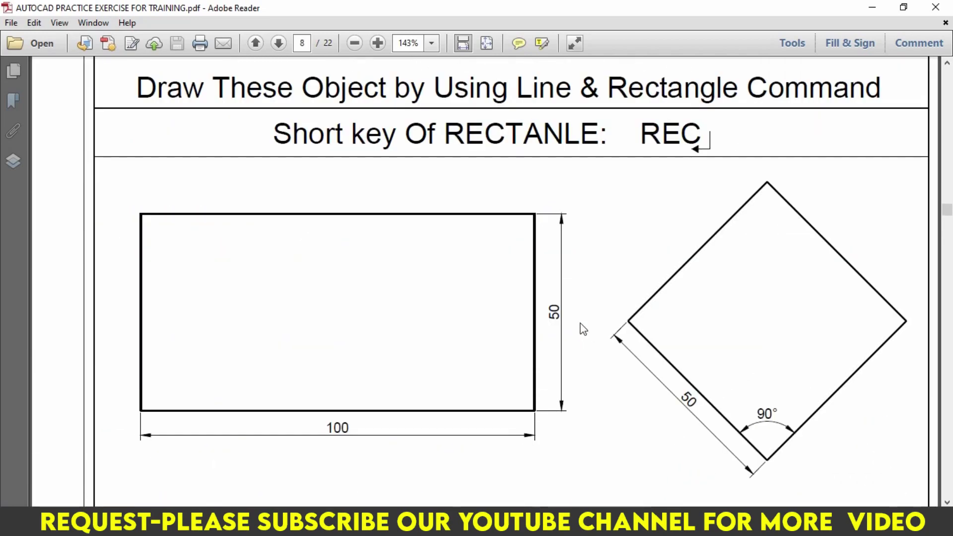
{"action": "scroll", "coordinate": [580, 326], "scroll_direction": "down", "scroll_amount": 8}
{"action": "scroll", "coordinate": [582, 328], "scroll_direction": "down", "scroll_amount": 5}
{"action": "scroll", "coordinate": [571, 312], "scroll_direction": "down", "scroll_amount": 5}
{"action": "scroll", "coordinate": [566, 301], "scroll_direction": "down", "scroll_amount": 4}
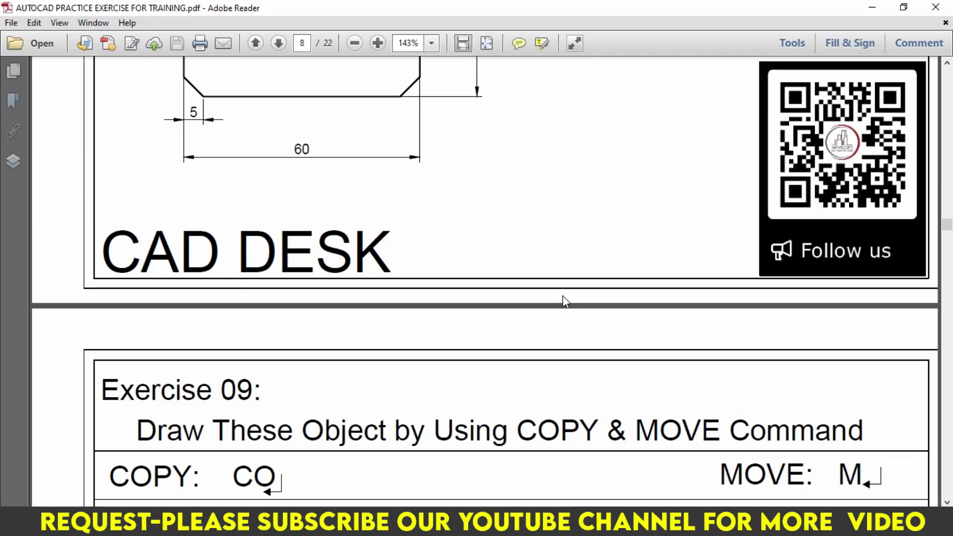
{"action": "scroll", "coordinate": [564, 298], "scroll_direction": "down", "scroll_amount": 5}
{"action": "scroll", "coordinate": [563, 297], "scroll_direction": "down", "scroll_amount": 5}
{"action": "scroll", "coordinate": [564, 298], "scroll_direction": "down", "scroll_amount": 2}
{"action": "scroll", "coordinate": [566, 300], "scroll_direction": "up", "scroll_amount": 2}
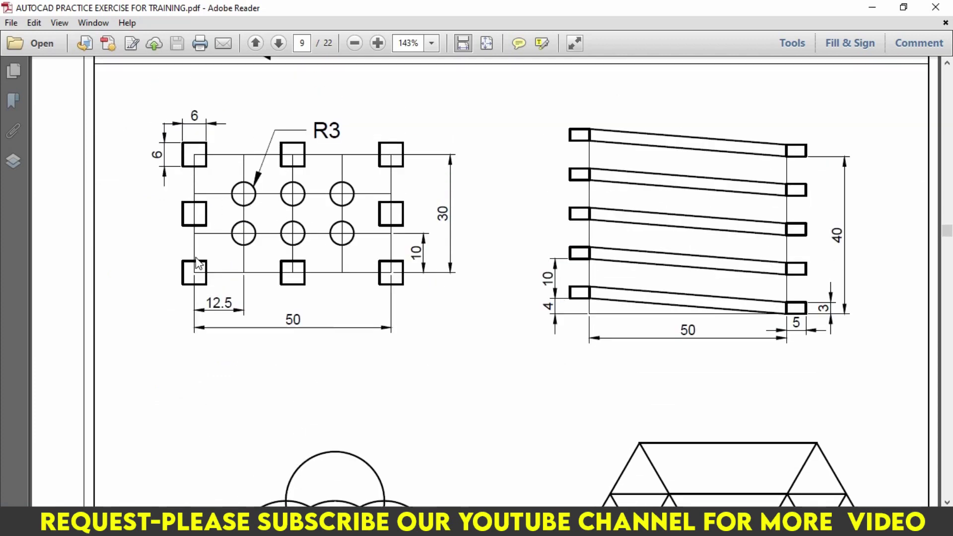
{"action": "scroll", "coordinate": [189, 259], "scroll_direction": "up", "scroll_amount": 1}
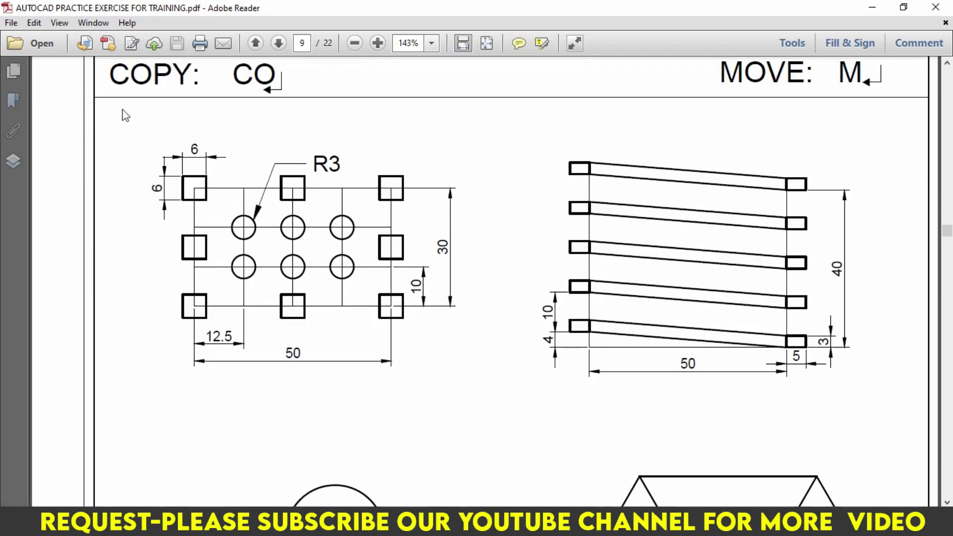
Study the 50 by 30 grid reference, then return to AutoCAD
{"action": "left_click", "coordinate": [144, 123]}
{"action": "scroll", "coordinate": [478, 244], "scroll_direction": "down", "scroll_amount": 3}
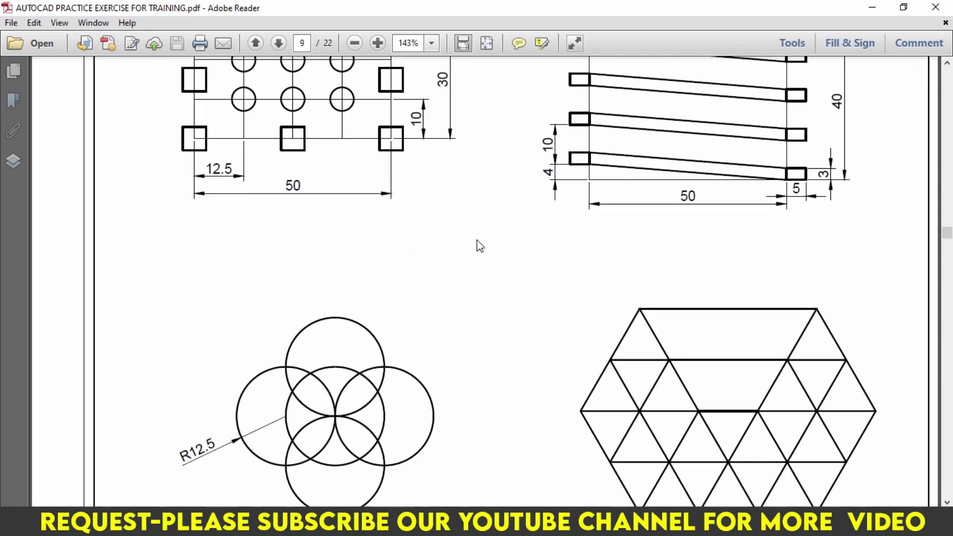
{"action": "scroll", "coordinate": [440, 284], "scroll_direction": "up", "scroll_amount": 3}
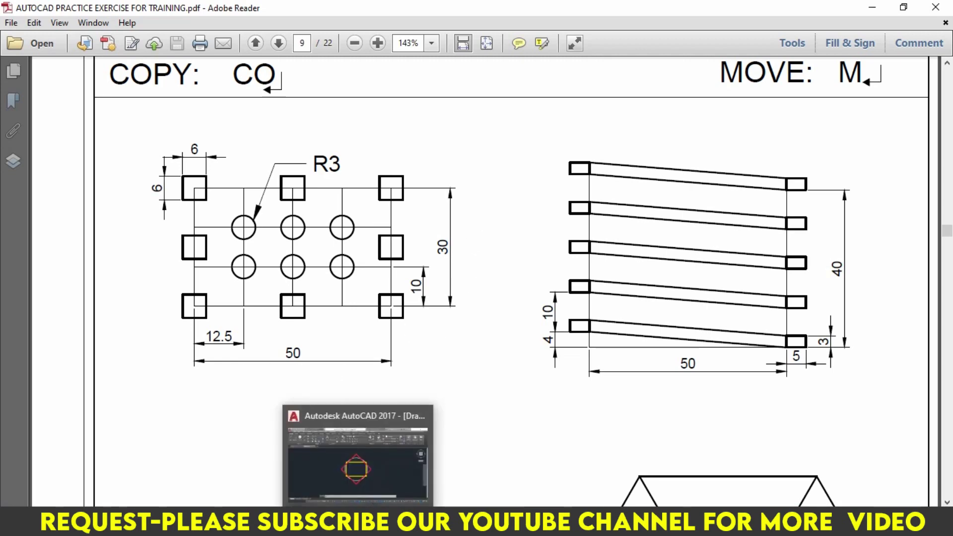
{"action": "left_click", "coordinate": [362, 447]}
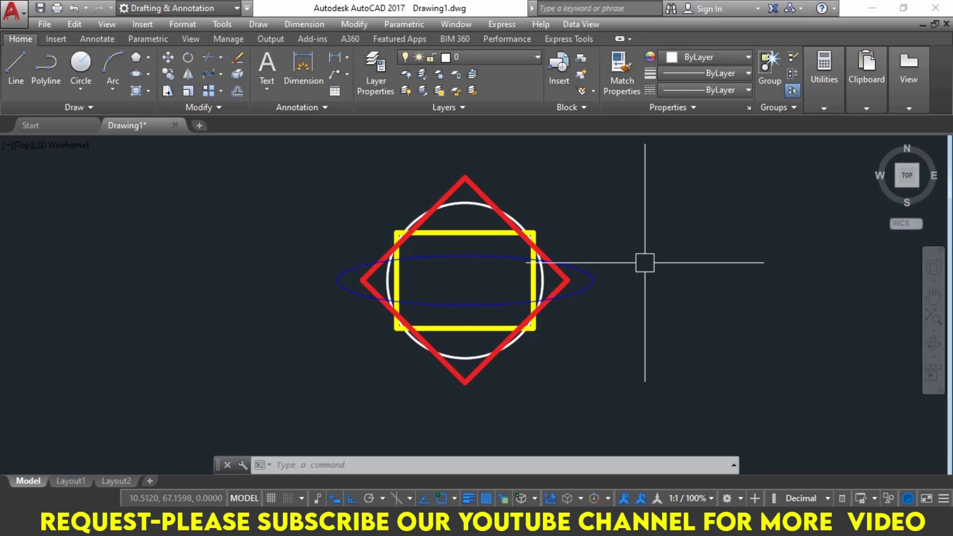
Delete all old shapes and draw the rectangle's 50 bottom and 30 right edges
{"action": "key", "text": "ctrl+a"}
{"action": "key", "text": "Delete"}
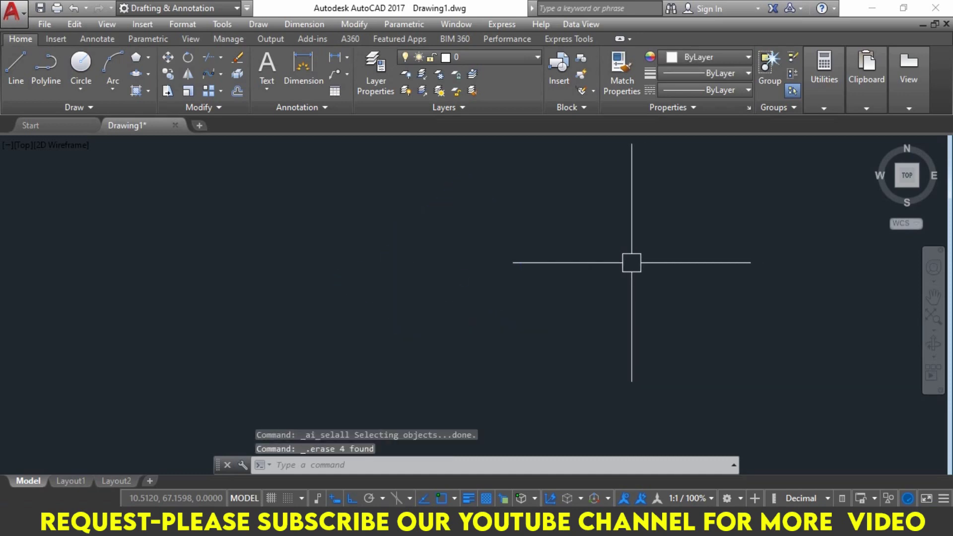
{"action": "type", "text": "l"}
{"action": "key", "text": "Return"}
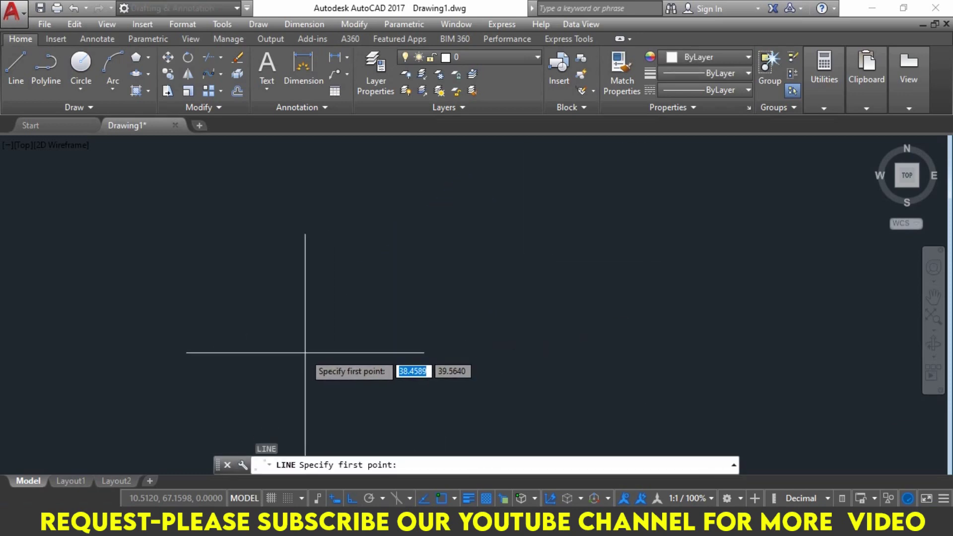
{"action": "left_click", "coordinate": [292, 351]}
{"action": "type", "text": "5"}
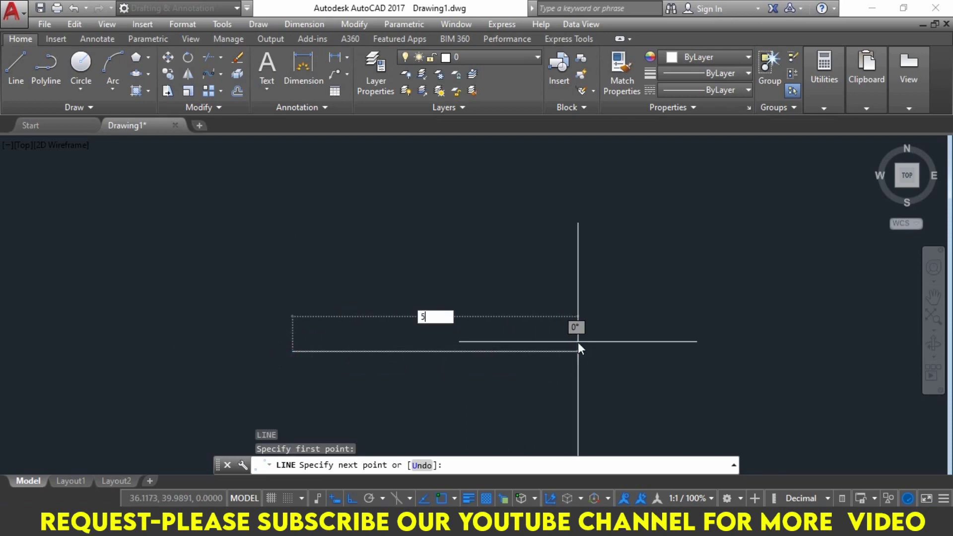
{"action": "type", "text": "0"}
{"action": "key", "text": "Return"}
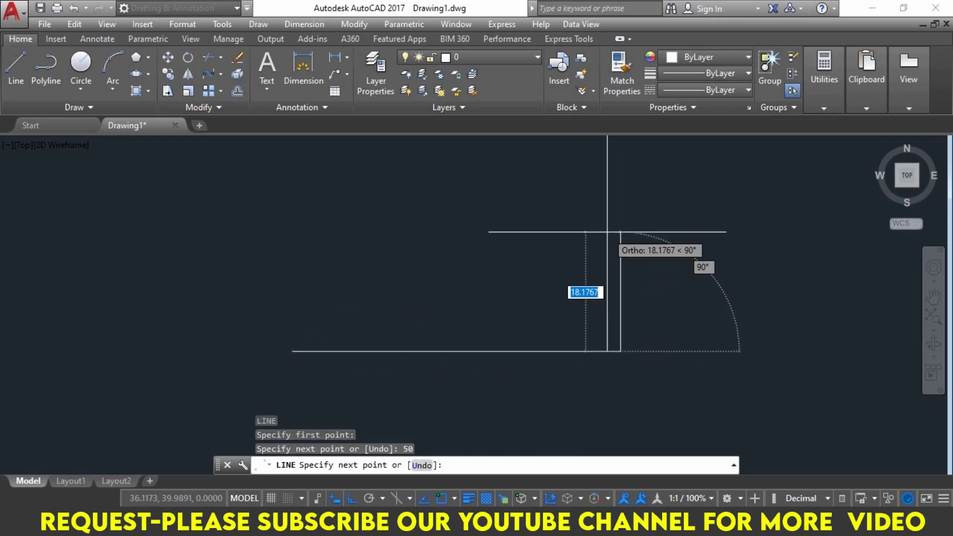
{"action": "type", "text": "30"}
{"action": "key", "text": "Return"}
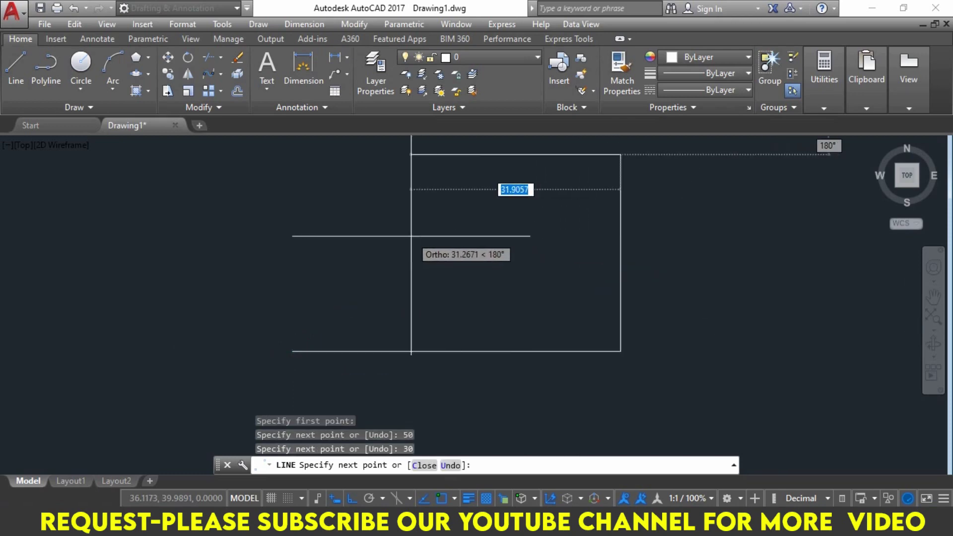
Close the rectangle with the 50 top and 30 left edges, then show the PDF
{"action": "type", "text": "50"}
{"action": "key", "text": "Return"}
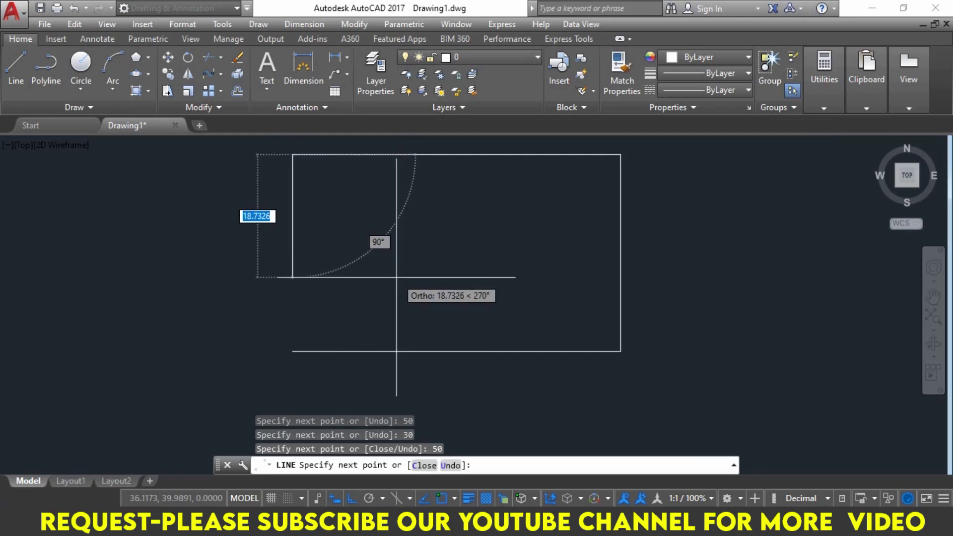
{"action": "type", "text": "30"}
{"action": "key", "text": "Return"}
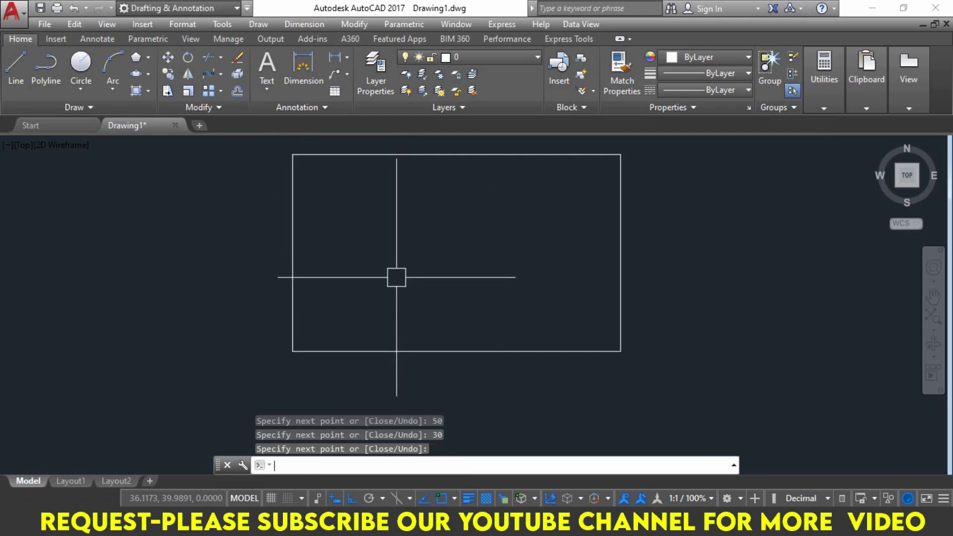
{"action": "key", "text": "Return"}
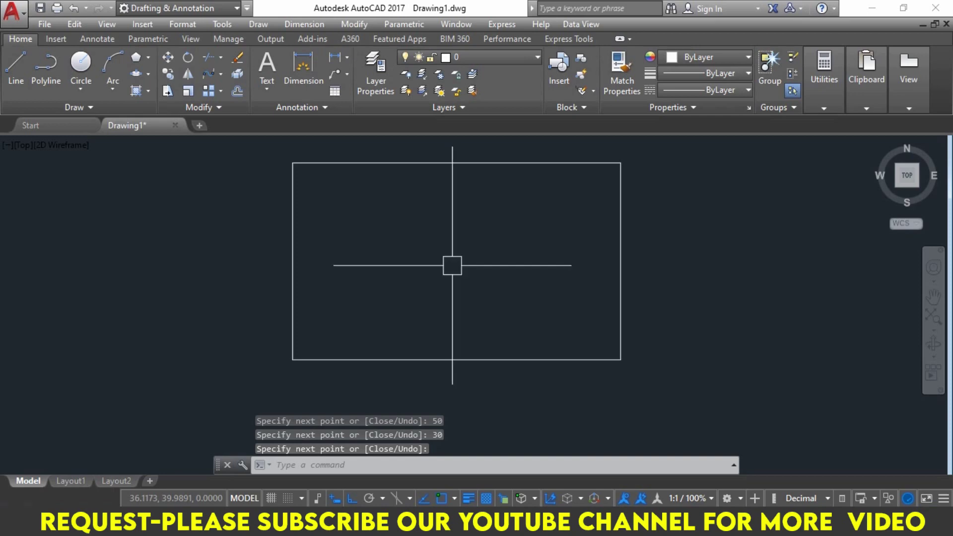
{"action": "key", "text": "Escape"}
{"action": "key", "text": "Escape"}
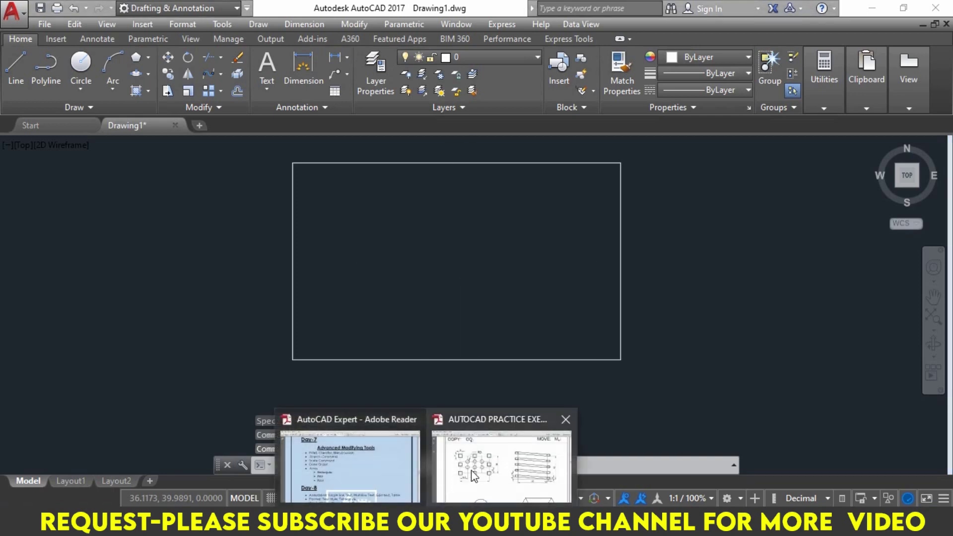
{"action": "left_click", "coordinate": [473, 469]}
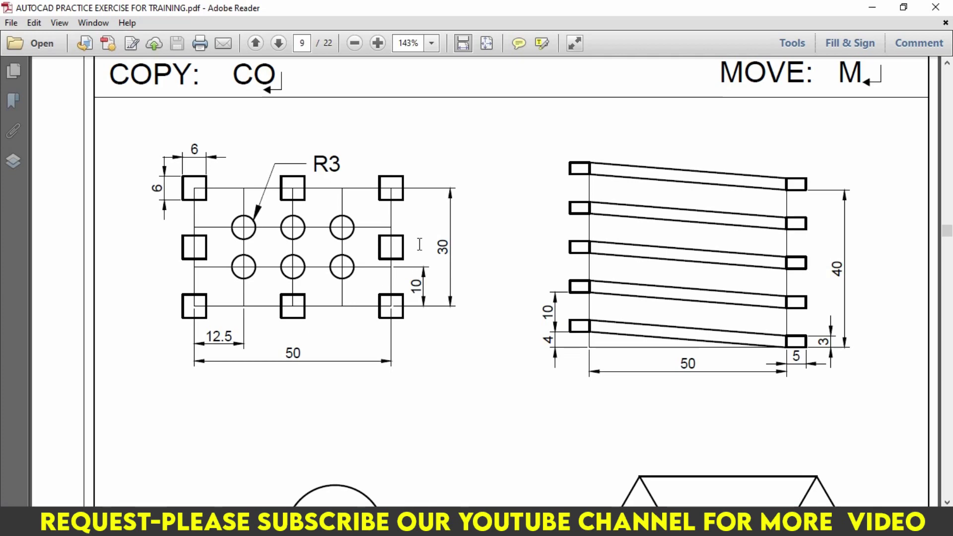
Minimize Adobe Reader after checking the grid spacing to return to AutoCAD
{"action": "left_click", "coordinate": [872, 6]}
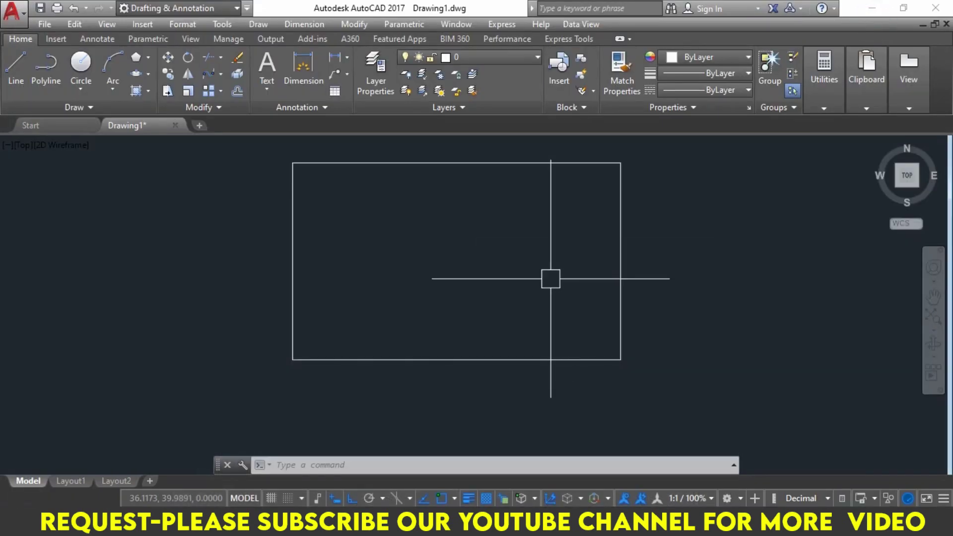
Copy the rectangle's bottom edge 10 and 20 units upward
{"action": "type", "text": "CP"}
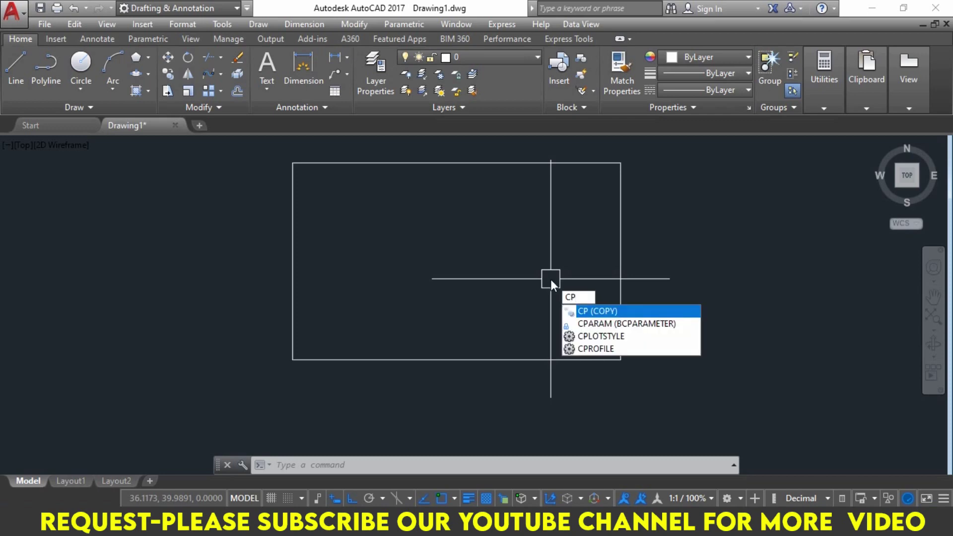
{"action": "key", "text": "Return"}
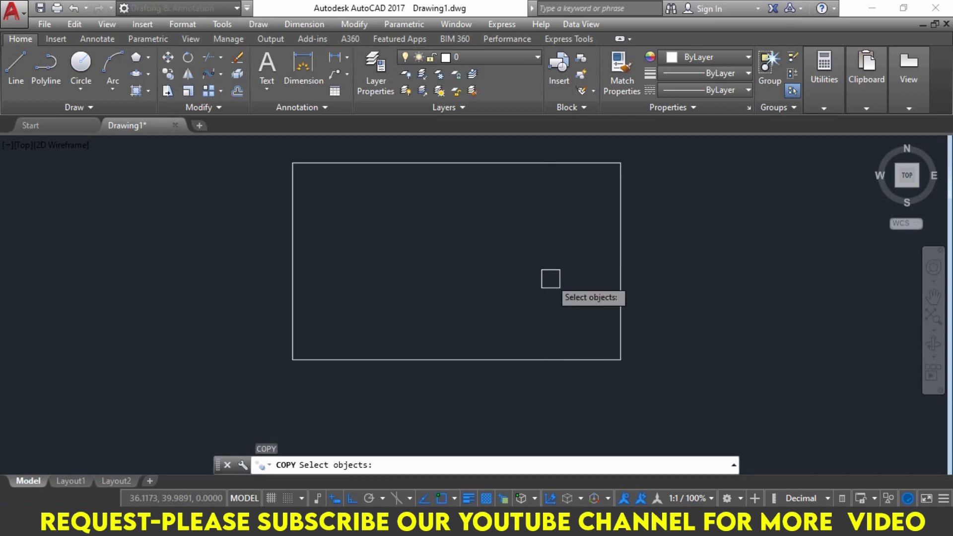
{"action": "left_click", "coordinate": [485, 358]}
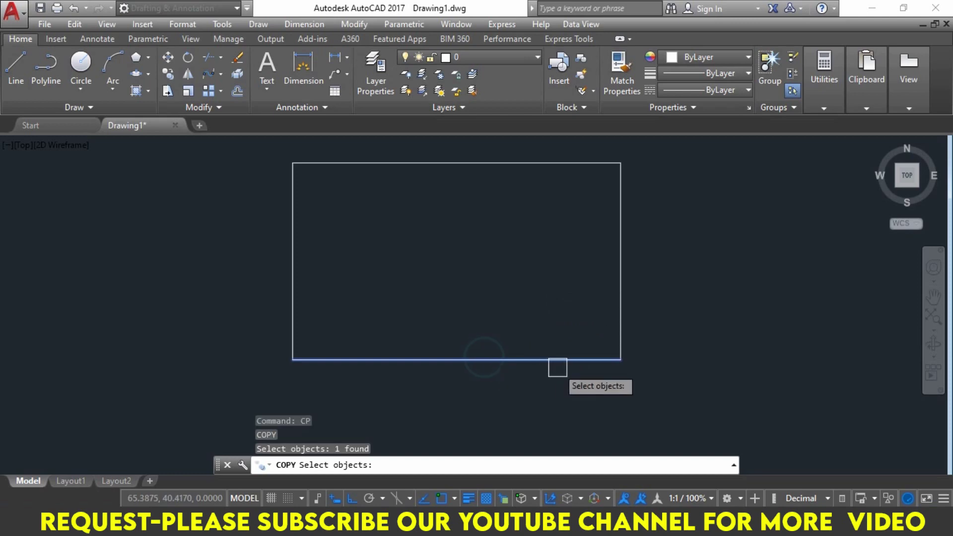
{"action": "key", "text": "Return"}
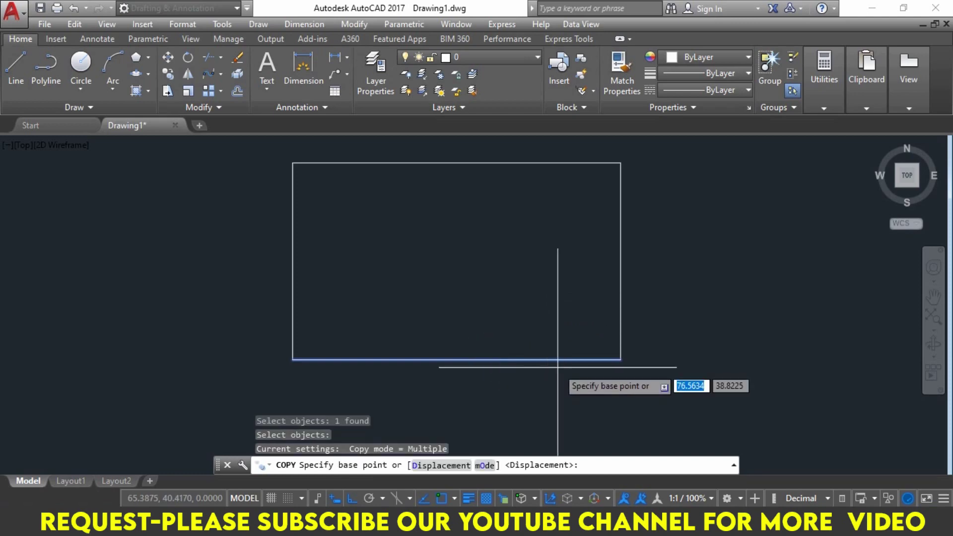
{"action": "left_click", "coordinate": [621, 359]}
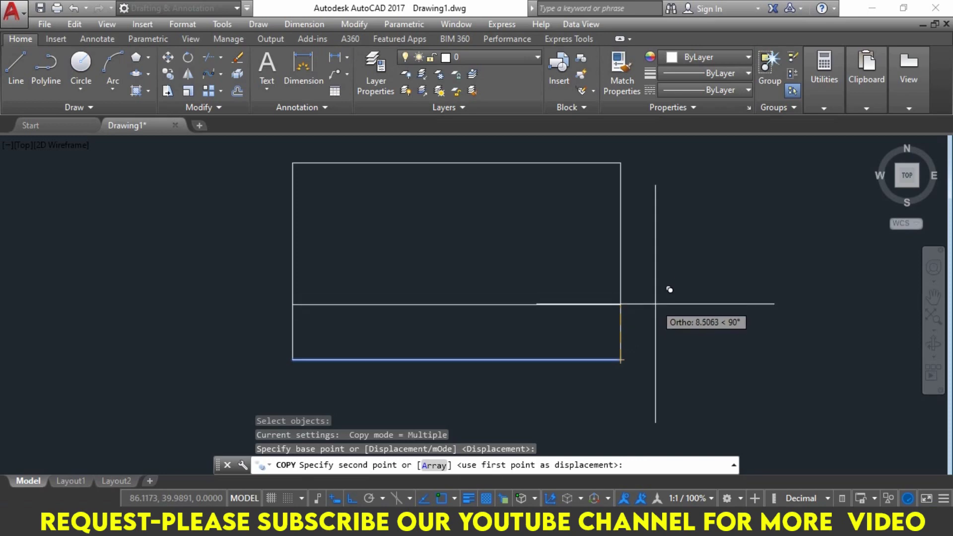
{"action": "type", "text": "10"}
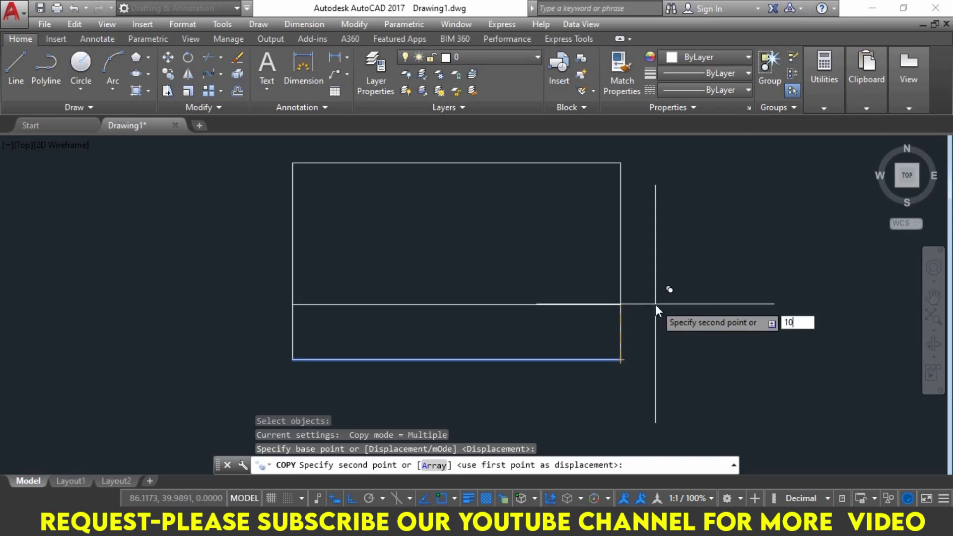
{"action": "key", "text": "Return"}
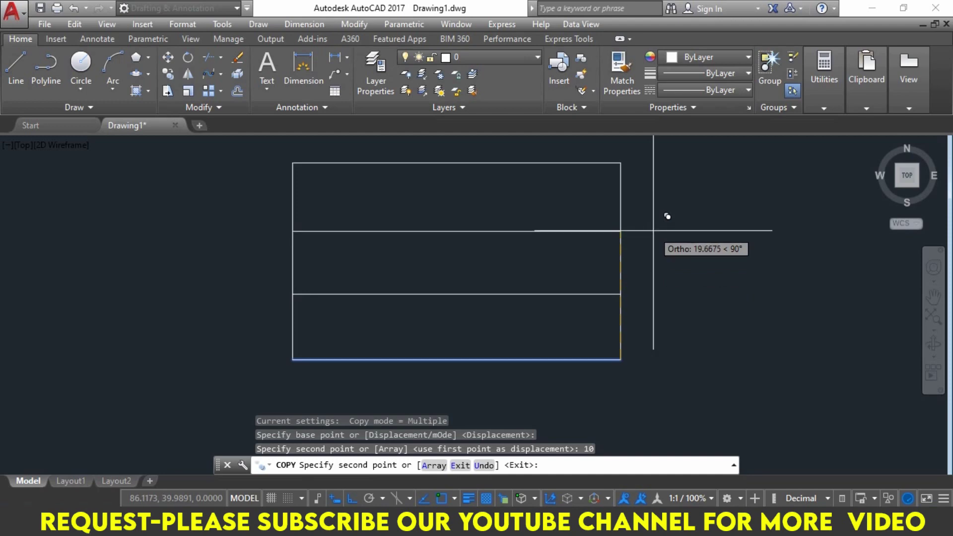
{"action": "type", "text": "20"}
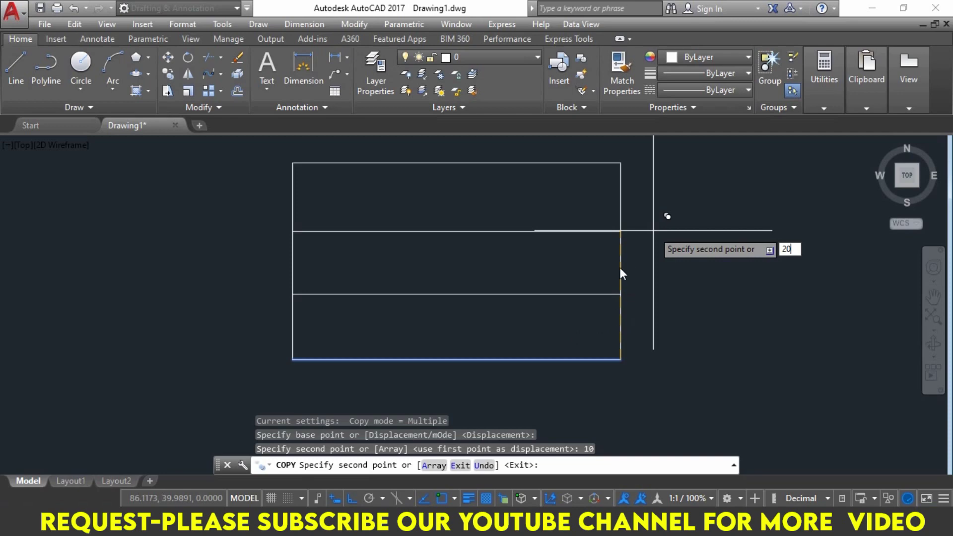
{"action": "key", "text": "Return"}
{"action": "key", "text": "Return"}
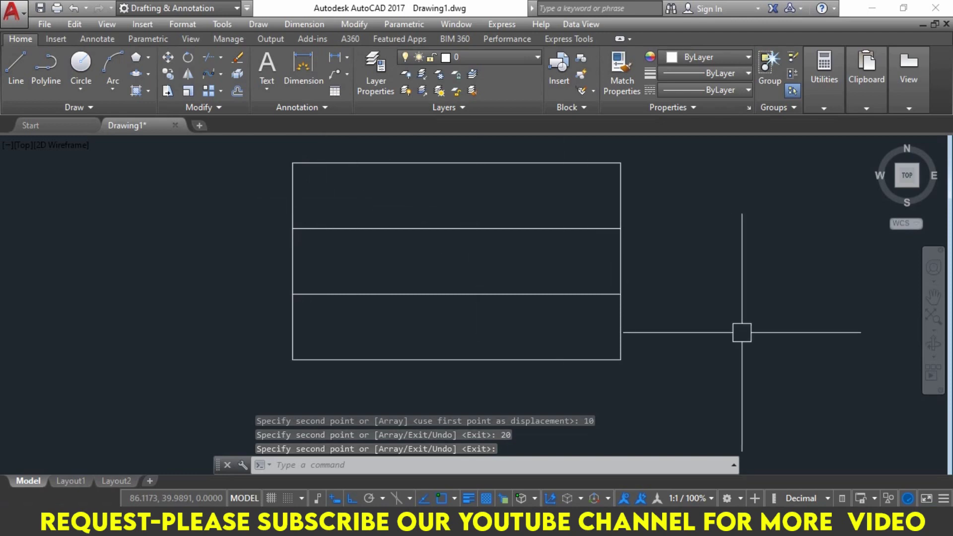
Copy the rectangle's left edge 12.5, 25 and 37.5 units to the right
{"action": "type", "text": "CP"}
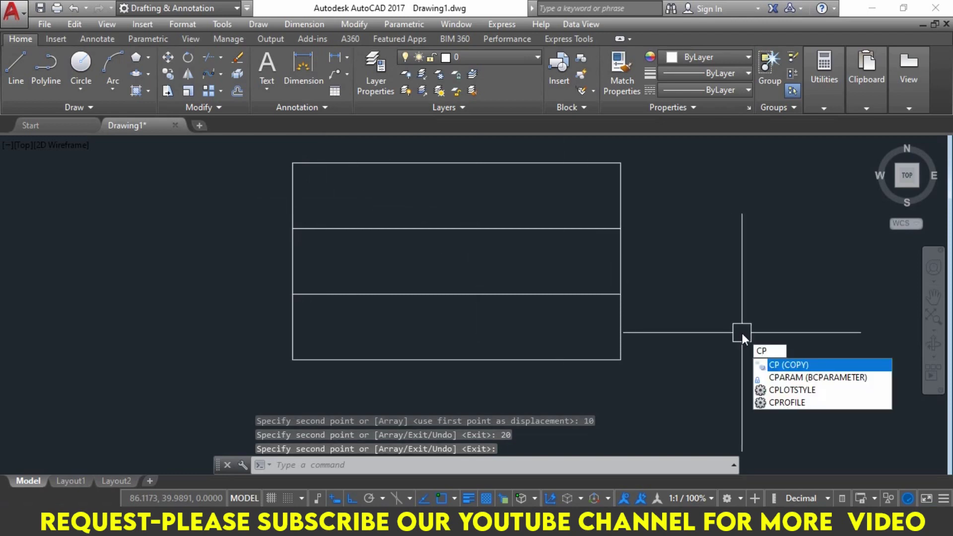
{"action": "key", "text": "Return"}
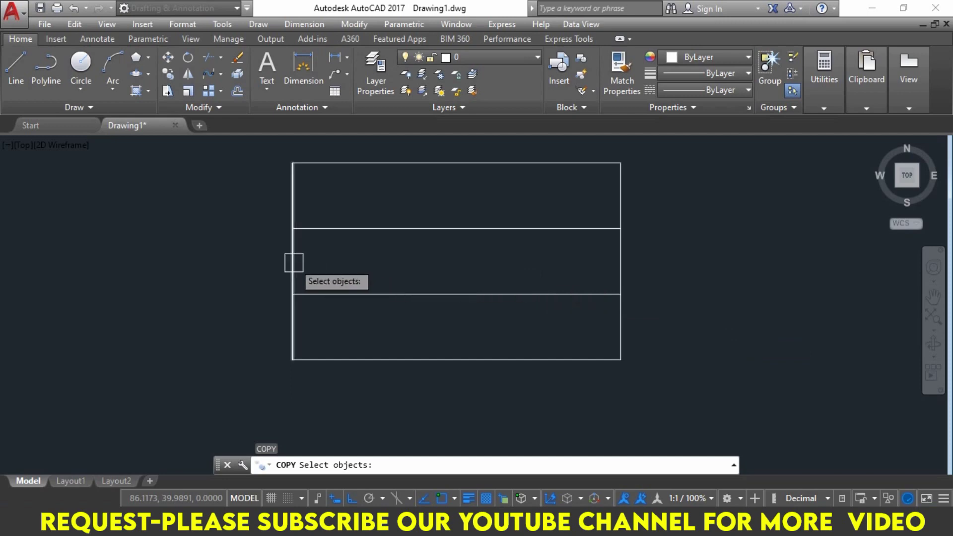
{"action": "left_click", "coordinate": [294, 264]}
{"action": "key", "text": "Return"}
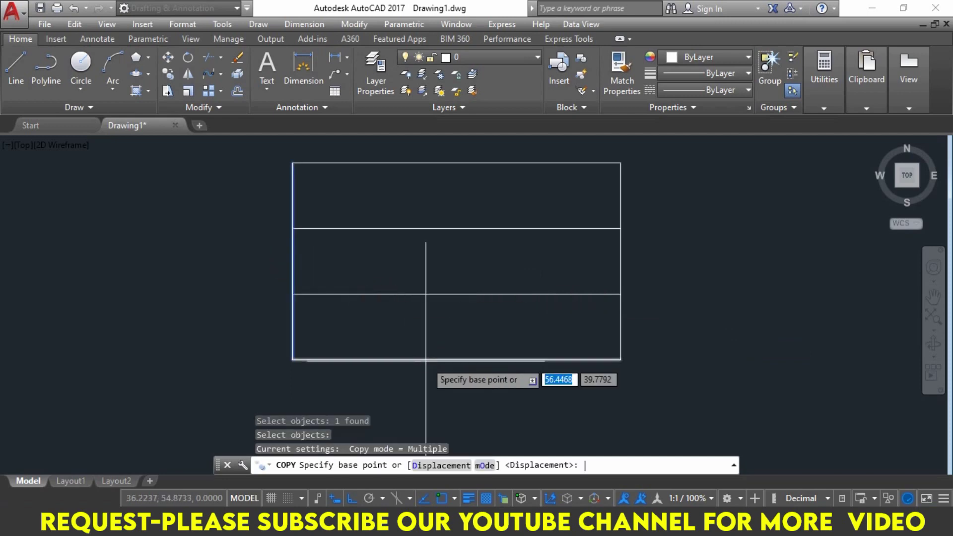
{"action": "left_click", "coordinate": [292, 359]}
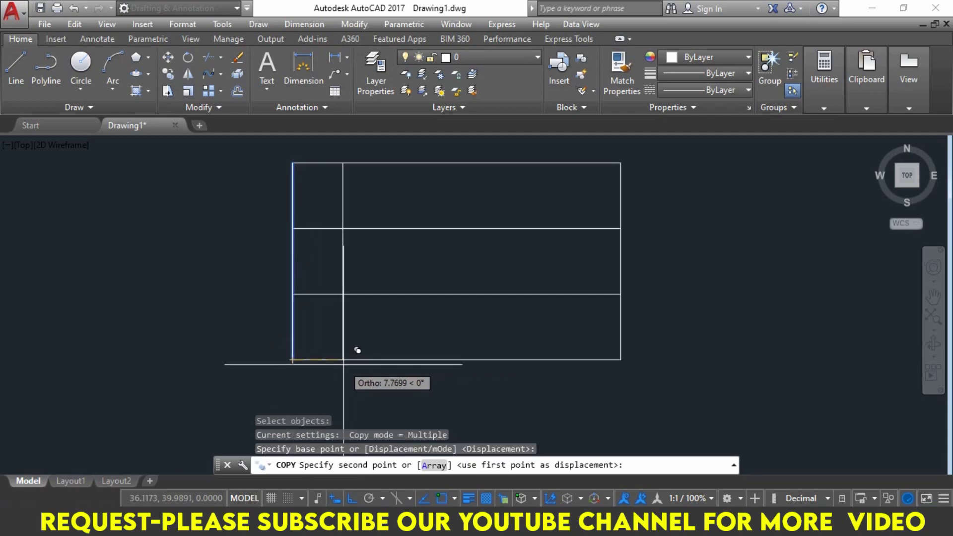
{"action": "type", "text": "12.5"}
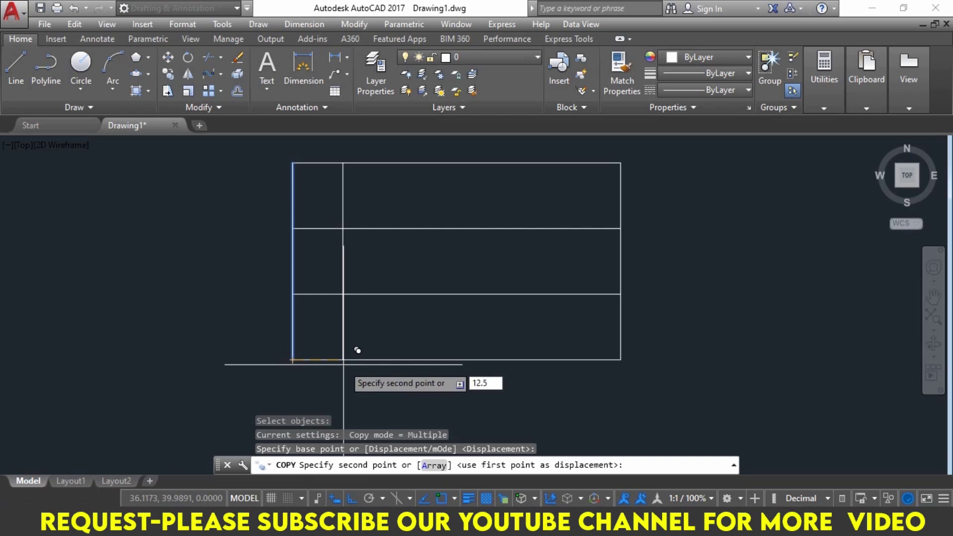
{"action": "key", "text": "Return"}
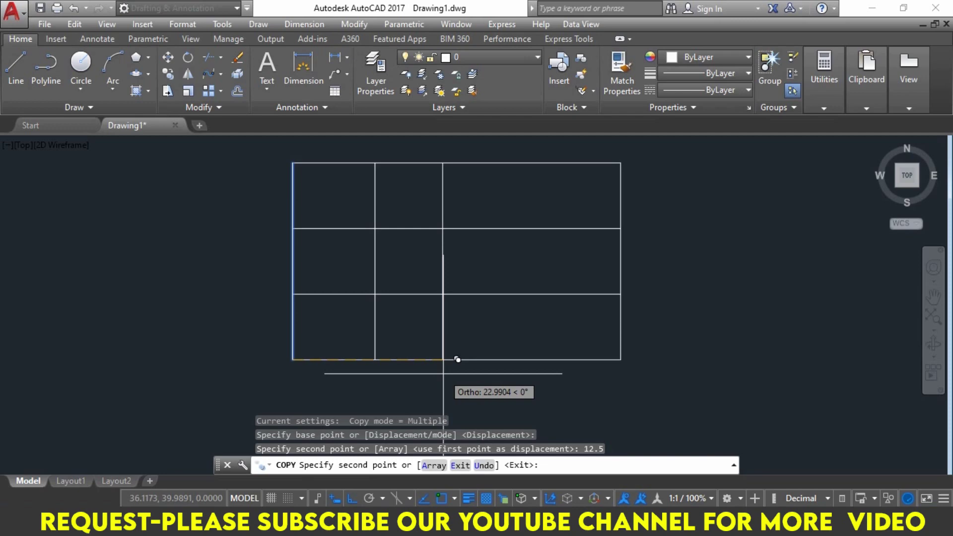
{"action": "type", "text": "25"}
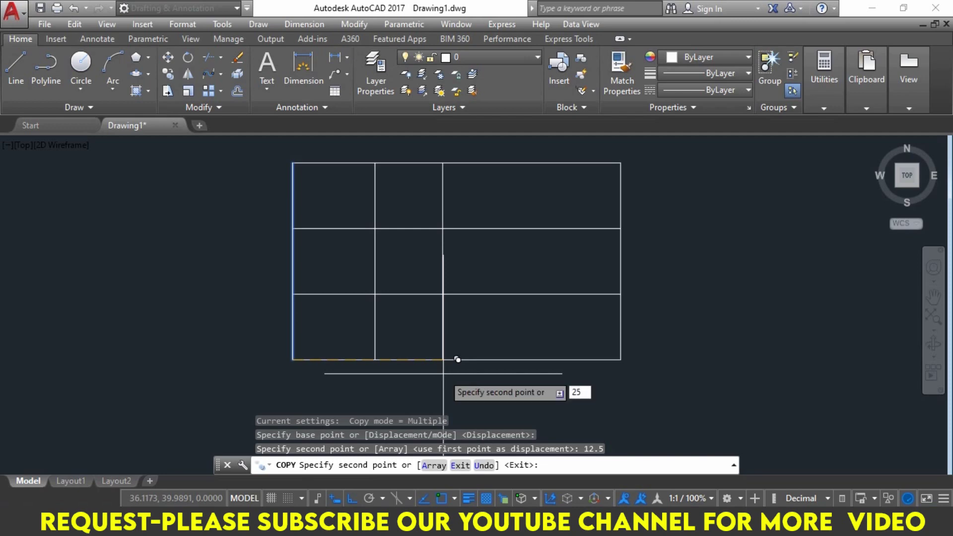
{"action": "key", "text": "Return"}
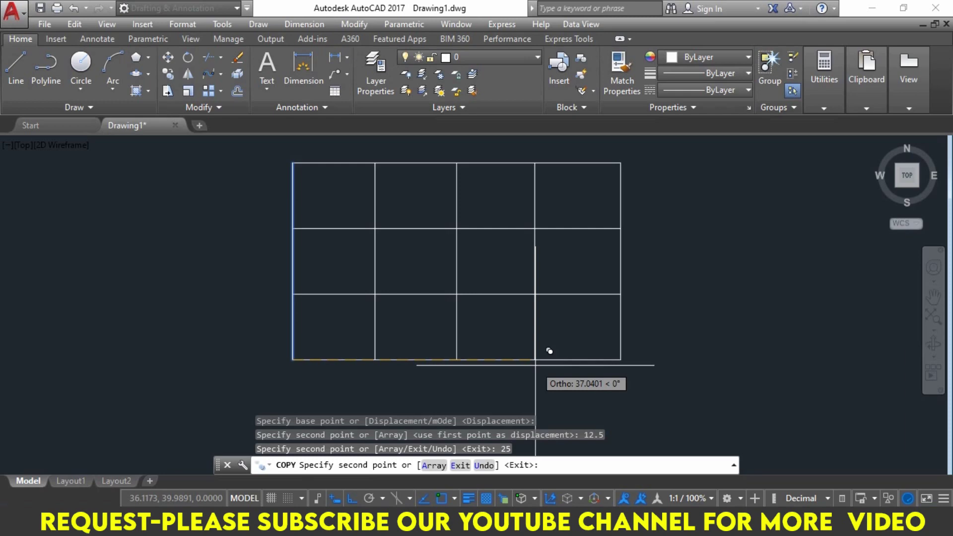
{"action": "type", "text": "37.5"}
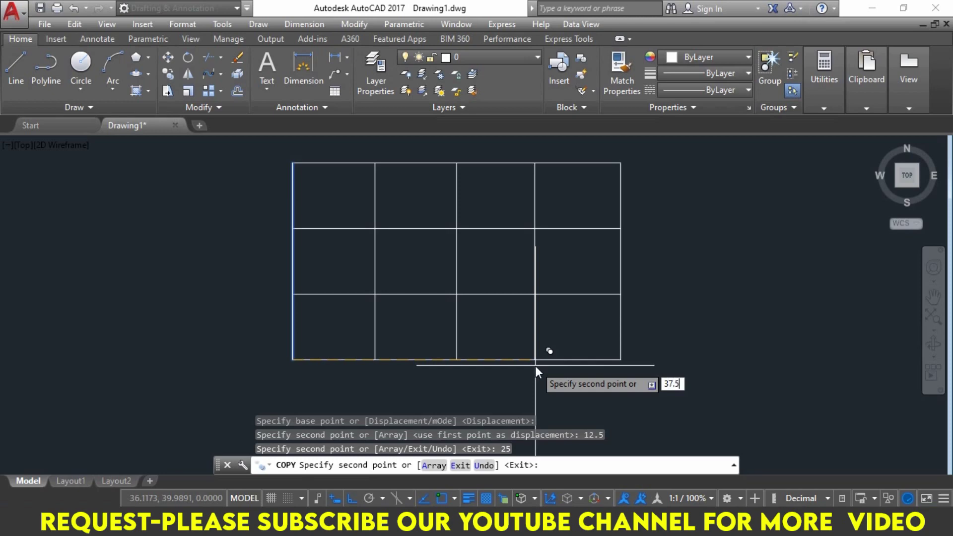
{"action": "key", "text": "Return"}
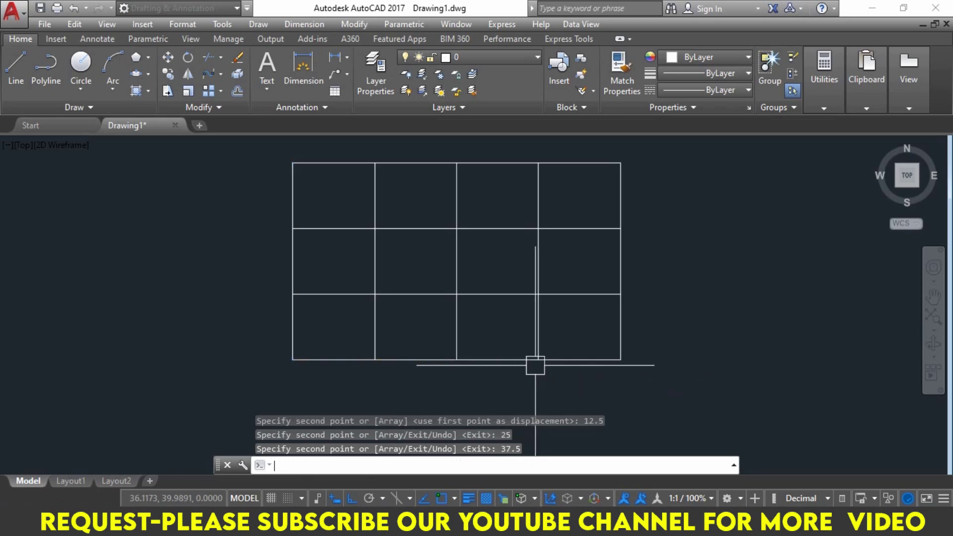
{"action": "key", "text": "Return"}
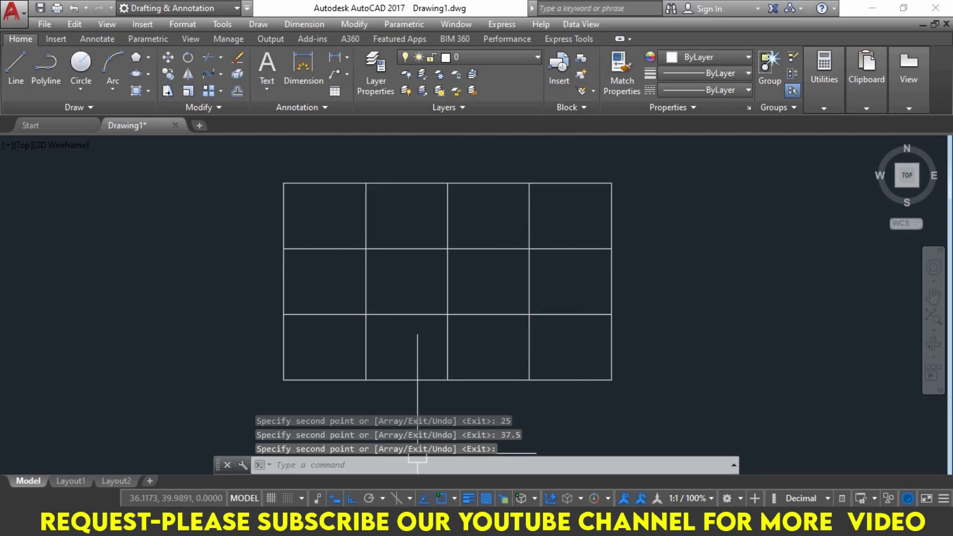
Consult the PDF and pan to make room right of the grid for a rectangle
{"action": "left_click", "coordinate": [527, 437]}
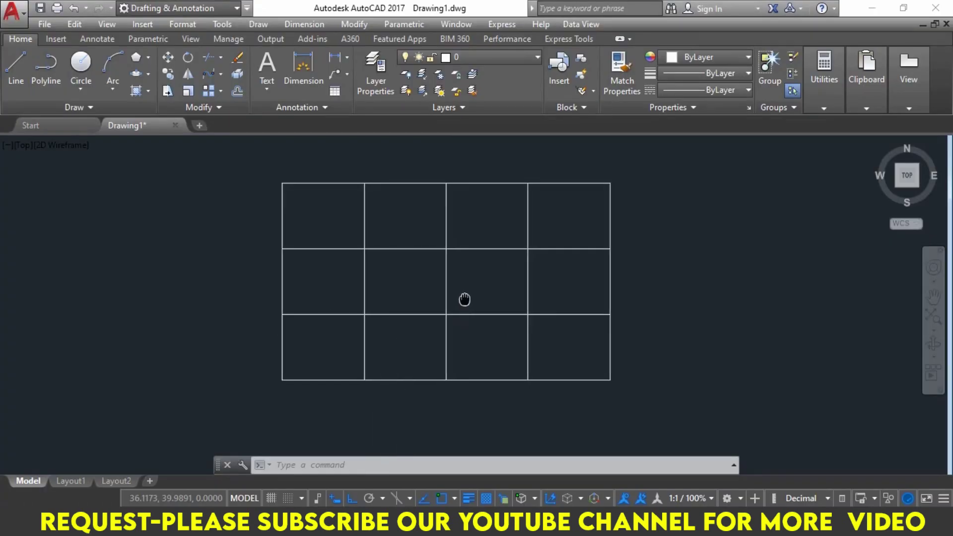
{"action": "middle_click_drag", "start_coordinate": [461, 298], "coordinate": [374, 304]}
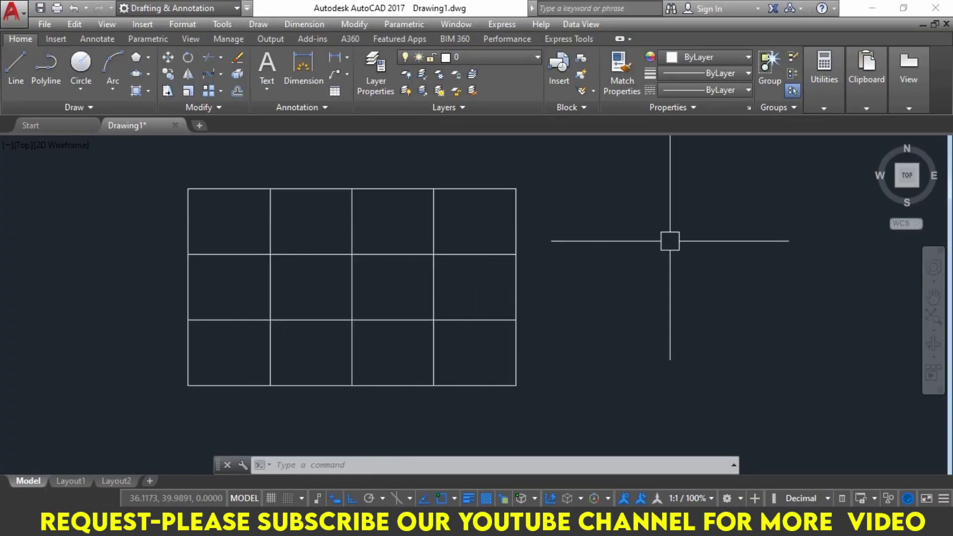
{"action": "type", "text": "REC"}
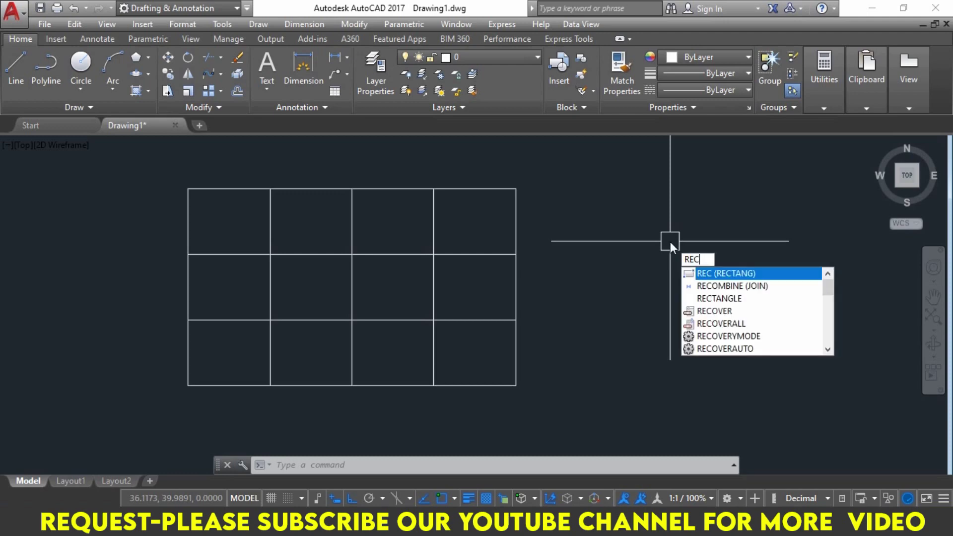
{"action": "key", "text": "Return"}
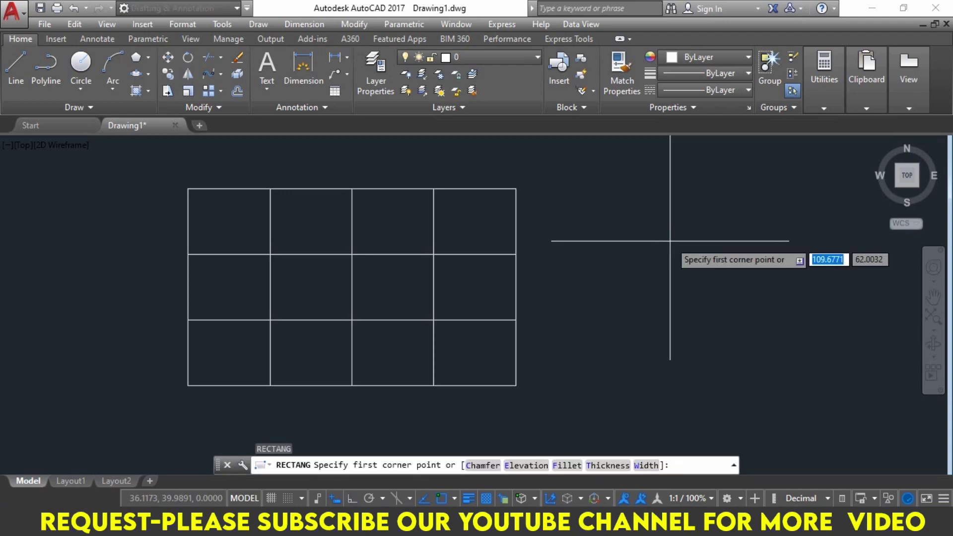
{"action": "type", "text": "D"}
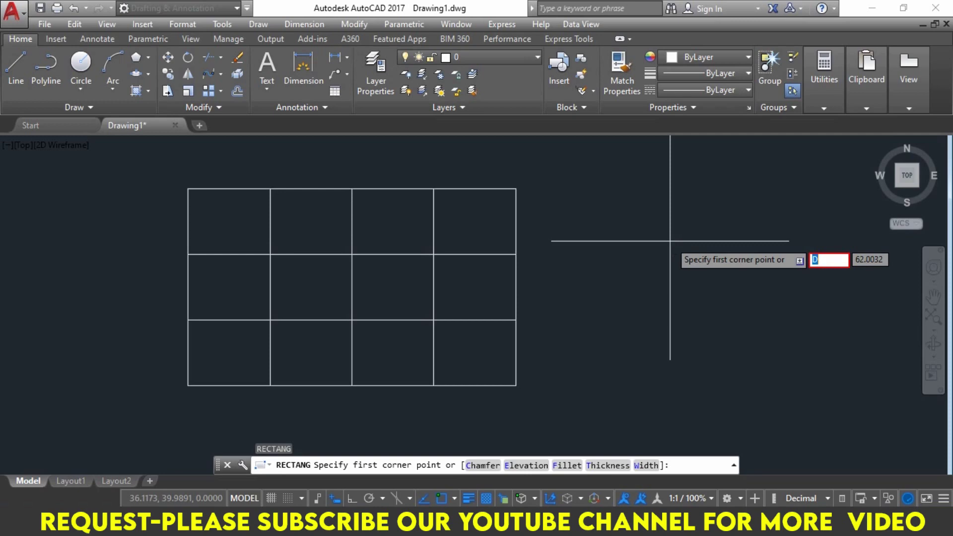
{"action": "key", "text": "Escape"}
{"action": "key", "text": "Escape"}
{"action": "key", "text": "Escape"}
{"action": "type", "text": "REC"}
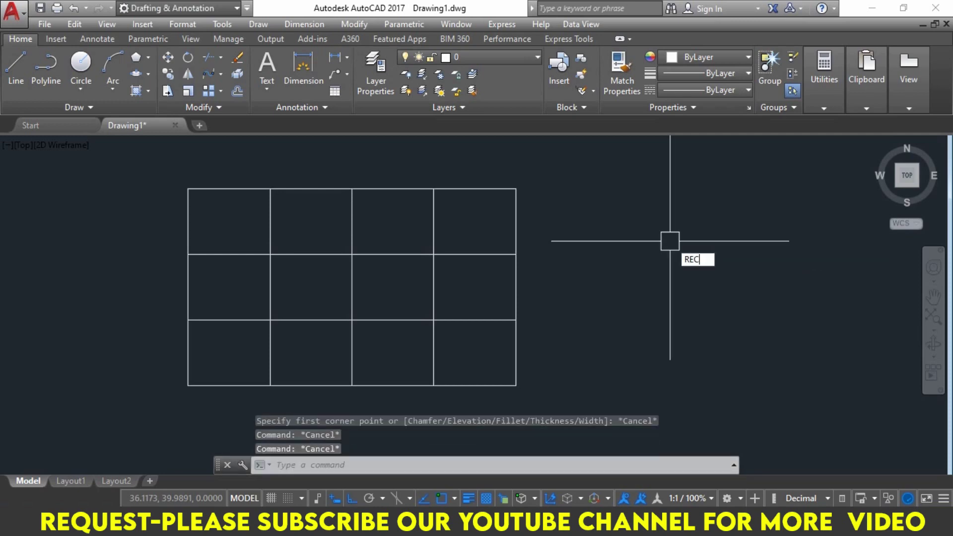
{"action": "key", "text": "Return"}
Draw a 6 by 6 square right of the grid and select it
{"action": "left_click", "coordinate": [652, 226]}
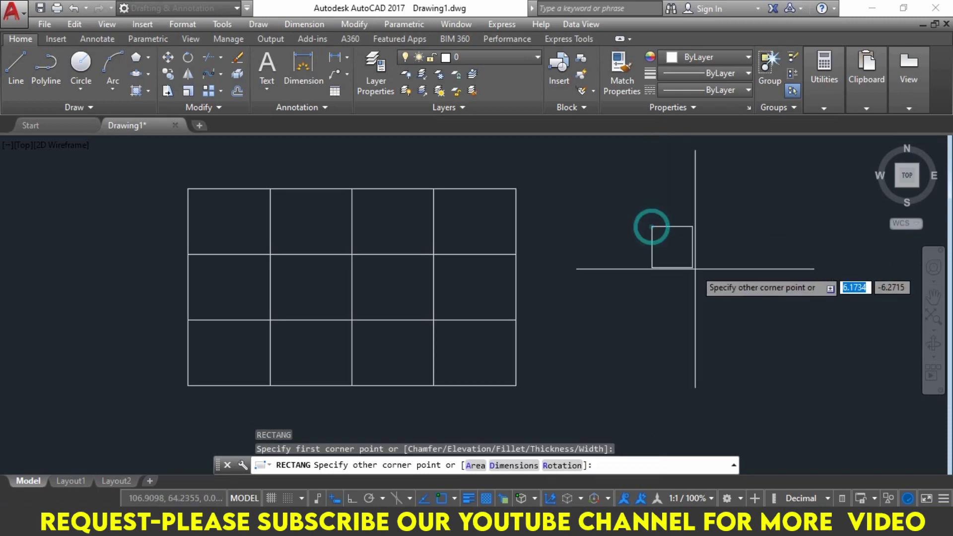
{"action": "type", "text": "D"}
{"action": "key", "text": "Return"}
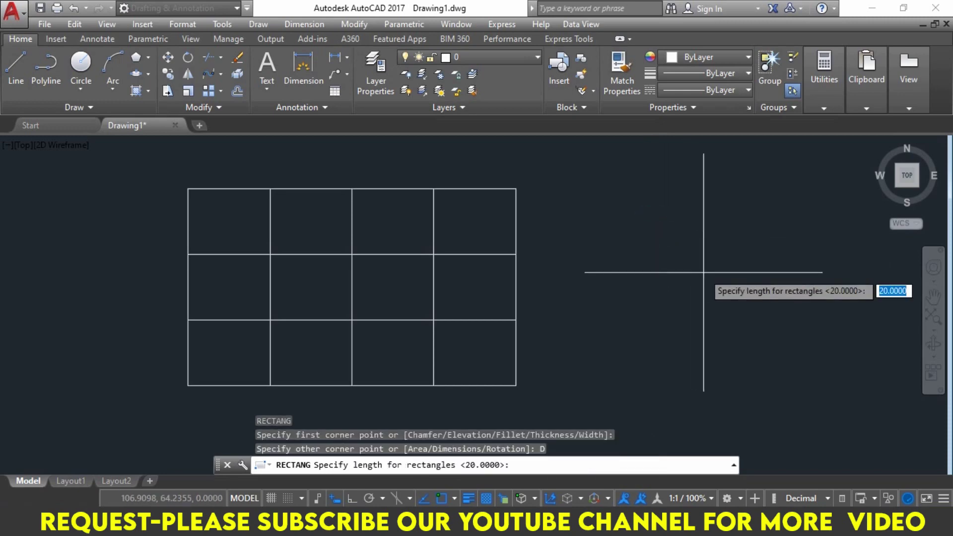
{"action": "type", "text": "6"}
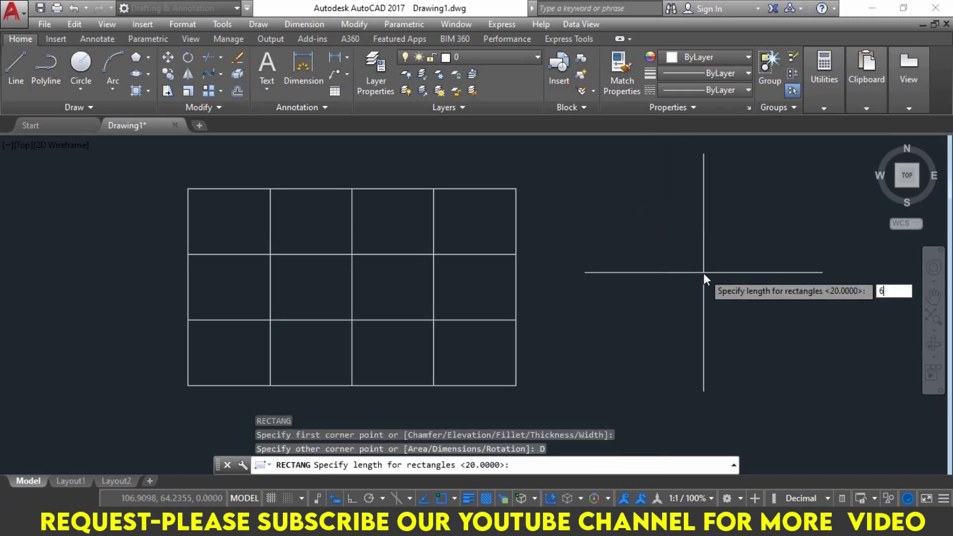
{"action": "key", "text": "Return"}
{"action": "type", "text": "6"}
{"action": "key", "text": "Return"}
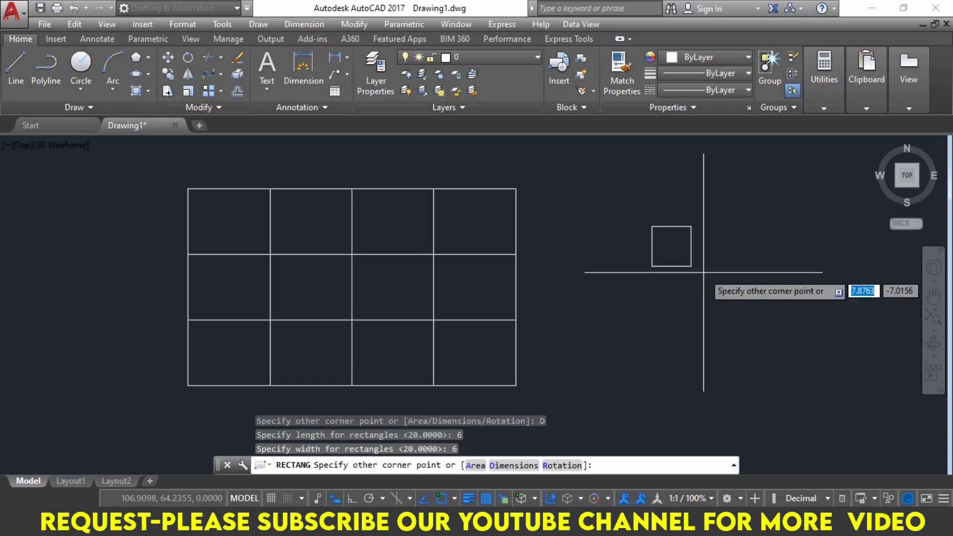
{"action": "left_click", "coordinate": [753, 297]}
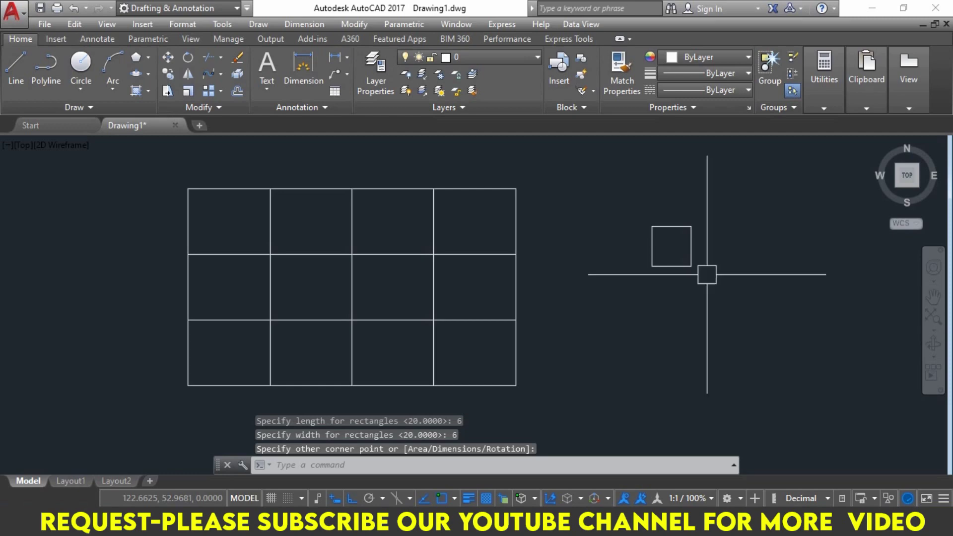
{"action": "left_click", "coordinate": [746, 268]}
{"action": "left_click", "coordinate": [690, 266]}
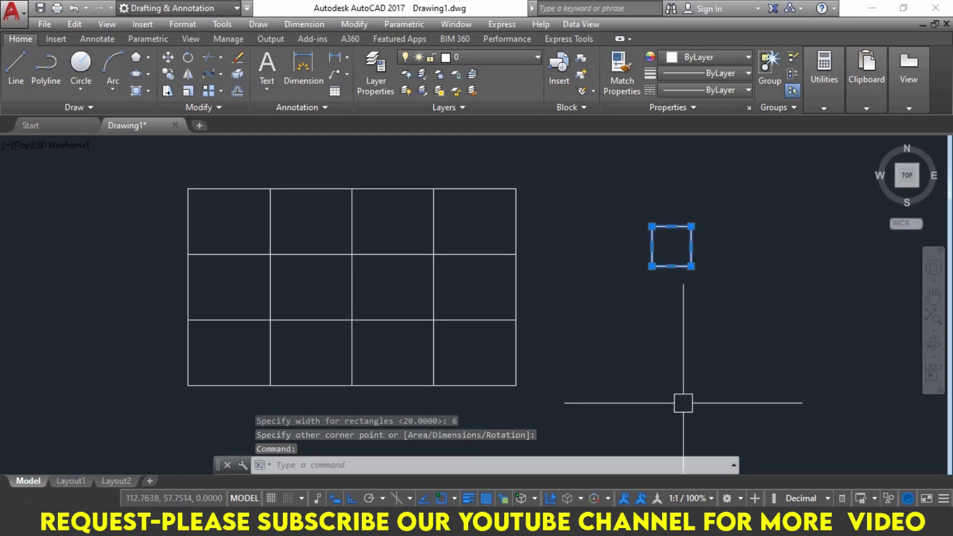
Move the square by its centre onto the grid's top-left corner, then show the PDF
{"action": "type", "text": "M"}
{"action": "key", "text": "Return"}
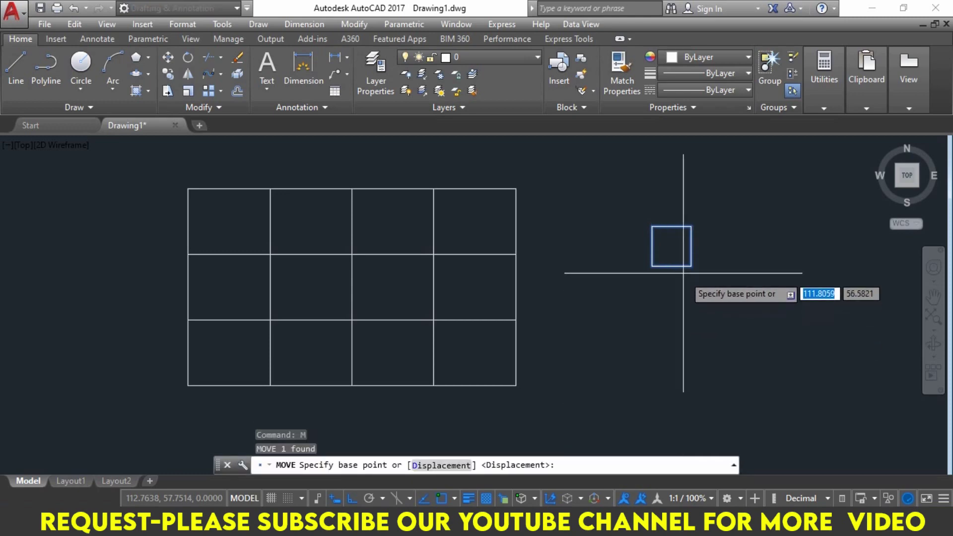
{"action": "left_click", "coordinate": [671, 246]}
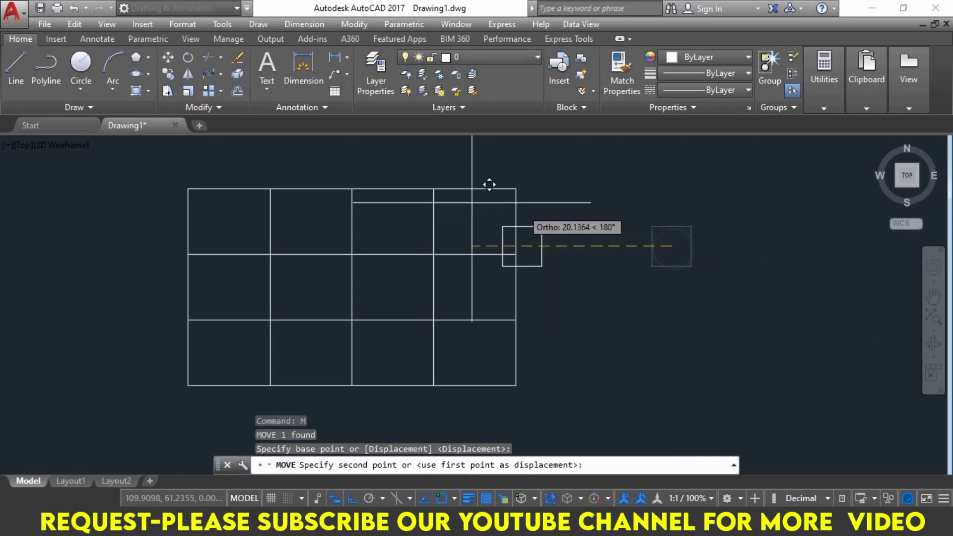
{"action": "left_click", "coordinate": [188, 189]}
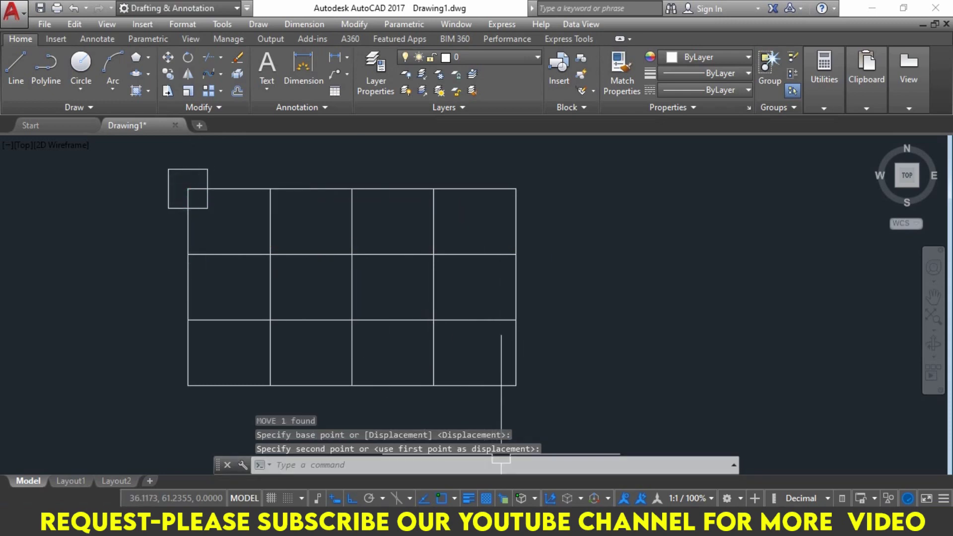
{"action": "left_click", "coordinate": [474, 475]}
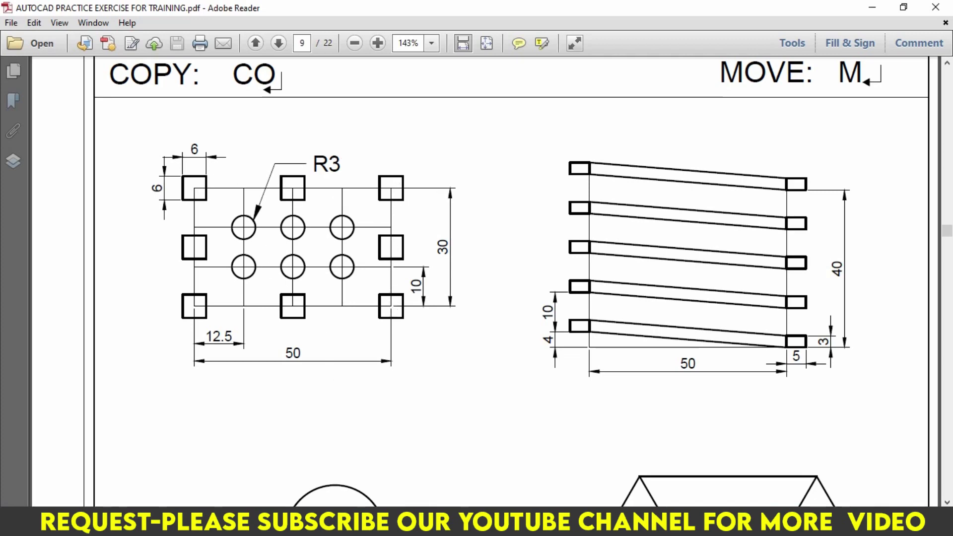
Copy the top-left square to the top edge's midpoint and the grid's top-right corner
{"action": "key", "text": "alt+Tab"}
{"action": "type", "text": "C"}
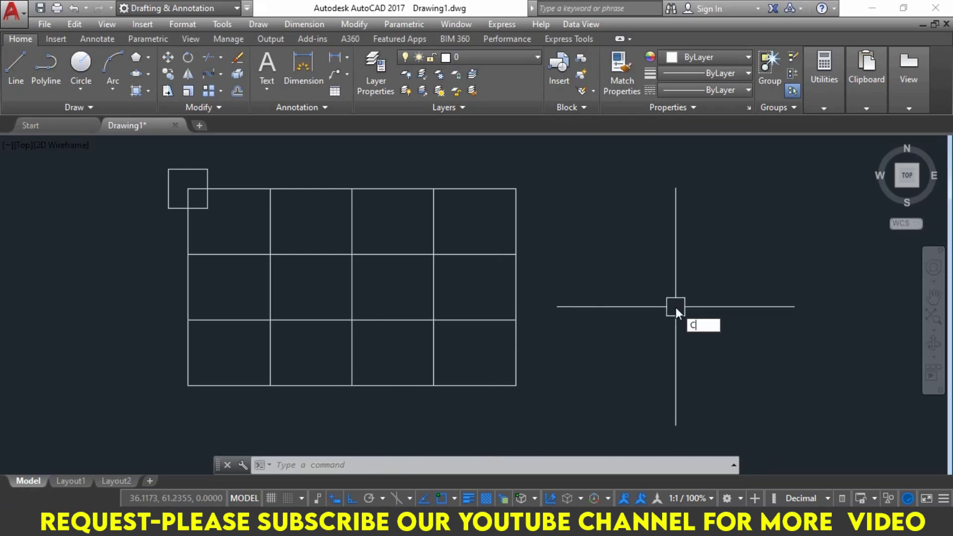
{"action": "type", "text": "O"}
{"action": "key", "text": "Return"}
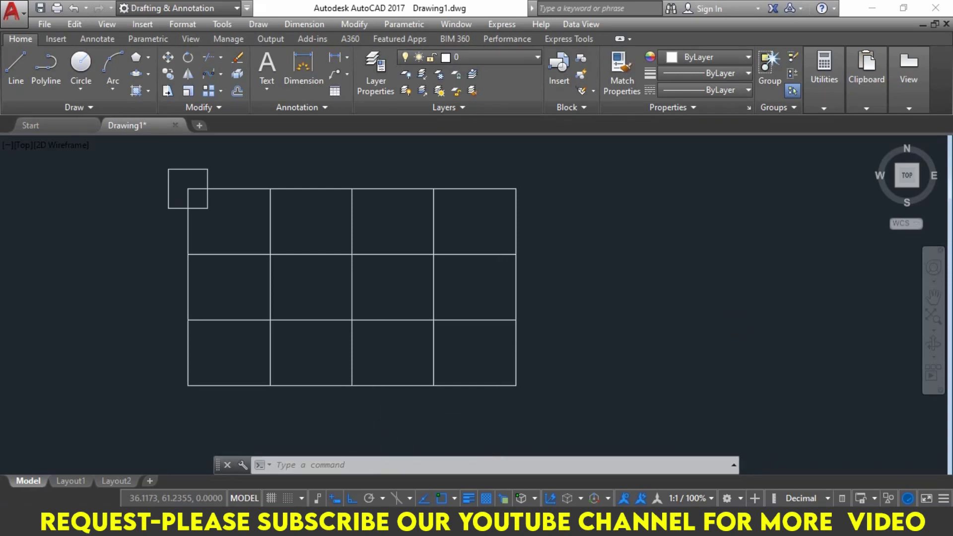
{"action": "left_click", "coordinate": [168, 180]}
{"action": "type", "text": "CO"}
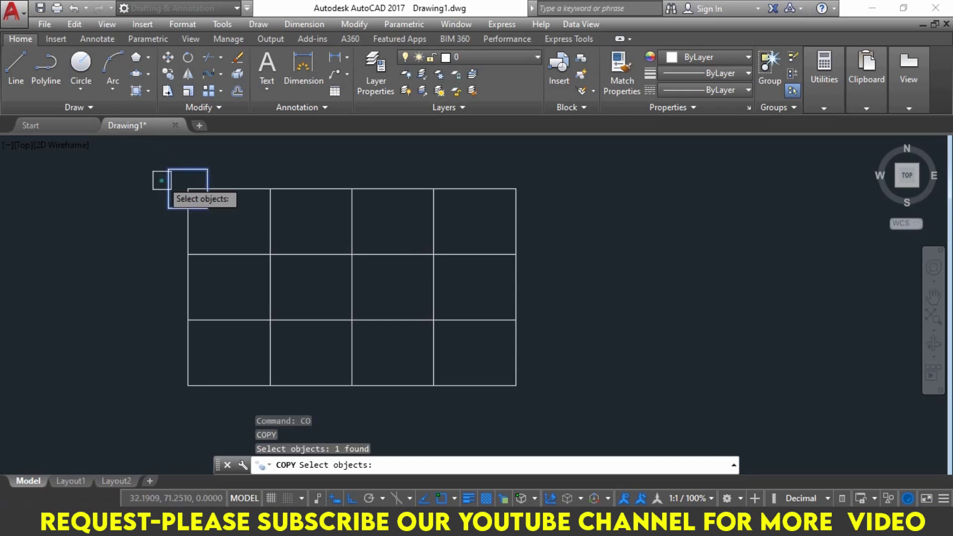
{"action": "key", "text": "Return"}
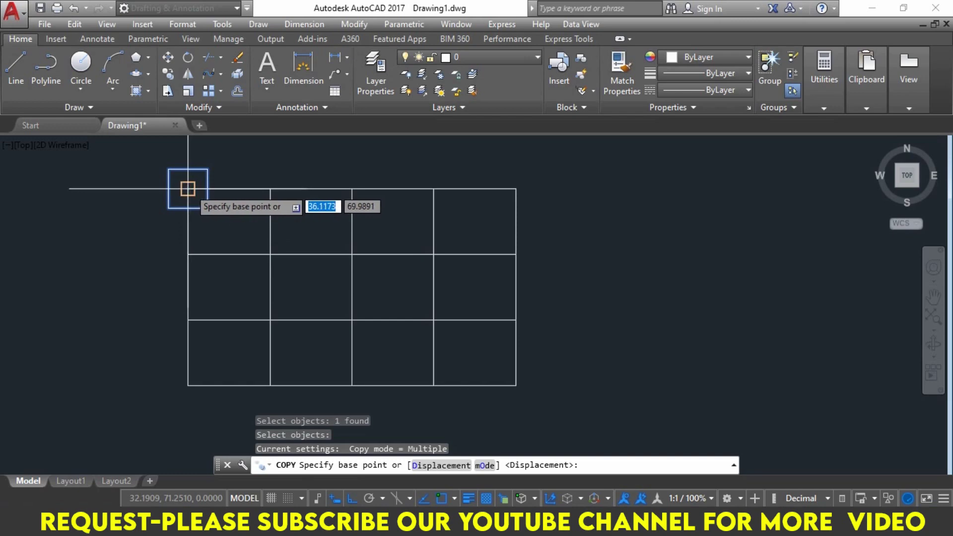
{"action": "left_click", "coordinate": [188, 189]}
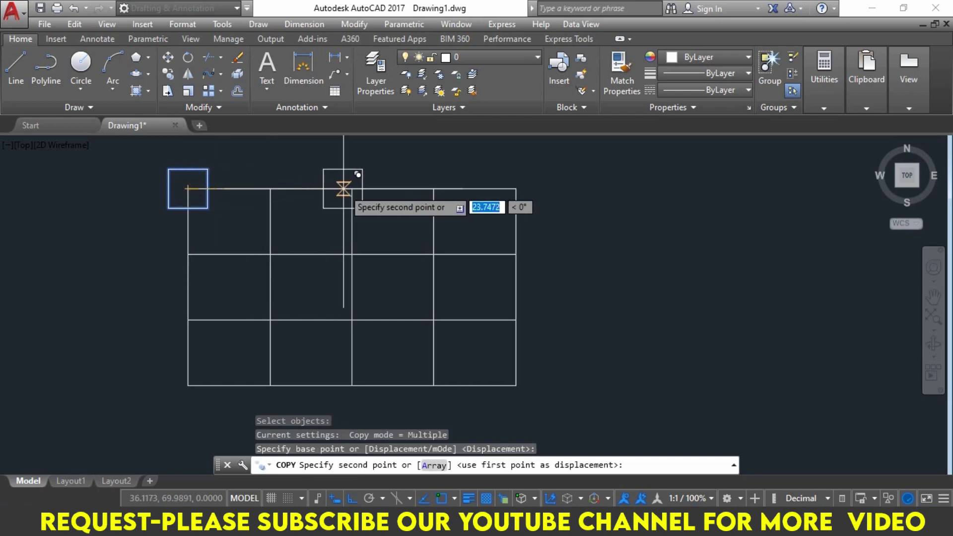
{"action": "left_click", "coordinate": [352, 189]}
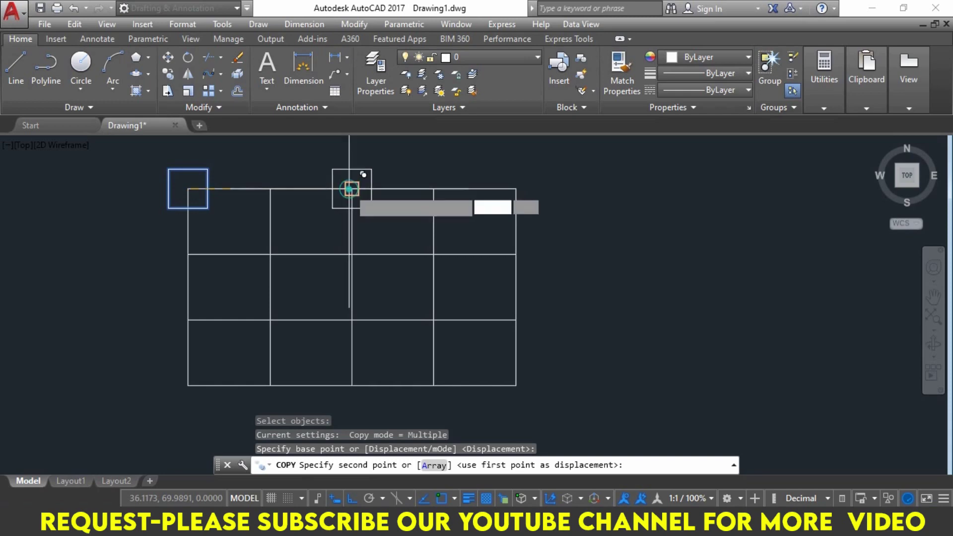
{"action": "left_click", "coordinate": [516, 189]}
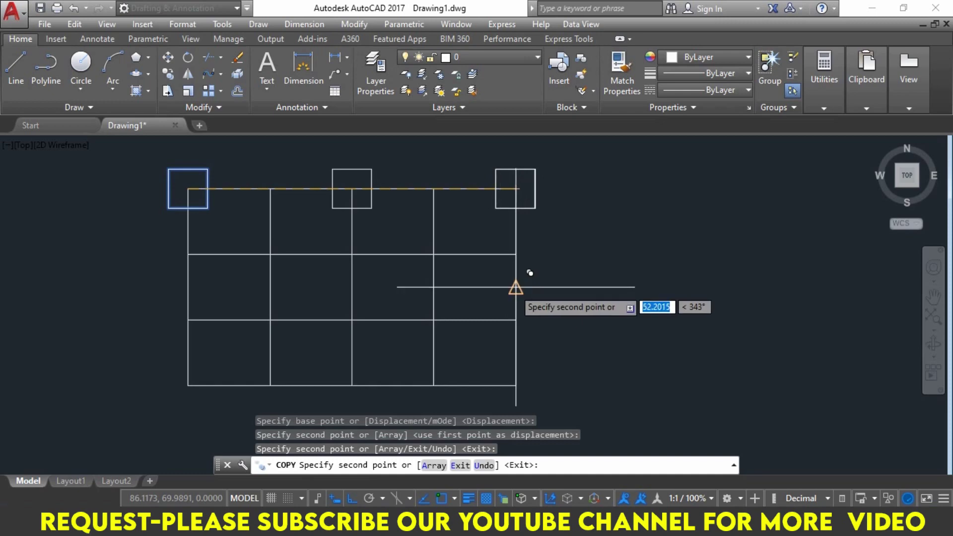
Place square copies at the right-middle, bottom-right, bottom-middle, bottom-left and left-middle points
{"action": "key", "text": "F8"}
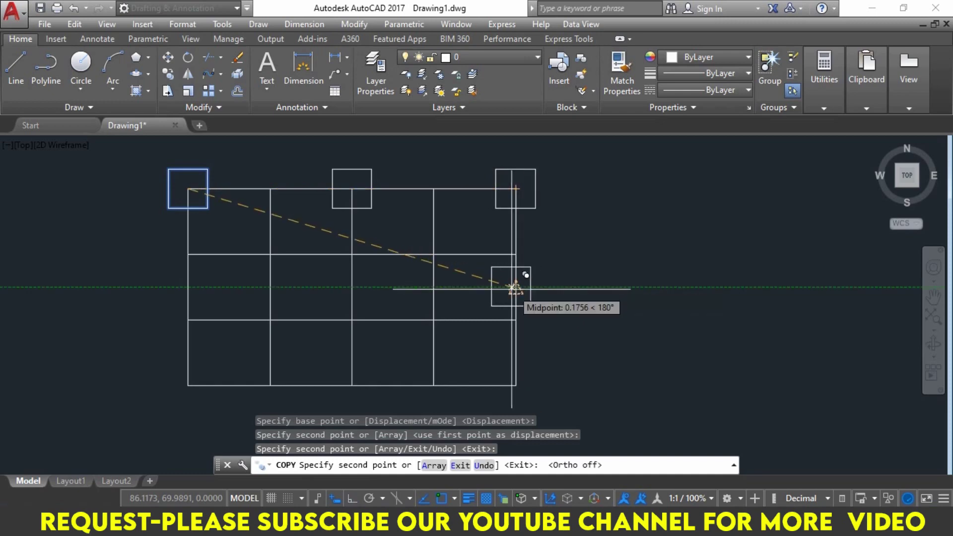
{"action": "left_click", "coordinate": [530, 273]}
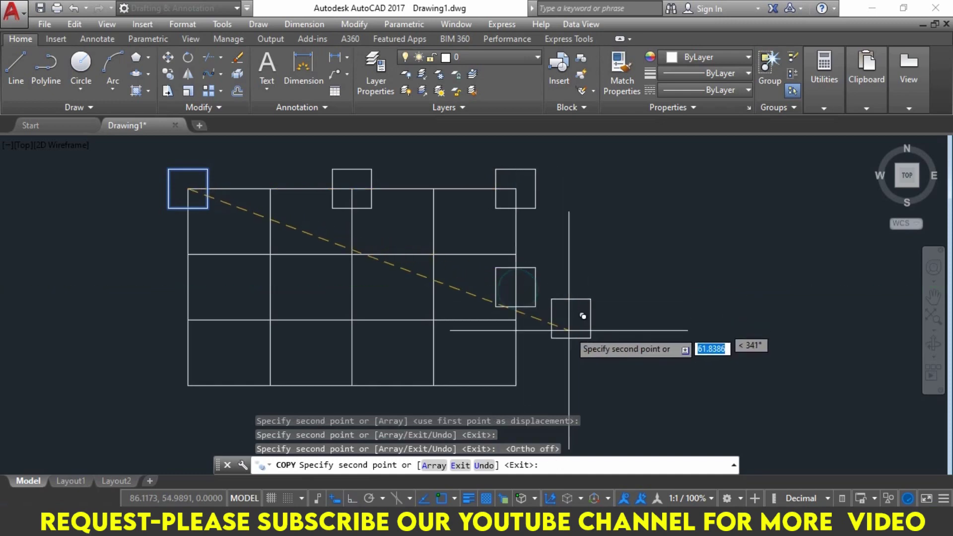
{"action": "left_click", "coordinate": [518, 383]}
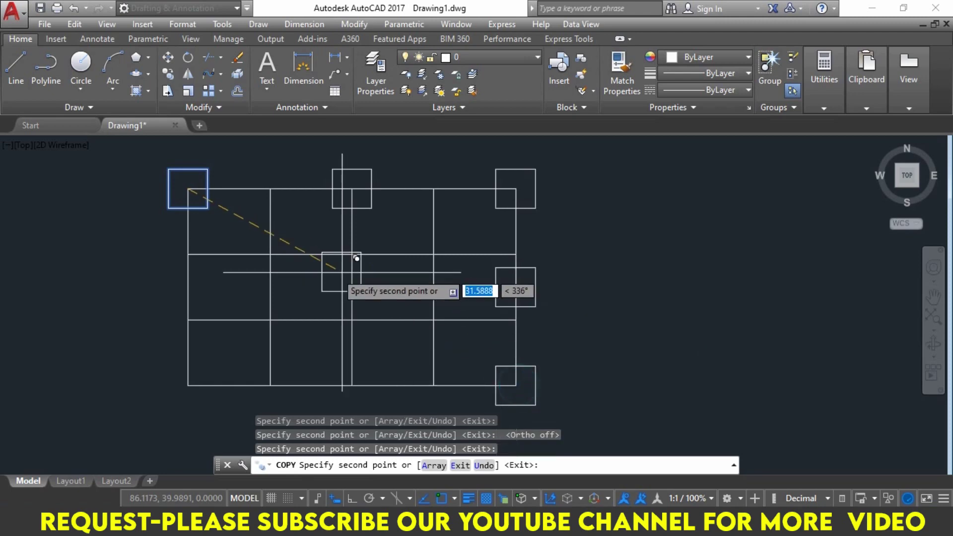
{"action": "left_click", "coordinate": [352, 385]}
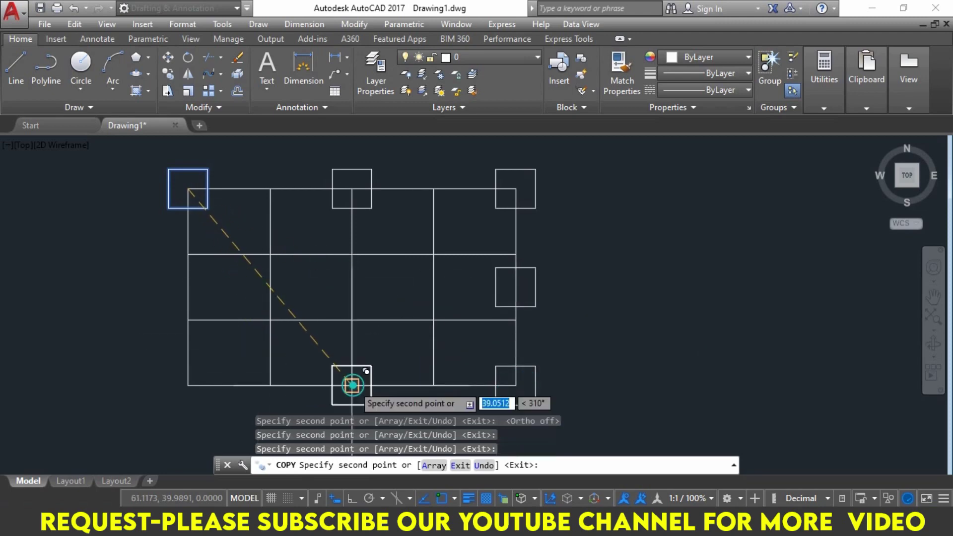
{"action": "left_click", "coordinate": [188, 385]}
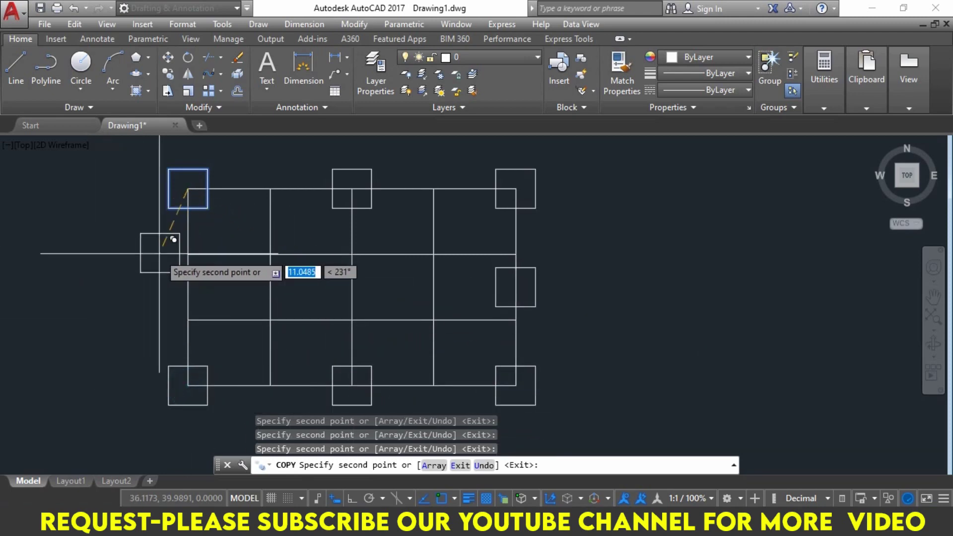
{"action": "left_click", "coordinate": [187, 287]}
{"action": "key", "text": "Escape"}
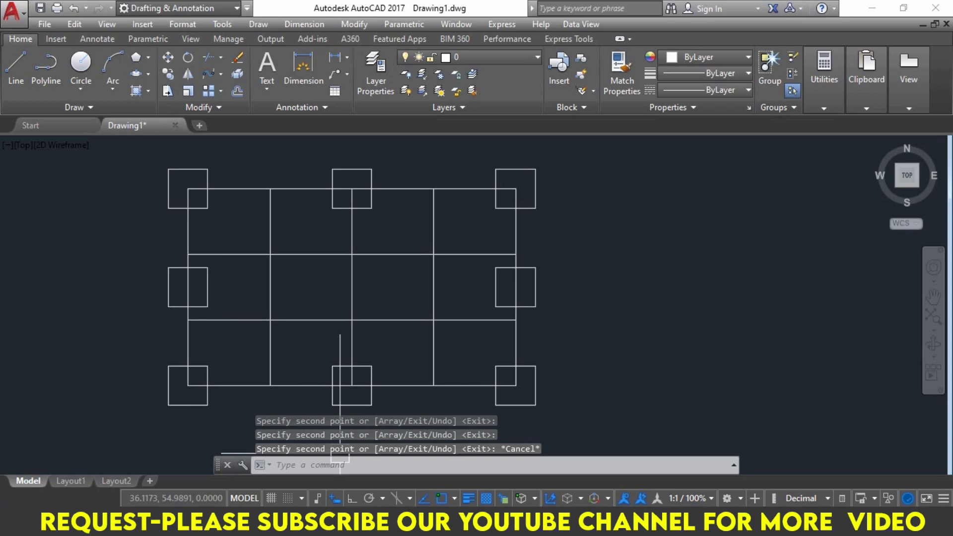
{"action": "left_click", "coordinate": [497, 462]}
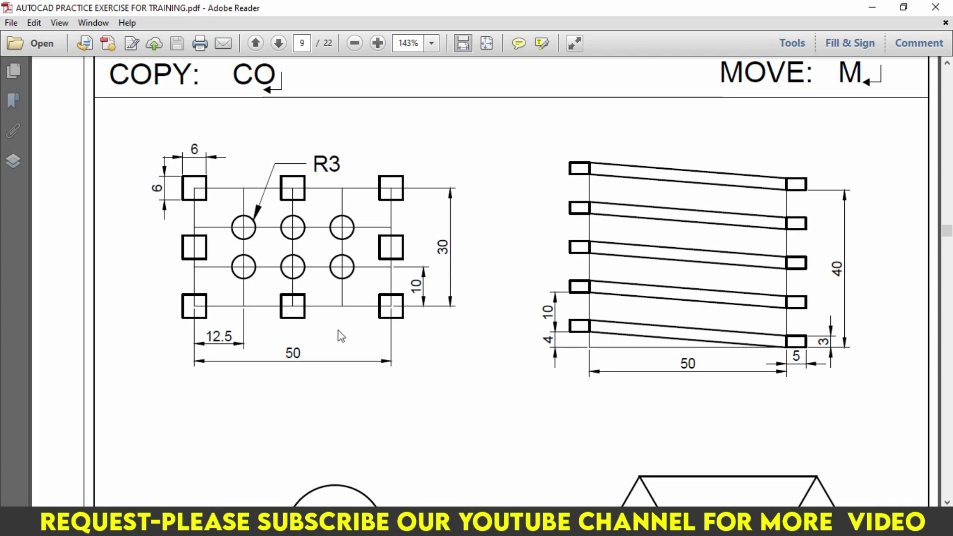
{"action": "left_click", "coordinate": [497, 521]}
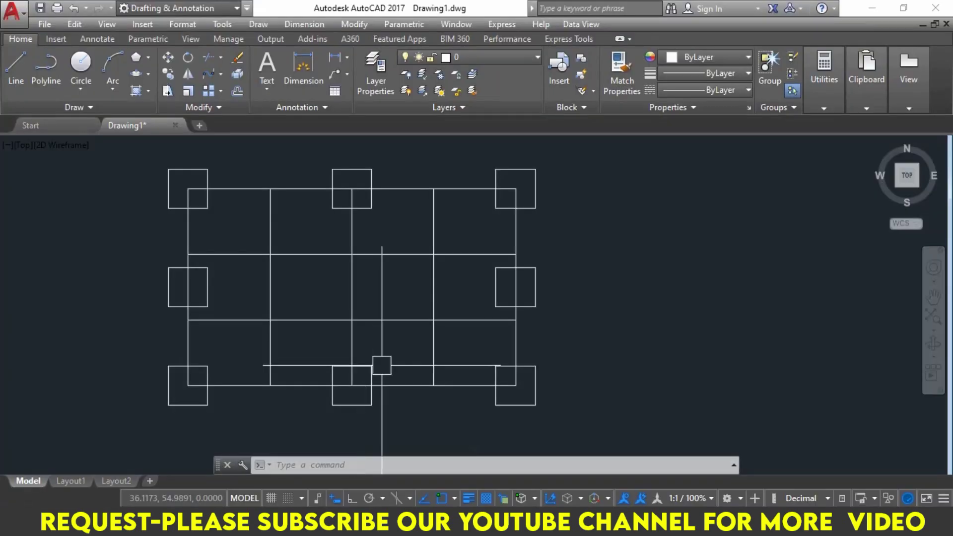
Draw a radius-3 circle beside the grid
{"action": "type", "text": "c"}
{"action": "key", "text": "Return"}
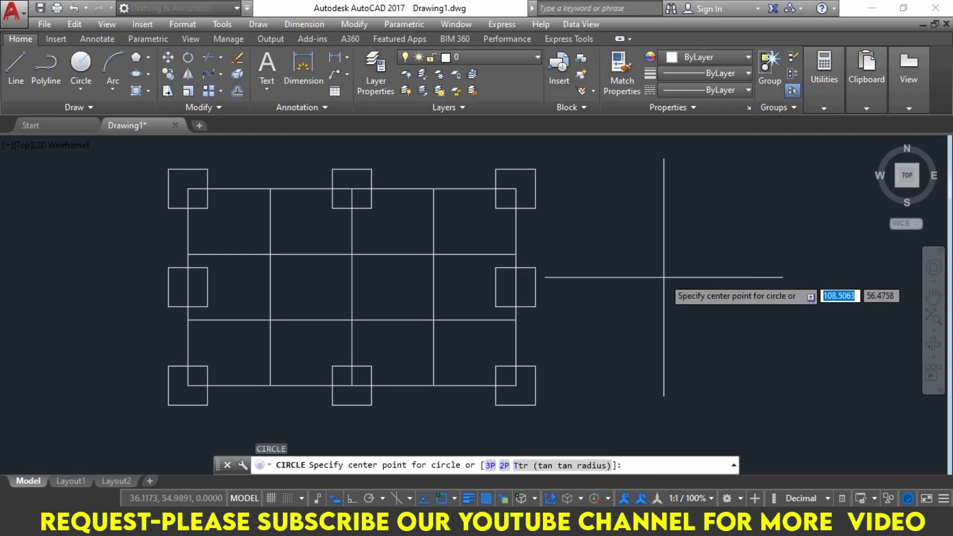
{"action": "left_click", "coordinate": [672, 277]}
{"action": "type", "text": "3"}
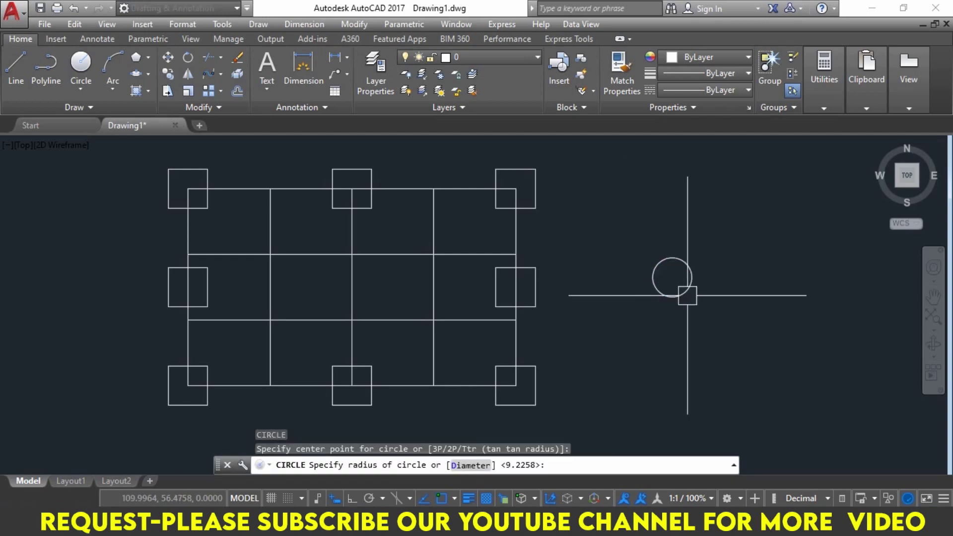
{"action": "key", "text": "Return"}
Move the circle by its centre onto the grid's upper-left inner intersection
{"action": "left_click", "coordinate": [686, 301]}
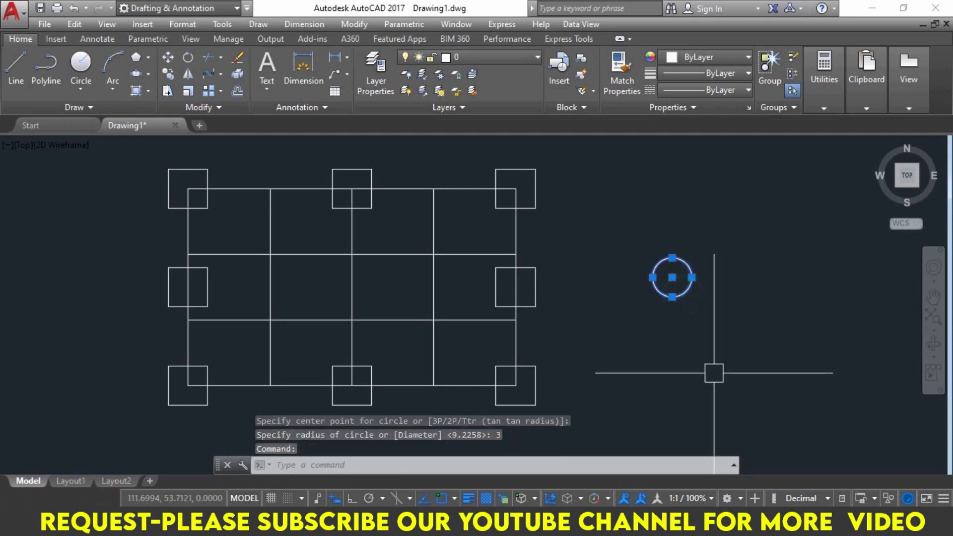
{"action": "type", "text": "m"}
{"action": "key", "text": "Return"}
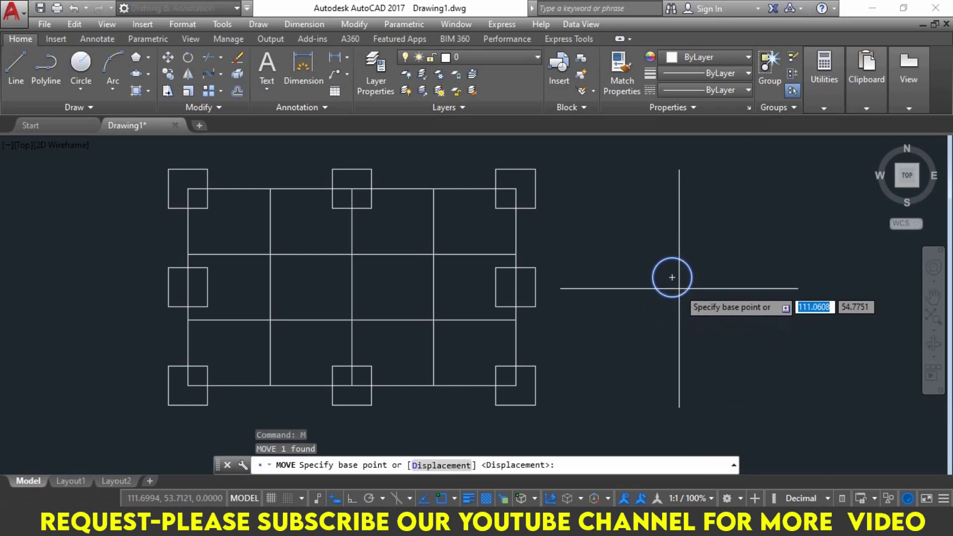
{"action": "left_click", "coordinate": [672, 277]}
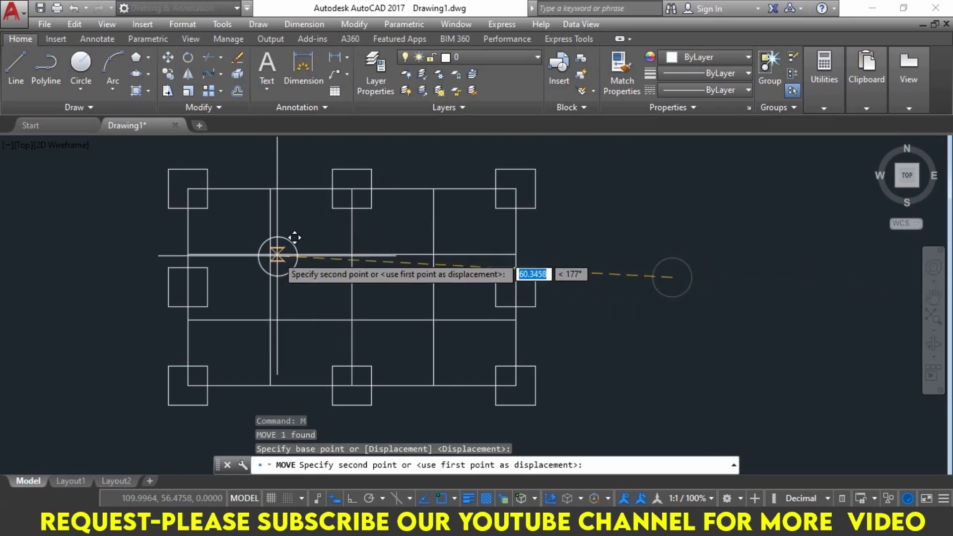
{"action": "scroll", "coordinate": [293, 238], "scroll_direction": "up", "scroll_amount": 5}
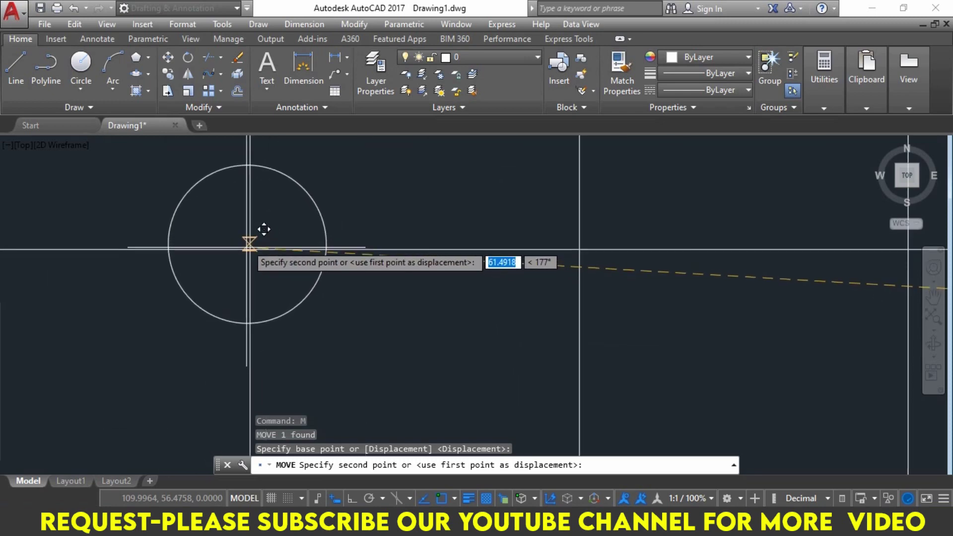
{"action": "left_click", "coordinate": [248, 245]}
{"action": "scroll", "coordinate": [318, 294], "scroll_direction": "down", "scroll_amount": 2}
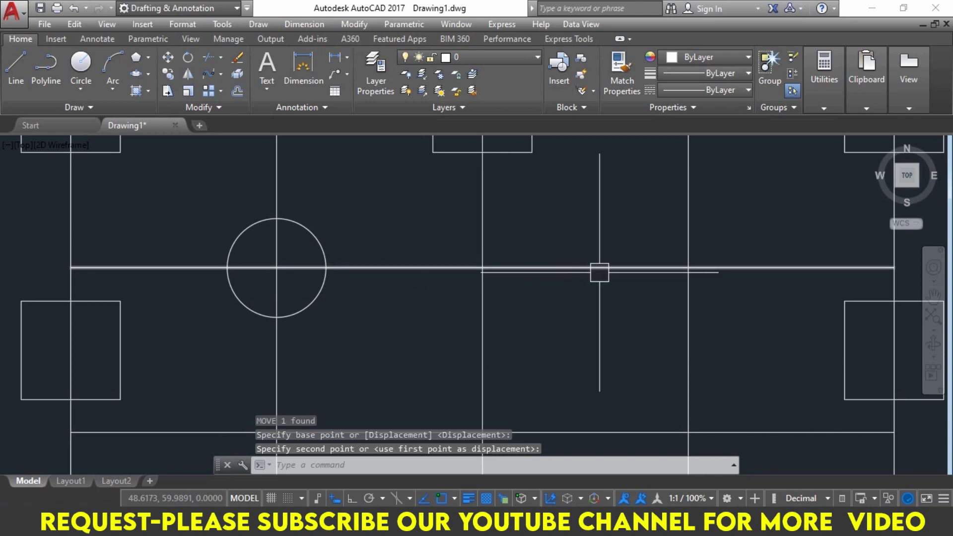
Copy the circle as a 3-item fitted array ending at the far upper inner intersection
{"action": "type", "text": "CP"}
{"action": "key", "text": "Return"}
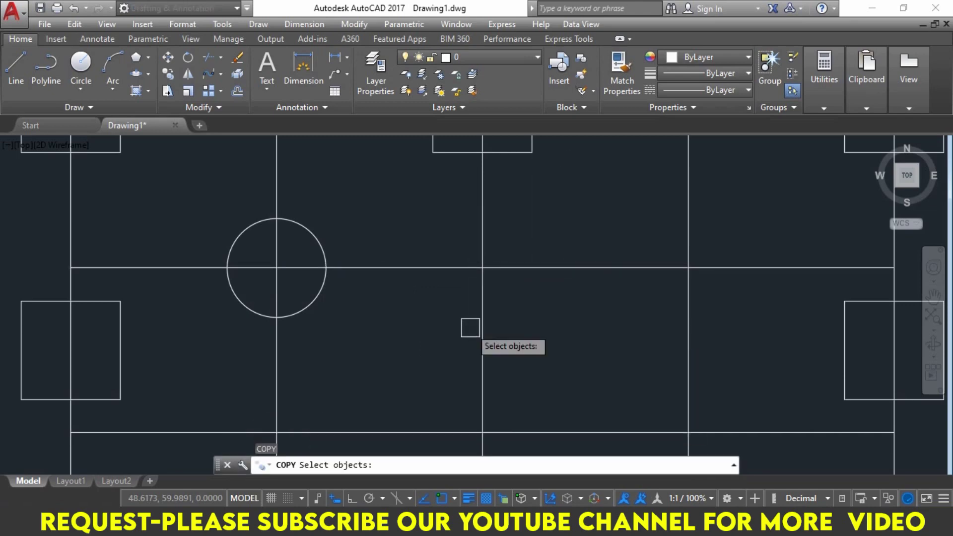
{"action": "left_click", "coordinate": [311, 298]}
{"action": "key", "text": "Return"}
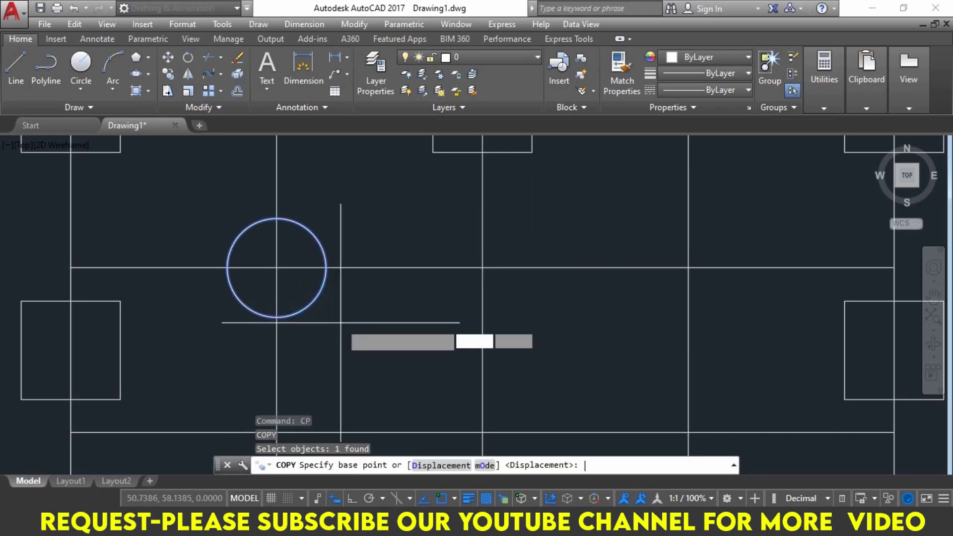
{"action": "left_click", "coordinate": [277, 268]}
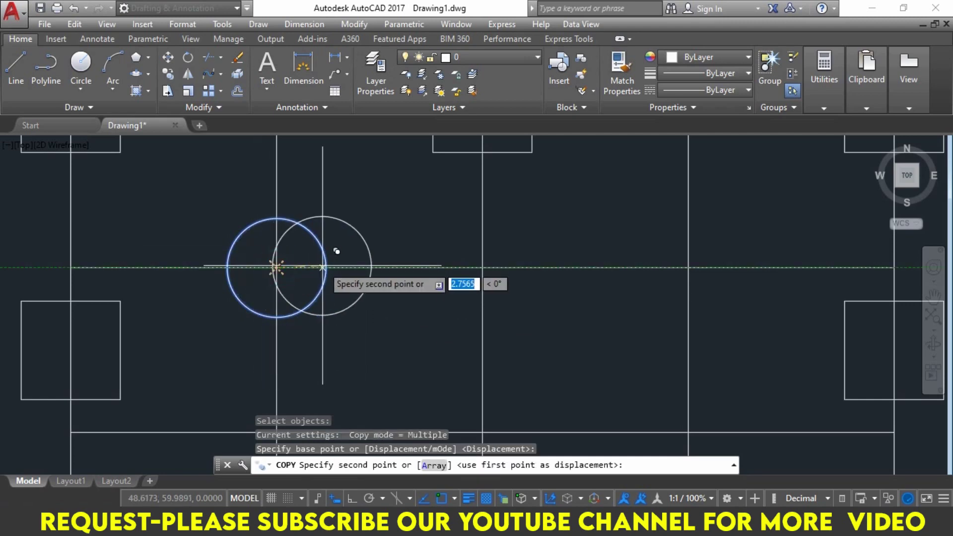
{"action": "left_click", "coordinate": [434, 466]}
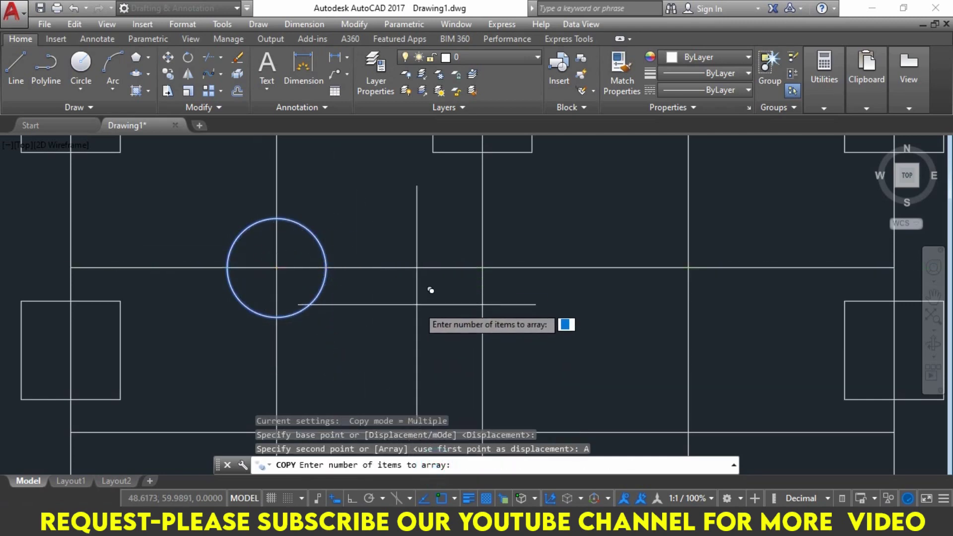
{"action": "type", "text": "3"}
{"action": "key", "text": "Return"}
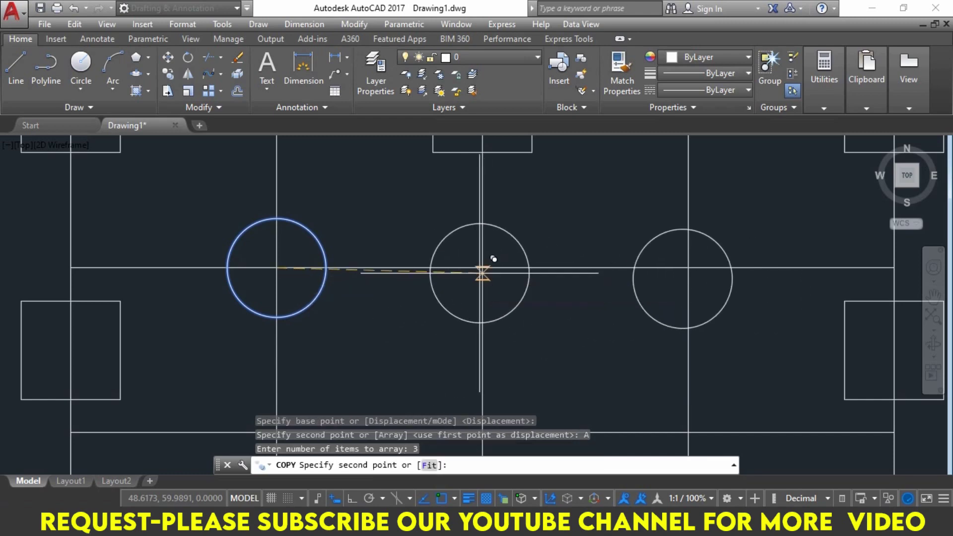
{"action": "left_click", "coordinate": [429, 466]}
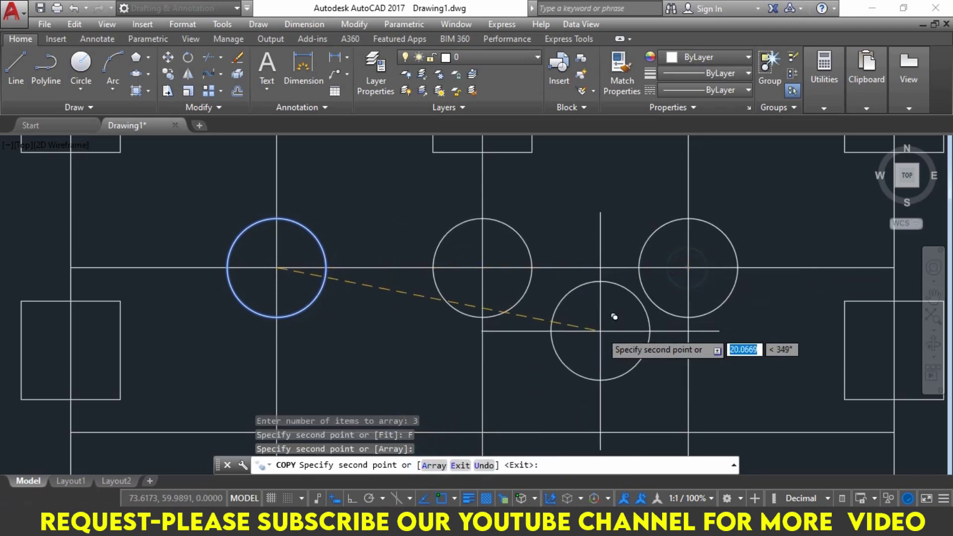
{"action": "left_click", "coordinate": [688, 268]}
Check the three circles against the reference PDF and end the copy
{"action": "middle_click_drag", "start_coordinate": [314, 308], "coordinate": [350, 215]}
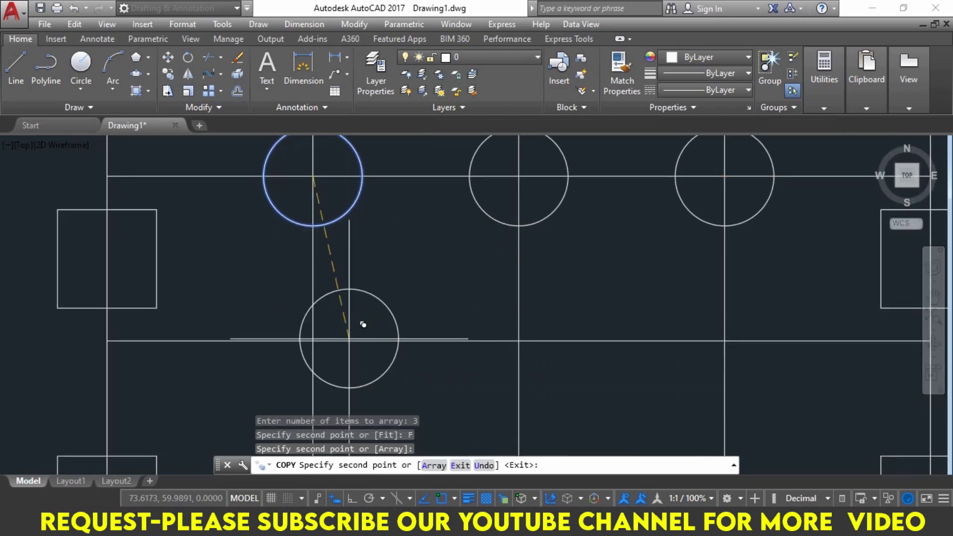
{"action": "left_click", "coordinate": [499, 447]}
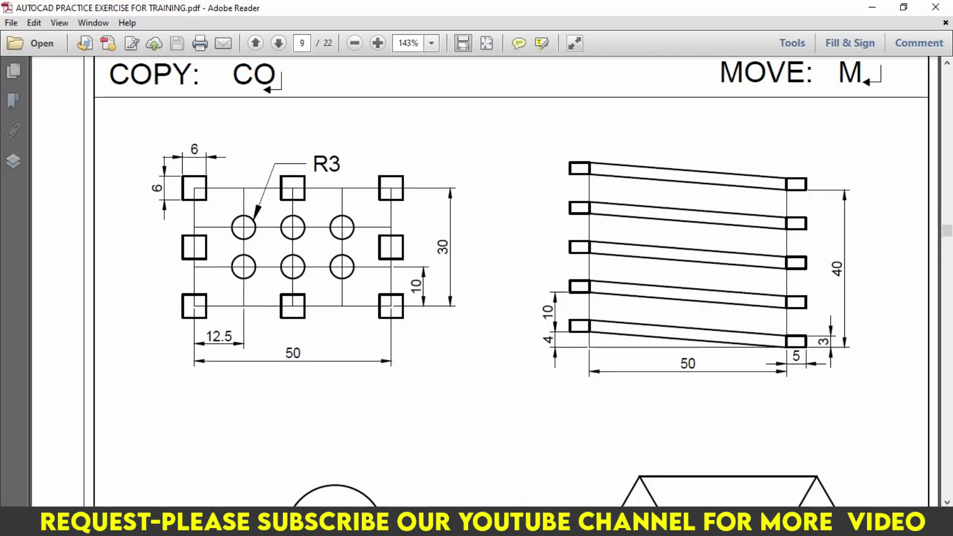
{"action": "key", "text": "alt+Tab"}
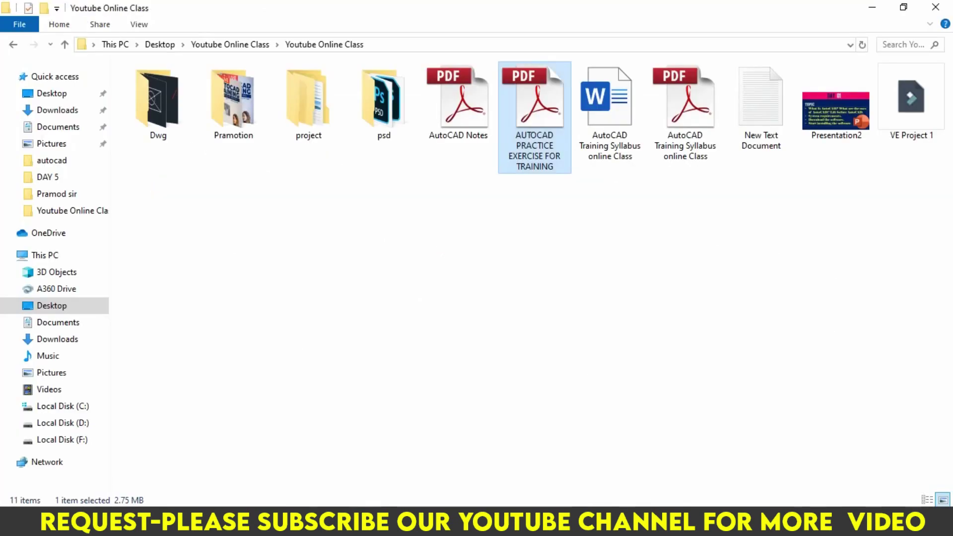
{"action": "key", "text": "alt+Tab"}
{"action": "key", "text": "Escape"}
Begin a mirror window-selection of the three circles, then cancel it
{"action": "scroll", "coordinate": [380, 307], "scroll_direction": "down", "scroll_amount": 2}
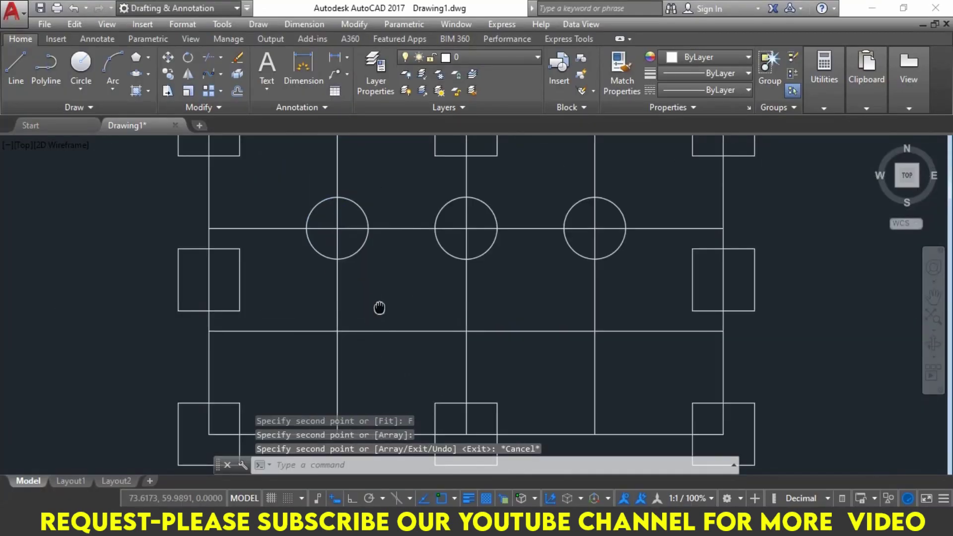
{"action": "middle_click_drag", "start_coordinate": [380, 308], "coordinate": [360, 326]}
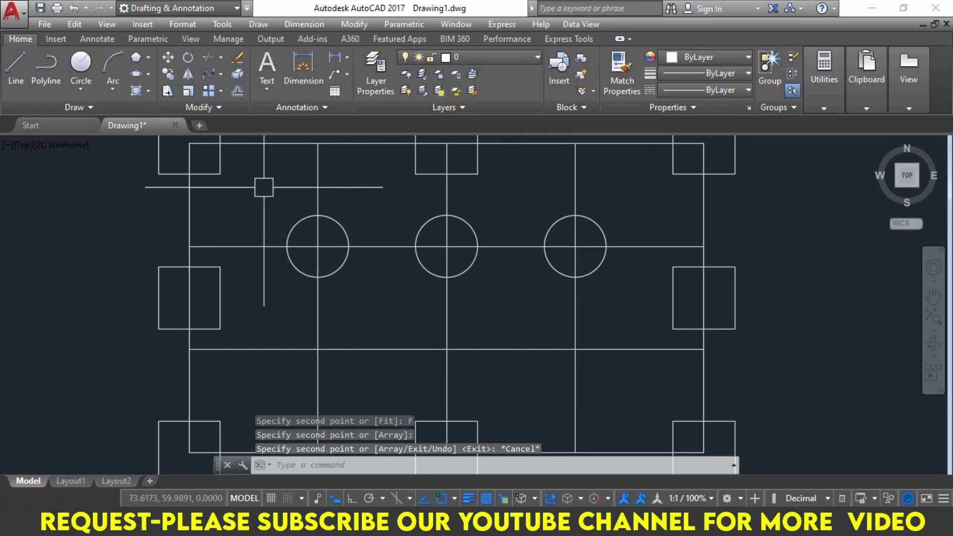
{"action": "left_click", "coordinate": [188, 74]}
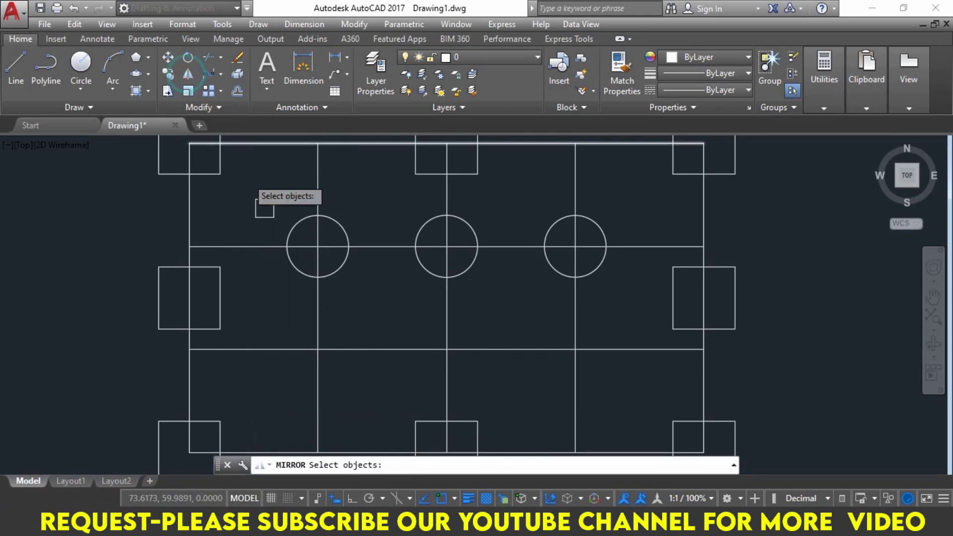
{"action": "left_click", "coordinate": [266, 196]}
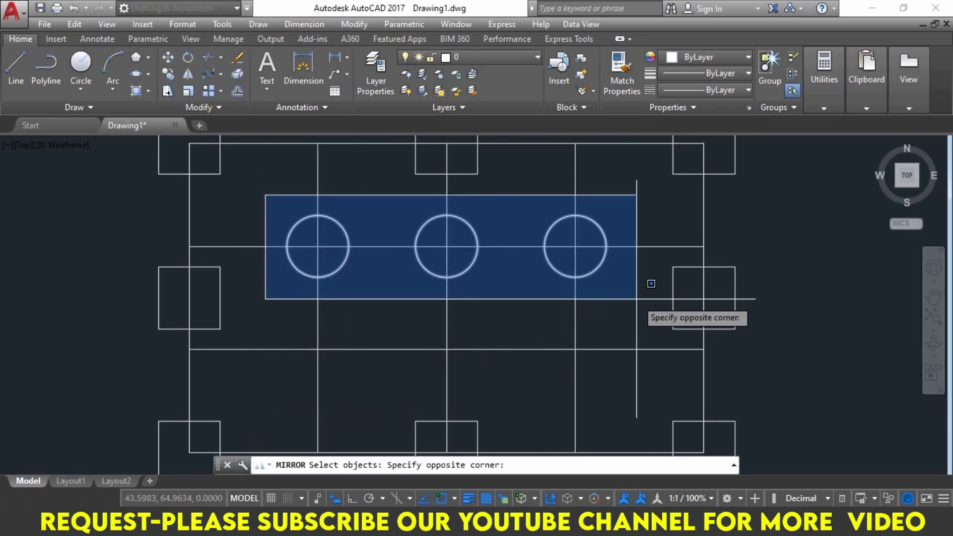
{"action": "left_click", "coordinate": [637, 299]}
{"action": "type", "text": "MI"}
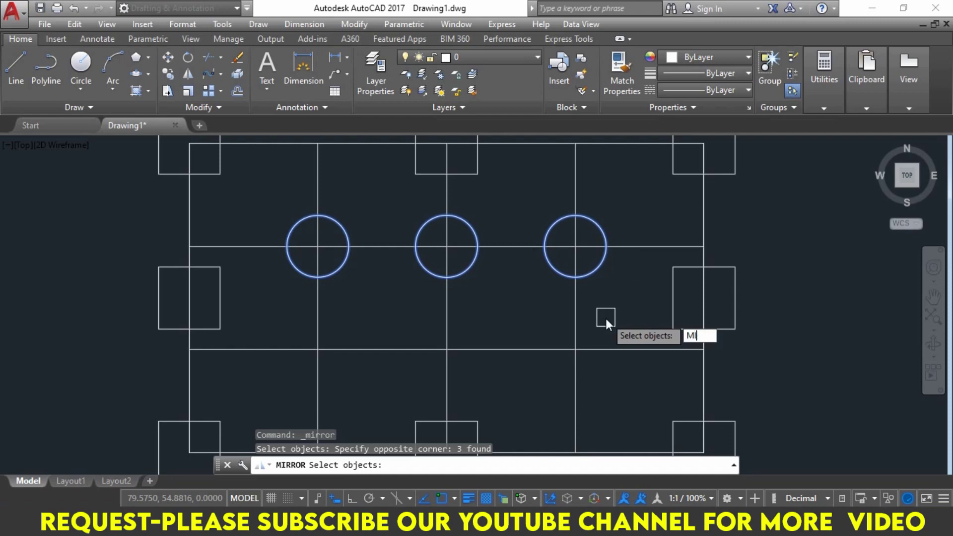
{"action": "key", "text": "Escape"}
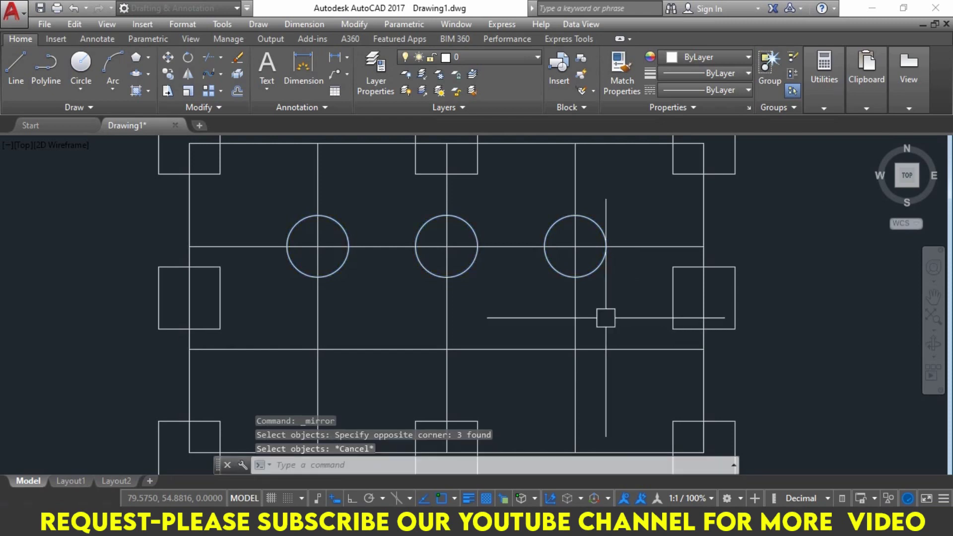
Mirror the three circles across the grid's horizontal midline, keeping the originals
{"action": "type", "text": "MI"}
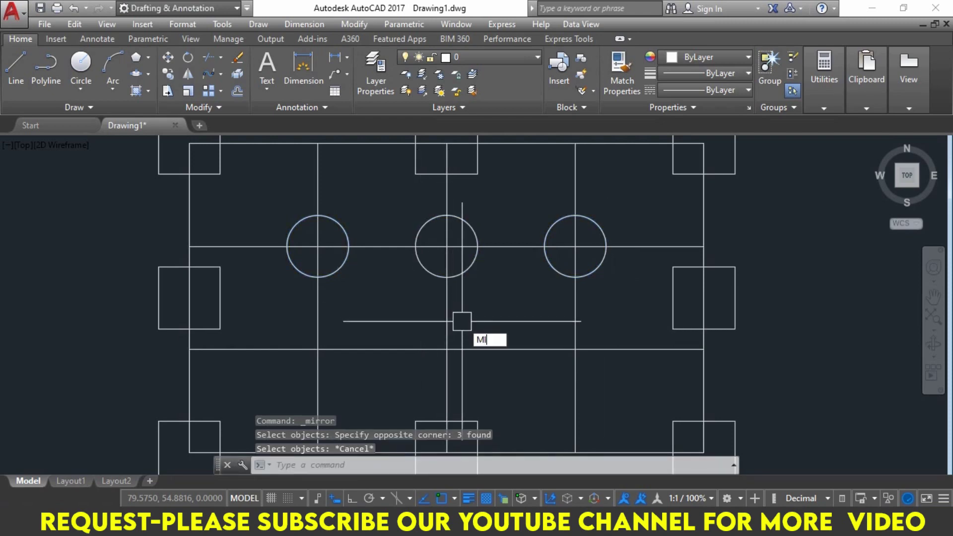
{"action": "key", "text": "Return"}
{"action": "left_click", "coordinate": [258, 188]}
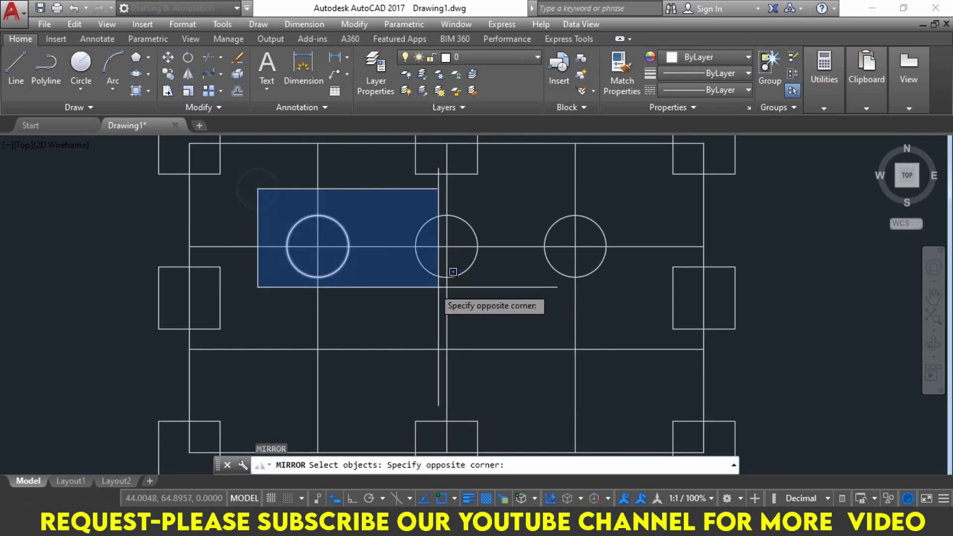
{"action": "left_click", "coordinate": [616, 301]}
{"action": "key", "text": "Return"}
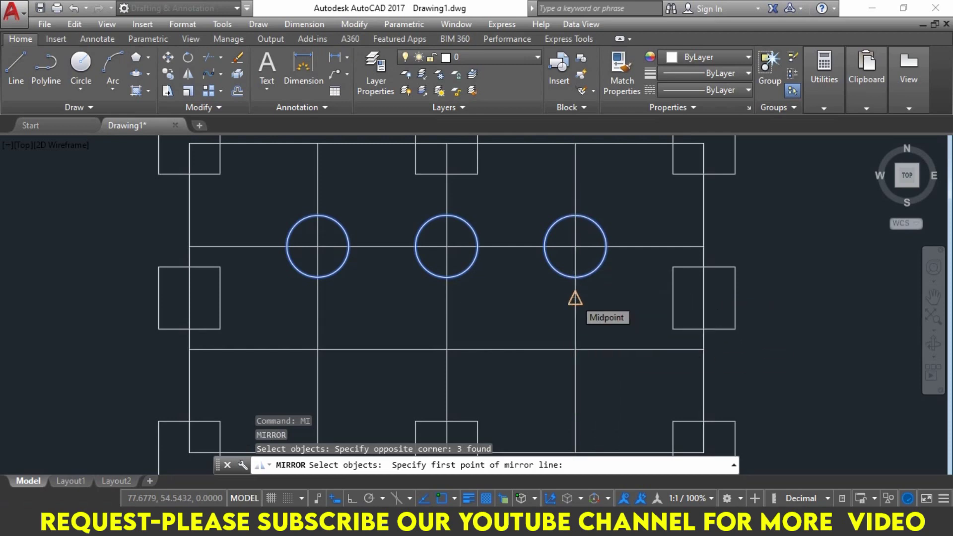
{"action": "left_click", "coordinate": [575, 298]}
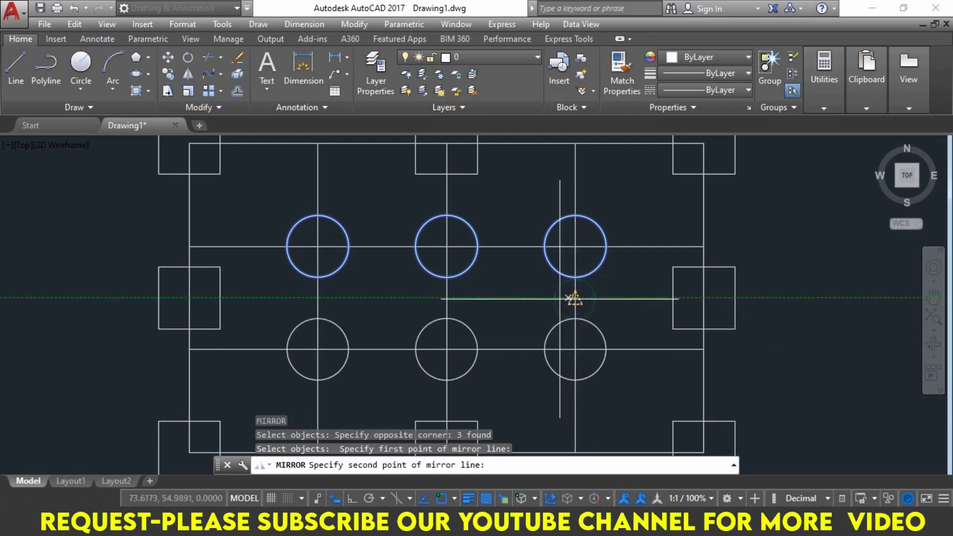
{"action": "left_click", "coordinate": [318, 298]}
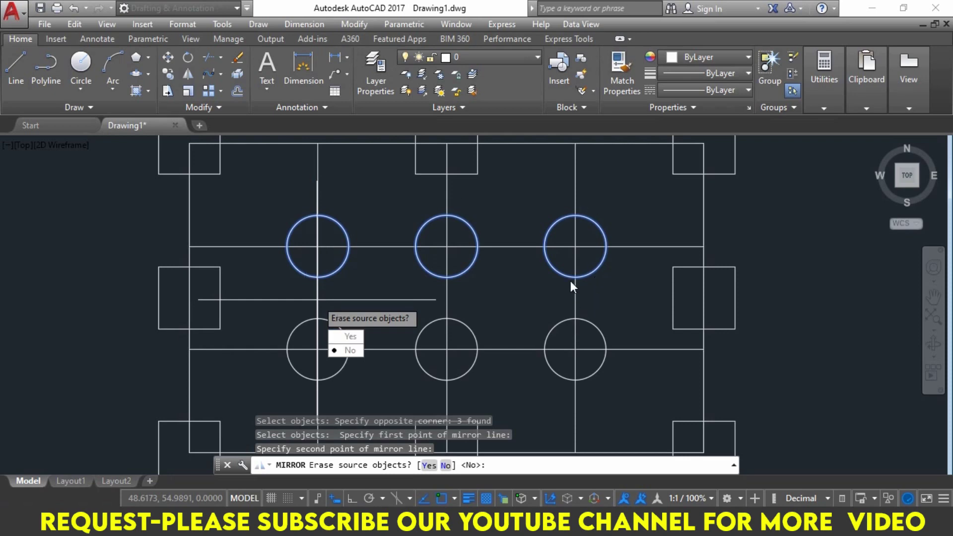
{"action": "left_click", "coordinate": [342, 349]}
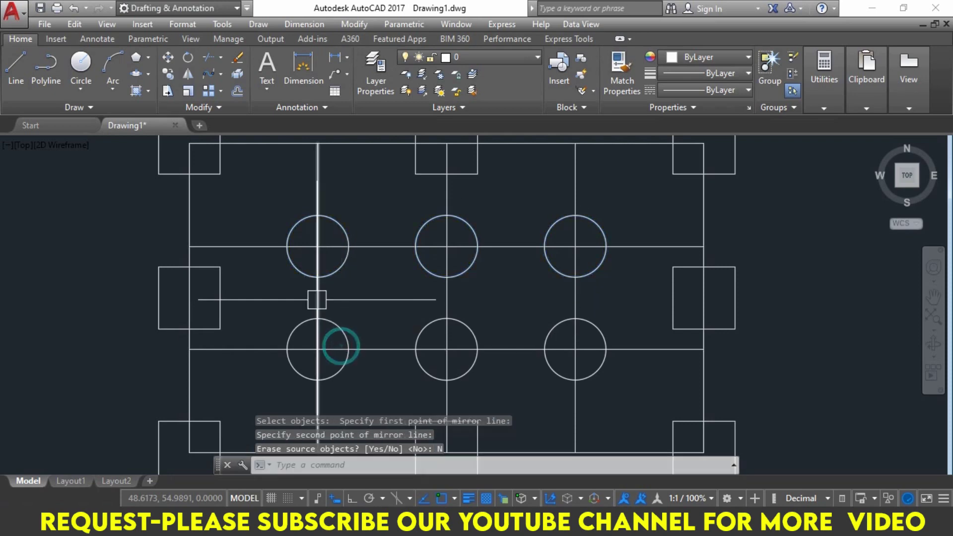
Pan the drawing and compare it with the reference exercise PDF
{"action": "scroll", "coordinate": [462, 289], "scroll_direction": "down", "scroll_amount": 2}
{"action": "middle_click_drag", "start_coordinate": [463, 289], "coordinate": [383, 284]}
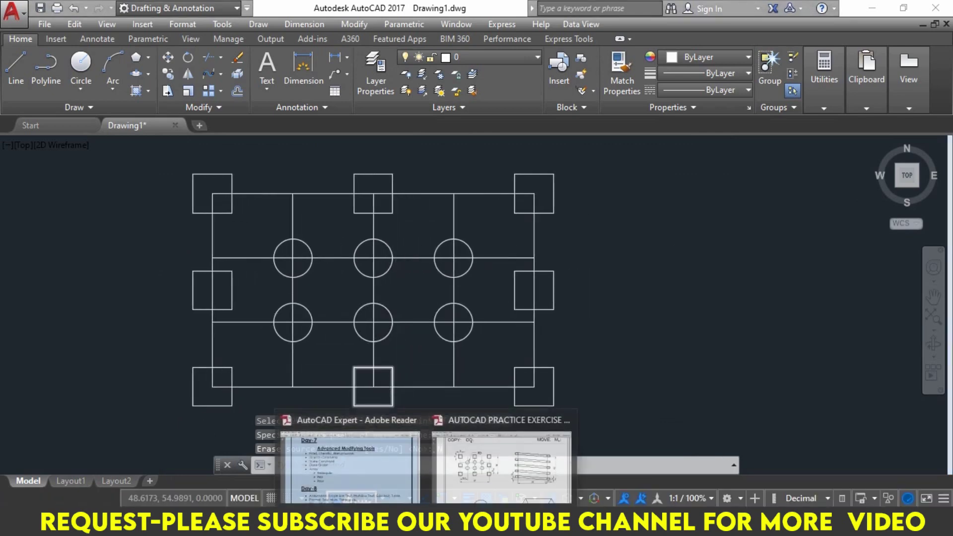
{"action": "left_click", "coordinate": [501, 462]}
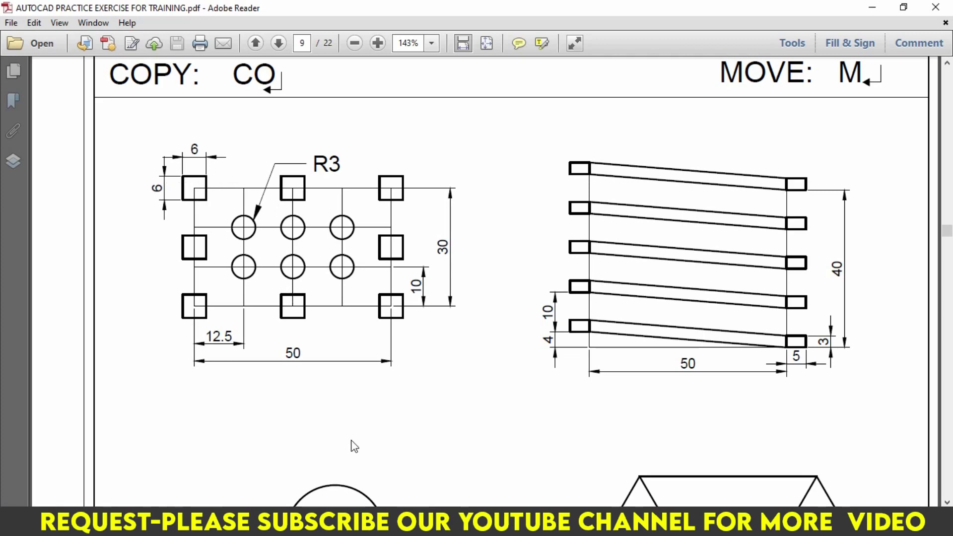
{"action": "key", "text": "alt+Tab"}
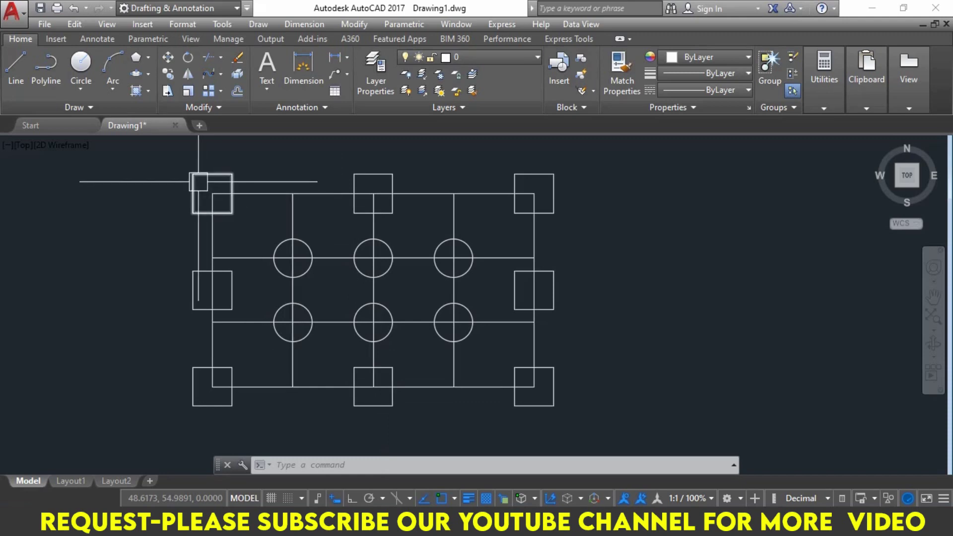
Give the top-left square a 0.30 mm lineweight
{"action": "left_click", "coordinate": [198, 181]}
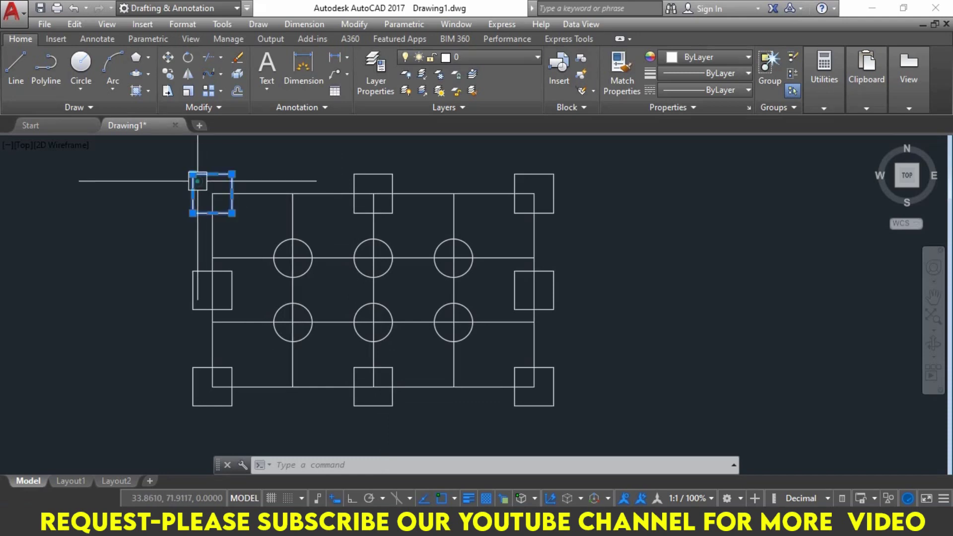
{"action": "left_click", "coordinate": [686, 88]}
{"action": "left_click", "coordinate": [680, 82]}
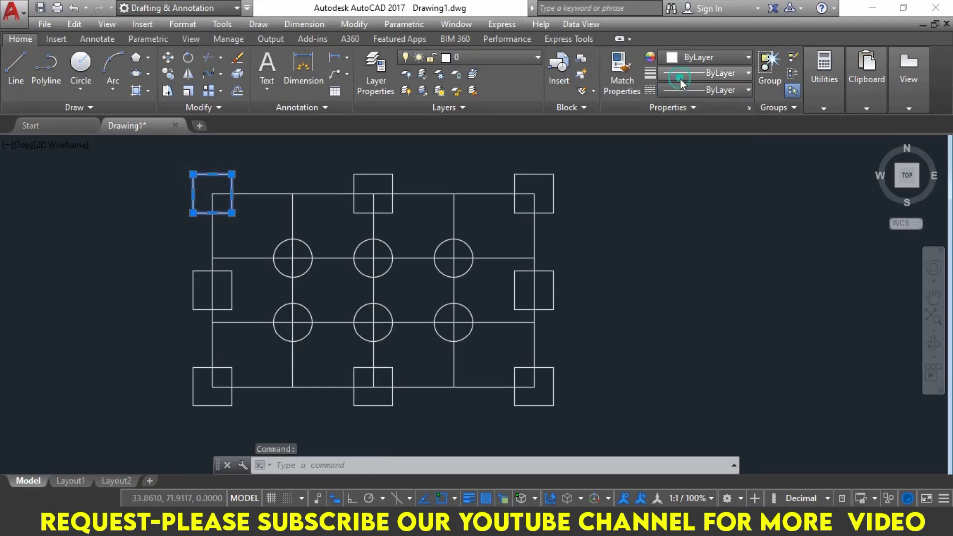
{"action": "left_click", "coordinate": [682, 76]}
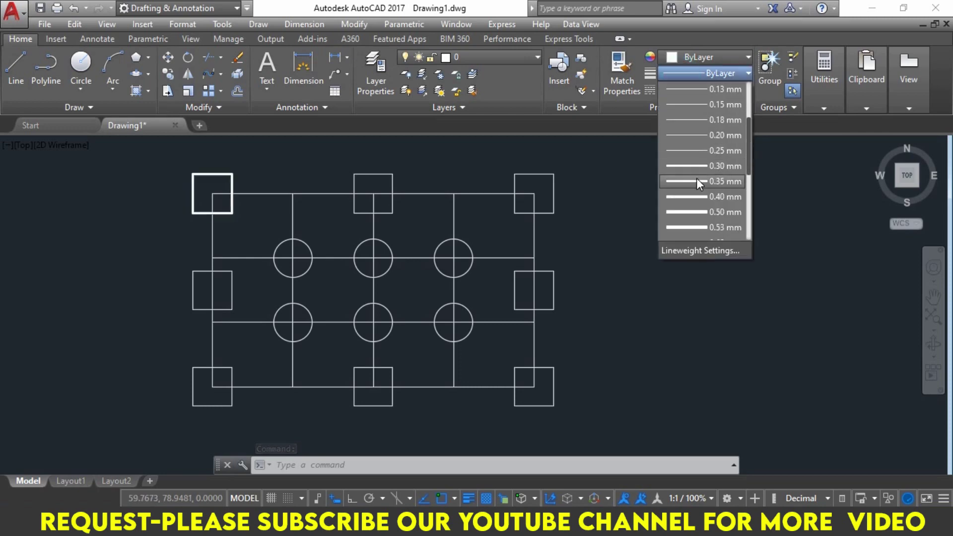
{"action": "left_click", "coordinate": [693, 168]}
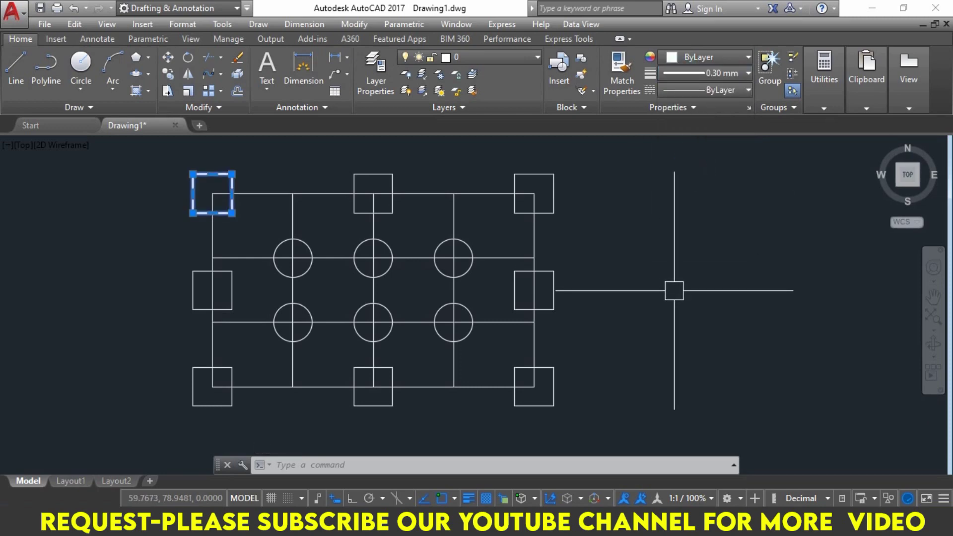
{"action": "key", "text": "Escape"}
{"action": "key", "text": "Escape"}
{"action": "key", "text": "Escape"}
{"action": "type", "text": "M"}
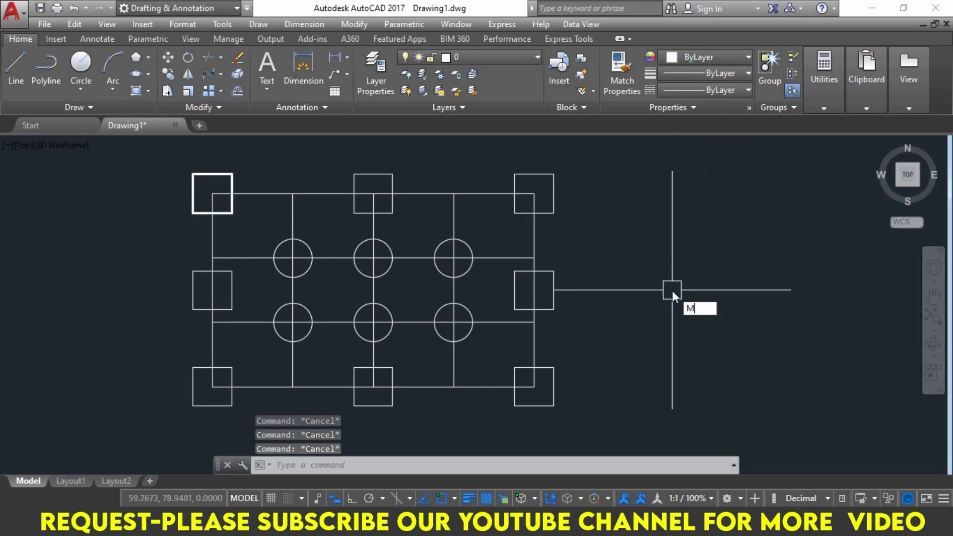
Match the thick lineweight from that square onto the other seven squares
{"action": "type", "text": "A"}
{"action": "key", "text": "Return"}
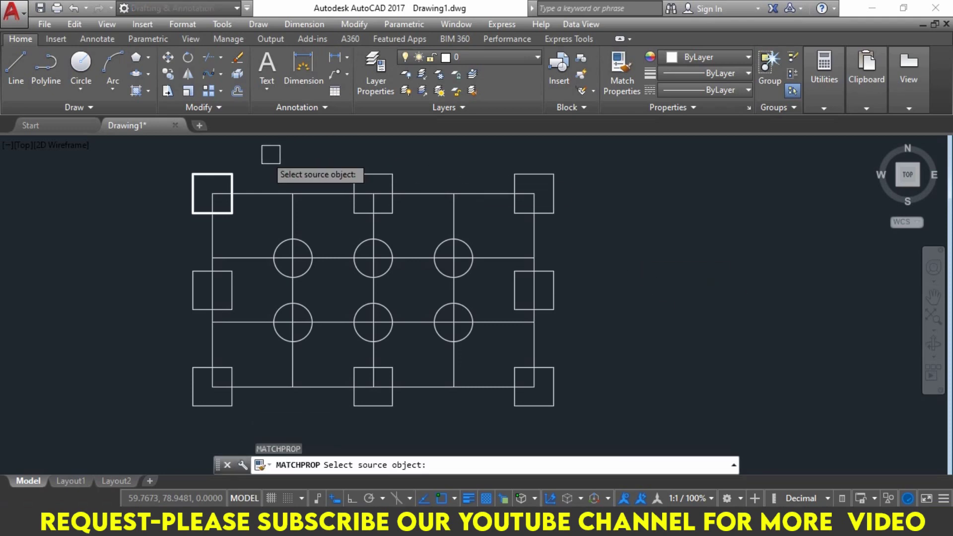
{"action": "left_click", "coordinate": [213, 175]}
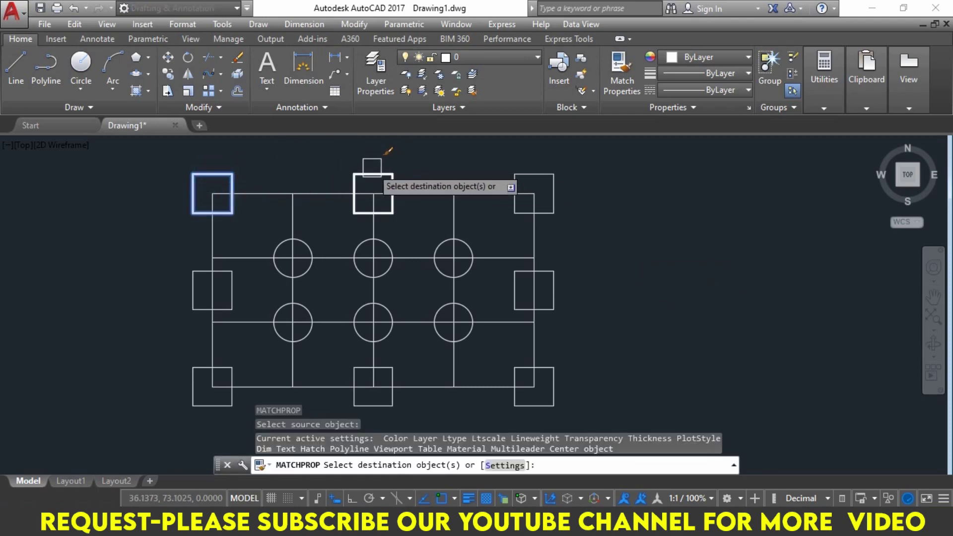
{"action": "left_click", "coordinate": [372, 169]}
{"action": "left_click", "coordinate": [546, 175]}
{"action": "left_click", "coordinate": [555, 284]}
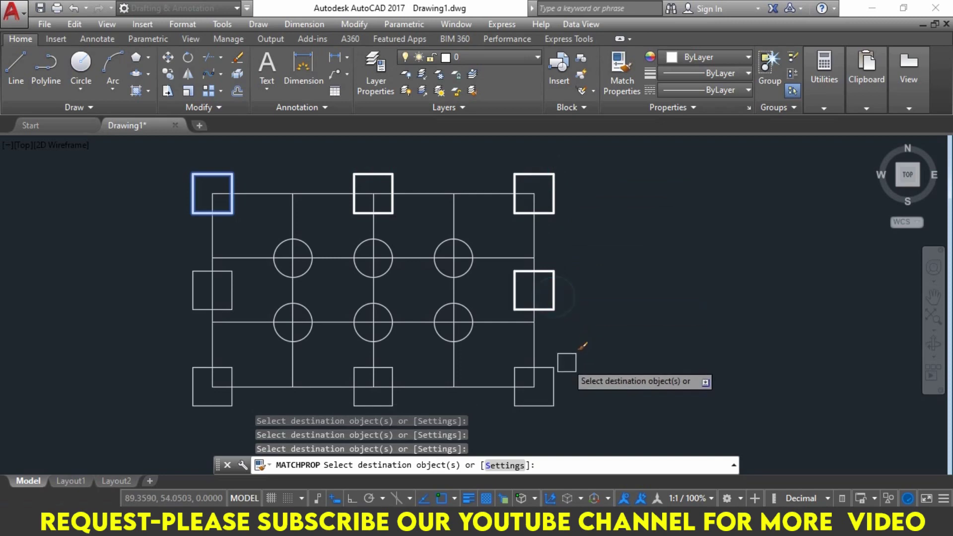
{"action": "left_click", "coordinate": [553, 368]}
{"action": "left_click", "coordinate": [388, 406]}
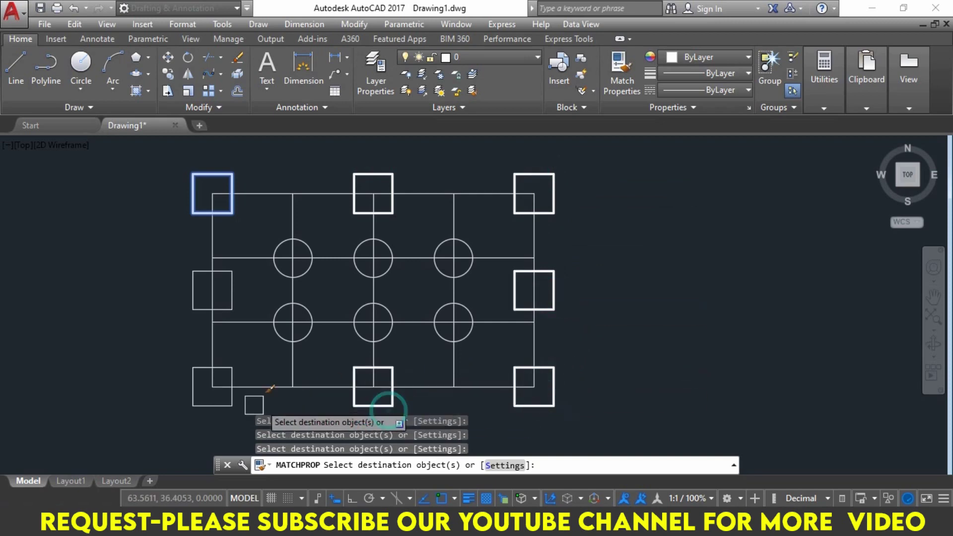
{"action": "left_click", "coordinate": [219, 406]}
{"action": "left_click", "coordinate": [193, 278]}
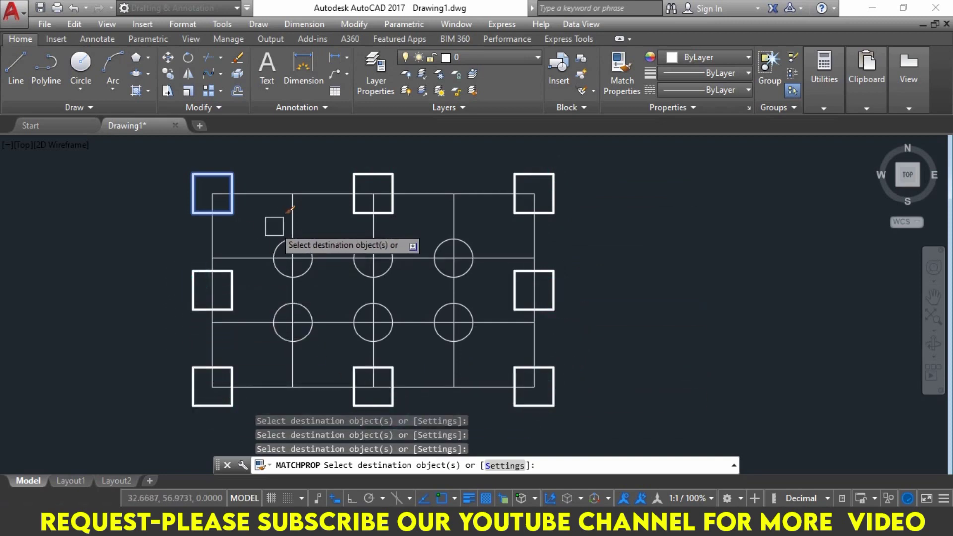
Match the 0.30 mm lineweight onto all six R3 circles
{"action": "left_click", "coordinate": [278, 238]}
{"action": "left_click", "coordinate": [364, 238]}
{"action": "left_click", "coordinate": [428, 242]}
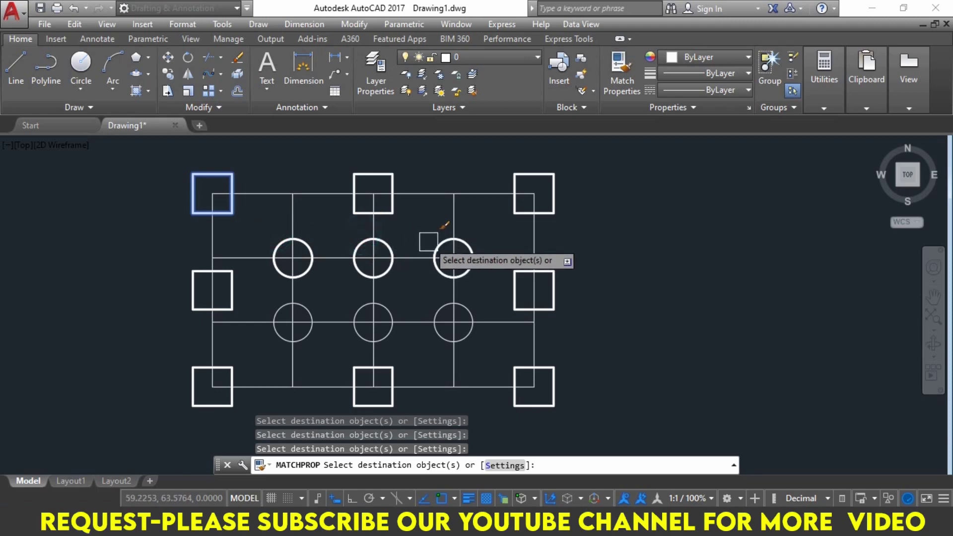
{"action": "left_click", "coordinate": [439, 306]}
{"action": "left_click", "coordinate": [398, 305]}
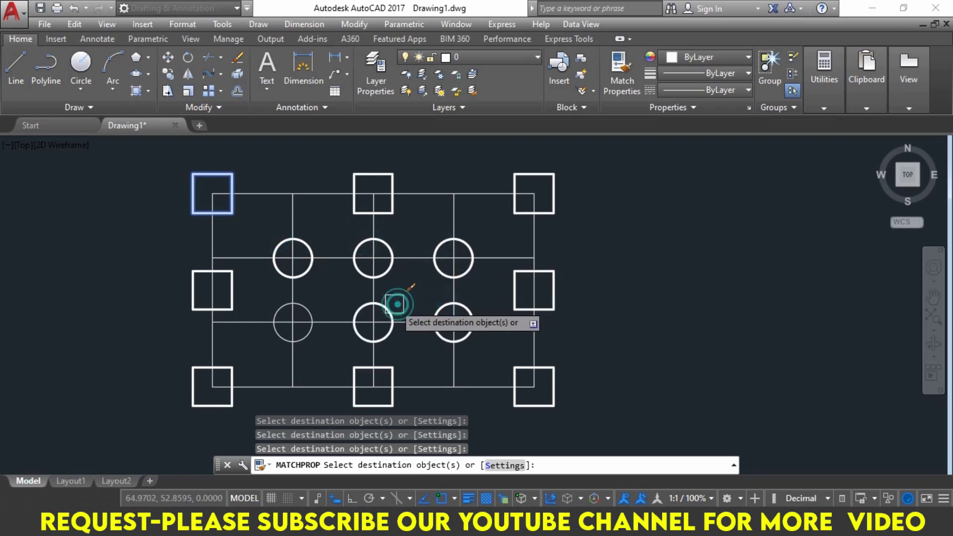
{"action": "left_click", "coordinate": [308, 306]}
{"action": "key", "text": "Return"}
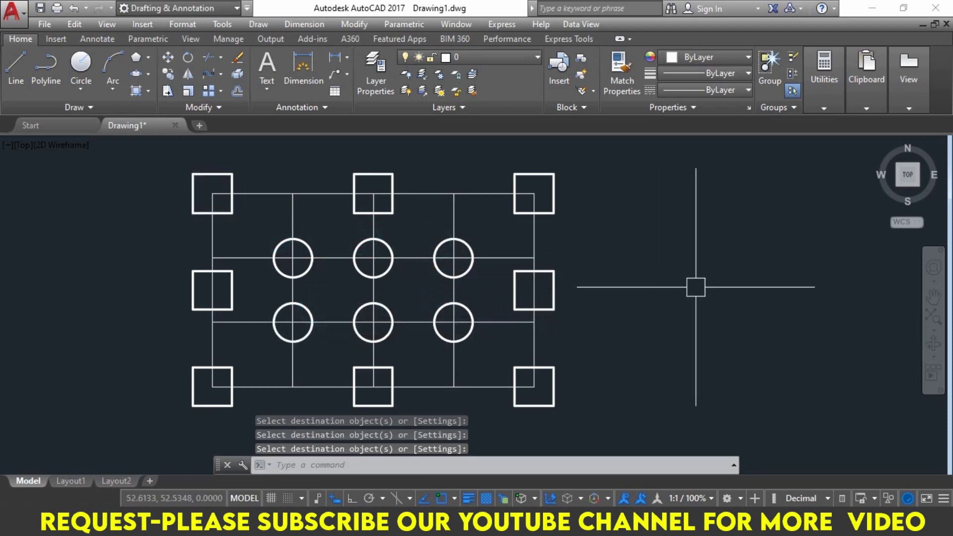
{"action": "key", "text": "Escape"}
{"action": "key", "text": "Escape"}
{"action": "key", "text": "Escape"}
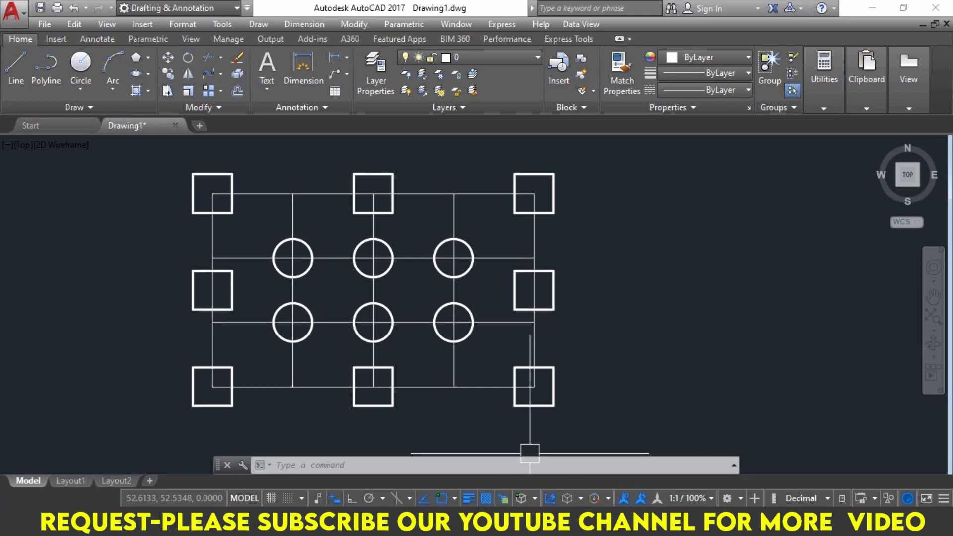
Bring Adobe Reader's exercise PDF to the front on page 9
{"action": "left_click", "coordinate": [494, 437]}
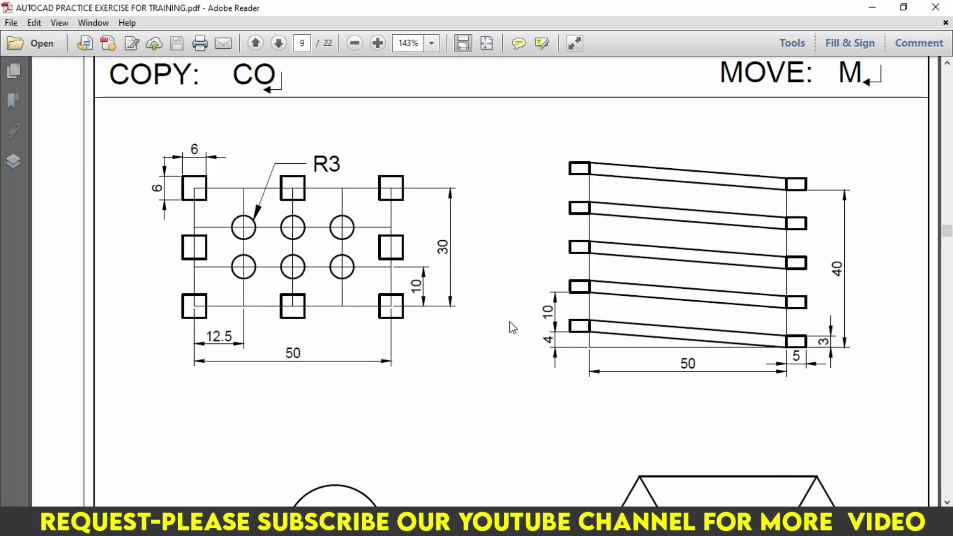
Scroll the PDF down to page 10's MIRROR X-shape with its 40 and 15 dimensions
{"action": "scroll", "coordinate": [499, 293], "scroll_direction": "down", "scroll_amount": 3}
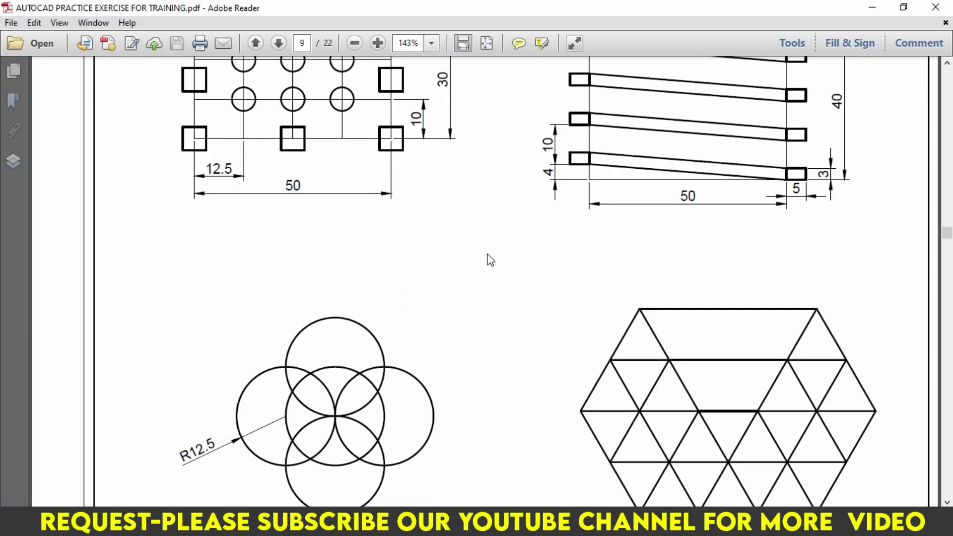
{"action": "scroll", "coordinate": [490, 259], "scroll_direction": "down", "scroll_amount": 1}
{"action": "scroll", "coordinate": [490, 259], "scroll_direction": "down", "scroll_amount": 3}
{"action": "scroll", "coordinate": [491, 260], "scroll_direction": "down", "scroll_amount": 2}
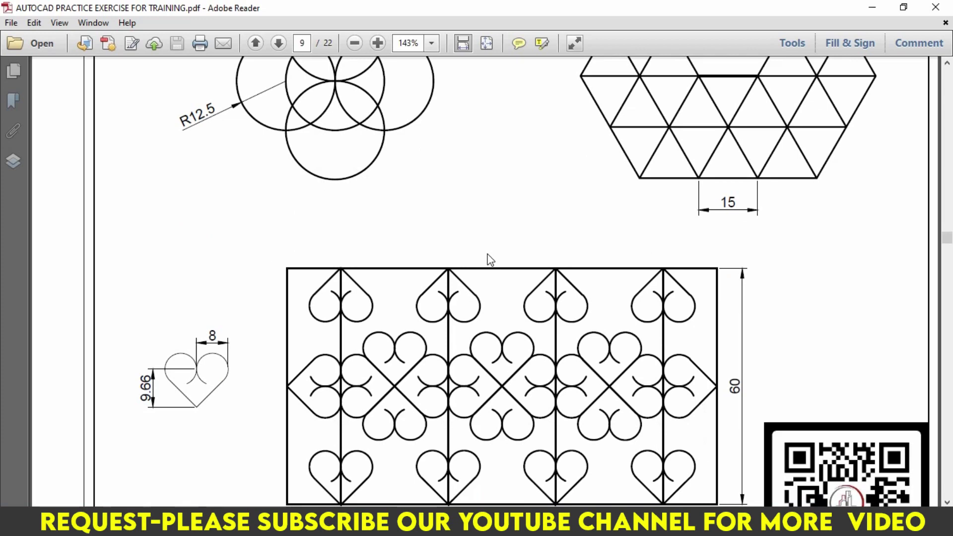
{"action": "scroll", "coordinate": [491, 260], "scroll_direction": "down", "scroll_amount": 1}
{"action": "scroll", "coordinate": [491, 259], "scroll_direction": "down", "scroll_amount": 1}
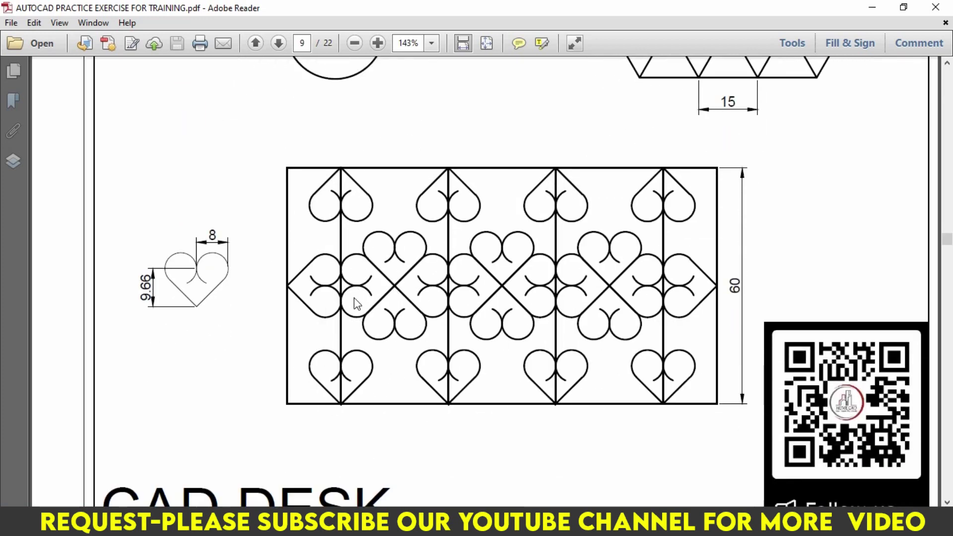
{"action": "scroll", "coordinate": [356, 304], "scroll_direction": "down", "scroll_amount": 3}
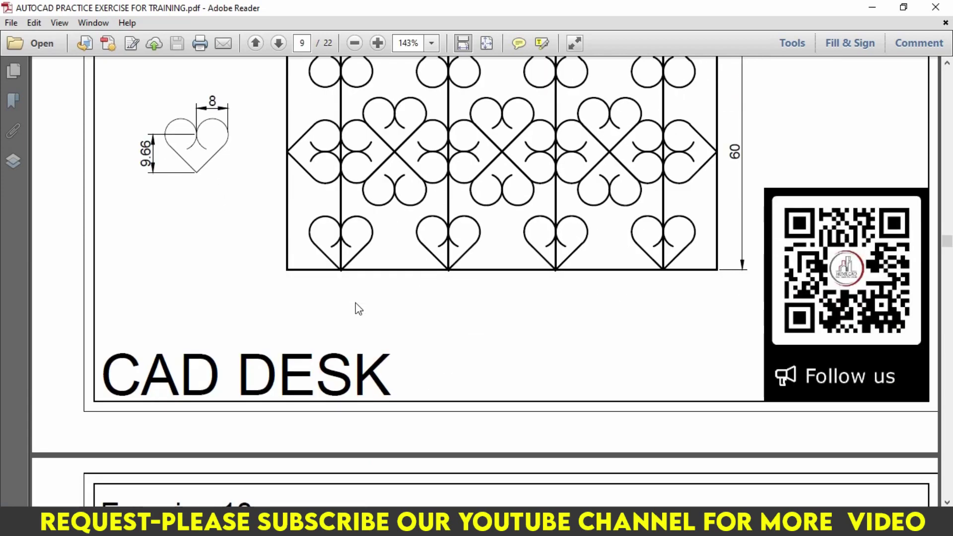
{"action": "scroll", "coordinate": [356, 304], "scroll_direction": "down", "scroll_amount": 2}
{"action": "scroll", "coordinate": [356, 304], "scroll_direction": "down", "scroll_amount": 2}
{"action": "scroll", "coordinate": [356, 304], "scroll_direction": "down", "scroll_amount": 3}
{"action": "scroll", "coordinate": [356, 302], "scroll_direction": "down", "scroll_amount": 3}
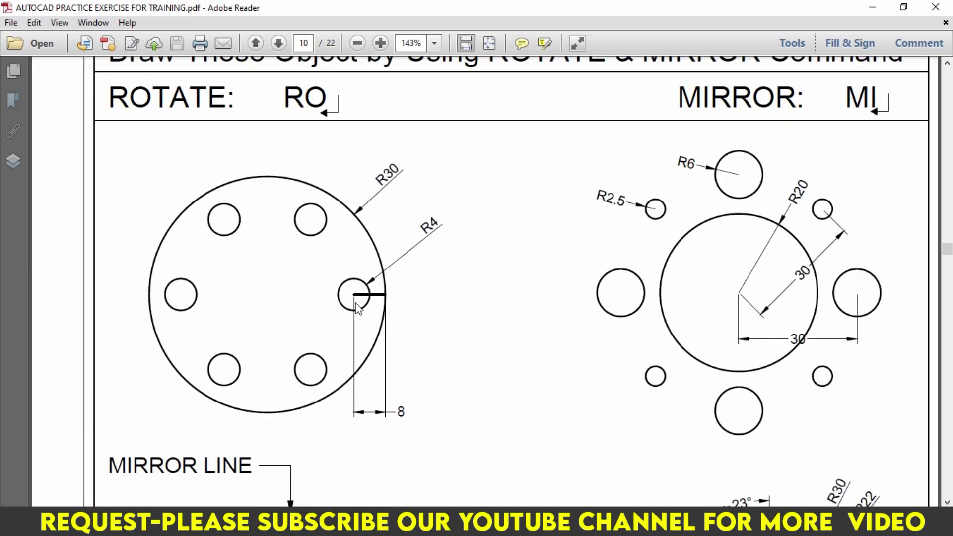
{"action": "scroll", "coordinate": [356, 303], "scroll_direction": "down", "scroll_amount": 2}
{"action": "scroll", "coordinate": [356, 304], "scroll_direction": "down", "scroll_amount": 2}
{"action": "scroll", "coordinate": [356, 304], "scroll_direction": "down", "scroll_amount": 1}
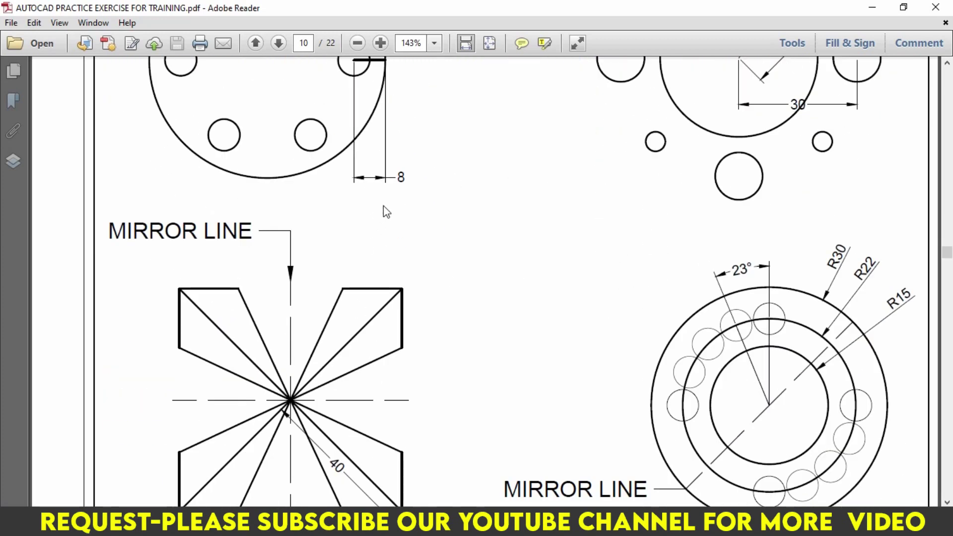
{"action": "scroll", "coordinate": [383, 206], "scroll_direction": "down", "scroll_amount": 1}
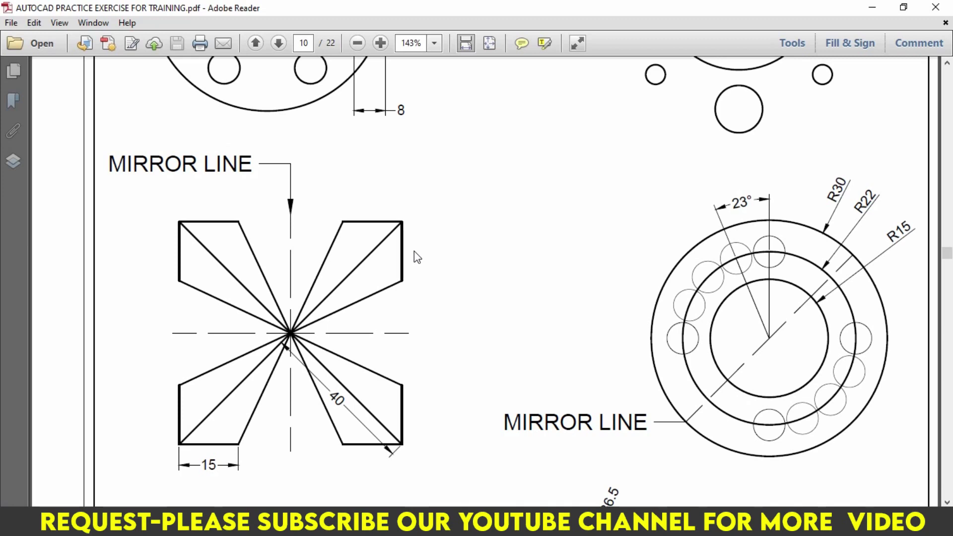
{"action": "scroll", "coordinate": [240, 254], "scroll_direction": "down", "scroll_amount": 1}
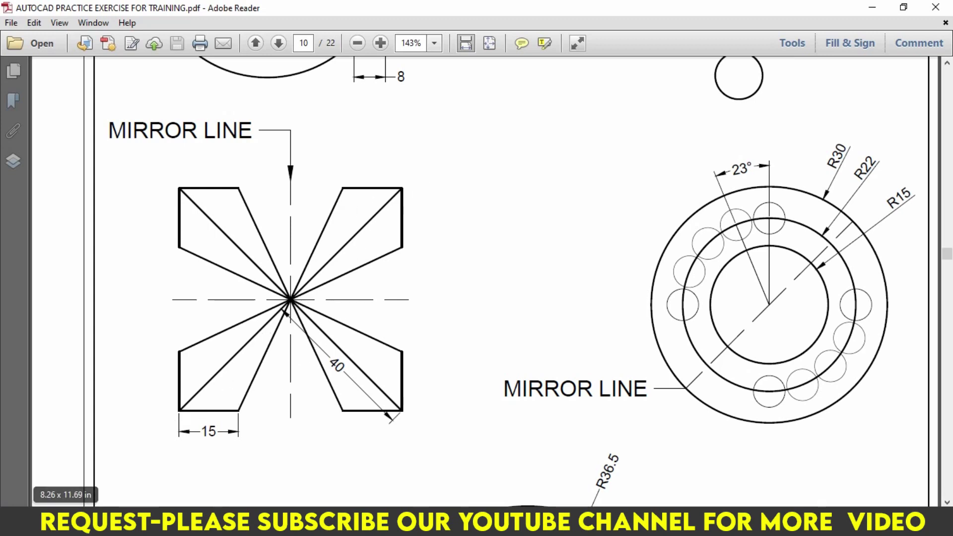
Pan the grid drawing out of view and start a new line in empty space
{"action": "left_click", "coordinate": [348, 446]}
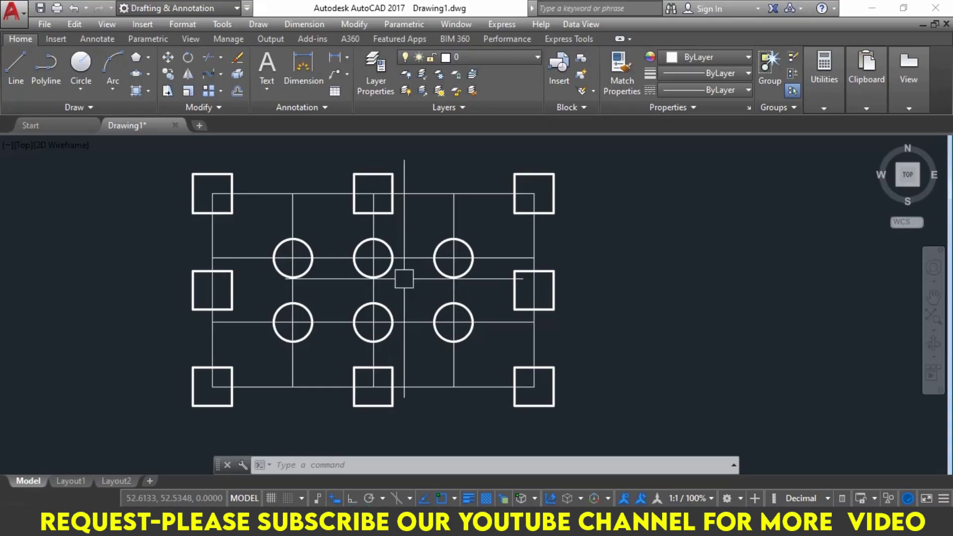
{"action": "middle_click_drag", "start_coordinate": [765, 272], "coordinate": [164, 273]}
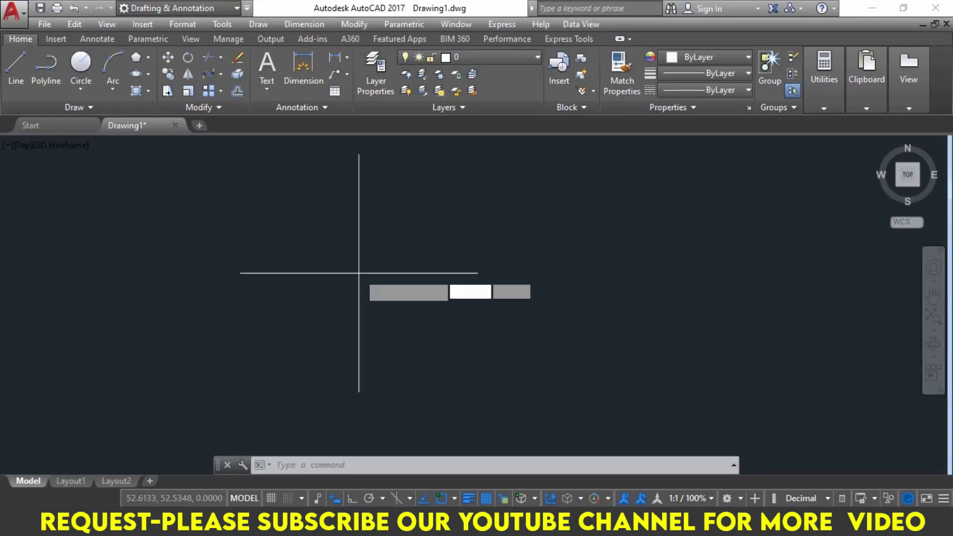
{"action": "key", "text": "Return"}
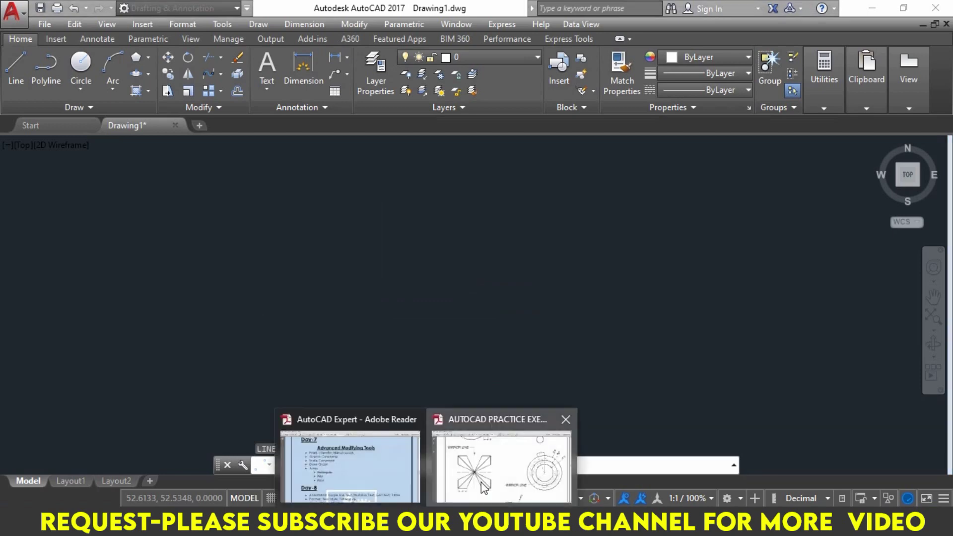
{"action": "left_click", "coordinate": [479, 474]}
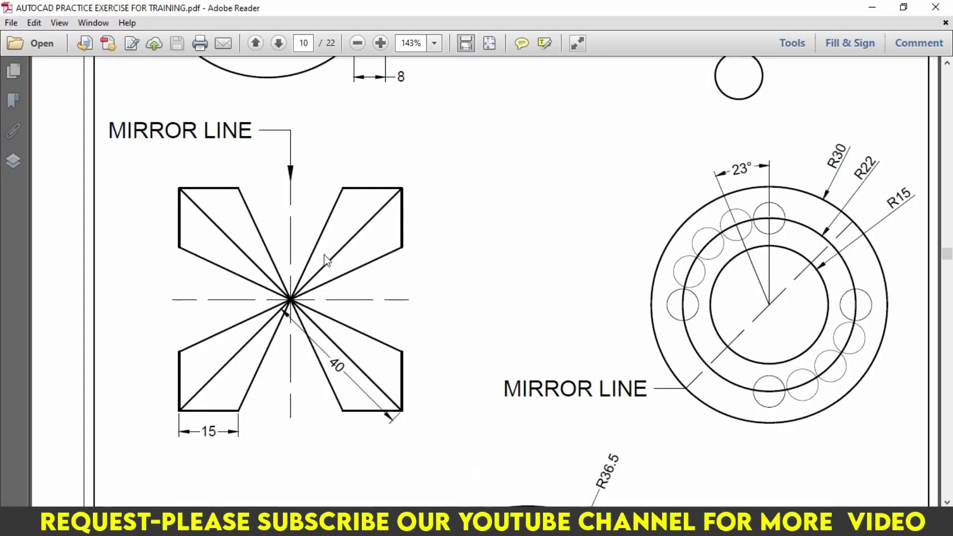
{"action": "key", "text": "alt+Tab"}
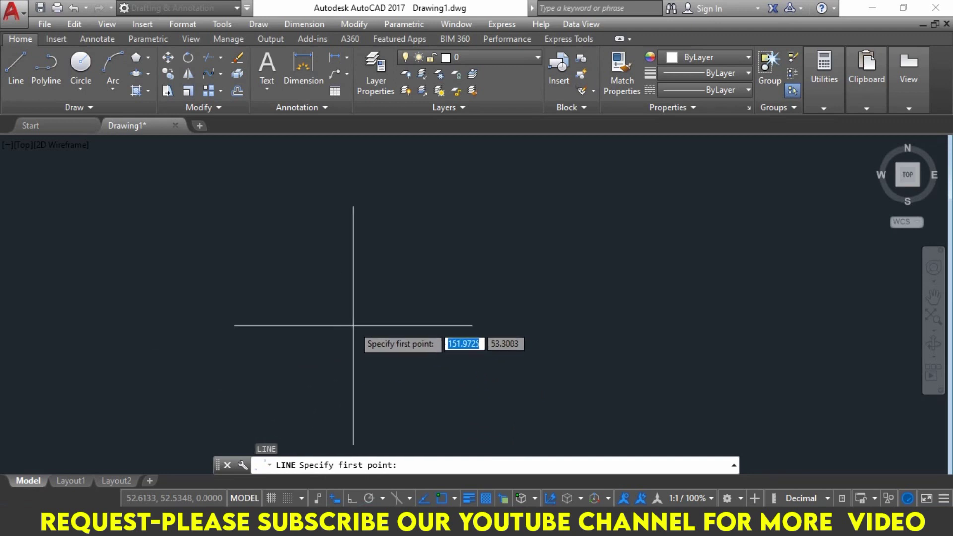
Draw a 40-unit line at 45° from a point in empty space
{"action": "left_click", "coordinate": [370, 313]}
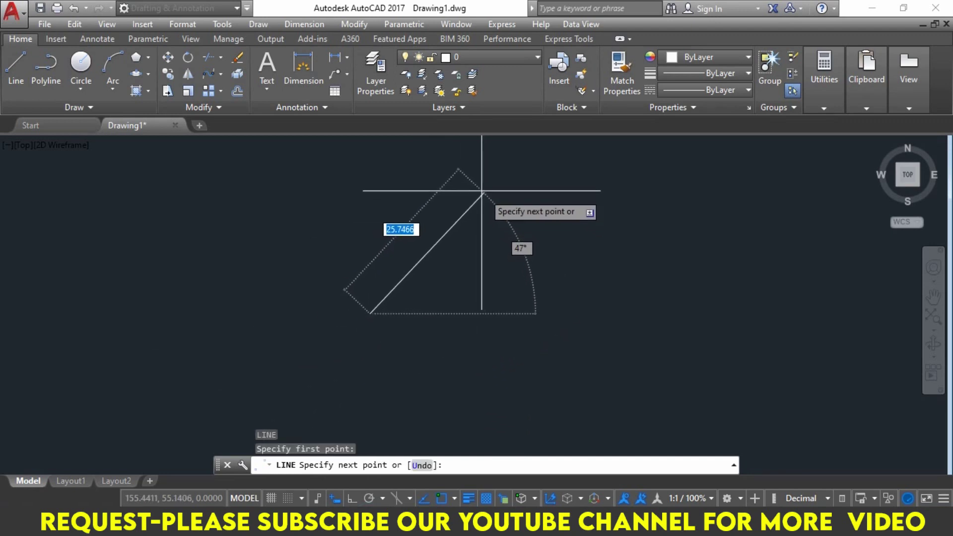
{"action": "type", "text": "4"}
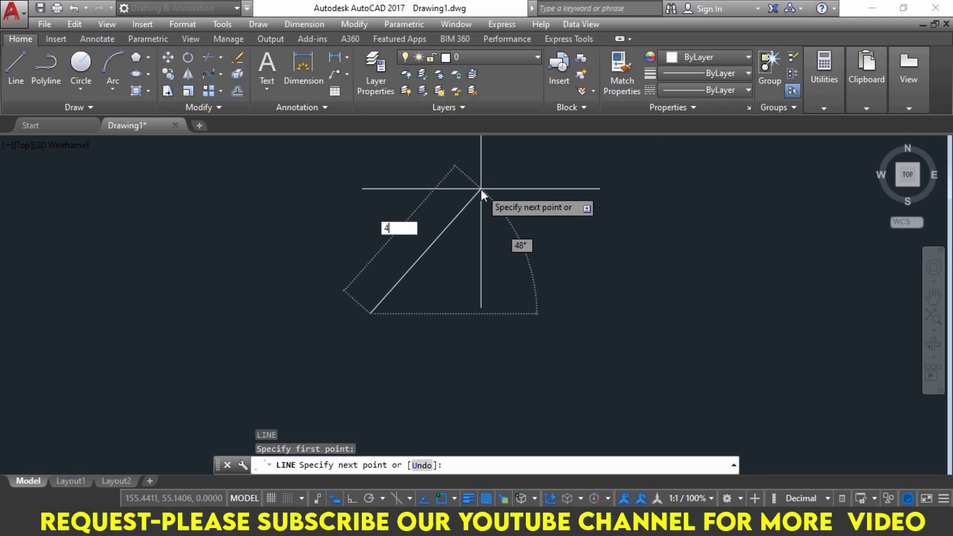
{"action": "type", "text": "0"}
{"action": "key", "text": "Tab"}
{"action": "type", "text": "45"}
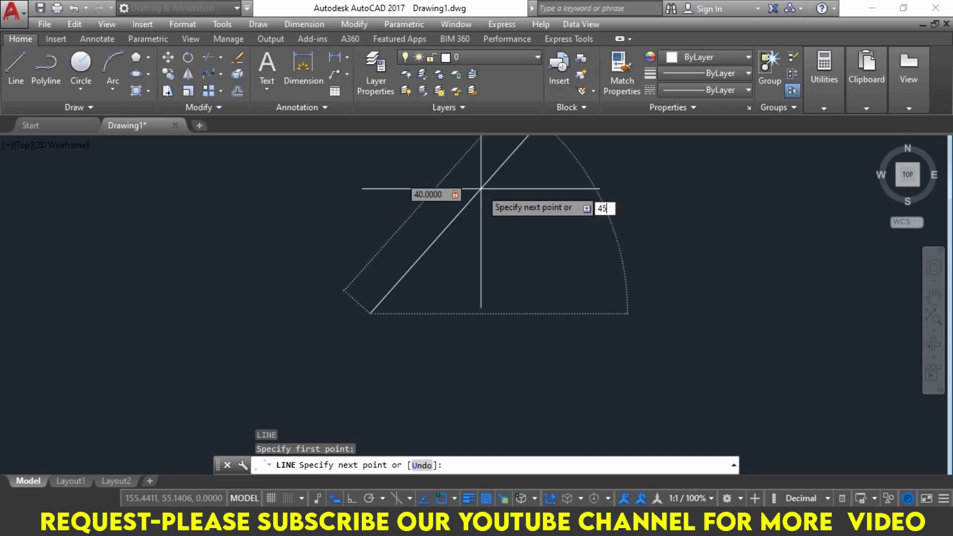
{"action": "key", "text": "Return"}
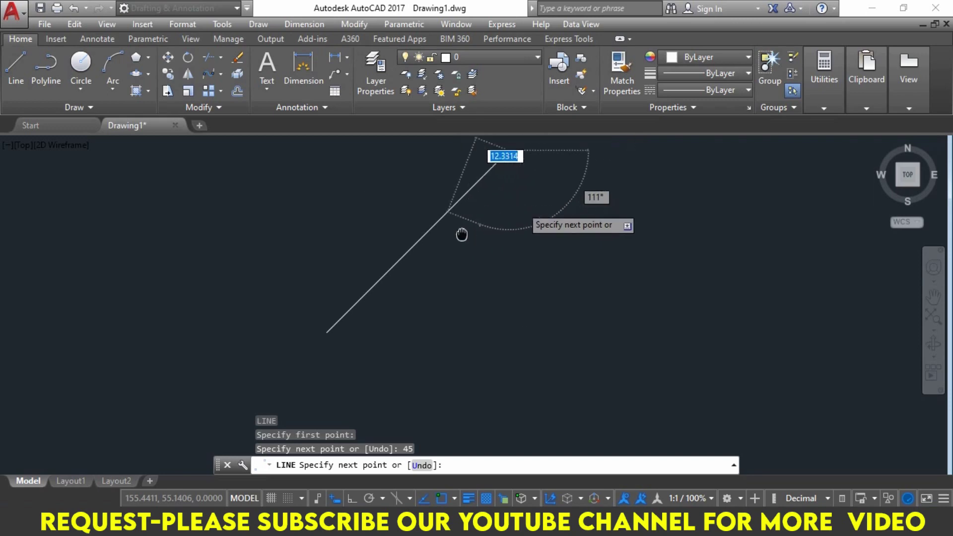
{"action": "middle_click_drag", "start_coordinate": [481, 189], "coordinate": [447, 251]}
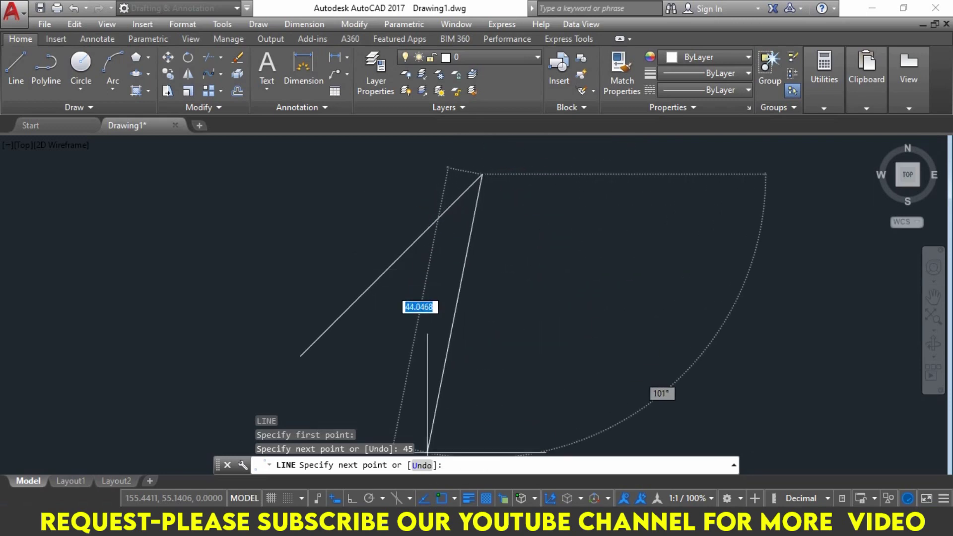
{"action": "left_click", "coordinate": [504, 461]}
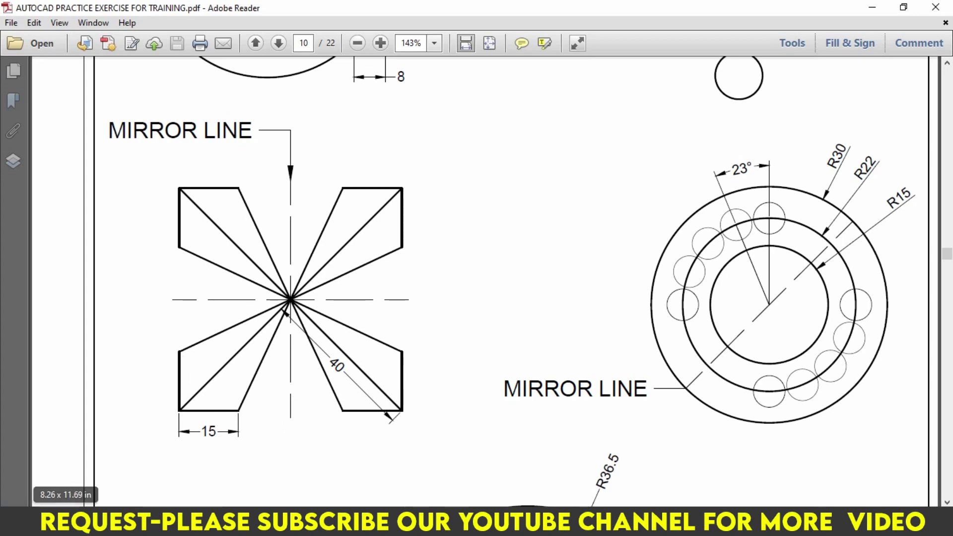
{"action": "key", "text": "alt+Tab"}
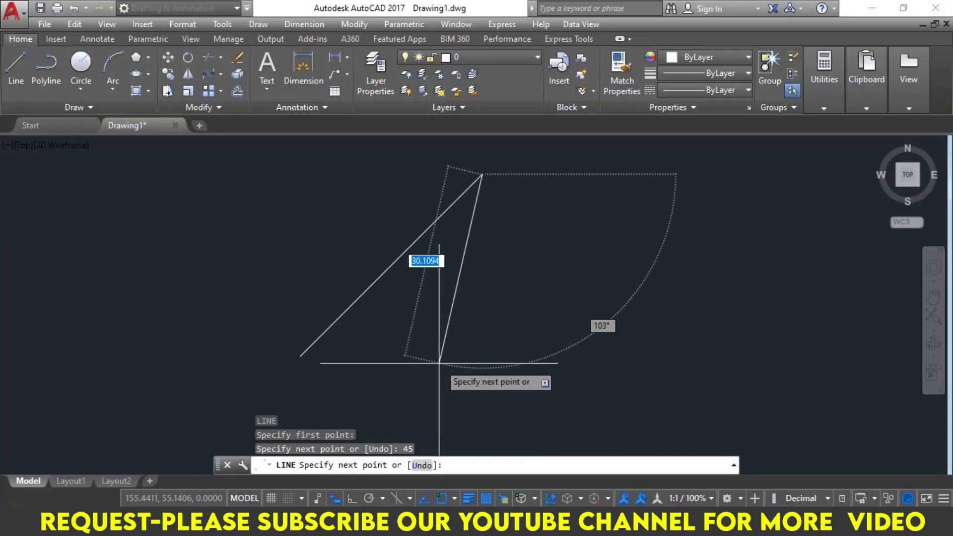
Add a 15-unit vertical line dropping from the diagonal's upper end
{"action": "key", "text": "F8"}
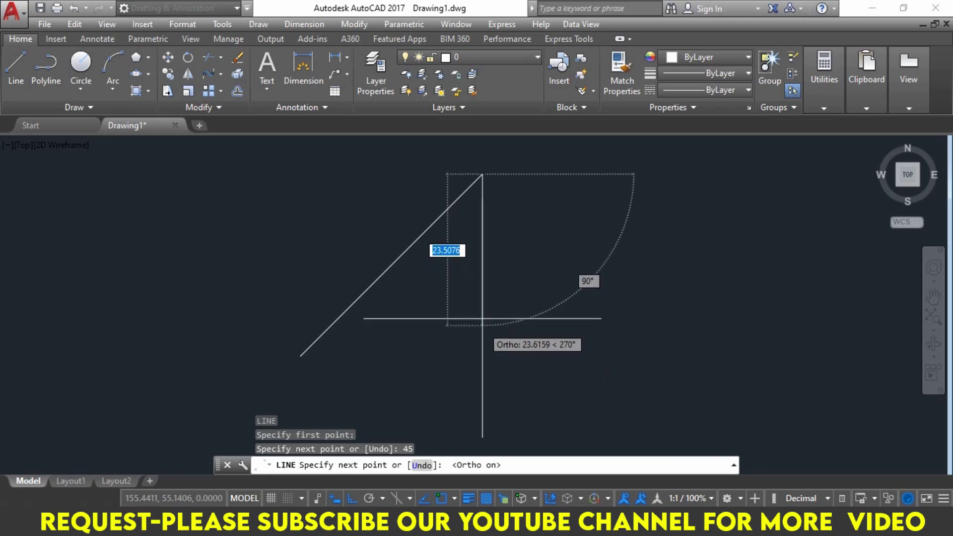
{"action": "type", "text": "15"}
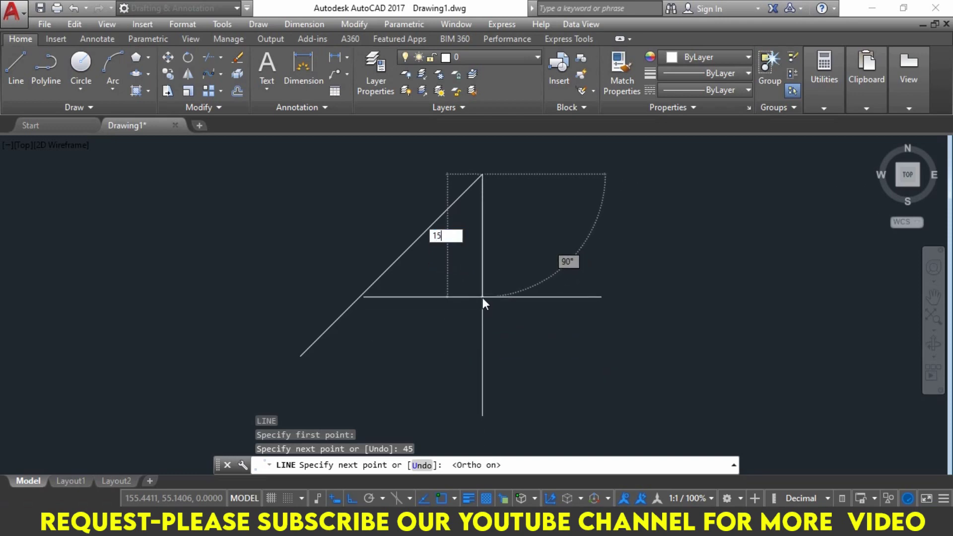
{"action": "key", "text": "Return"}
{"action": "key", "text": "Return"}
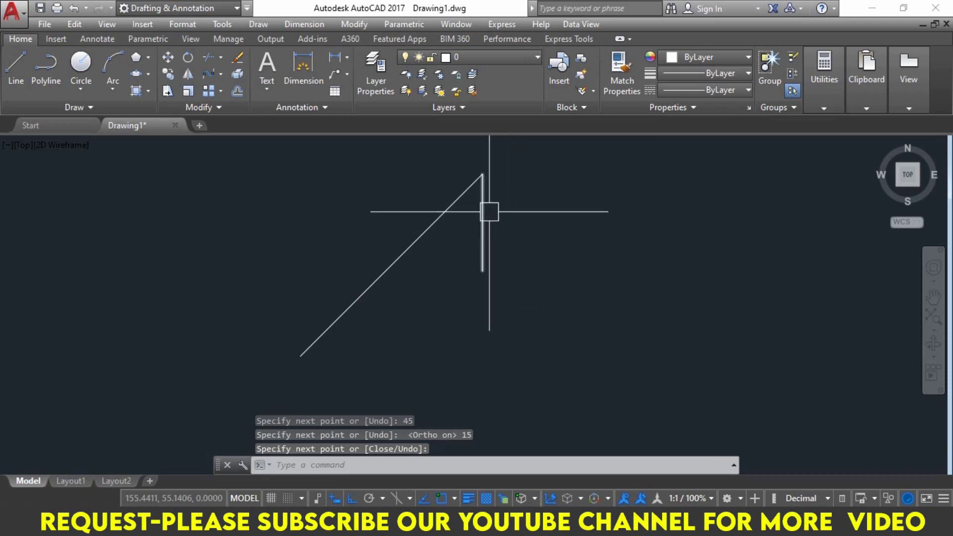
{"action": "middle_click_drag", "start_coordinate": [489, 211], "coordinate": [491, 228]}
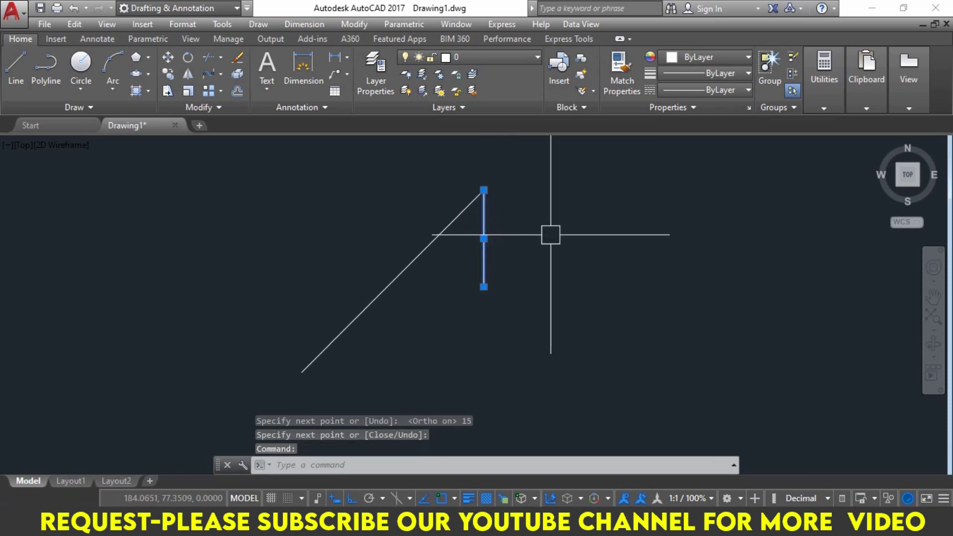
{"action": "type", "text": "mi"}
{"action": "key", "text": "Return"}
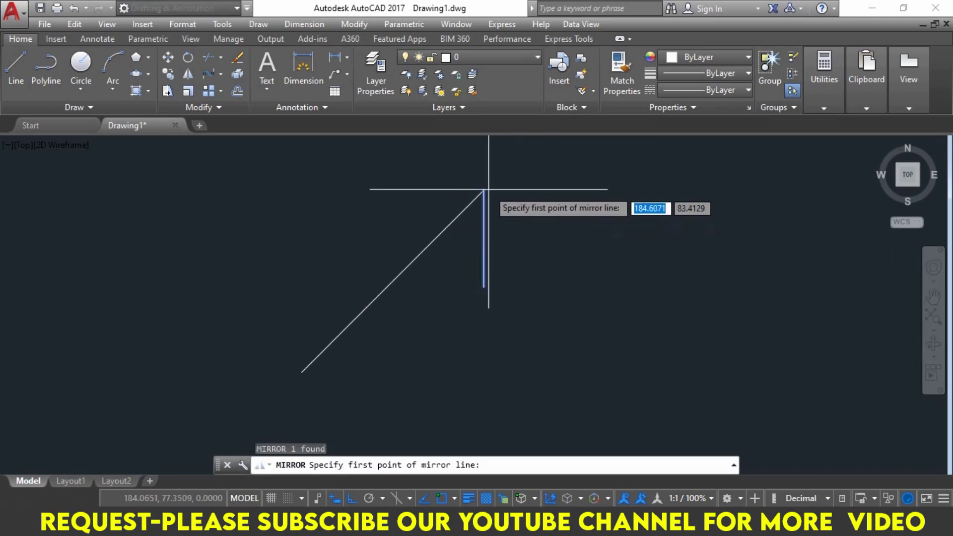
Mirror the vertical line across the 45° diagonal from its top end, keeping the original
{"action": "left_click", "coordinate": [484, 190]}
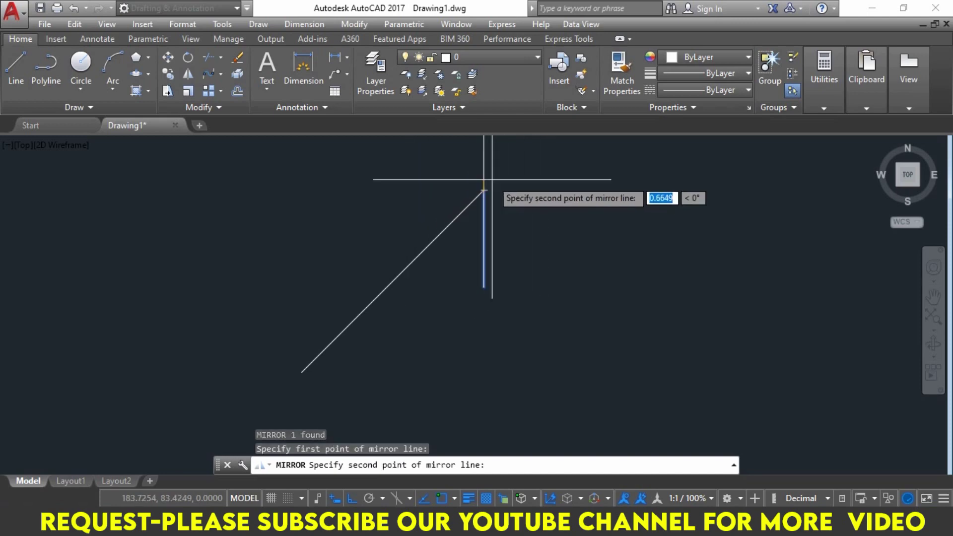
{"action": "middle_click_drag", "start_coordinate": [485, 159], "coordinate": [487, 192]}
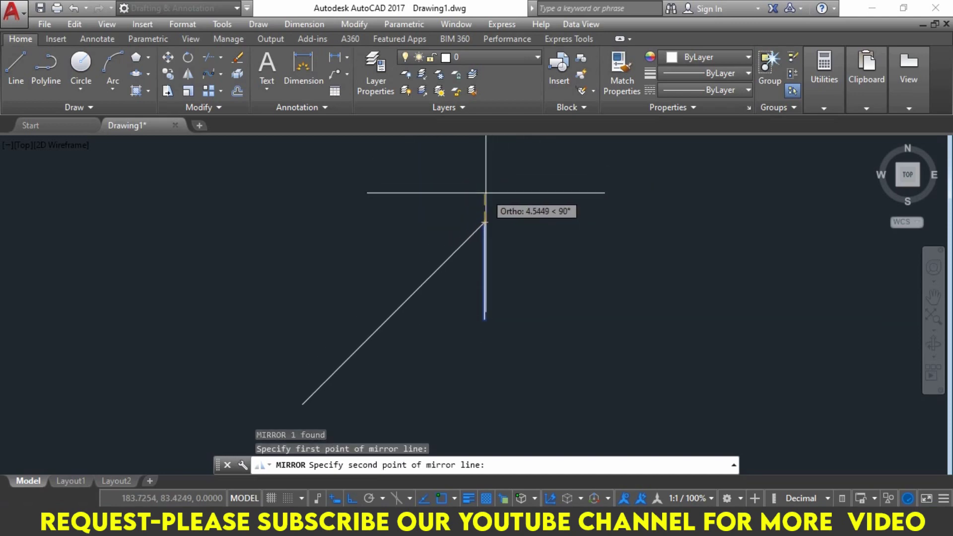
{"action": "key", "text": "F8"}
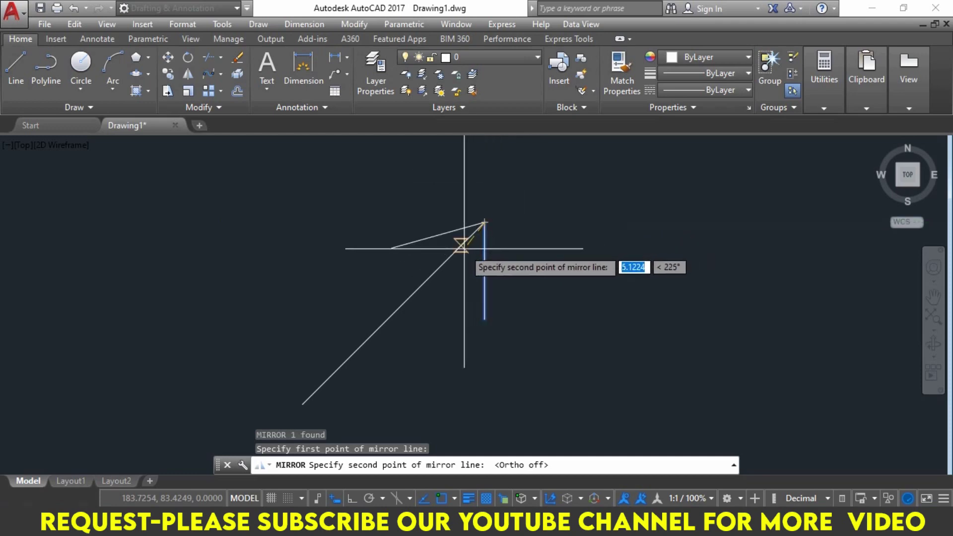
{"action": "left_click", "coordinate": [523, 183]}
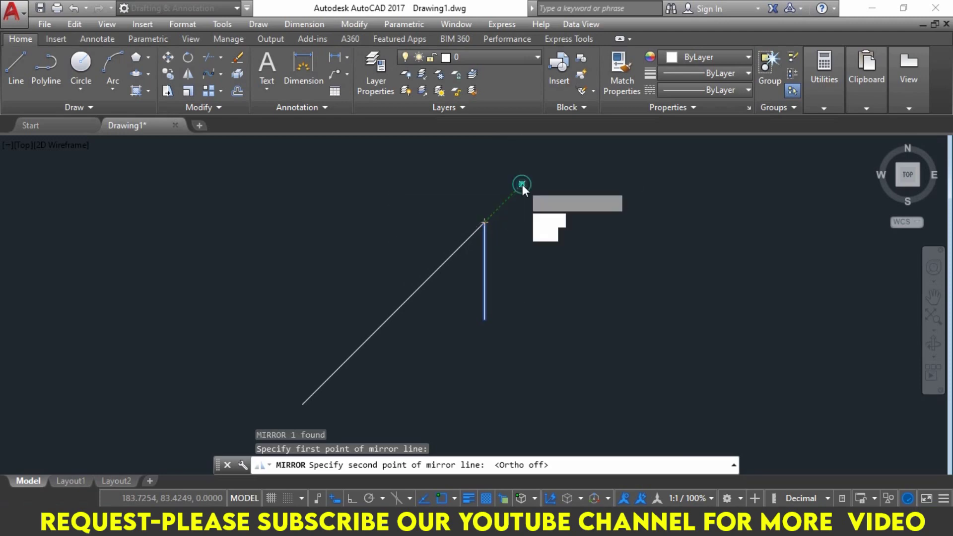
{"action": "left_click", "coordinate": [551, 231]}
{"action": "type", "text": "N"}
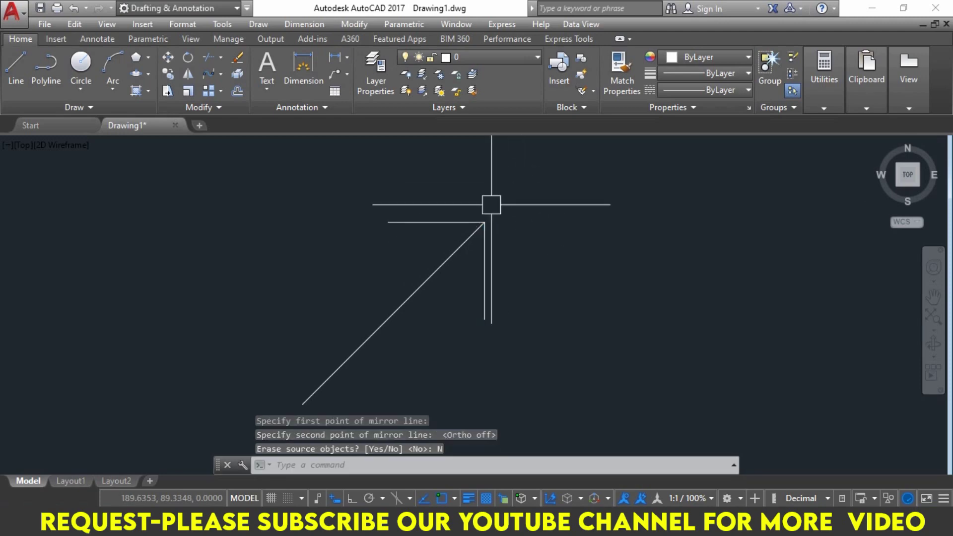
{"action": "middle_click_drag", "start_coordinate": [490, 205], "coordinate": [522, 199]}
Draw the closing edges of the fan-shaped quadrilateral from the horizontal line's left end
{"action": "type", "text": "L"}
{"action": "key", "text": "Return"}
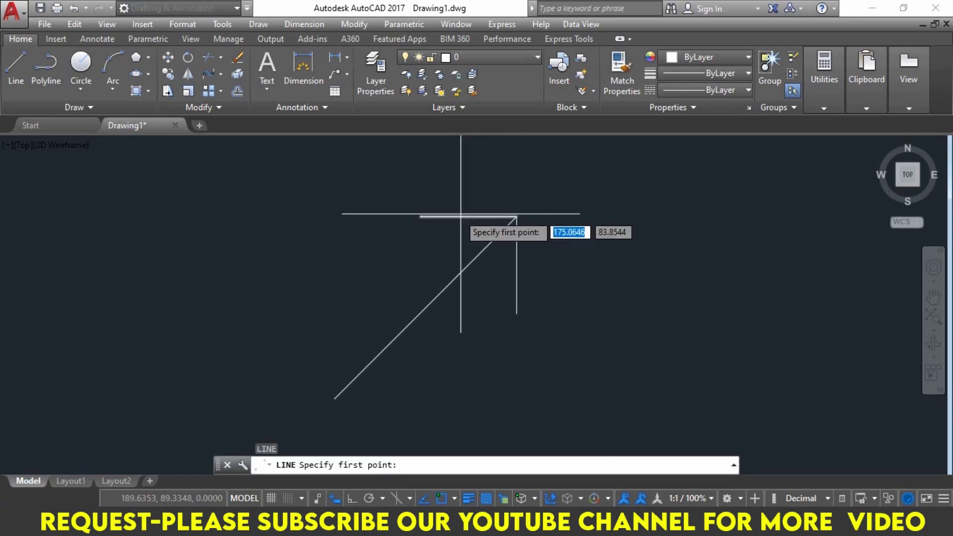
{"action": "left_click", "coordinate": [421, 217]}
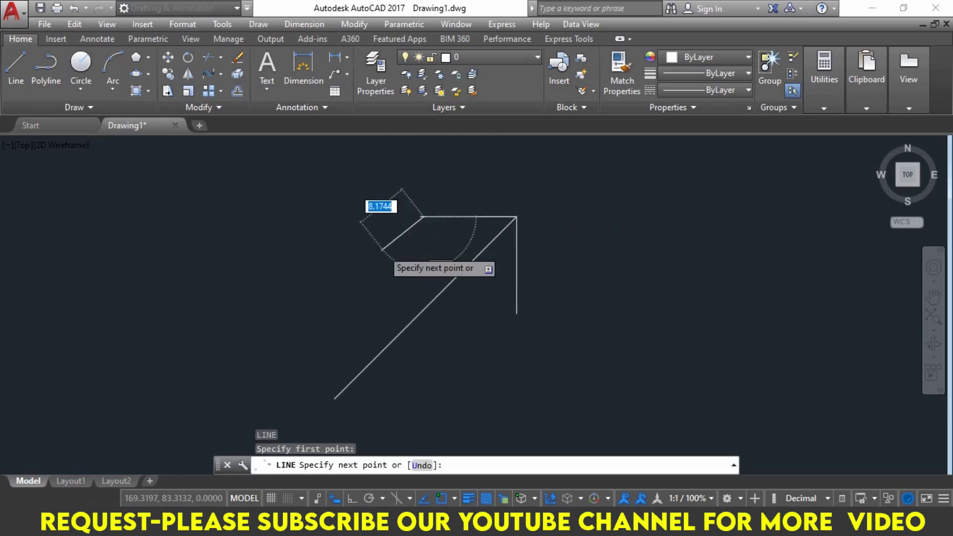
{"action": "key", "text": "Escape"}
{"action": "key", "text": "Return"}
{"action": "left_click", "coordinate": [420, 217]}
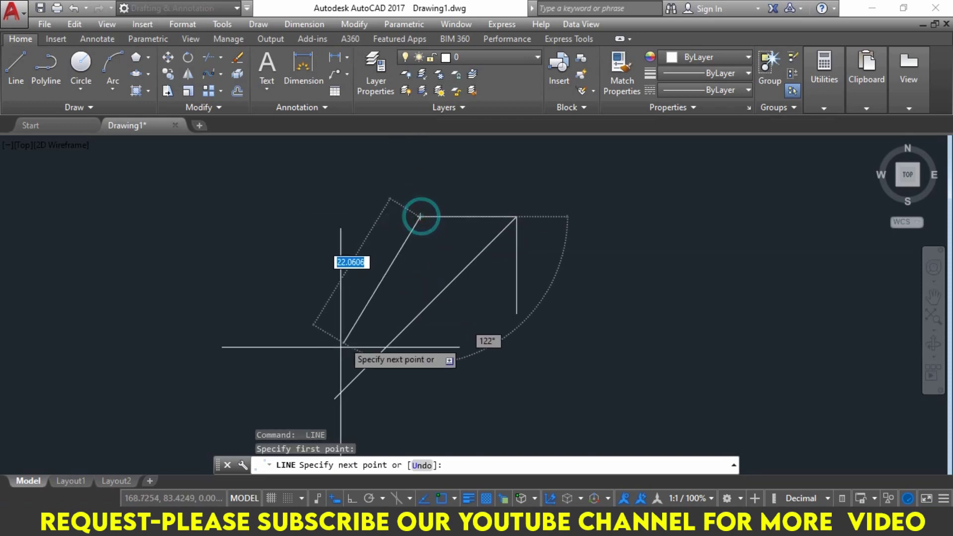
{"action": "left_click", "coordinate": [335, 398]}
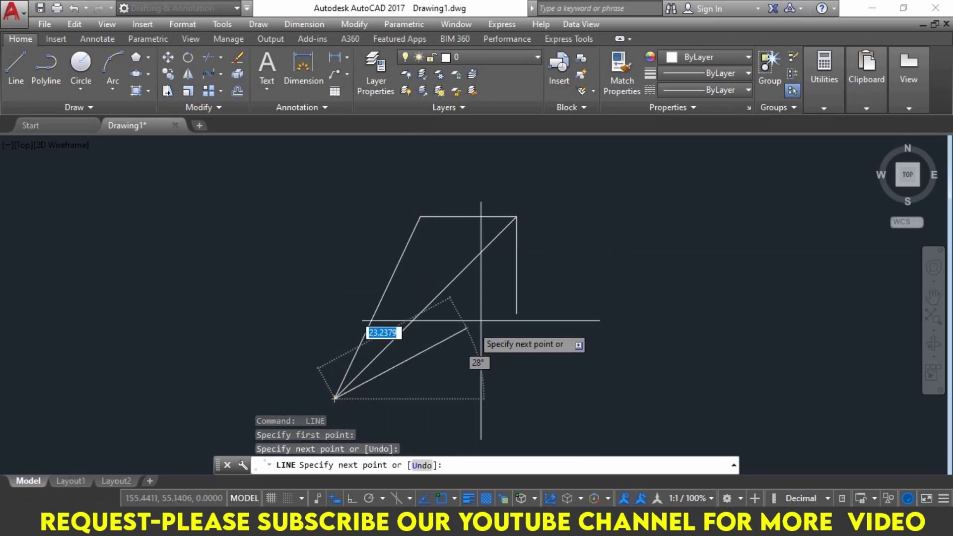
{"action": "left_click", "coordinate": [517, 314]}
{"action": "key", "text": "Return"}
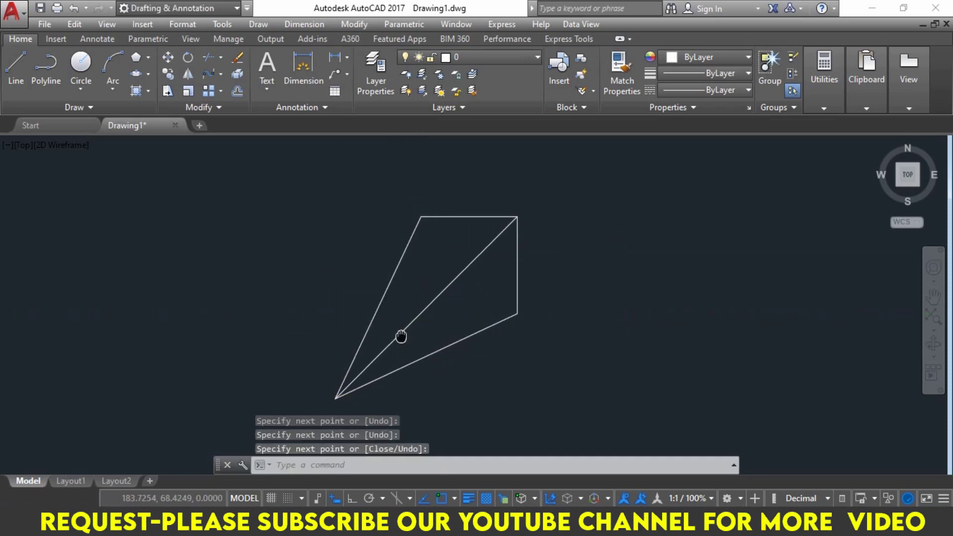
{"action": "middle_click_drag", "start_coordinate": [400, 336], "coordinate": [531, 300]}
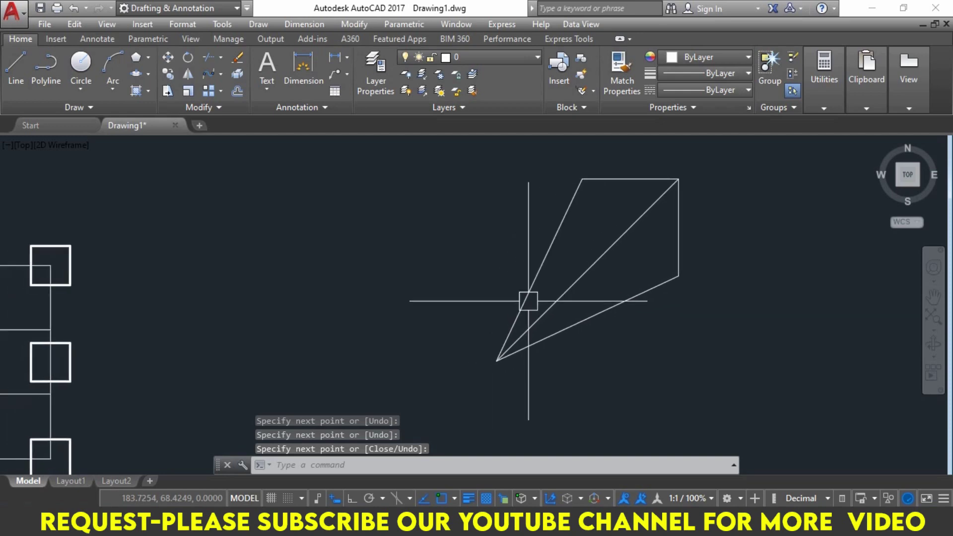
{"action": "key", "text": "Escape"}
{"action": "key", "text": "Escape"}
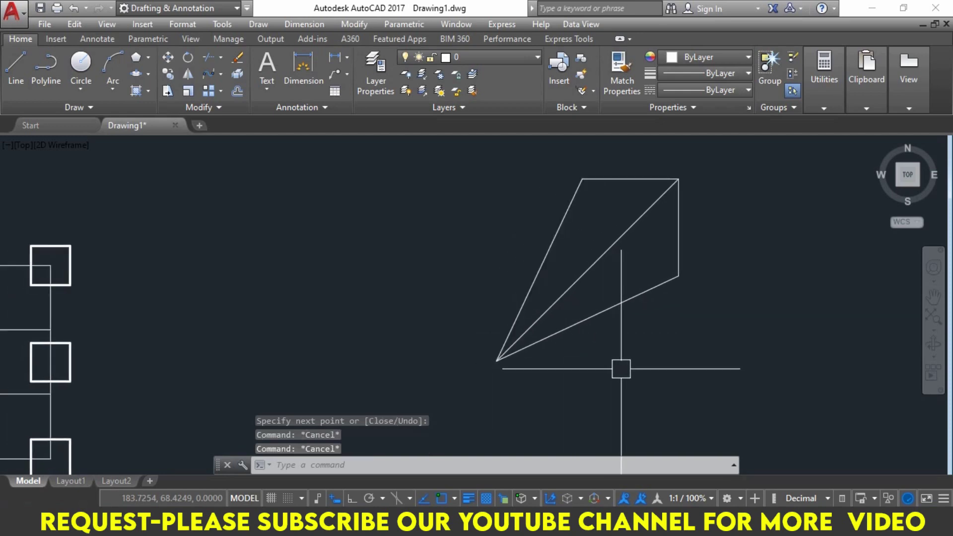
Draw an Ortho vertical line from the fan's bottom vertex up to the fan's top
{"action": "type", "text": "l"}
{"action": "key", "text": "Return"}
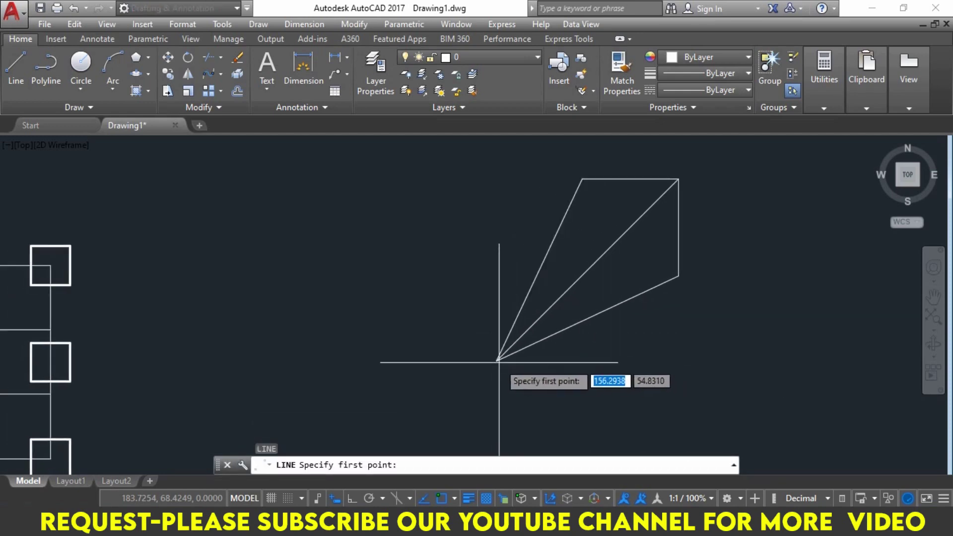
{"action": "left_click", "coordinate": [496, 361]}
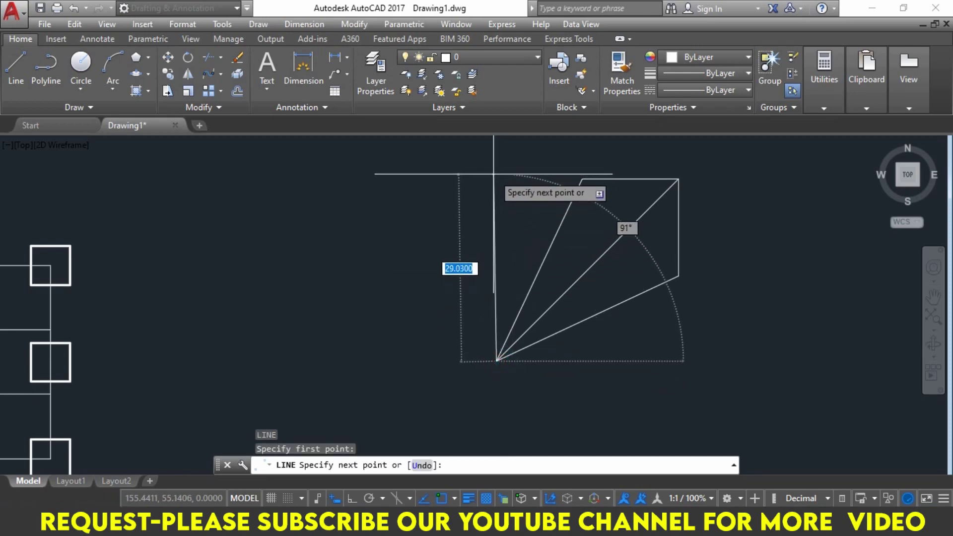
{"action": "key", "text": "F8"}
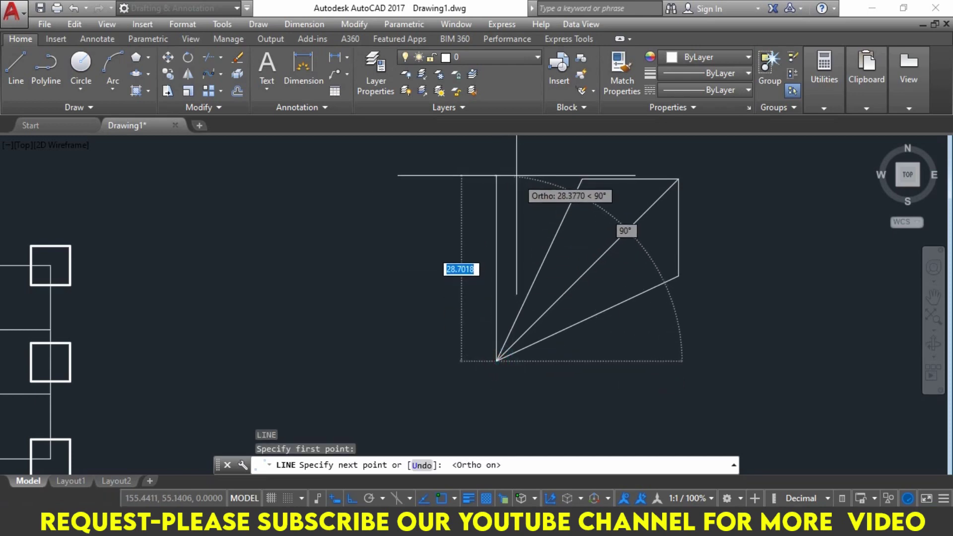
{"action": "left_click", "coordinate": [516, 176]}
{"action": "key", "text": "Return"}
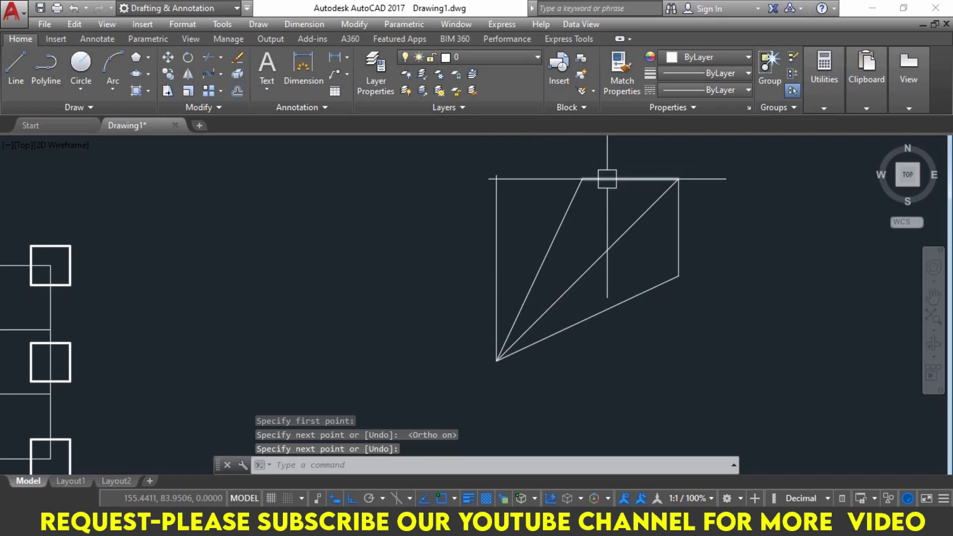
{"action": "left_click", "coordinate": [702, 167]}
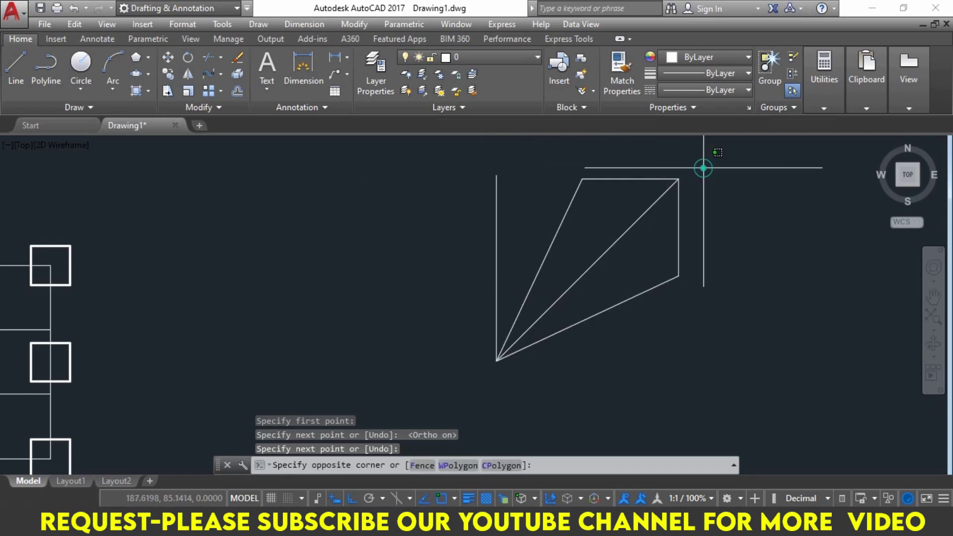
Mirror the fan across the vertical line to the left, keeping the original
{"action": "left_click", "coordinate": [536, 361]}
{"action": "type", "text": "mi"}
{"action": "key", "text": "Return"}
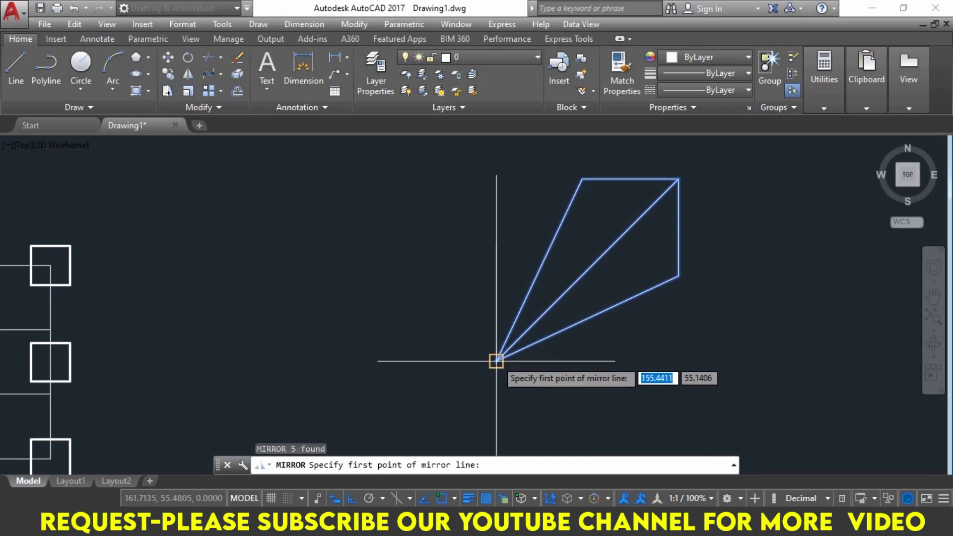
{"action": "scroll", "coordinate": [493, 361], "scroll_direction": "up", "scroll_amount": 2}
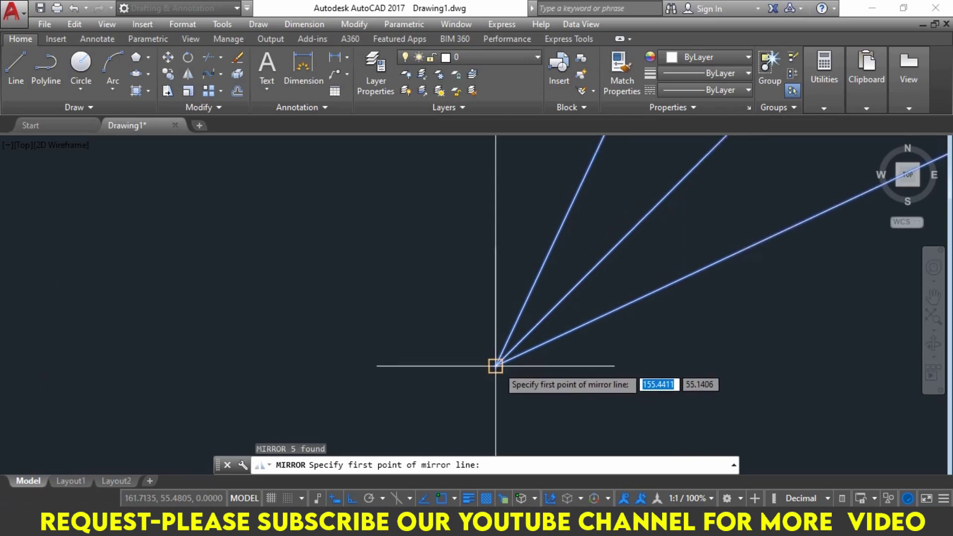
{"action": "left_click", "coordinate": [497, 366]}
{"action": "scroll", "coordinate": [498, 334], "scroll_direction": "down", "scroll_amount": 2}
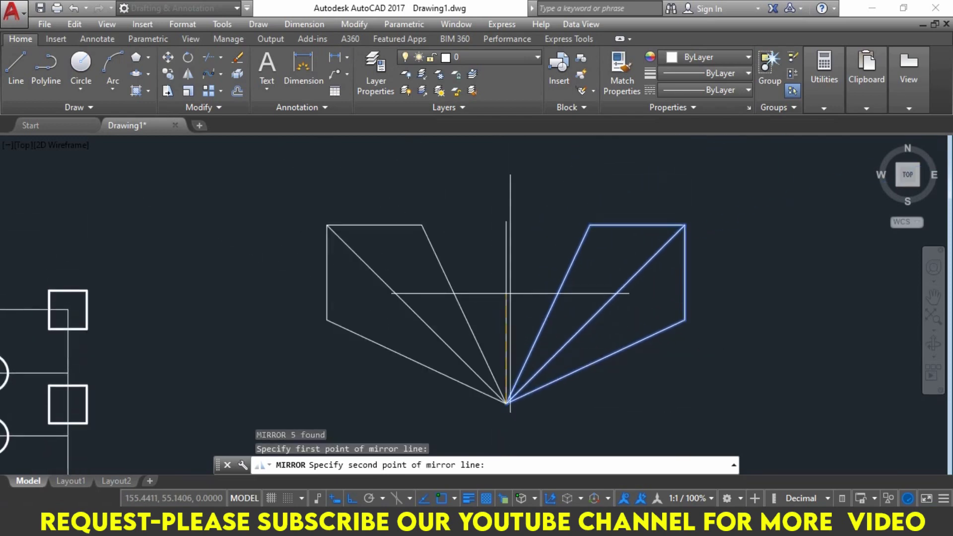
{"action": "left_click", "coordinate": [506, 221]}
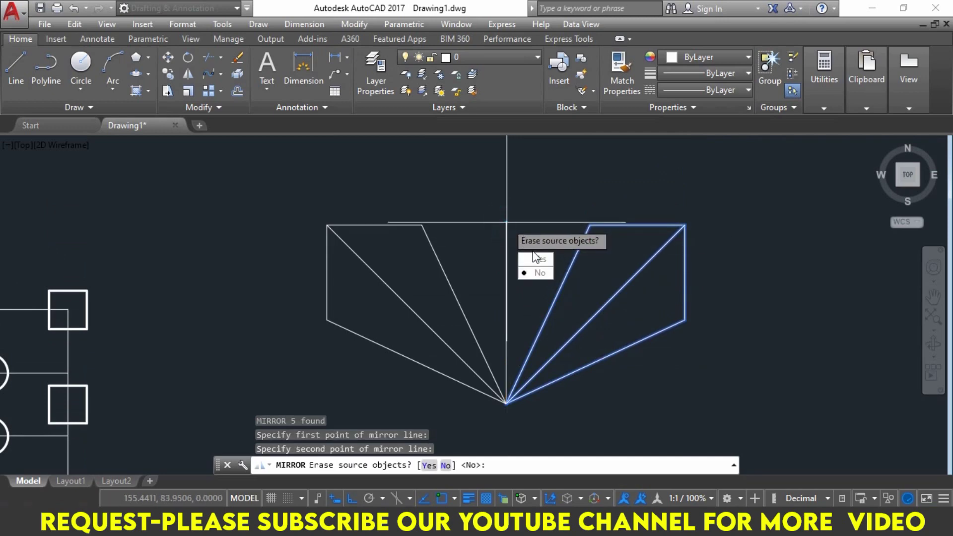
{"action": "key", "text": "Return"}
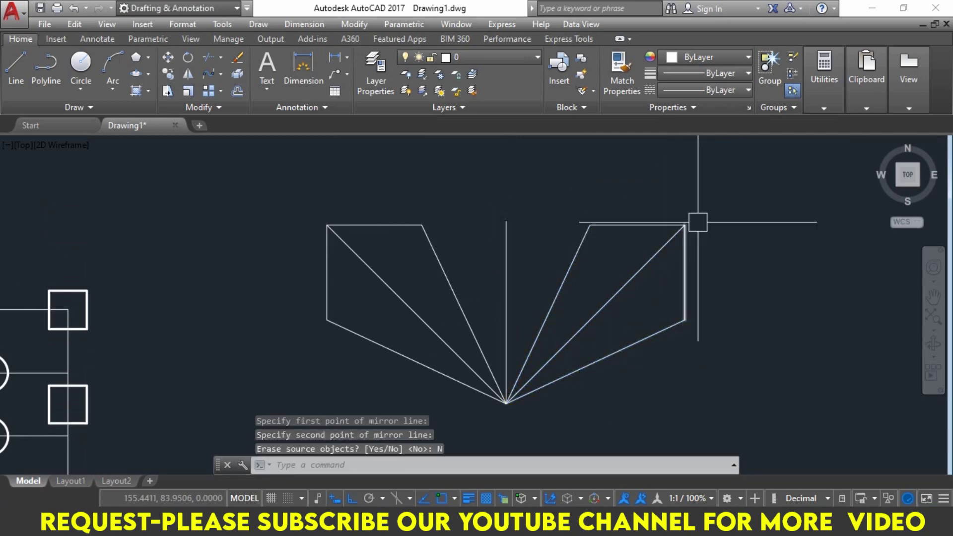
Select both the right and left fan shapes with selection windows
{"action": "left_click", "coordinate": [715, 193]}
{"action": "left_click", "coordinate": [623, 313]}
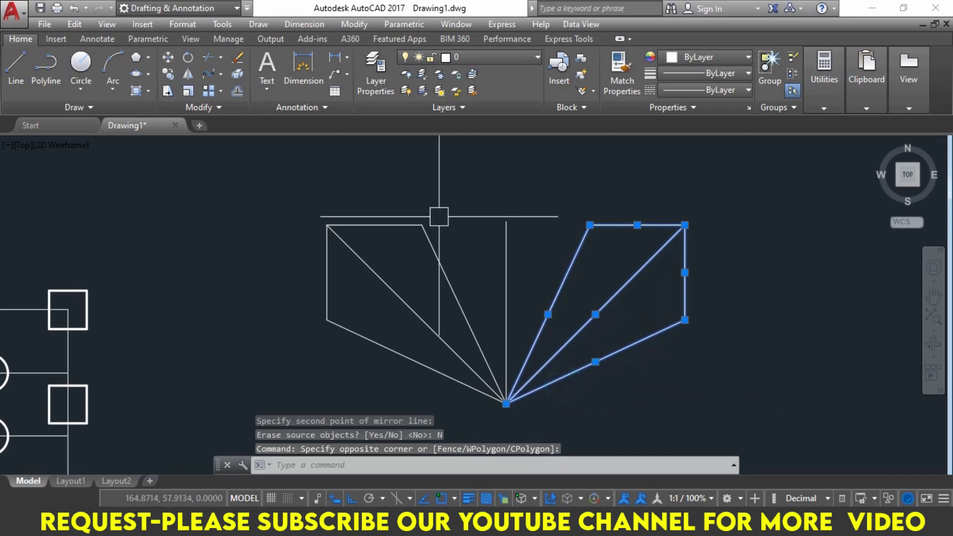
{"action": "left_click", "coordinate": [450, 190]}
{"action": "left_click", "coordinate": [315, 382]}
Mirror both fans downward about a horizontal axis through their shared vertex, keeping the originals
{"action": "middle_click_drag", "start_coordinate": [314, 337], "coordinate": [298, 304]}
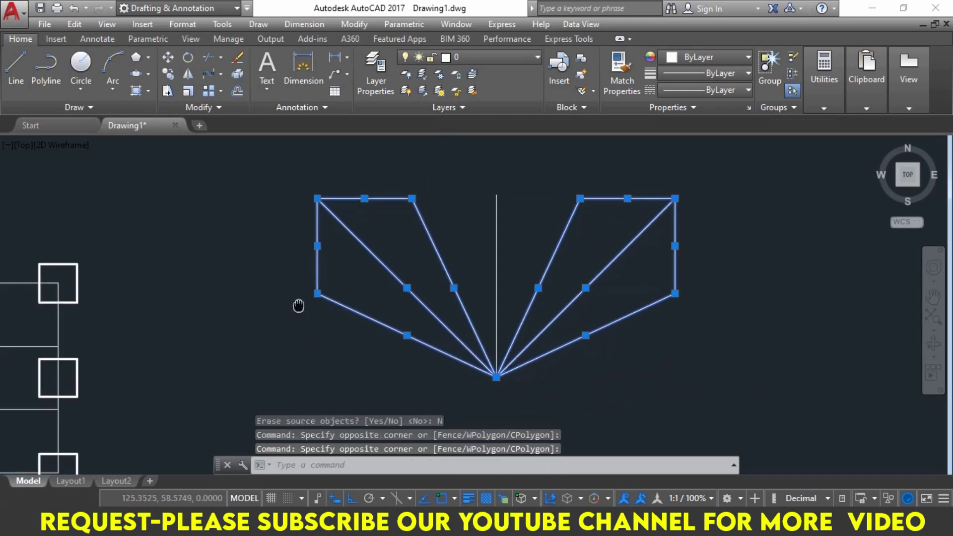
{"action": "type", "text": "MI"}
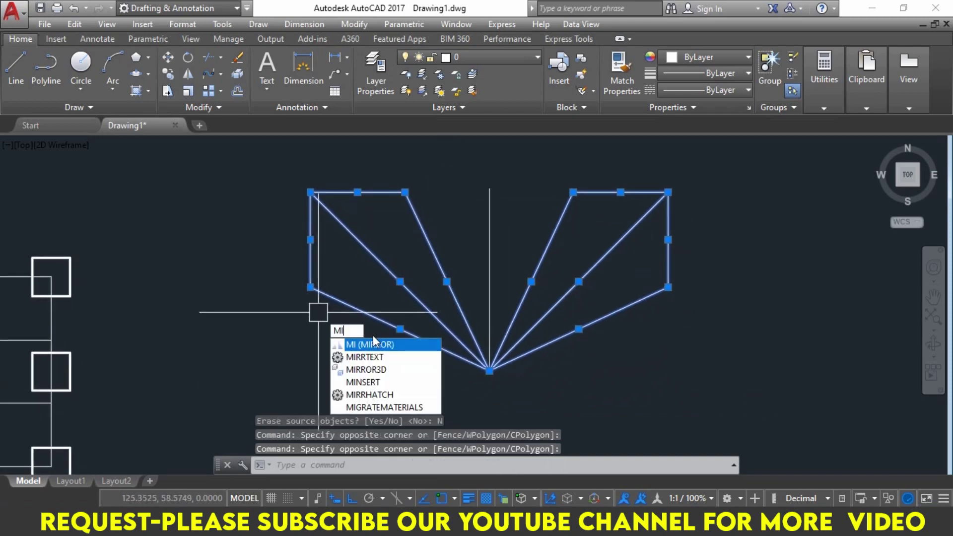
{"action": "left_click", "coordinate": [361, 345]}
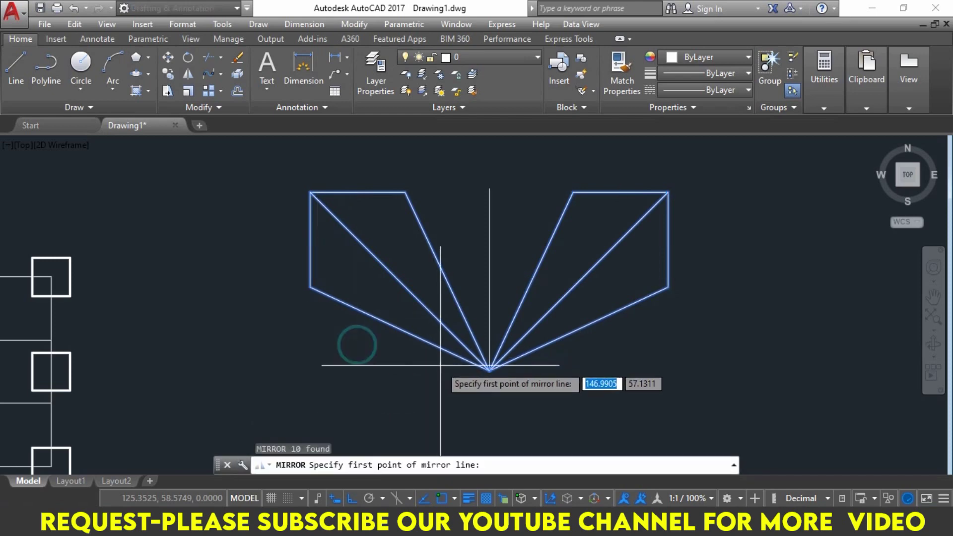
{"action": "left_click", "coordinate": [489, 370]}
{"action": "middle_click_drag", "start_coordinate": [648, 370], "coordinate": [636, 348]}
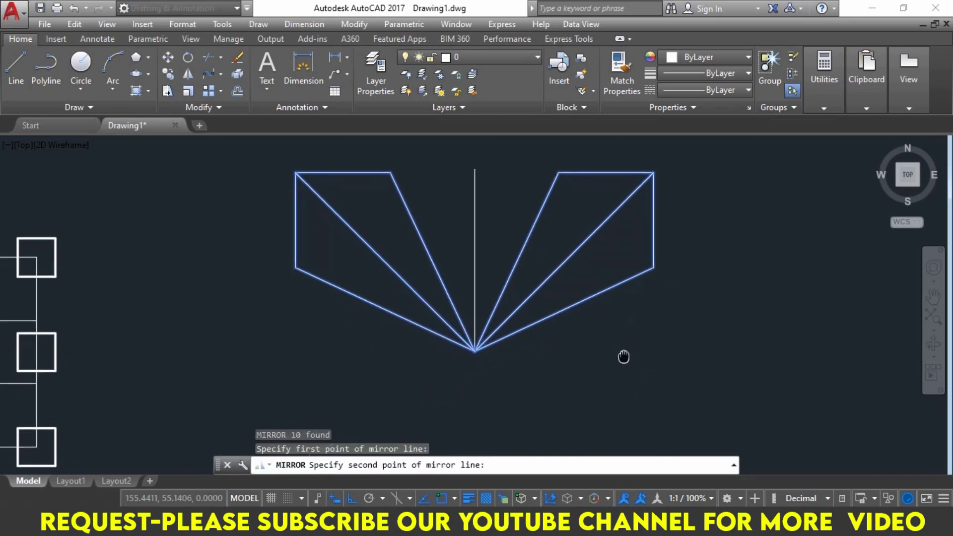
{"action": "left_click", "coordinate": [652, 352]}
{"action": "scroll", "coordinate": [633, 344], "scroll_direction": "down", "scroll_amount": 4}
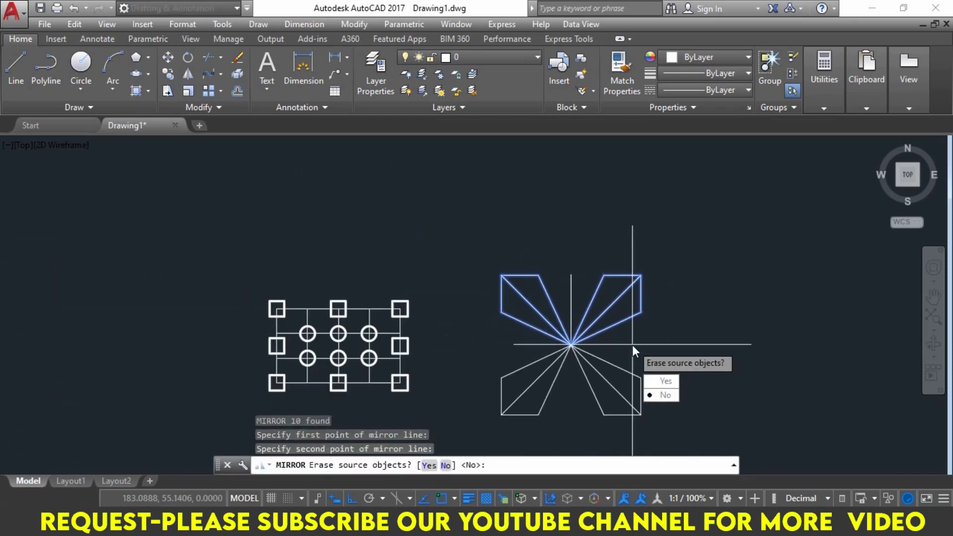
{"action": "left_click", "coordinate": [657, 393]}
Erase the vertical centre line
{"action": "scroll", "coordinate": [626, 392], "scroll_direction": "up", "scroll_amount": 2}
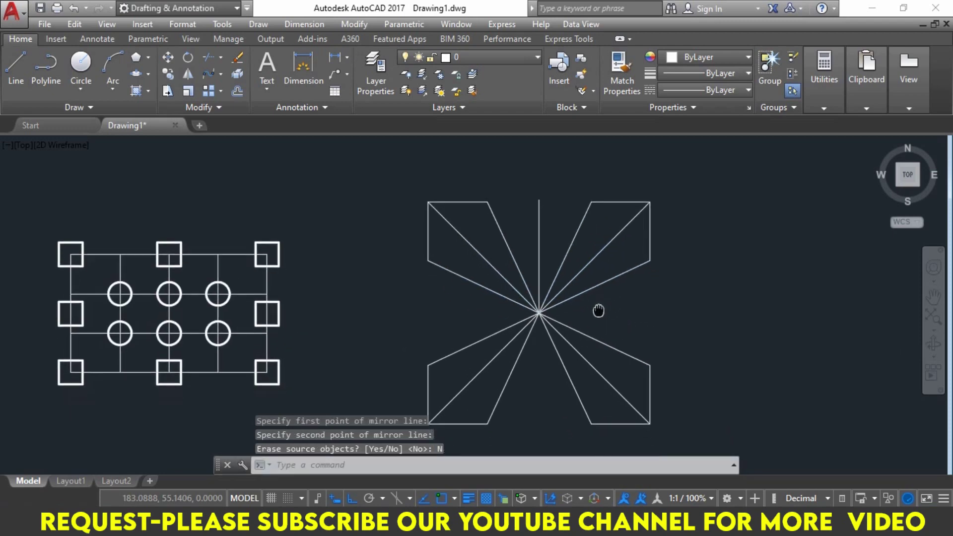
{"action": "left_click", "coordinate": [540, 228]}
{"action": "key", "text": "e"}
{"action": "key", "text": "Return"}
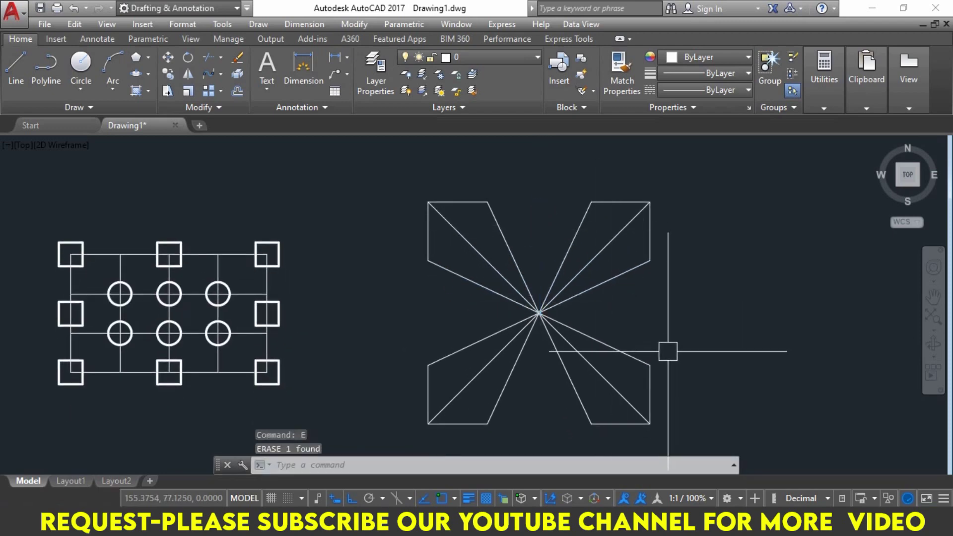
{"action": "left_click", "coordinate": [494, 462]}
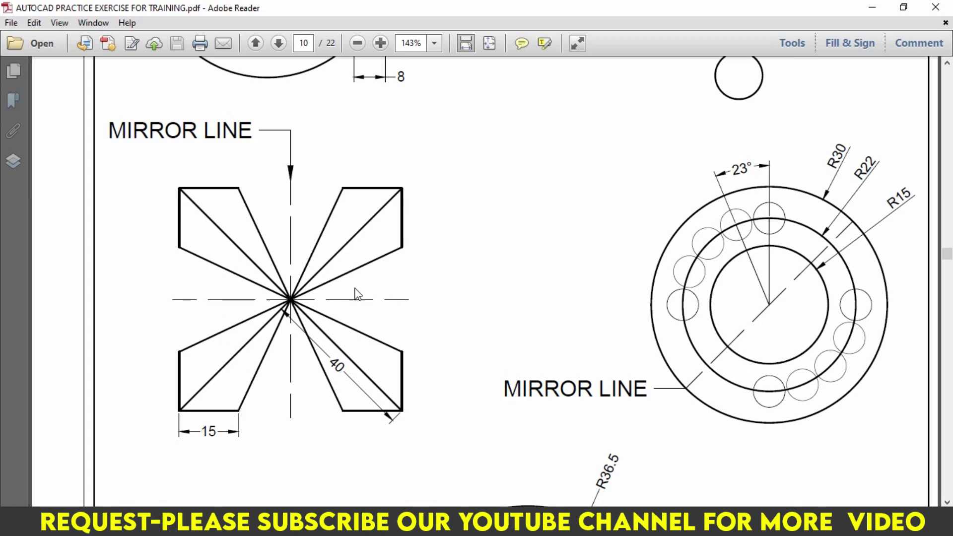
{"action": "scroll", "coordinate": [361, 294], "scroll_direction": "down", "scroll_amount": 3}
{"action": "scroll", "coordinate": [361, 294], "scroll_direction": "down", "scroll_amount": 4}
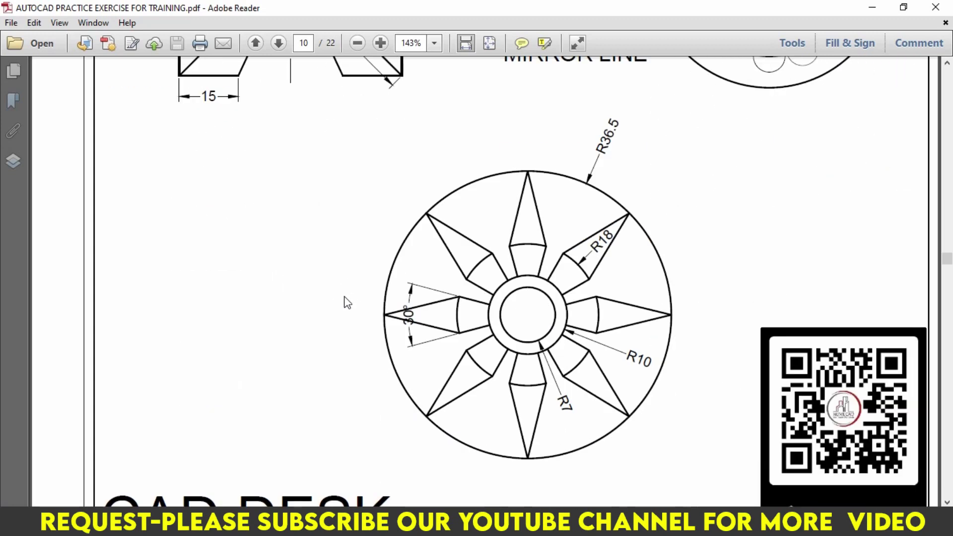
{"action": "scroll", "coordinate": [405, 287], "scroll_direction": "down", "scroll_amount": 3}
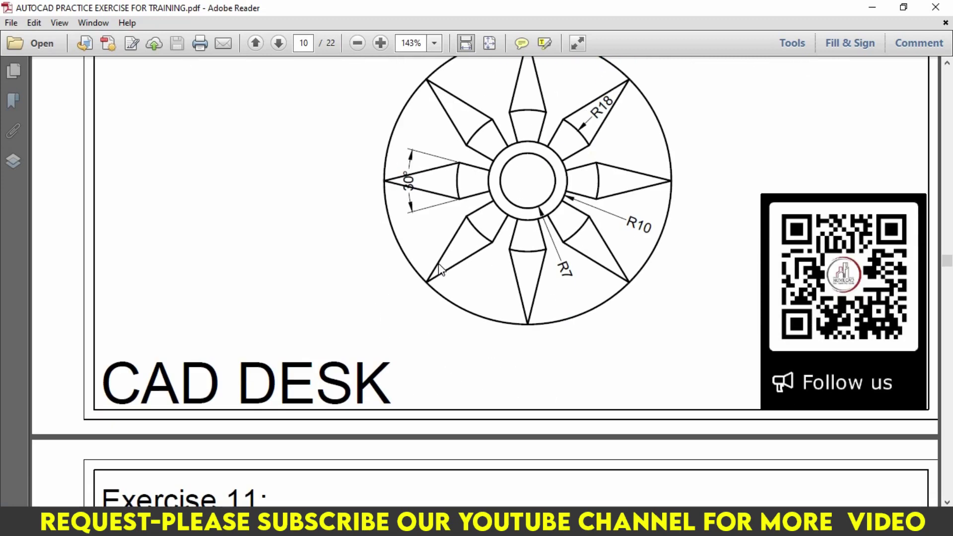
{"action": "scroll", "coordinate": [440, 269], "scroll_direction": "down", "scroll_amount": 3}
{"action": "scroll", "coordinate": [439, 266], "scroll_direction": "down", "scroll_amount": 1}
{"action": "scroll", "coordinate": [439, 265], "scroll_direction": "down", "scroll_amount": 1}
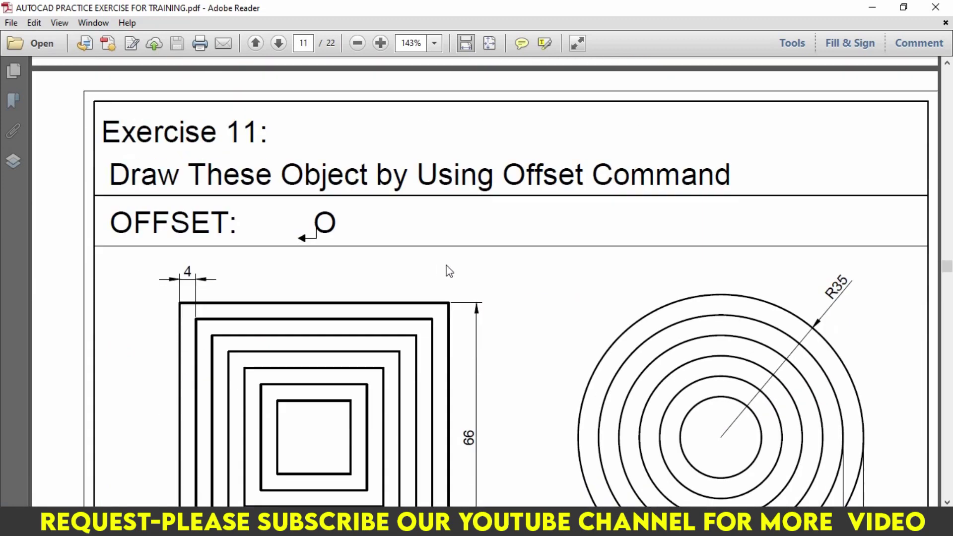
{"action": "scroll", "coordinate": [446, 270], "scroll_direction": "down", "scroll_amount": 4}
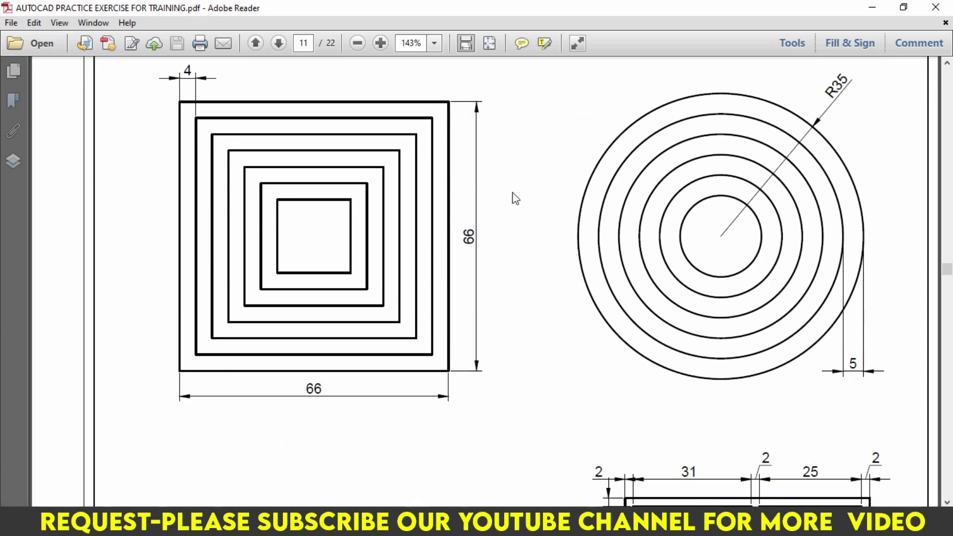
{"action": "scroll", "coordinate": [557, 171], "scroll_direction": "up", "scroll_amount": 1}
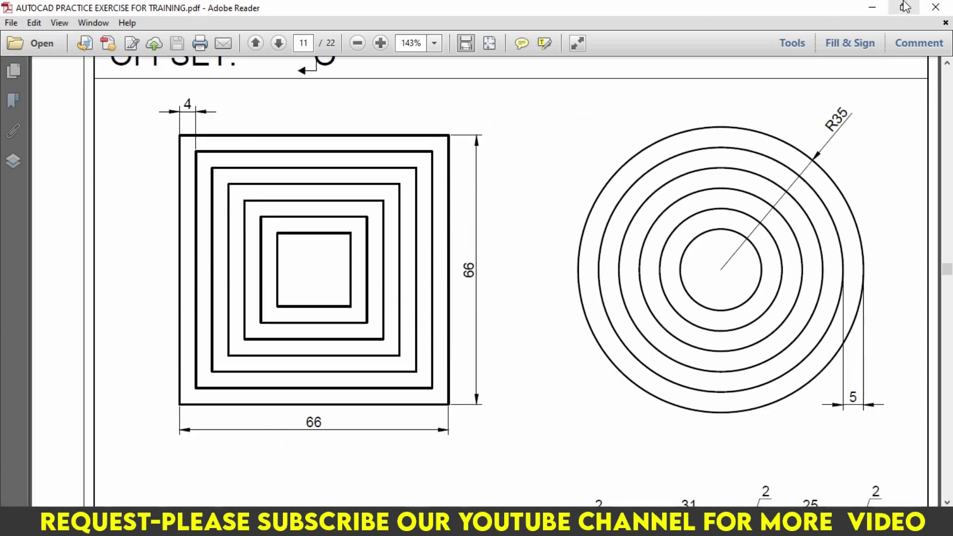
{"action": "left_click", "coordinate": [872, 7]}
{"action": "middle_click_drag", "start_coordinate": [683, 241], "coordinate": [632, 238]}
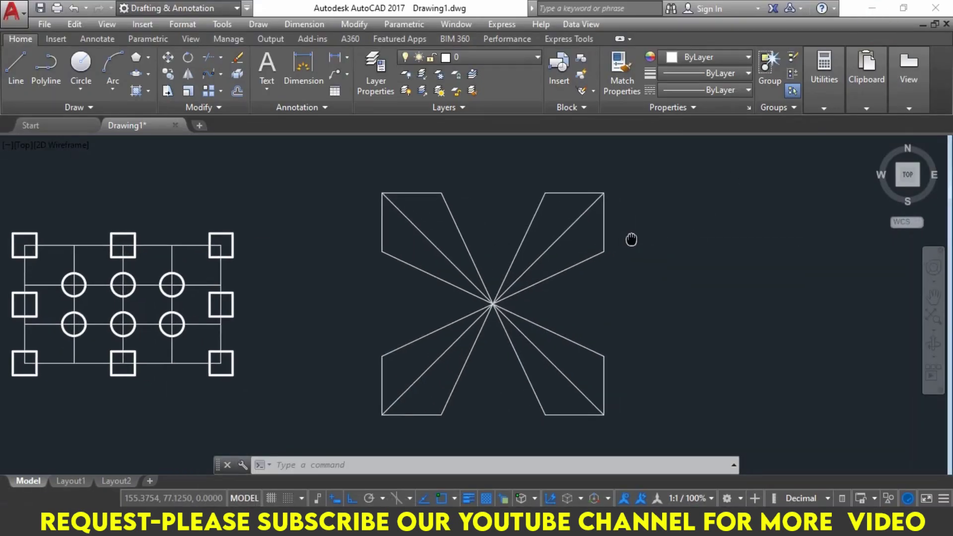